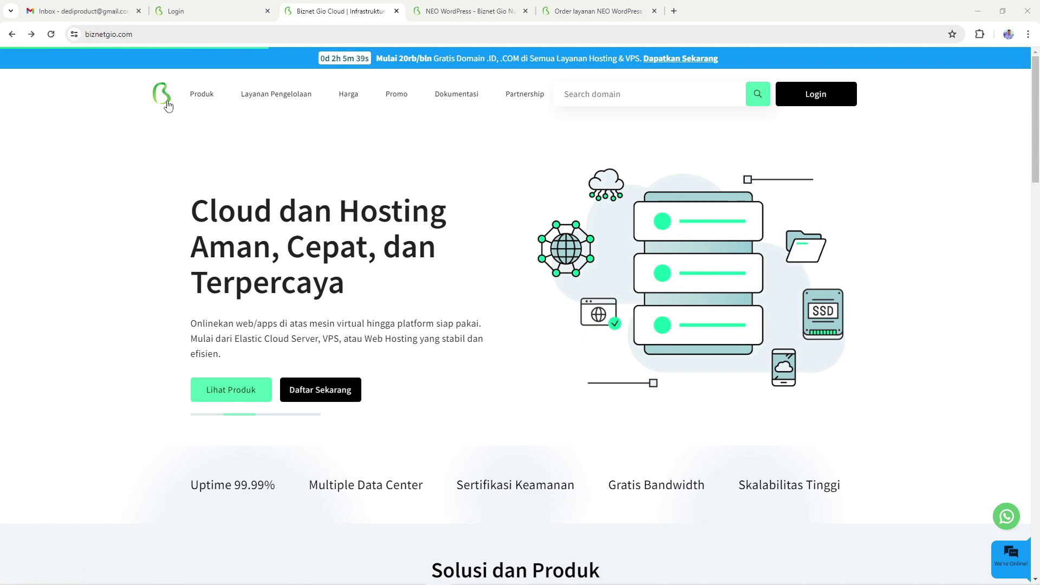
Step: Select and deselect the biznetgio.com site address in the address bar
left_click(146, 33)
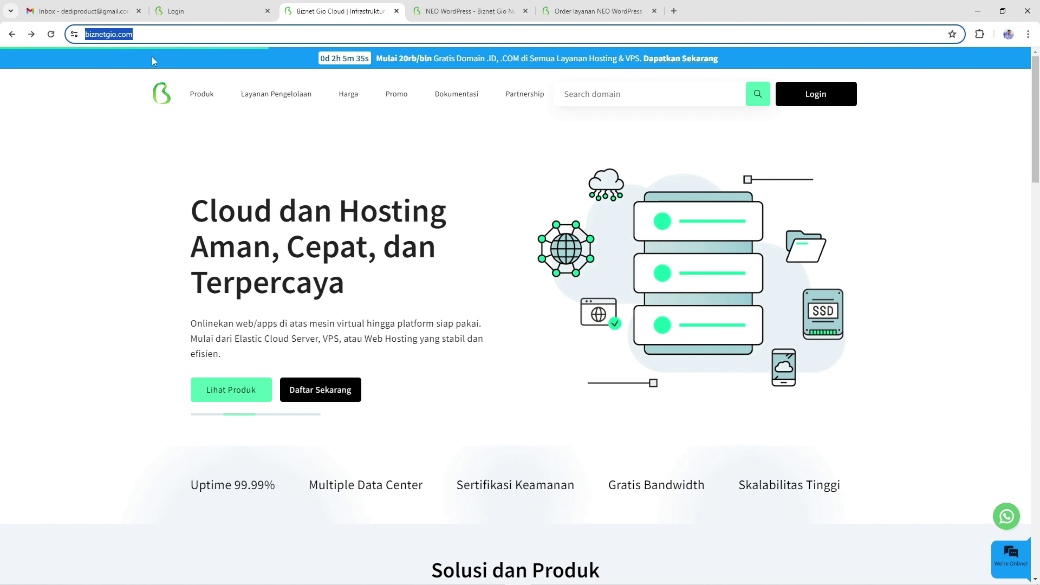
left_click(147, 160)
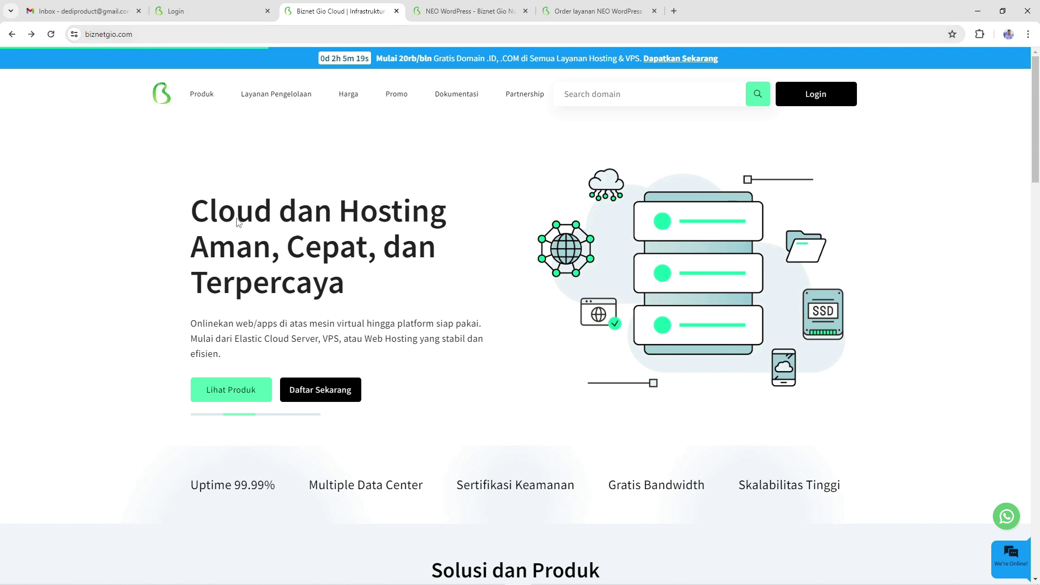
left_click(187, 33)
left_click(390, 262)
Step: Highlight the homepage feature texts: Uptime 99.99%, Sertifikasi Keamanan, Gratis Bandwidth, Skalabilitas Tinggi
scroll(334, 274, "down", 4)
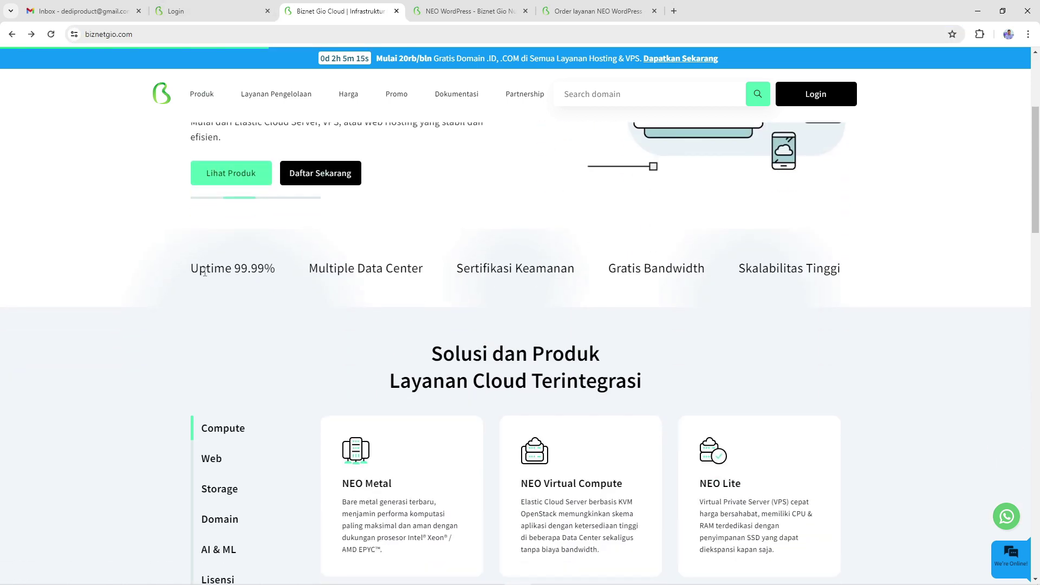
left_click_drag(193, 270, 455, 277)
left_click(393, 268)
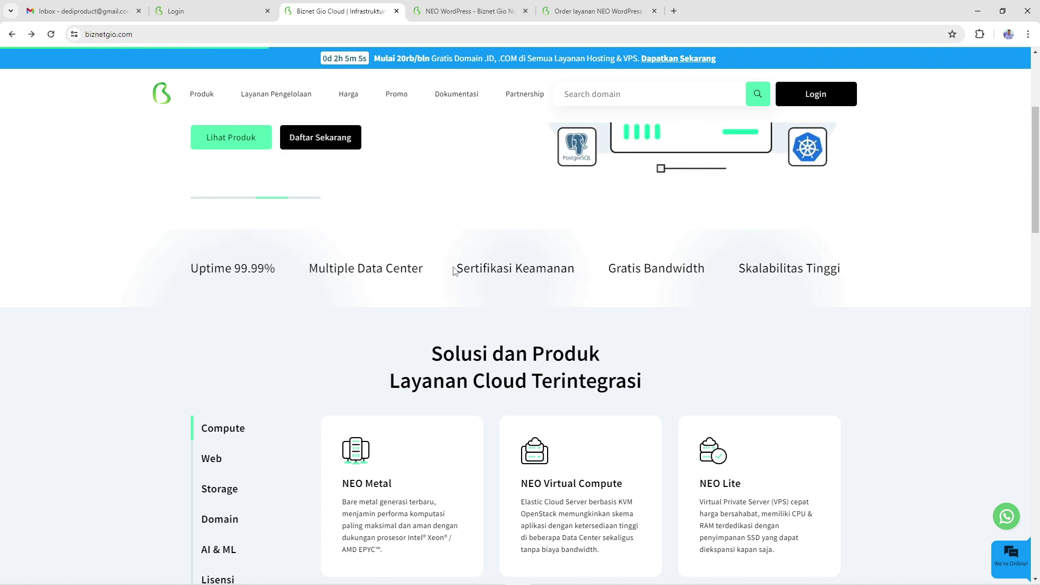
left_click_drag(457, 269, 845, 271)
left_click(545, 271)
left_click(704, 271)
left_click(751, 284)
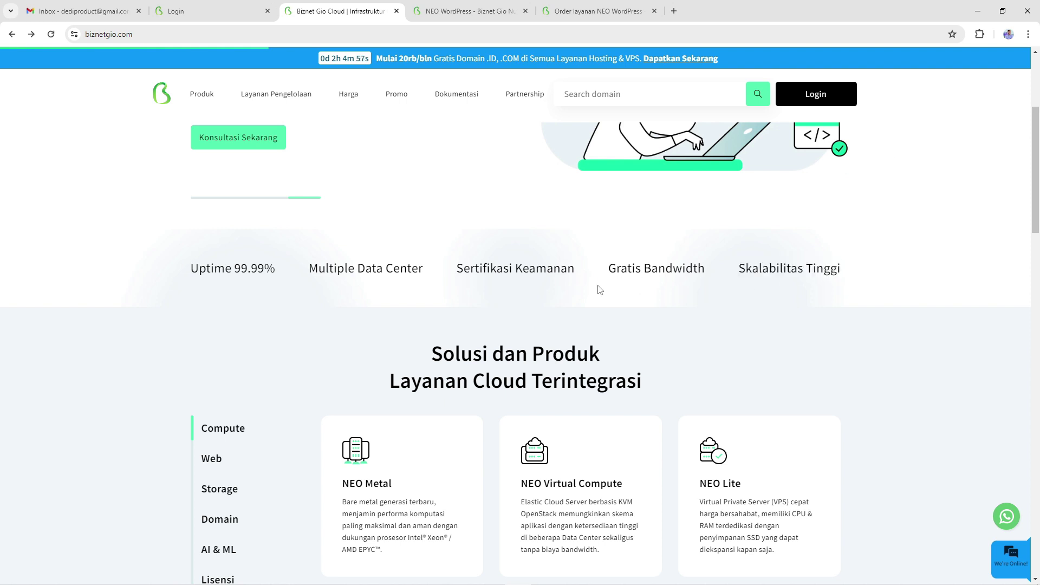
Step: Cycle through the Web, Storage, Domain, AI & ML and Lisensi categories, ending on Web
scroll(474, 324, "down", 2)
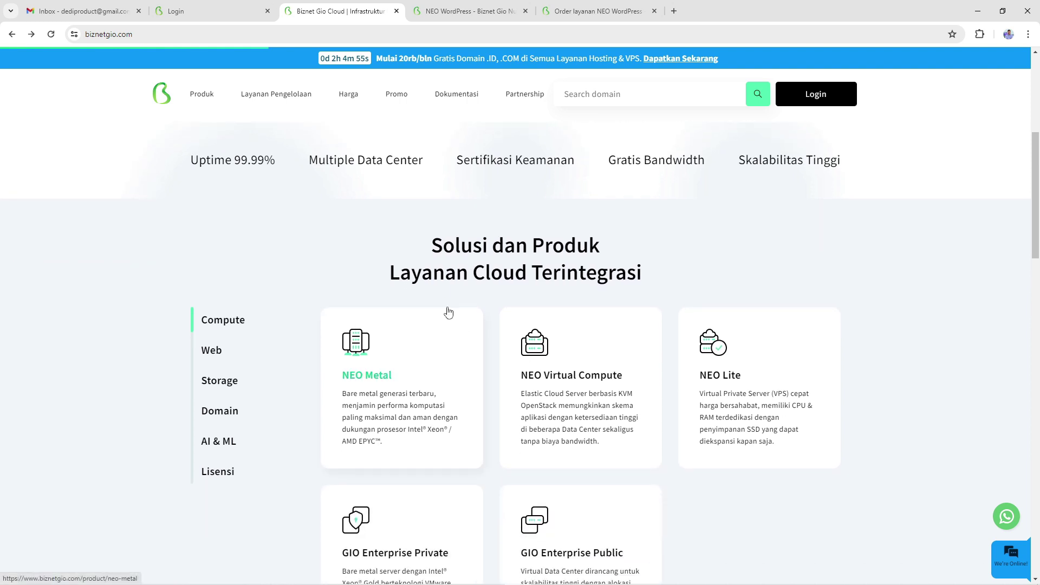
scroll(497, 336, "down", 2)
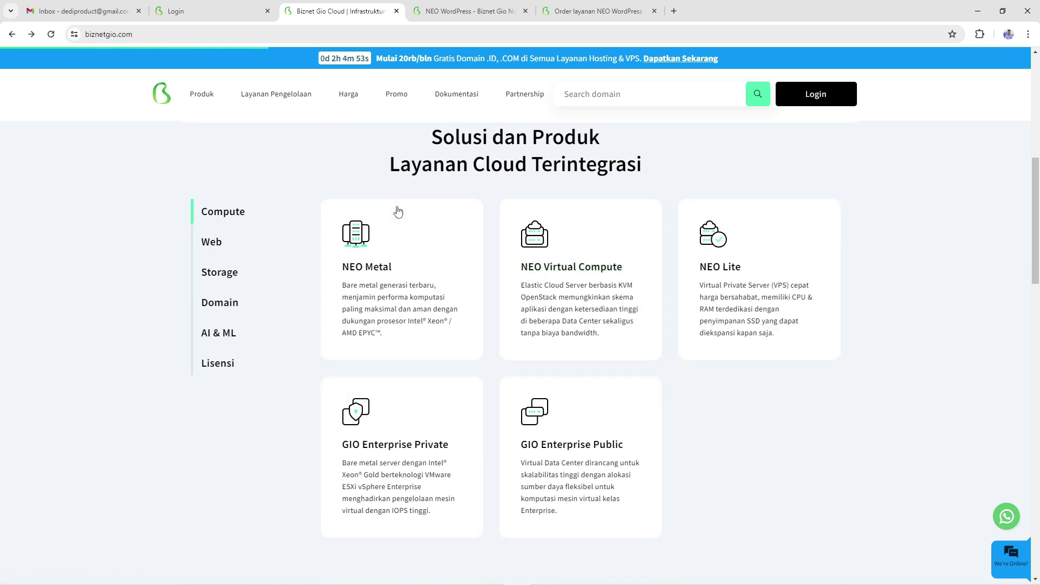
scroll(428, 228, "down", 1)
scroll(368, 282, "up", 2)
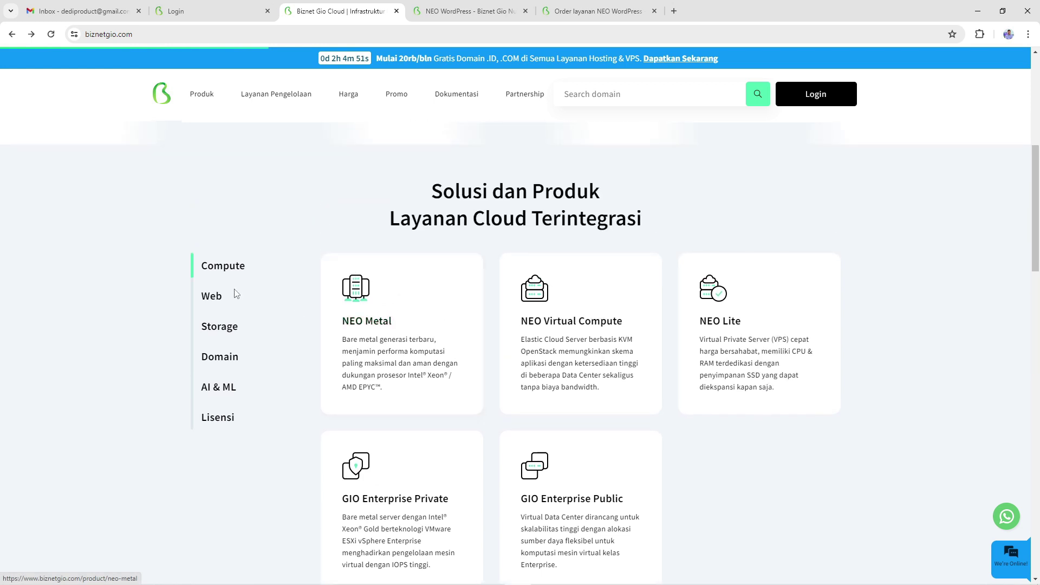
left_click(209, 299)
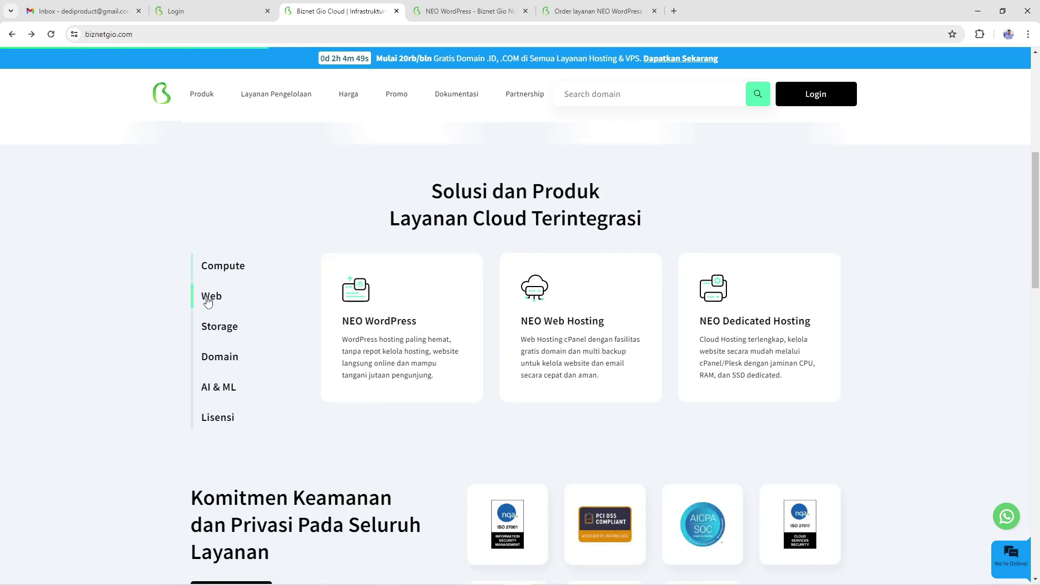
left_click(220, 326)
left_click(219, 360)
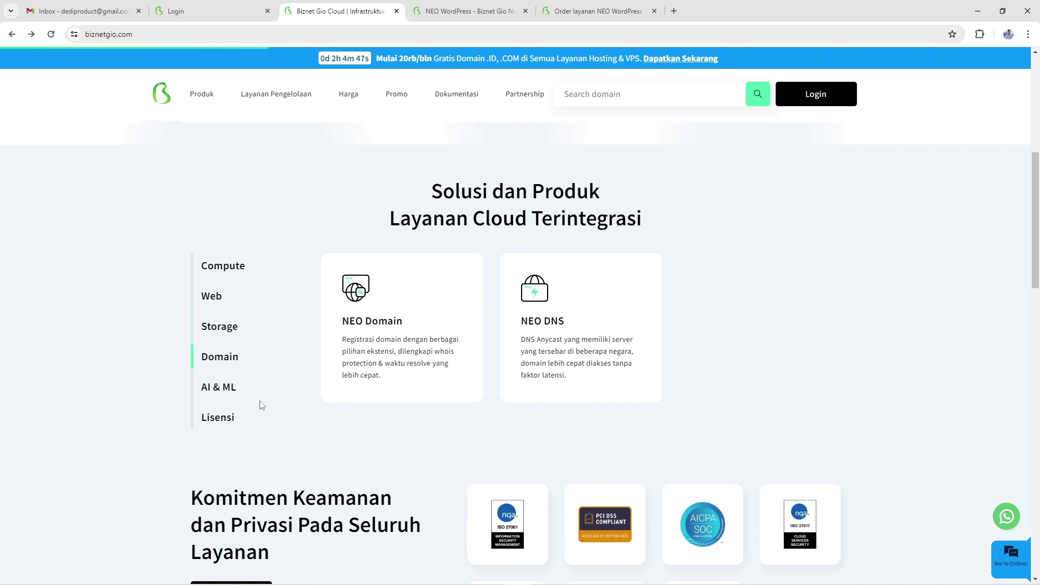
left_click(224, 395)
left_click(217, 425)
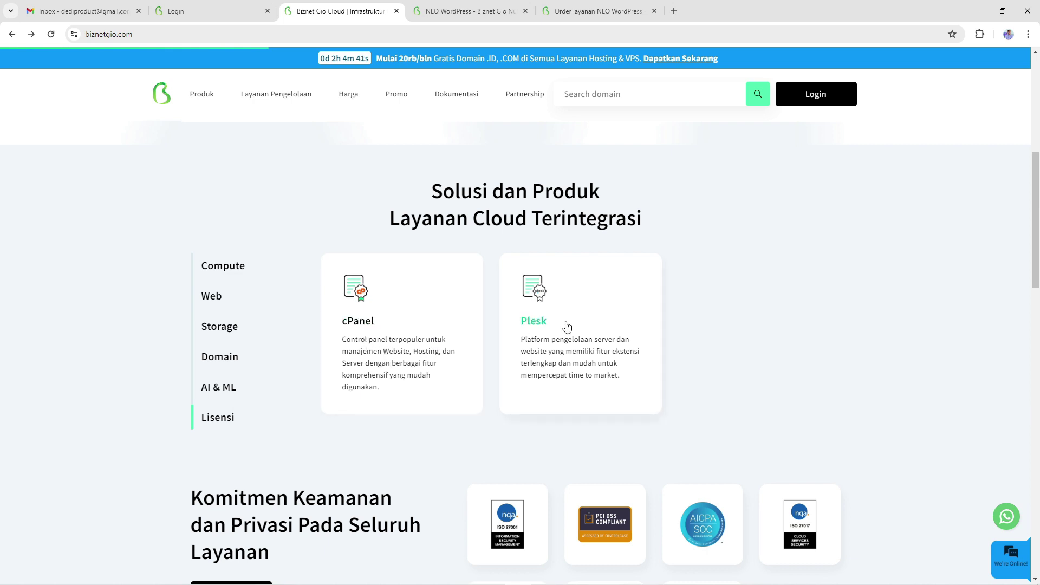
left_click(212, 297)
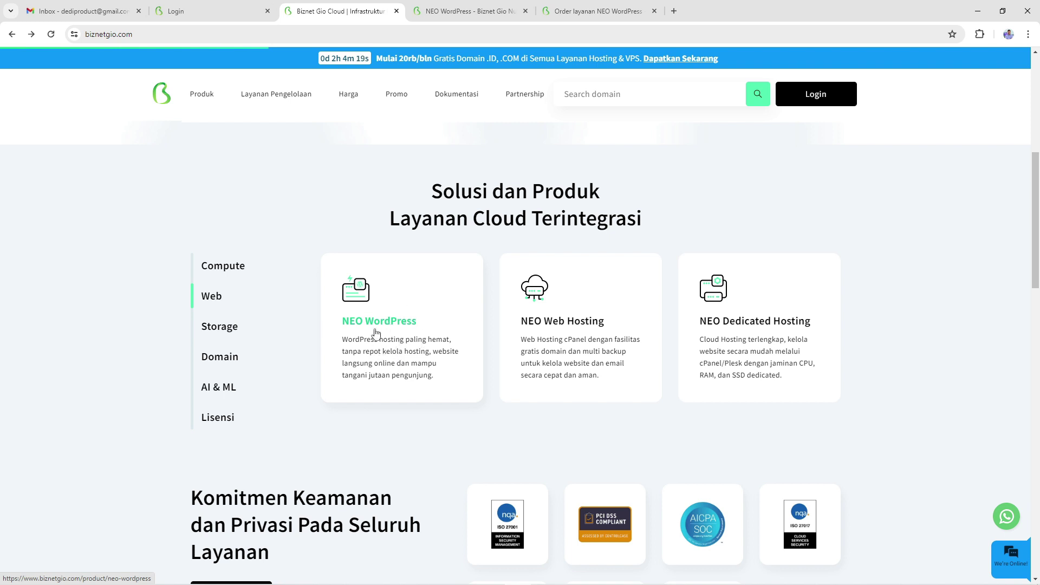
scroll(441, 366, "down", 2)
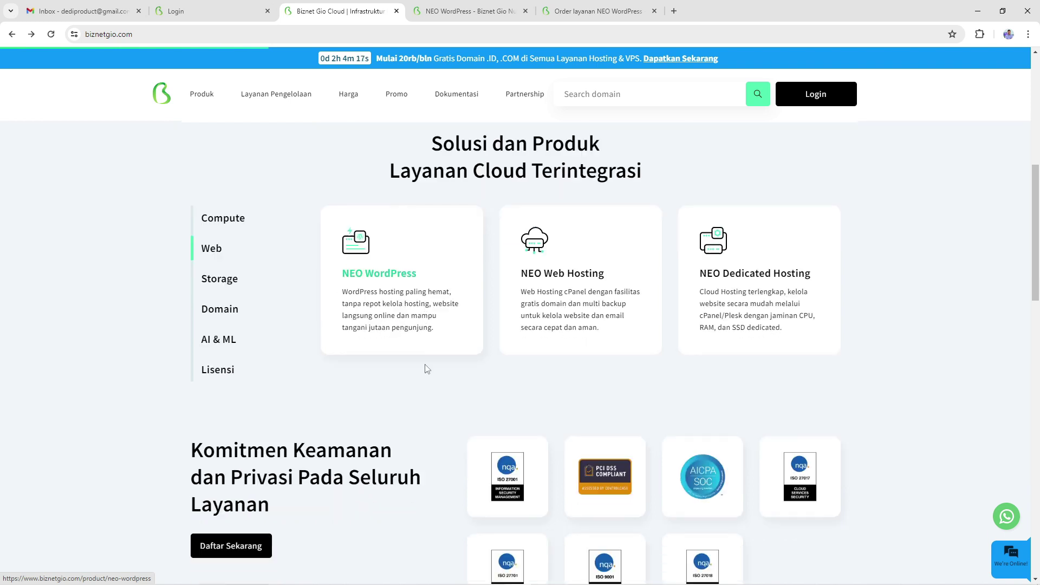
scroll(412, 217, "up", 1)
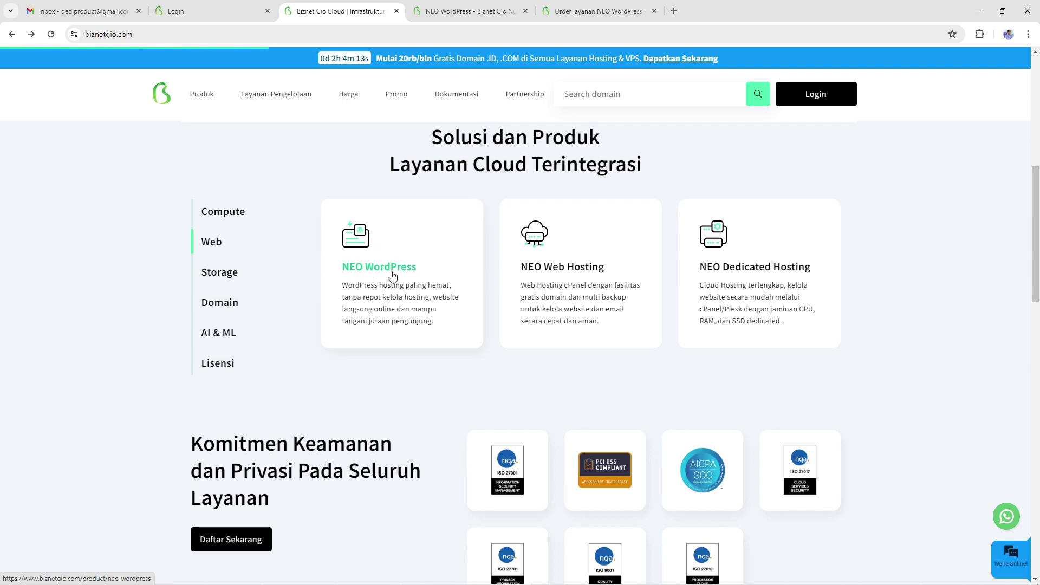
scroll(405, 289, "down", 3)
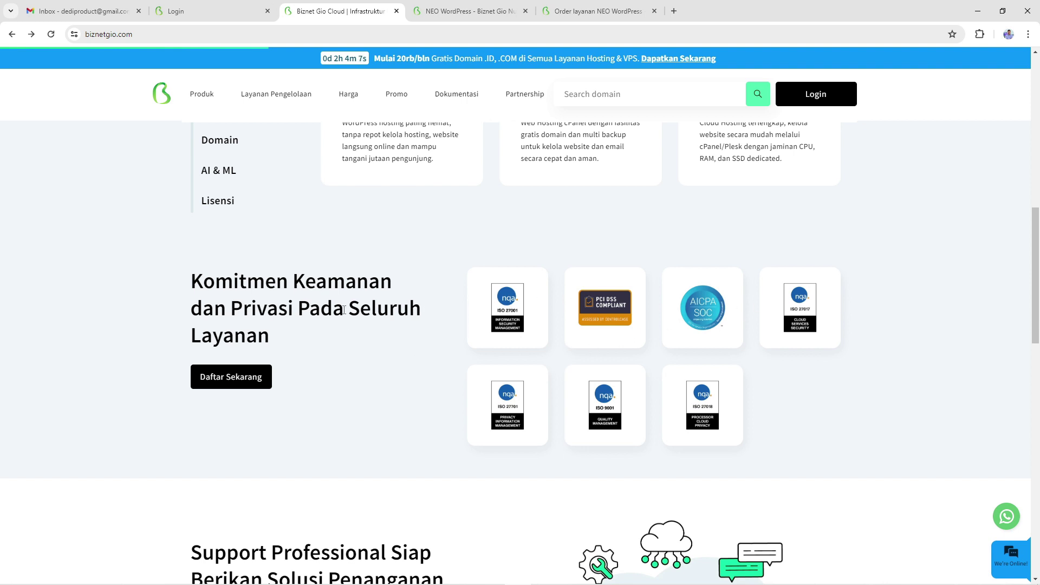
scroll(626, 325, "down", 5)
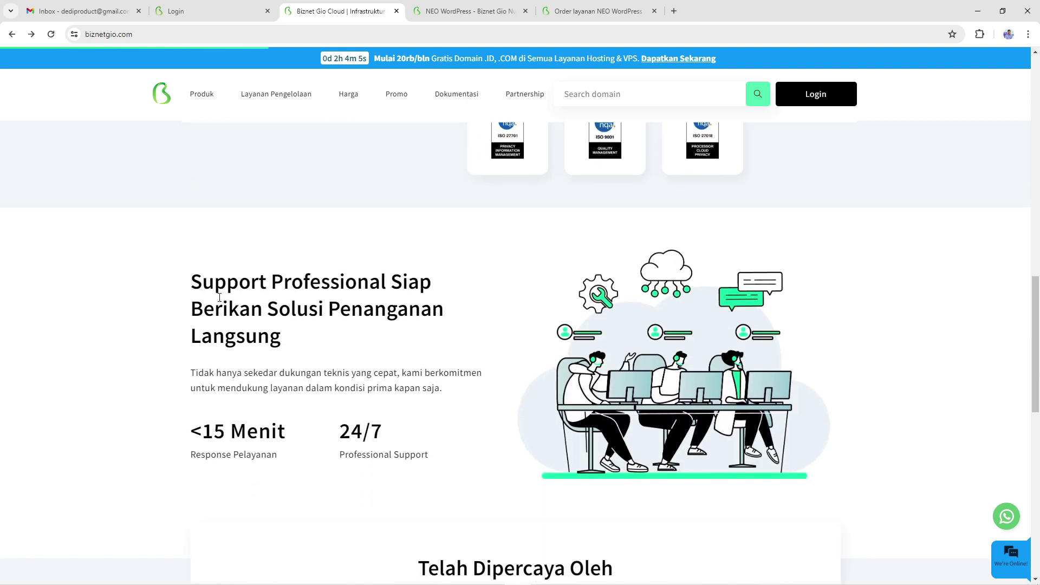
scroll(378, 359, "down", 2)
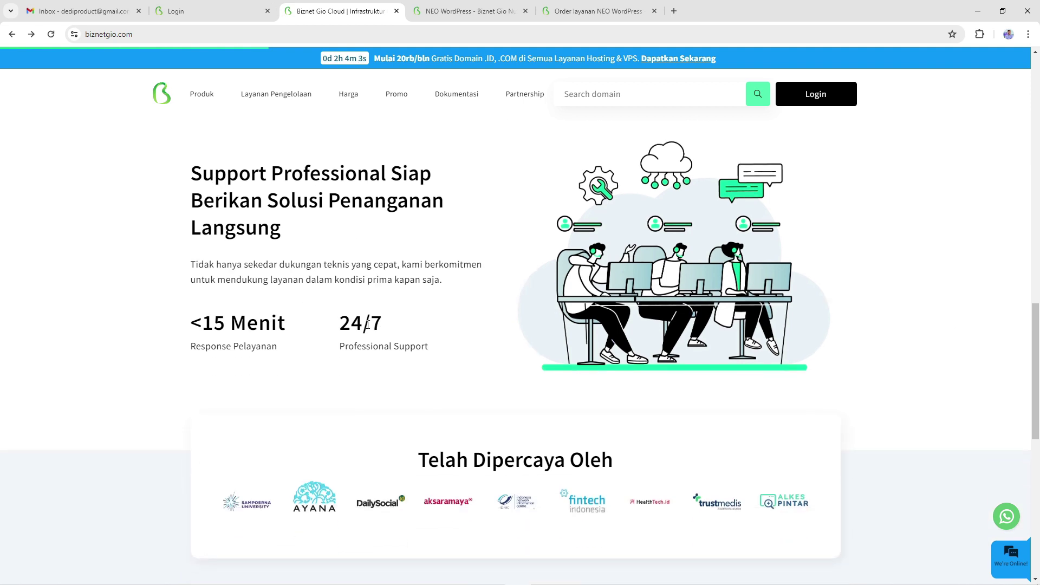
left_click_drag(340, 351, 426, 352)
left_click_drag(340, 322, 384, 320)
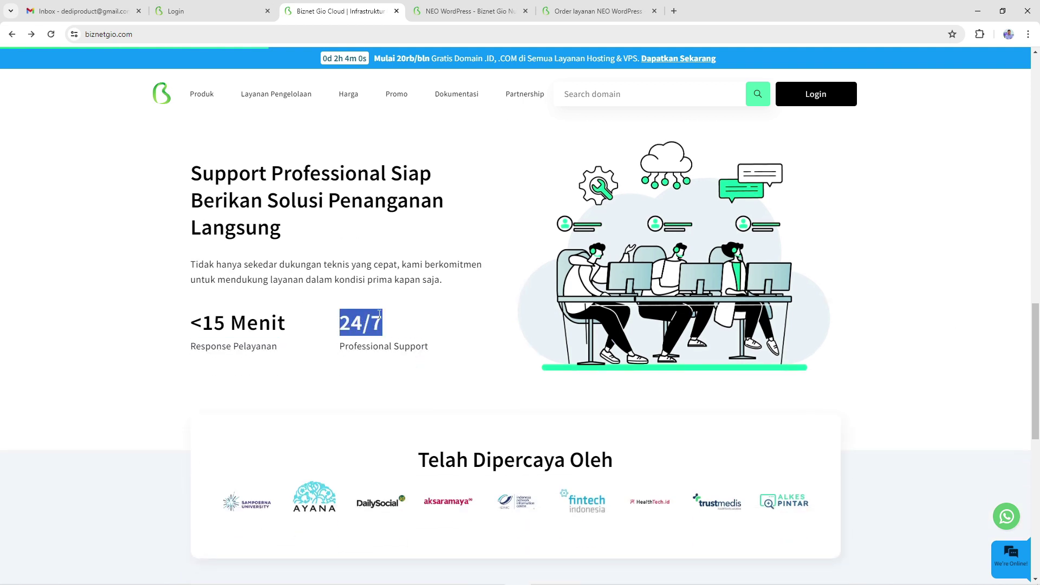
left_click(349, 328)
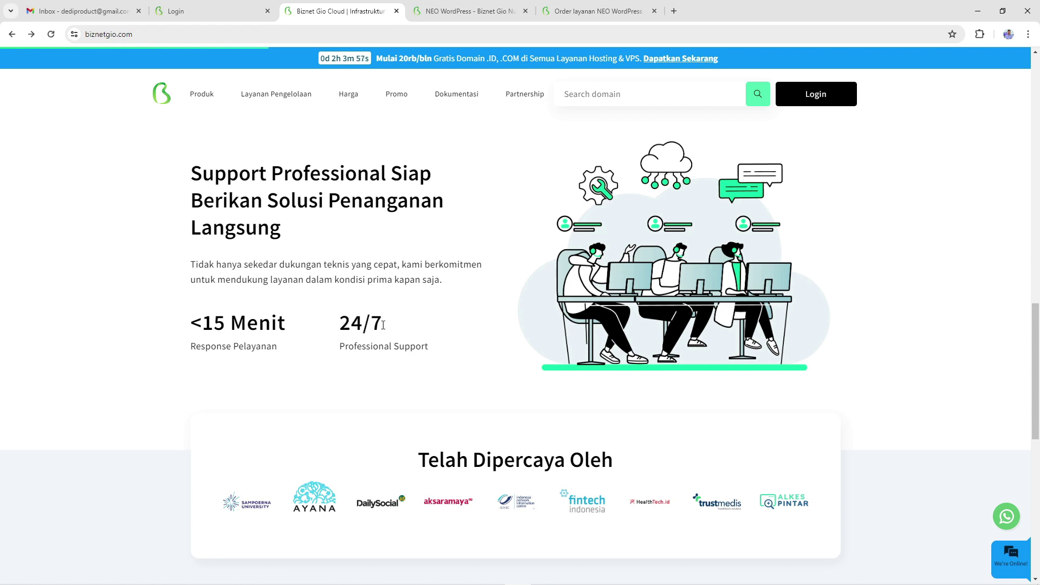
left_click_drag(194, 349, 280, 328)
left_click(257, 333)
left_click_drag(193, 321, 286, 325)
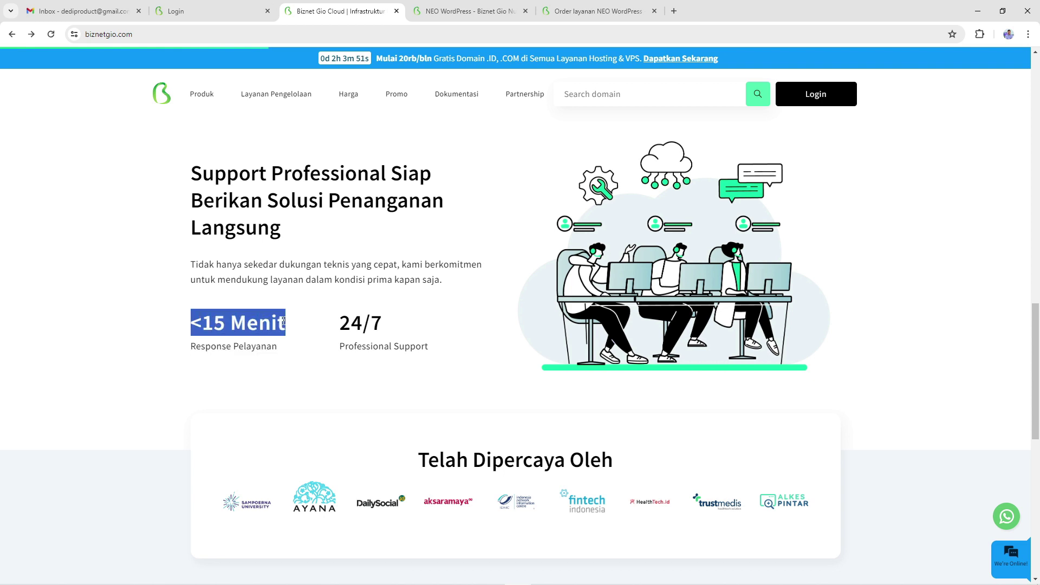
double_click(260, 316)
left_click(211, 320)
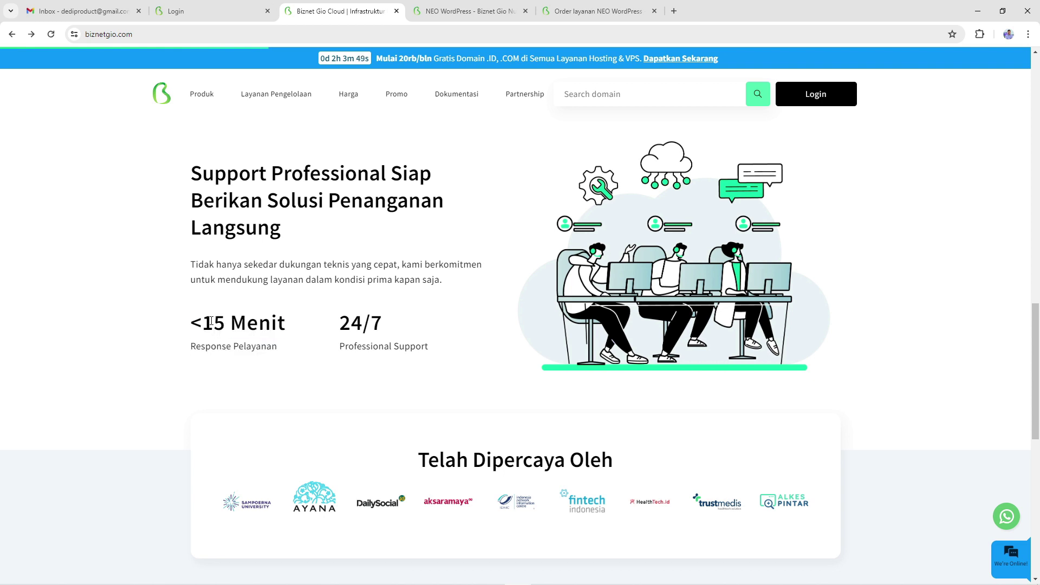
left_click_drag(192, 321, 287, 324)
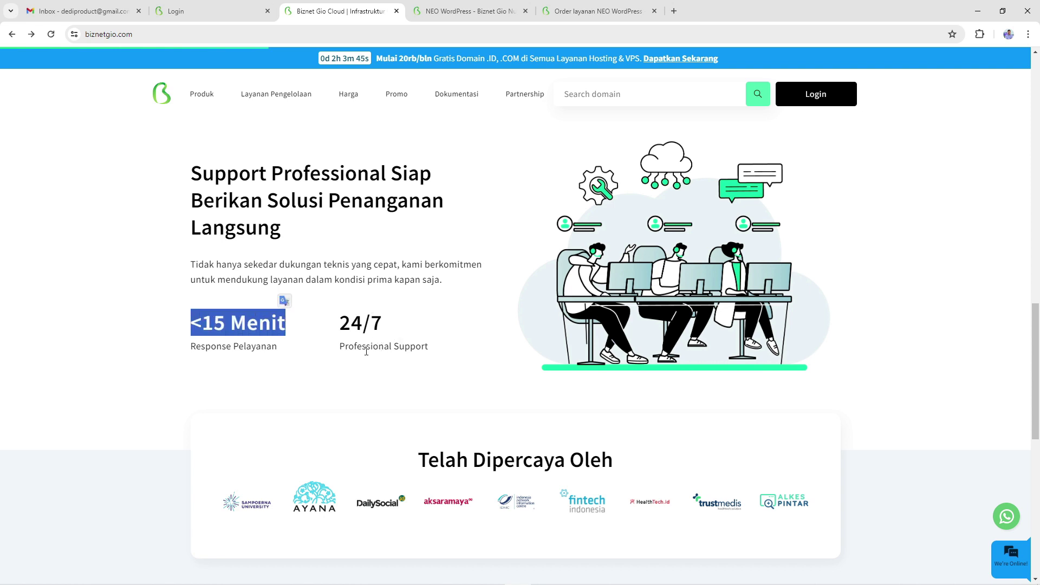
scroll(359, 376, "down", 1)
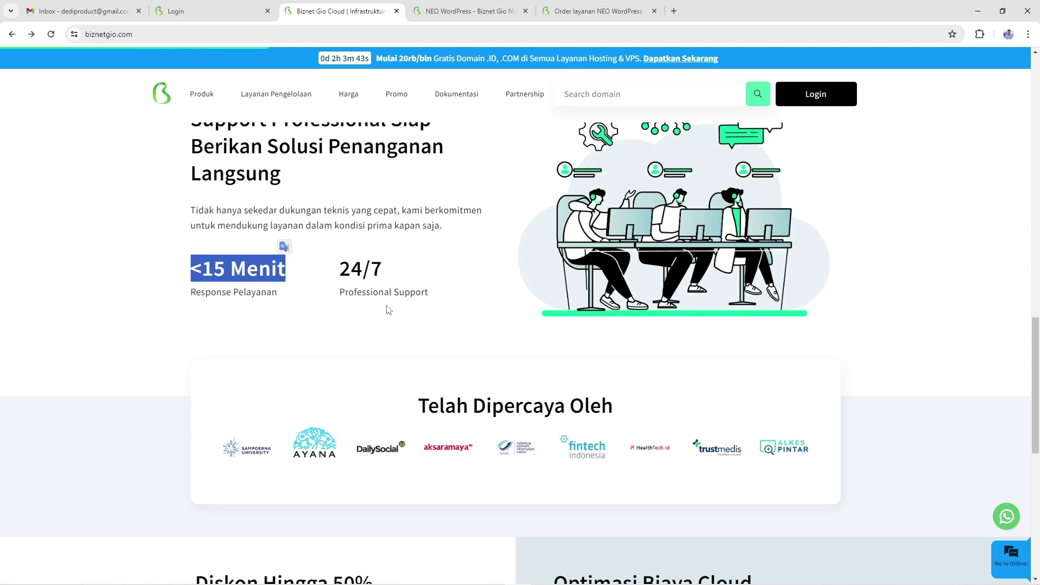
left_click(373, 287)
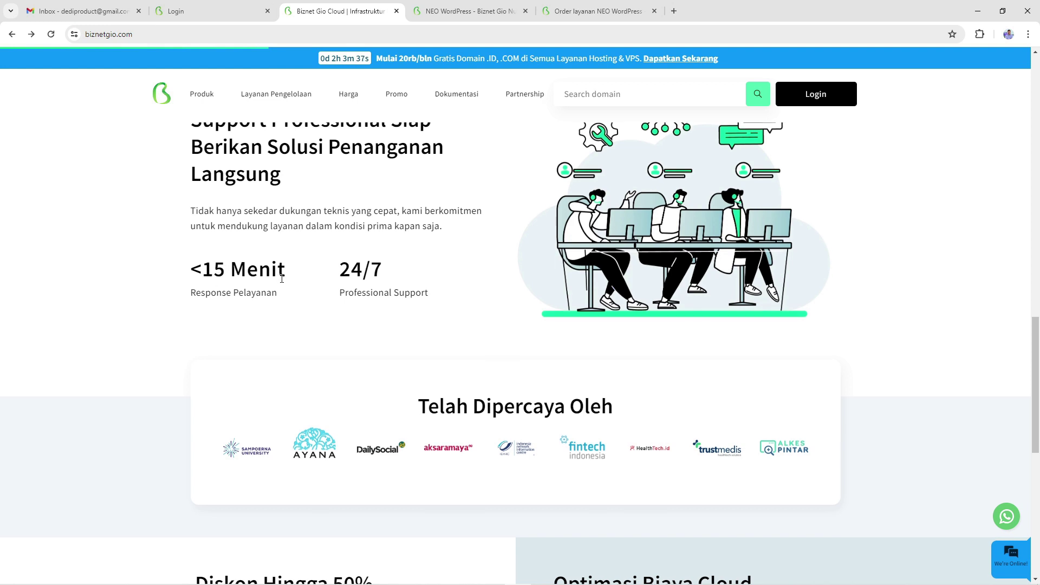
scroll(281, 277, "up", 1)
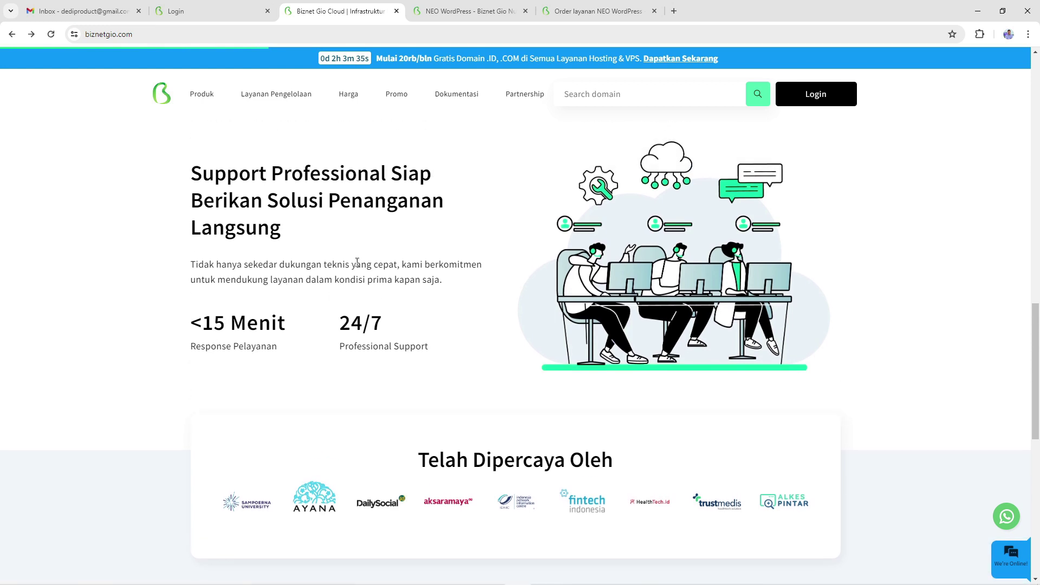
scroll(357, 265, "down", 1)
scroll(298, 290, "down", 2)
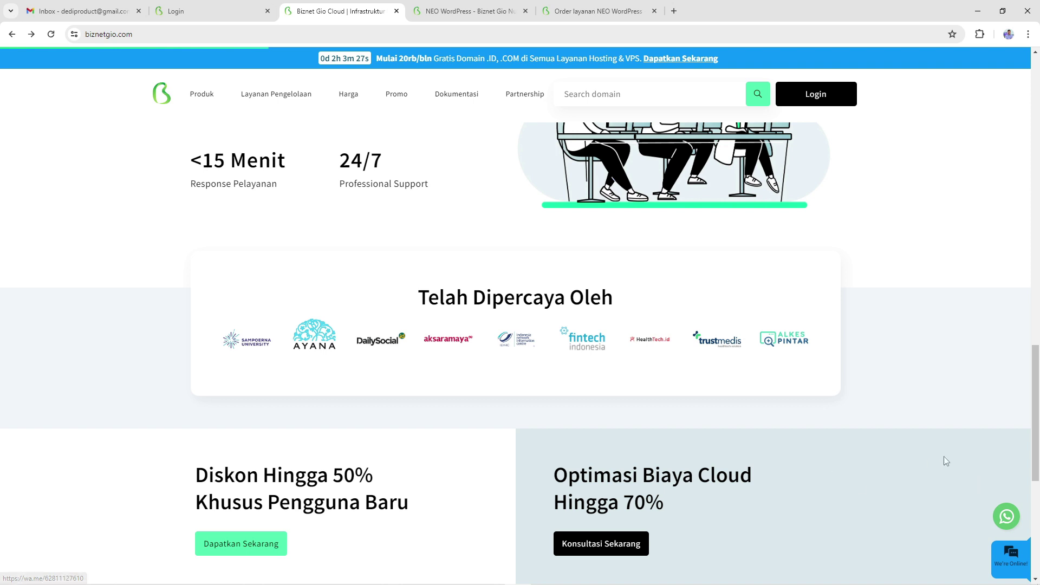
scroll(378, 287, "up", 1)
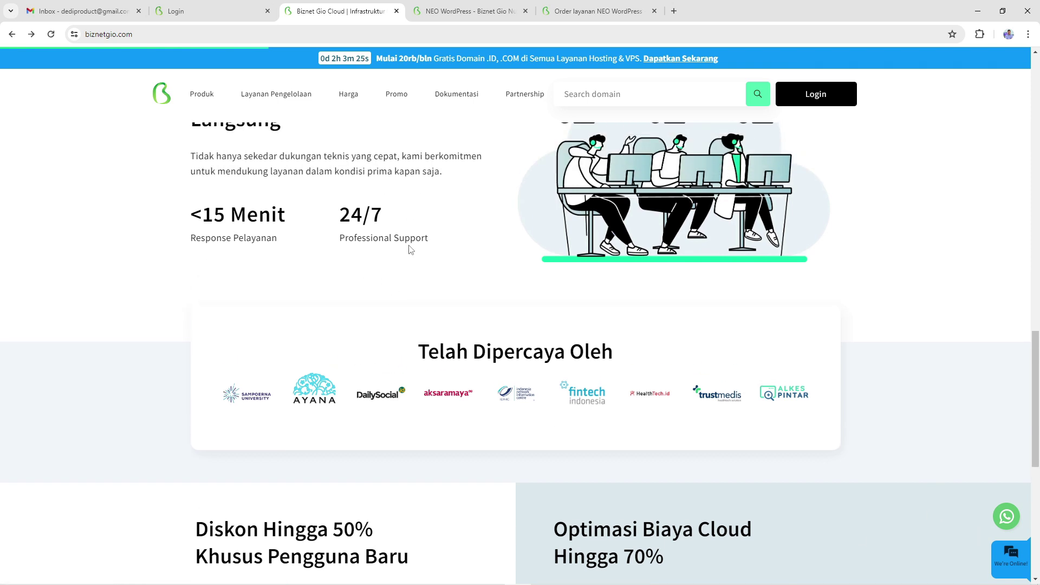
scroll(417, 270, "down", 3)
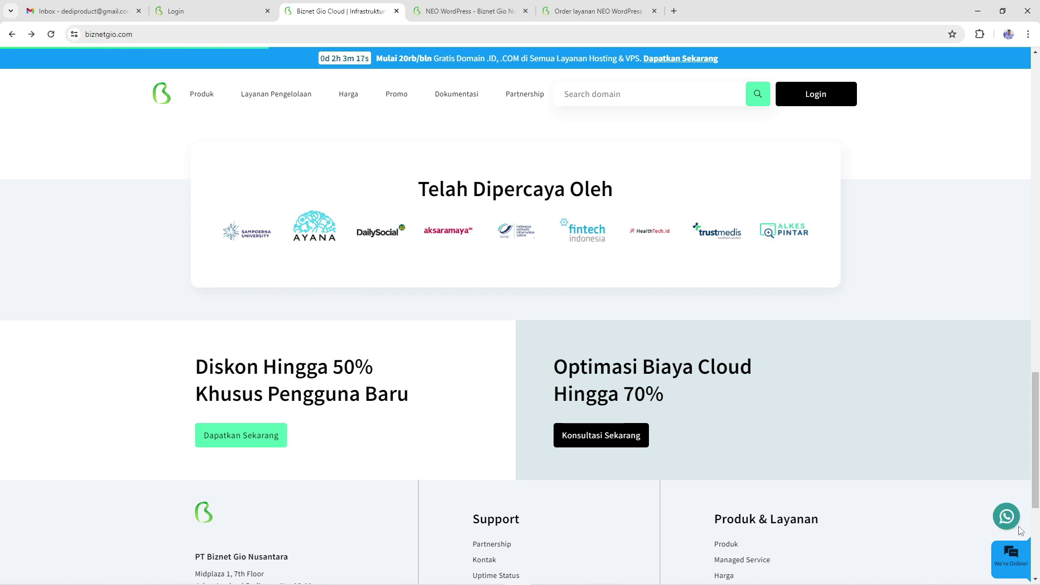
Step: Open and close the live support chat, then scroll to the footer and back
left_click(1010, 559)
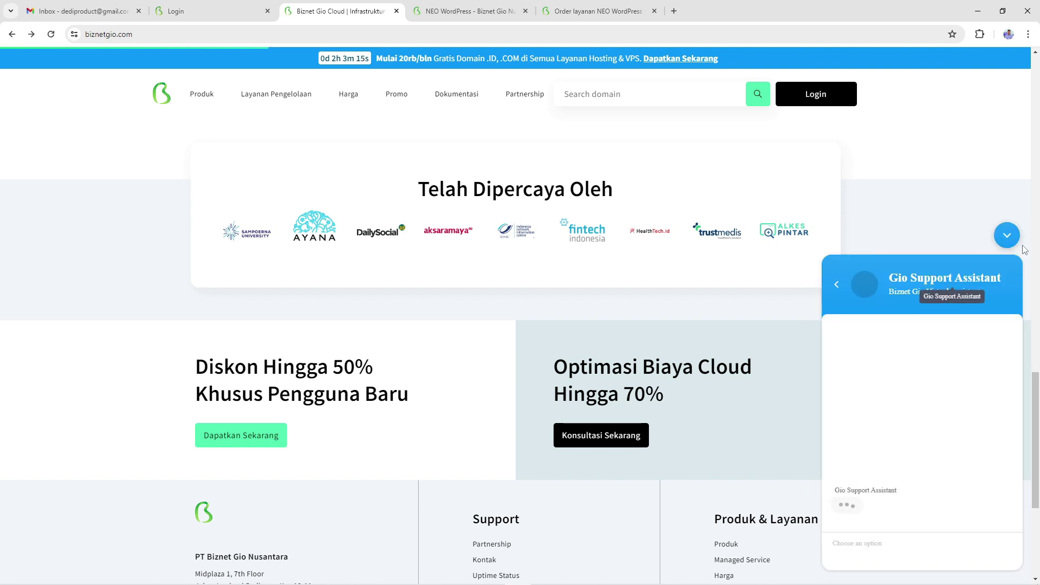
left_click(1006, 235)
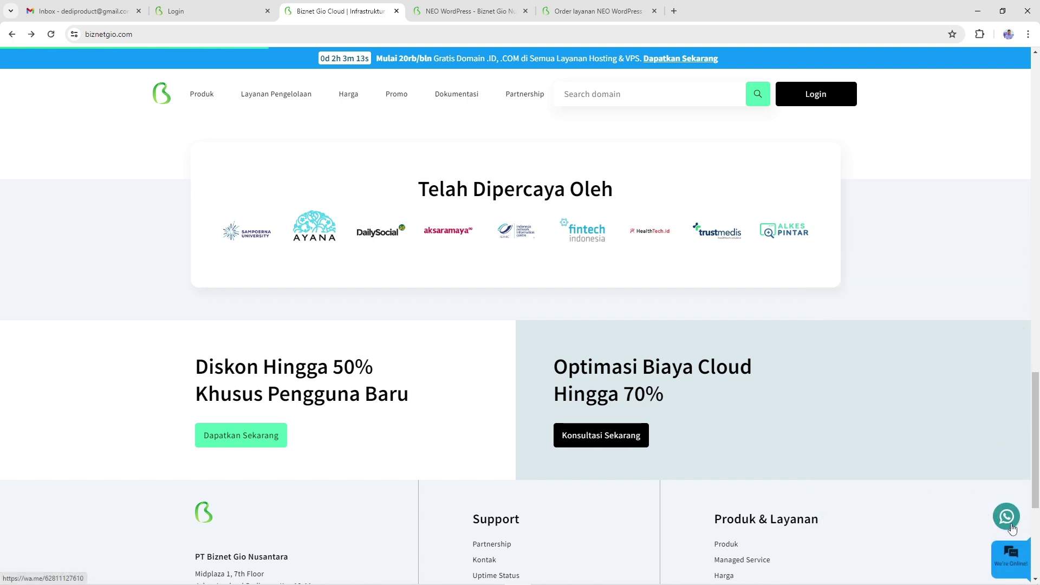
scroll(473, 312, "down", 3)
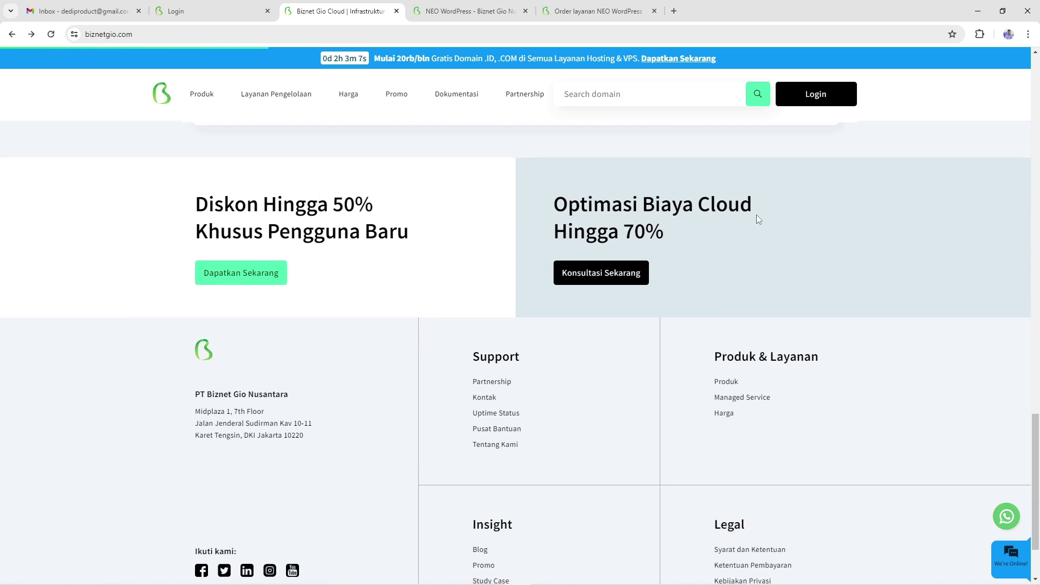
scroll(655, 225, "down", 2)
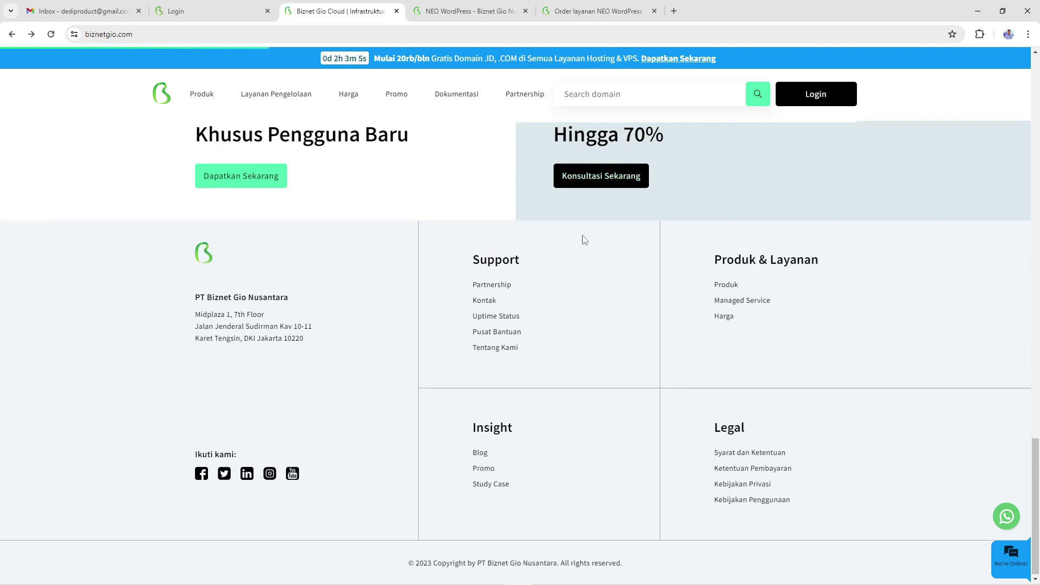
scroll(580, 239, "up", 6)
scroll(632, 265, "down", 6)
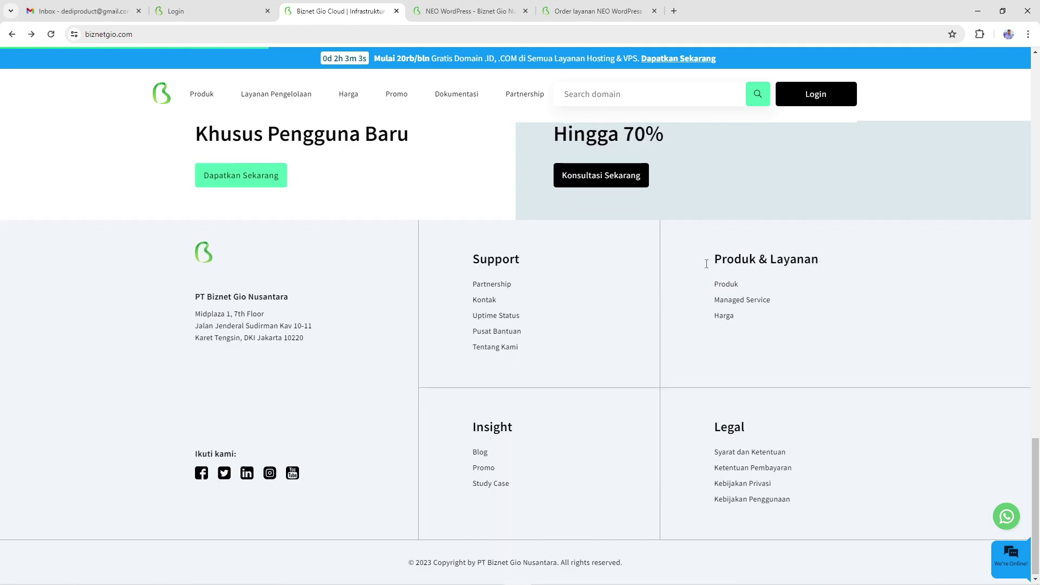
scroll(741, 276, "up", 20)
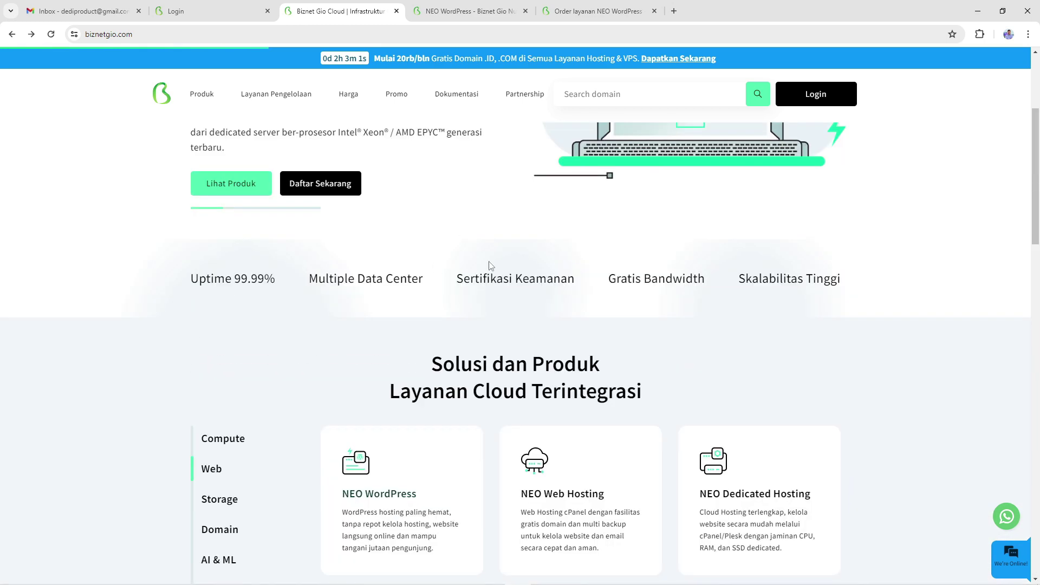
scroll(445, 268, "up", 4)
Step: Highlight the site address, then return to the Web product cards including NEO WordPress
left_click(147, 36)
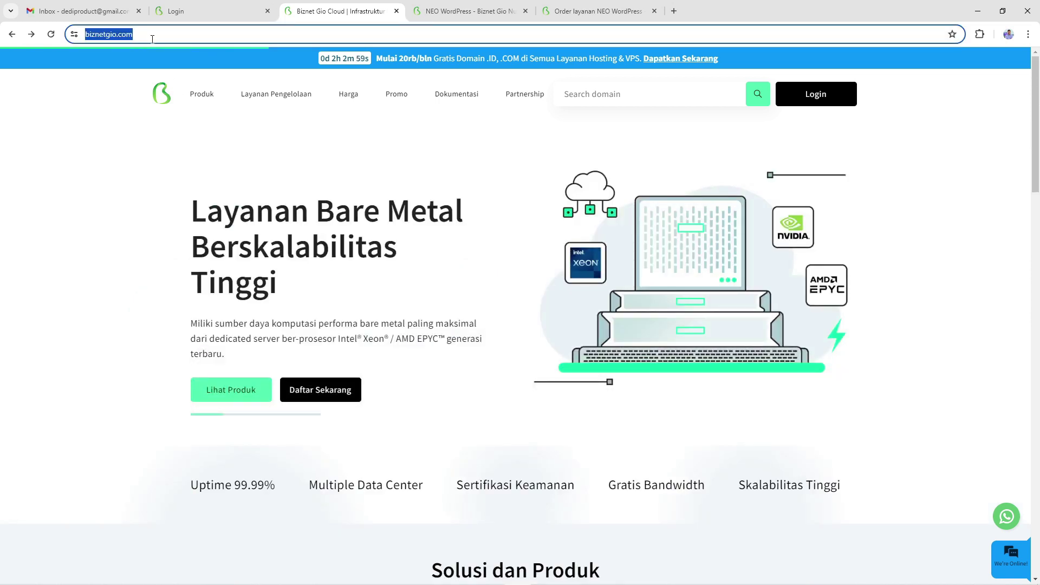
left_click(495, 270)
scroll(487, 271, "down", 8)
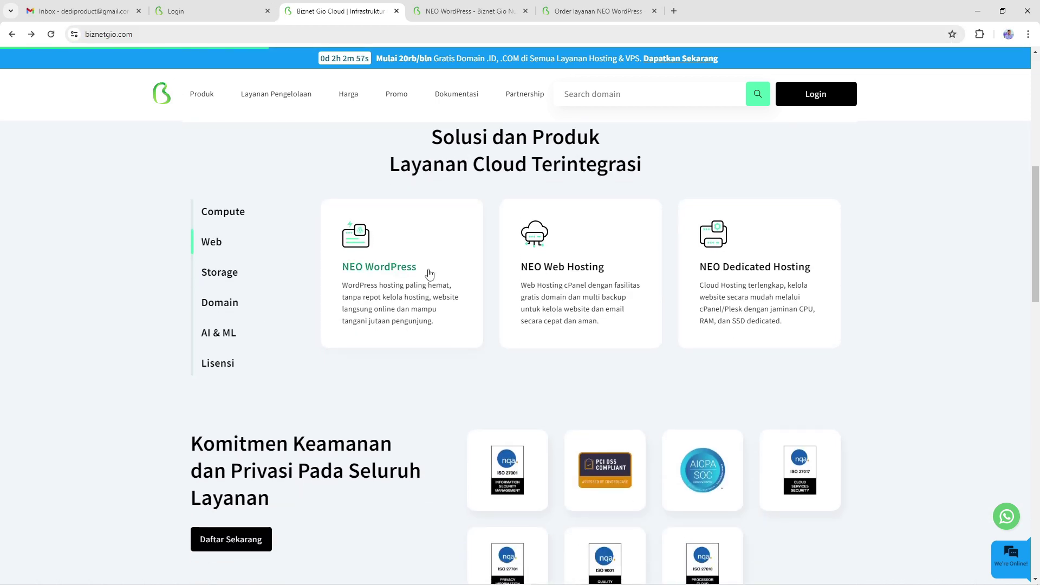
Step: Open the NEO WordPress product page and highlight its heading and the phrase 'WordPress hosting'
left_click(377, 271)
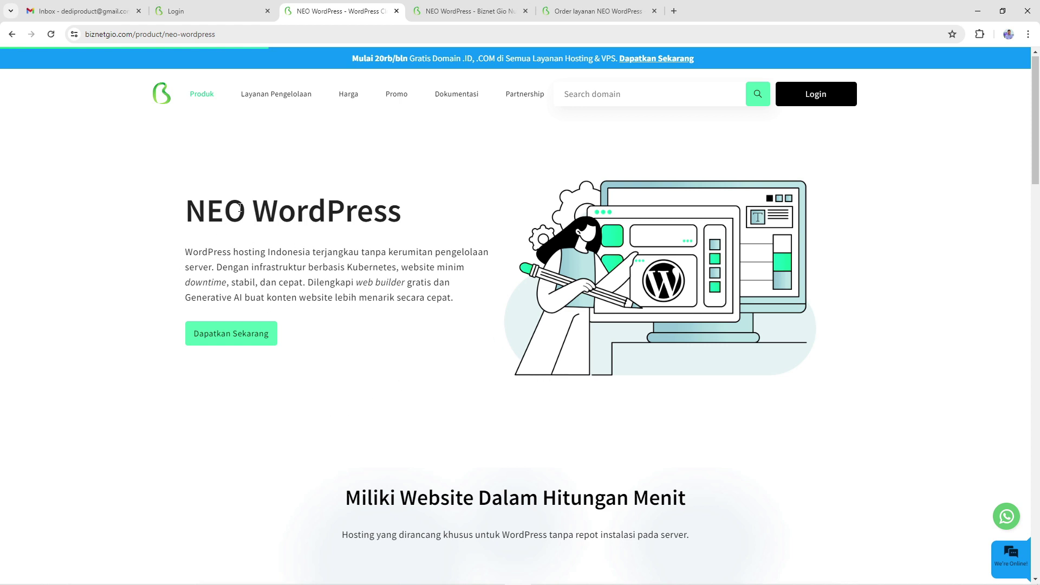
left_click_drag(195, 214, 443, 195)
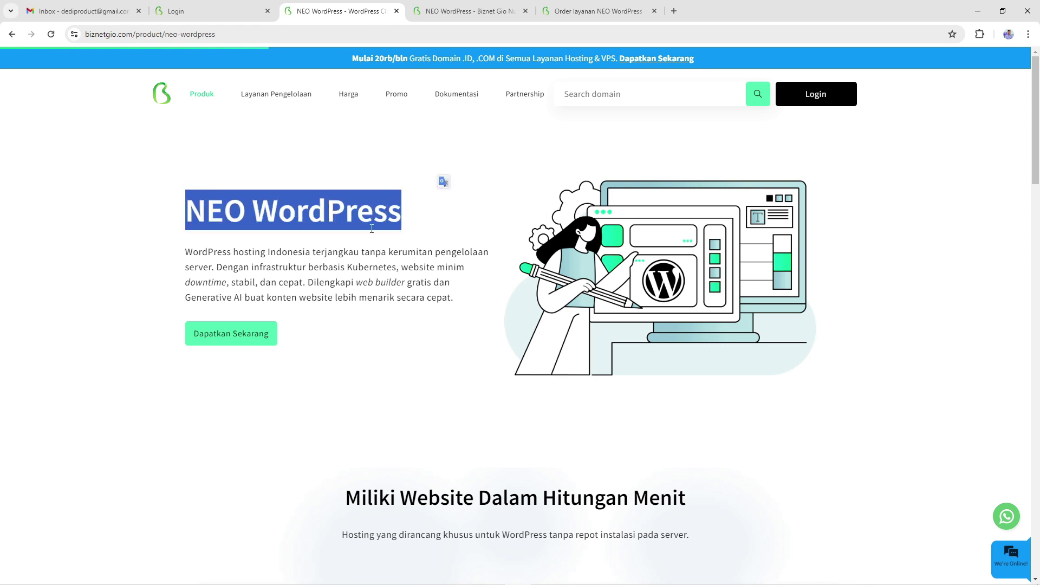
left_click(228, 218)
left_click_drag(192, 211, 407, 213)
left_click(361, 219)
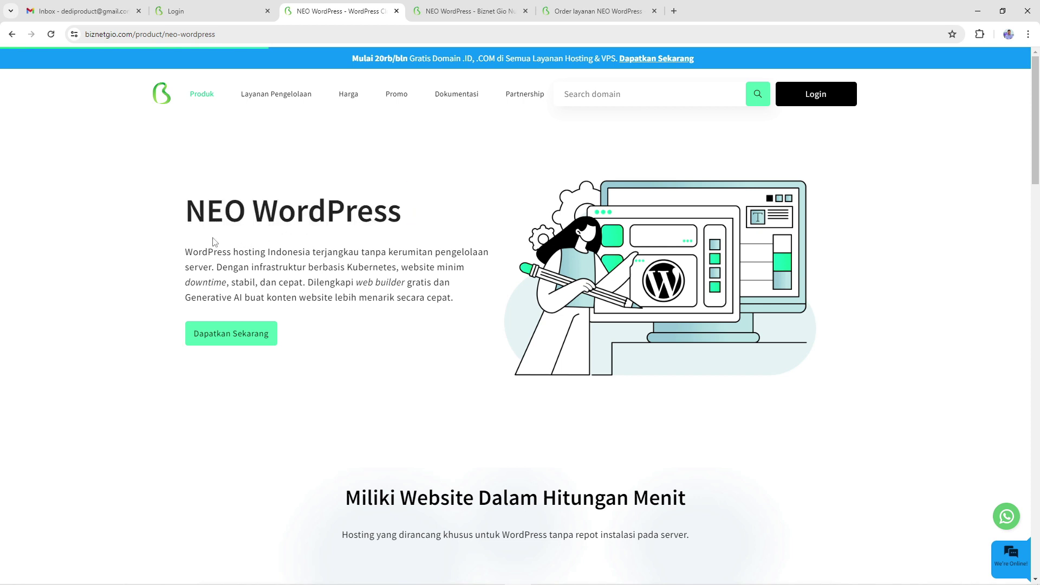
double_click(277, 215)
left_click(354, 215)
left_click_drag(187, 249, 269, 251)
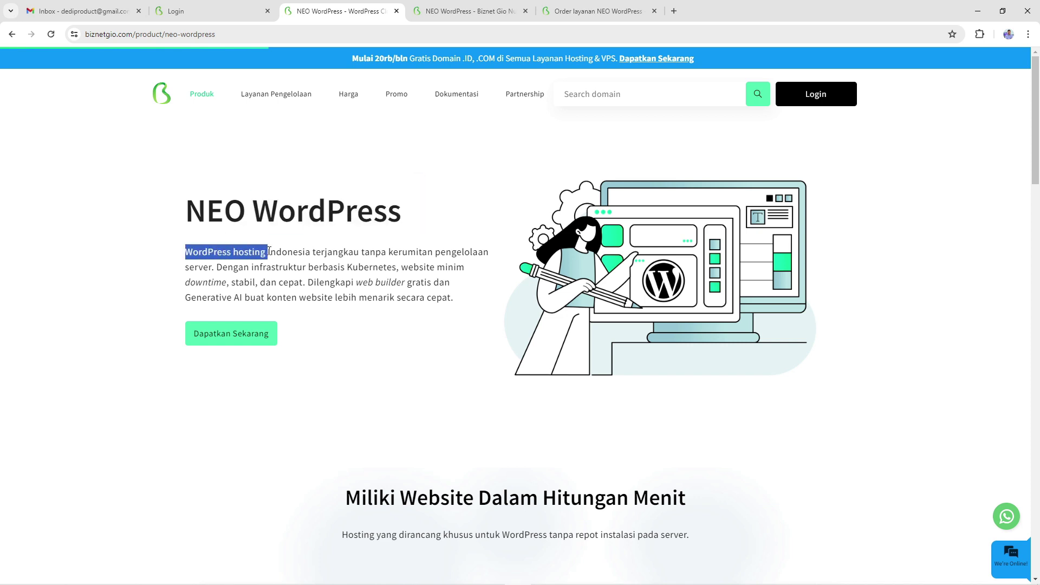
left_click(236, 263)
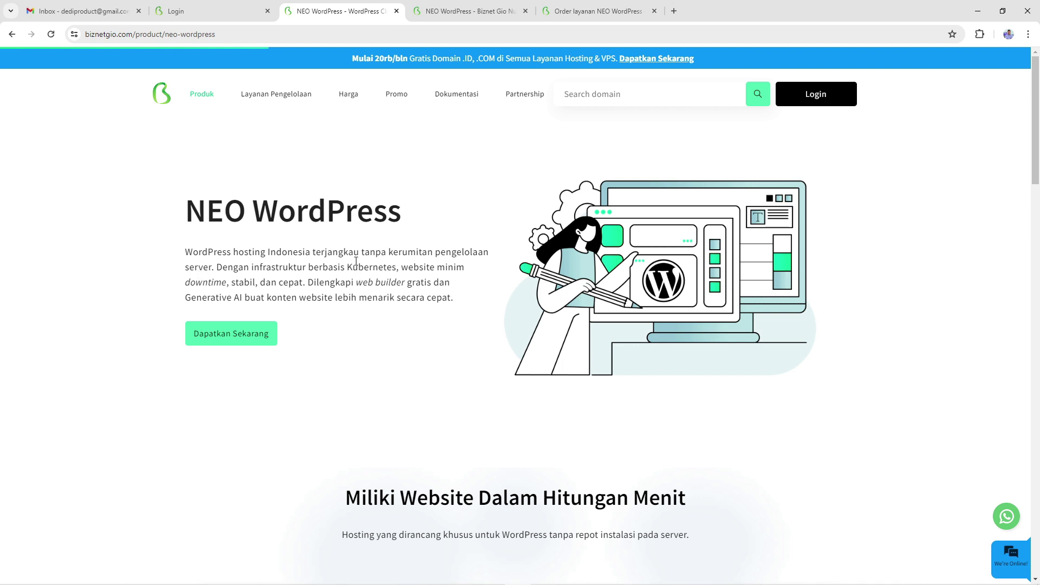
Step: Highlight description phrases about Kubernetes infrastructure, stability, the web builder and Generative AI
left_click_drag(185, 213, 403, 216)
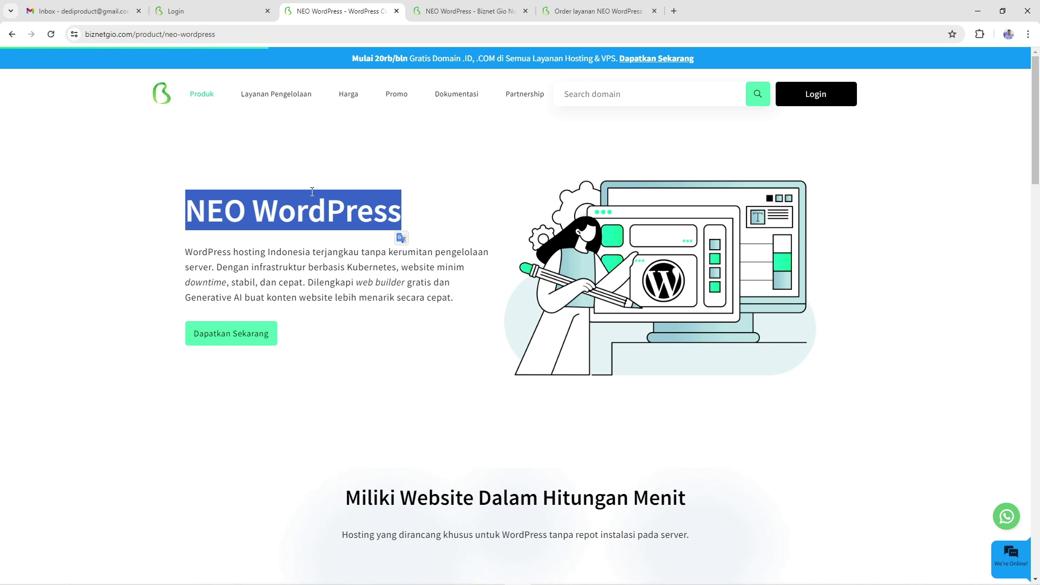
left_click(277, 257)
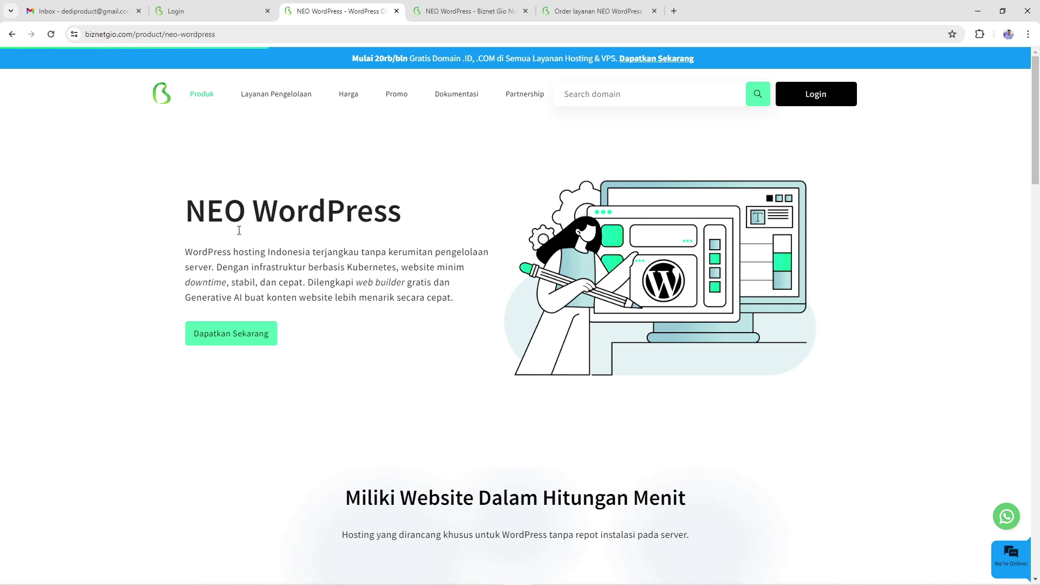
left_click_drag(194, 199, 432, 202)
left_click(341, 292)
left_click_drag(218, 266, 398, 268)
left_click(414, 269)
left_click_drag(235, 287, 432, 282)
left_click(307, 282)
left_click(205, 307)
left_click_drag(186, 297, 442, 298)
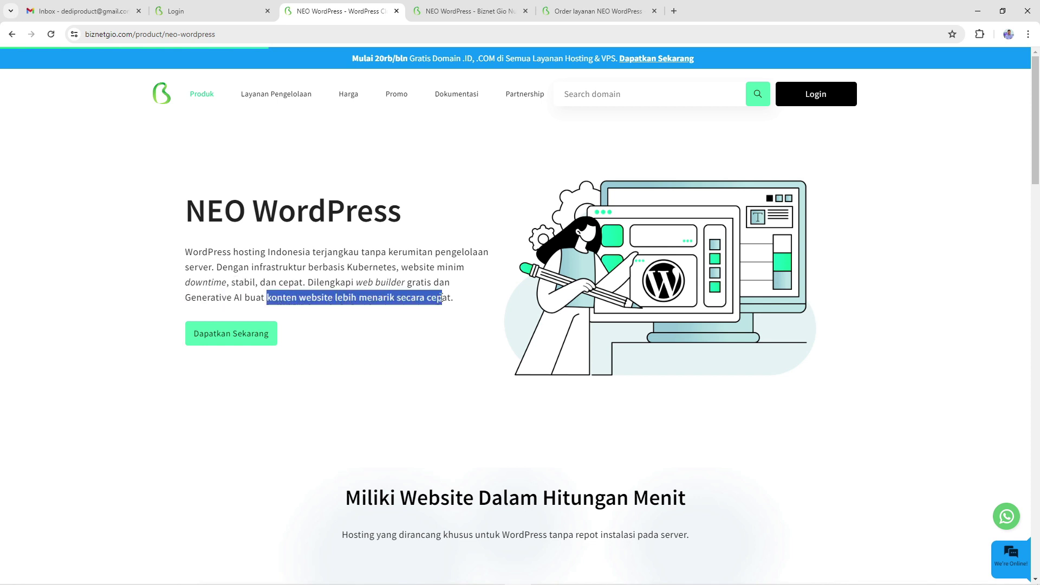
left_click(440, 284)
Step: Scroll to the Rp50.000/month plan card with 1 vCPU, 1 GB RAM, 5 GB storage
scroll(323, 351, "down", 2)
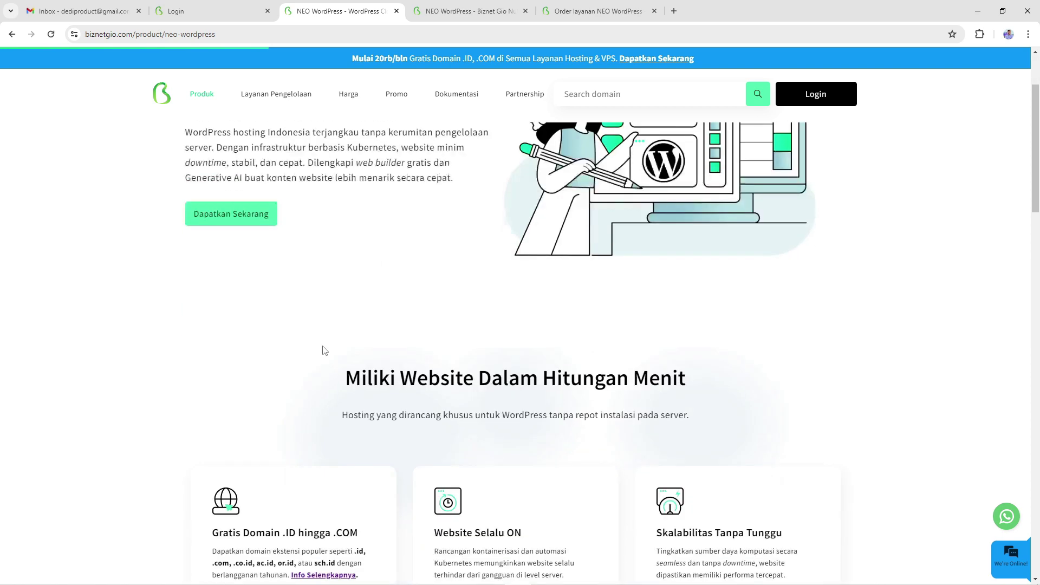
scroll(324, 351, "down", 15)
scroll(329, 248, "up", 6)
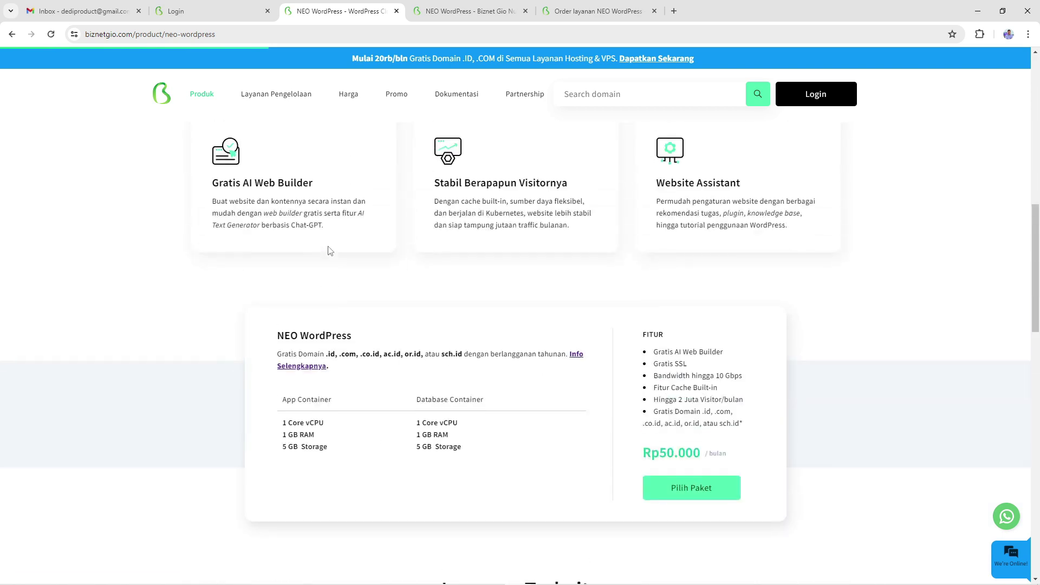
scroll(329, 251, "up", 7)
scroll(524, 290, "down", 11)
scroll(529, 299, "down", 3)
scroll(521, 353, "up", 5)
scroll(526, 308, "up", 5)
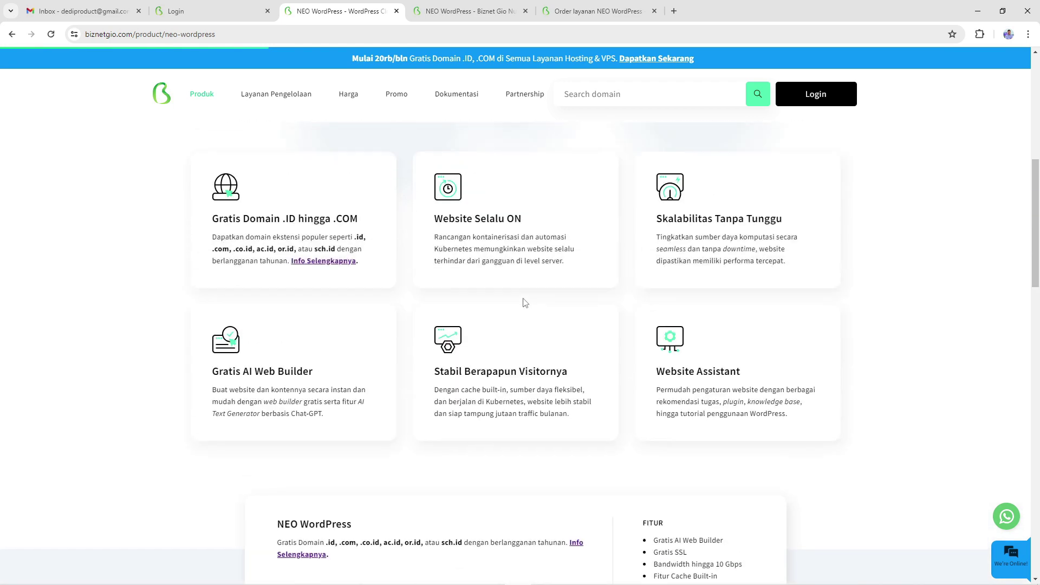
scroll(524, 302, "up", 5)
scroll(529, 327, "down", 13)
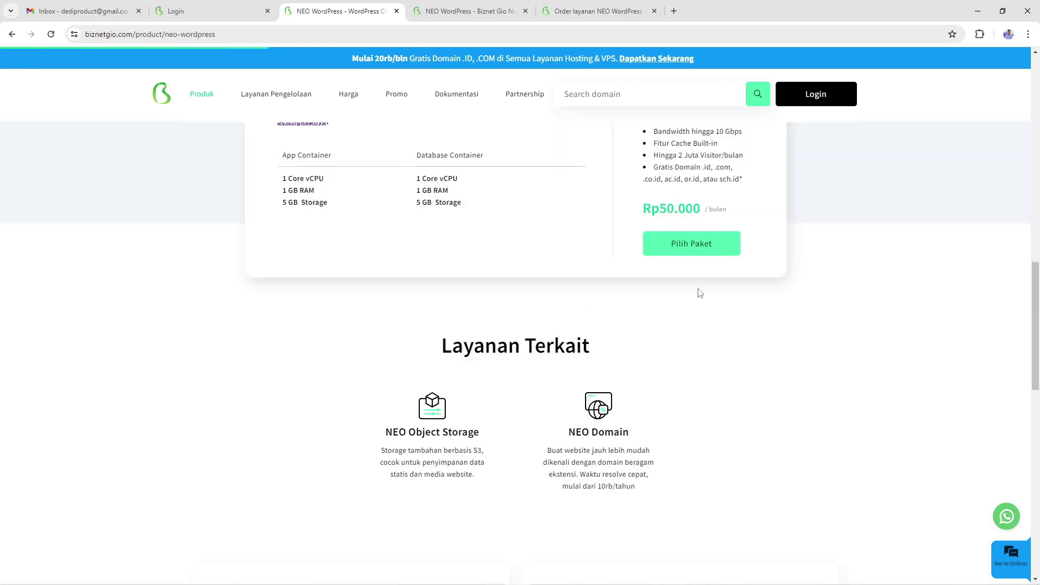
scroll(441, 260, "up", 2)
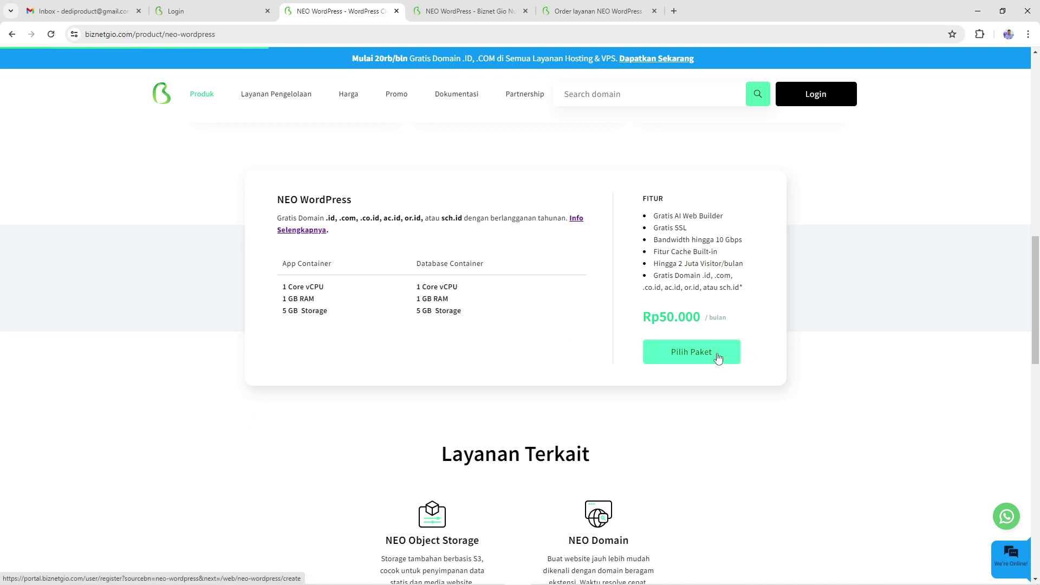
Step: Choose the plan via Pilih Paket, review the Register page, then return to the knowledge-base page
left_click(719, 358)
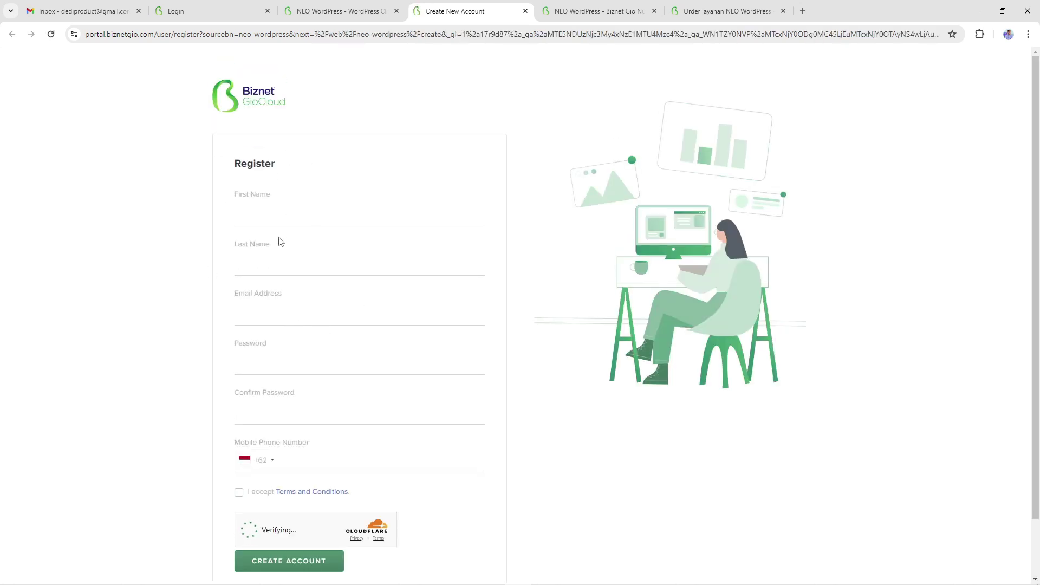
scroll(278, 239, "down", 2)
scroll(363, 311, "up", 2)
scroll(381, 248, "down", 3)
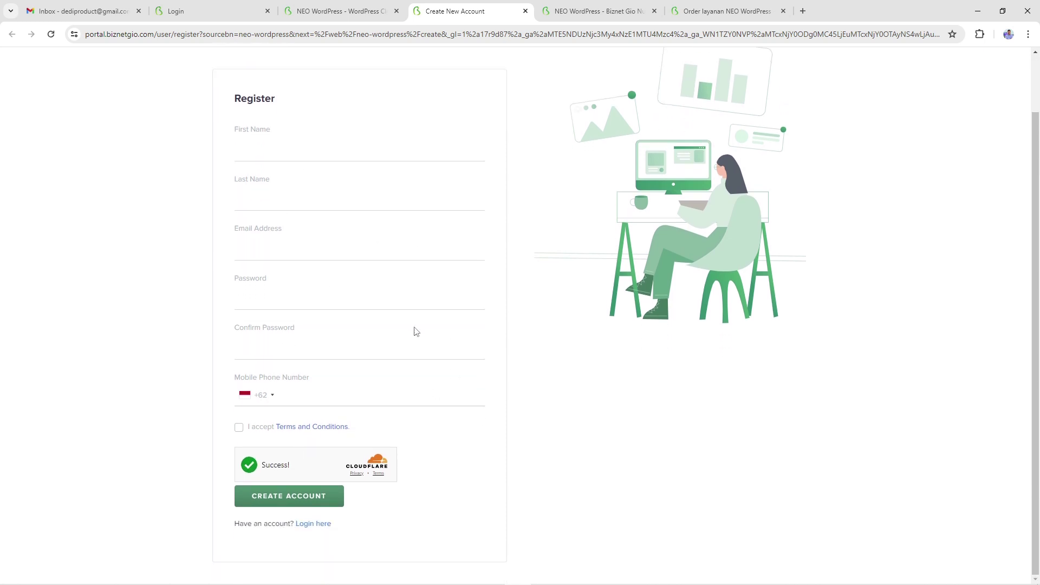
scroll(323, 197, "up", 2)
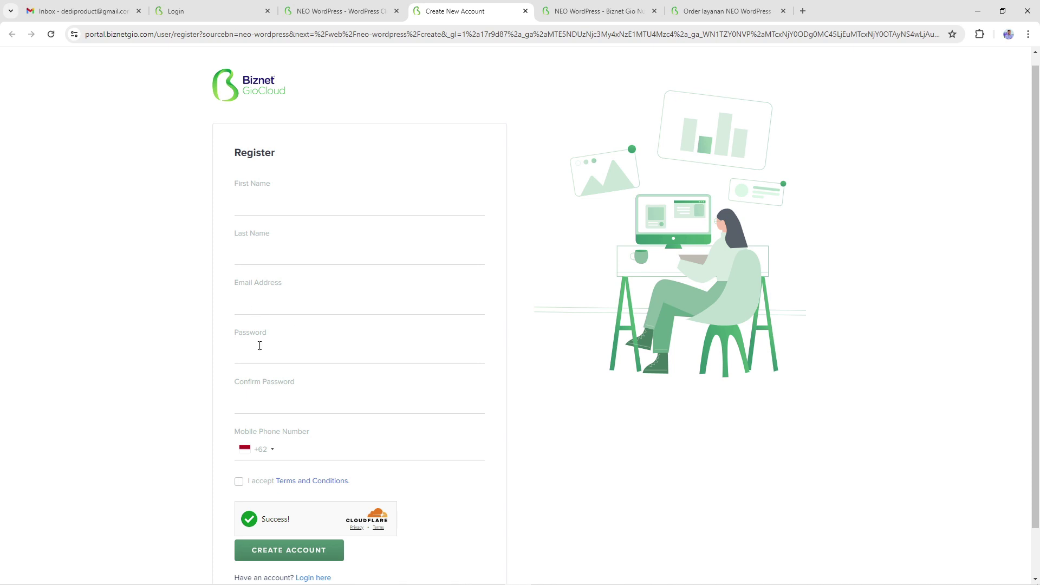
scroll(276, 437, "down", 2)
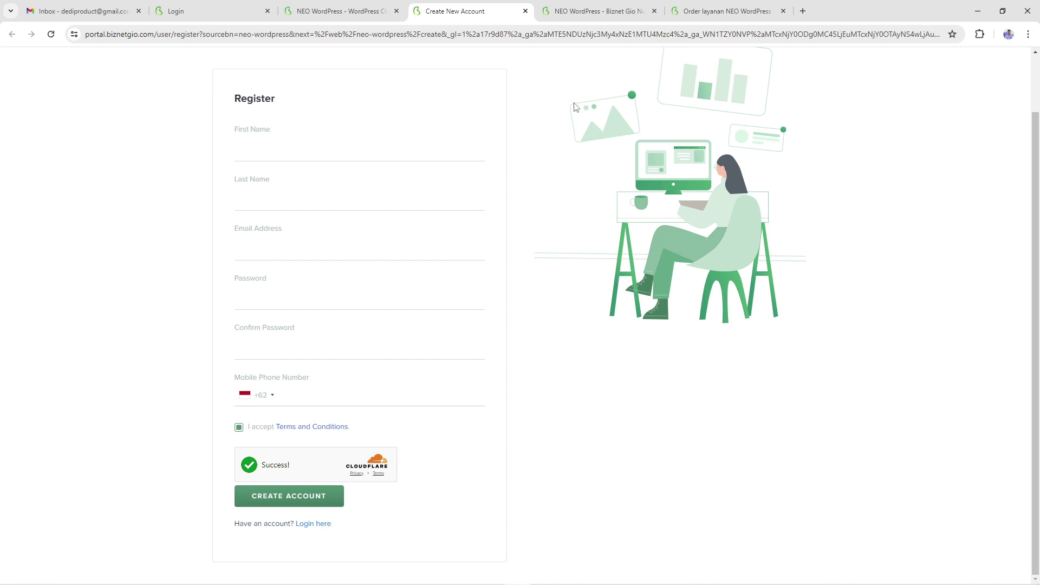
left_click(584, 10)
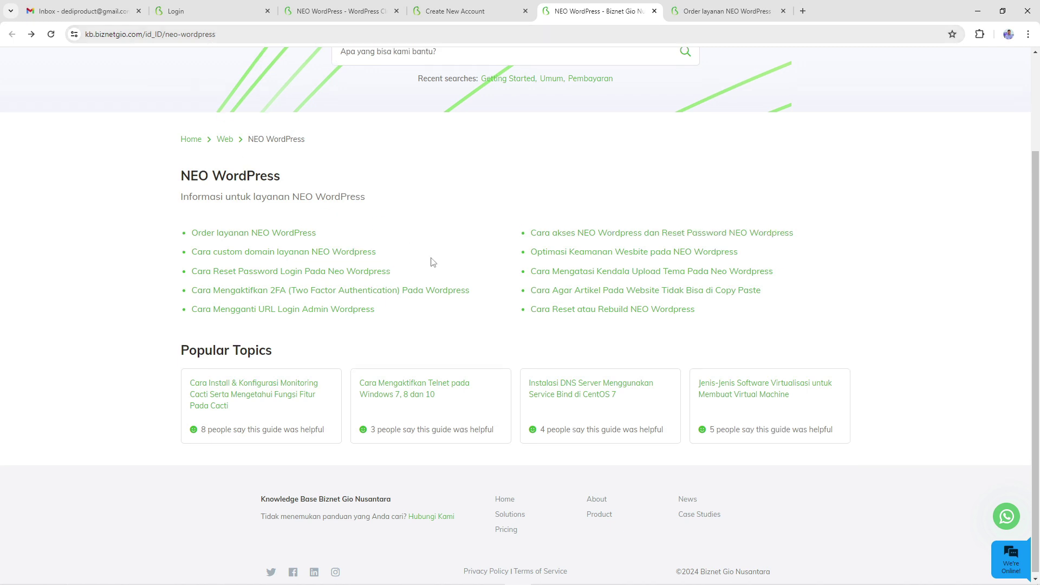
Step: Open the 'Order layanan NEO WordPress' guide in a new tab and switch to it
scroll(432, 263, "up", 2)
scroll(453, 268, "down", 2)
scroll(454, 269, "up", 2)
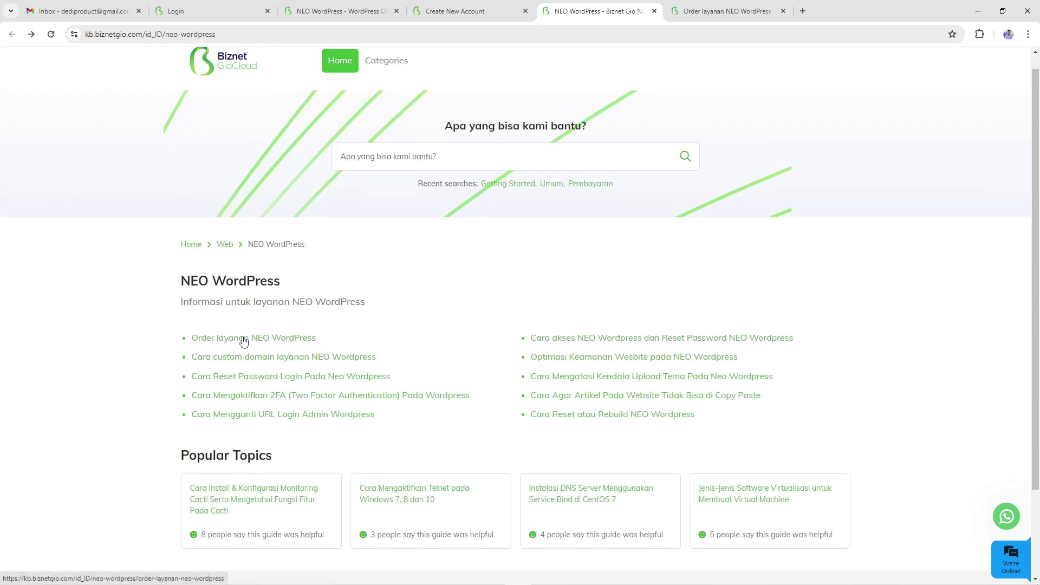
right_click(245, 342)
left_click(282, 348)
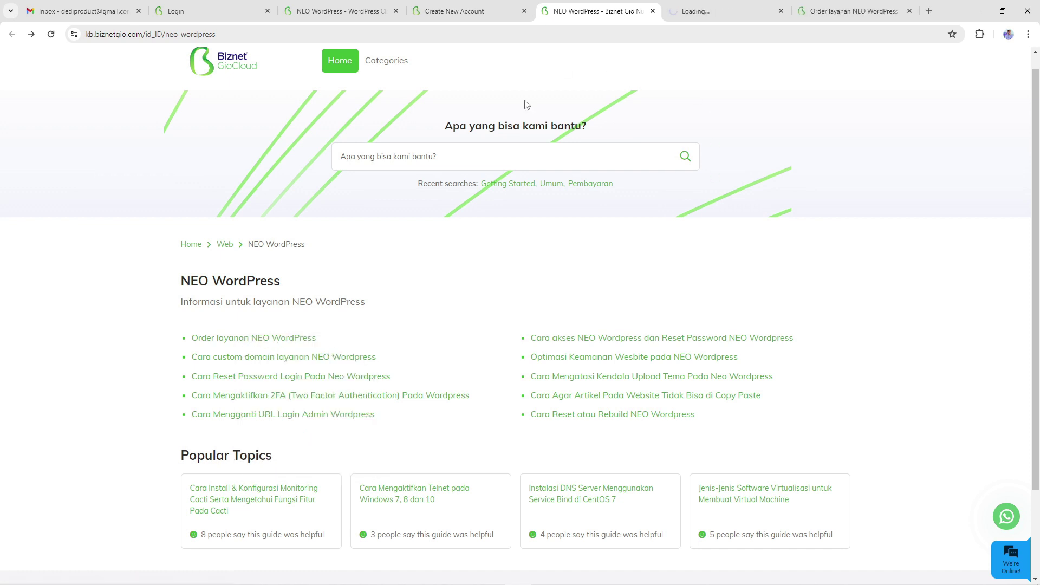
left_click(755, 8)
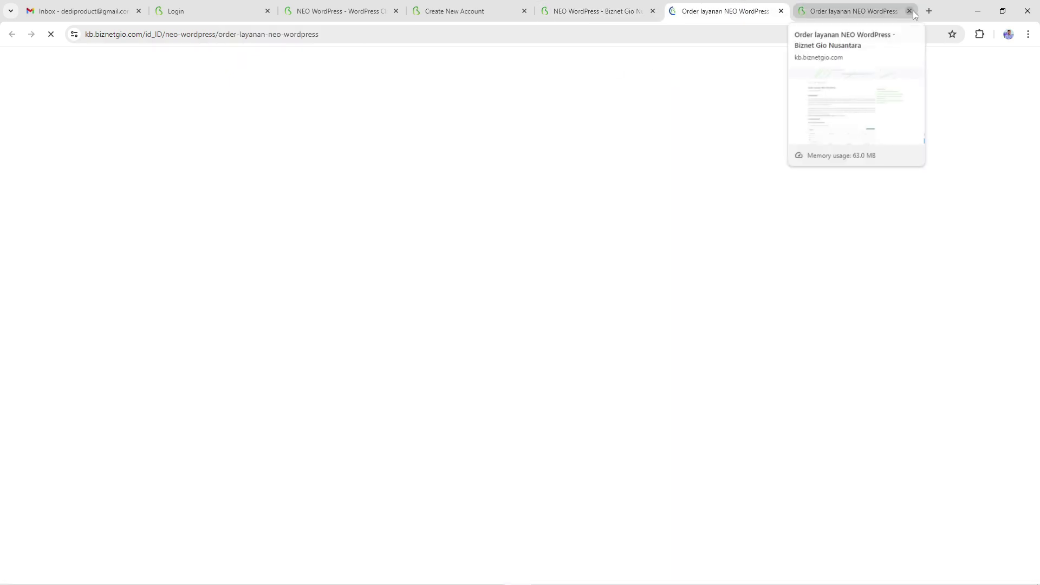
left_click(781, 11)
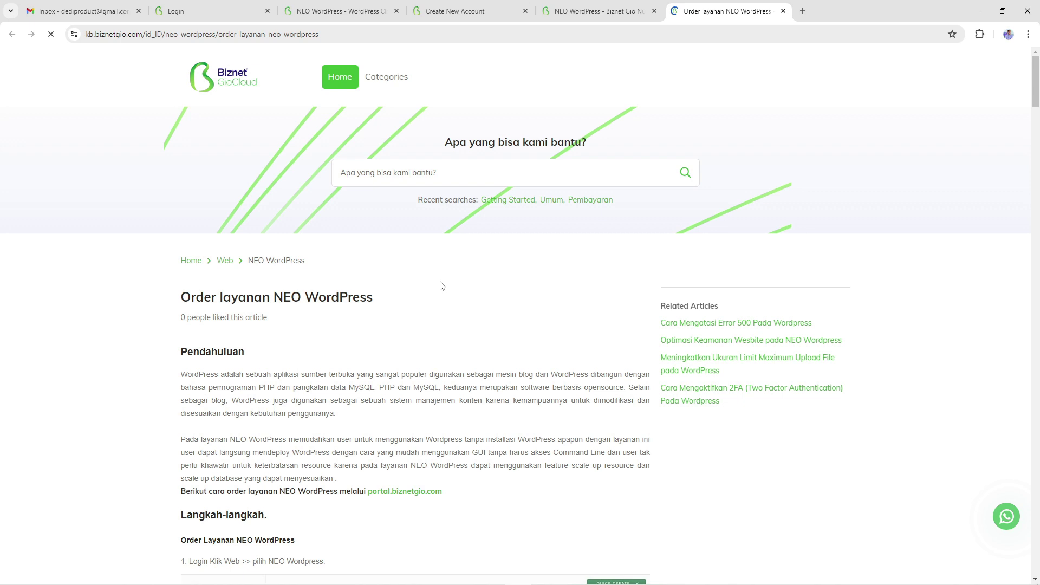
scroll(400, 353, "down", 4)
scroll(393, 351, "down", 2)
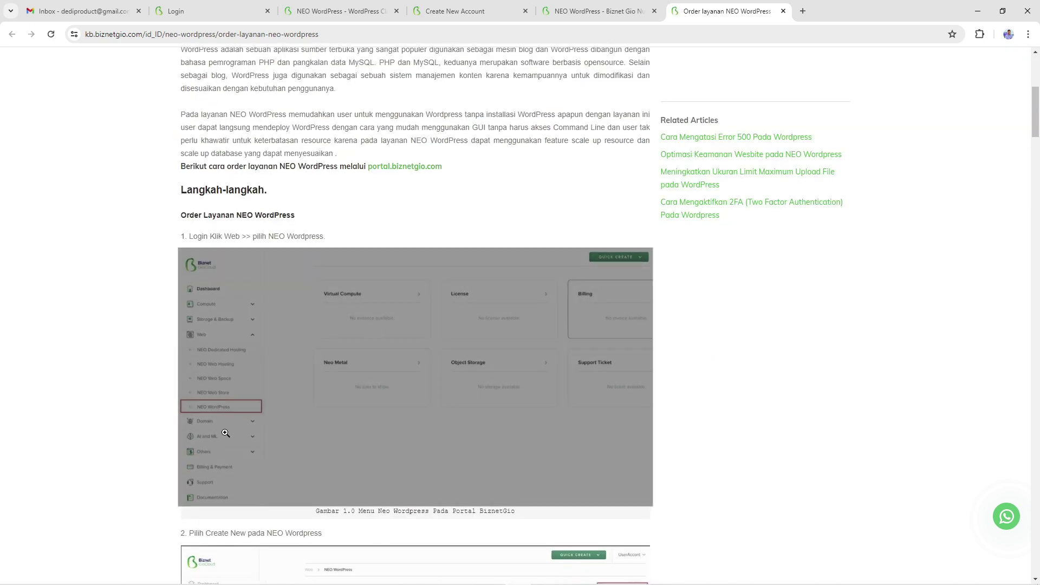
scroll(325, 329, "down", 2)
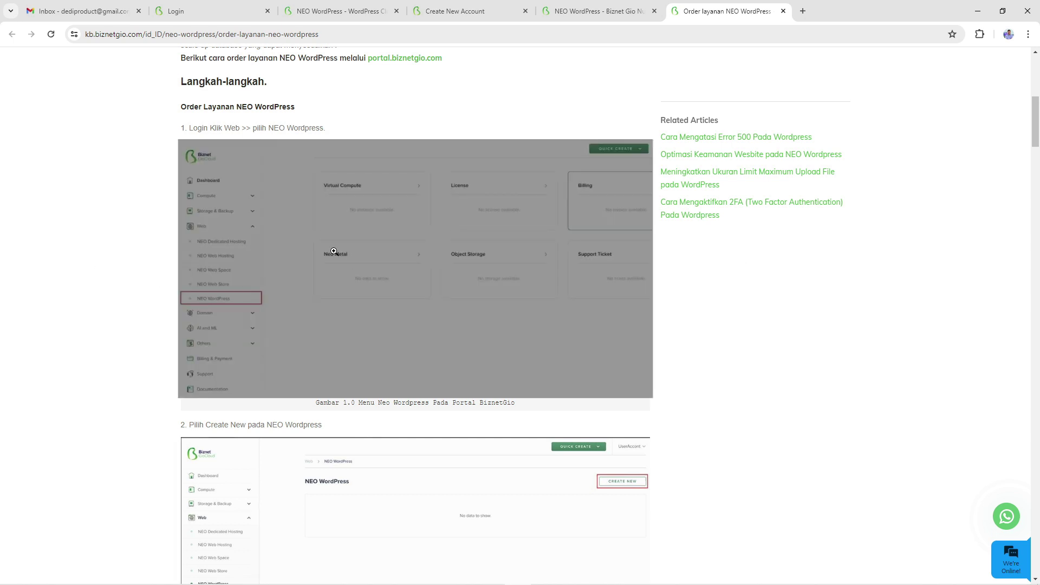
scroll(433, 206, "down", 1)
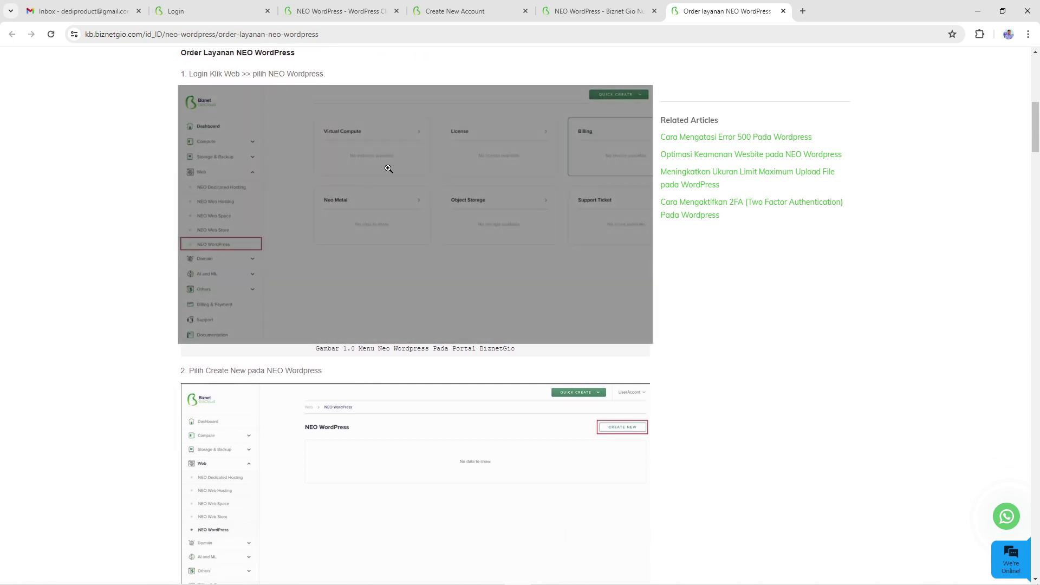
scroll(365, 157, "up", 3)
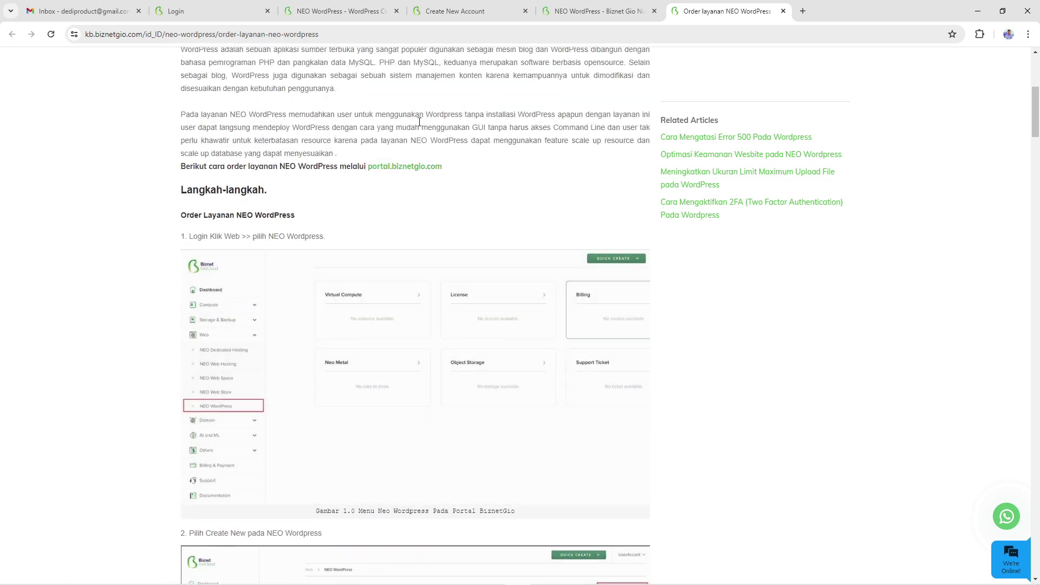
scroll(460, 216, "down", 2)
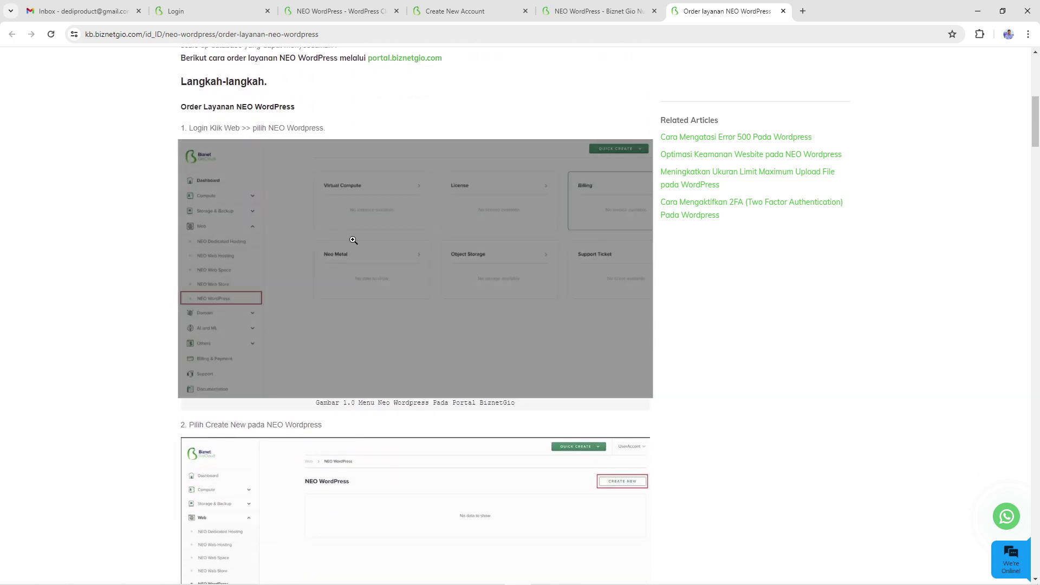
left_click(353, 240)
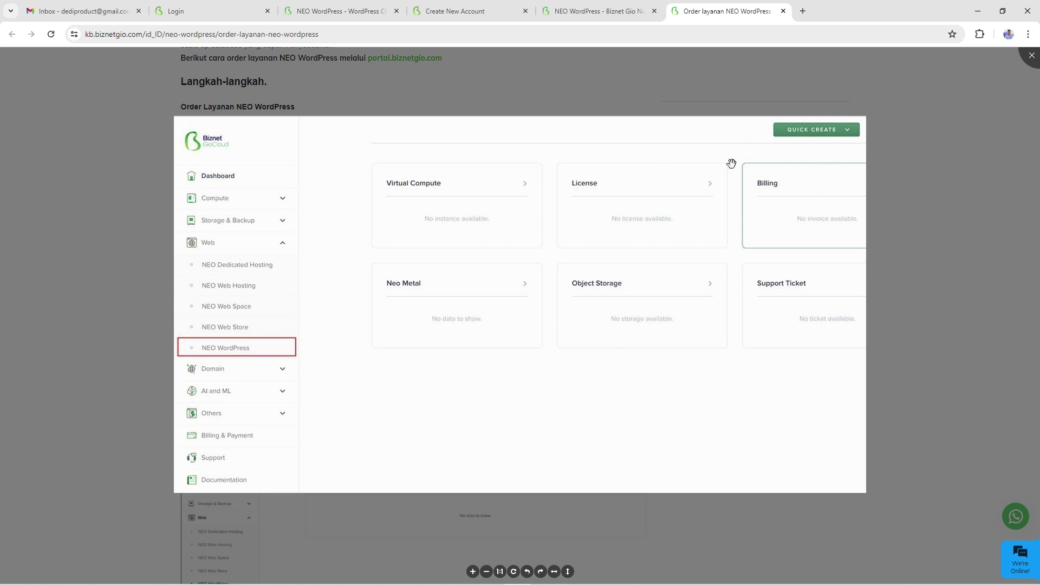
left_click(915, 306)
scroll(574, 303, "down", 1)
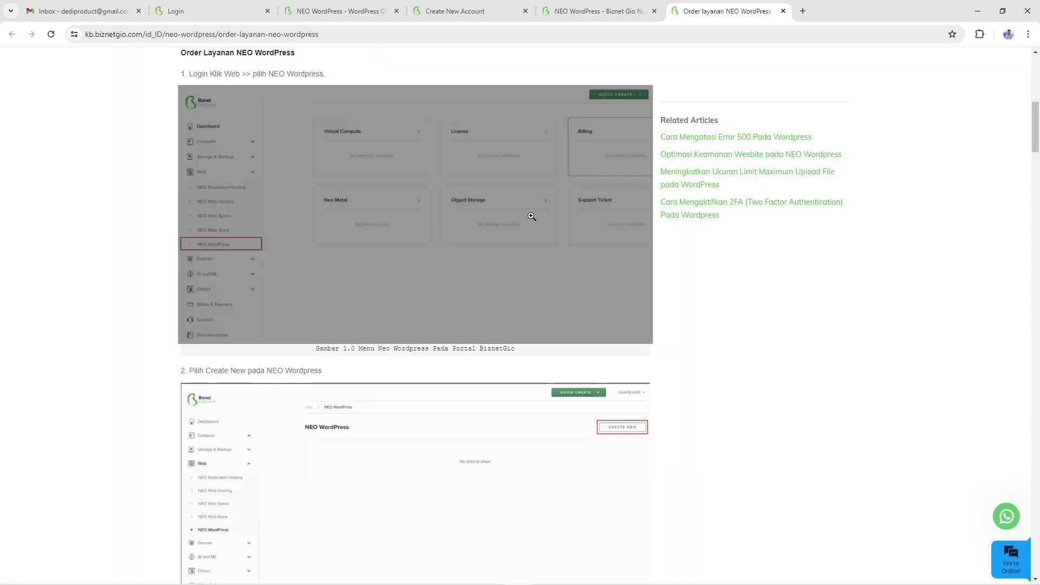
scroll(532, 216, "down", 4)
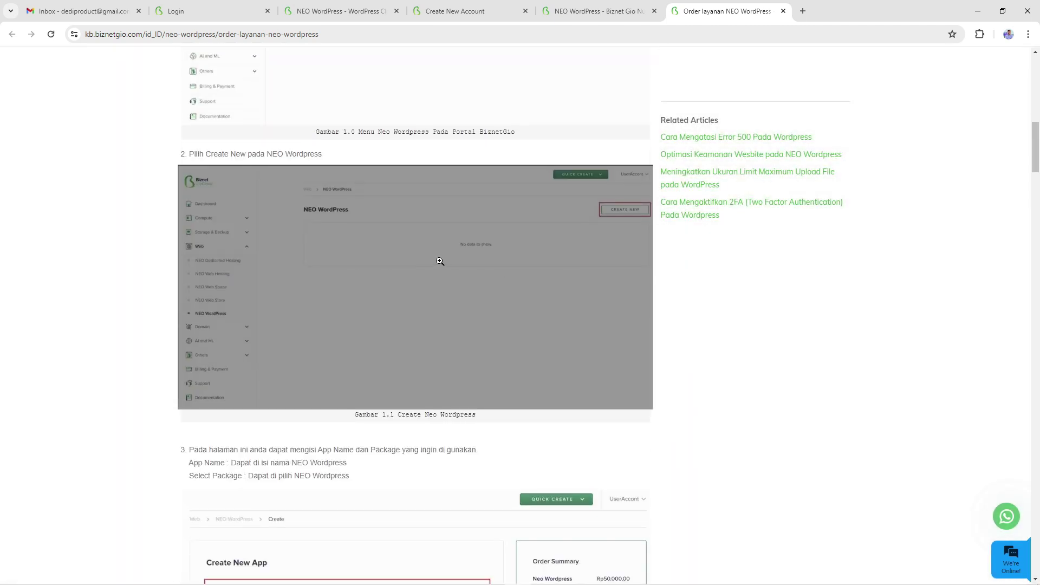
left_click(440, 261)
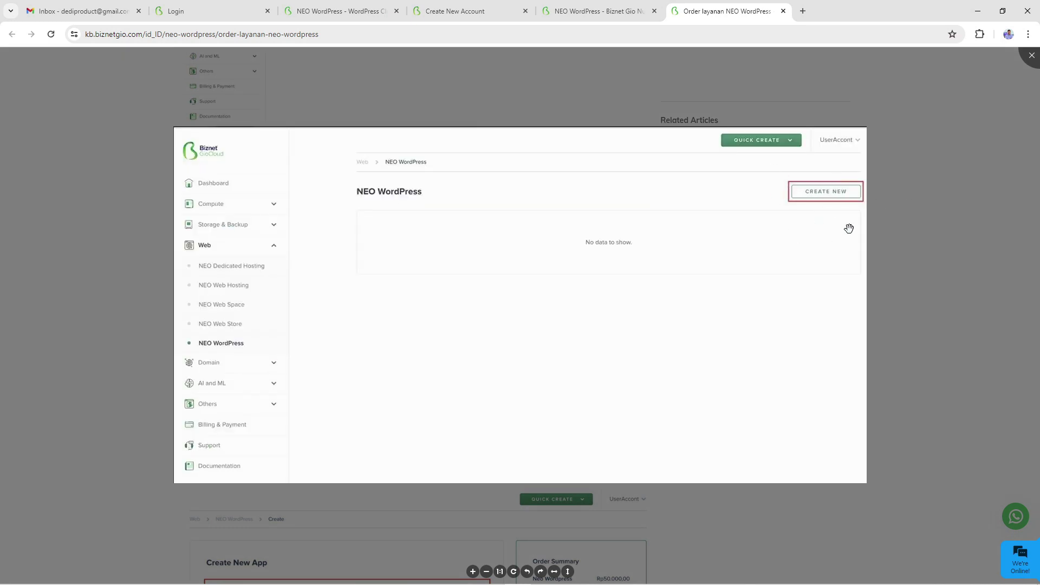
left_click(931, 201)
scroll(586, 238, "down", 5)
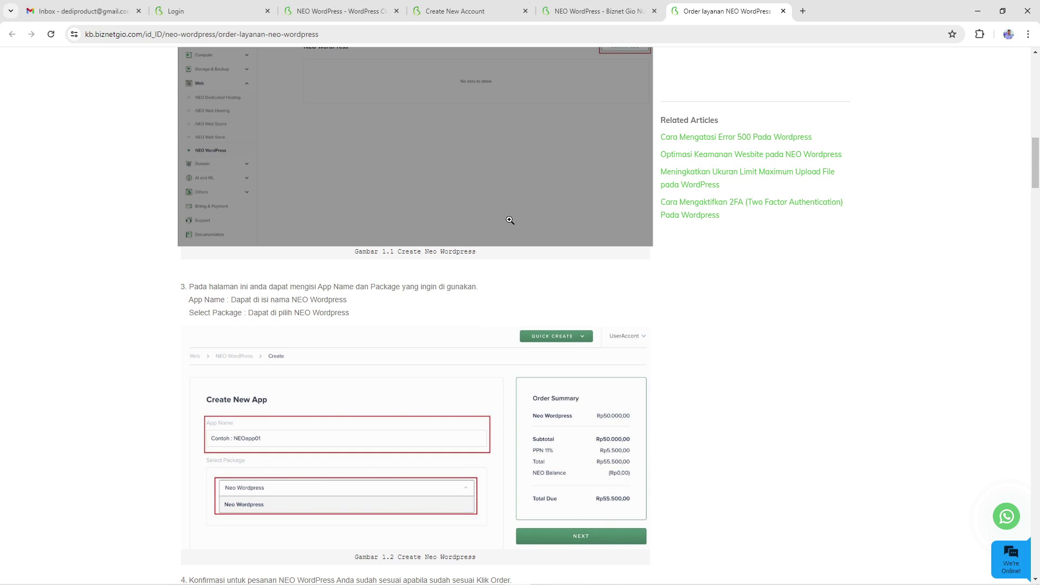
left_click(312, 299)
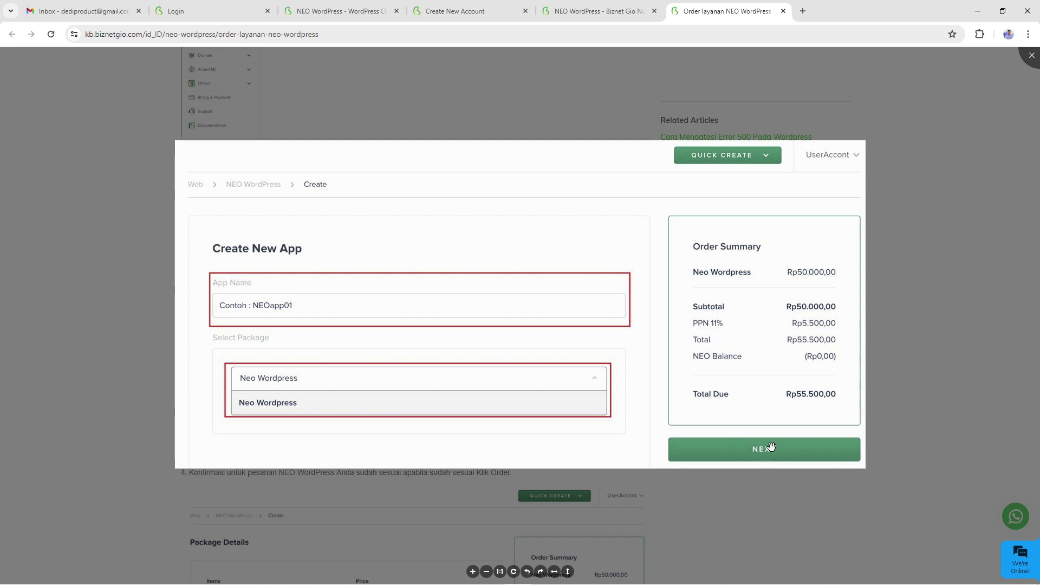
Step: Close the enlarged form screenshot, then view and close the order-confirmation screenshot
left_click(861, 331)
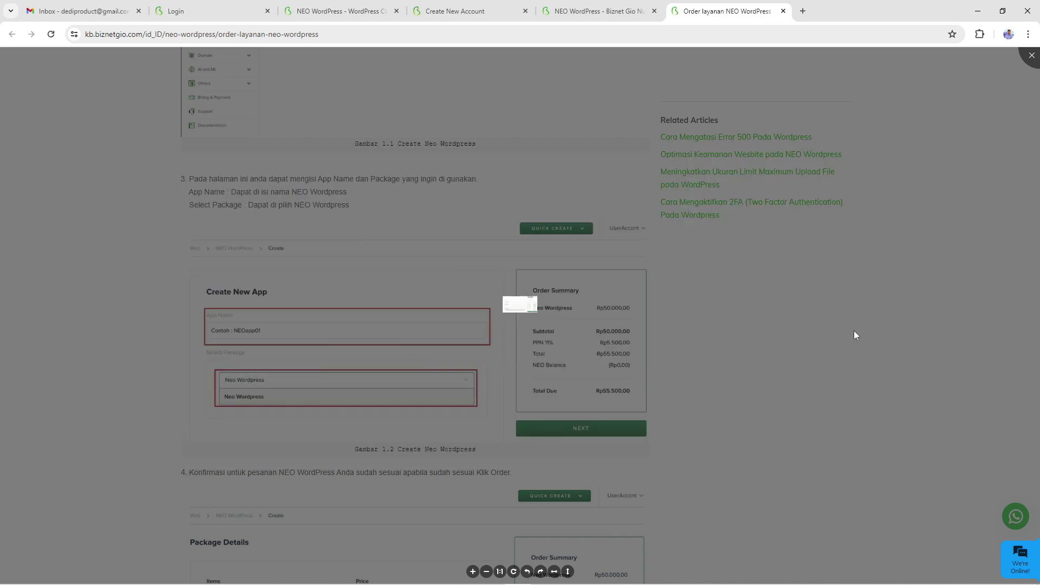
scroll(497, 401, "down", 5)
scroll(476, 352, "down", 2)
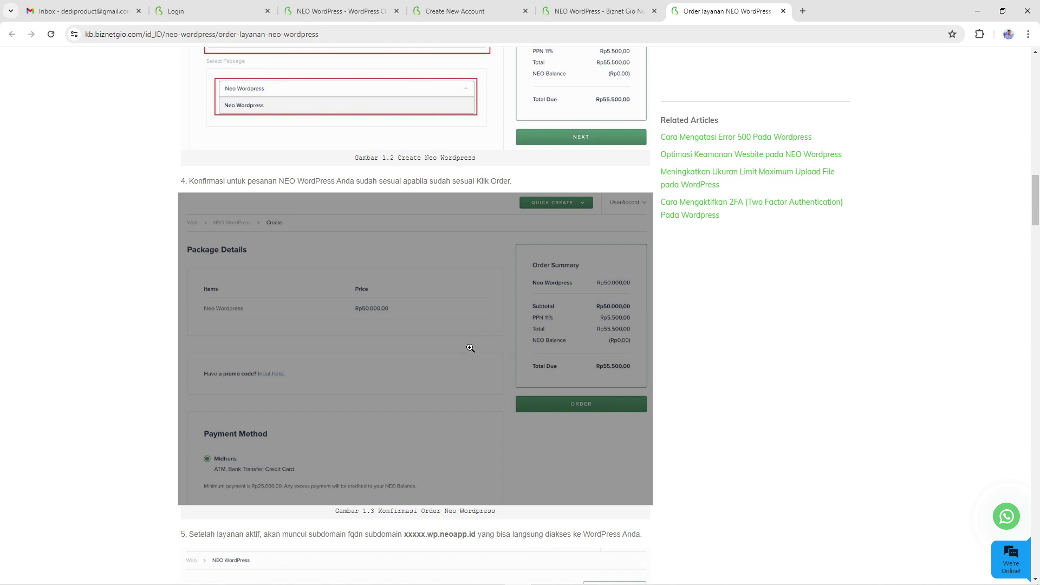
scroll(515, 372, "up", 1)
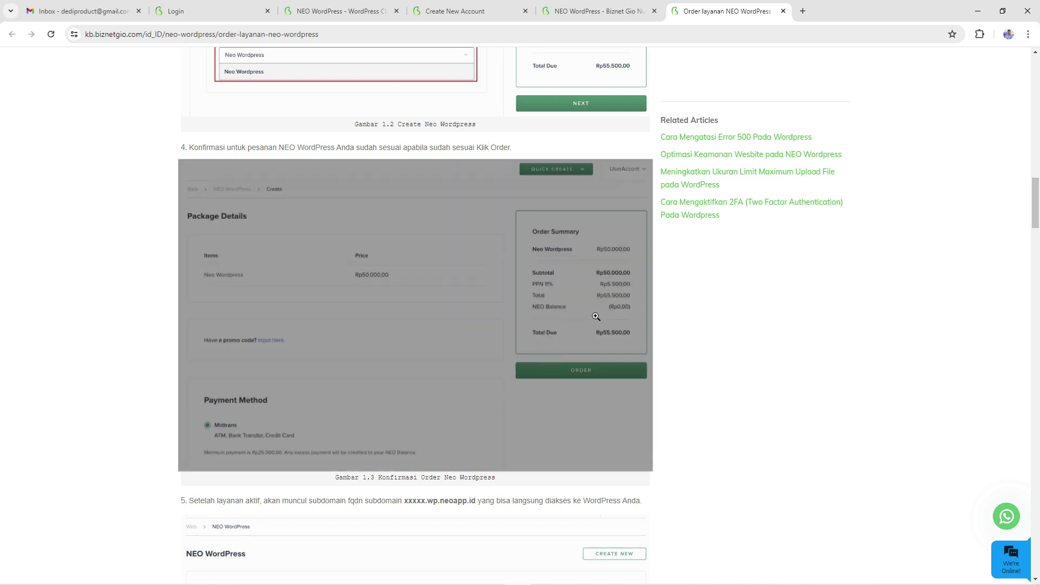
left_click(427, 357)
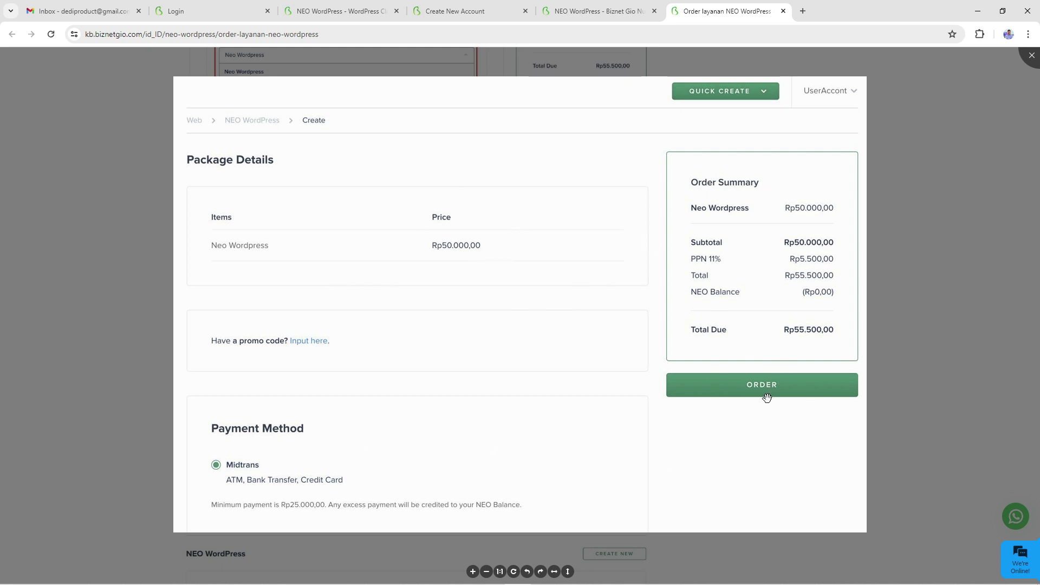
left_click(891, 282)
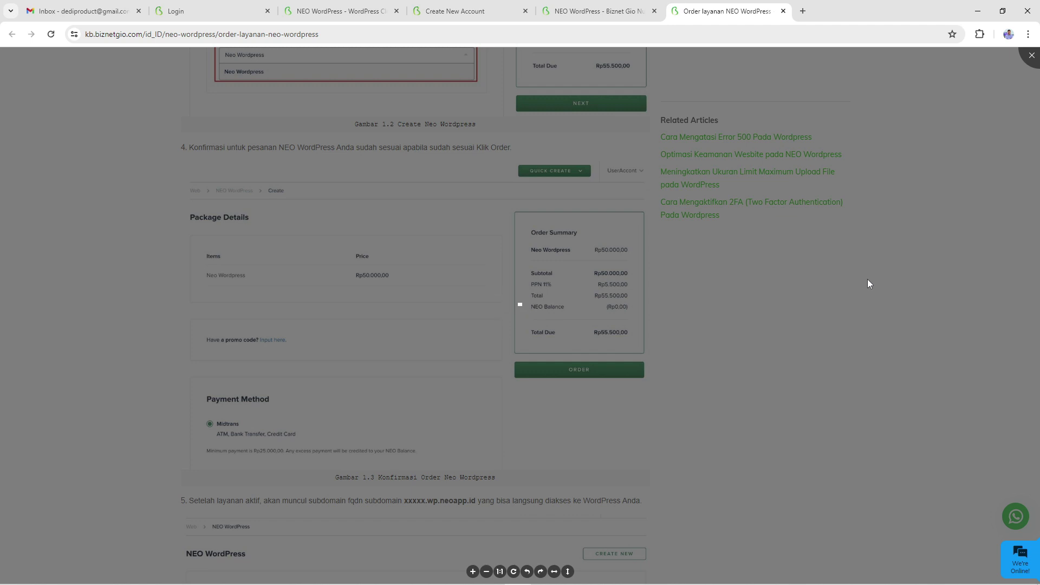
Step: Select the xxxxx.wp.neoapp.id subdomain text and enlarge the Gambar 1.4 service list screenshot
scroll(487, 366, "down", 5)
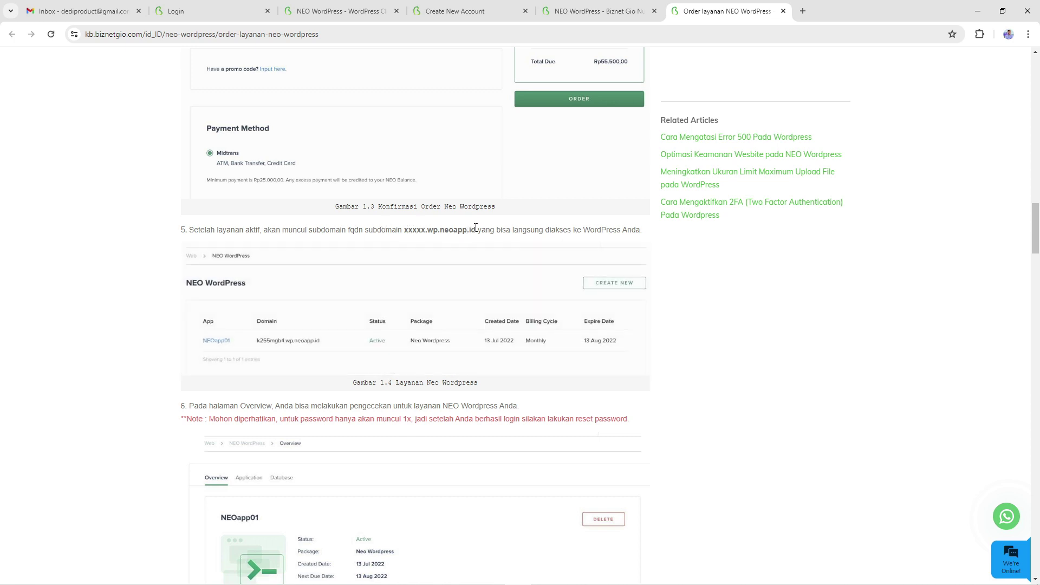
left_click_drag(477, 228, 434, 230)
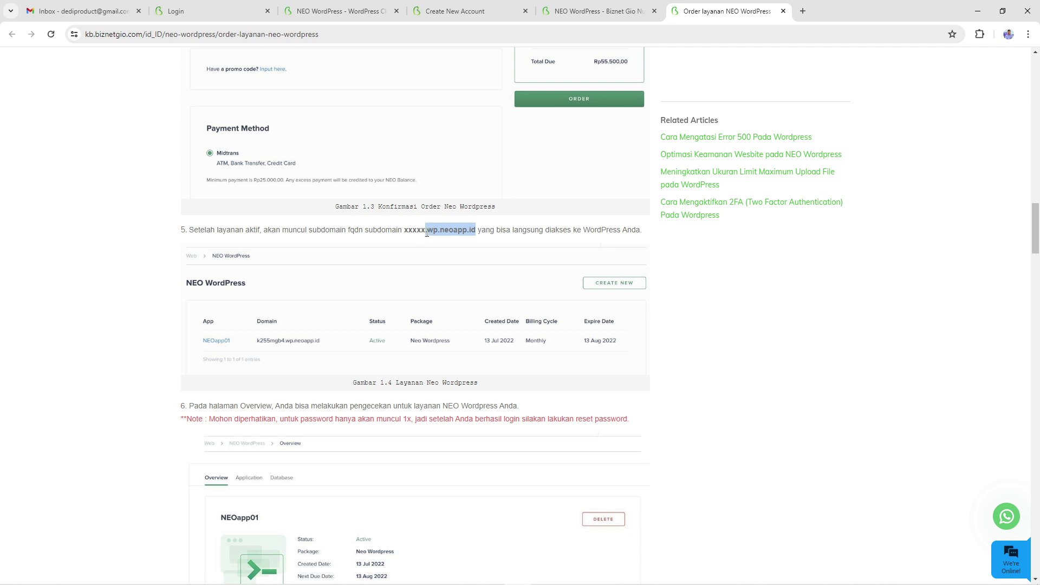
left_click_drag(420, 231, 402, 239)
left_click(403, 238)
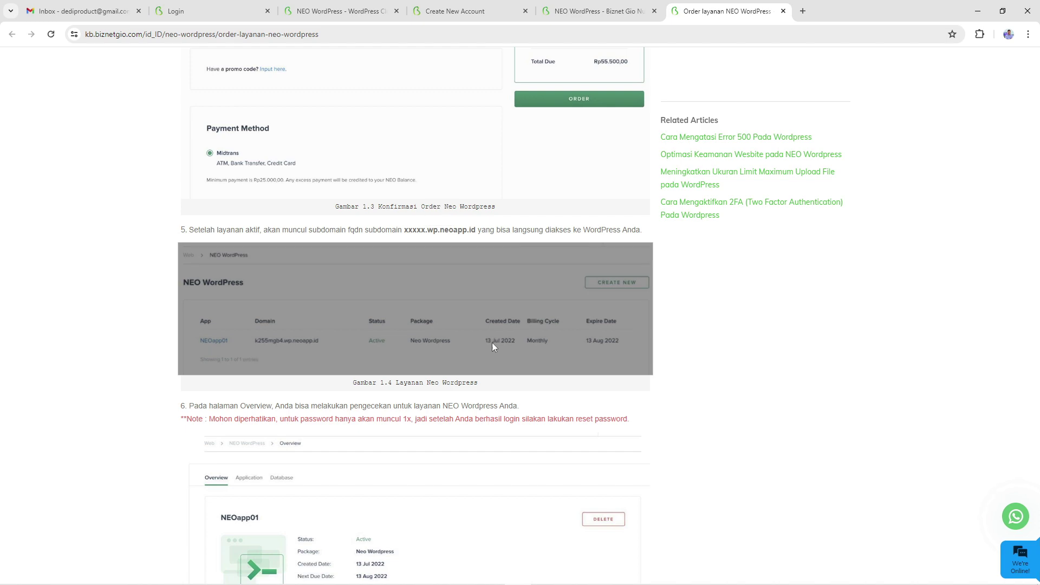
left_click(492, 343)
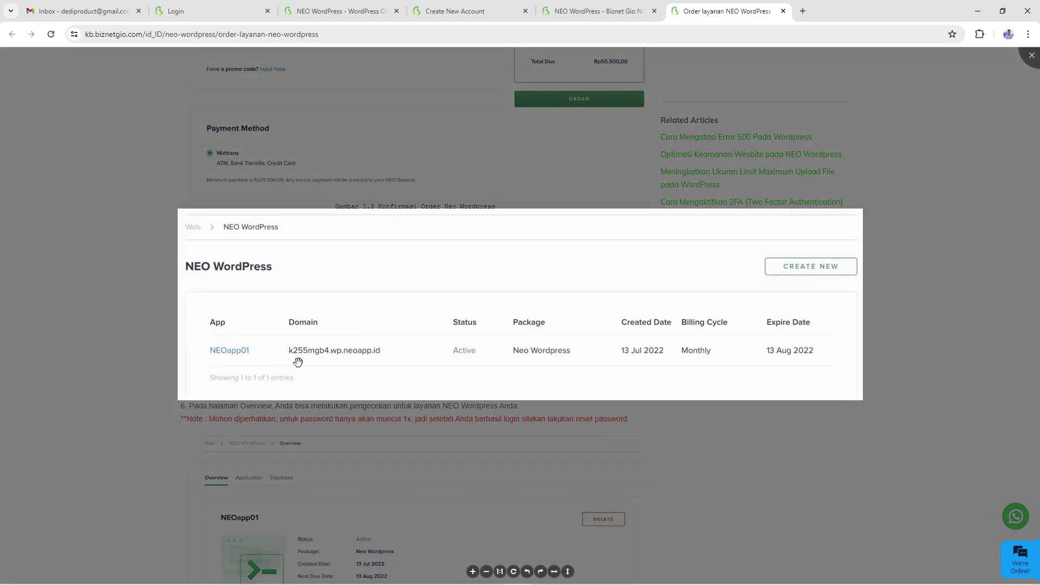
Step: Close the Gambar 1.4 lightbox, then view and close the Gambar 1.5 service details screenshot
left_click(907, 349)
scroll(379, 325, "down", 5)
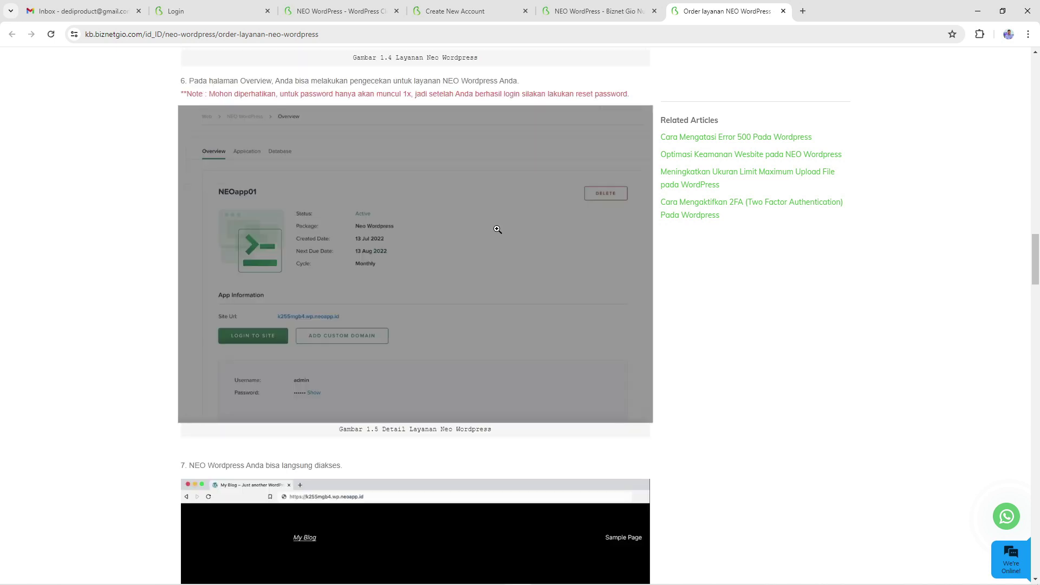
scroll(351, 216, "up", 2)
scroll(304, 195, "down", 3)
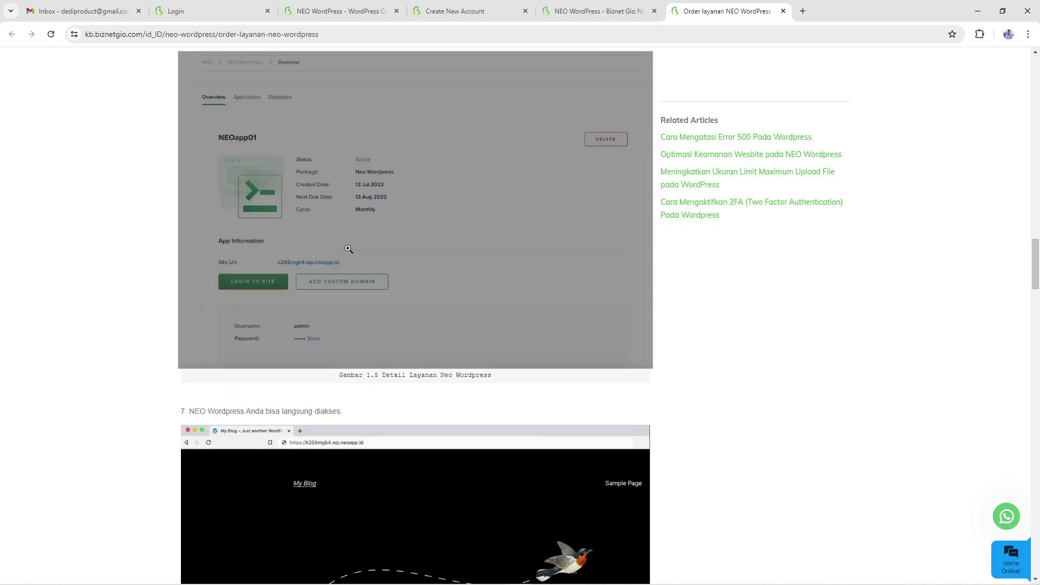
left_click(349, 248)
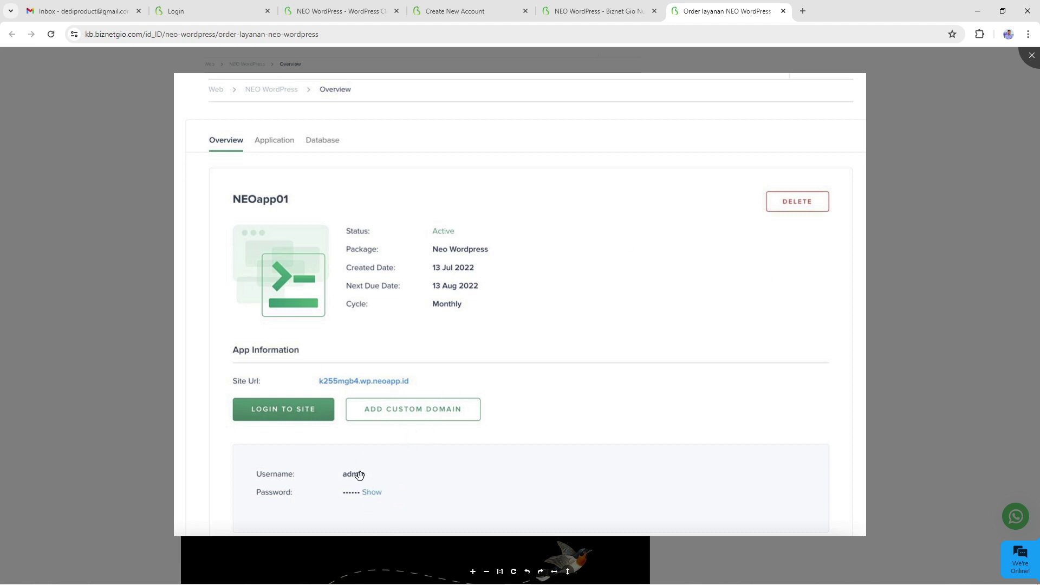
left_click(929, 239)
scroll(268, 384, "down", 4)
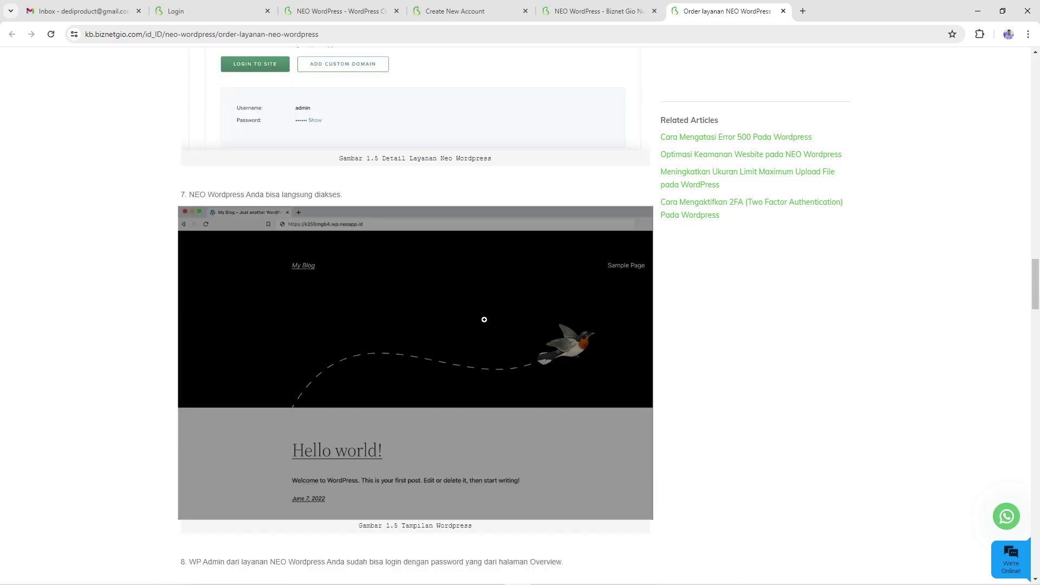
scroll(409, 302, "down", 3)
scroll(486, 258, "up", 5)
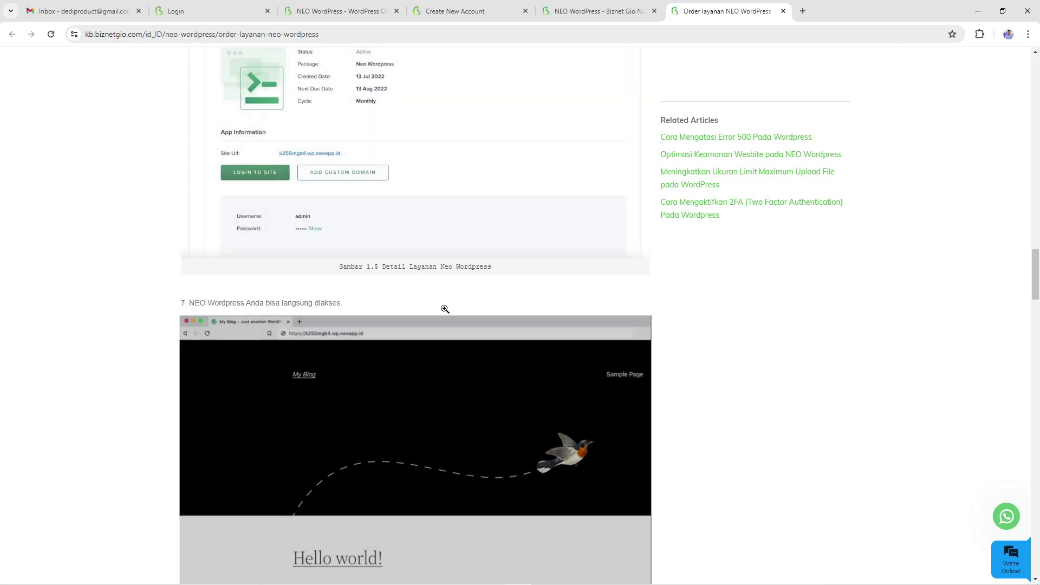
Step: Select the full article URL in the address bar, then return to the article
left_click_drag(318, 34, 256, 38)
left_click(347, 36)
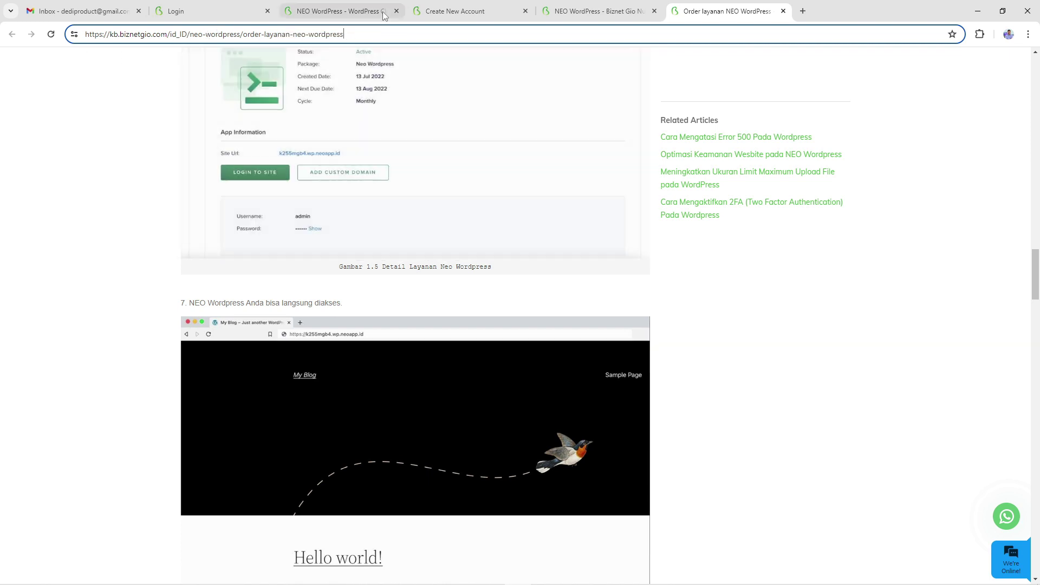
left_click_drag(377, 34, 118, 38)
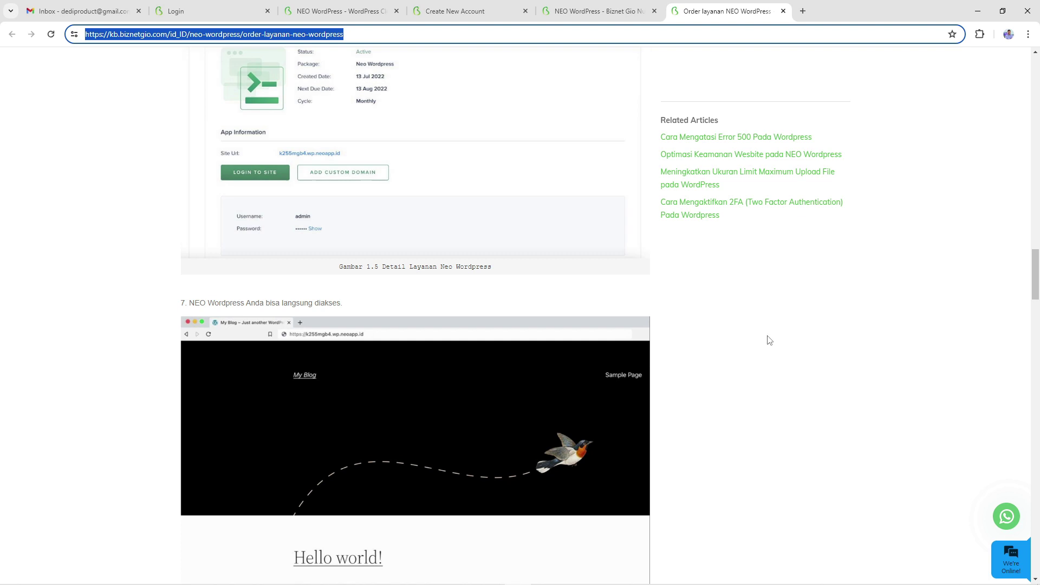
left_click(769, 337)
Step: Start a new instance named NEOWordPress01 on the NEO WordPress package
scroll(654, 393, "down", 10)
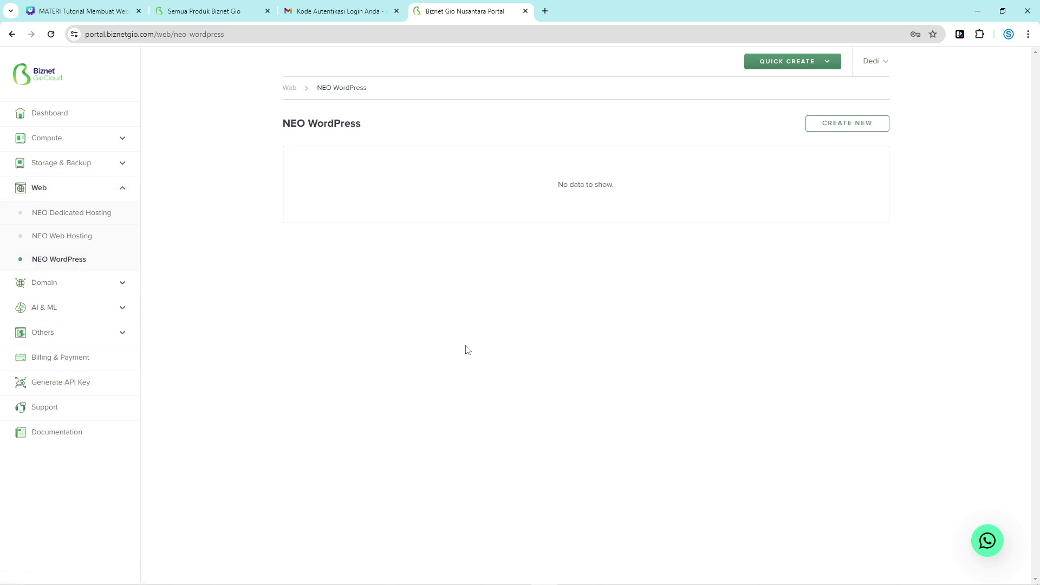
left_click(847, 124)
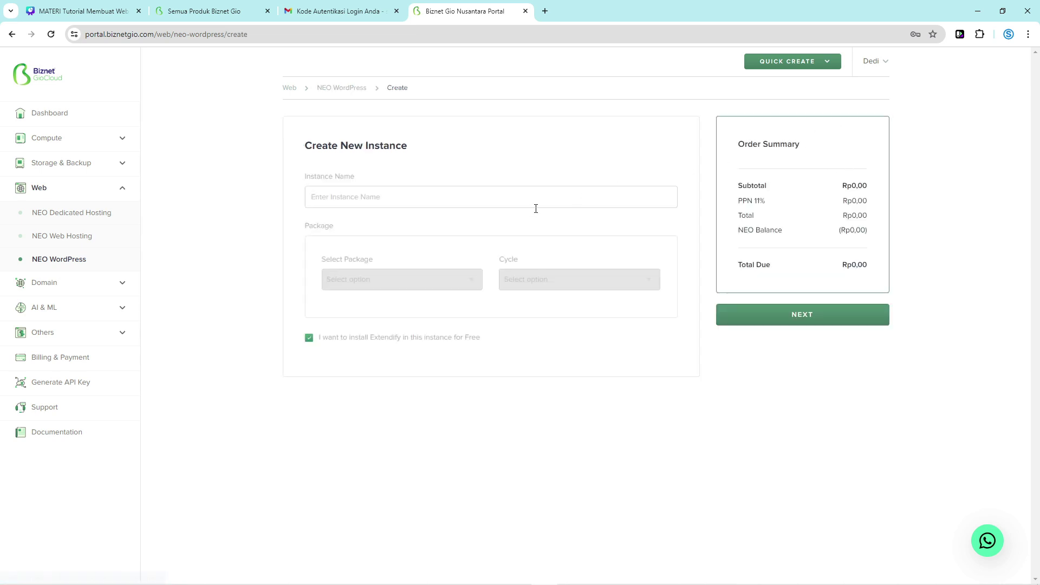
left_click(349, 202)
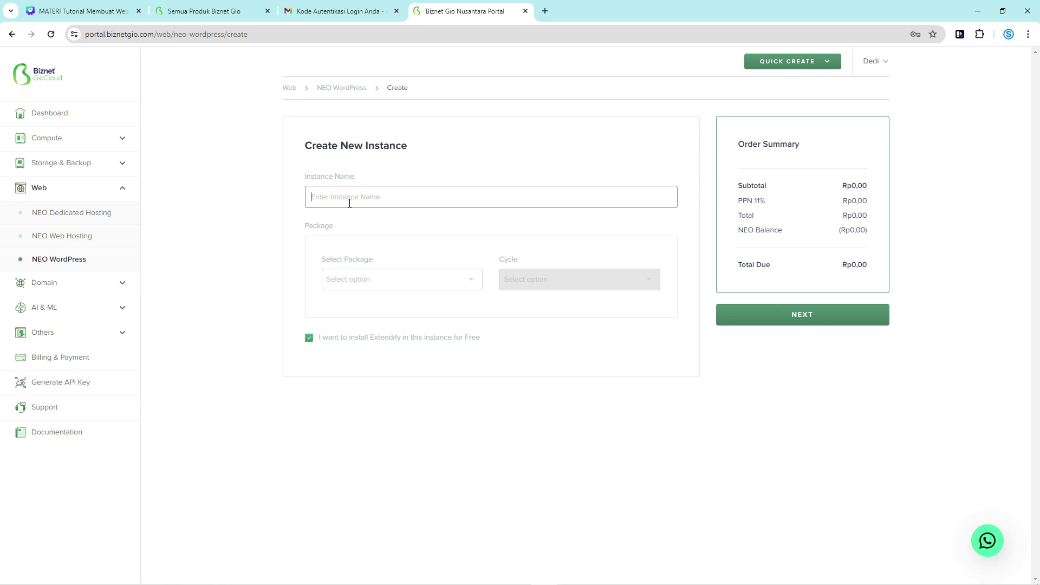
type("NEOWordPress01")
left_click(398, 287)
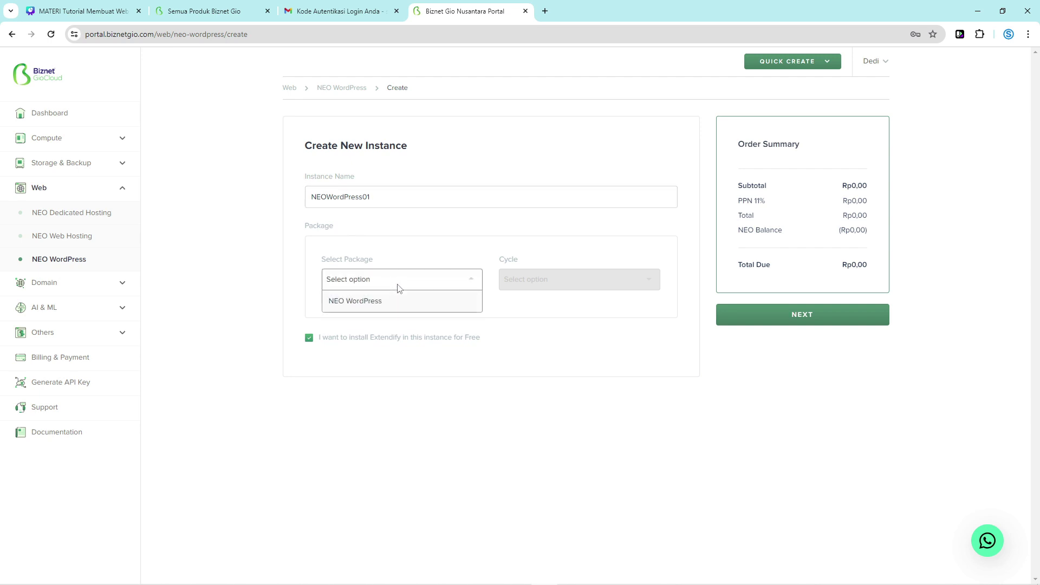
left_click(372, 302)
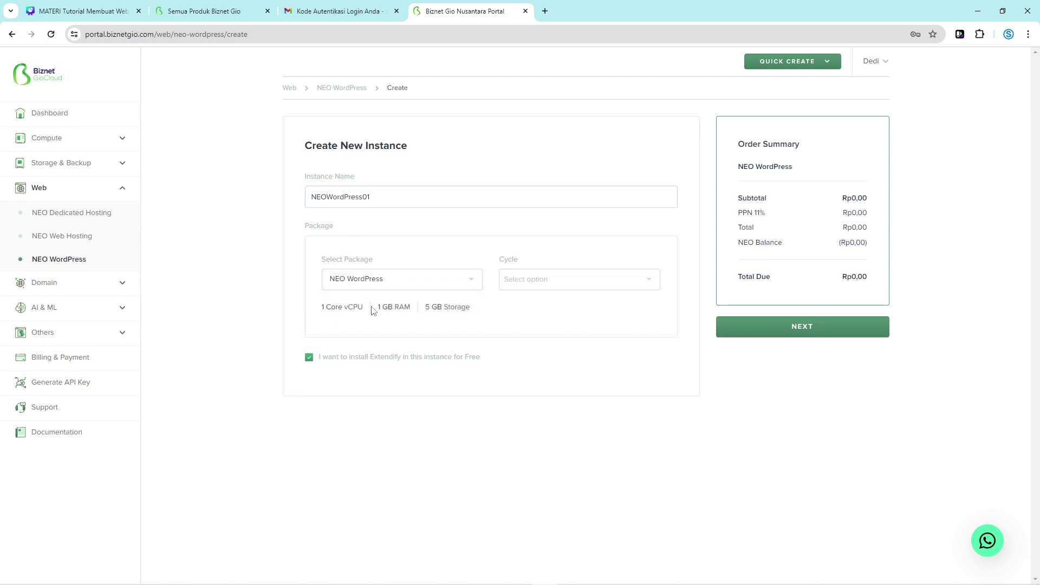
Step: Compare Monthly and Annually billing, settling on Monthly for a Rp55.500,00 total
left_click(533, 279)
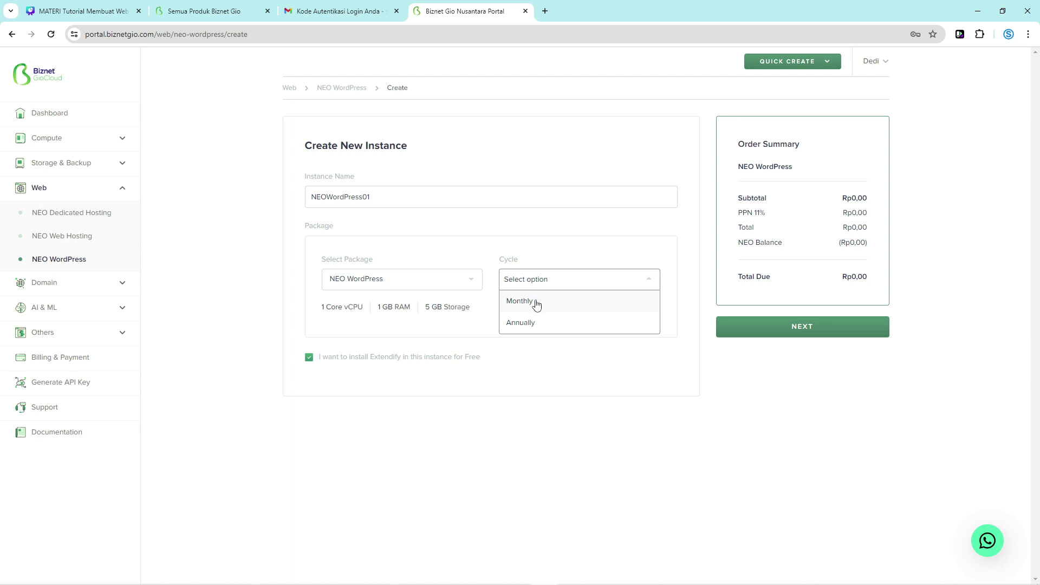
left_click(536, 304)
left_click(530, 279)
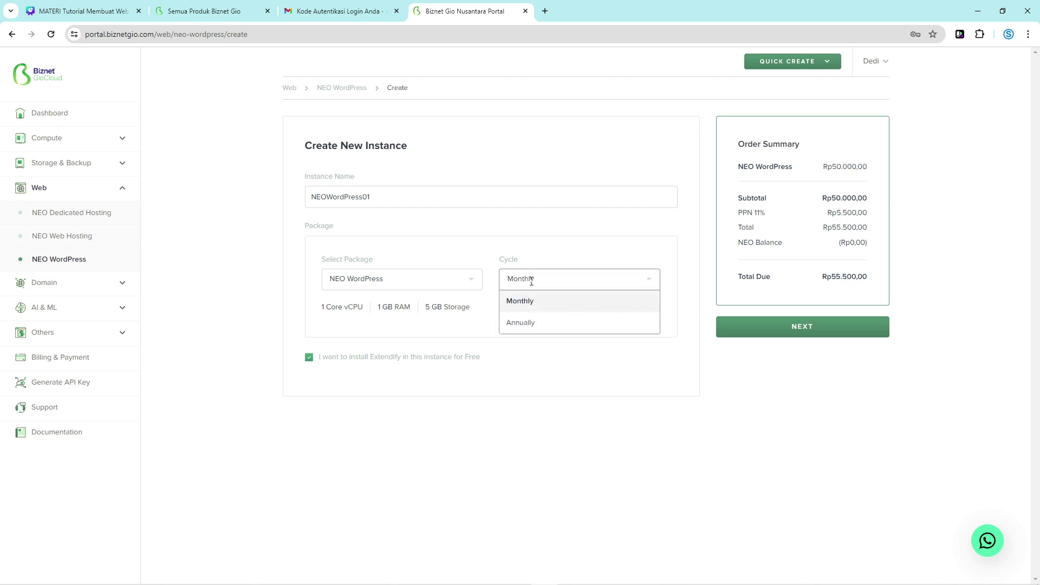
left_click(524, 327)
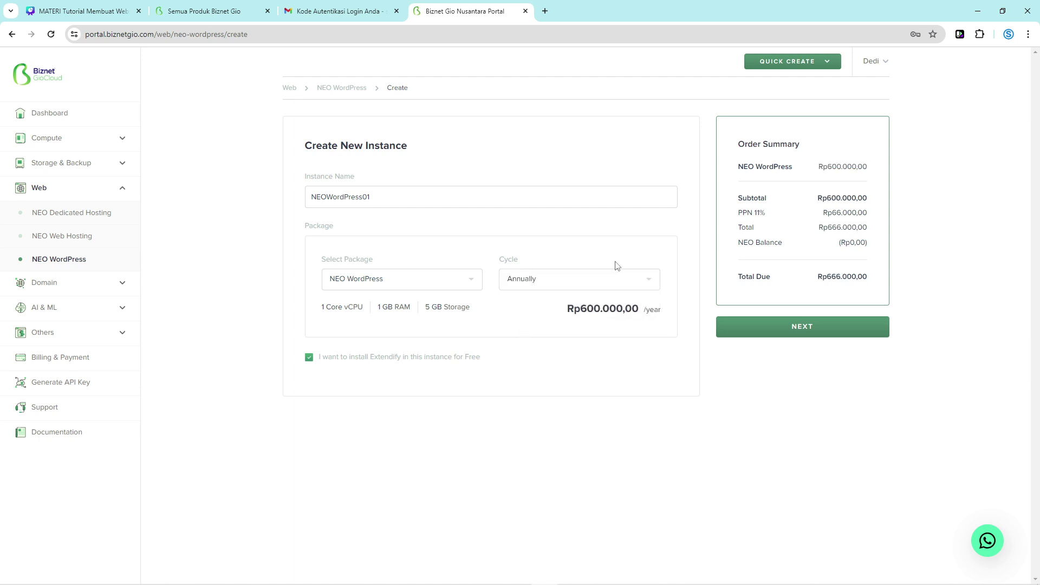
left_click(645, 279)
left_click(551, 304)
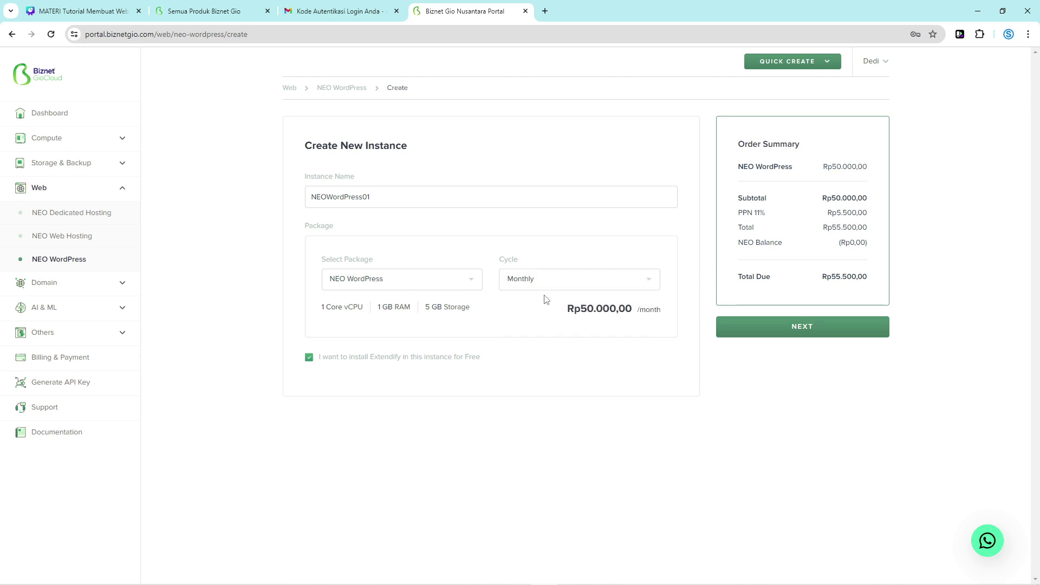
left_click(586, 283)
left_click(540, 321)
left_click(540, 287)
left_click(532, 300)
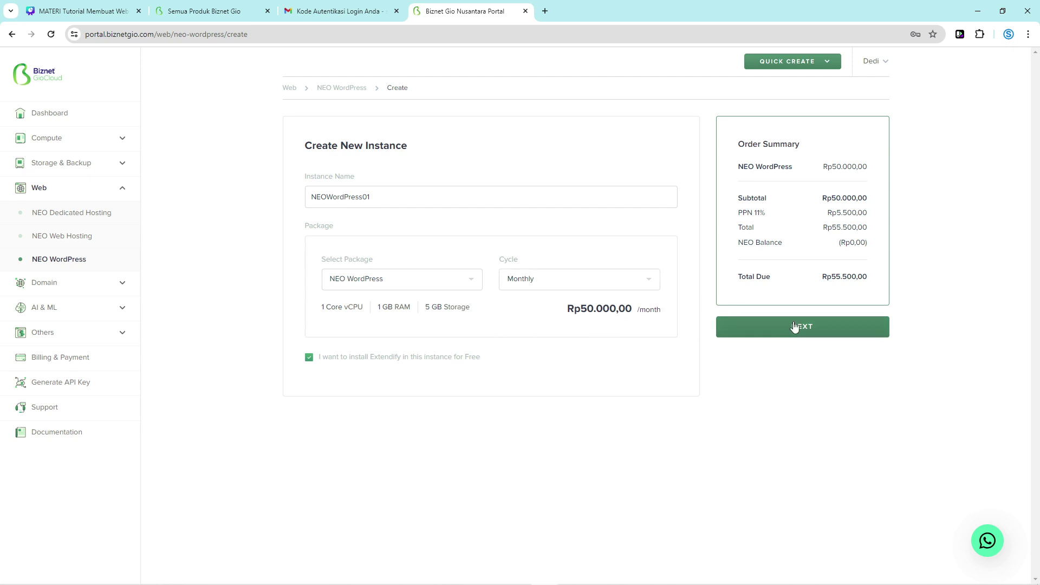
Step: Submit the order, then expand Web in the sidebar to find NEOWordPress01 active
left_click(829, 335)
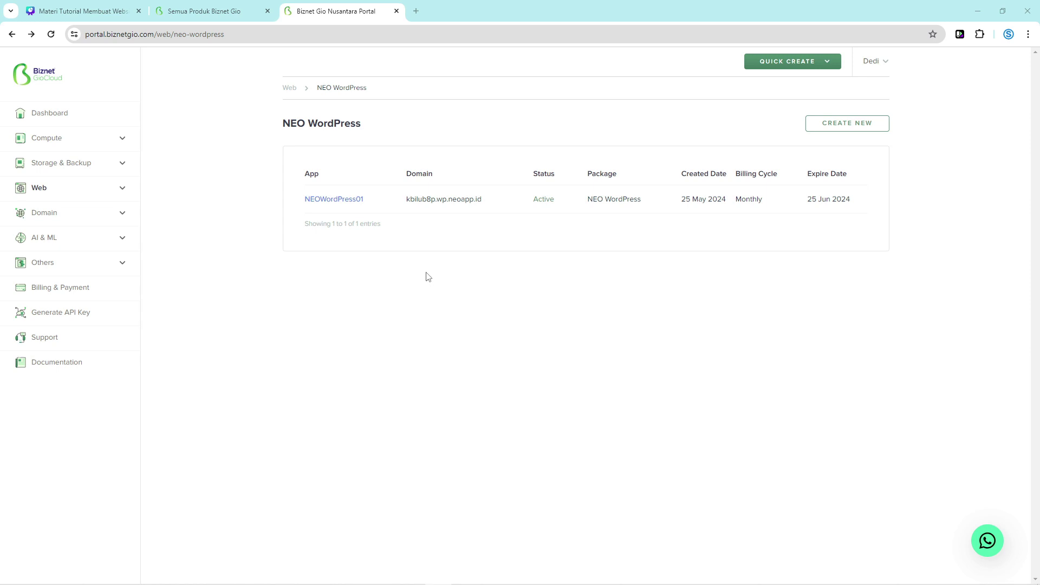
left_click(122, 190)
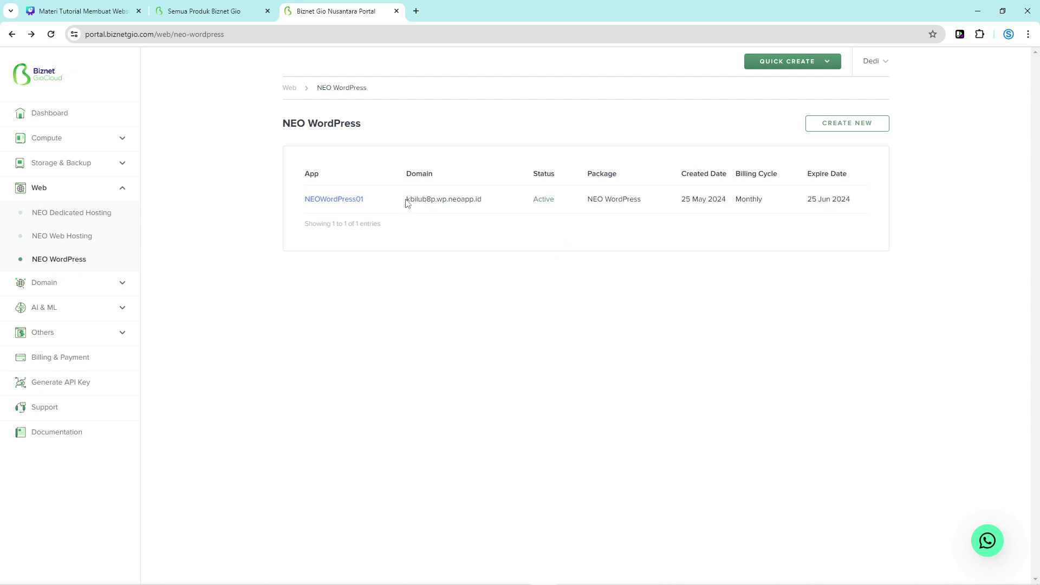
Step: Open NEOWordPress01's domain in a new tab showing My Blog, then return to the portal
left_click_drag(407, 202, 486, 215)
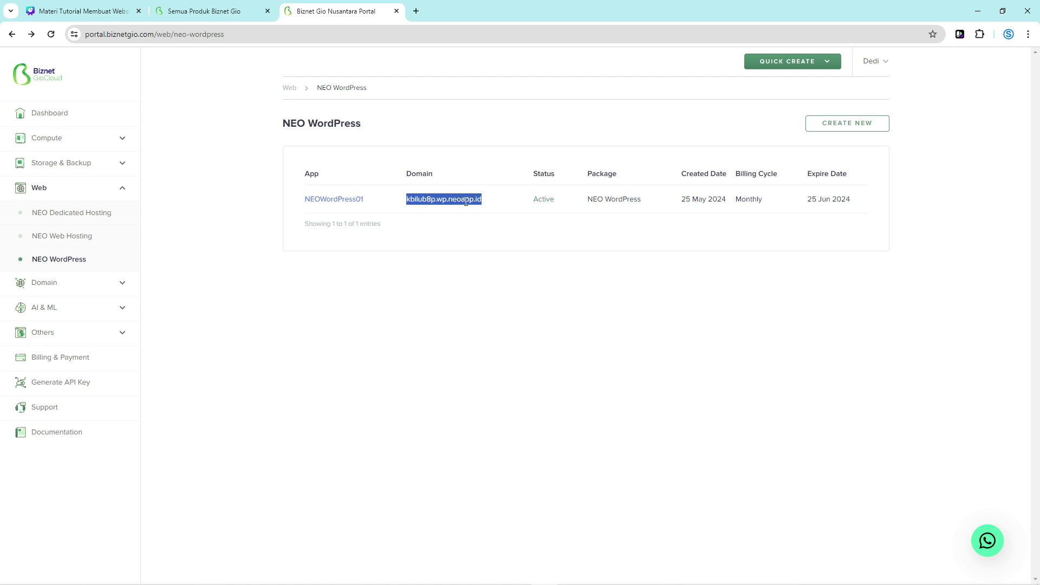
right_click(462, 199)
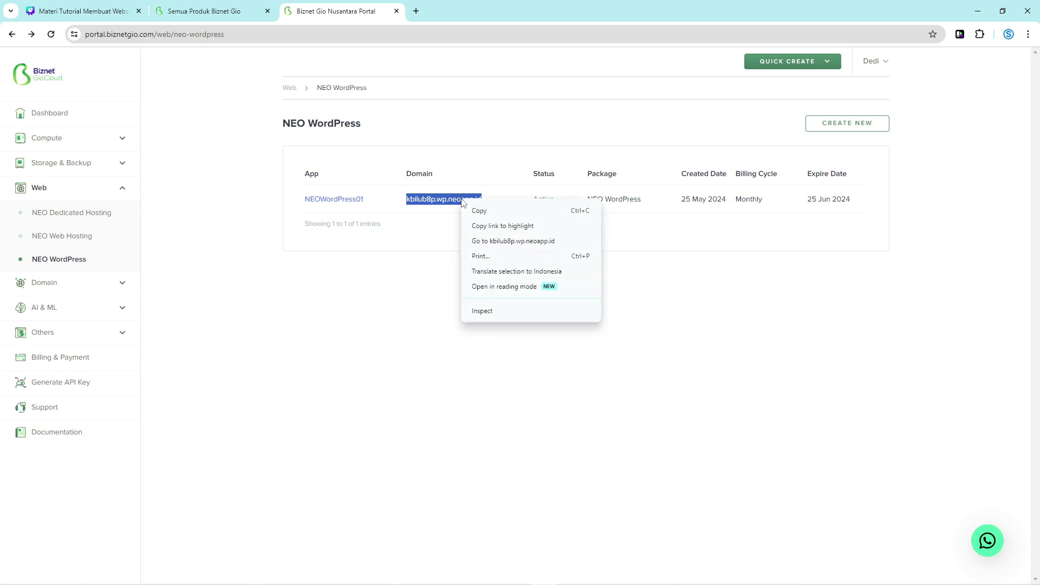
left_click(498, 241)
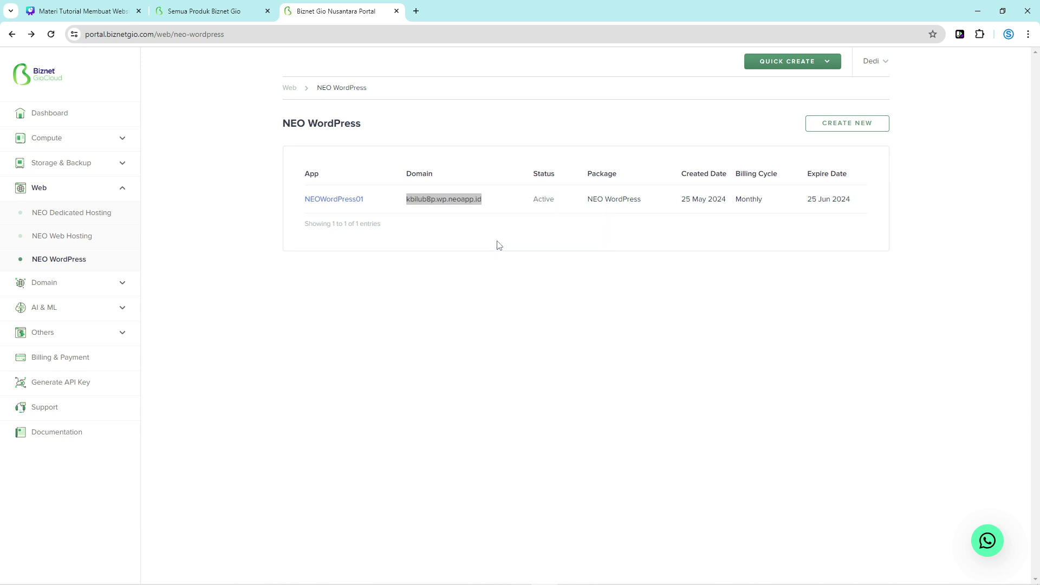
left_click(329, 9)
left_click(433, 19)
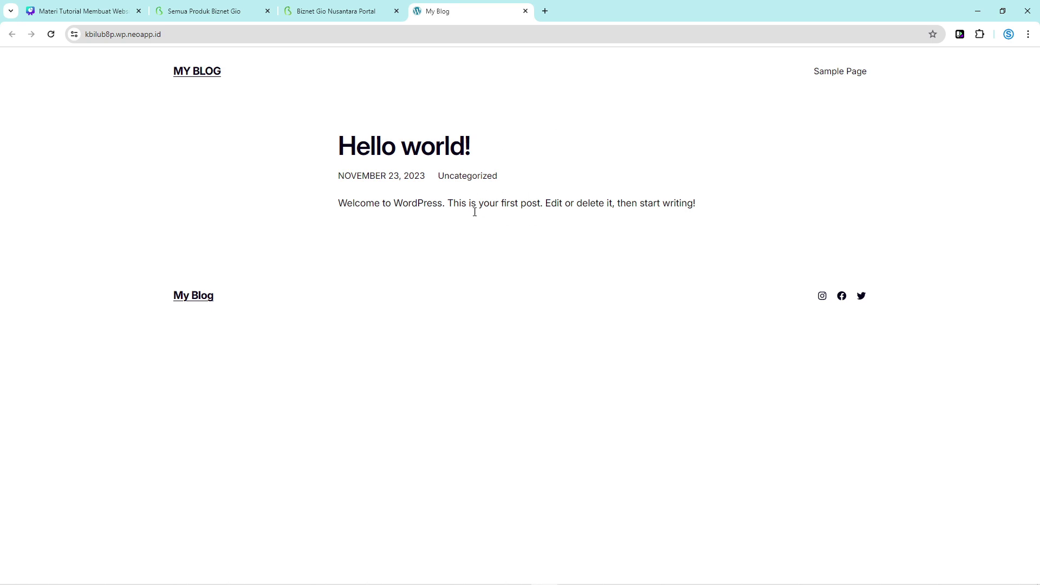
left_click(343, 6)
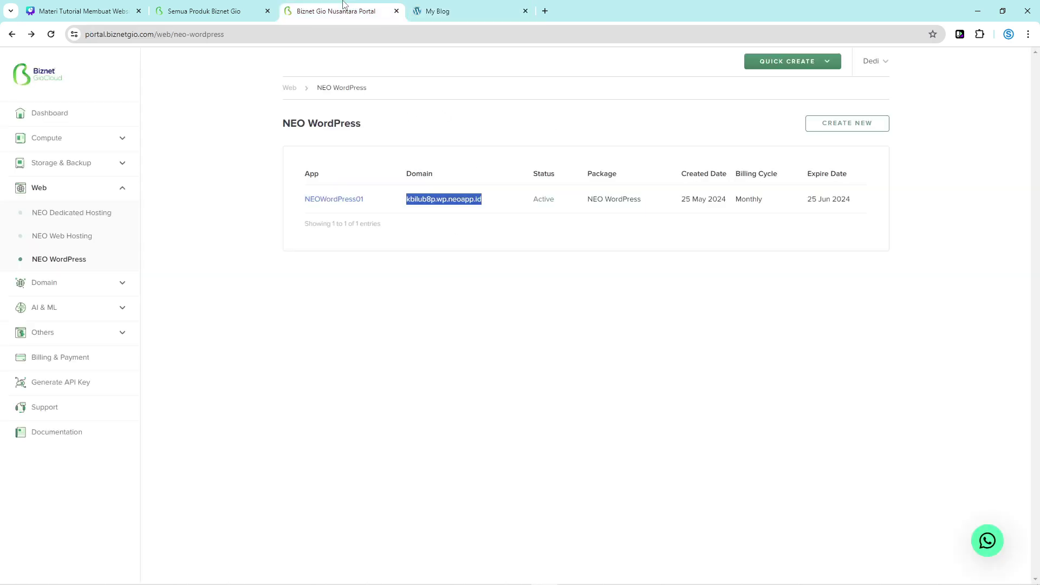
left_click(478, 277)
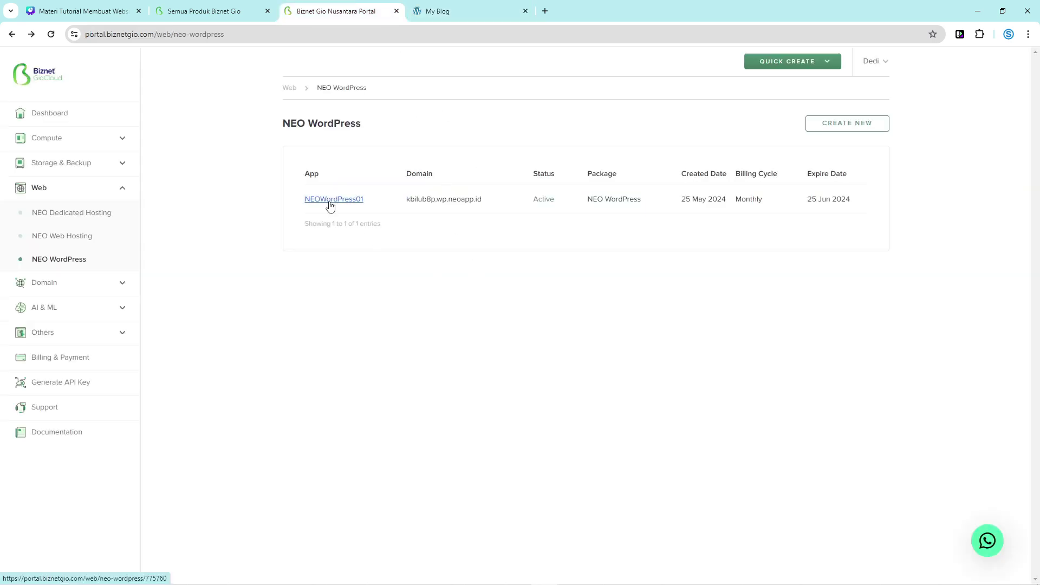
Step: Open the NEOWordPress01 instance and scroll through its Overview details
left_click(330, 206)
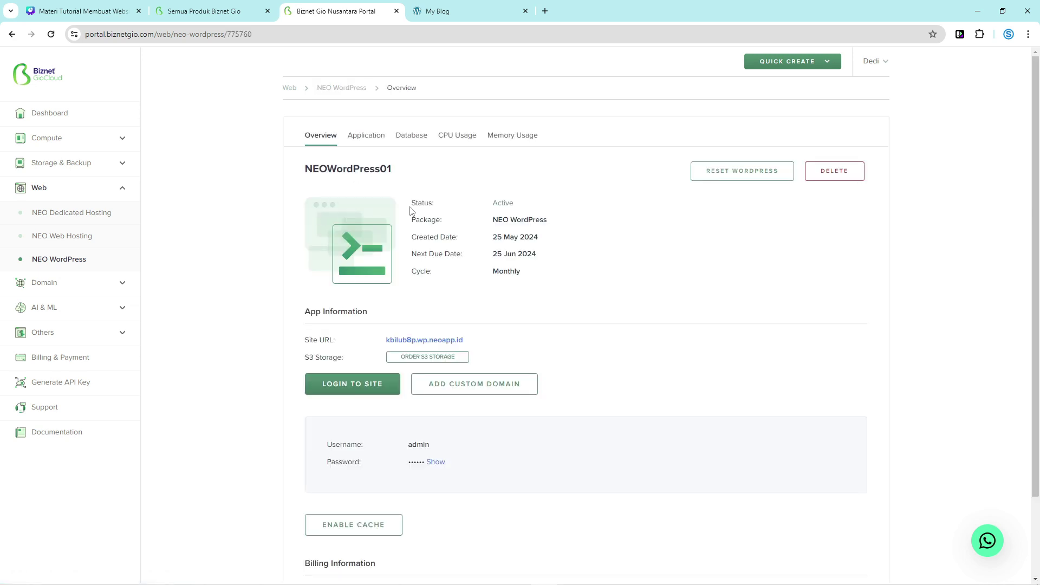
scroll(611, 235, "down", 2)
scroll(611, 234, "up", 2)
scroll(638, 204, "down", 1)
scroll(638, 204, "up", 1)
scroll(574, 262, "down", 2)
scroll(563, 269, "up", 2)
scroll(420, 315, "down", 1)
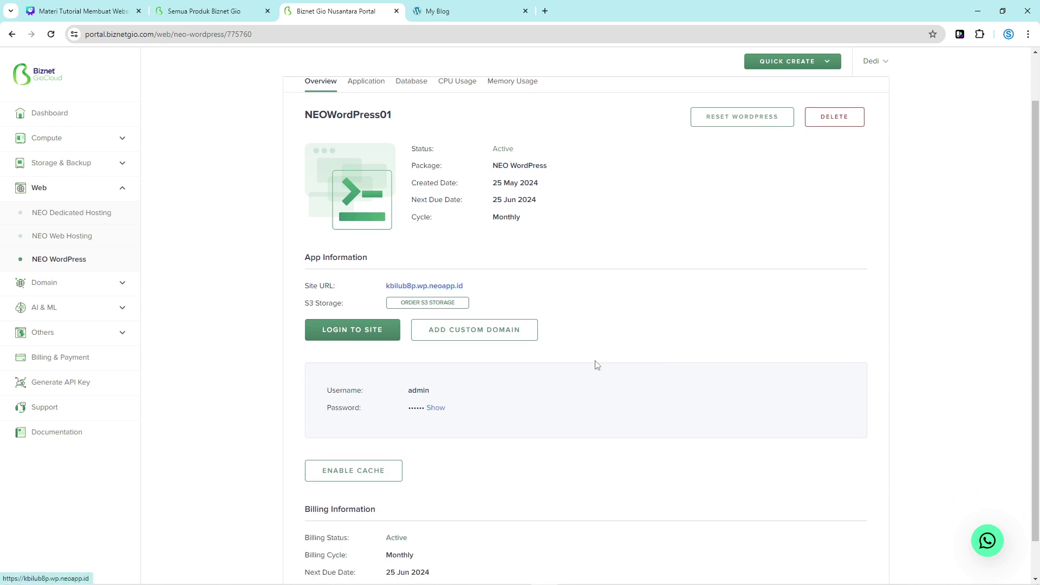
scroll(596, 363, "up", 1)
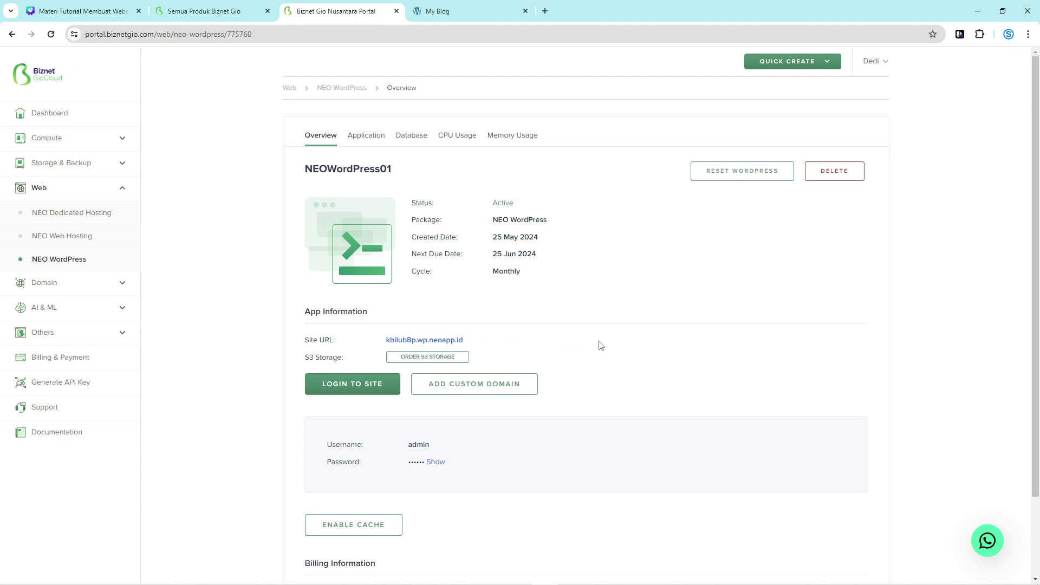
Step: Open and dismiss the Add Custom Domain form without changes, then check the wp.neoapp.id site URL
left_click(480, 386)
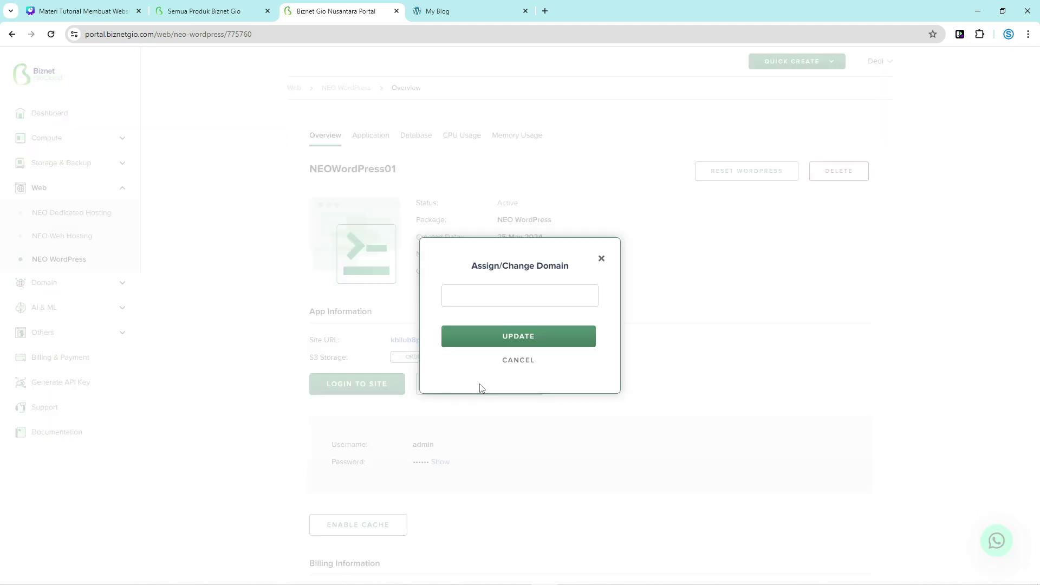
left_click(601, 259)
scroll(462, 426, "down", 1)
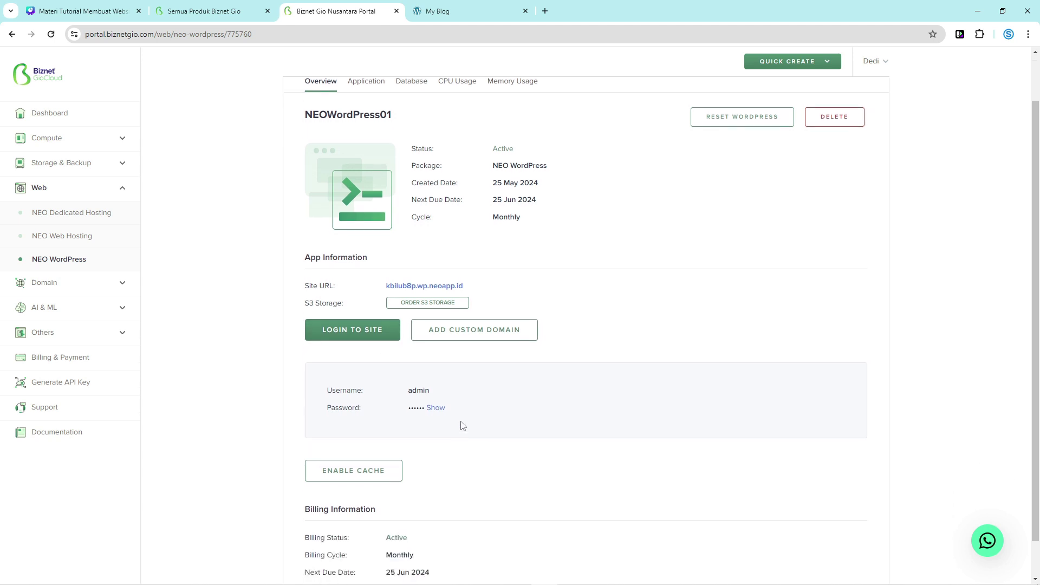
left_click(464, 337)
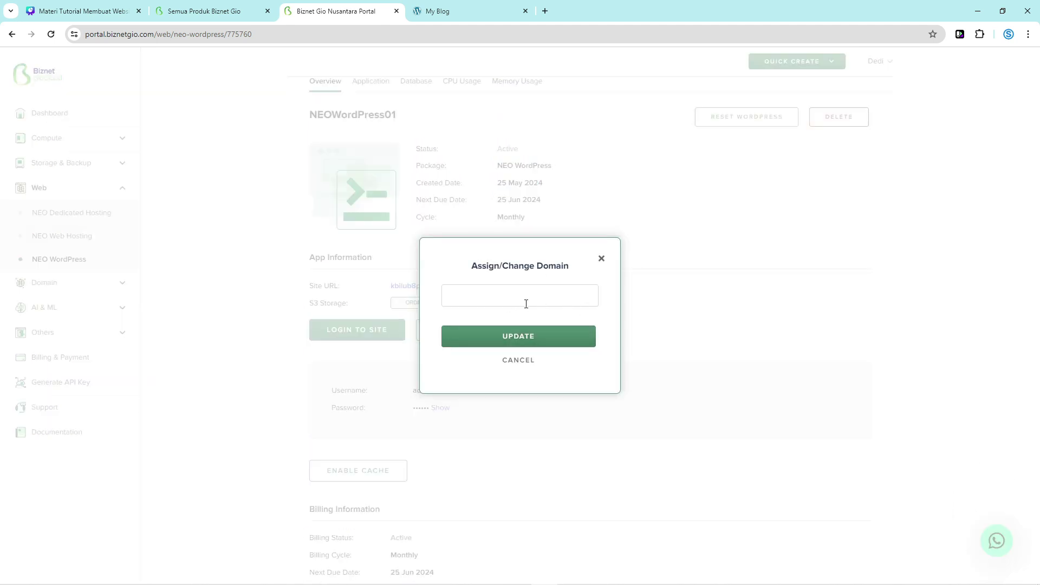
left_click(601, 259)
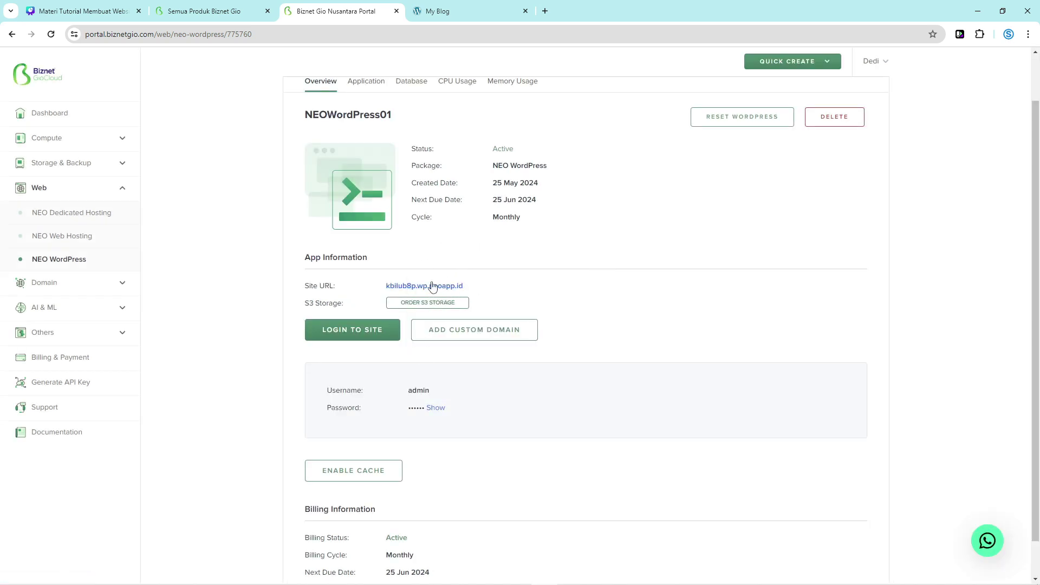
left_click_drag(470, 290, 389, 285)
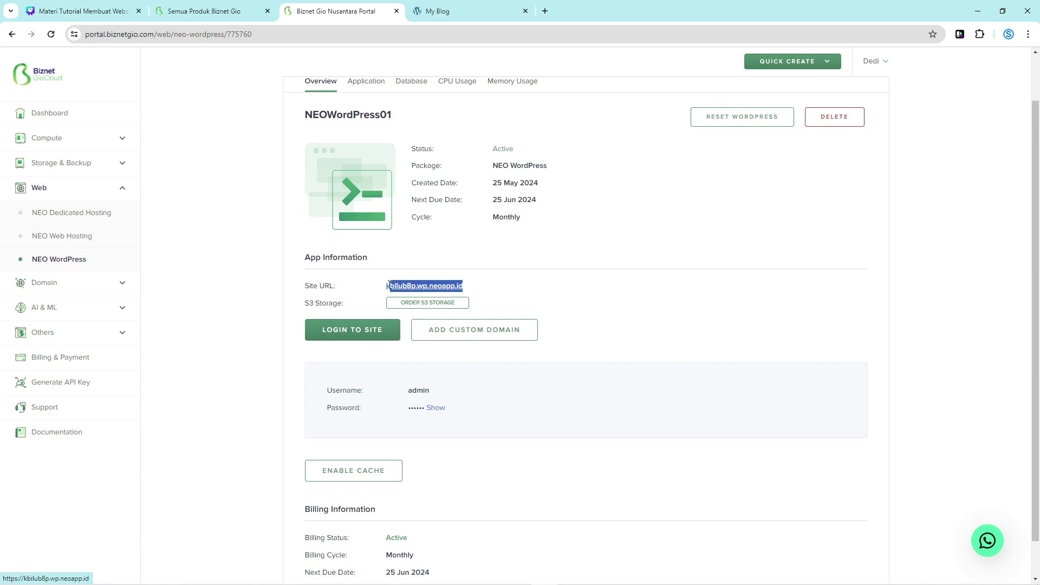
left_click(469, 287)
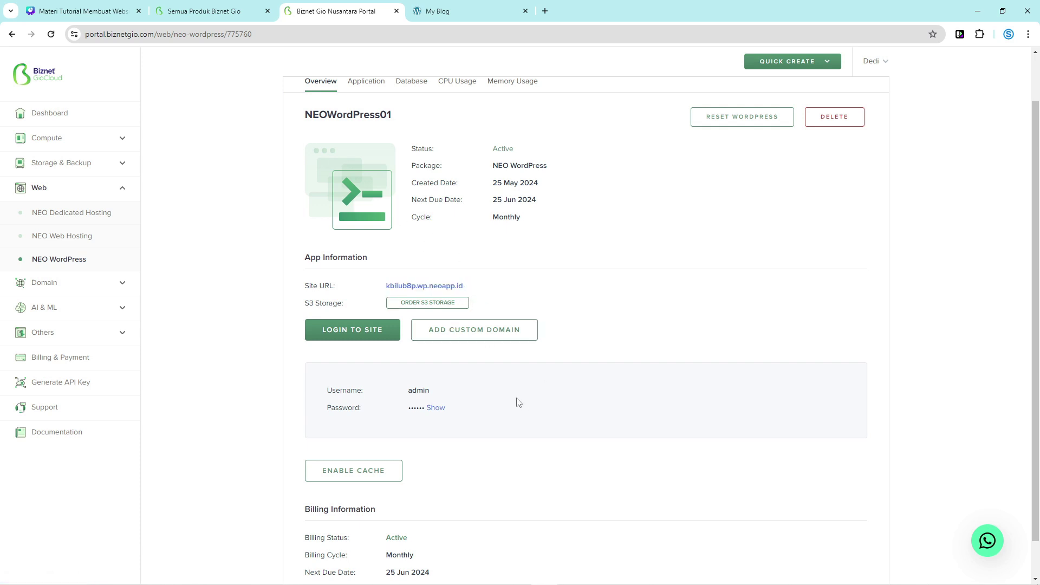
scroll(433, 401, "down", 1)
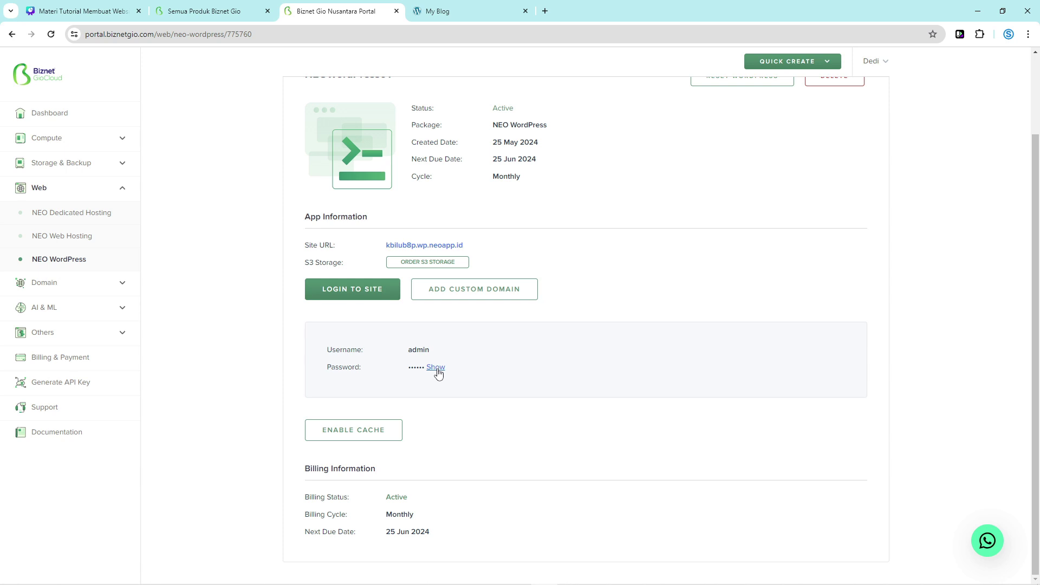
Step: Reveal the default WordPress admin password and copy it to the clipboard
left_click(436, 367)
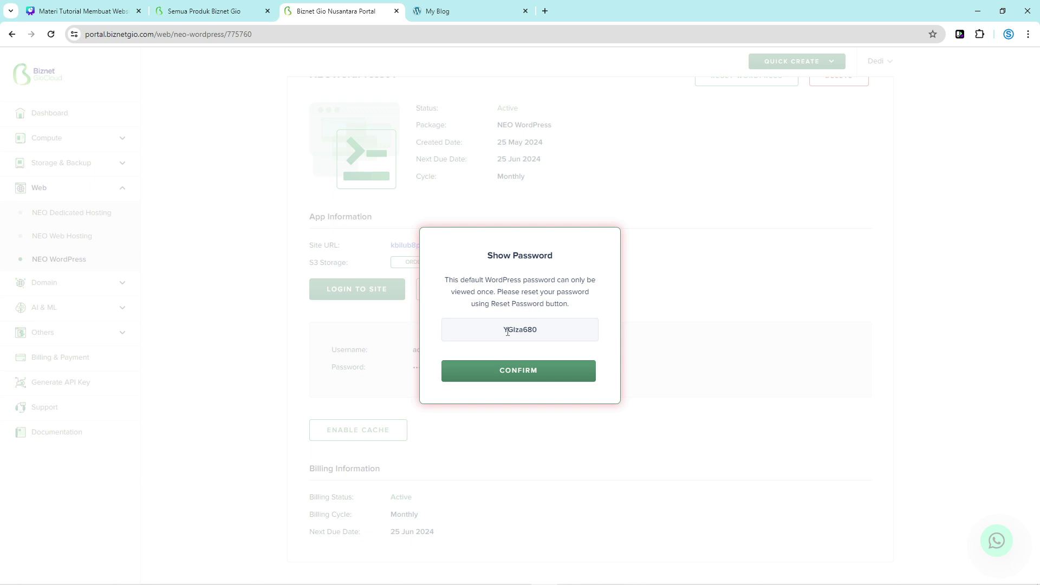
left_click_drag(505, 331, 539, 332)
right_click(532, 333)
left_click(548, 345)
key("alt+Tab")
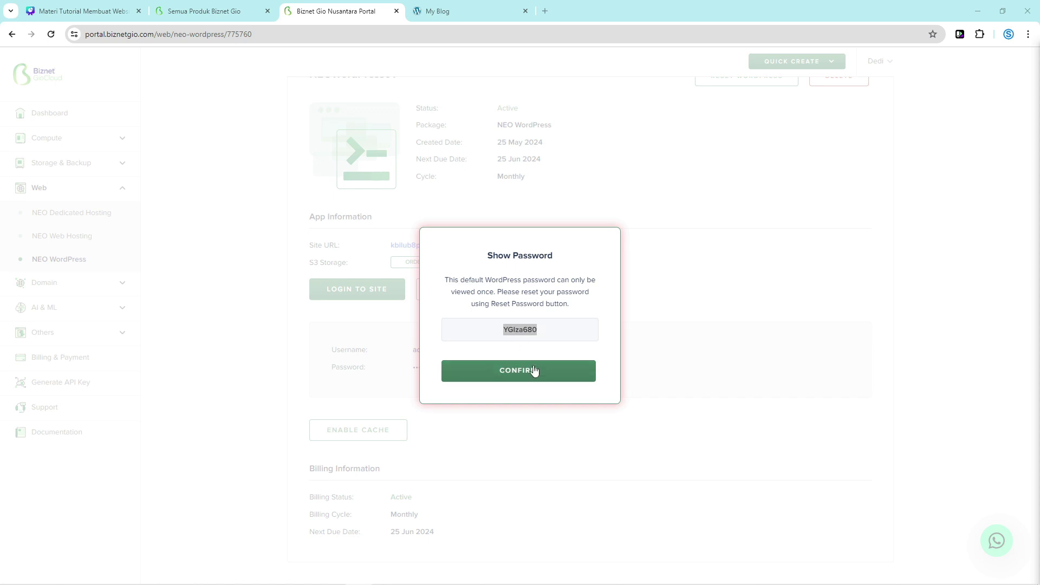
Step: Confirm the password was viewed, leaving it masked on the Overview
left_click(534, 378)
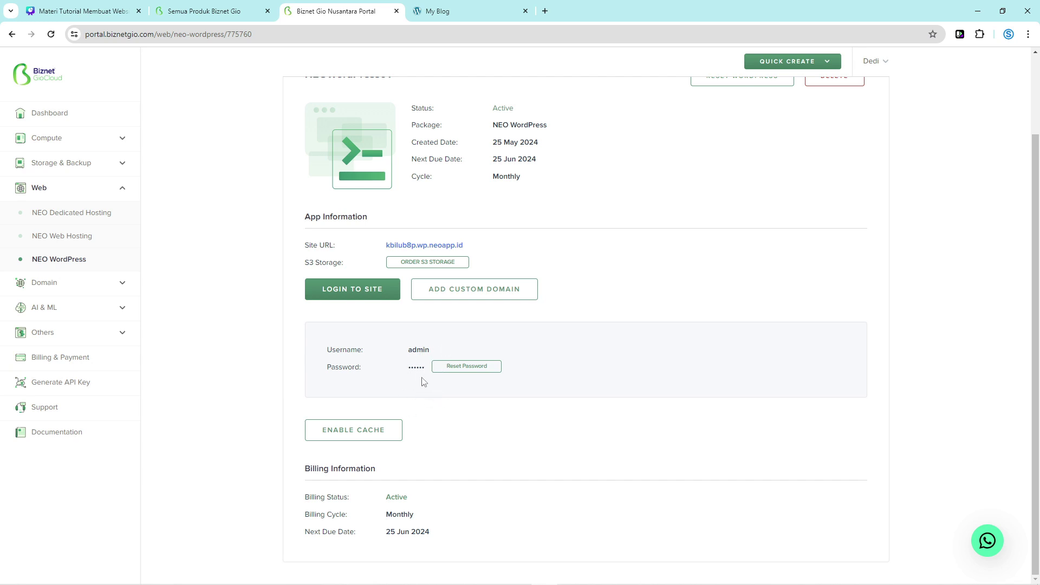
left_click_drag(408, 367, 424, 367)
left_click(423, 367)
scroll(580, 365, "up", 2)
scroll(580, 364, "down", 2)
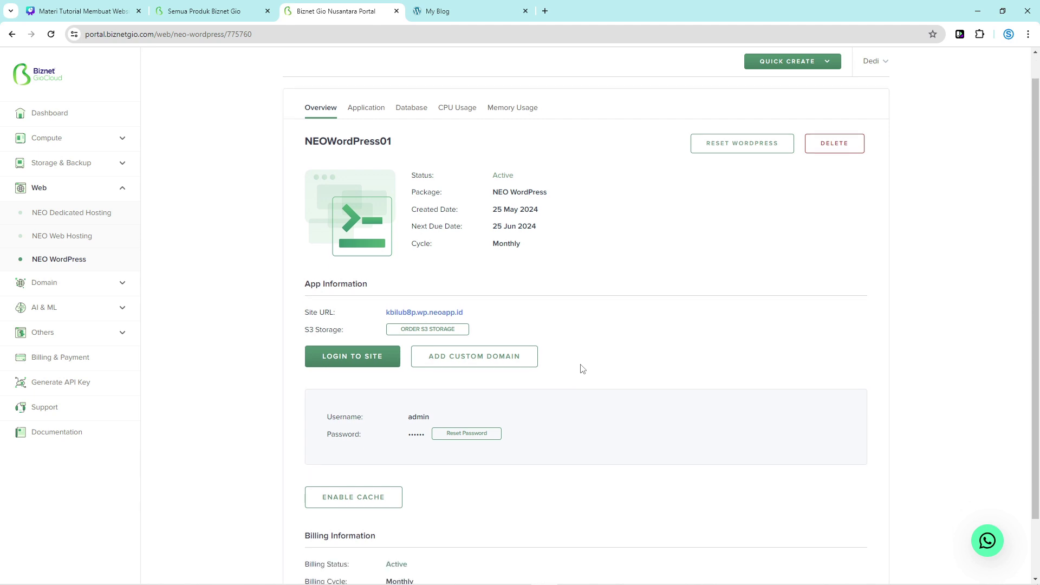
scroll(575, 371, "up", 2)
scroll(548, 363, "down", 2)
scroll(531, 365, "up", 2)
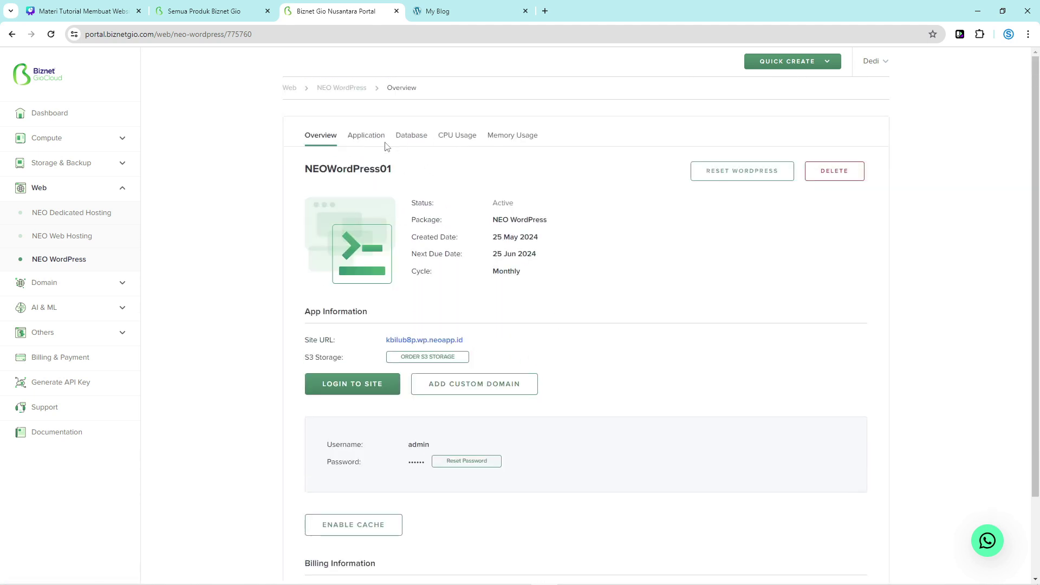
left_click(366, 141)
left_click(327, 137)
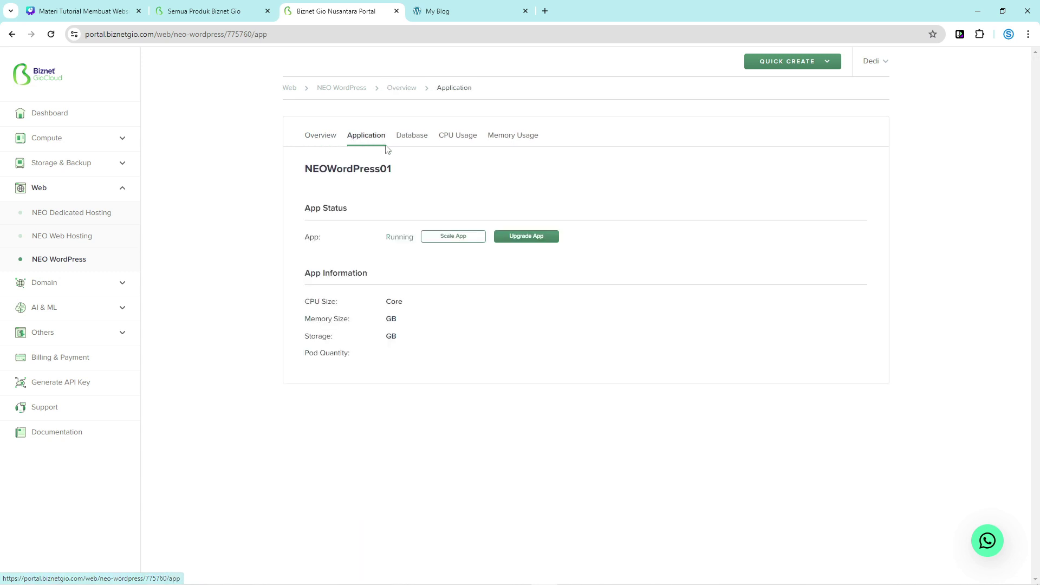
left_click(417, 137)
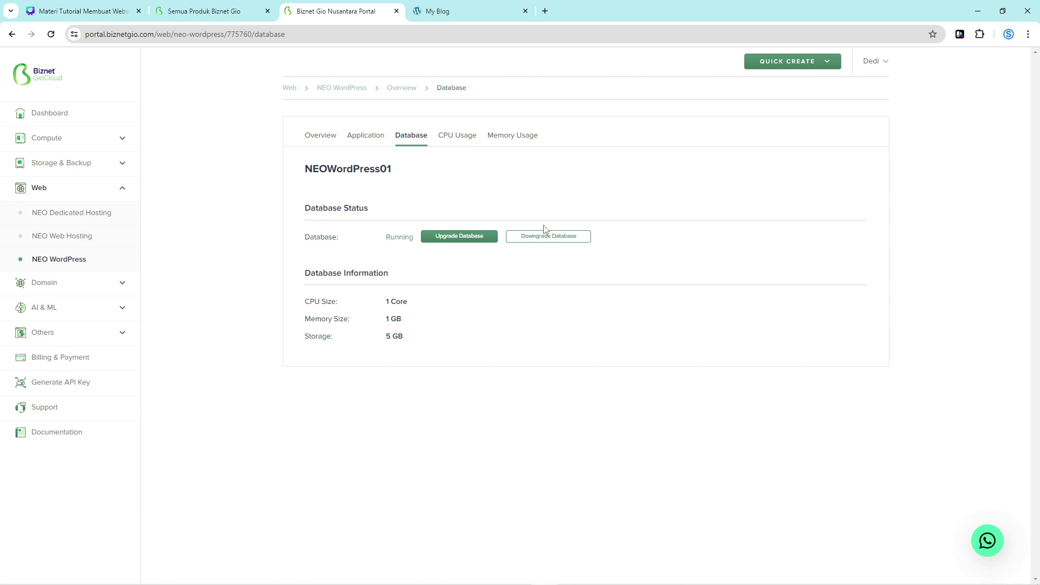
left_click(441, 143)
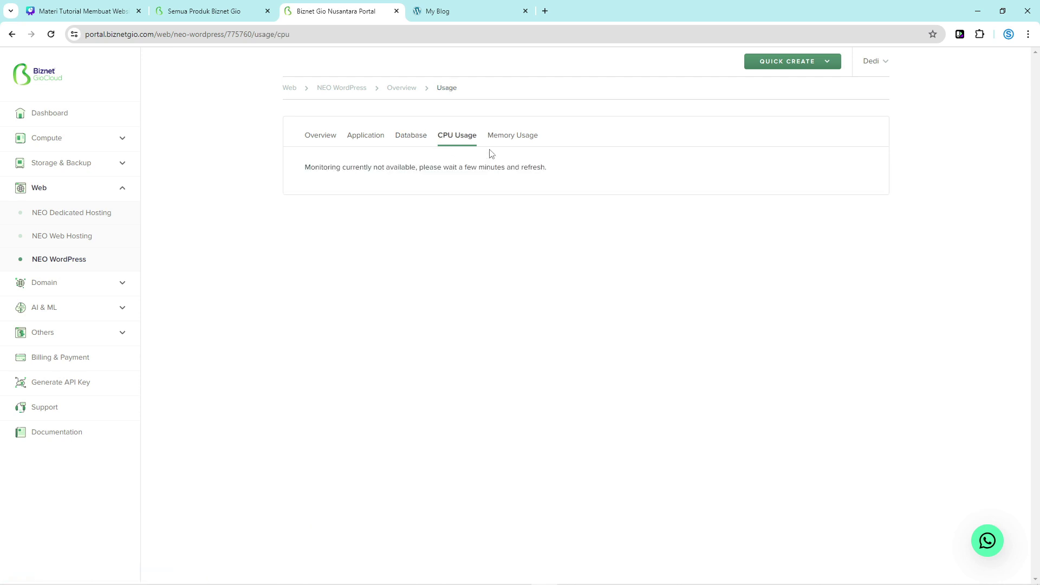
left_click(506, 141)
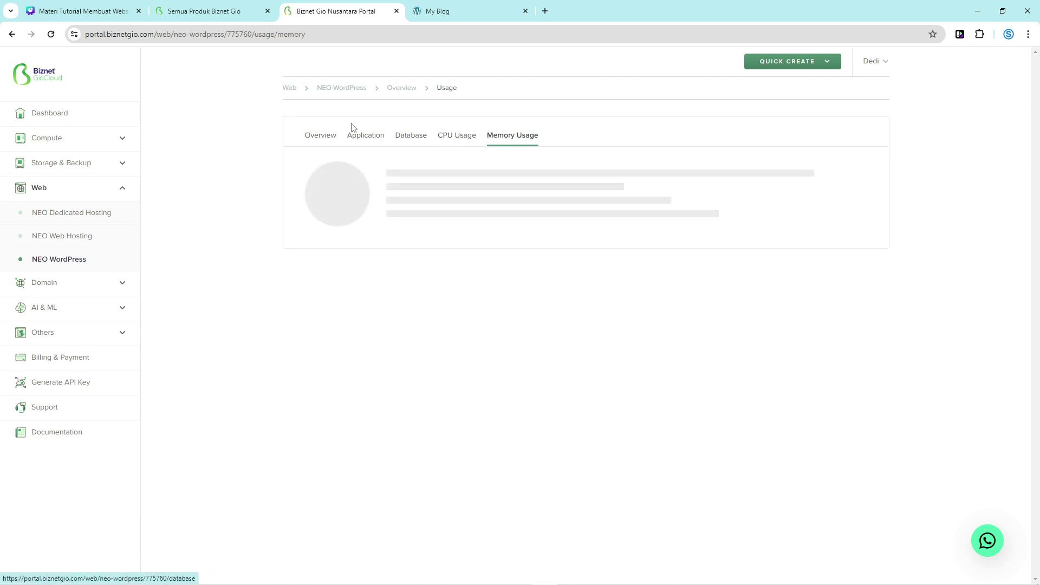
left_click(323, 136)
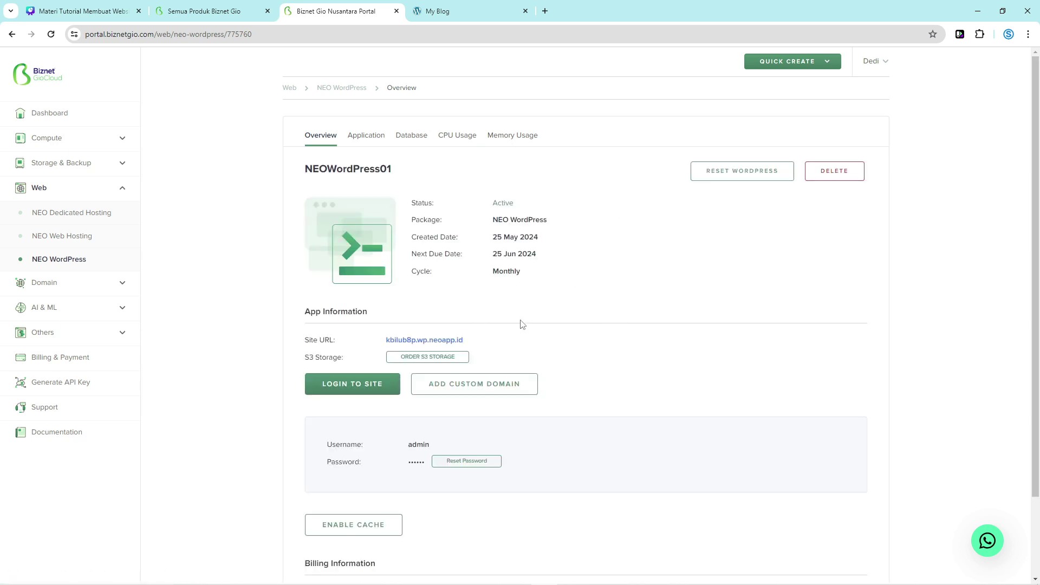
Step: Open the site's login page in a new tab beside the portal
right_click(439, 344)
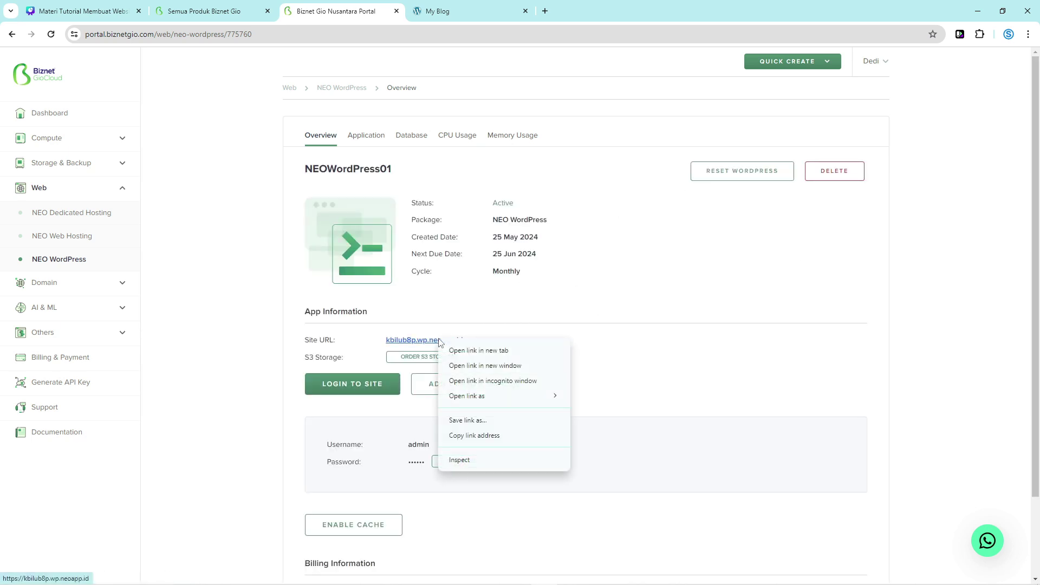
left_click(665, 371)
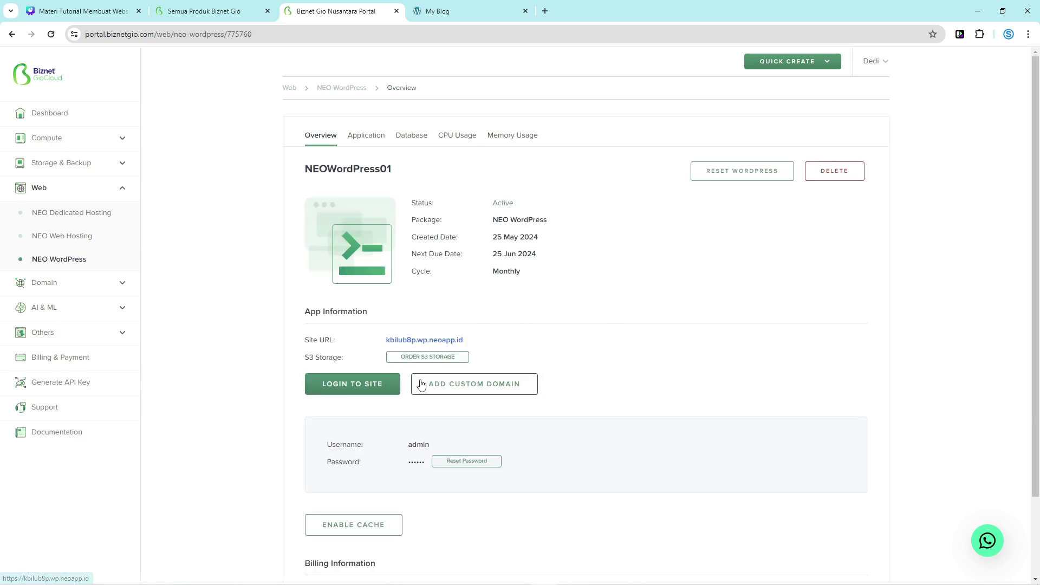
right_click(357, 387)
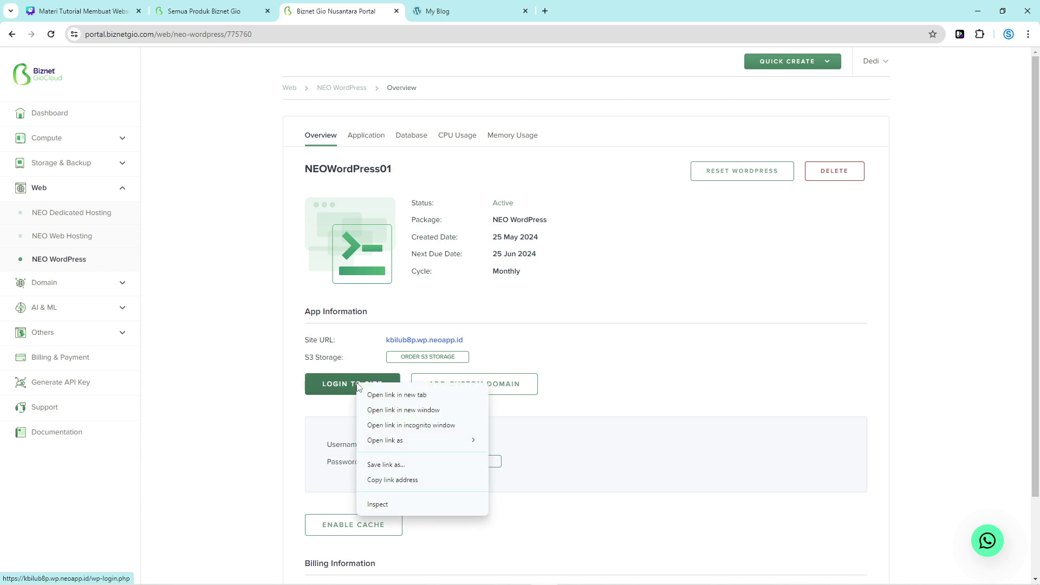
left_click(386, 397)
left_click_drag(595, 11, 471, 12)
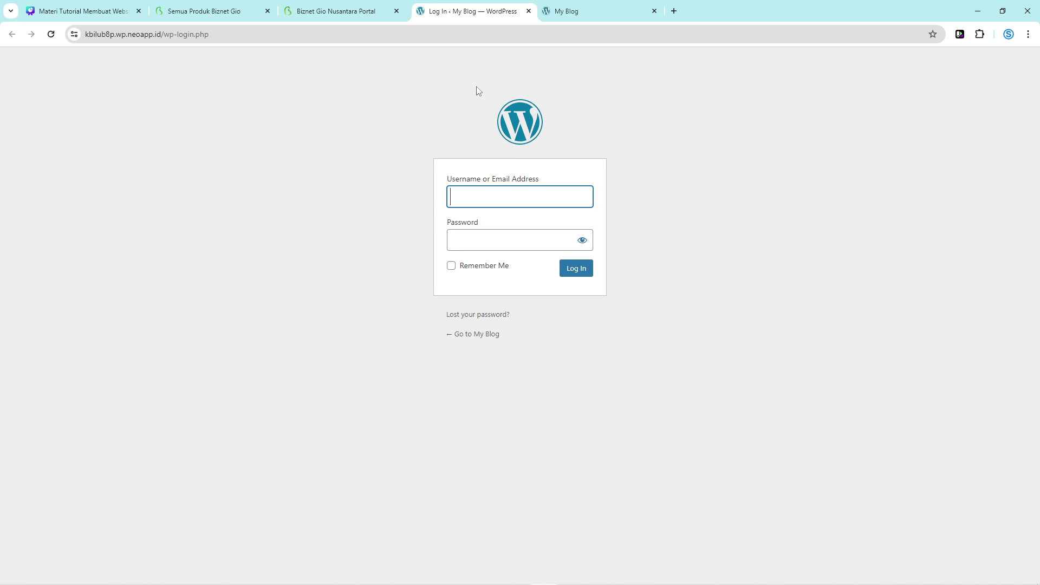
Step: Log in as admin, replacing the mistyped password with the copied one
type("admin")
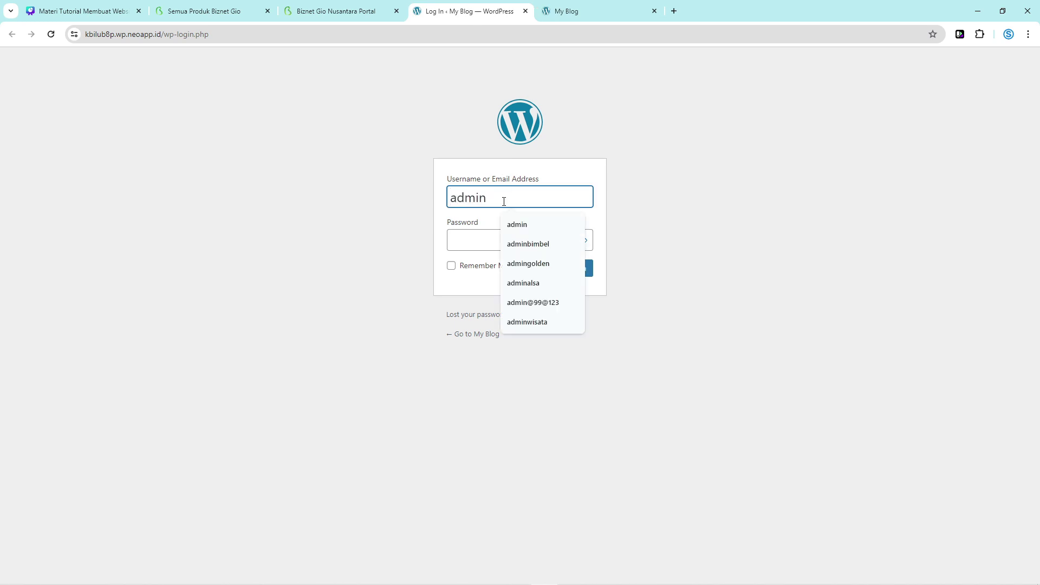
left_click(480, 244)
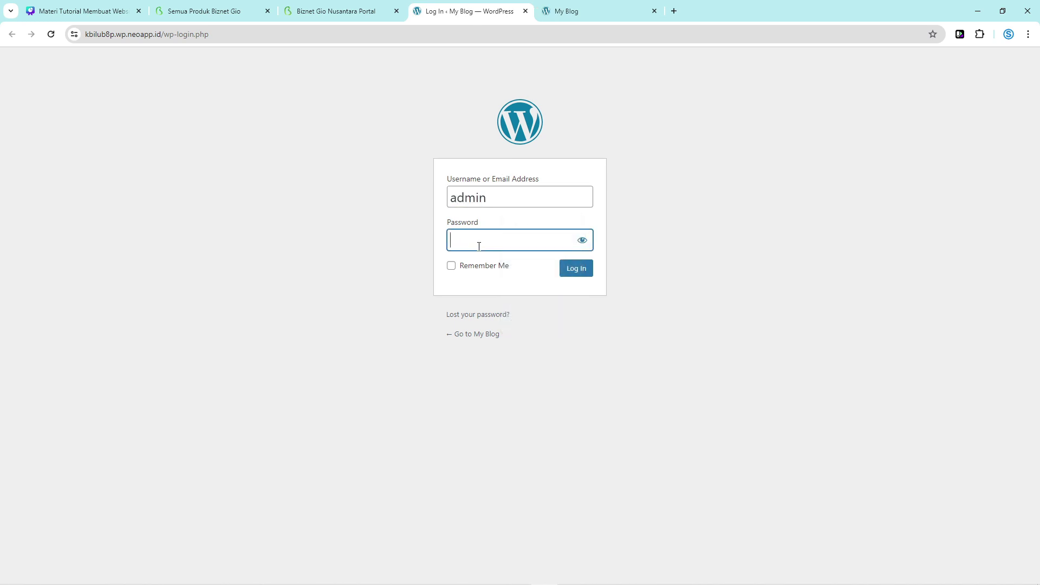
left_click(583, 240)
left_click(471, 240)
type("z")
key("alt+Tab")
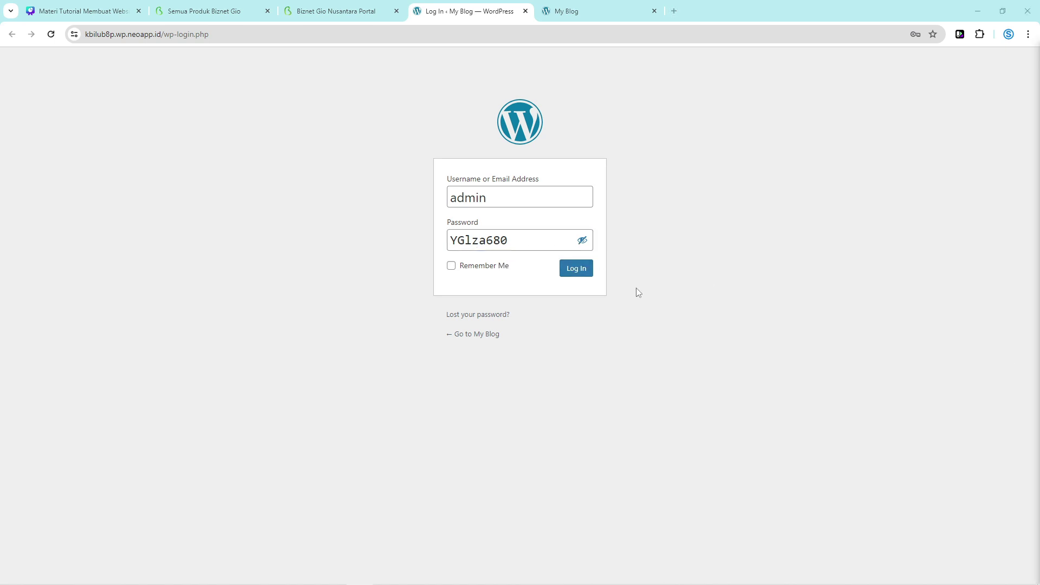
left_click_drag(544, 242, 407, 239)
key("ctrl+v")
left_click(574, 275)
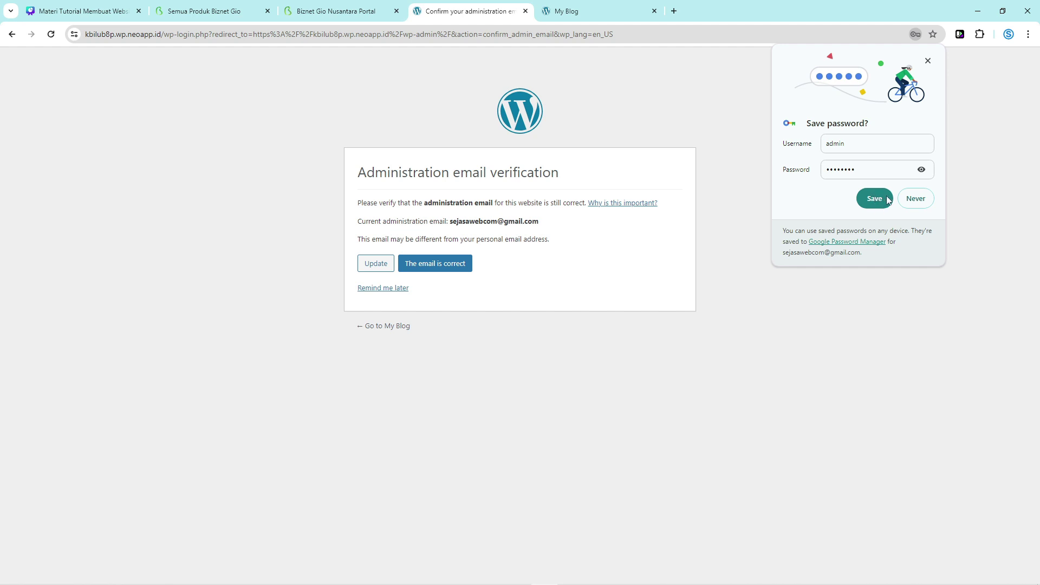
Step: Save the login in Chrome and confirm the administration email is correct
left_click(876, 200)
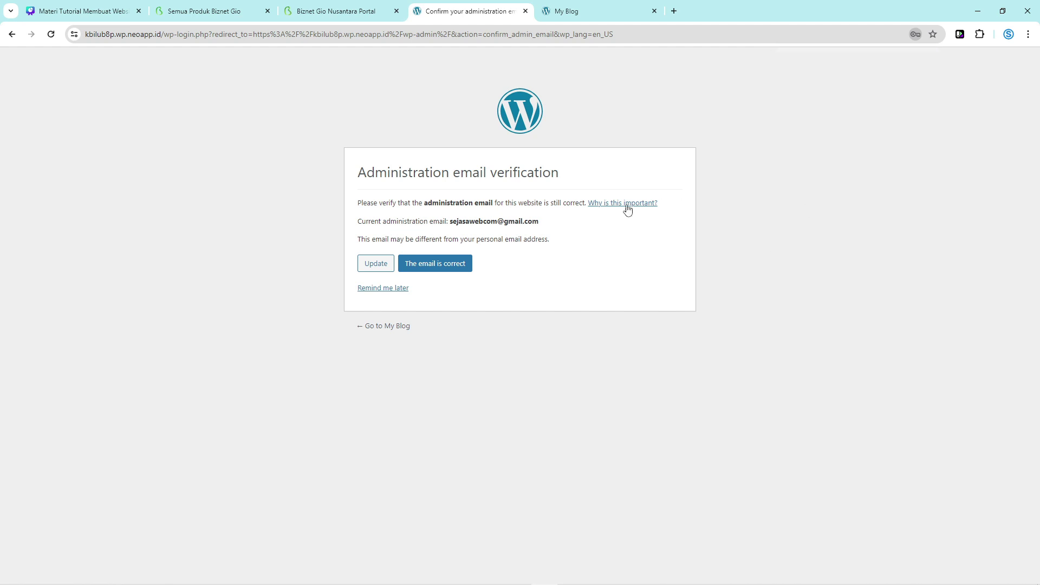
left_click(435, 266)
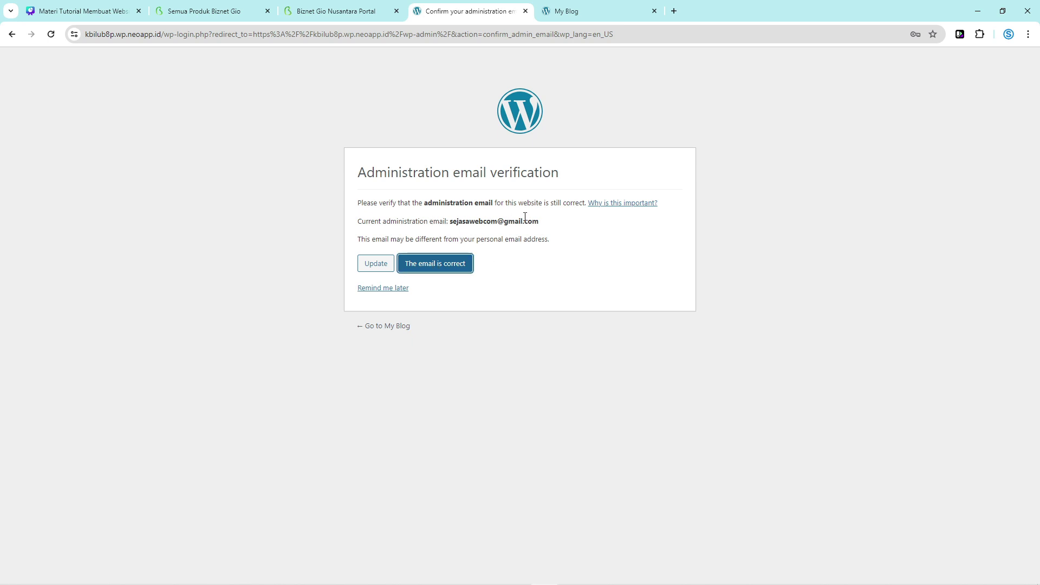
left_click(442, 269)
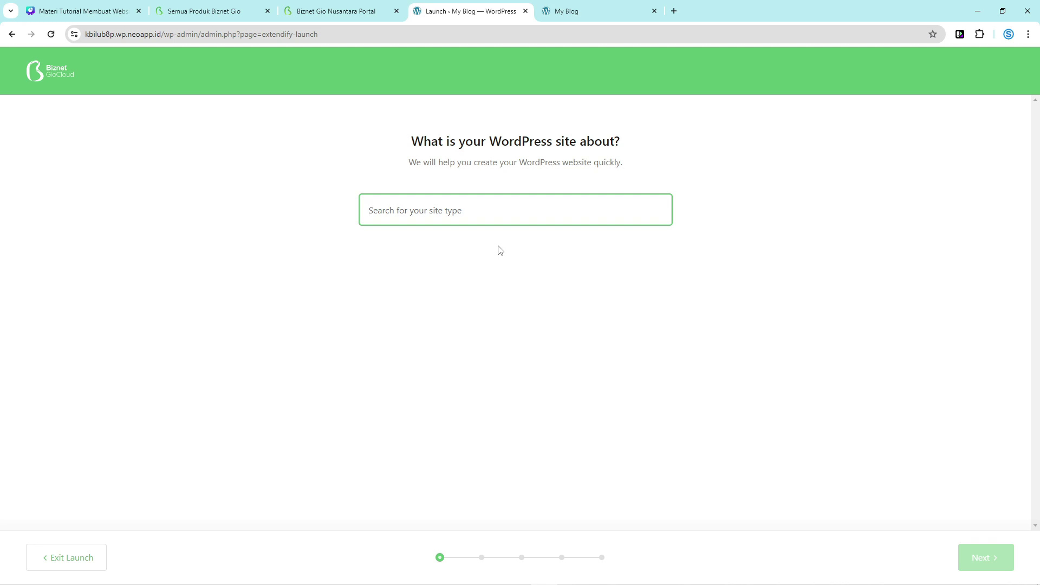
Step: Choose Personal Site as the site type and replace My Blog with the owner's website name
type("Website")
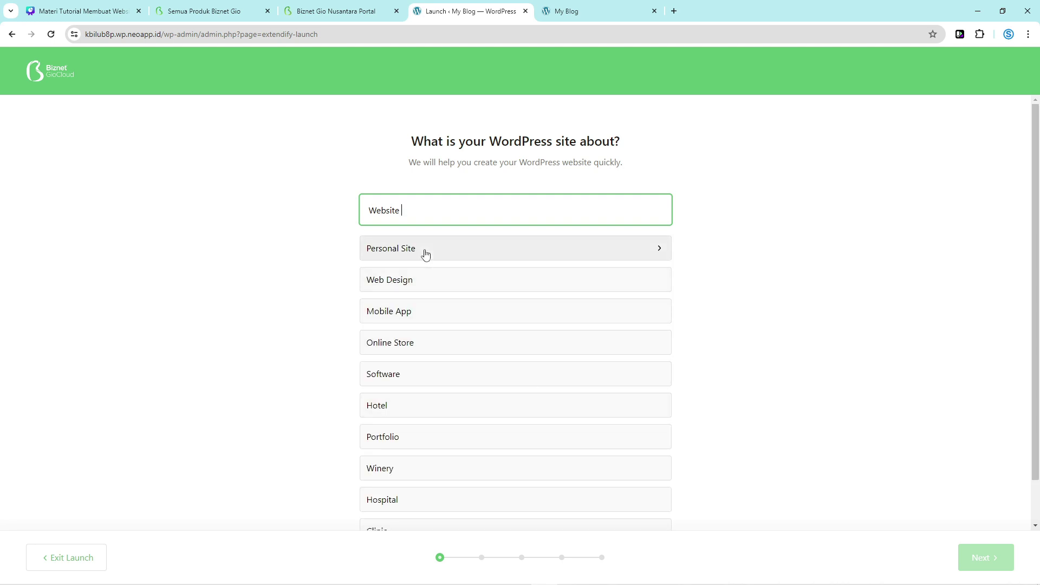
left_click(409, 255)
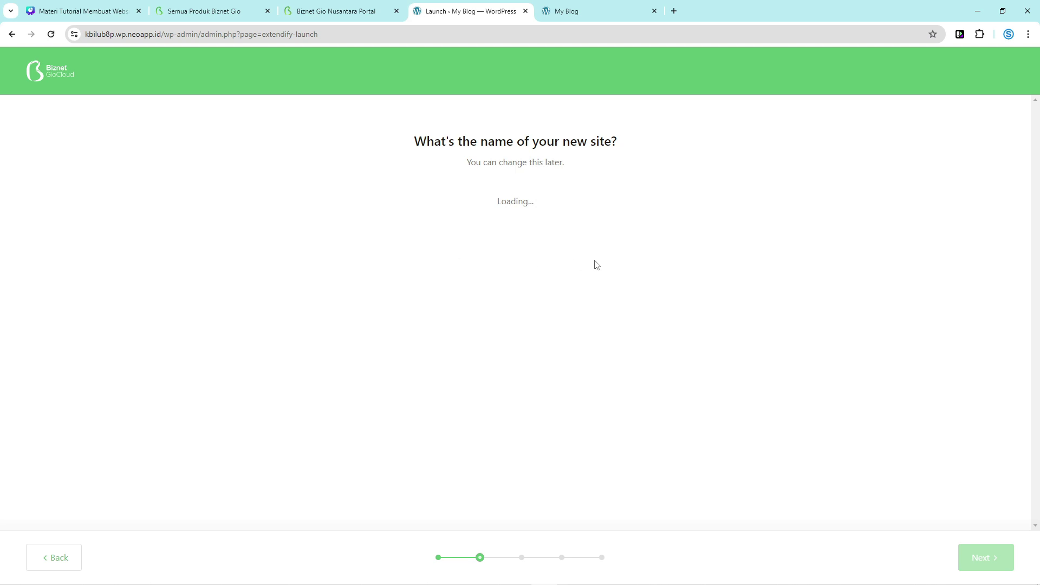
left_click(422, 209)
left_click_drag(423, 209, 371, 212)
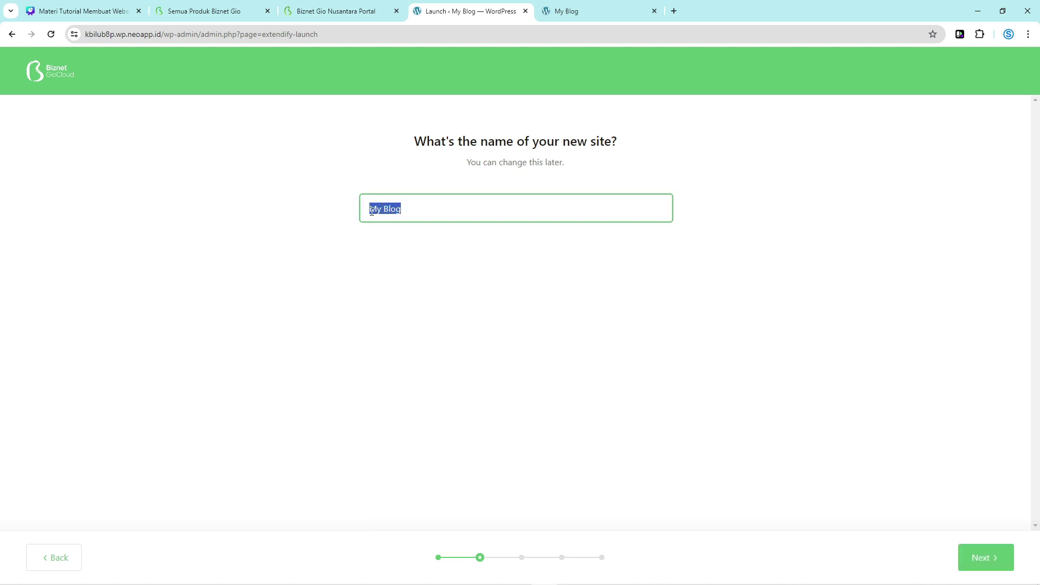
left_click(429, 209)
key("ctrl+a")
type("B")
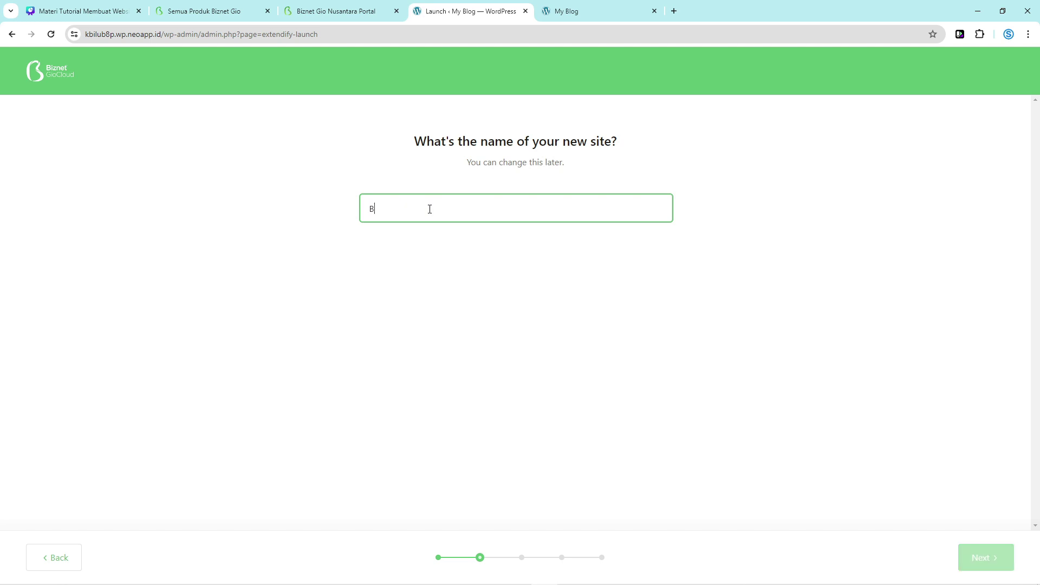
type("log dedi")
key("ctrl+a")
type("websi")
key("ctrl+a")
type("Website Dedi Nugr")
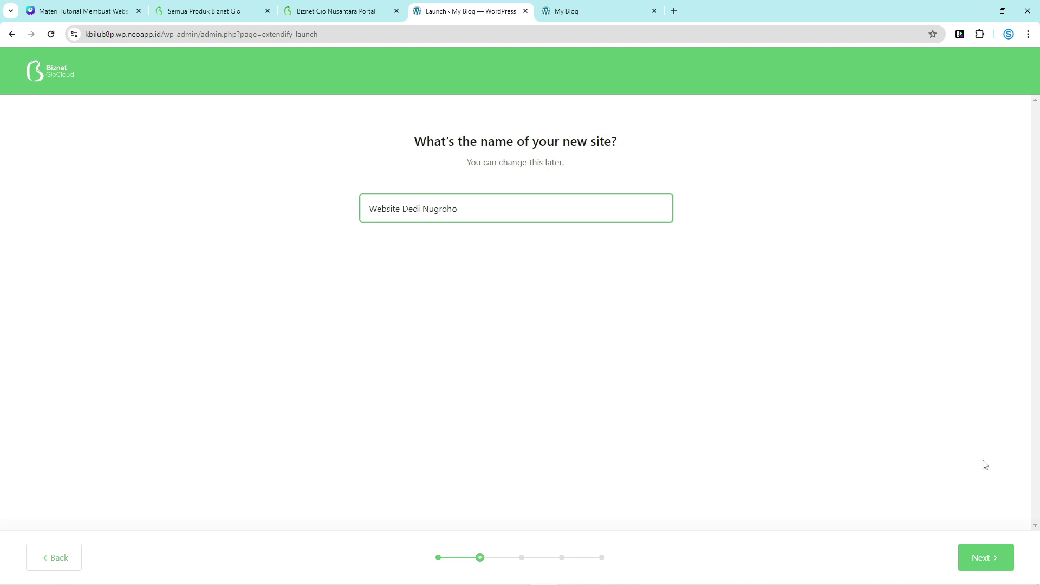
Step: Pick the Publish a blog and Grow site traffic goals and the Capturing Life's Narrative design
left_click(987, 559)
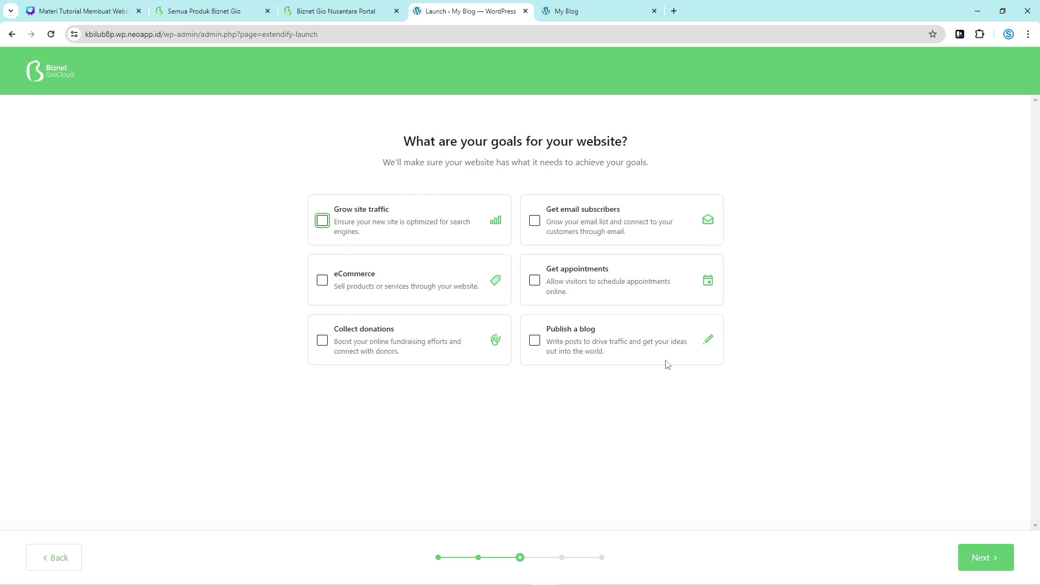
left_click(536, 341)
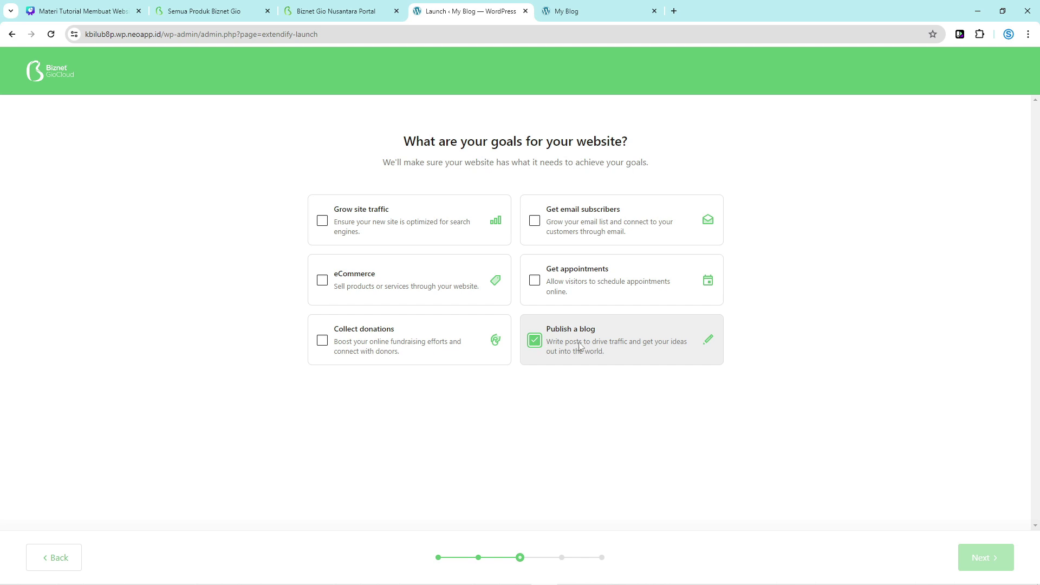
left_click(322, 221)
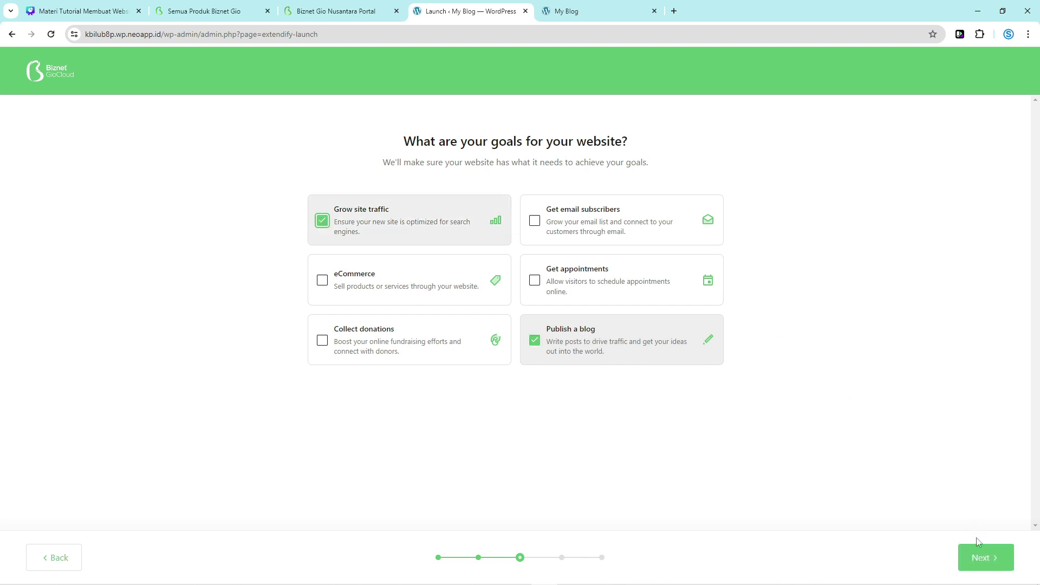
left_click(980, 558)
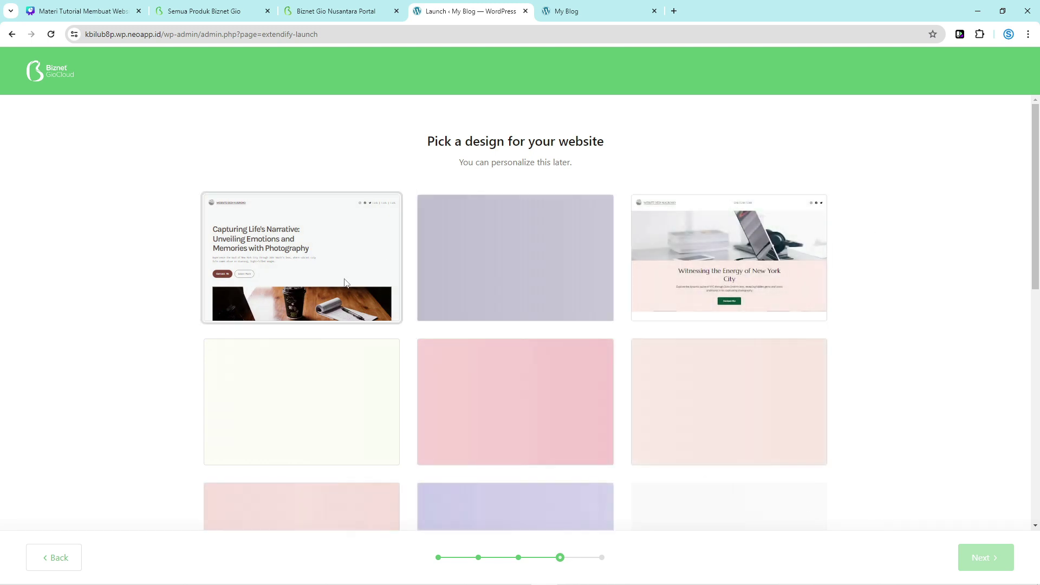
left_click(318, 269)
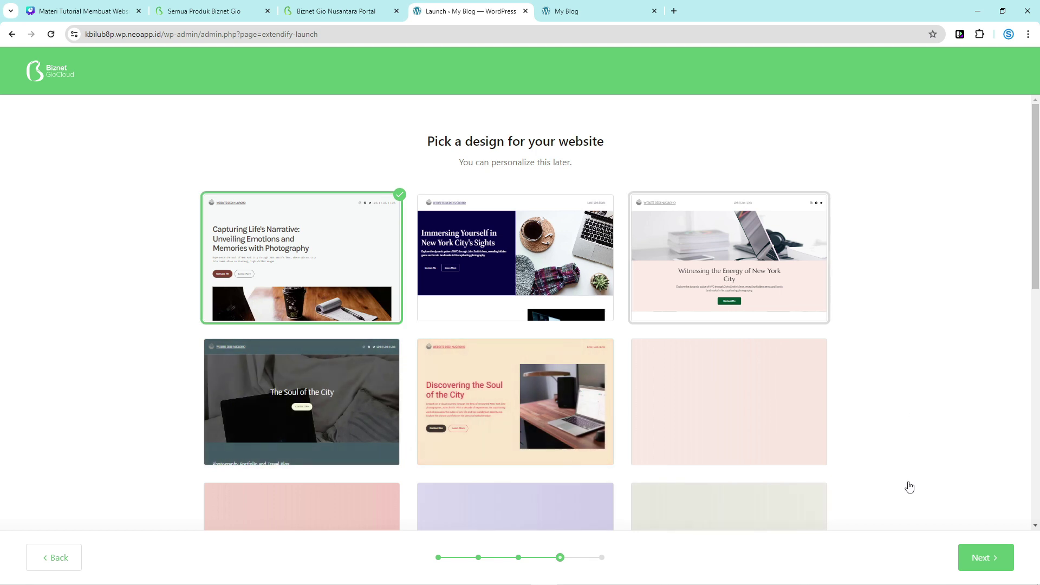
left_click(973, 559)
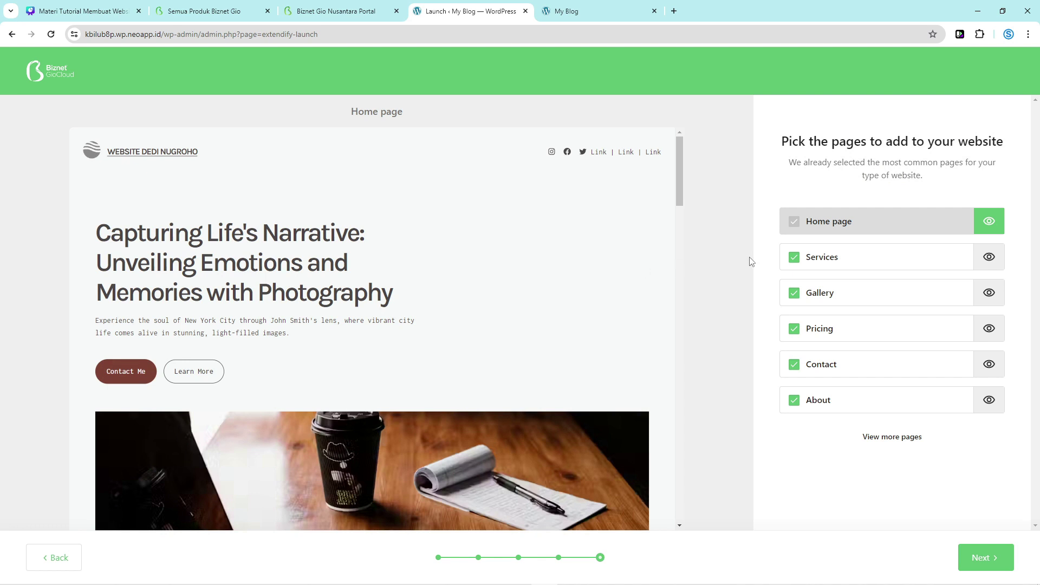
Step: Drop the Services, Gallery, Pricing, Contact and About pages, keeping only Home, and build the site
left_click(794, 258)
left_click(794, 293)
left_click(794, 329)
left_click(794, 365)
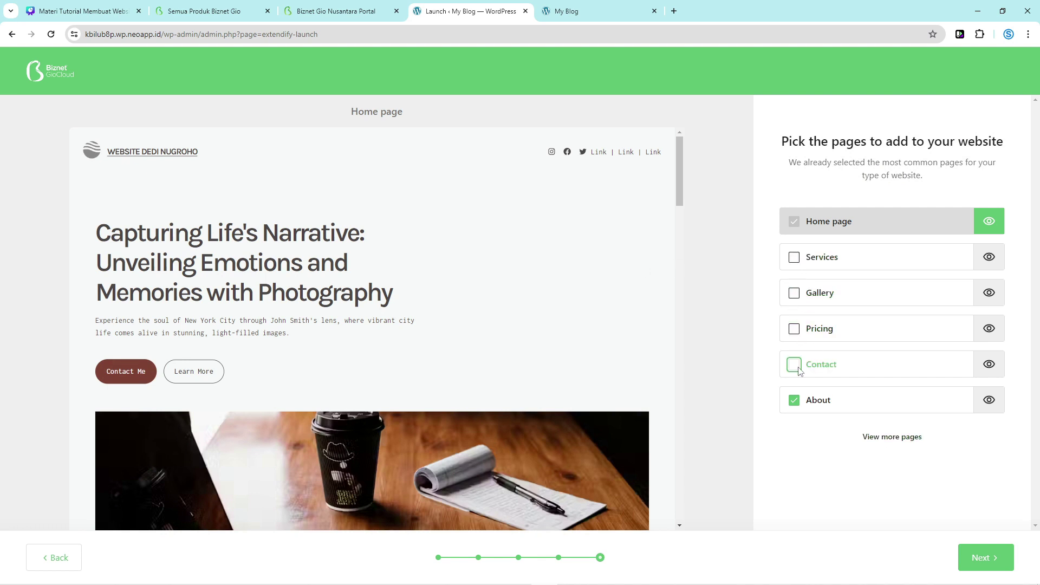
left_click(794, 400)
left_click(881, 442)
scroll(861, 427, "down", 2)
scroll(859, 424, "up", 2)
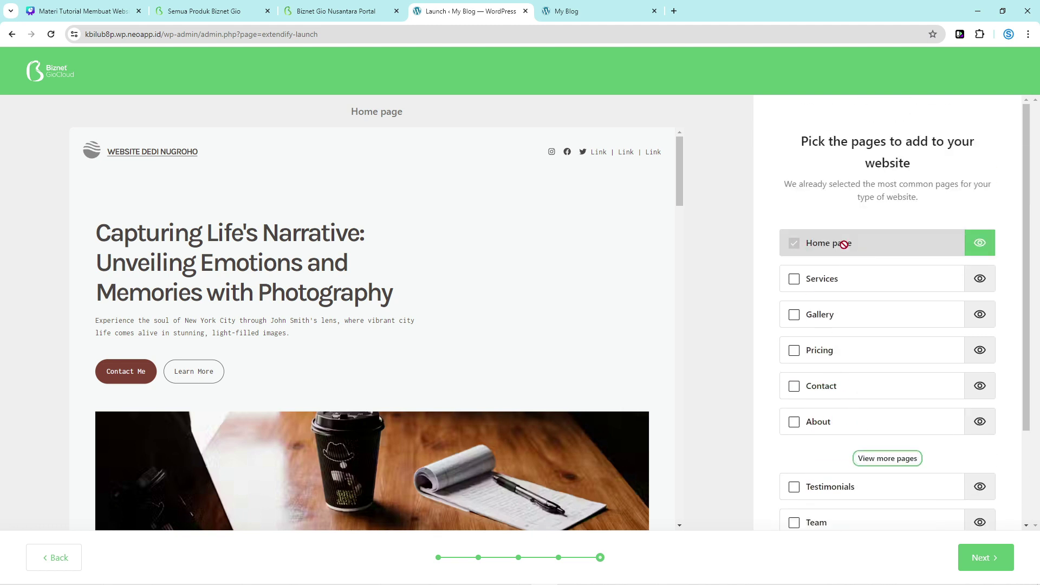
left_click(984, 557)
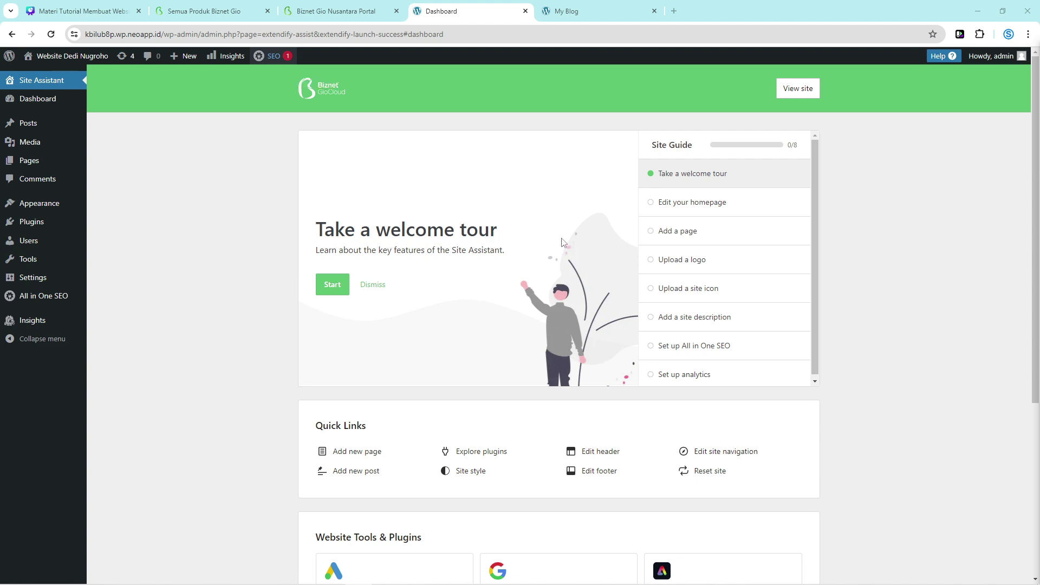
scroll(745, 287, "down", 1)
scroll(571, 439, "down", 5)
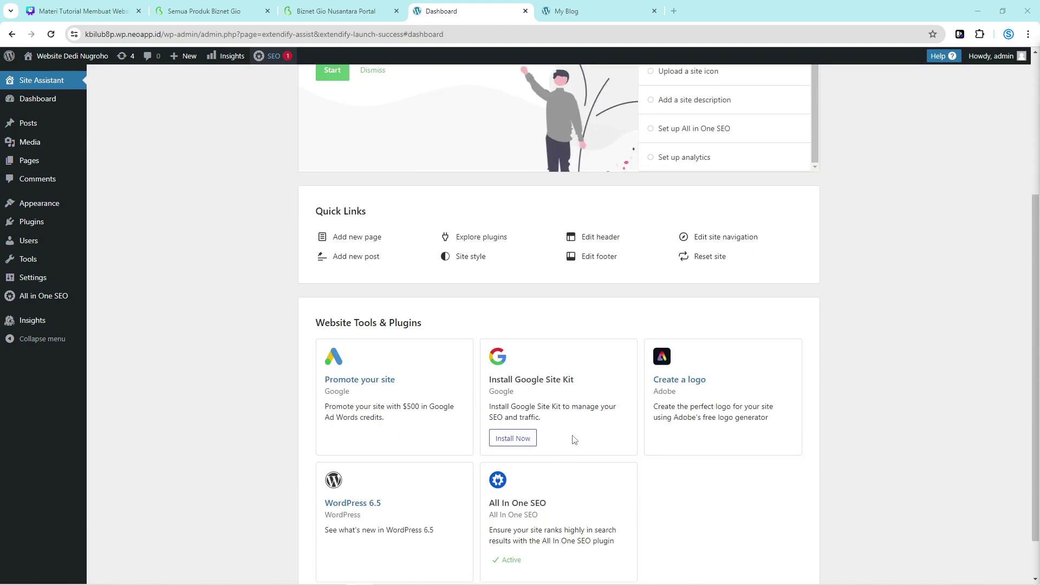
scroll(650, 313, "up", 5)
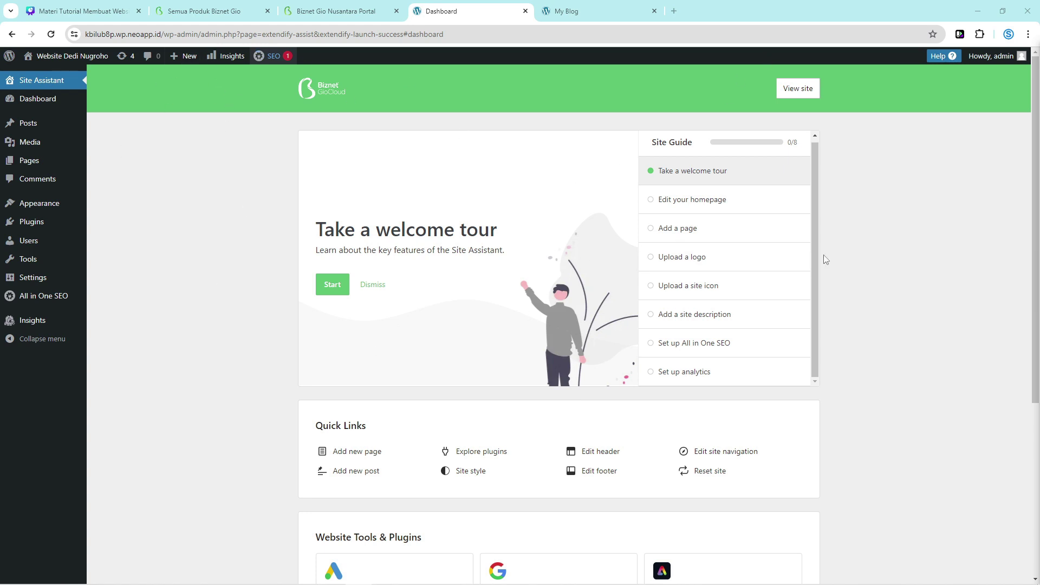
right_click(790, 94)
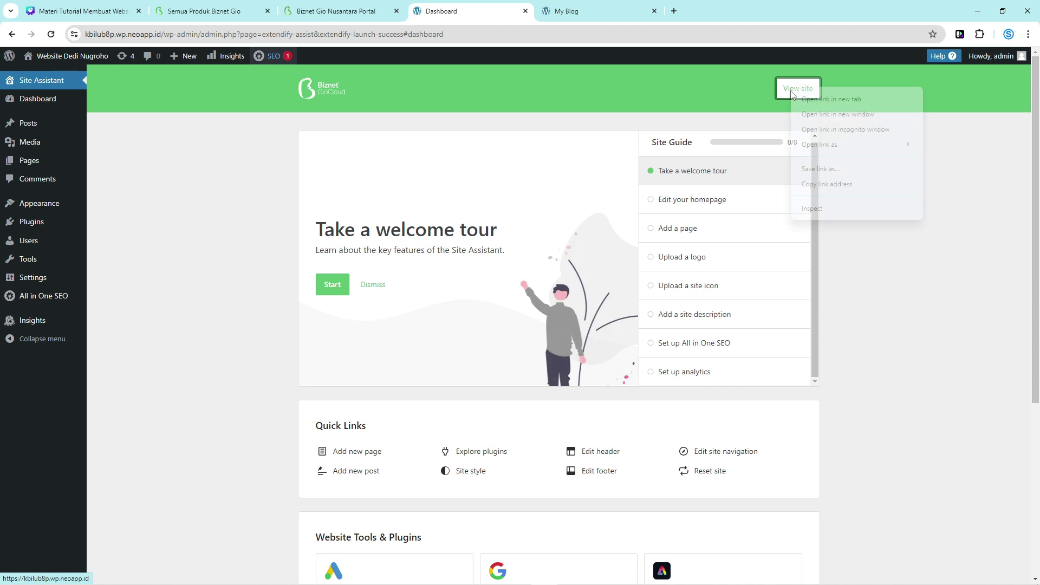
left_click(800, 101)
left_click(601, 11)
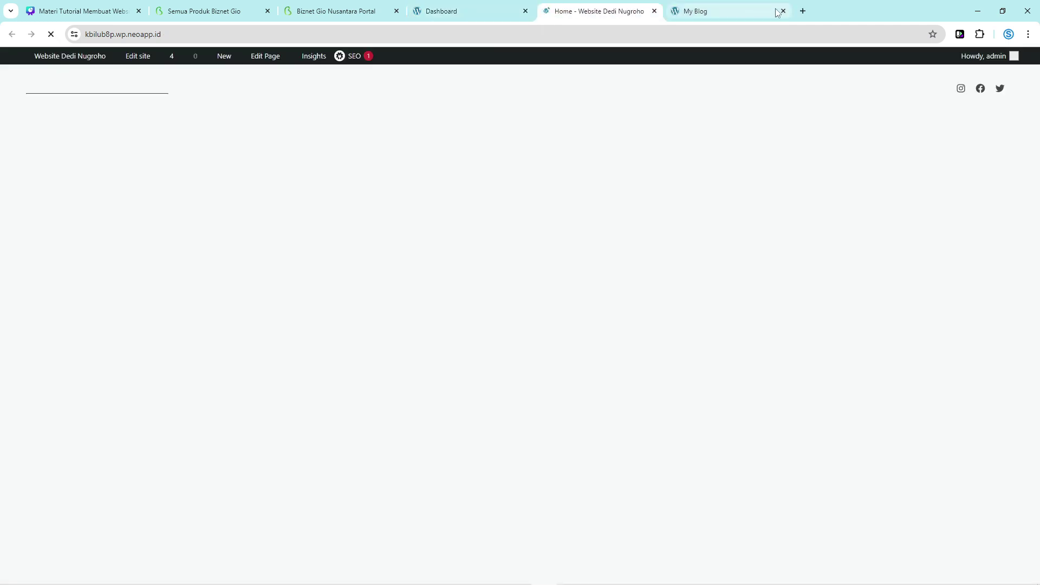
left_click(783, 11)
scroll(602, 196, "down", 15)
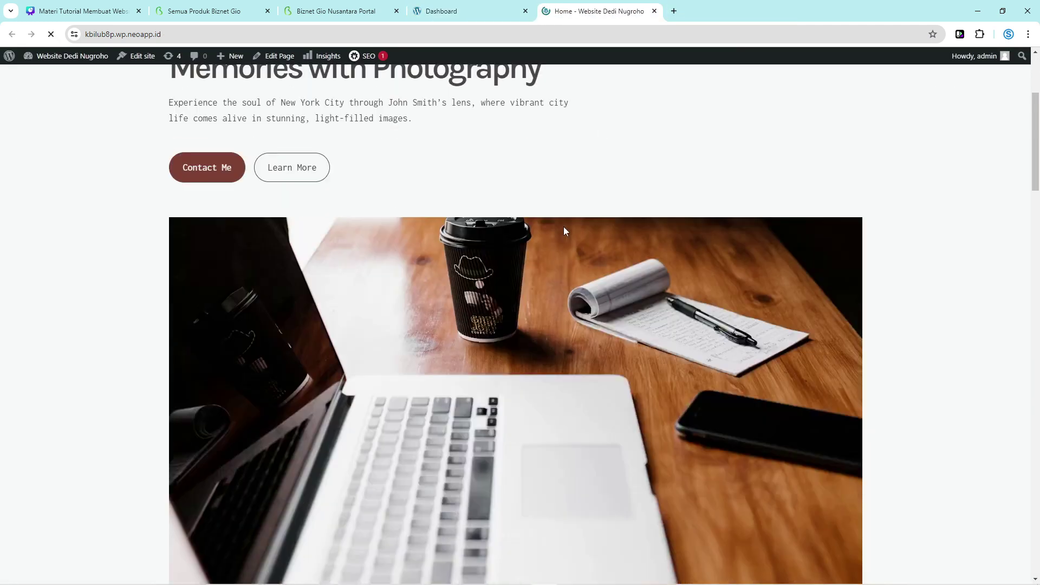
scroll(582, 236, "up", 15)
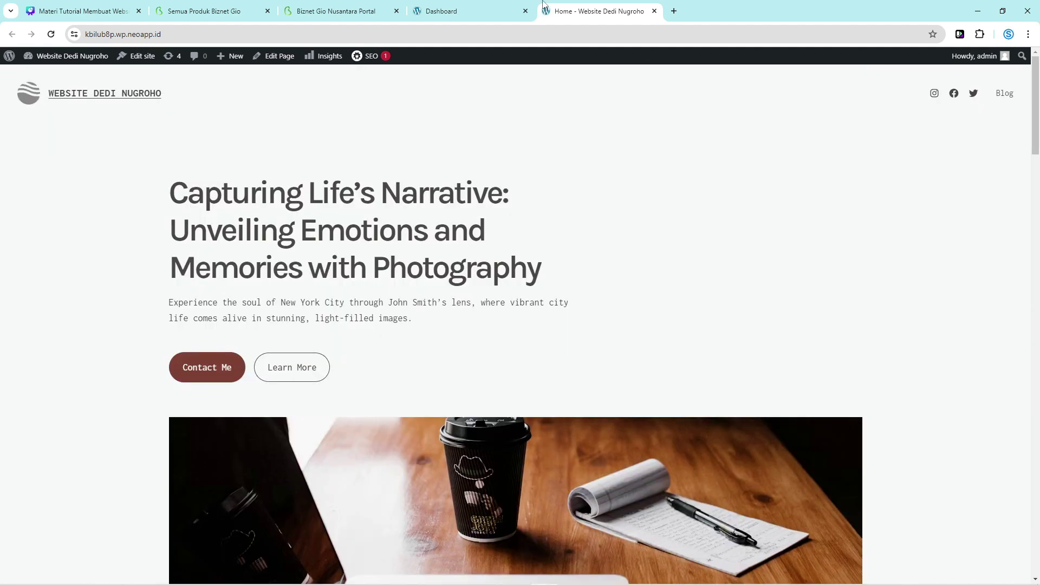
left_click(470, 11)
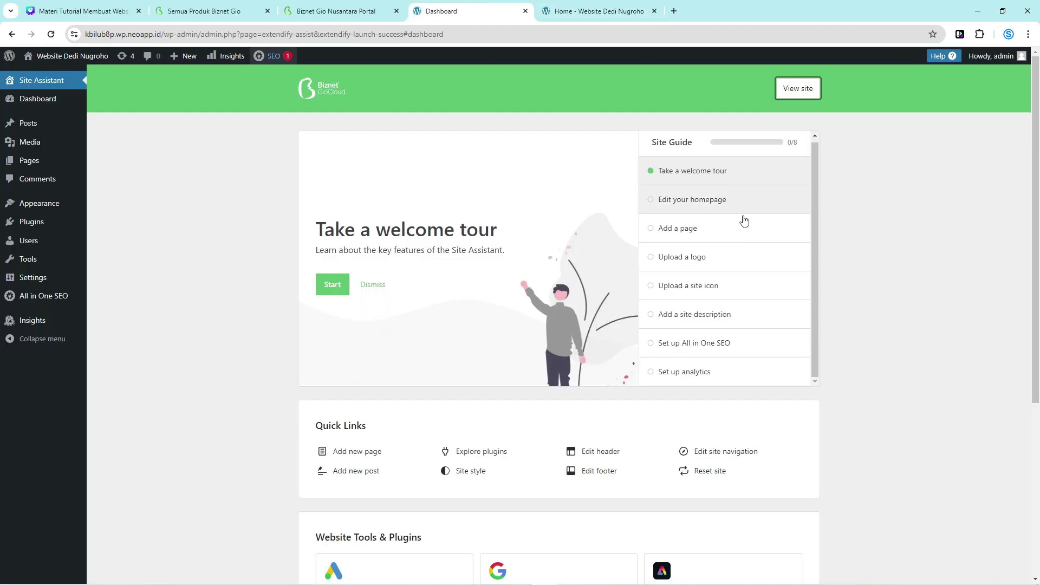
scroll(856, 230, "down", 5)
scroll(742, 320, "up", 5)
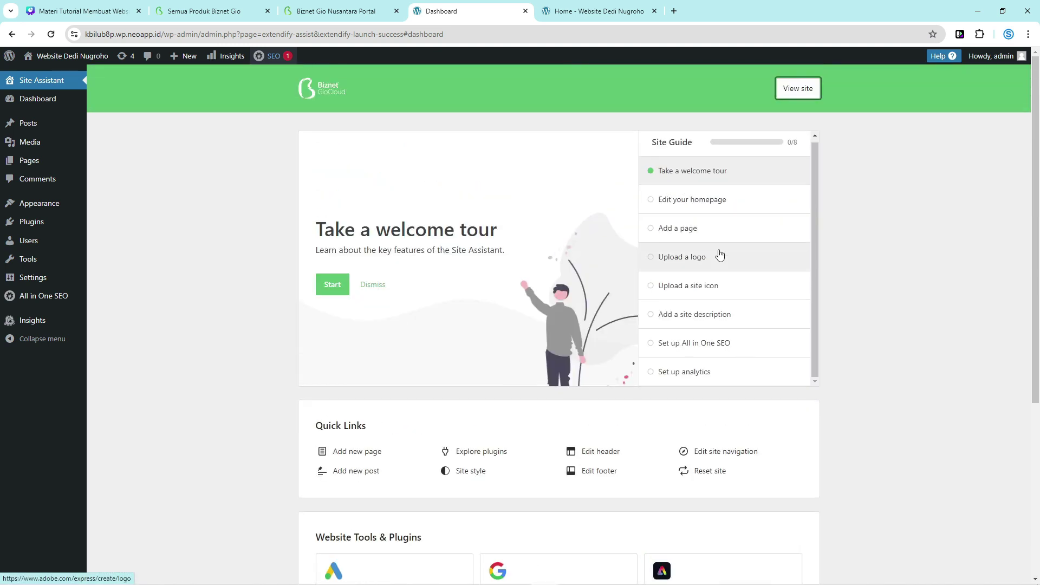
scroll(758, 282, "down", 1)
scroll(769, 287, "up", 1)
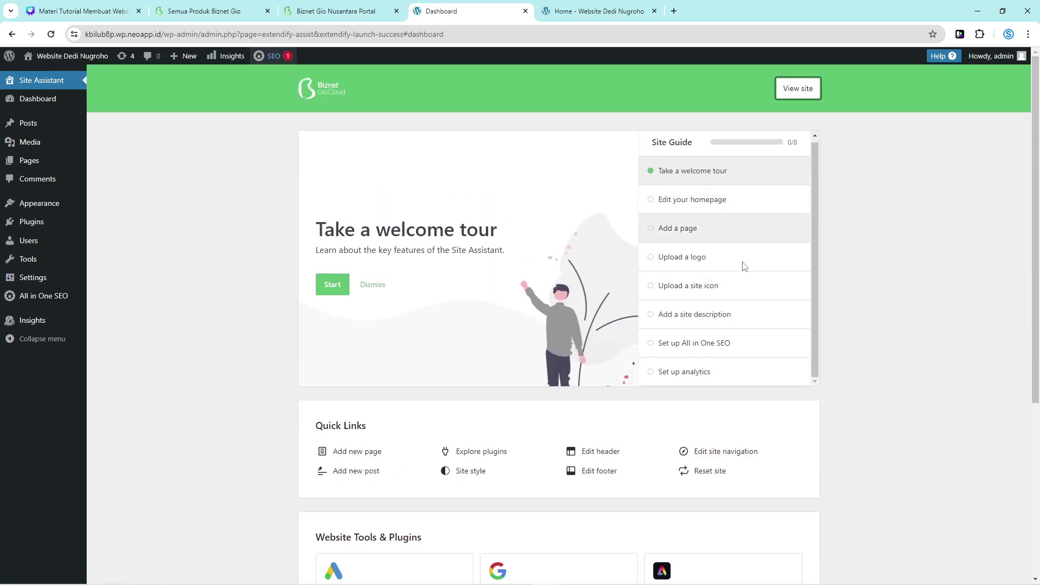
scroll(742, 267, "down", 5)
scroll(831, 378, "up", 1)
scroll(738, 318, "up", 4)
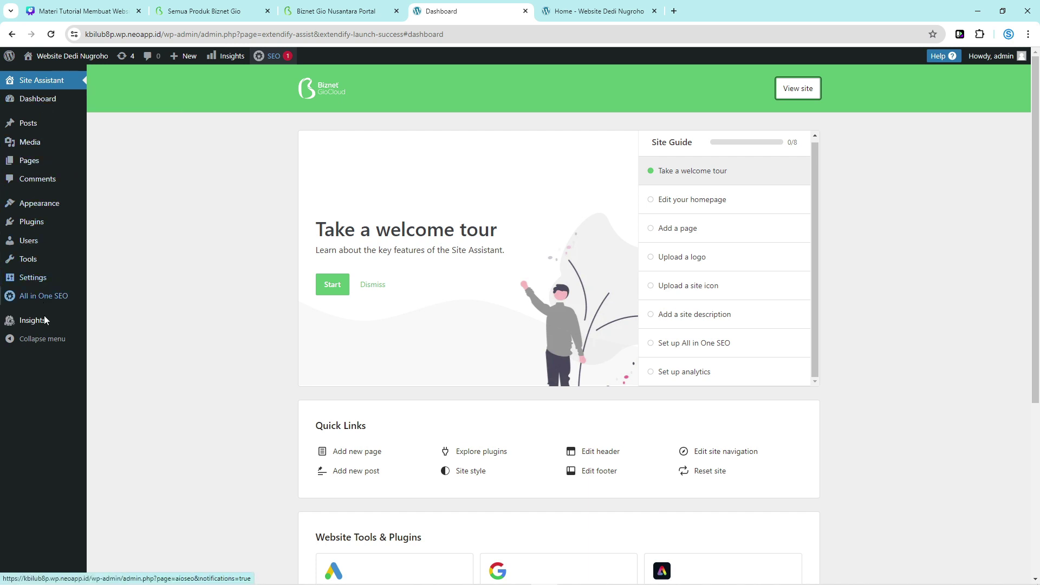
Step: Open All Pages, listing Blog, Home, Privacy Policy and Sample Page
mouse_move(45, 129)
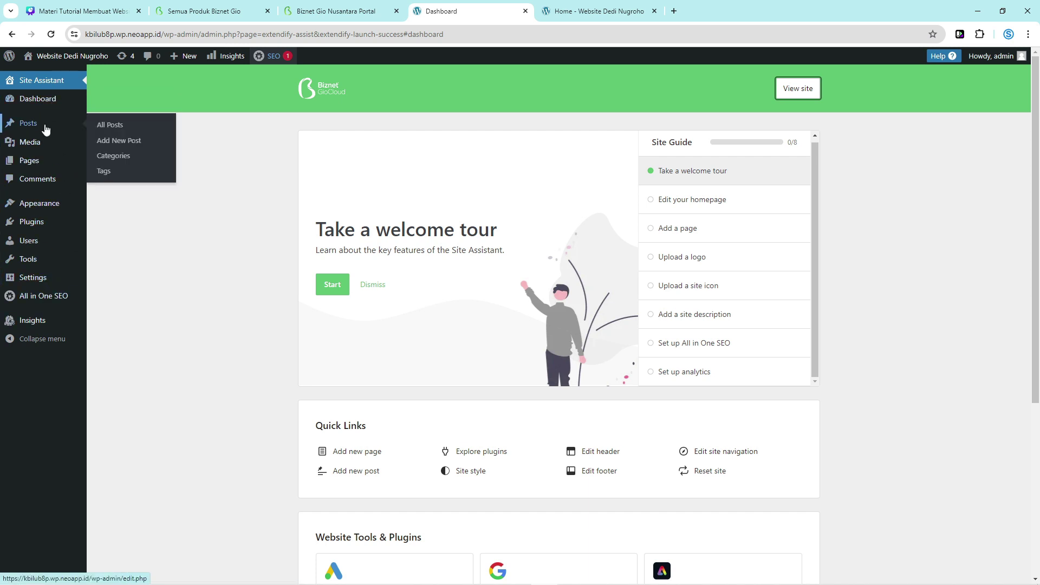
mouse_move(36, 151)
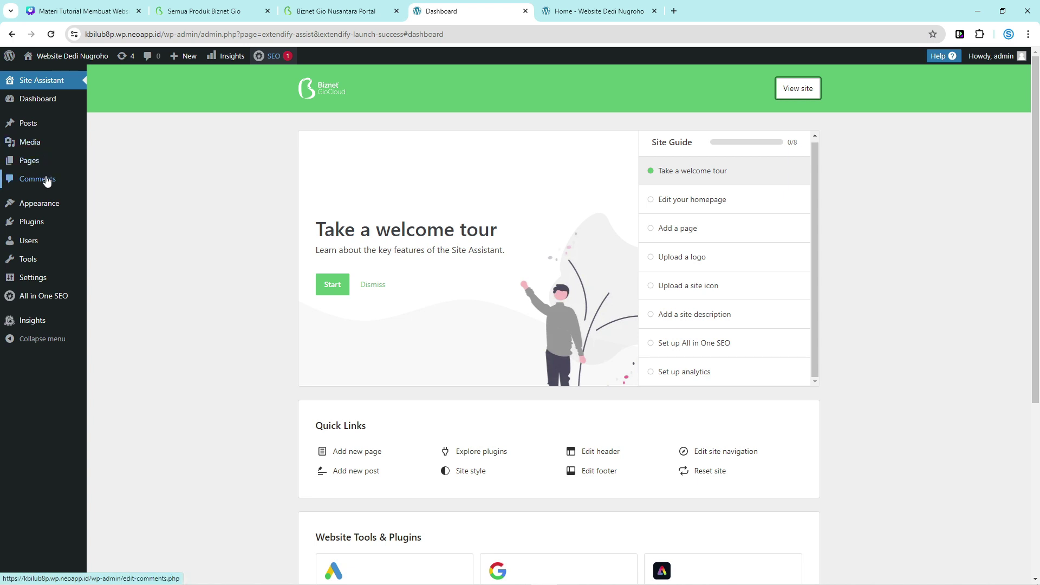
left_click(20, 160)
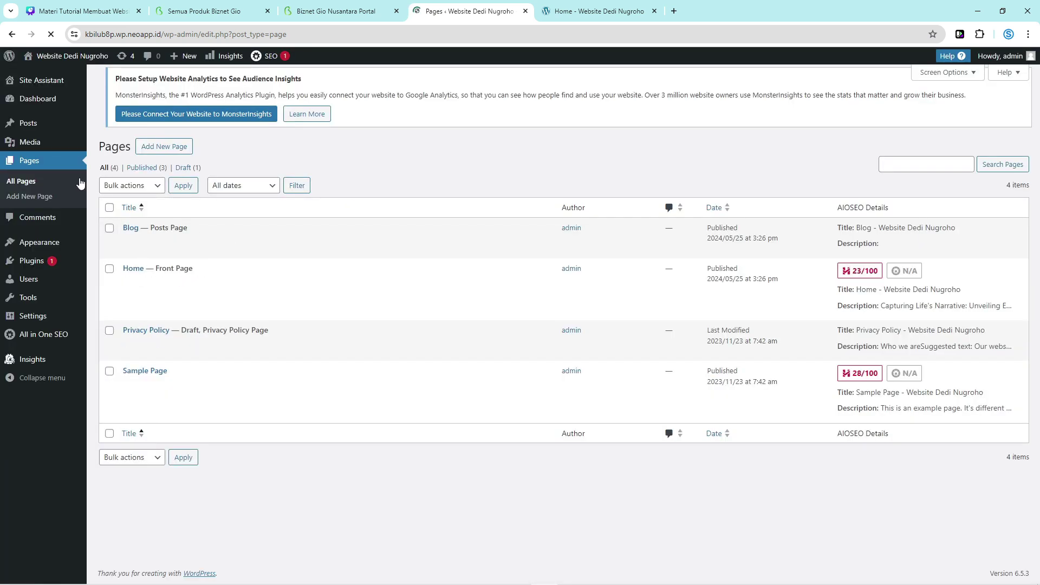
mouse_move(36, 247)
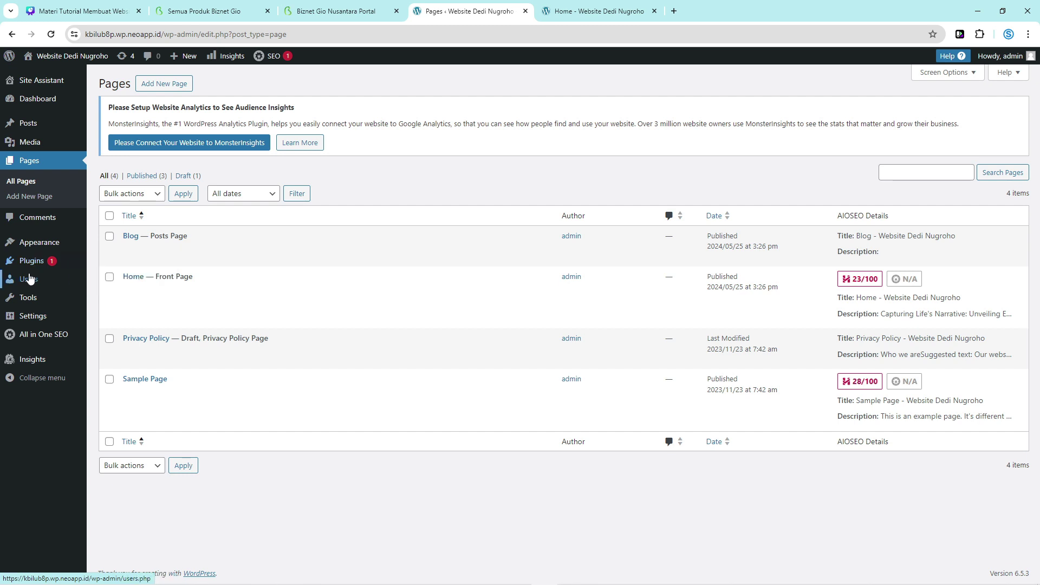
mouse_move(23, 282)
mouse_move(26, 322)
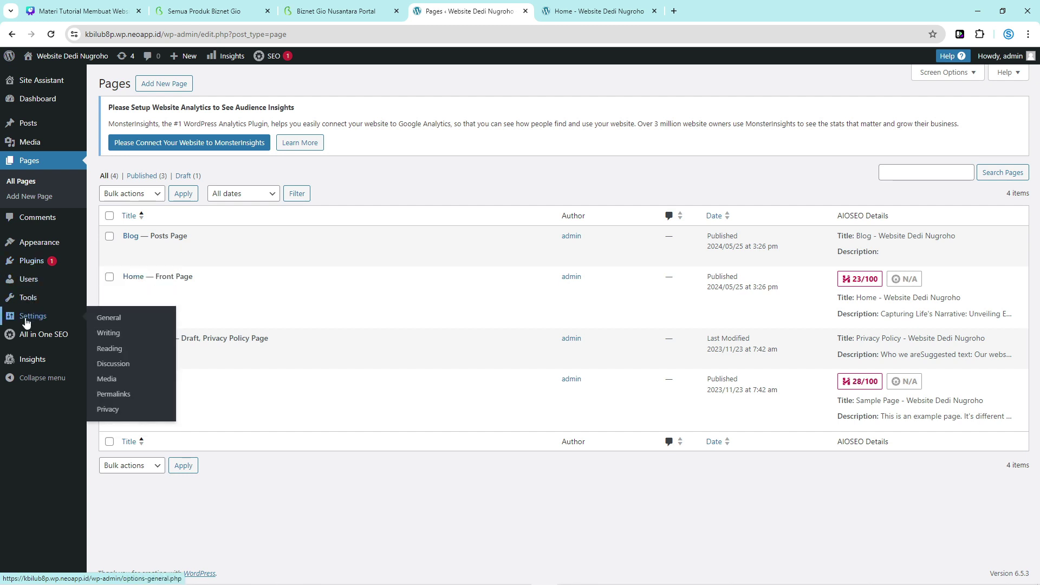
Step: In General Settings, set timezone UTC+7, date format d/m/Y and time format H:i, and save
left_click(26, 322)
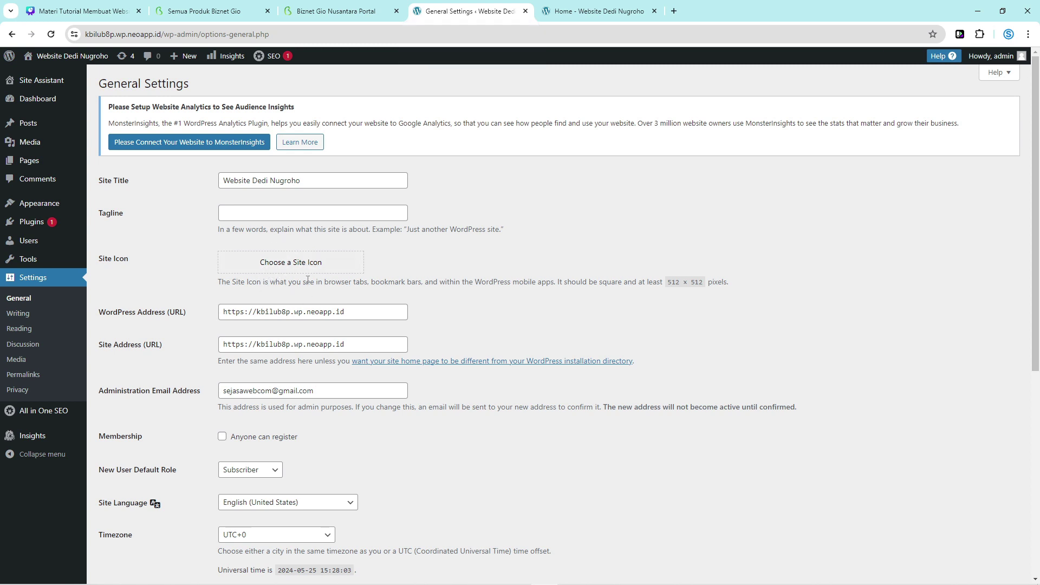
scroll(307, 280, "down", 5)
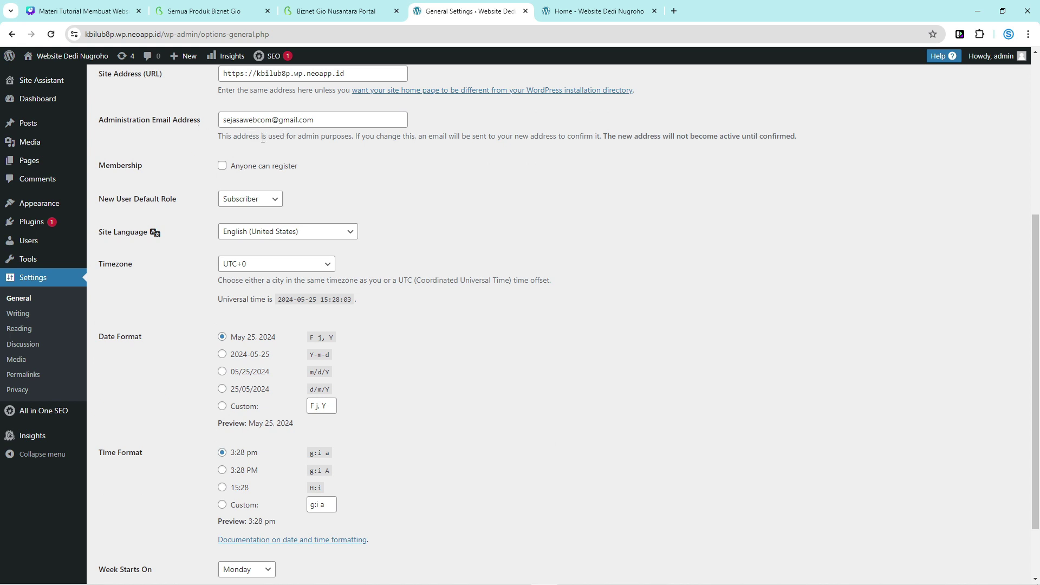
scroll(300, 318, "down", 1)
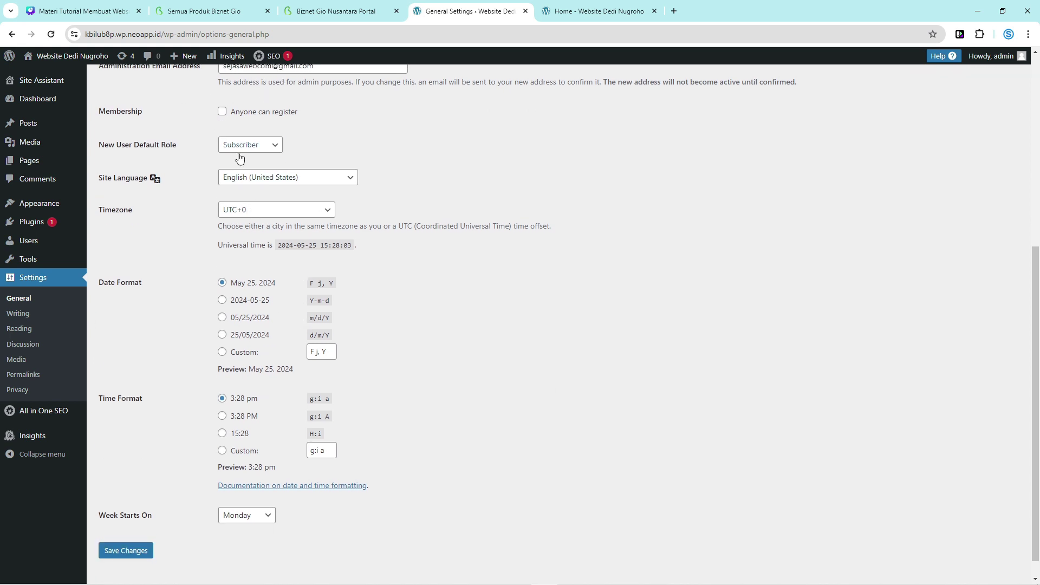
left_click(255, 210)
scroll(273, 307, "down", 10)
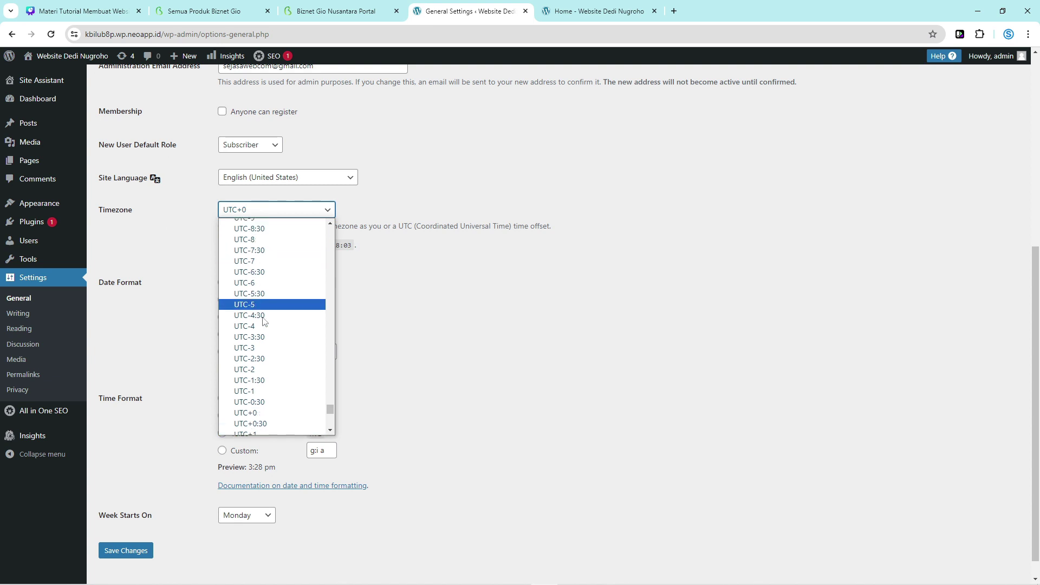
left_click(255, 267)
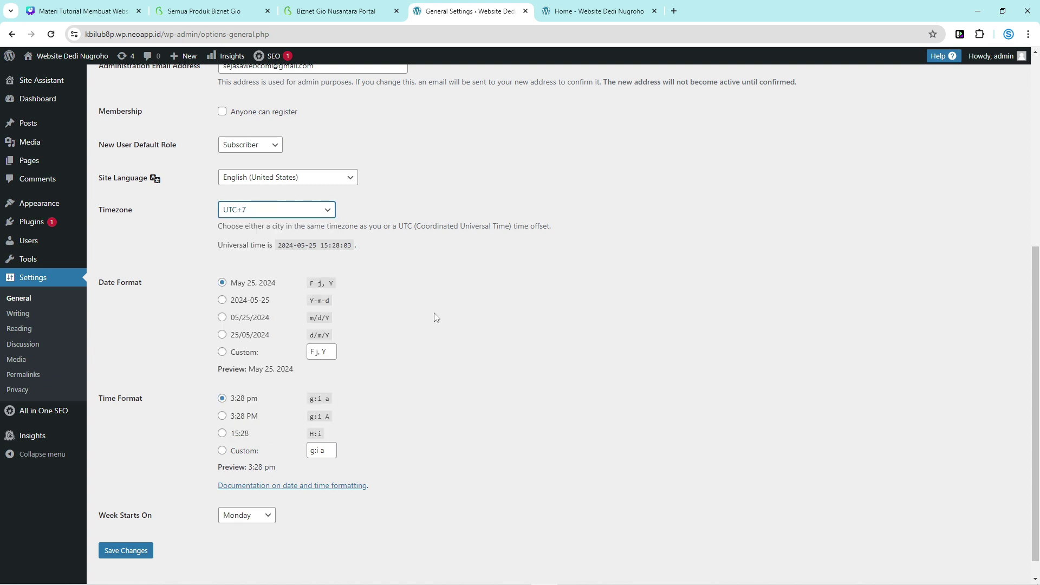
left_click(222, 335)
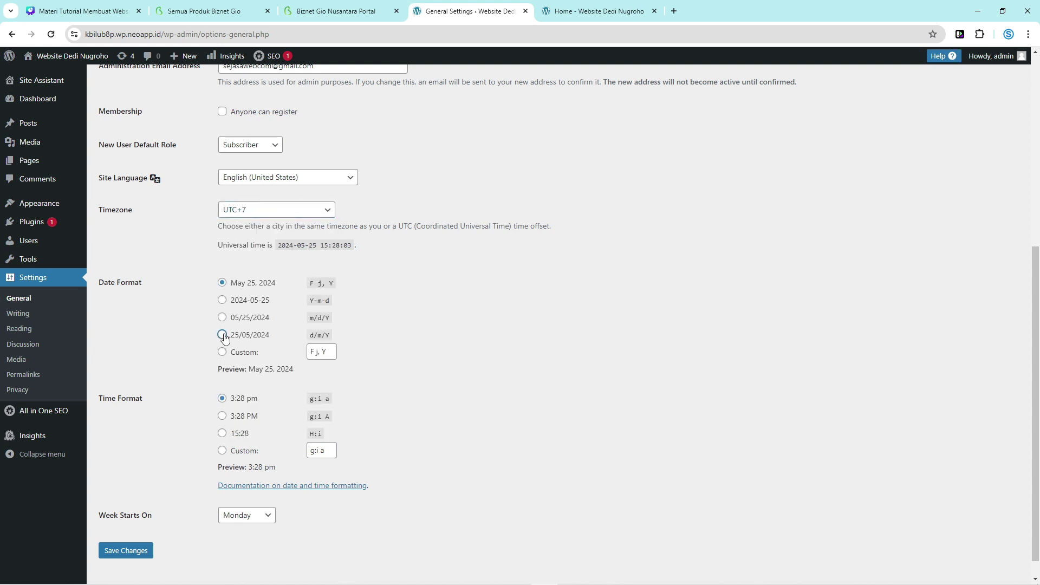
left_click(222, 433)
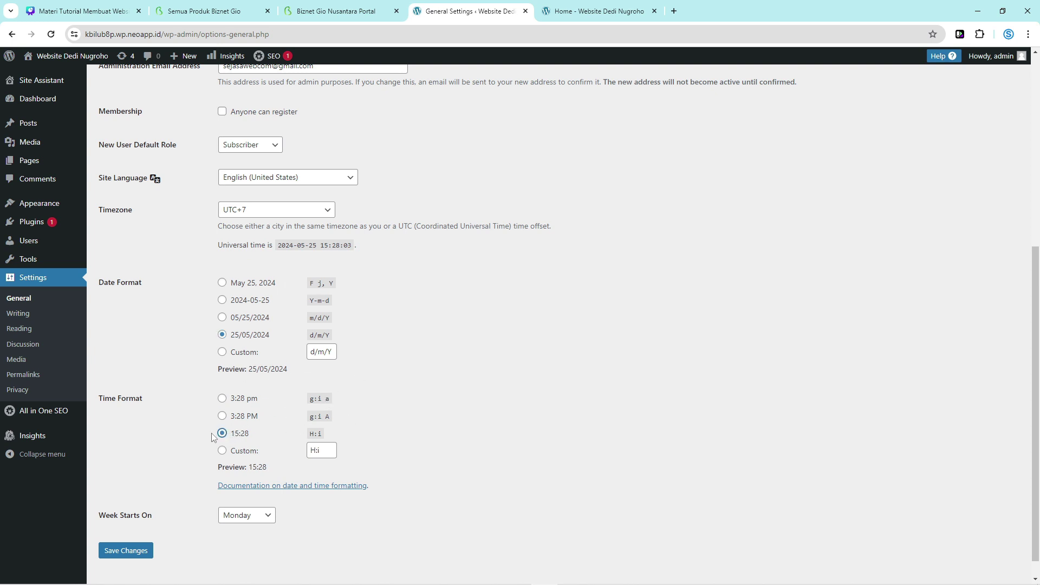
scroll(292, 290, "down", 1)
left_click(129, 530)
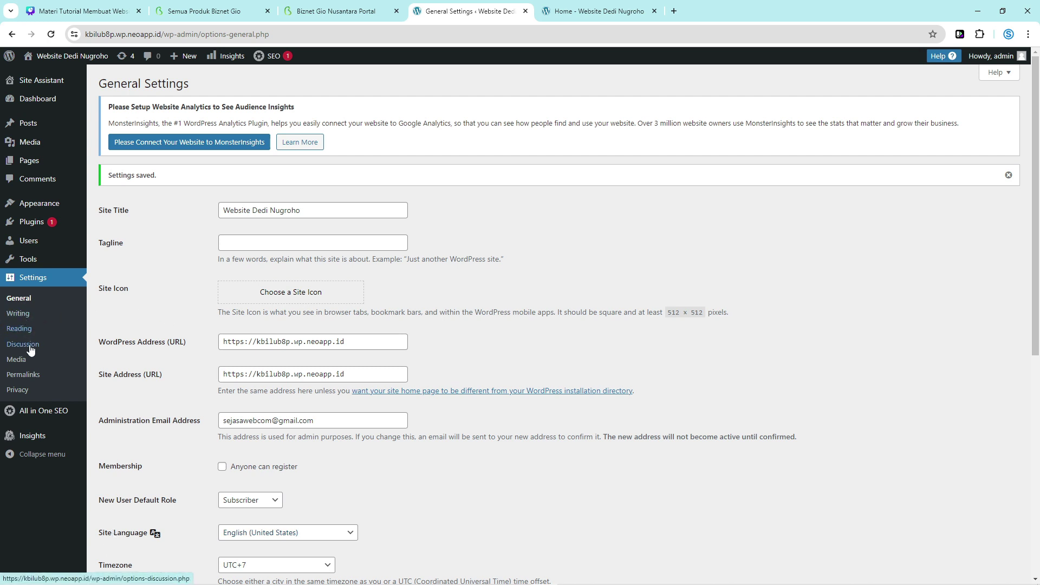
Step: Set the permalink structure to Post name (/sample-post/) and save
left_click(23, 374)
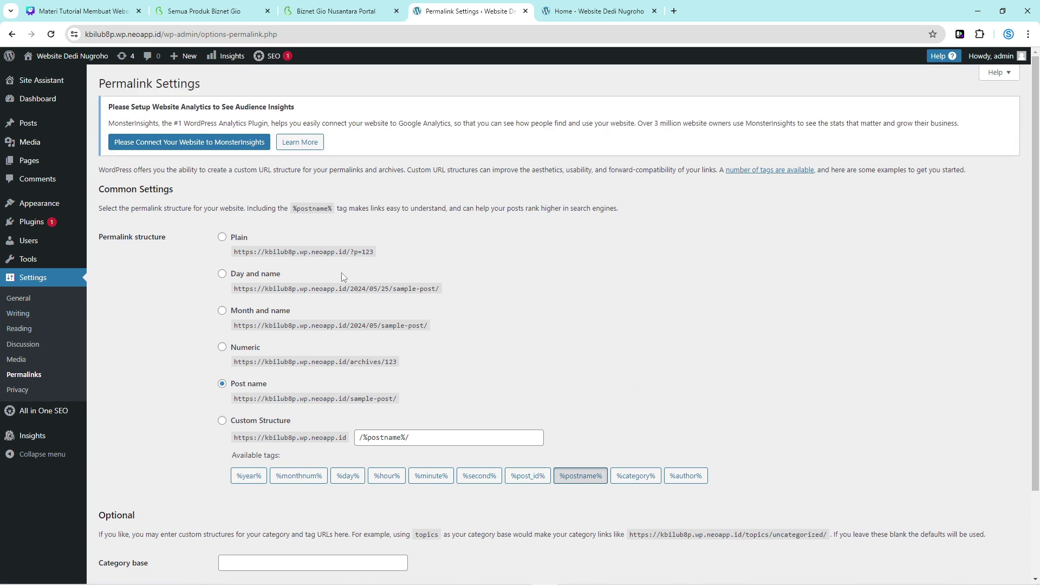
scroll(350, 320, "down", 2)
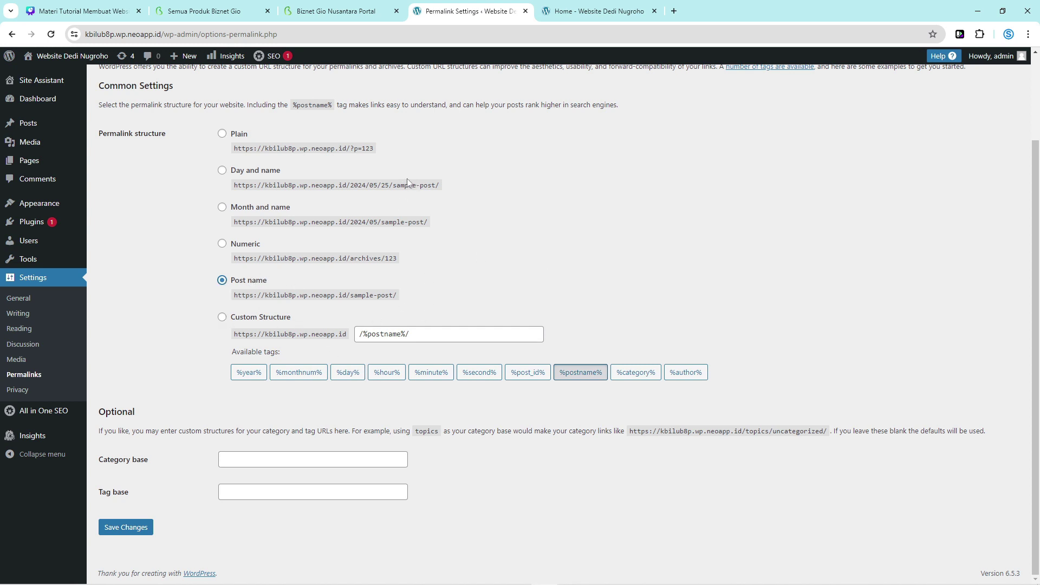
left_click(221, 135)
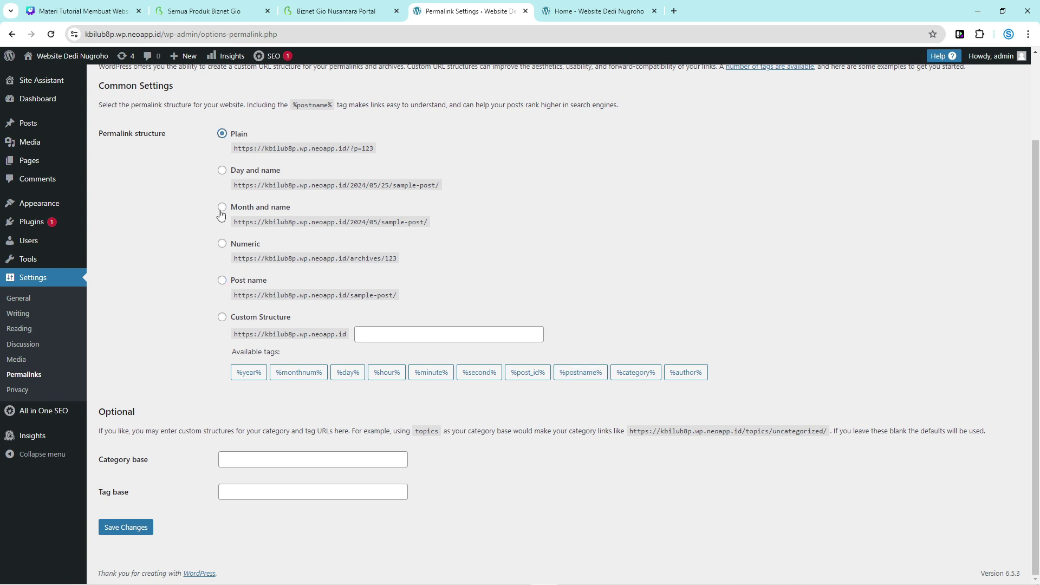
left_click(222, 281)
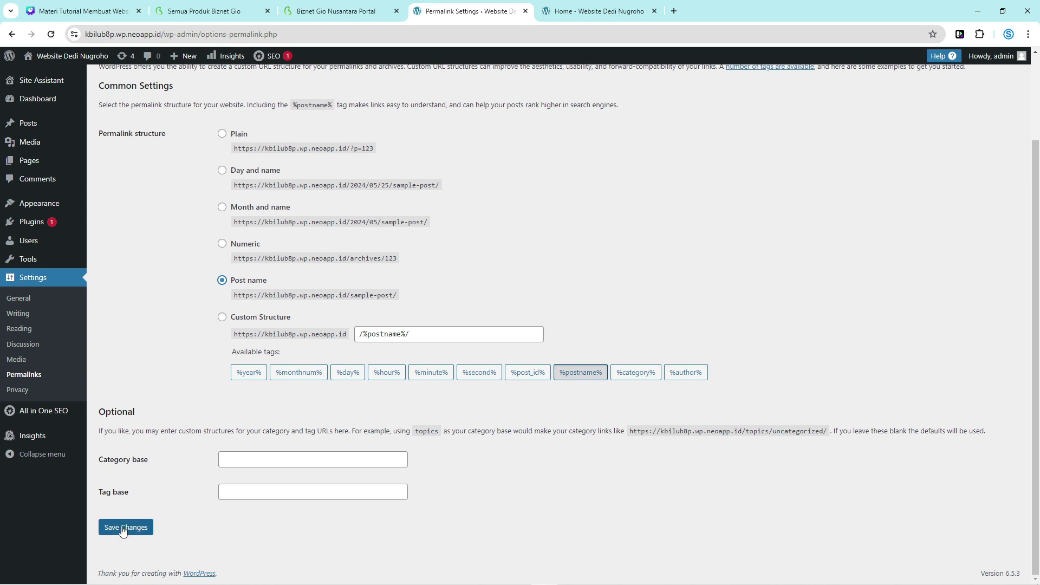
left_click(139, 525)
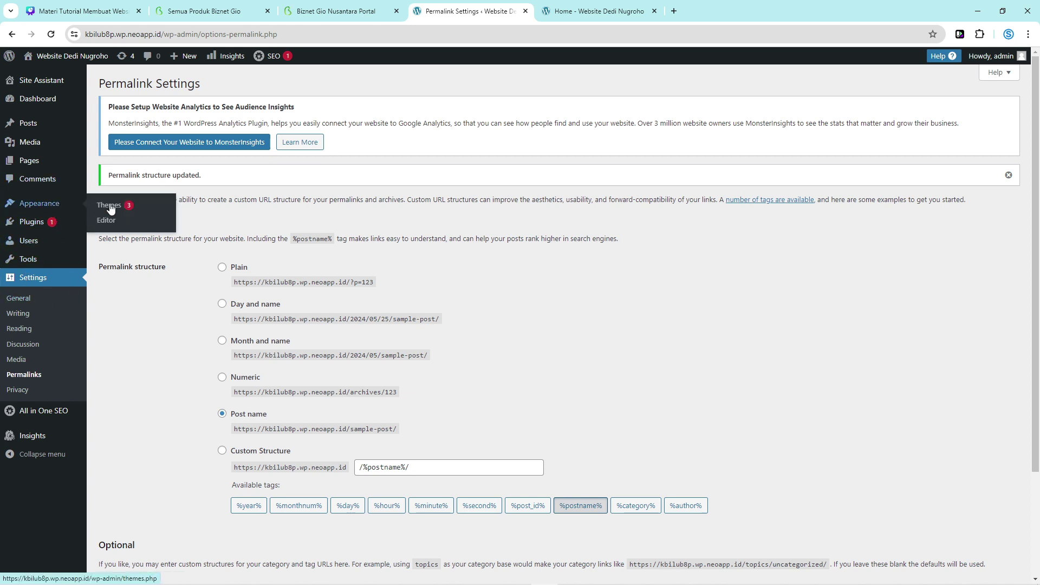
Step: From Appearance > Themes, open the Add Themes browser to add a new theme
mouse_move(39, 231)
mouse_move(50, 207)
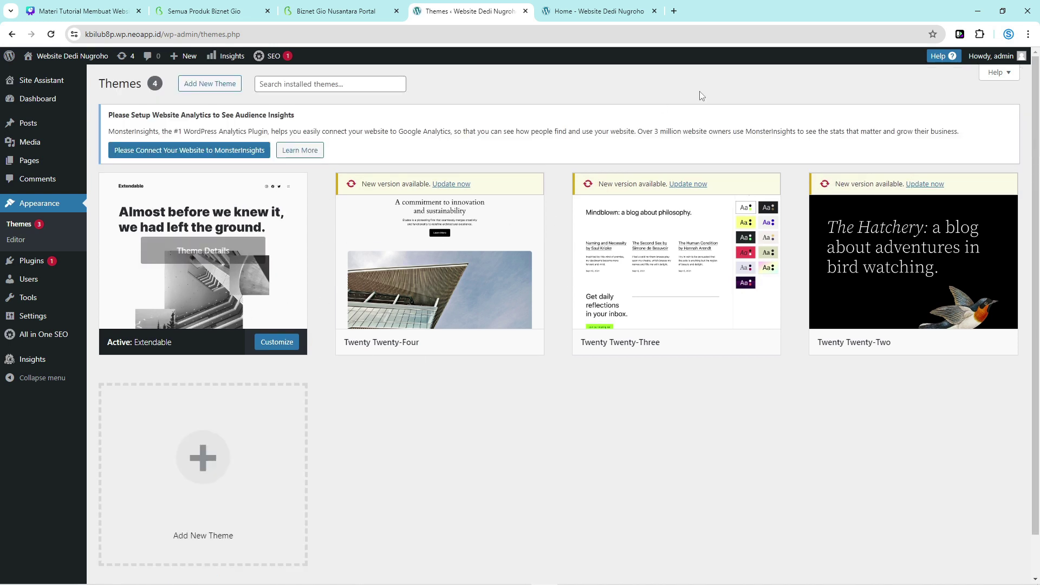
left_click(211, 84)
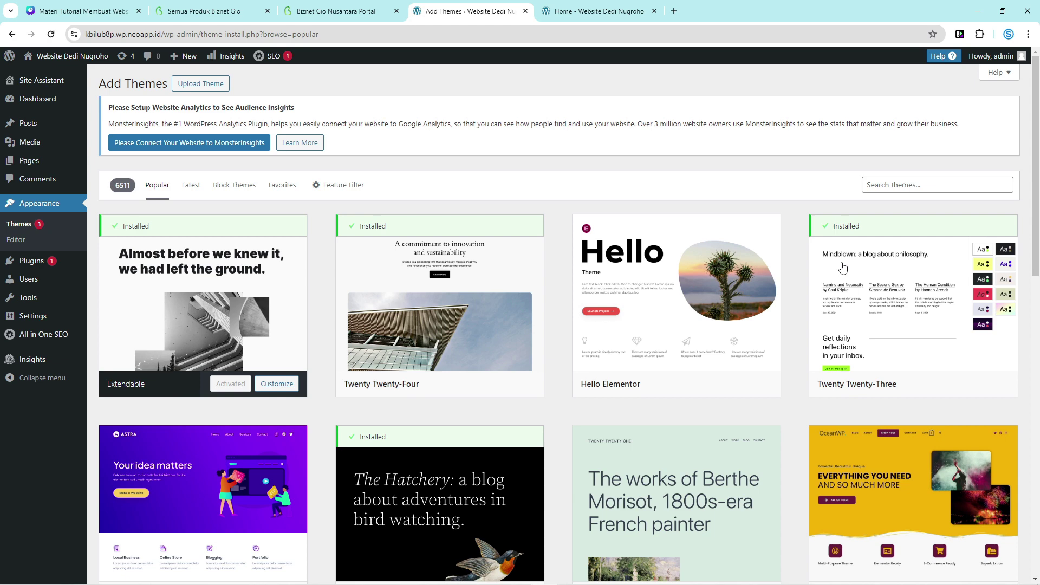
Step: Search the theme directory for 'blocksy', then install and activate the Blocksy theme
scroll(872, 259, "down", 1)
scroll(873, 259, "up", 1)
left_click(881, 185)
type("block")
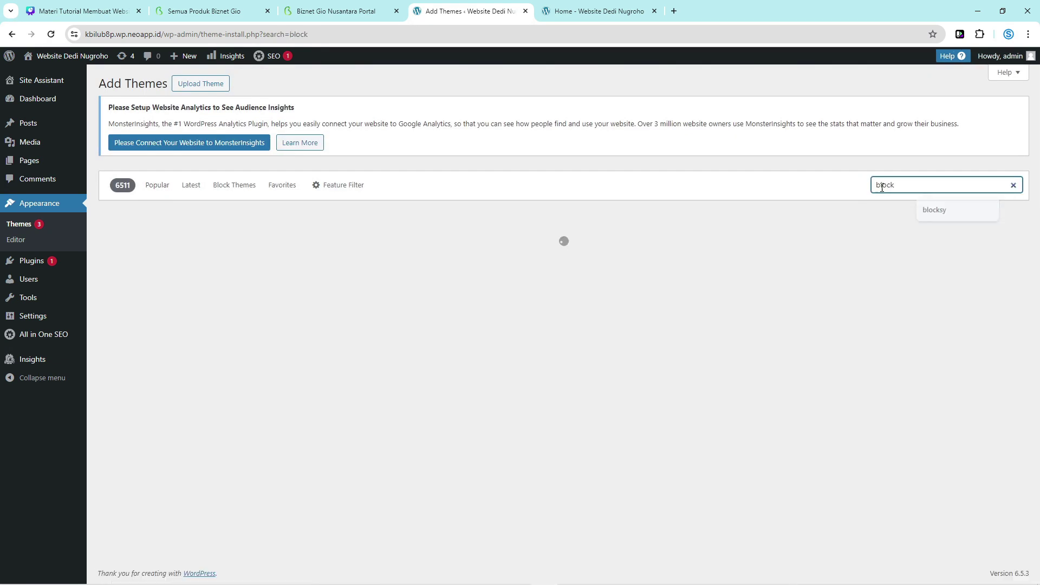
type("sy")
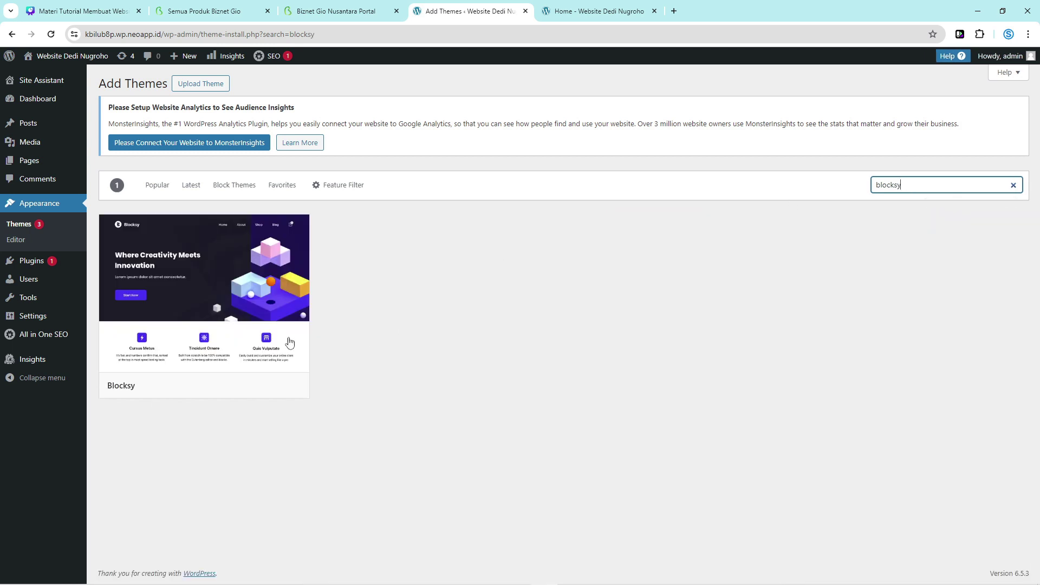
mouse_move(217, 381)
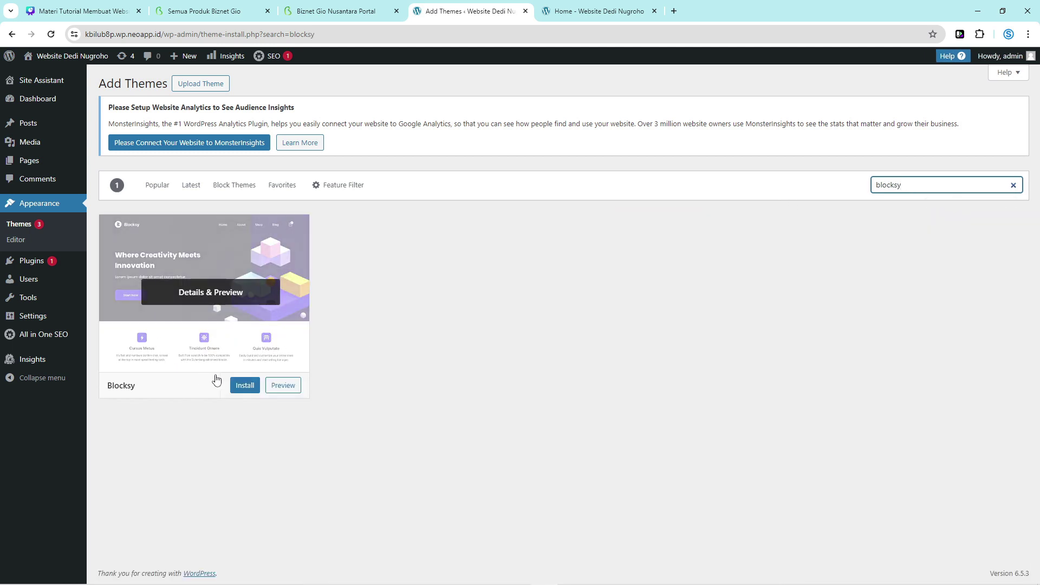
left_click(243, 386)
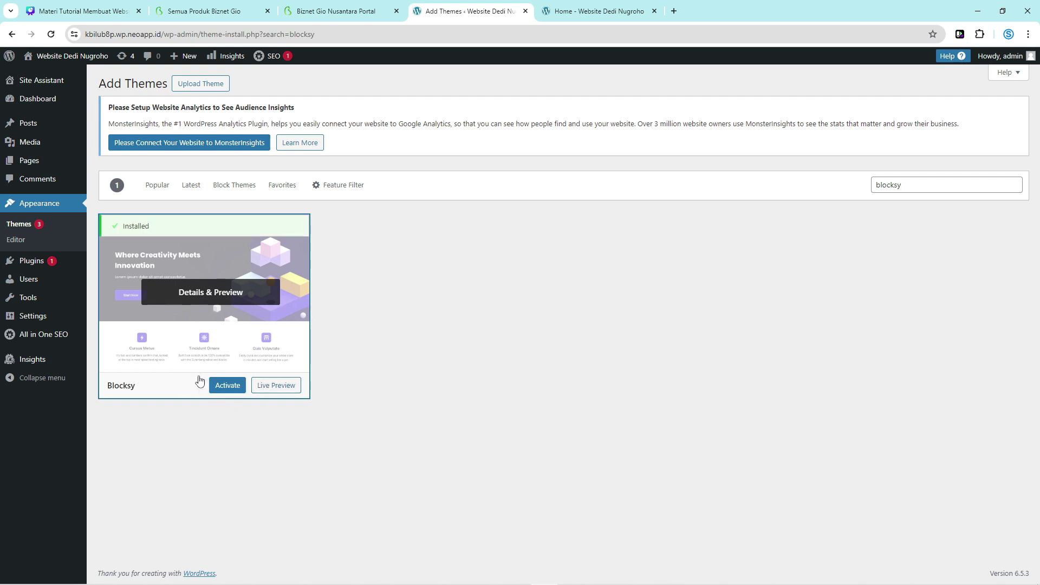
left_click(220, 385)
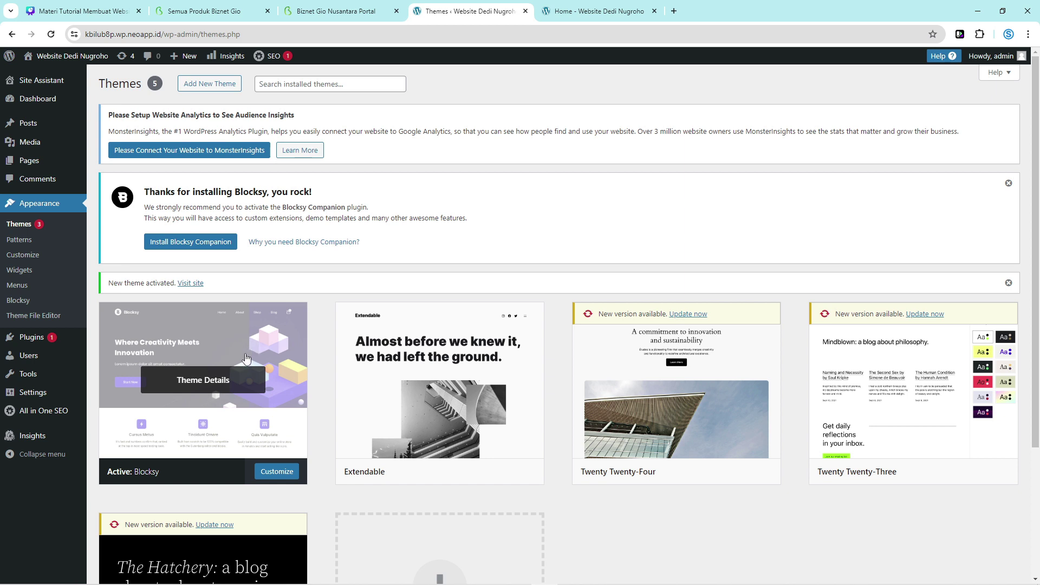
Step: Add the Blocksy Companion plugin from the Blocksy notice and wait for the Blocksy dashboard
scroll(313, 379, "down", 1)
scroll(304, 376, "up", 1)
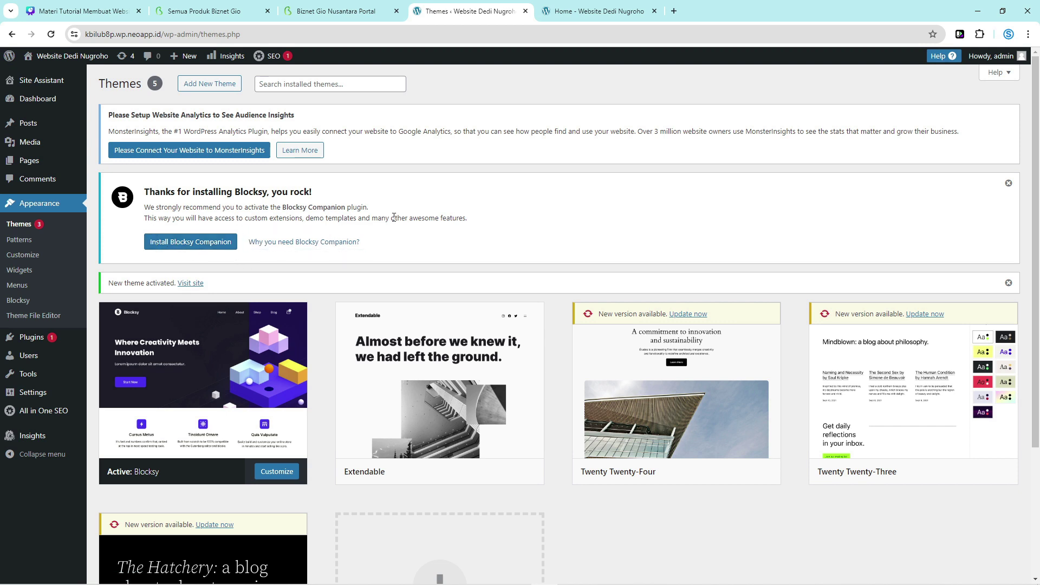
left_click(175, 246)
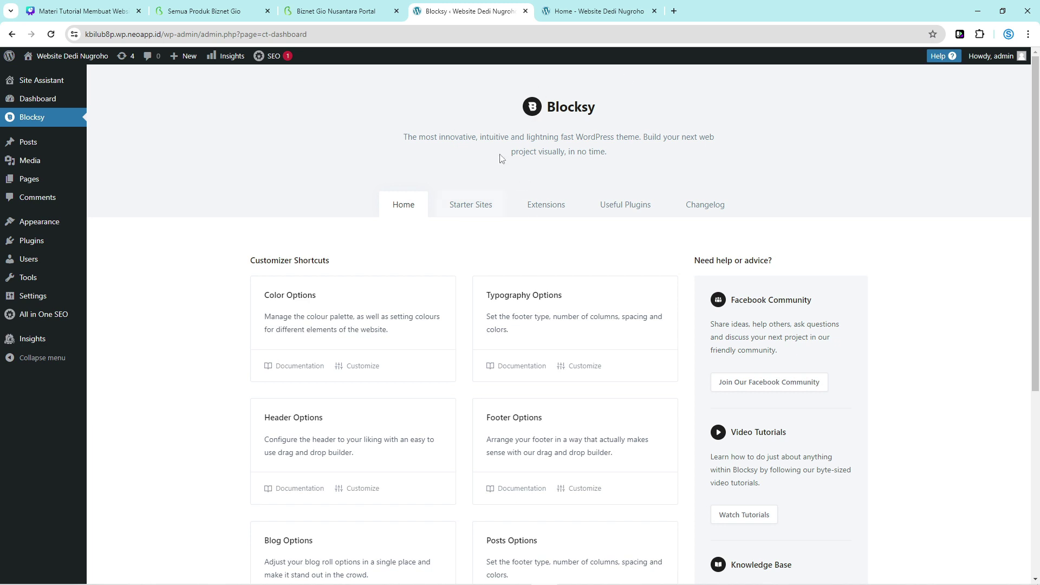
Step: Reload the site's homepage to check the Blocksy styling, then return to the Blocksy dashboard
left_click(577, 4)
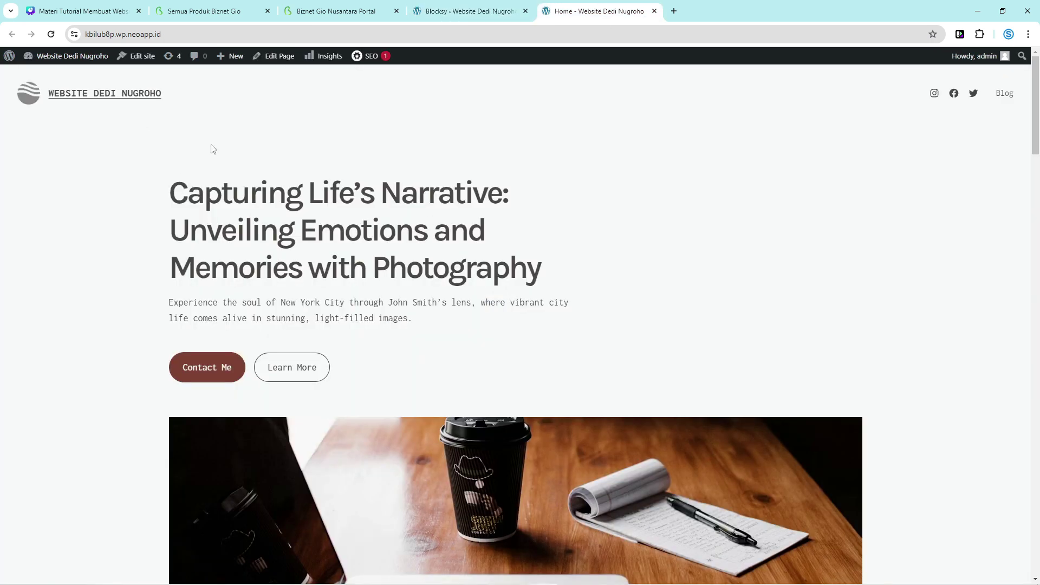
left_click(51, 34)
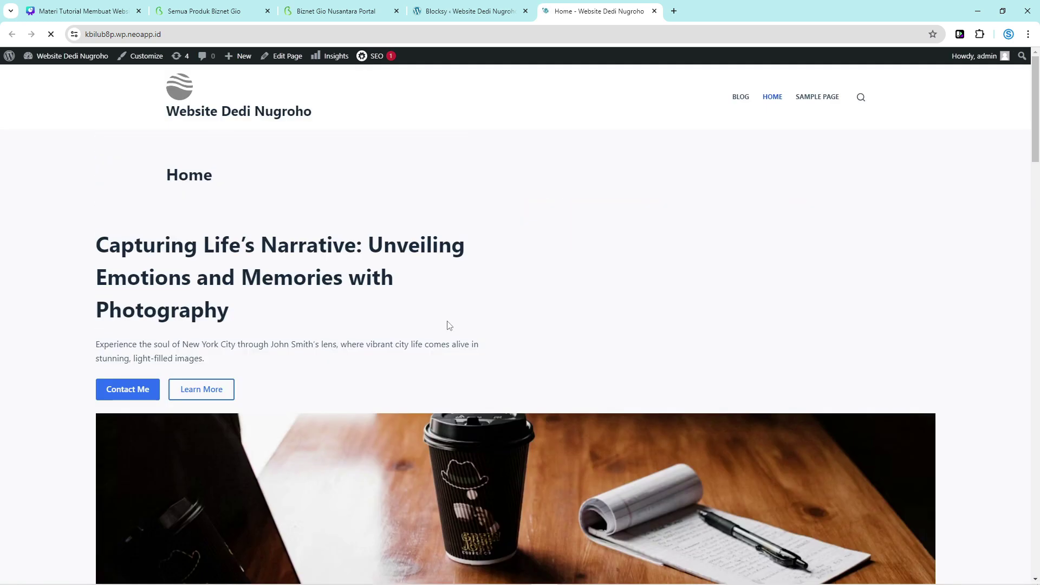
scroll(449, 324, "down", 9)
scroll(476, 378, "up", 9)
left_click(477, 10)
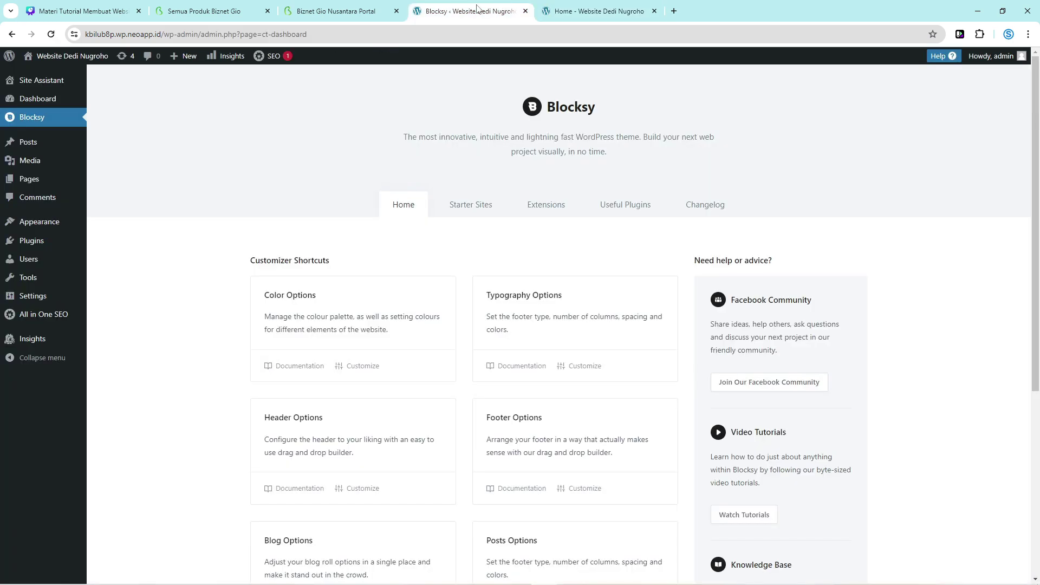
Step: In Blocksy's Starter Sites gallery, scroll down to Review Hub and open its live demo preview
left_click(466, 209)
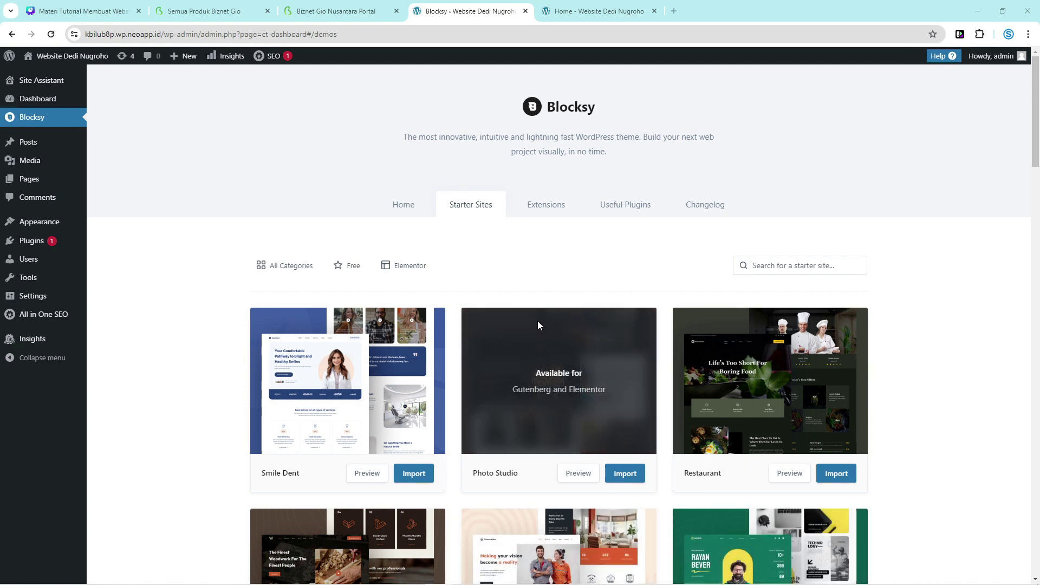
scroll(538, 325, "down", 2)
scroll(529, 342, "up", 2)
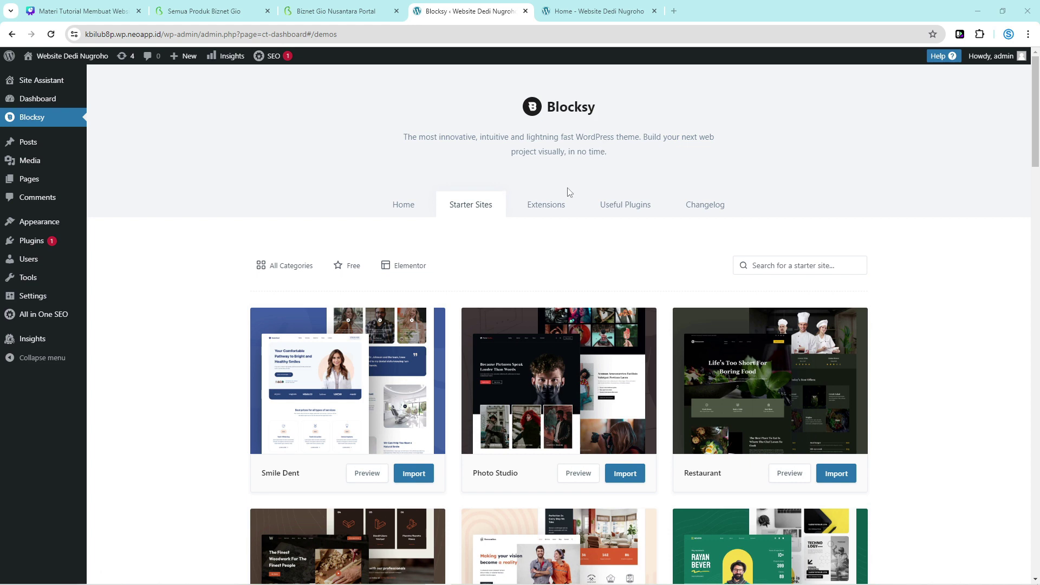
scroll(535, 343, "down", 7)
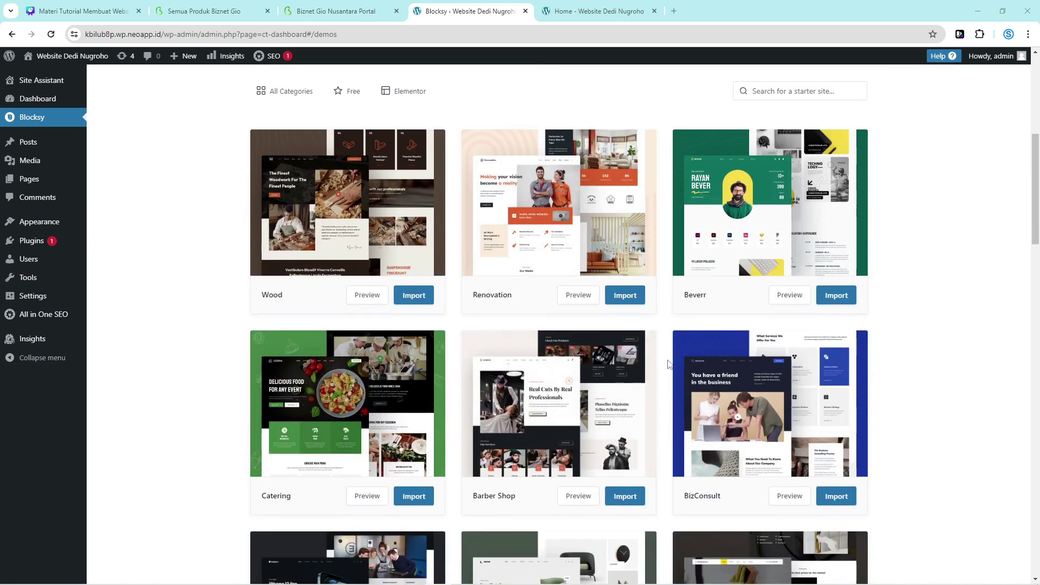
scroll(672, 379, "down", 4)
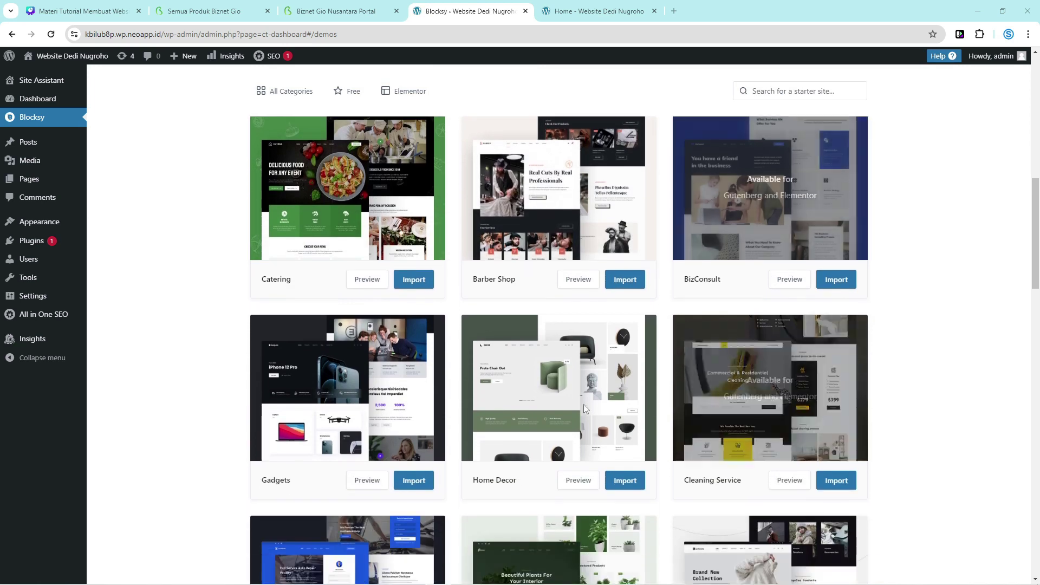
scroll(385, 416, "down", 1)
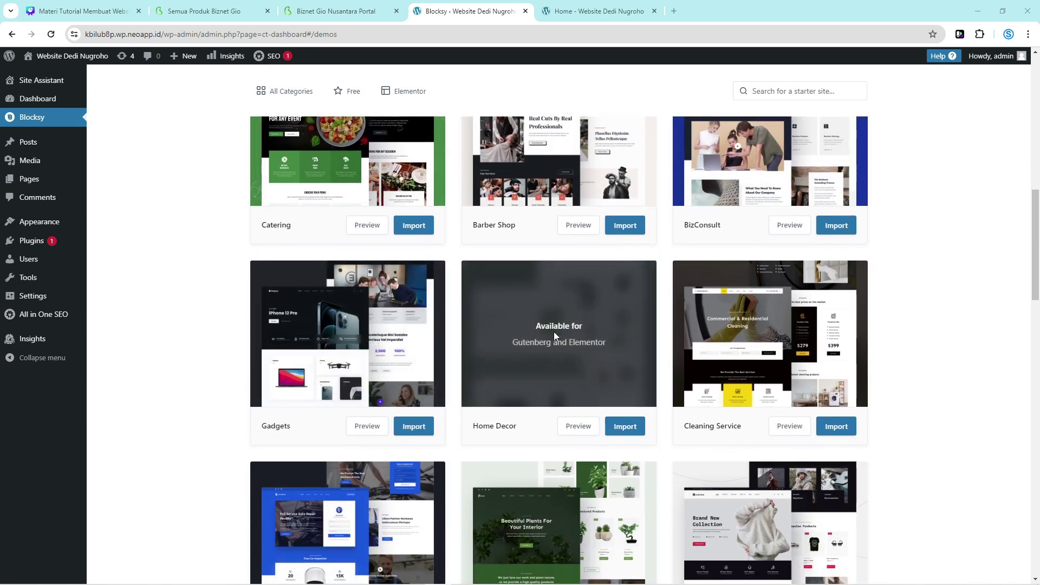
scroll(877, 325, "down", 2)
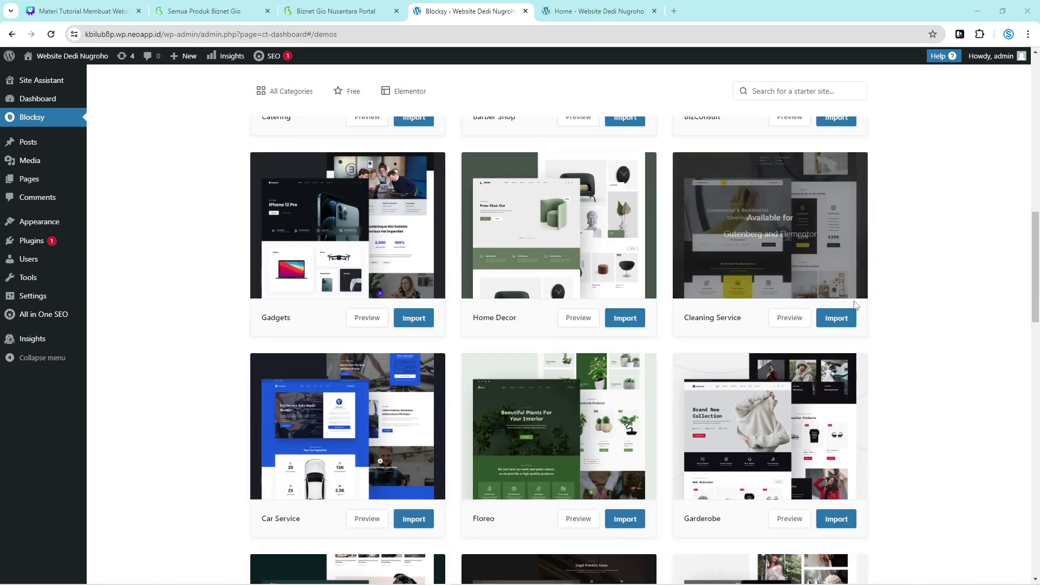
scroll(878, 314, "down", 2)
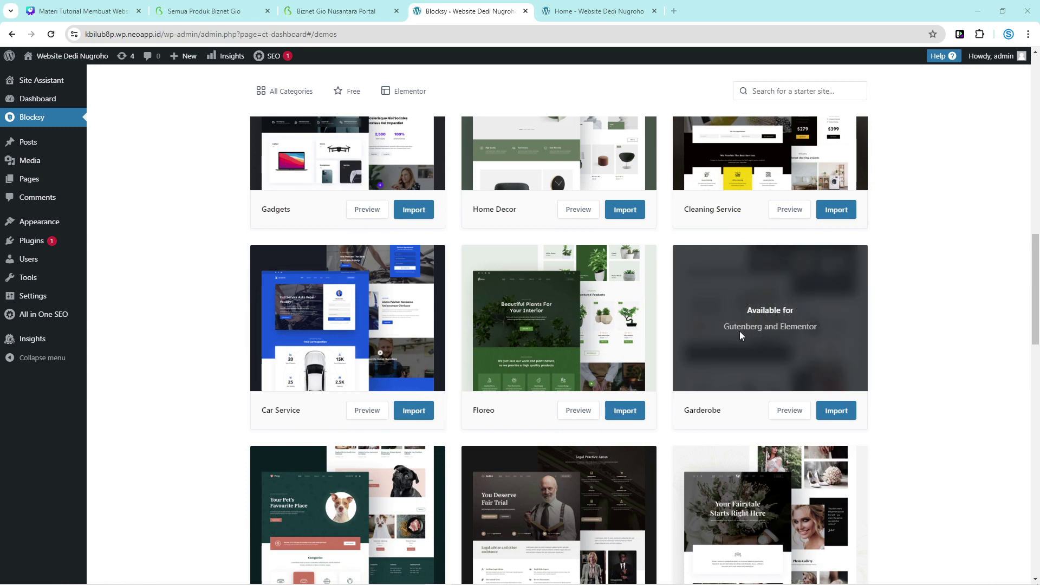
scroll(566, 325, "down", 2)
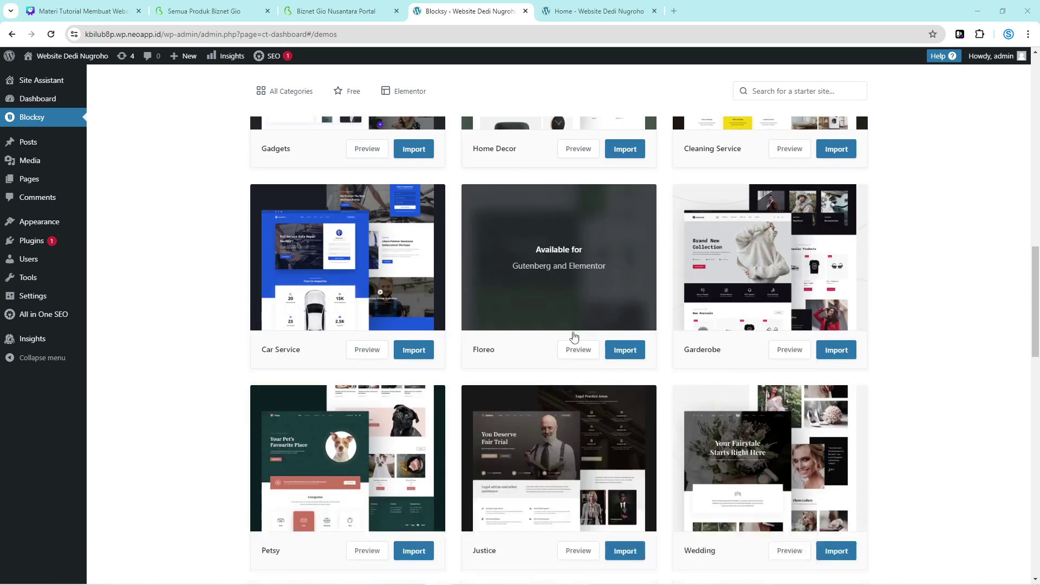
scroll(542, 228, "down", 4)
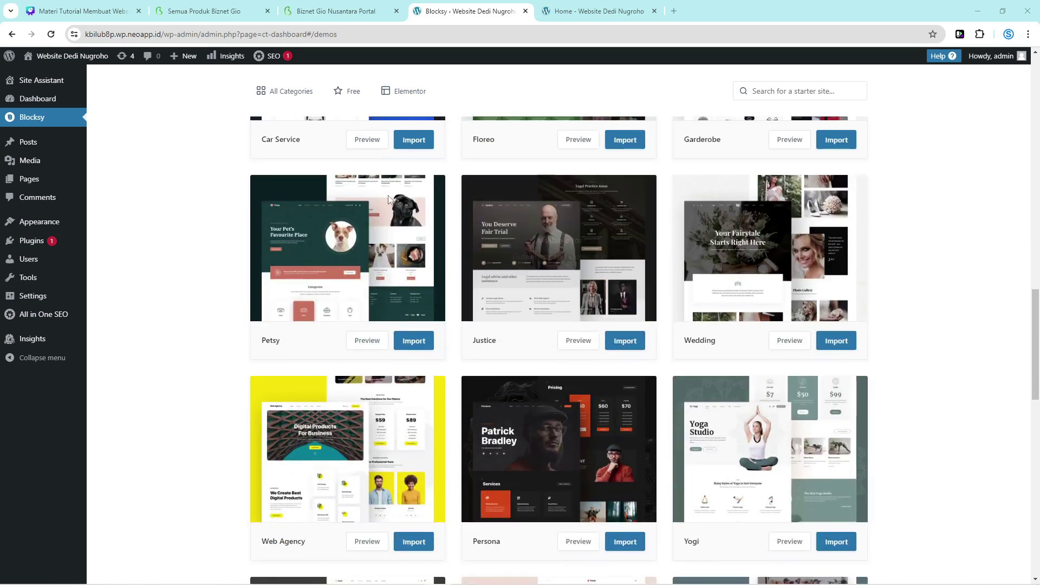
scroll(541, 227, "up", 4)
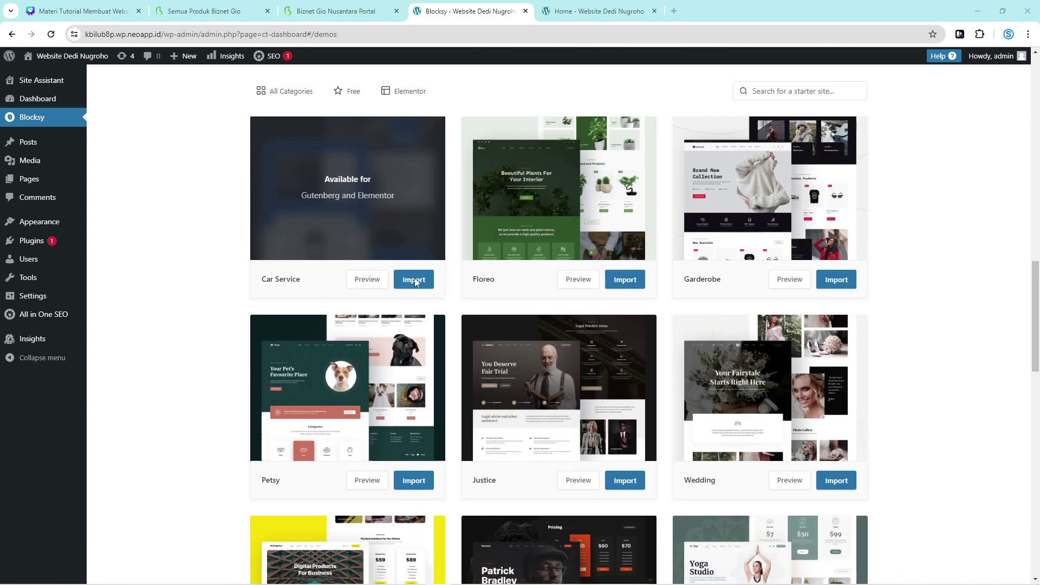
scroll(502, 294, "down", 3)
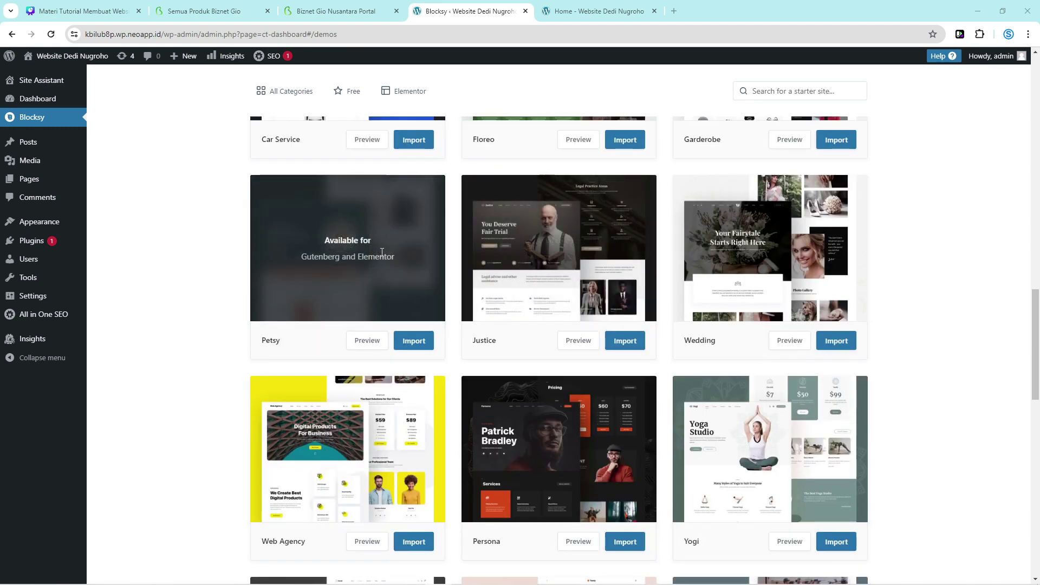
scroll(810, 198, "down", 1)
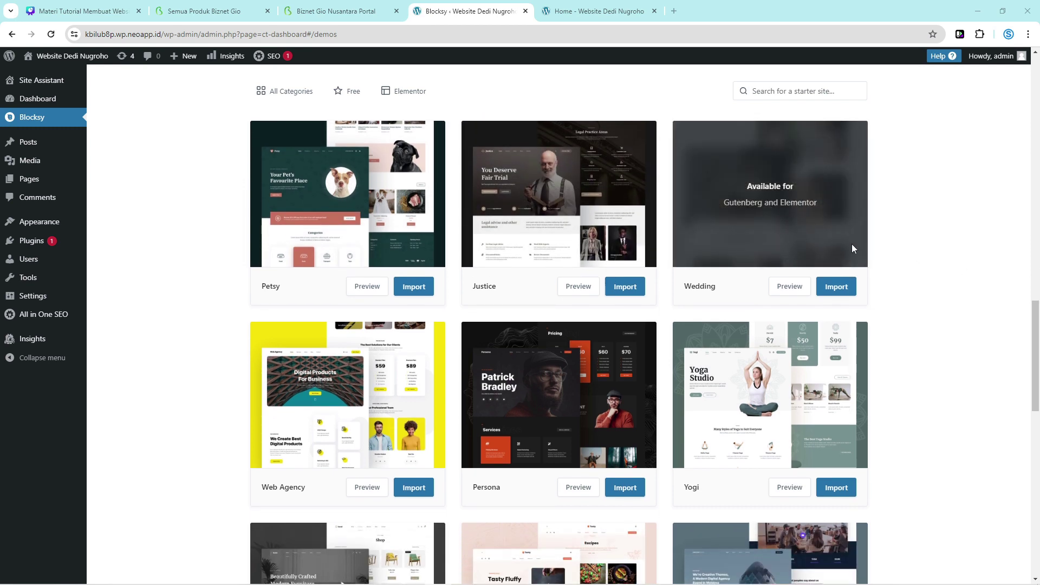
scroll(852, 245, "down", 3)
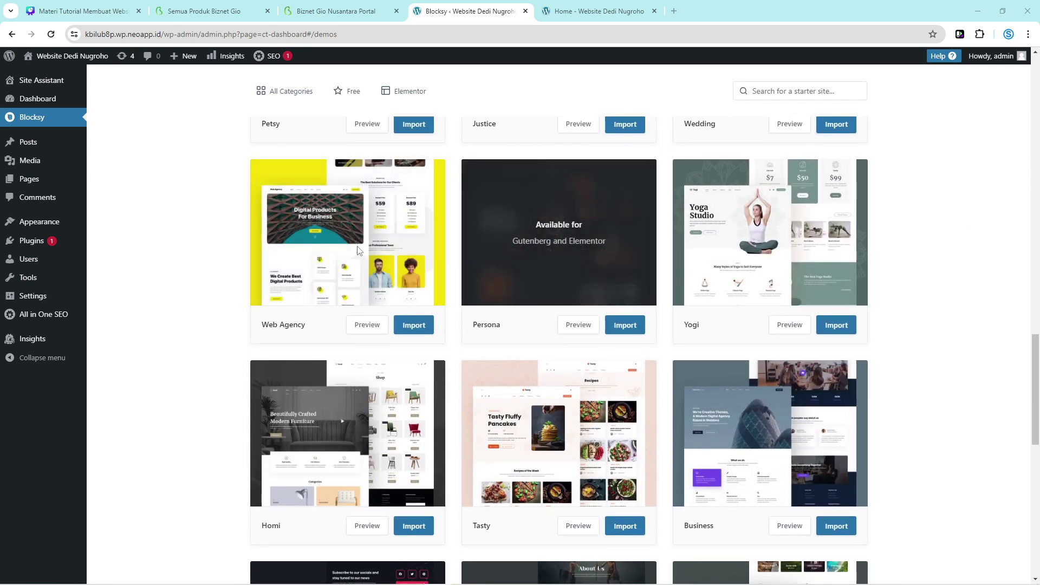
scroll(768, 268, "down", 3)
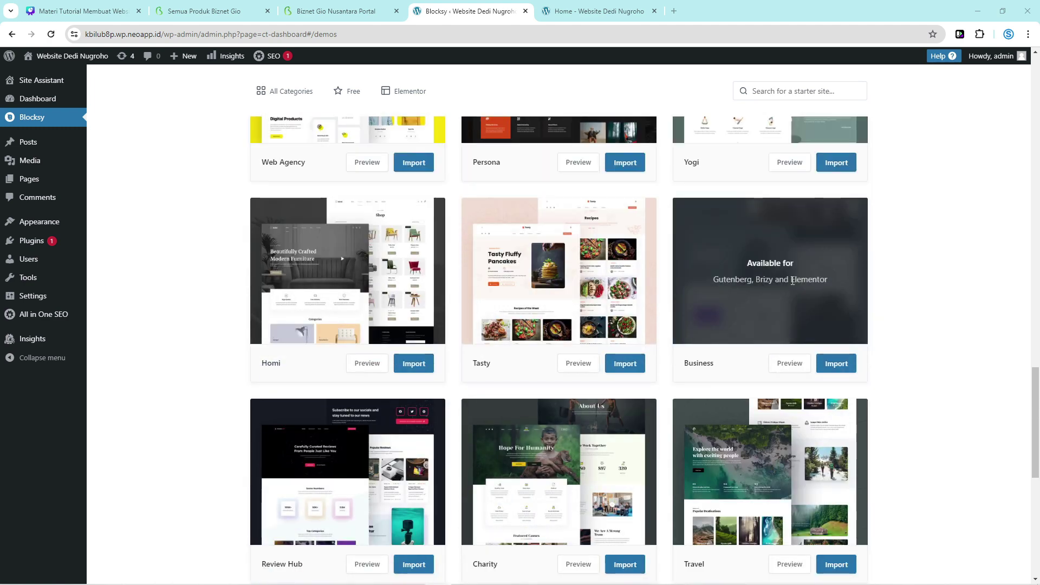
scroll(788, 286, "down", 5)
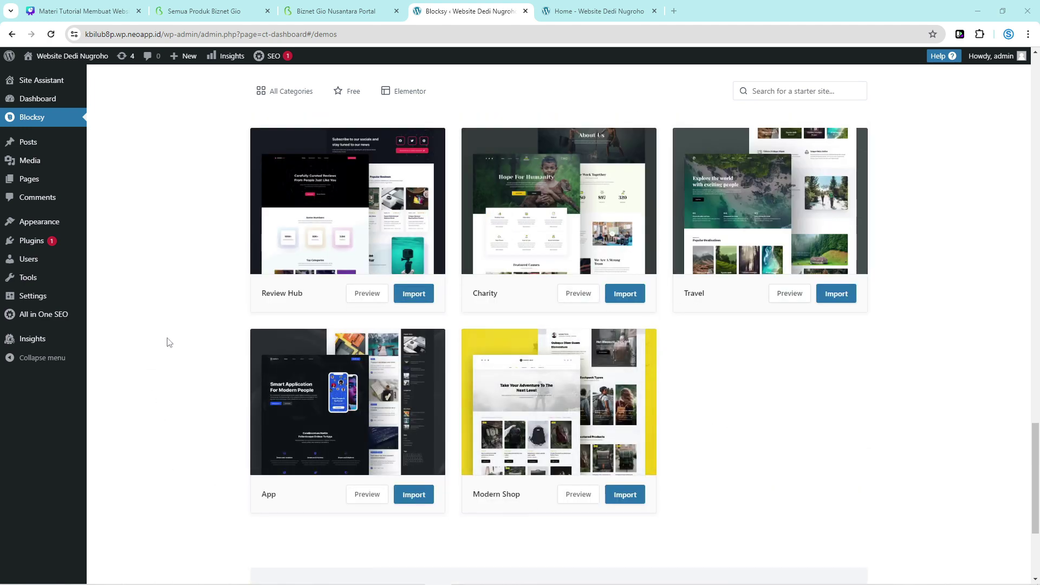
left_click(367, 293)
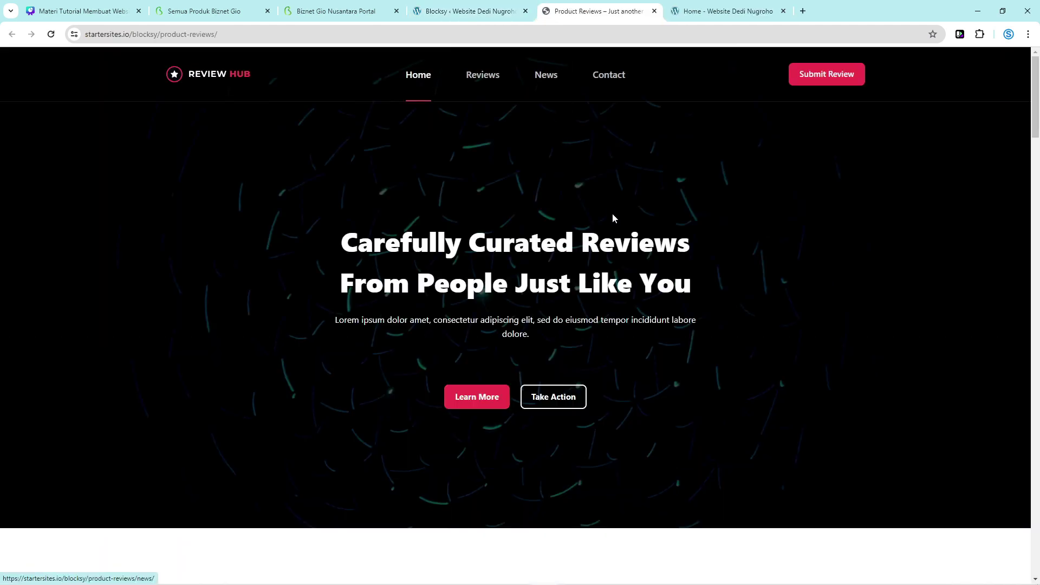
Step: Scroll through the Review Hub demo homepage, then go back to the admin starter site list
scroll(602, 232, "down", 15)
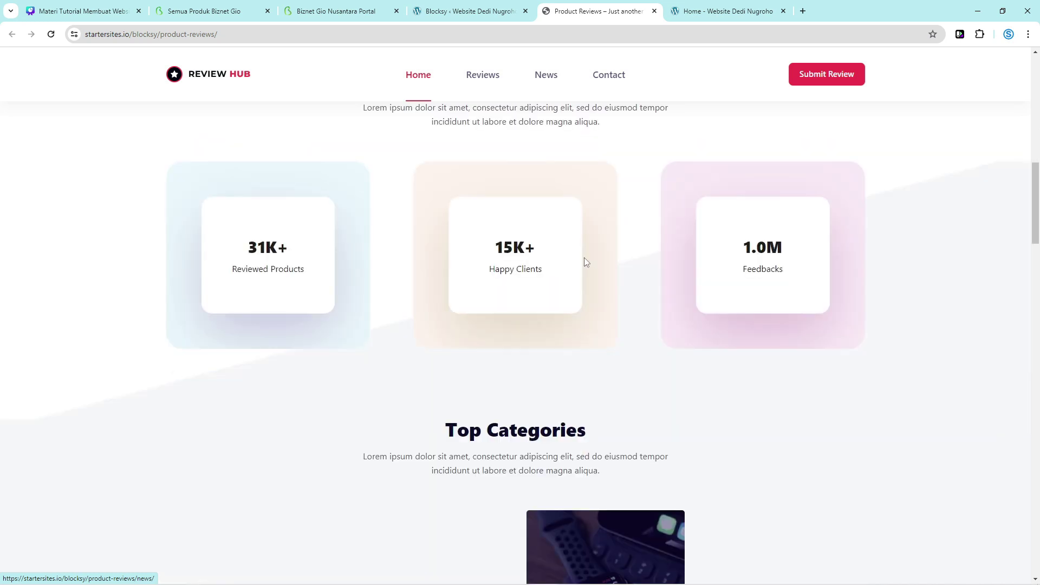
scroll(584, 265, "down", 15)
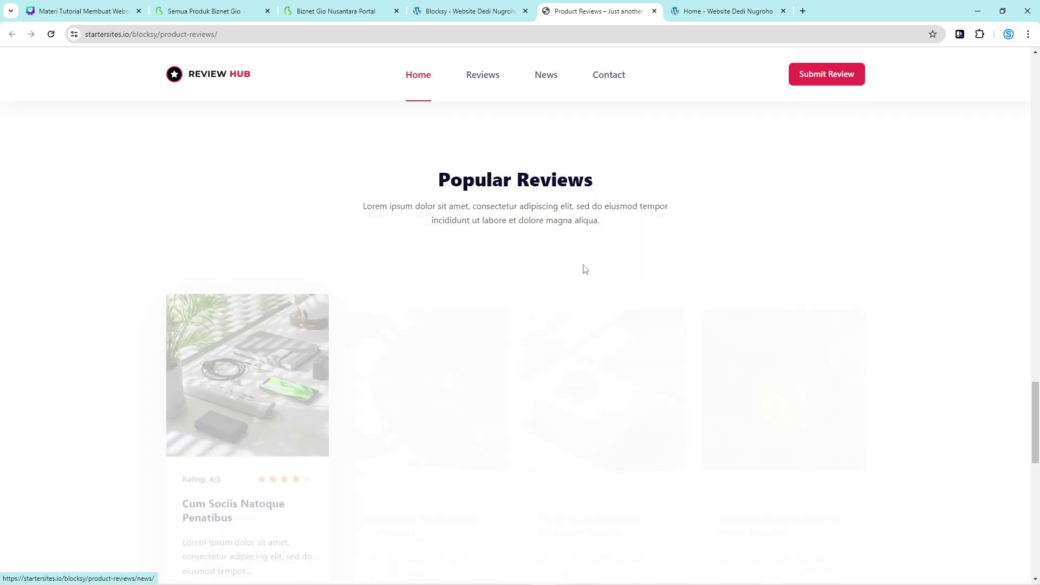
scroll(582, 268, "up", 20)
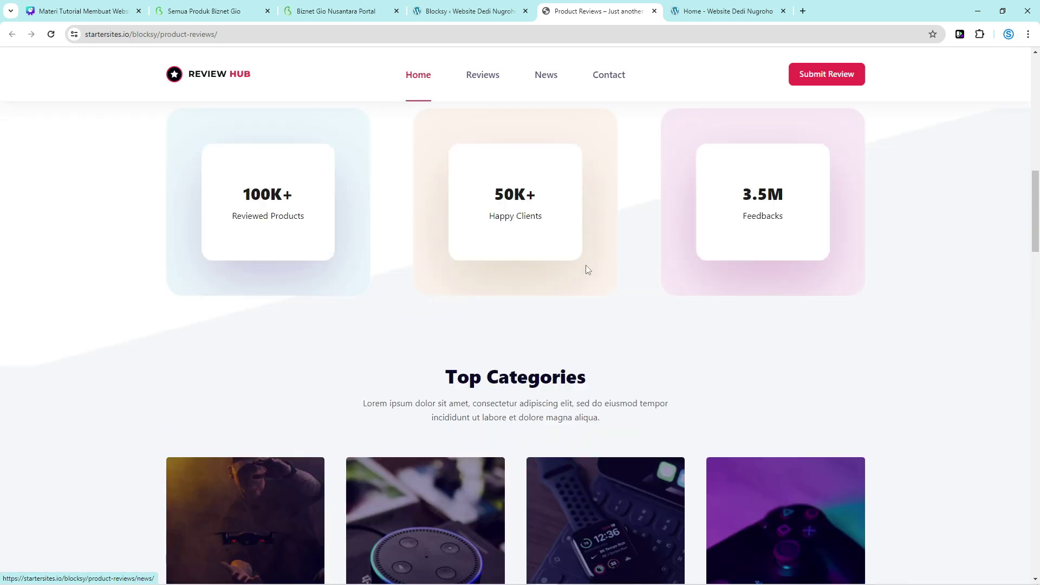
scroll(587, 273, "up", 6)
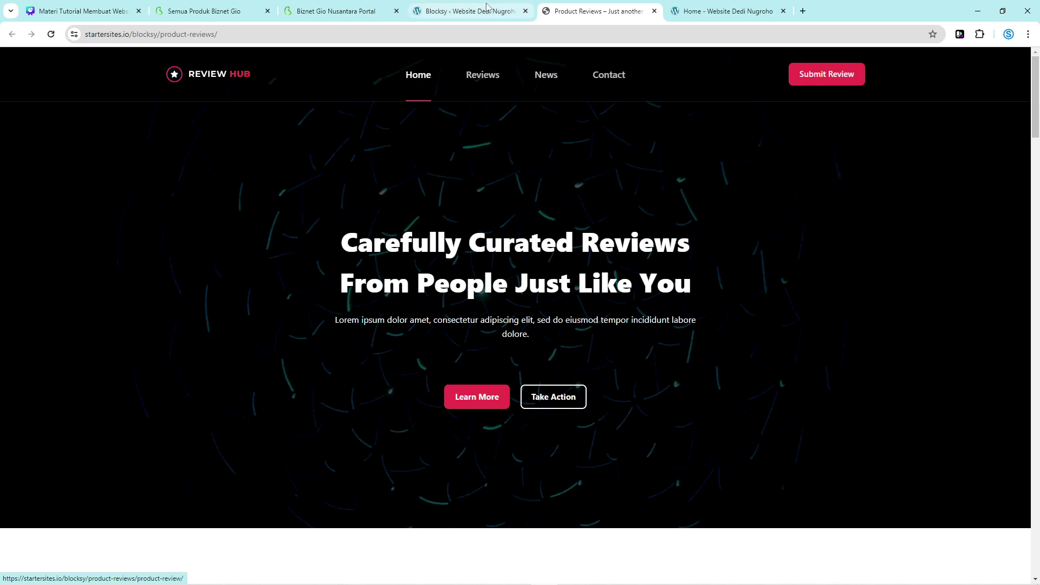
left_click(488, 8)
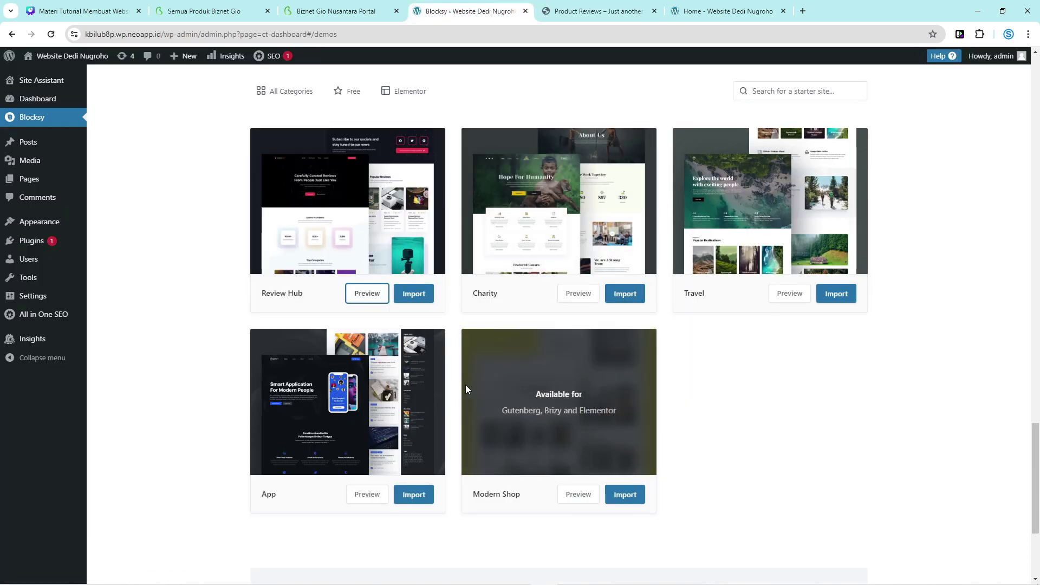
Step: Import Review Hub with child theme and Elementor, including options, widgets, content and clean install
left_click(421, 295)
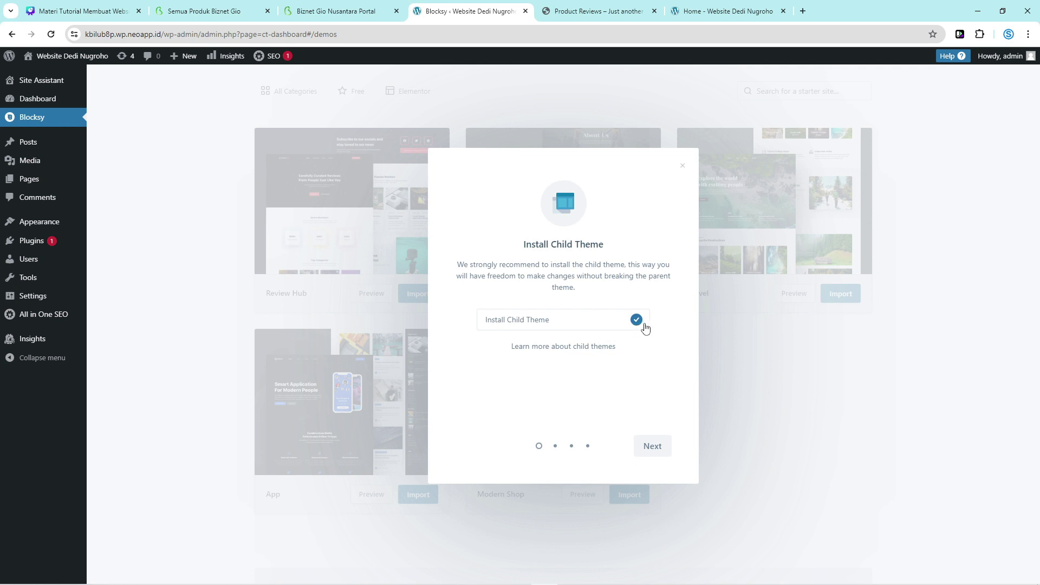
left_click(652, 447)
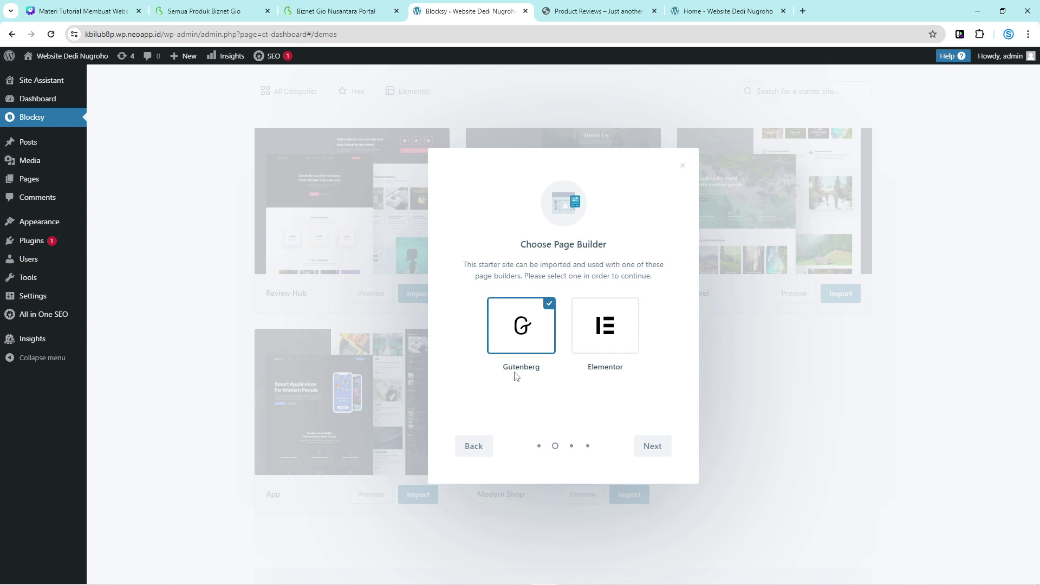
left_click(615, 333)
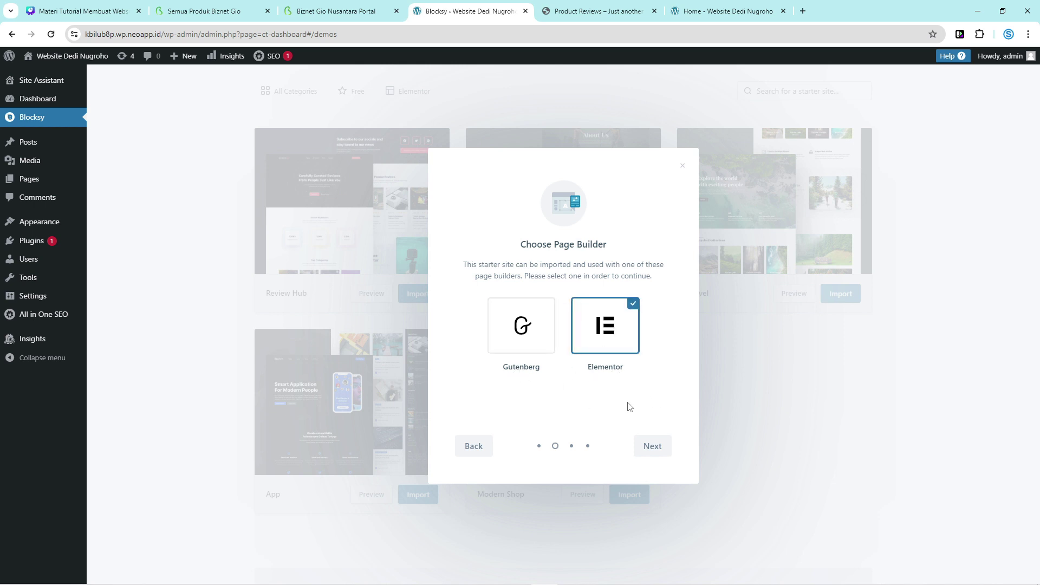
left_click(664, 451)
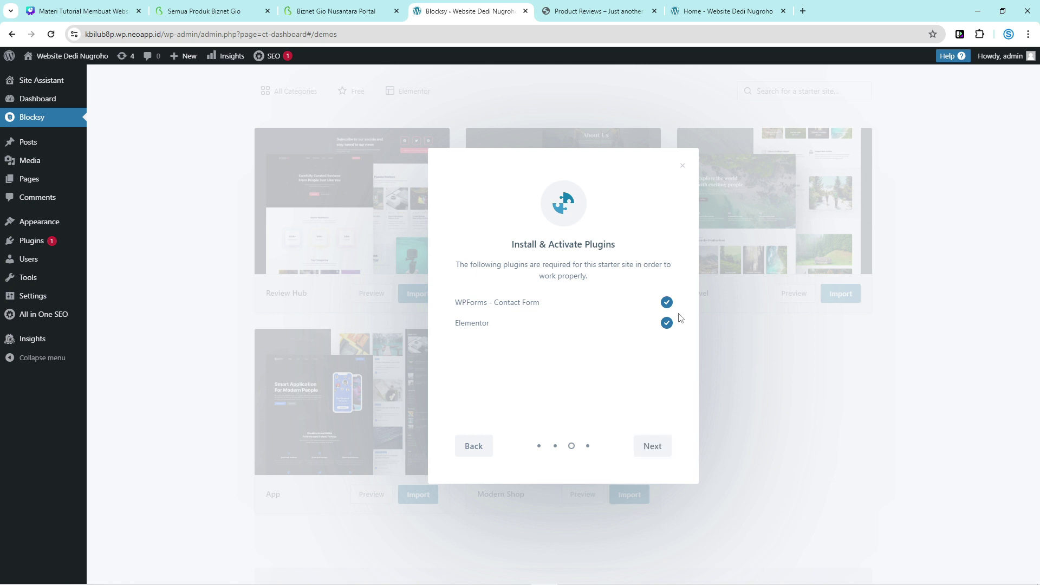
left_click(652, 447)
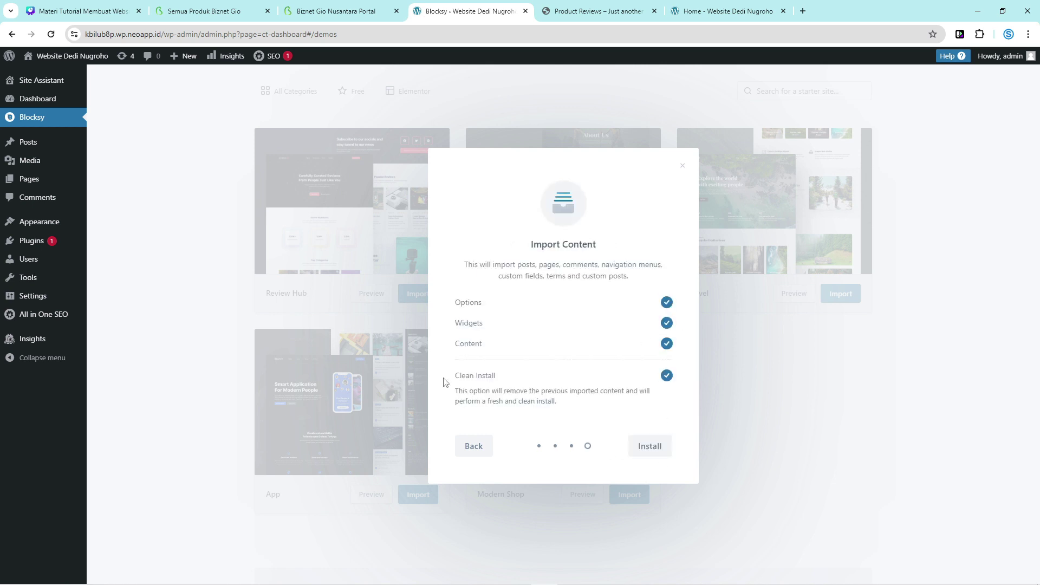
left_click(659, 449)
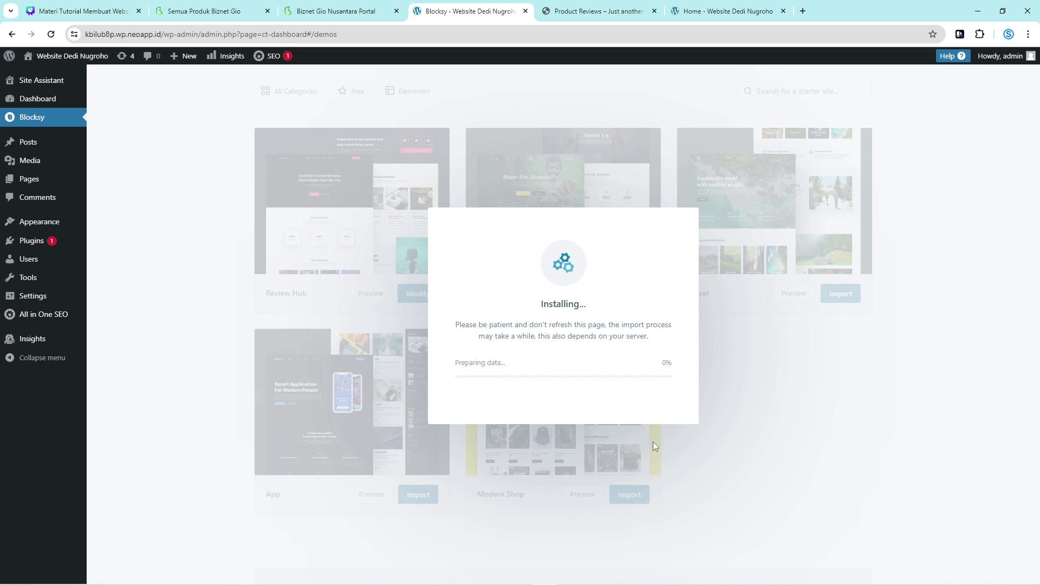
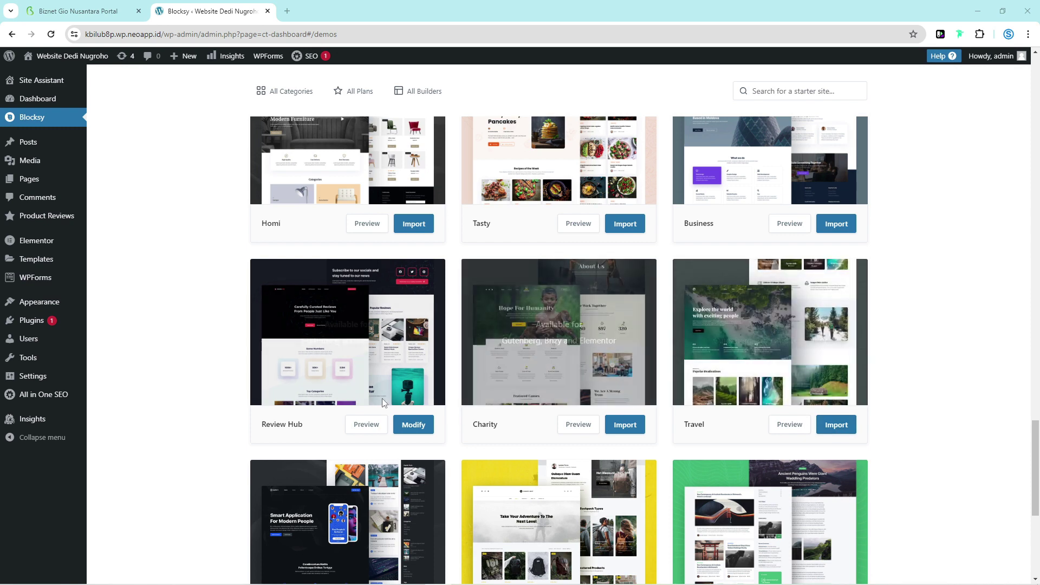
Step: Open the Review Hub live site from the admin bar in a new browser tab
mouse_move(58, 62)
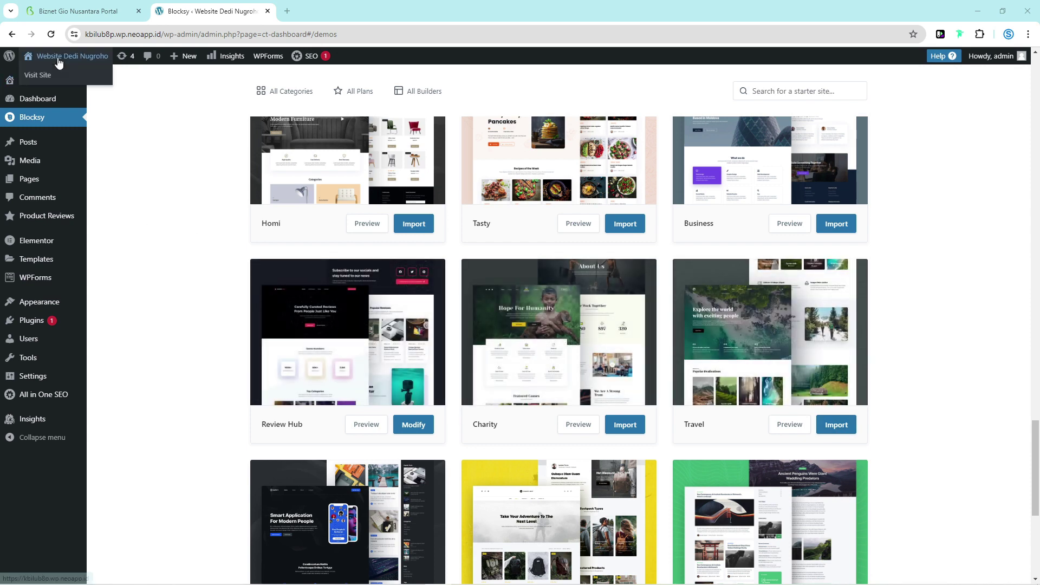
right_click(29, 76)
left_click(50, 87)
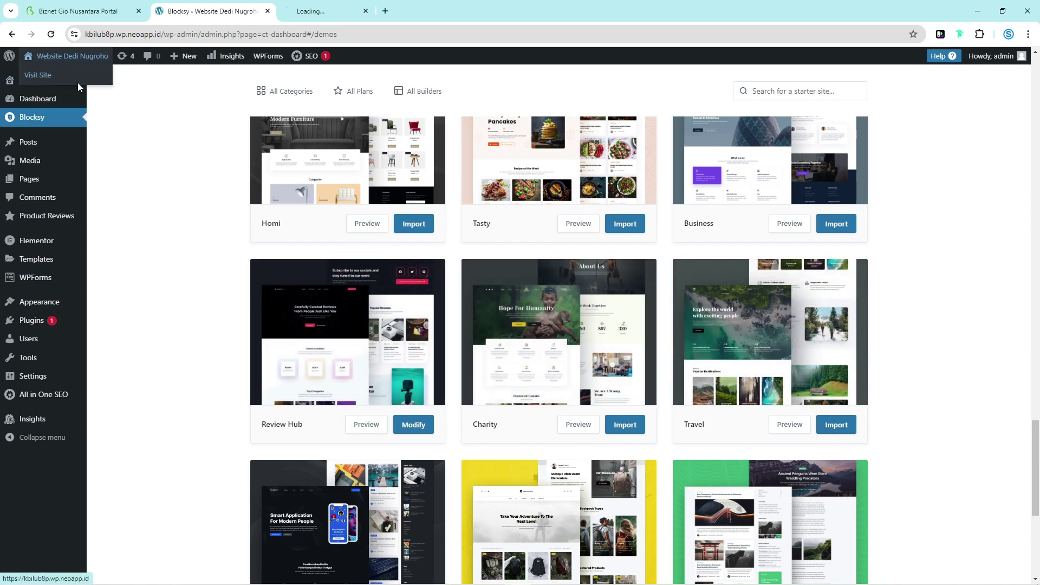
left_click(311, 11)
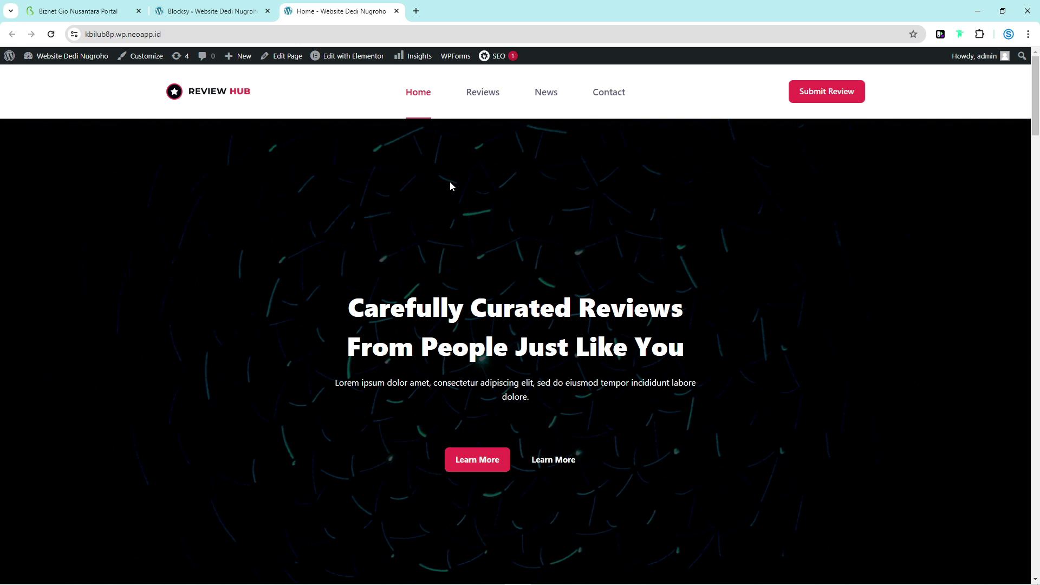
Step: Scroll the Review Hub home page down to the trusted companies section
scroll(484, 206, "down", 2)
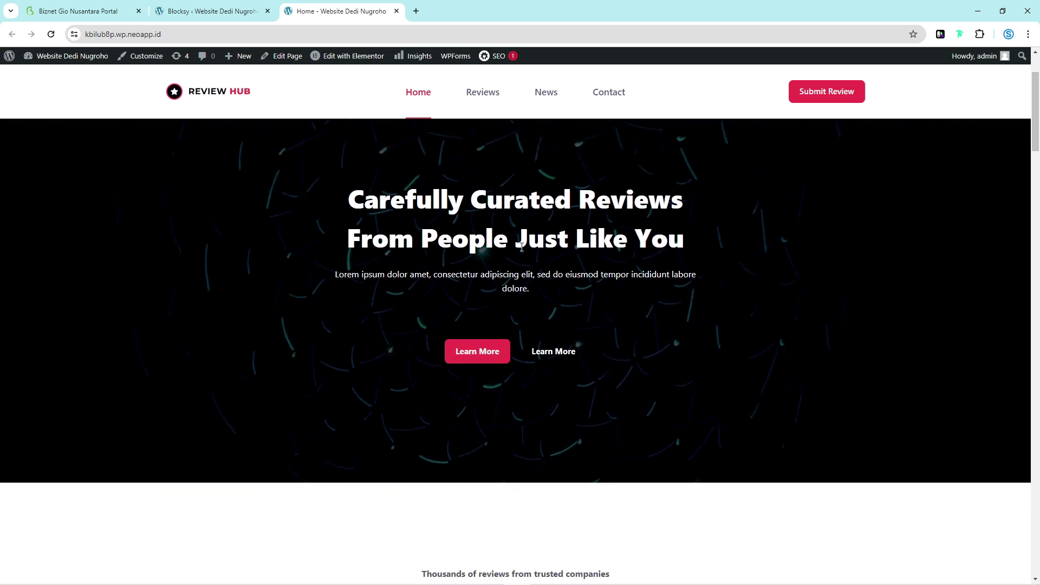
scroll(566, 168, "up", 2)
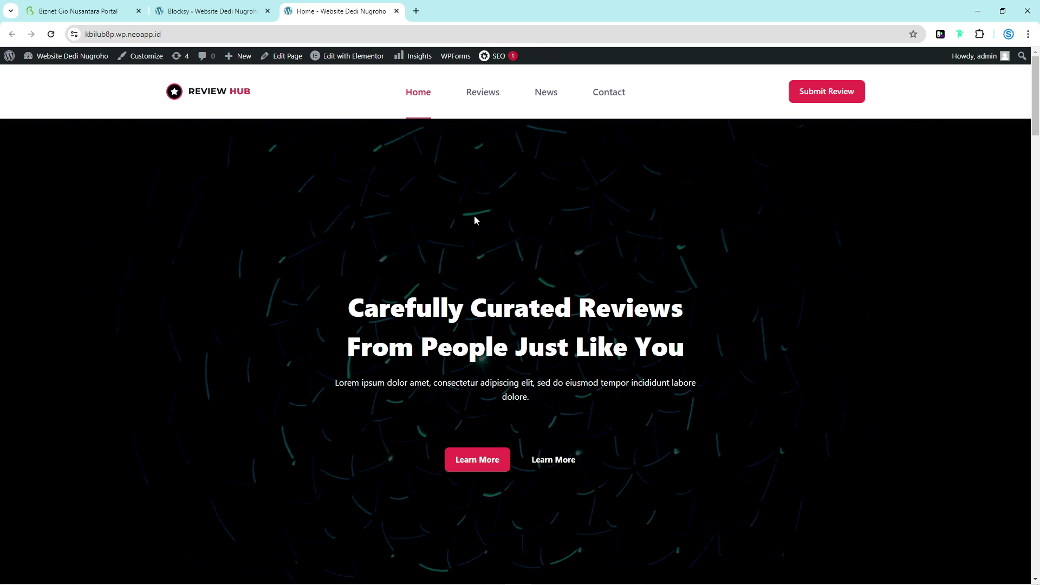
left_click(207, 11)
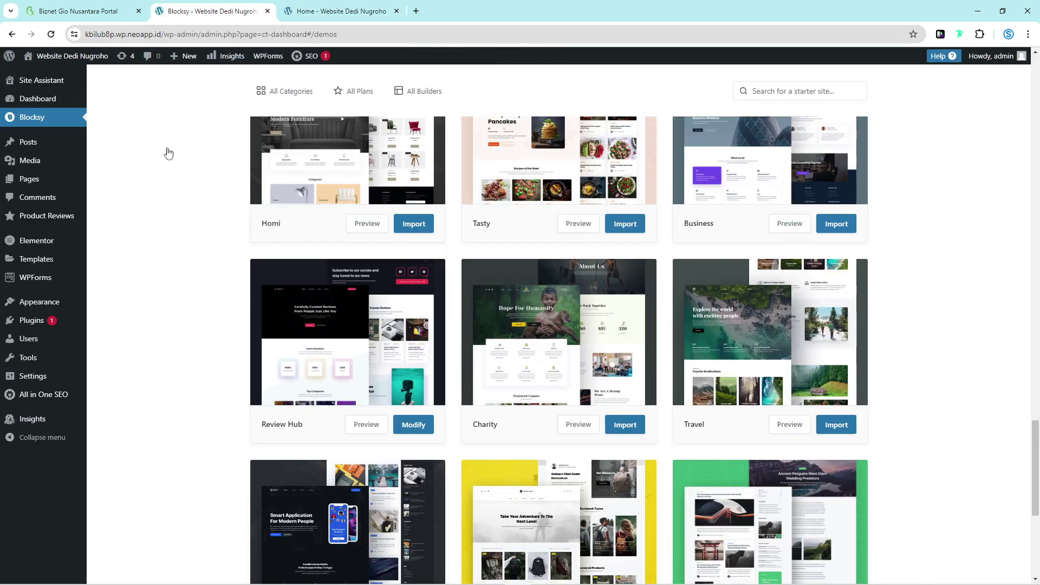
left_click(331, 11)
scroll(531, 305, "up", 3)
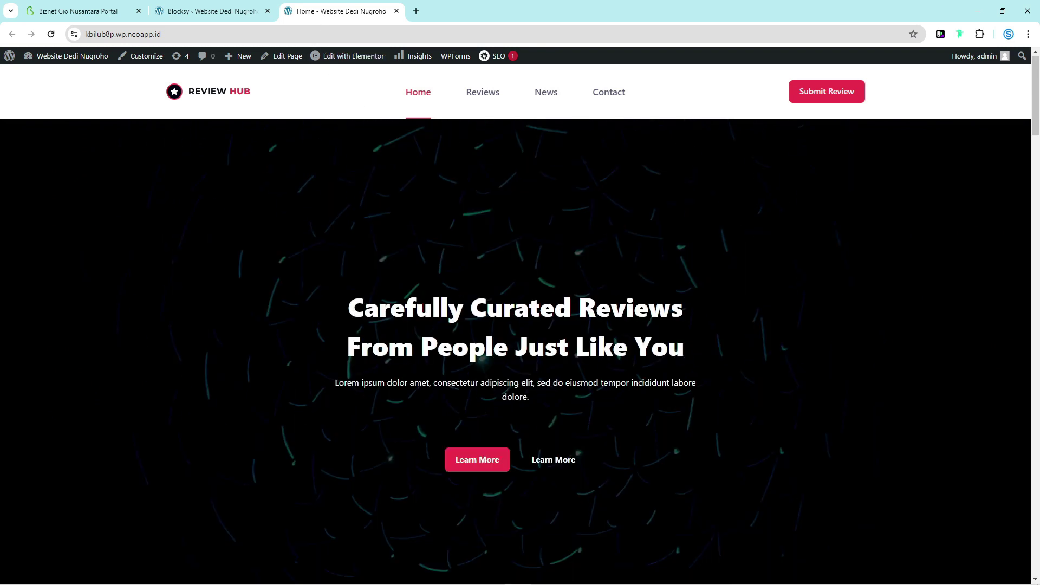
scroll(564, 312, "down", 2)
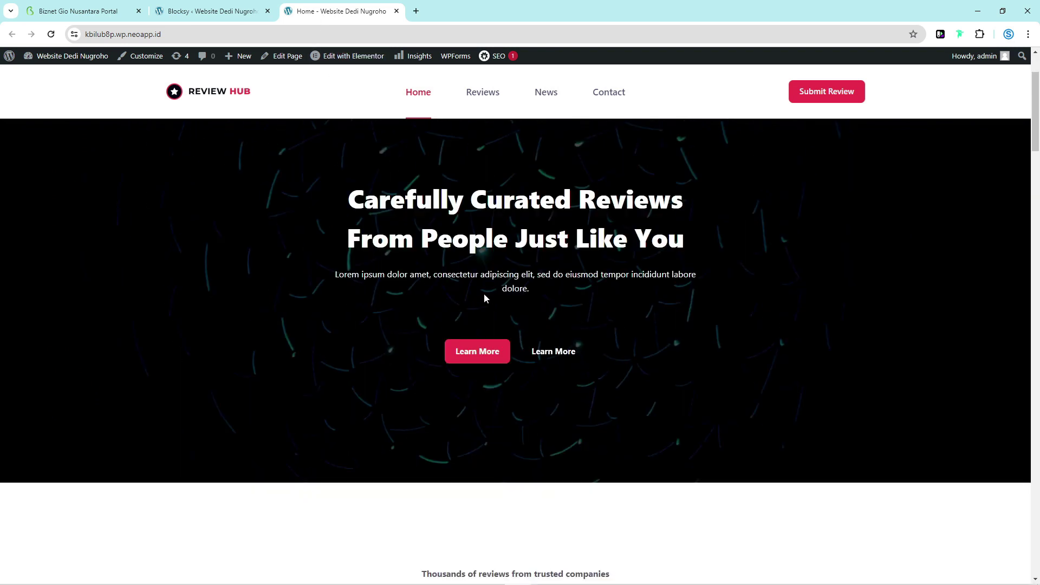
scroll(541, 295, "down", 1)
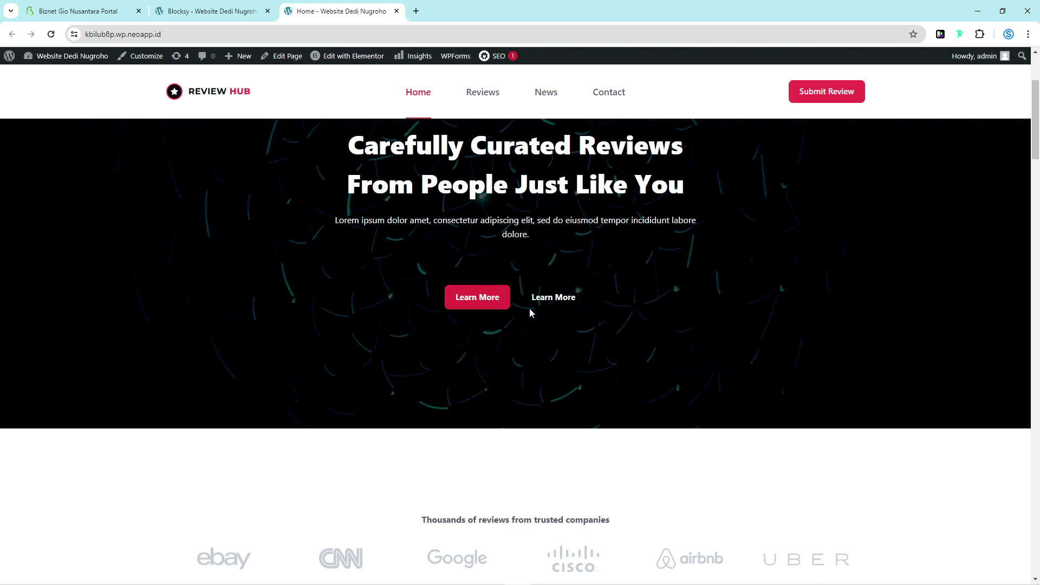
scroll(529, 328, "down", 1)
scroll(525, 330, "down", 3)
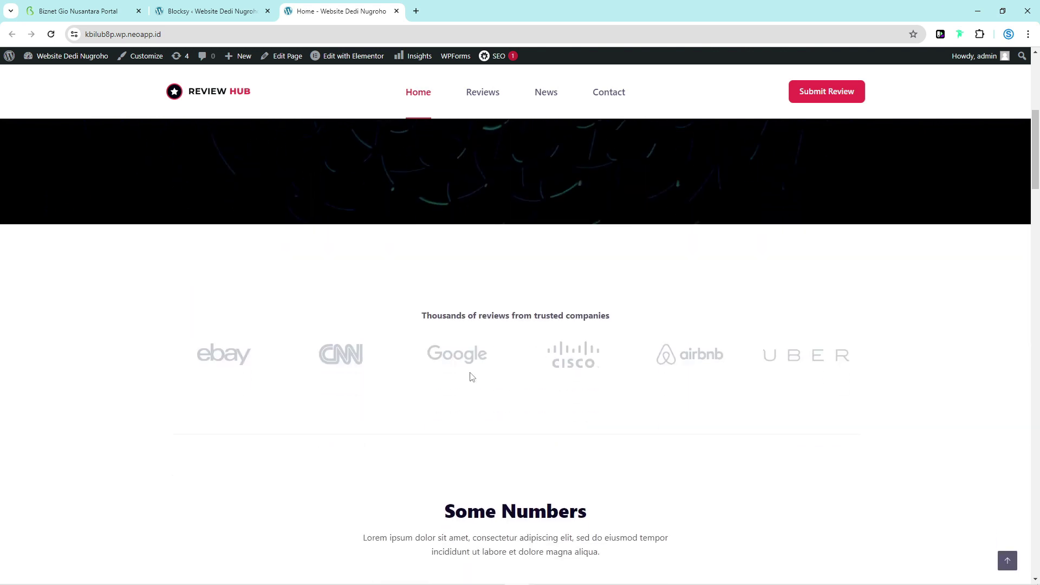
Step: Highlight the 'Thousands of reviews from trusted companies' heading text
left_click_drag(440, 301, 621, 310)
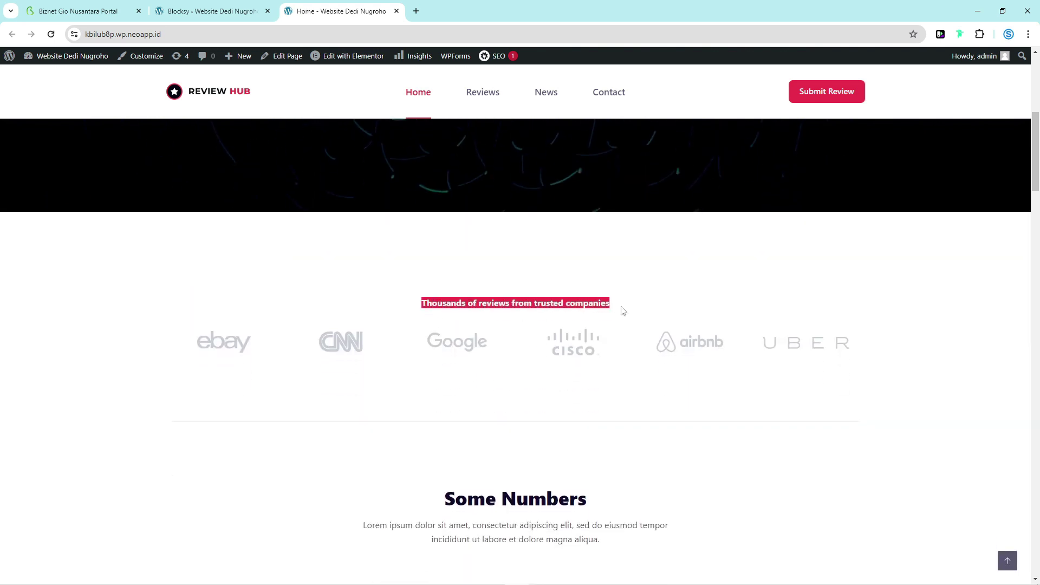
left_click(432, 305)
left_click_drag(422, 307, 617, 300)
left_click(567, 301)
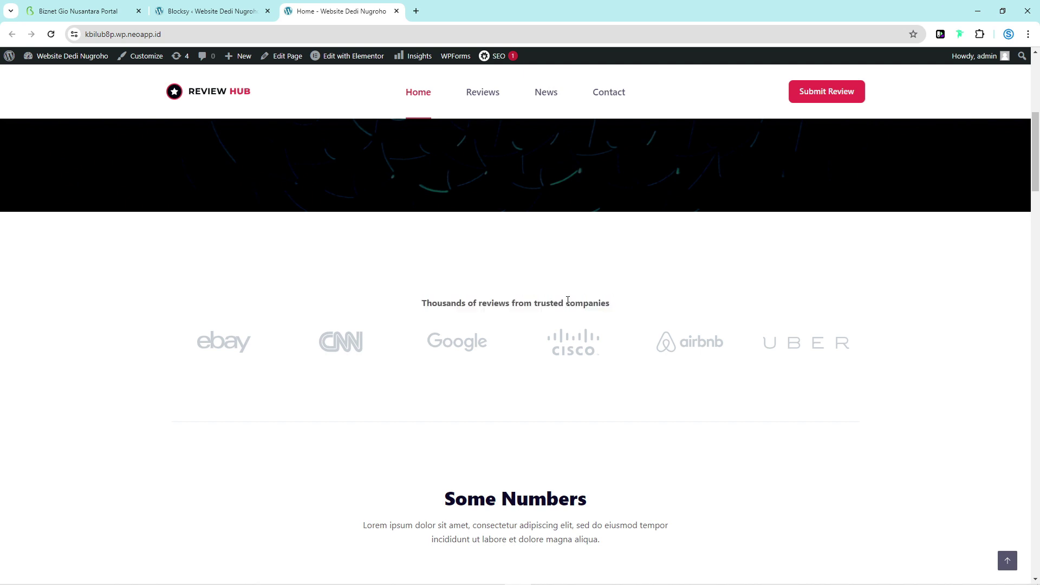
left_click_drag(527, 305, 610, 307)
left_click(524, 298)
left_click_drag(449, 307, 594, 314)
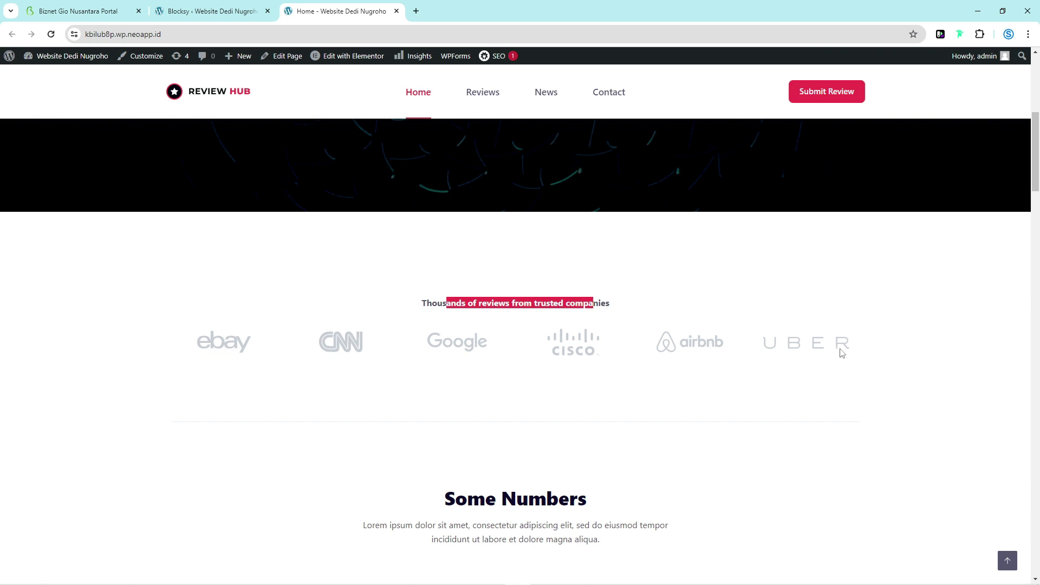
scroll(596, 356, "down", 6)
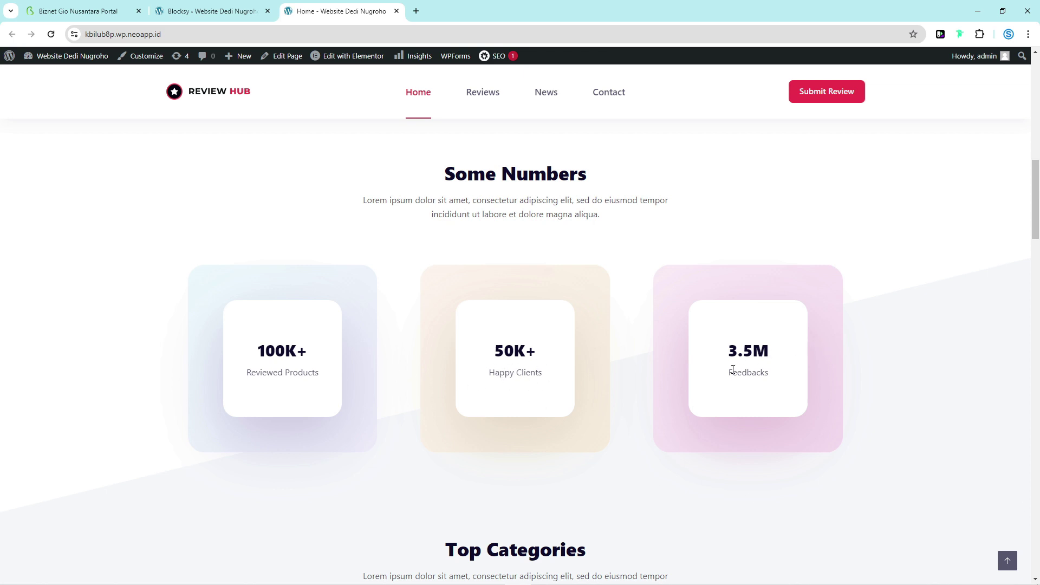
scroll(625, 354, "down", 2)
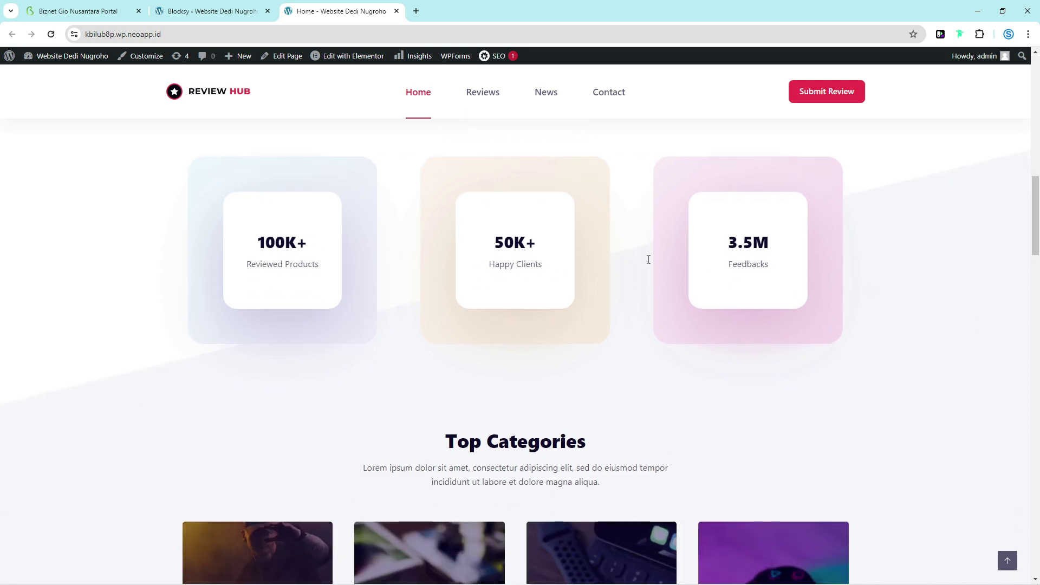
scroll(415, 273, "down", 1)
scroll(233, 279, "up", 2)
scroll(742, 261, "down", 4)
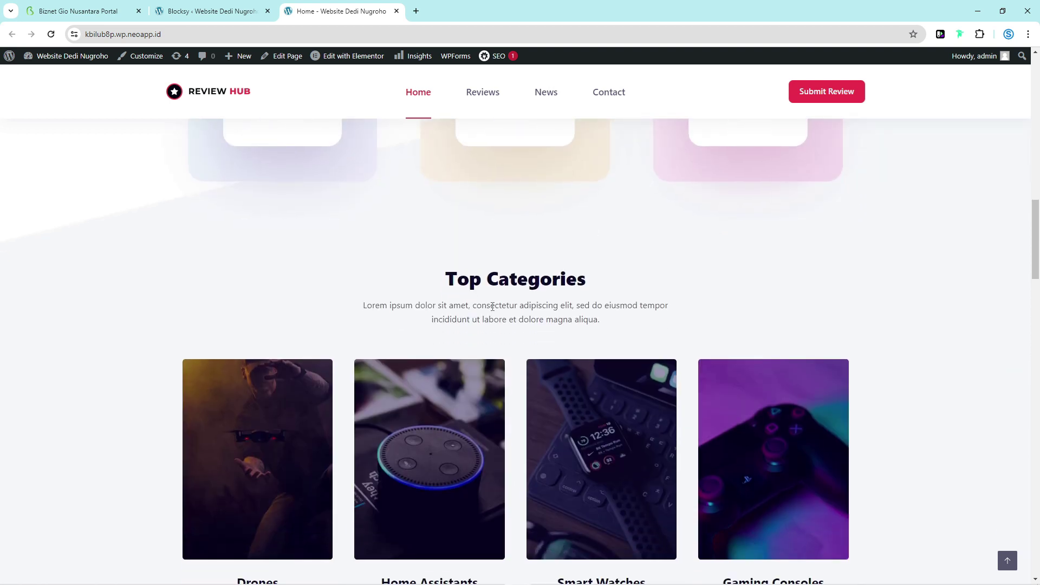
scroll(492, 306, "down", 15)
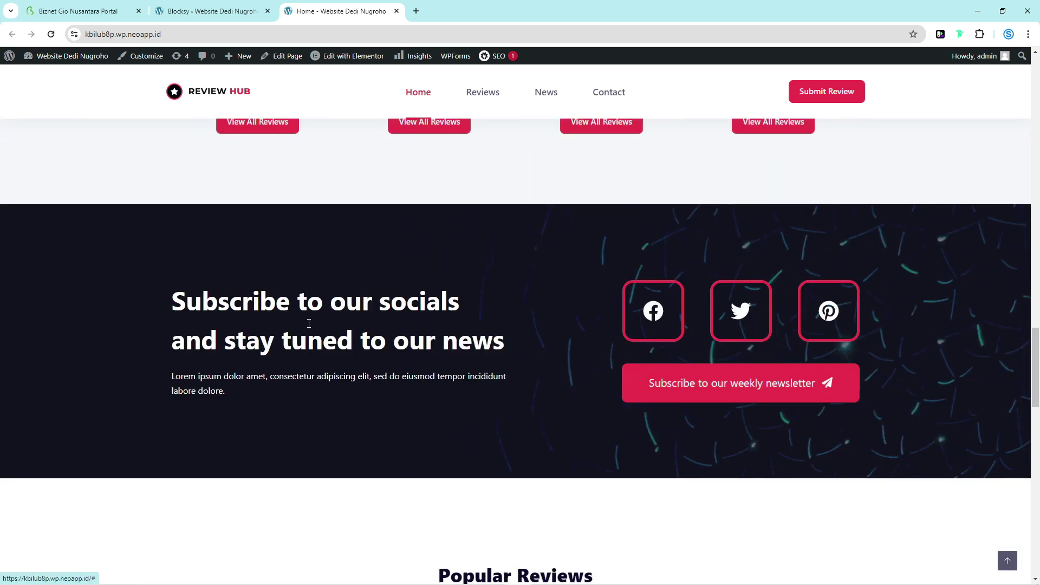
scroll(566, 283, "down", 2)
scroll(541, 254, "down", 5)
scroll(697, 242, "up", 5)
scroll(701, 233, "down", 6)
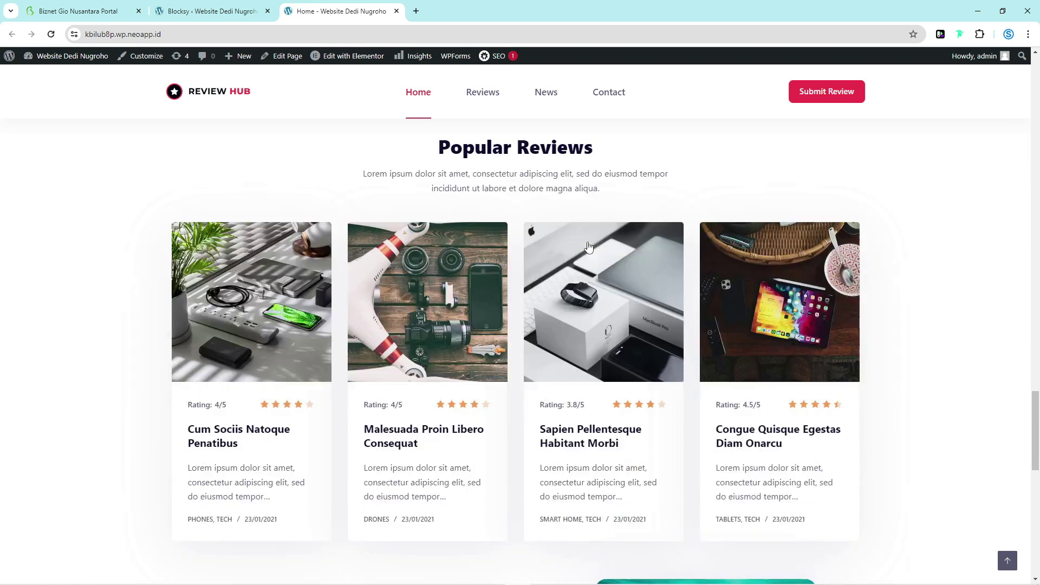
scroll(589, 247, "up", 1)
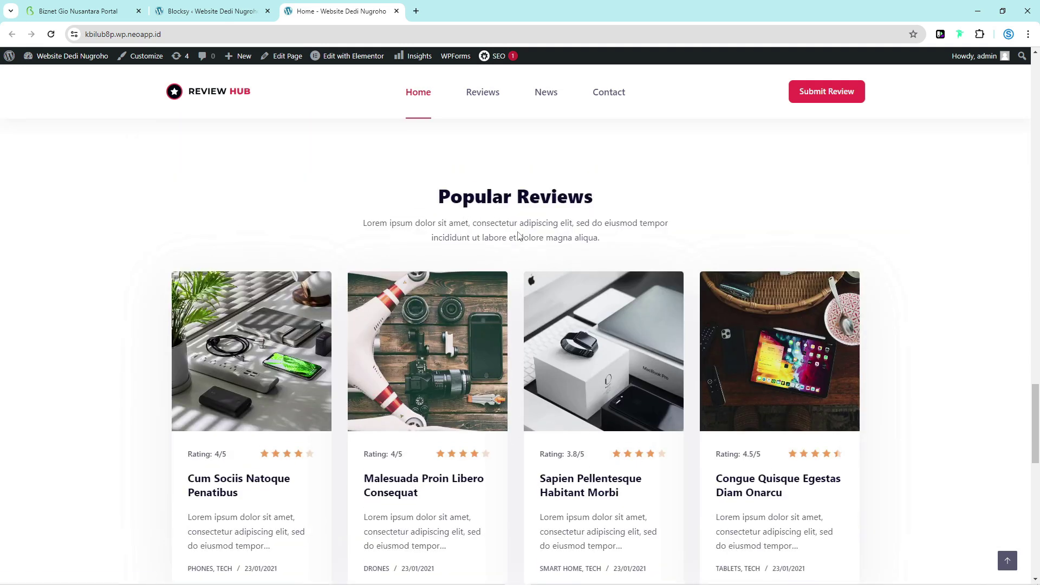
scroll(519, 237, "down", 3)
scroll(704, 255, "down", 4)
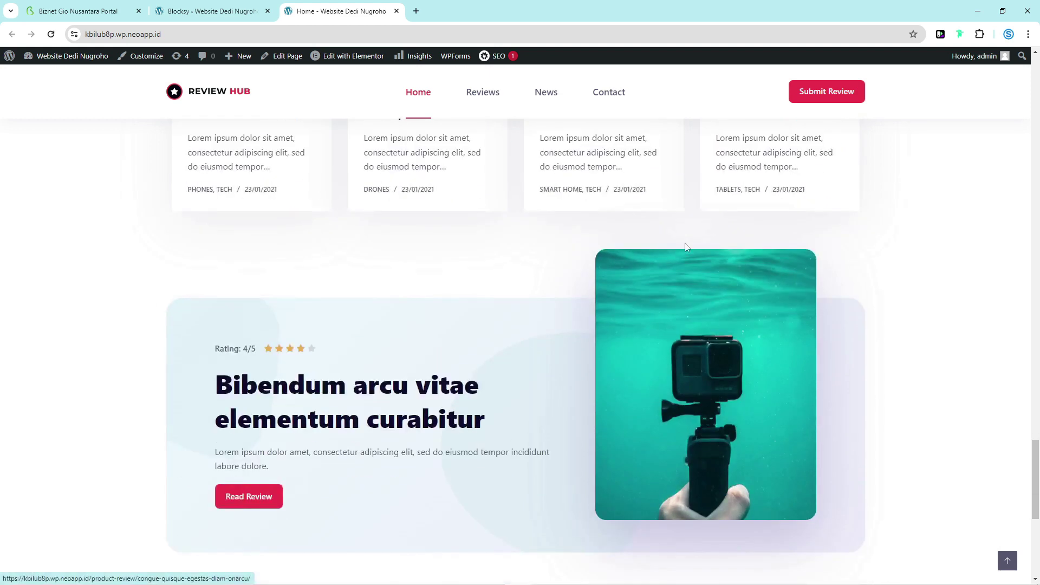
scroll(686, 247, "down", 7)
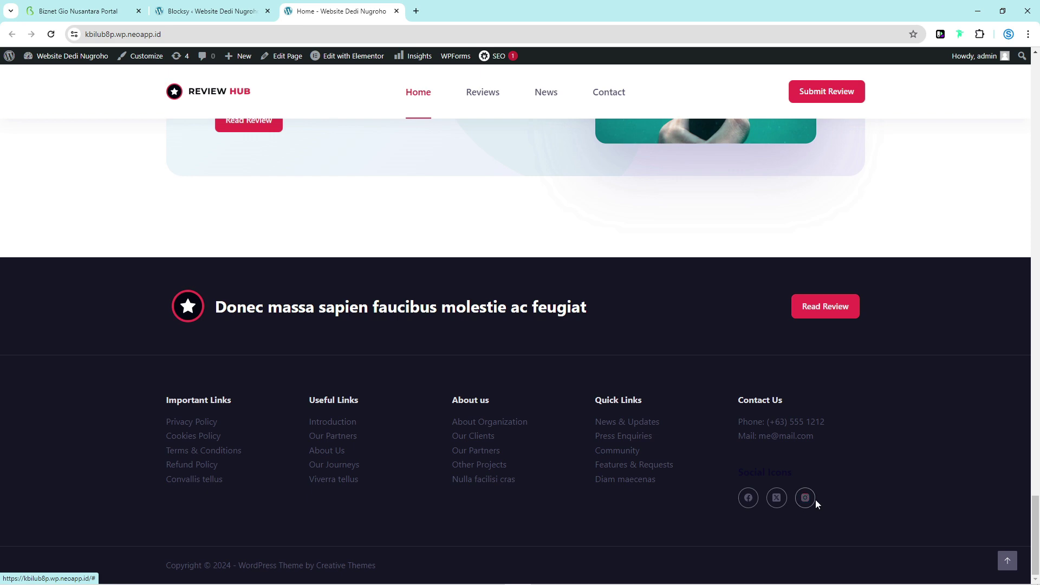
scroll(605, 421, "up", 20)
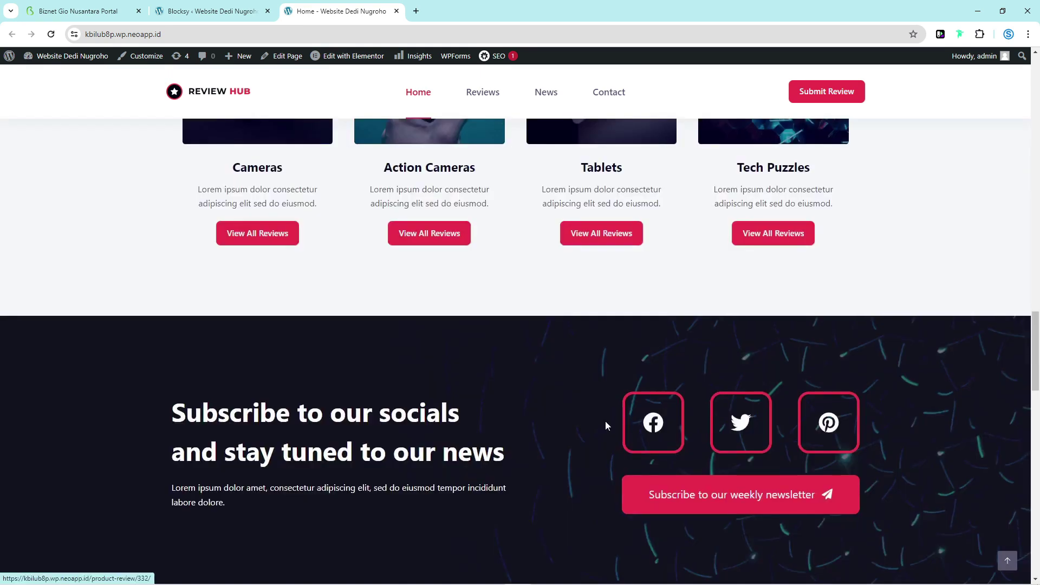
scroll(583, 320, "up", 6)
scroll(706, 408, "down", 2)
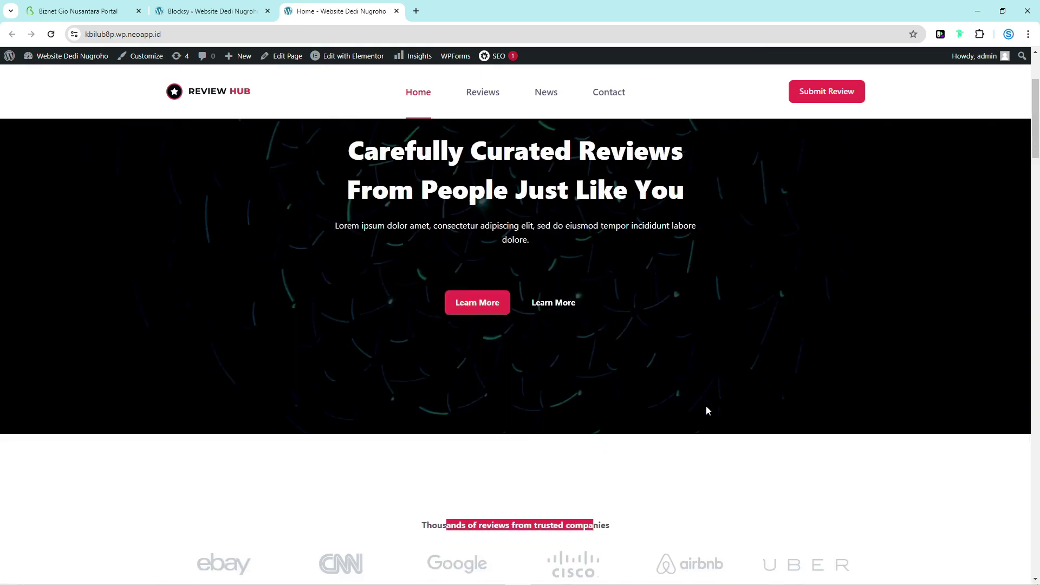
scroll(464, 340, "up", 4)
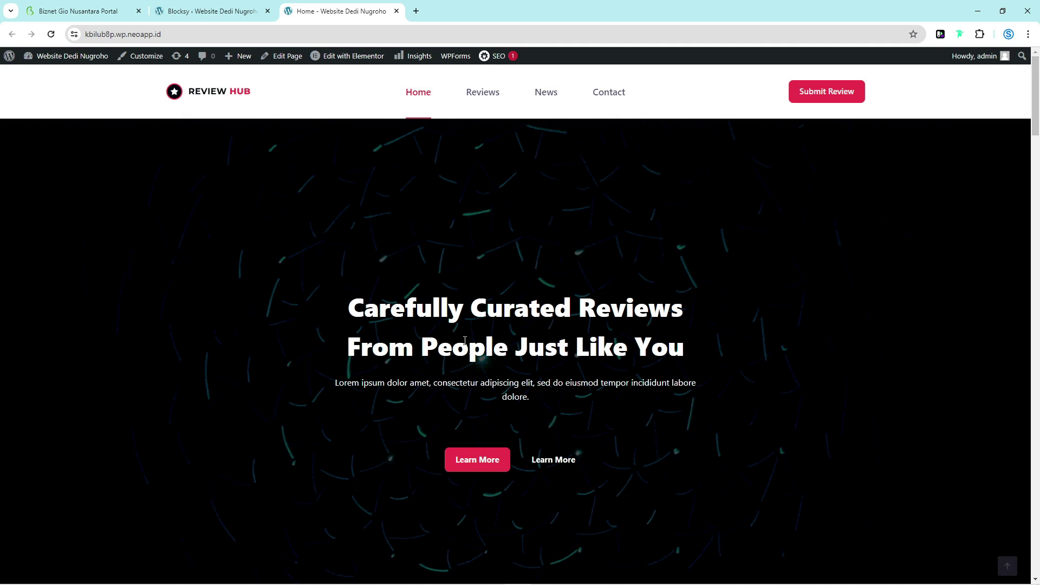
Step: Browse the Review Hub Product Reviews and News pages
left_click(472, 107)
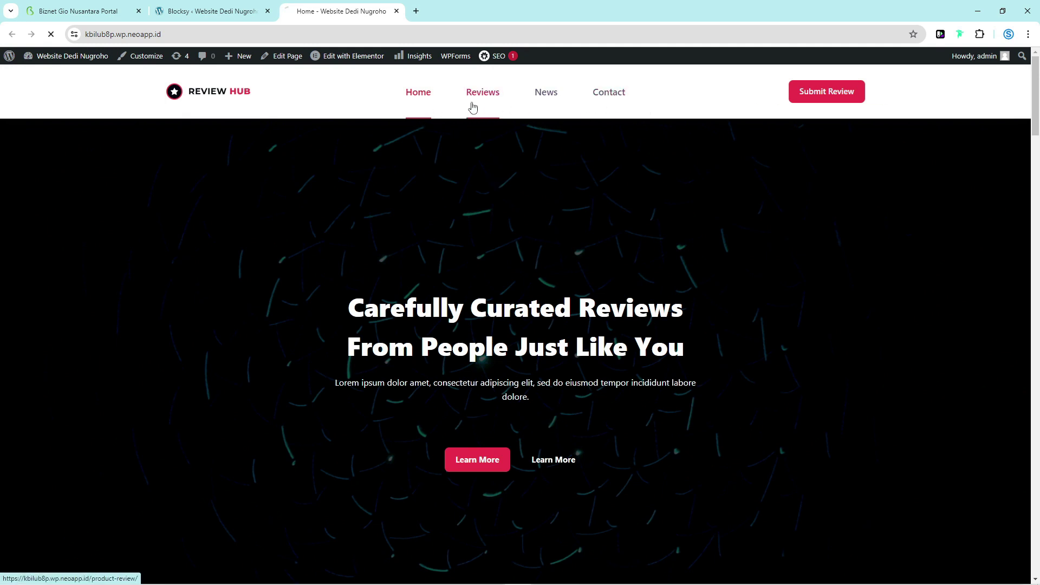
scroll(496, 136, "down", 4)
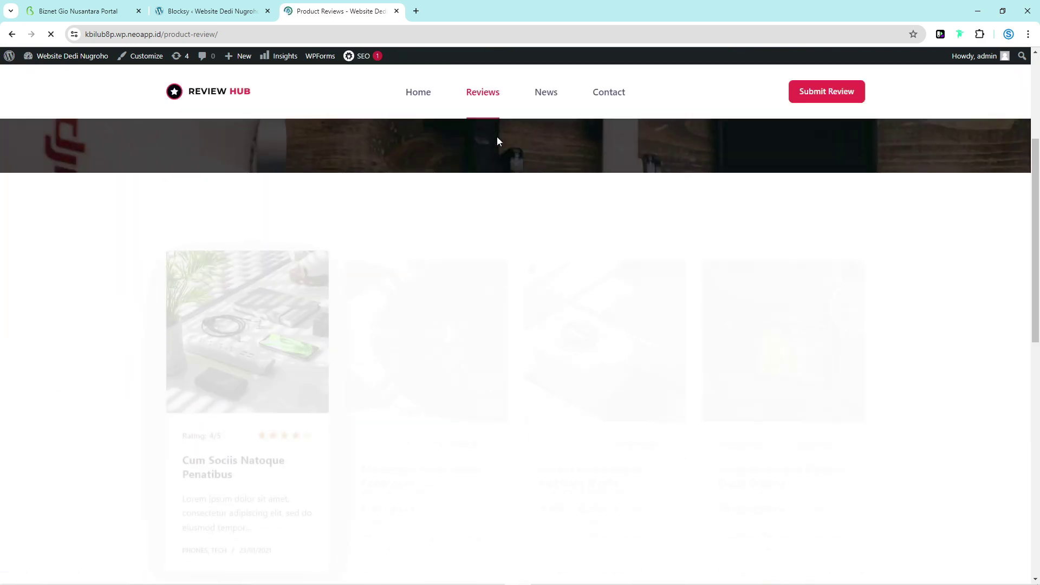
scroll(564, 320, "down", 4)
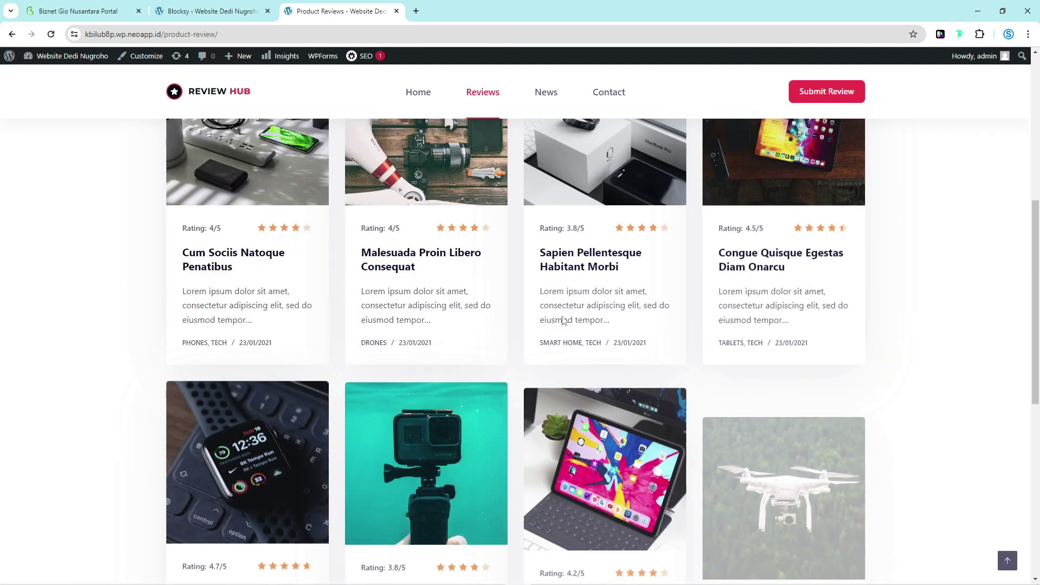
scroll(563, 320, "up", 6)
left_click(545, 95)
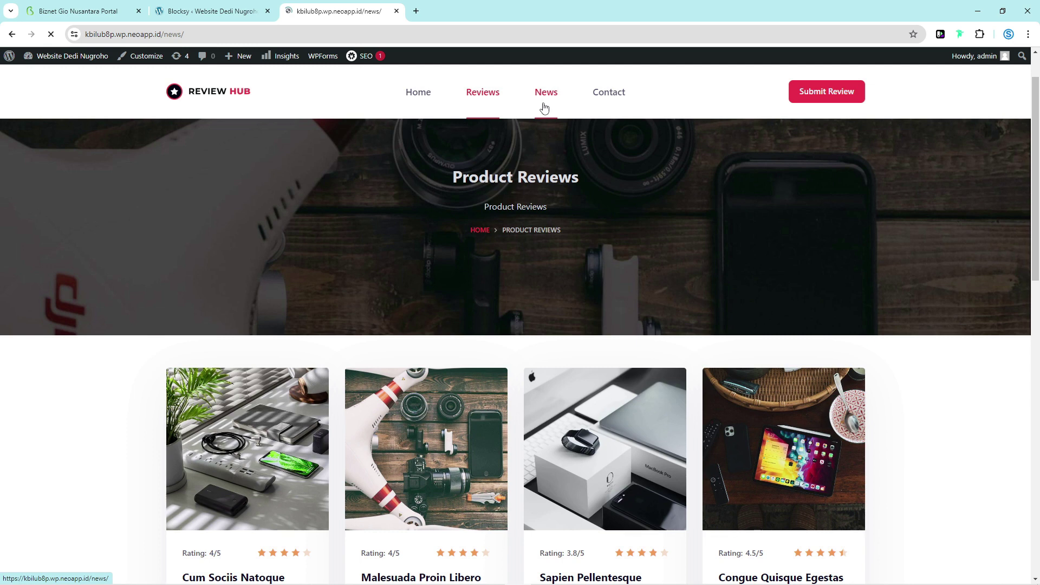
scroll(382, 185, "down", 20)
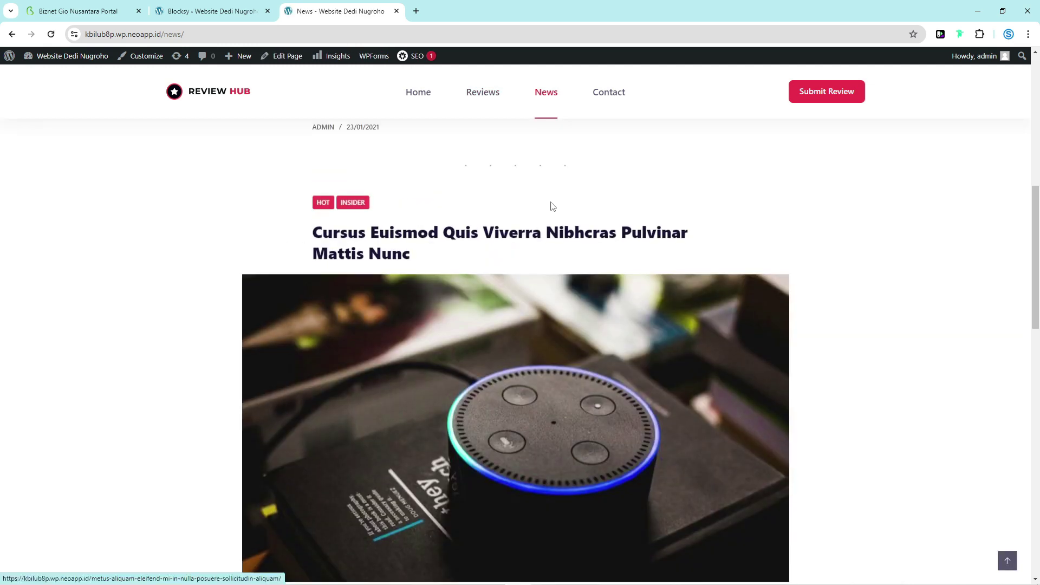
scroll(487, 216, "up", 20)
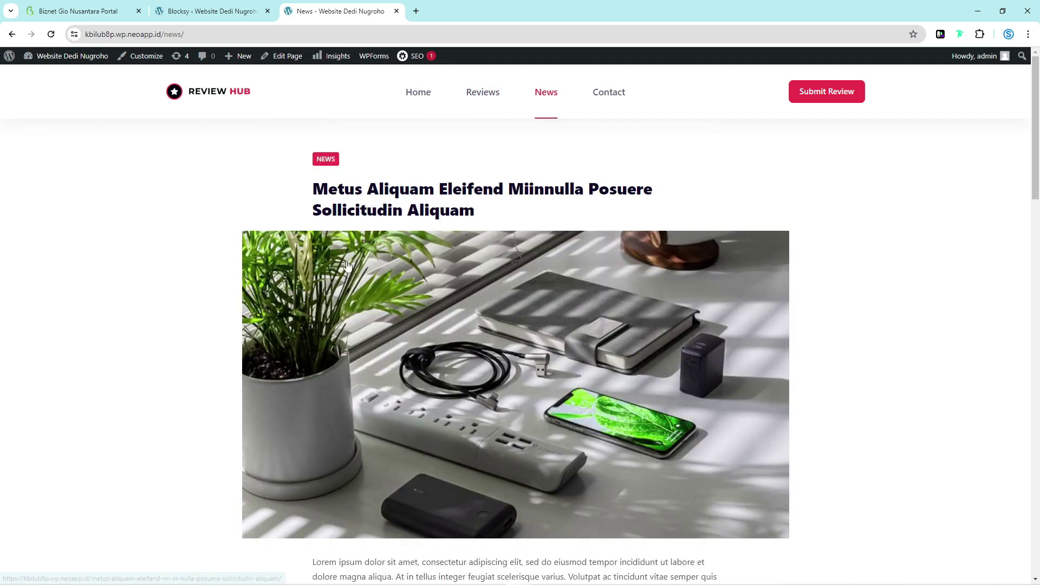
Step: Scroll through the Contact page's info cards and 'Send us your Feedback' form
left_click(601, 100)
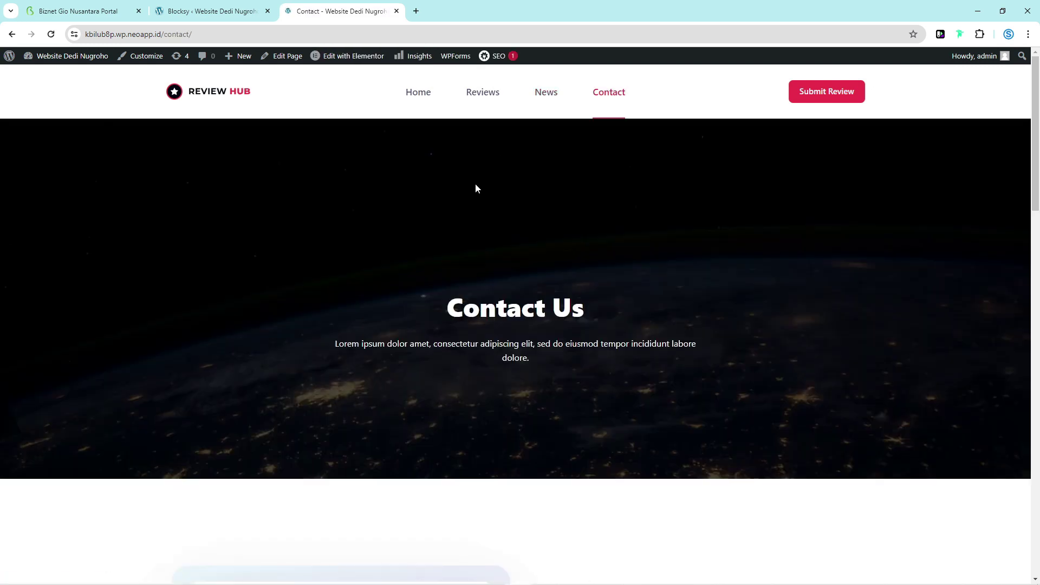
scroll(541, 283, "down", 7)
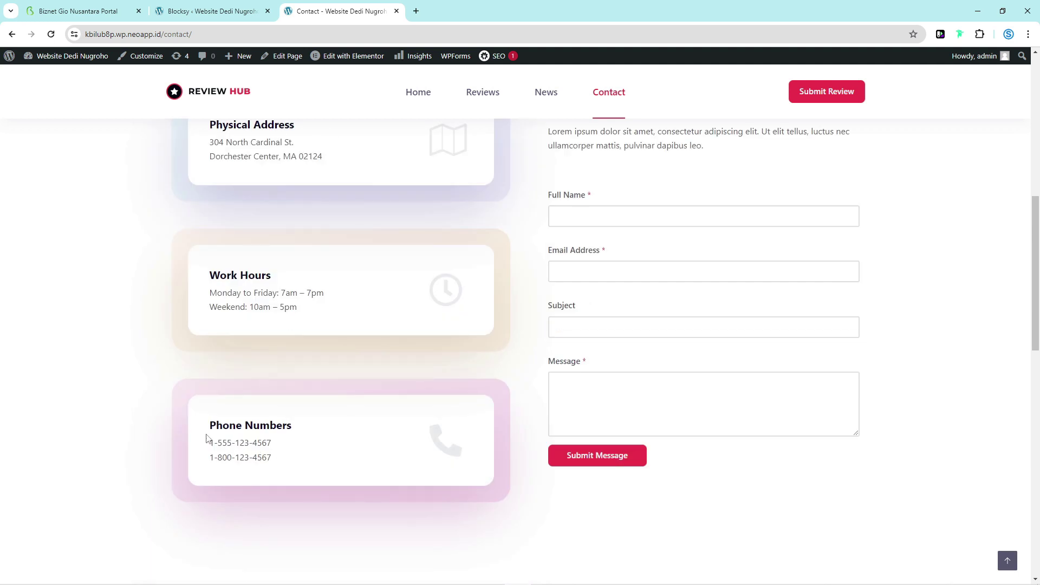
scroll(638, 269, "up", 2)
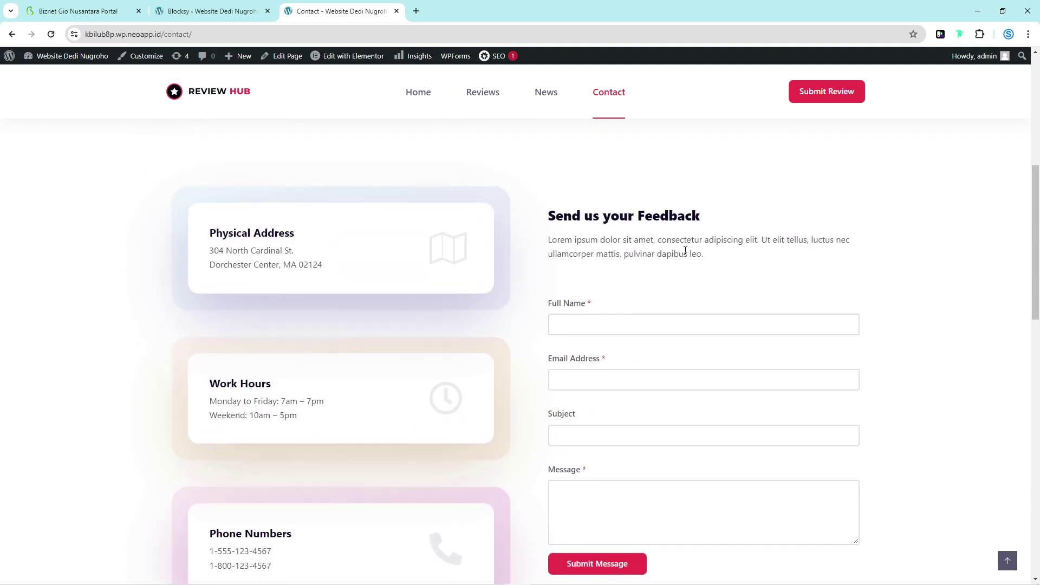
scroll(681, 379, "down", 2)
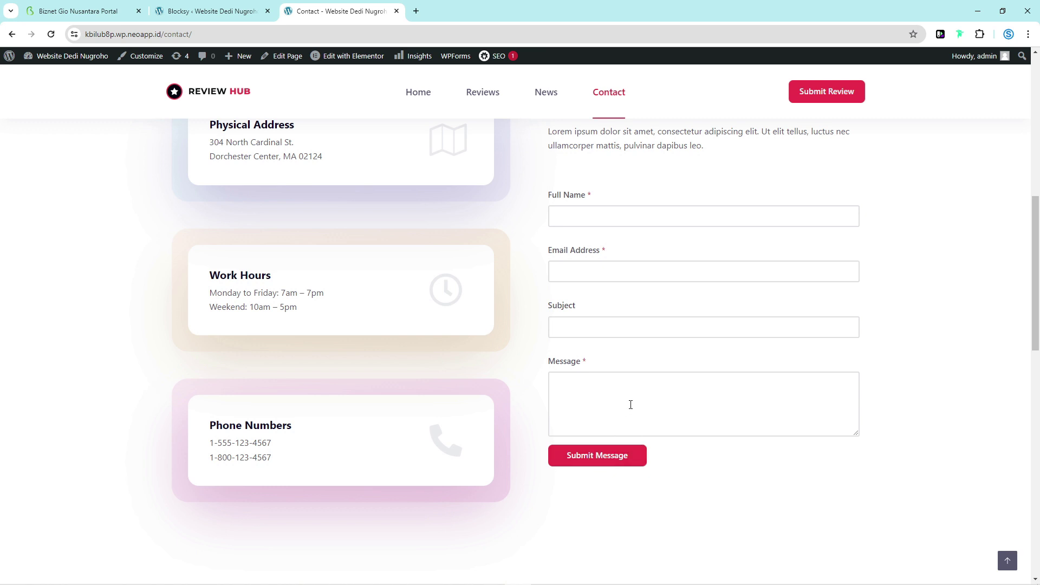
Step: Glance at the Blocksy admin tab, then return to the Review Hub home page
left_click(192, 9)
left_click(340, 12)
left_click(233, 6)
left_click(340, 11)
scroll(420, 106, "up", 7)
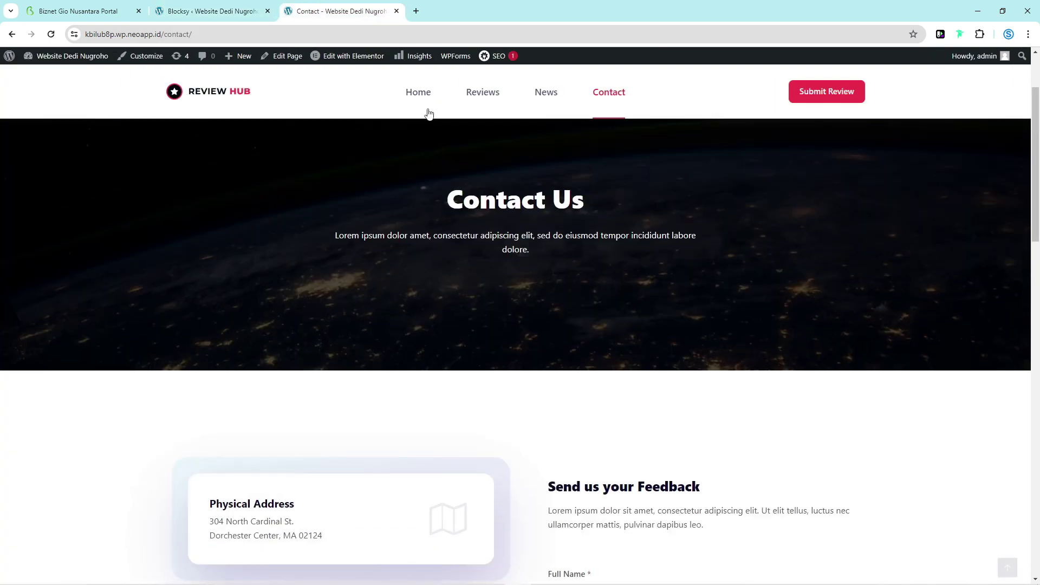
left_click(418, 92)
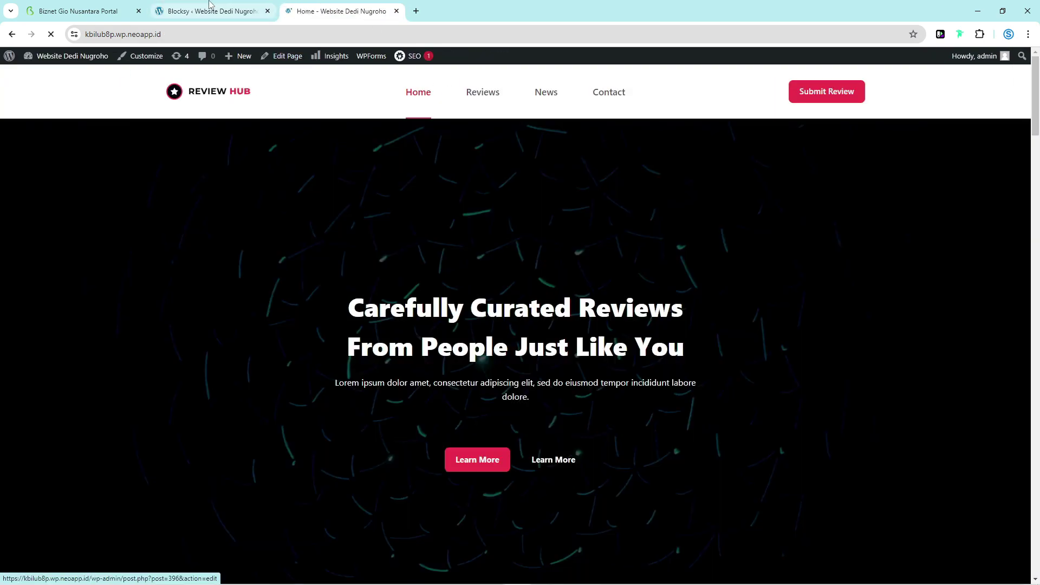
left_click(212, 11)
Step: Go to Appearance > Themes and delete the Twenty Twenty-Two theme
mouse_move(34, 329)
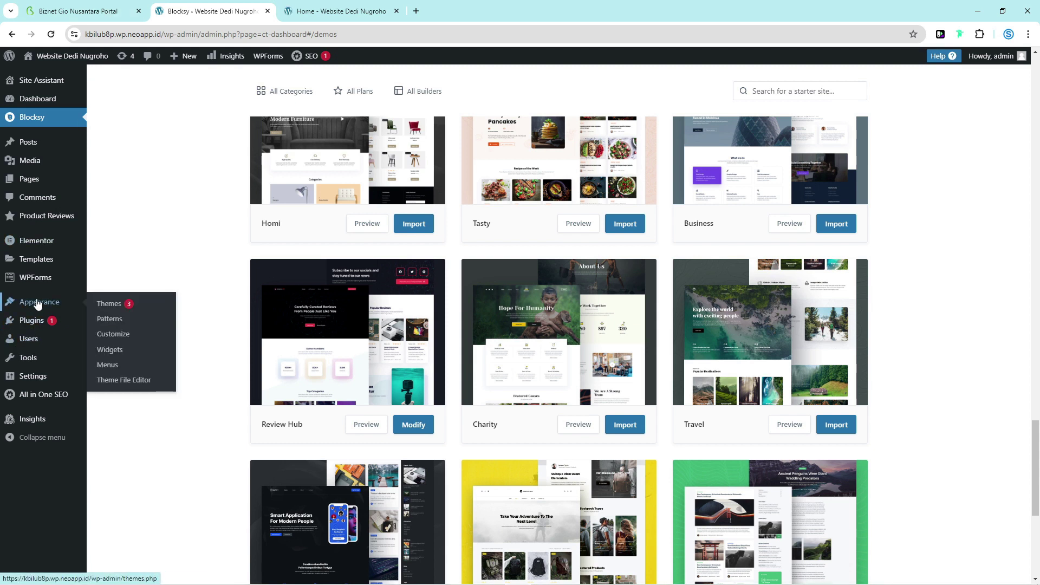
mouse_move(39, 306)
left_click(100, 305)
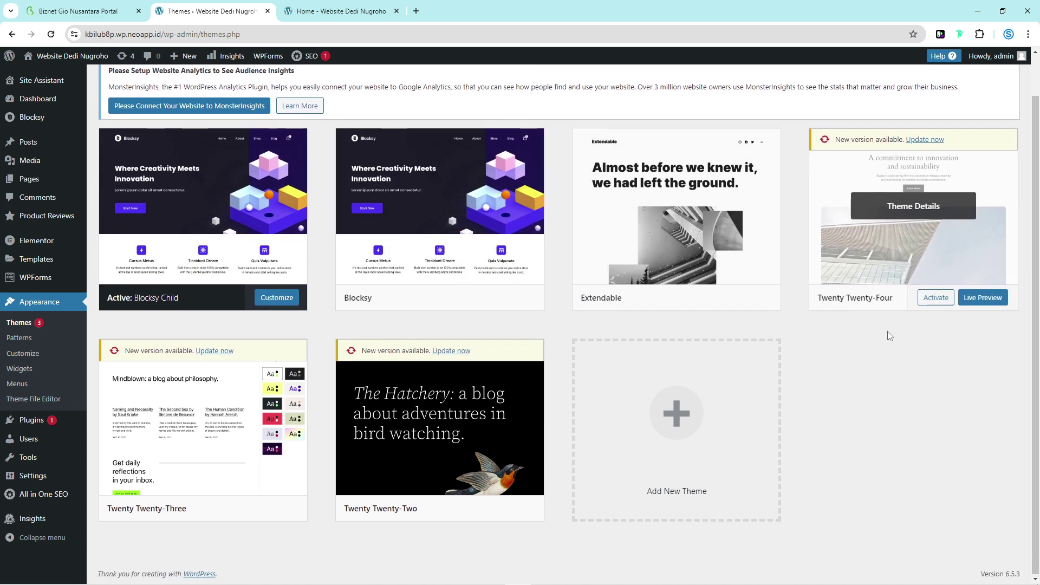
scroll(880, 336, "down", 1)
left_click(431, 450)
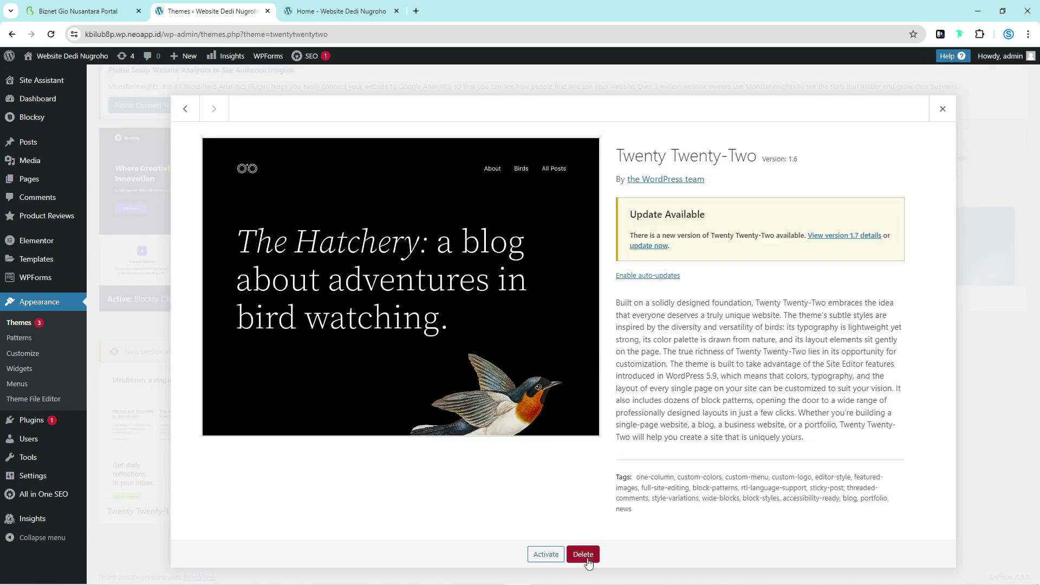
left_click(583, 553)
left_click(561, 128)
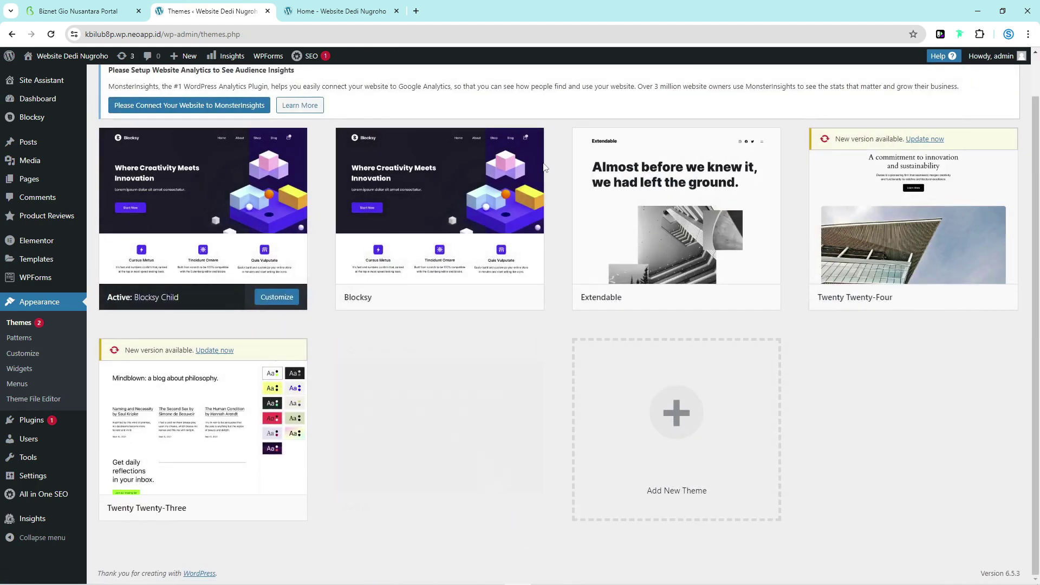
Step: Delete the Twenty Twenty-Three and Extendable themes
left_click(254, 441)
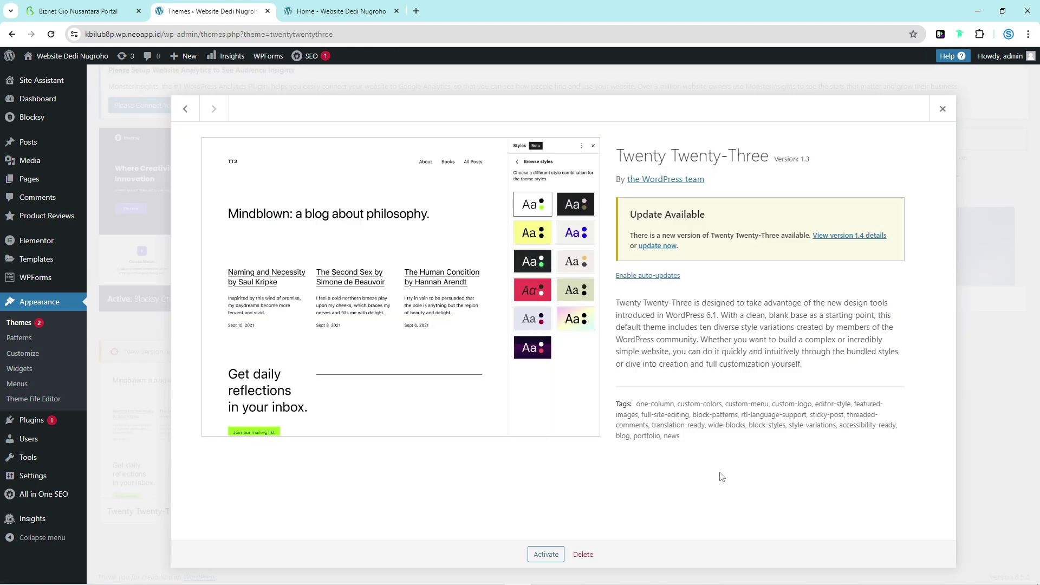
left_click(594, 559)
left_click(567, 126)
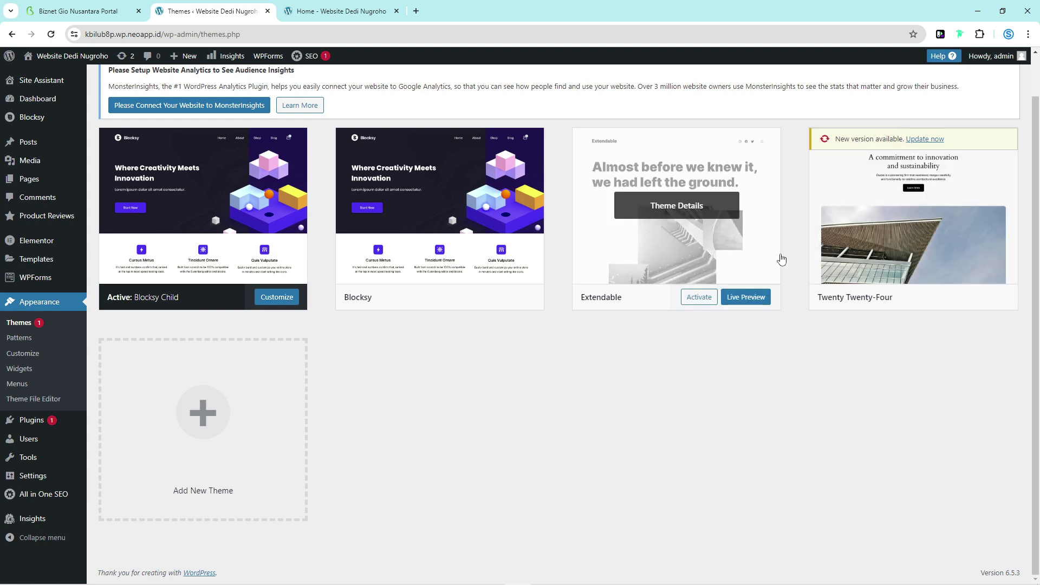
left_click(704, 274)
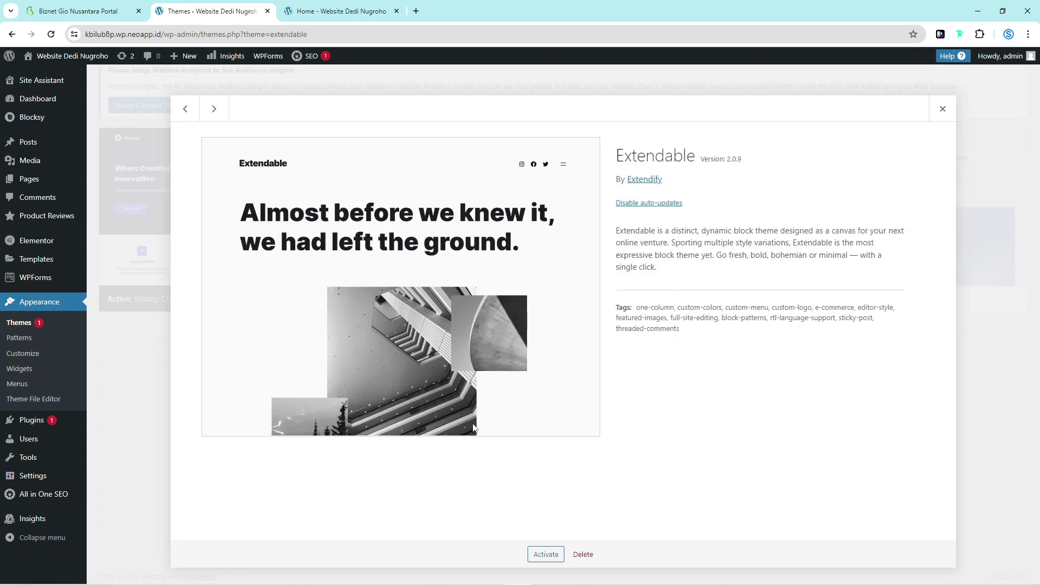
left_click(583, 554)
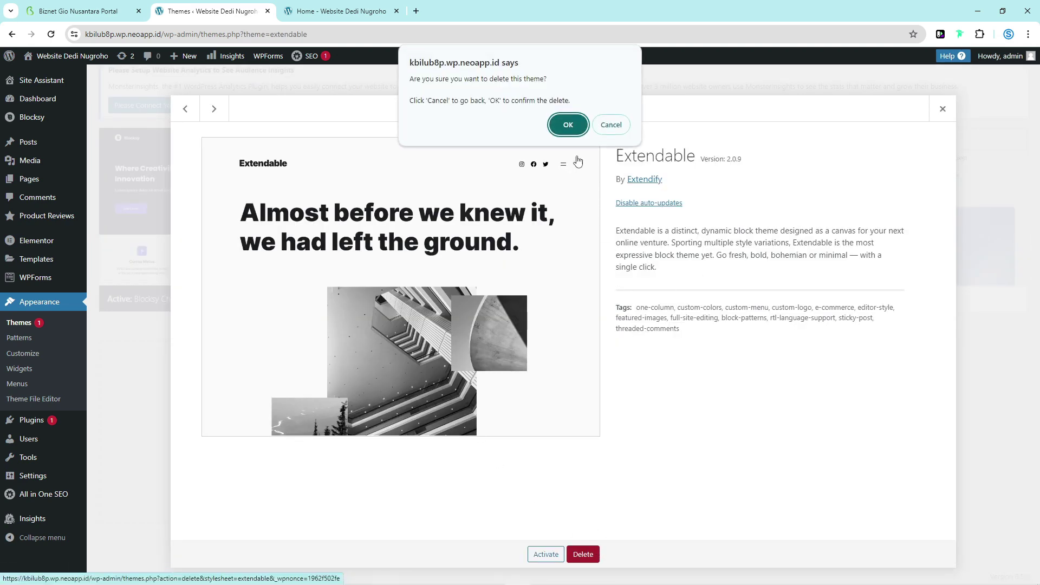
left_click(570, 116)
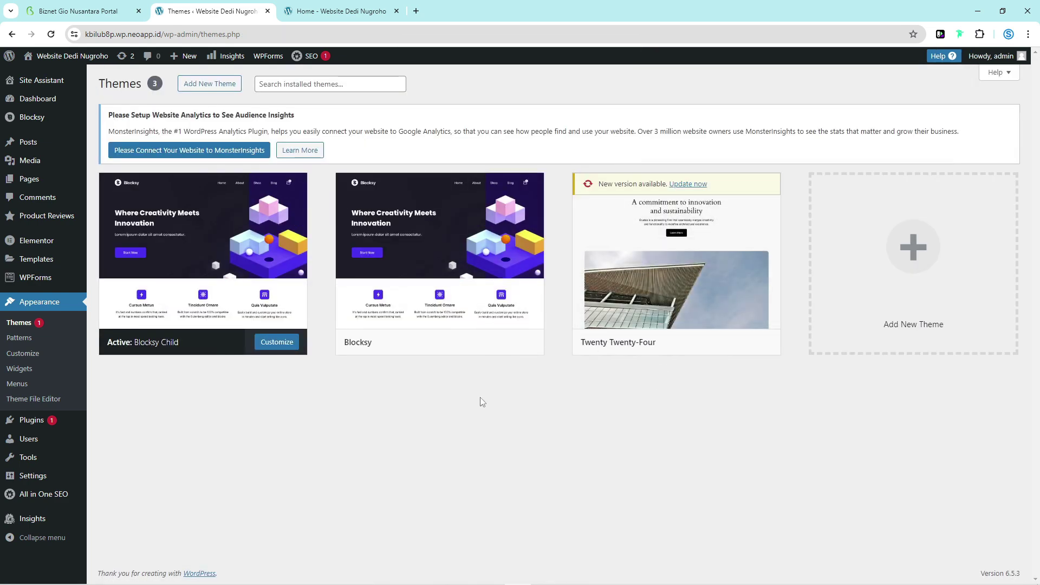
mouse_move(612, 283)
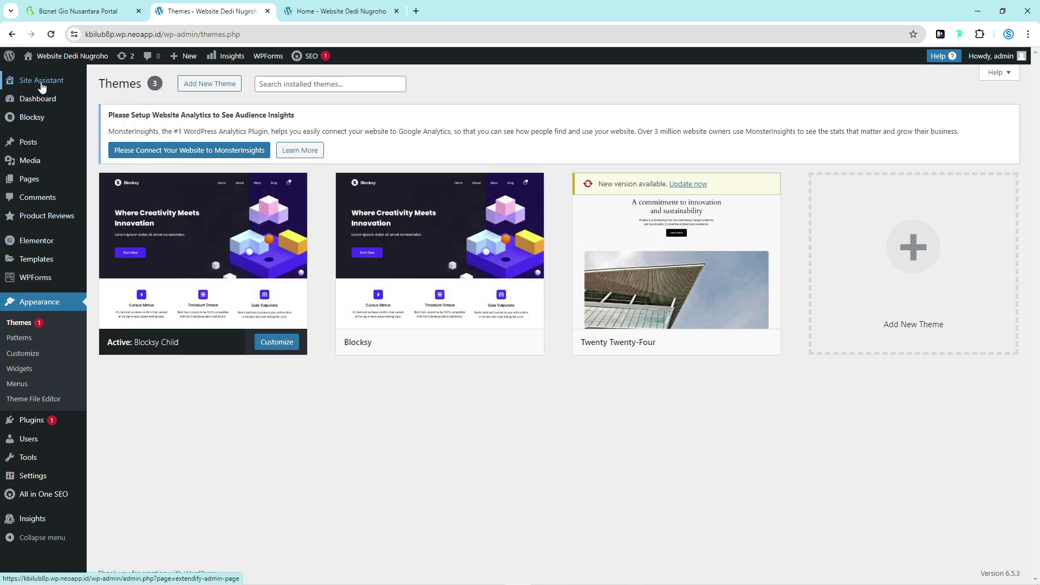
Step: In Installed Plugins, delete the Akismet and Hello Dolly plugins
left_click(41, 425)
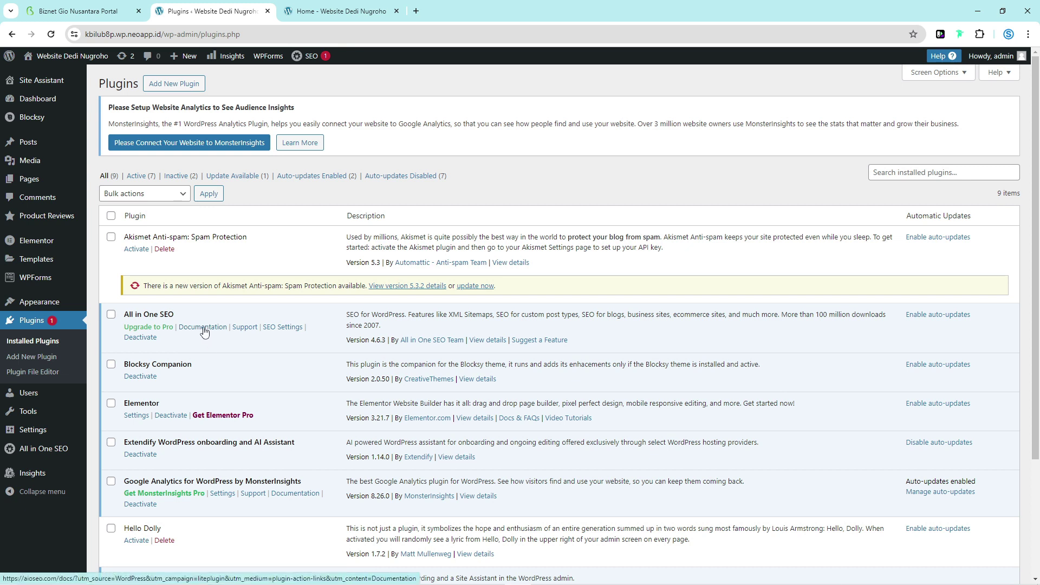
left_click(165, 250)
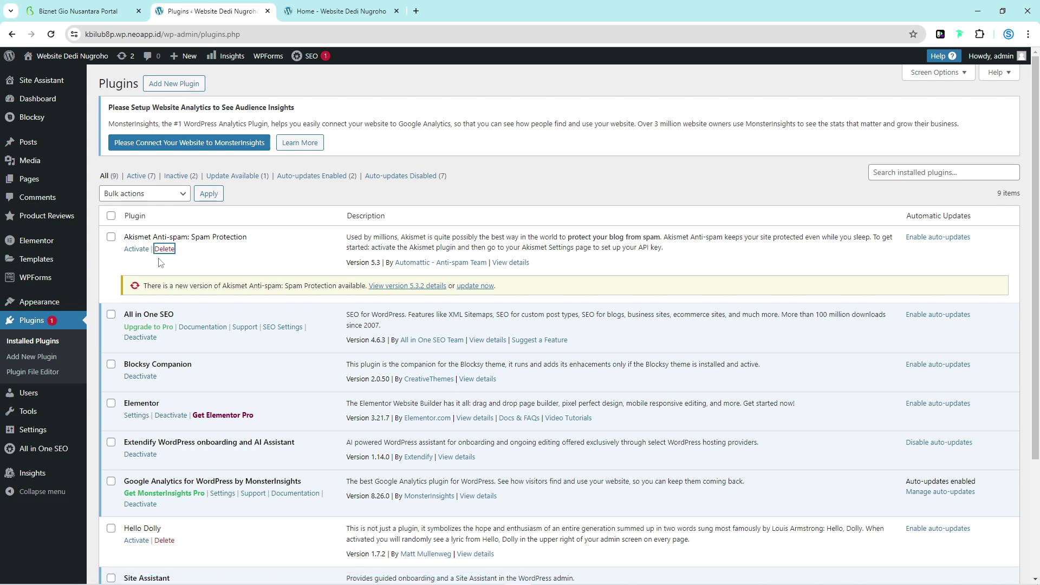
left_click(166, 251)
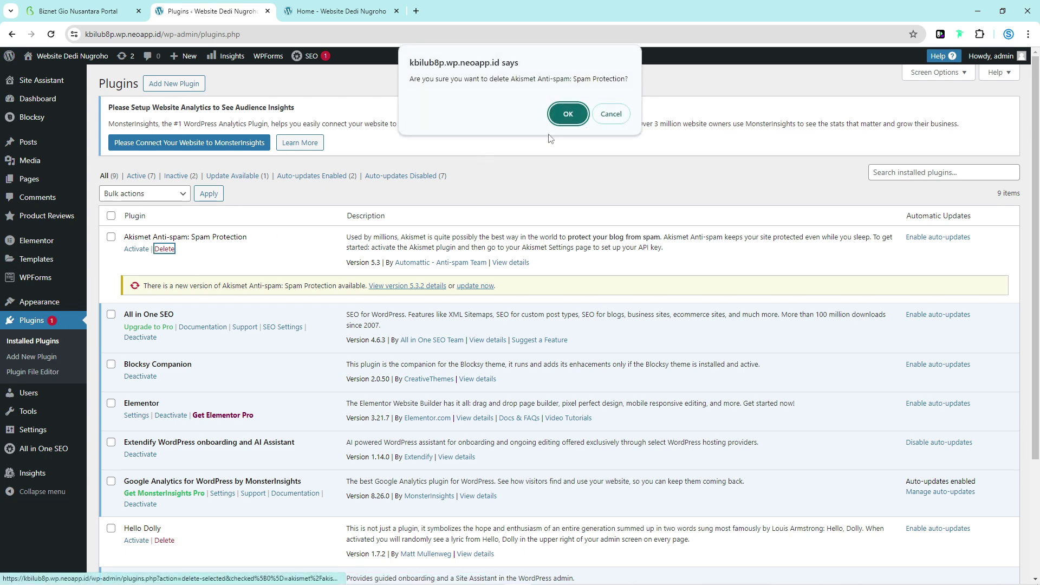
left_click(558, 115)
scroll(176, 462, "down", 2)
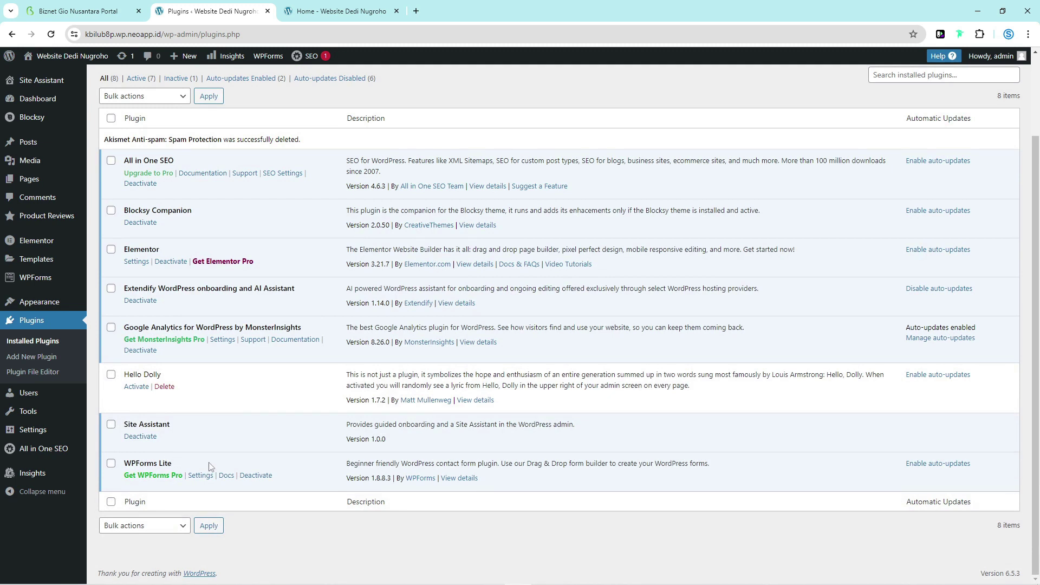
left_click(164, 387)
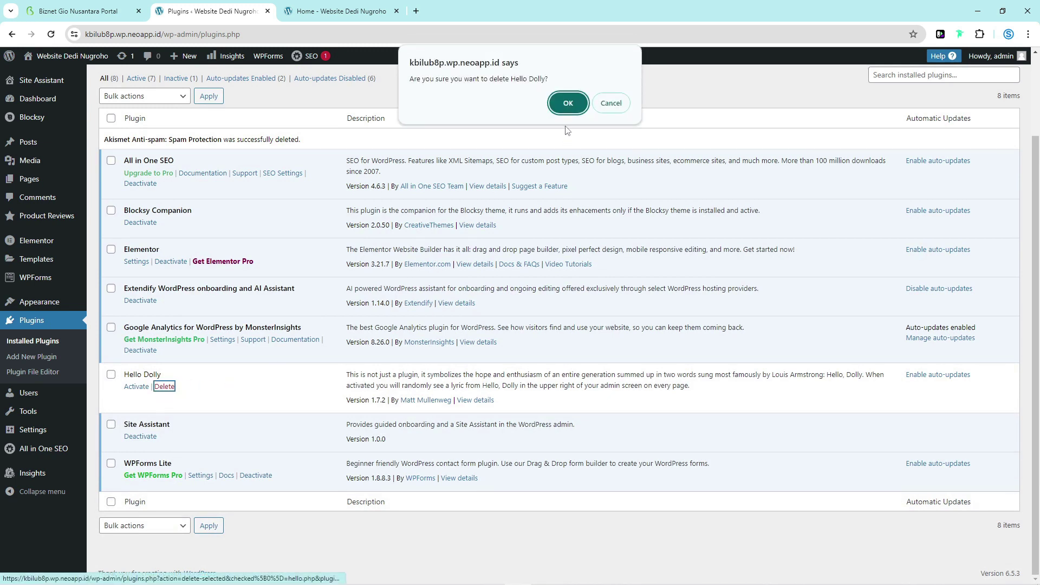
left_click(566, 104)
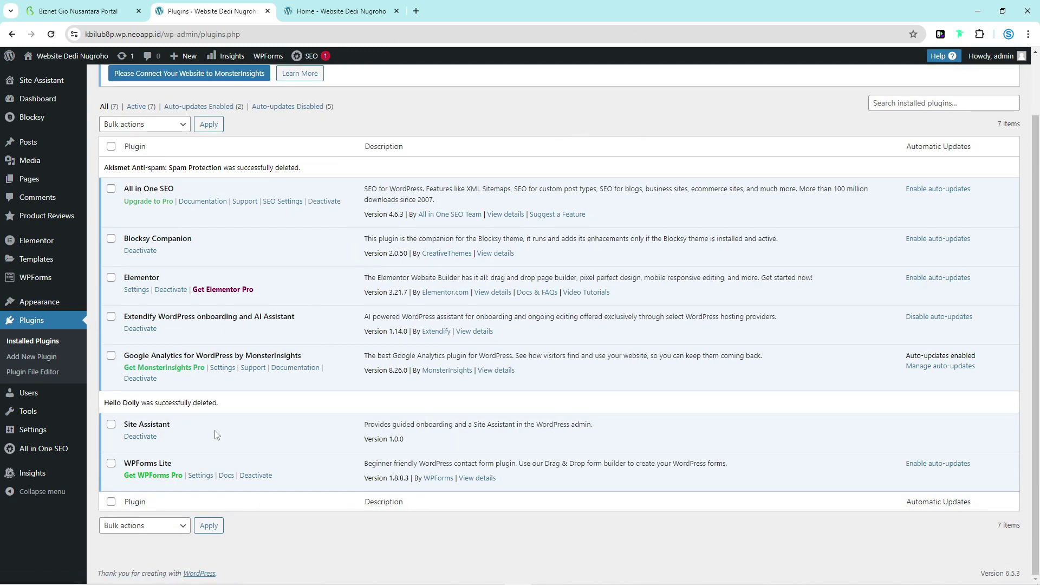
Step: Deactivate and delete the Site Assistant and Extendify plugins
left_click(140, 436)
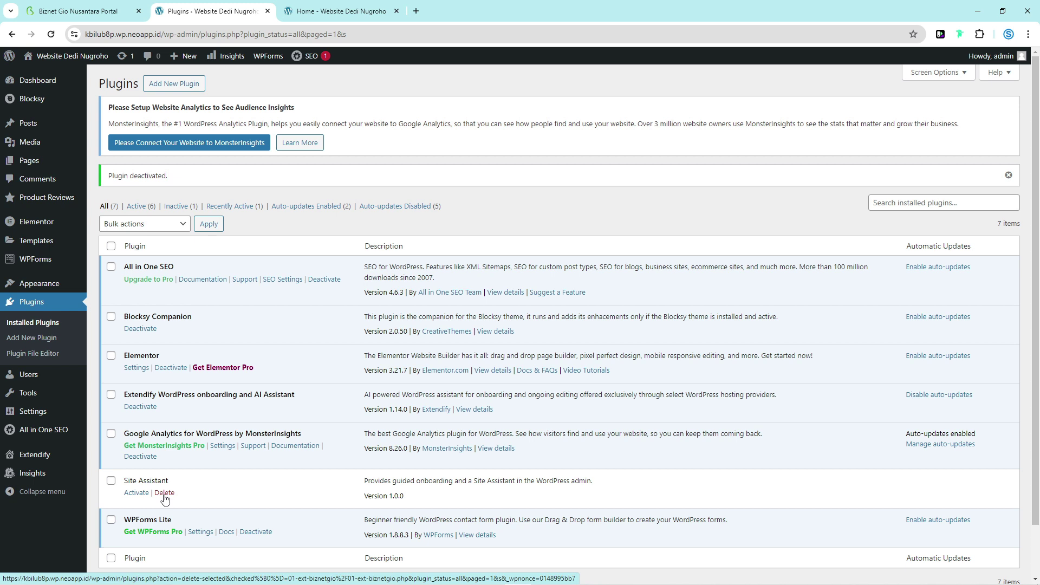
left_click(165, 493)
left_click(565, 102)
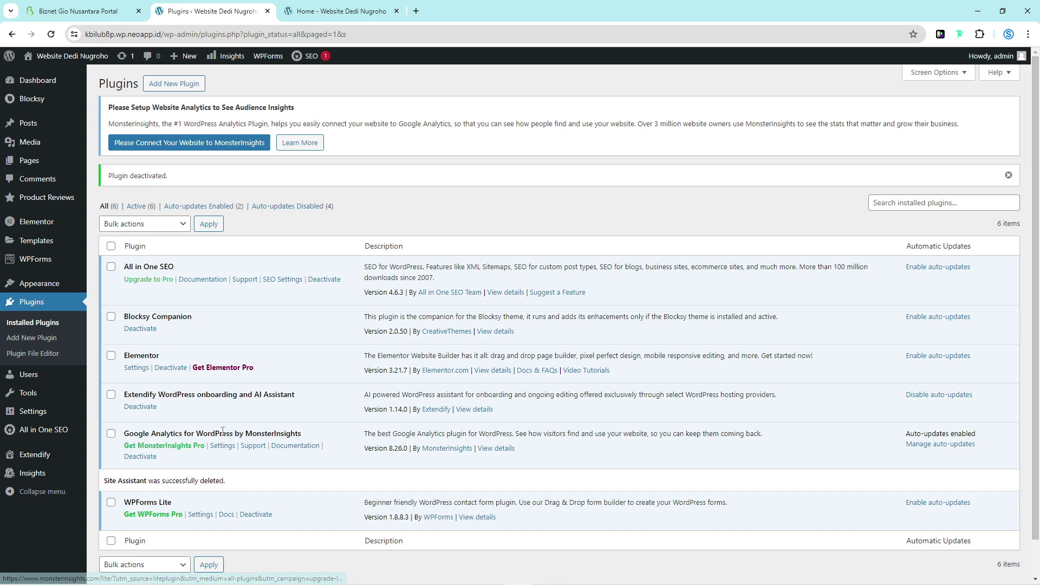
left_click(150, 406)
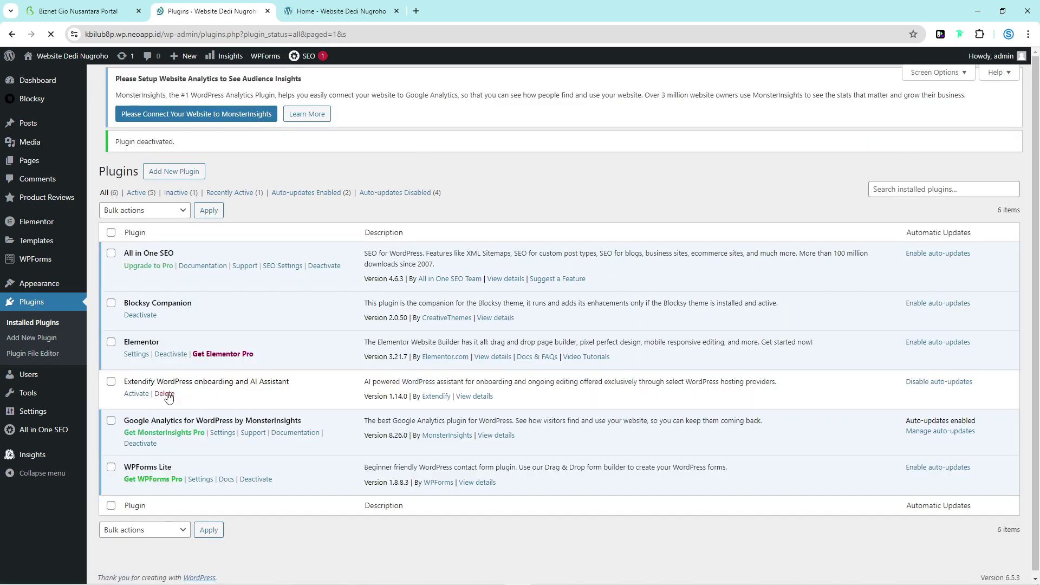
left_click(164, 393)
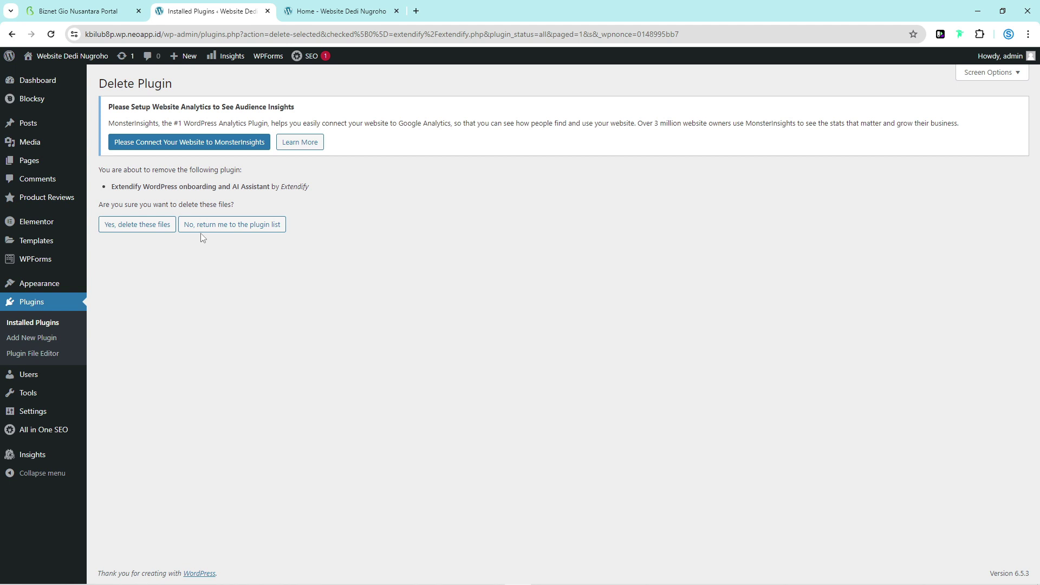
left_click(139, 225)
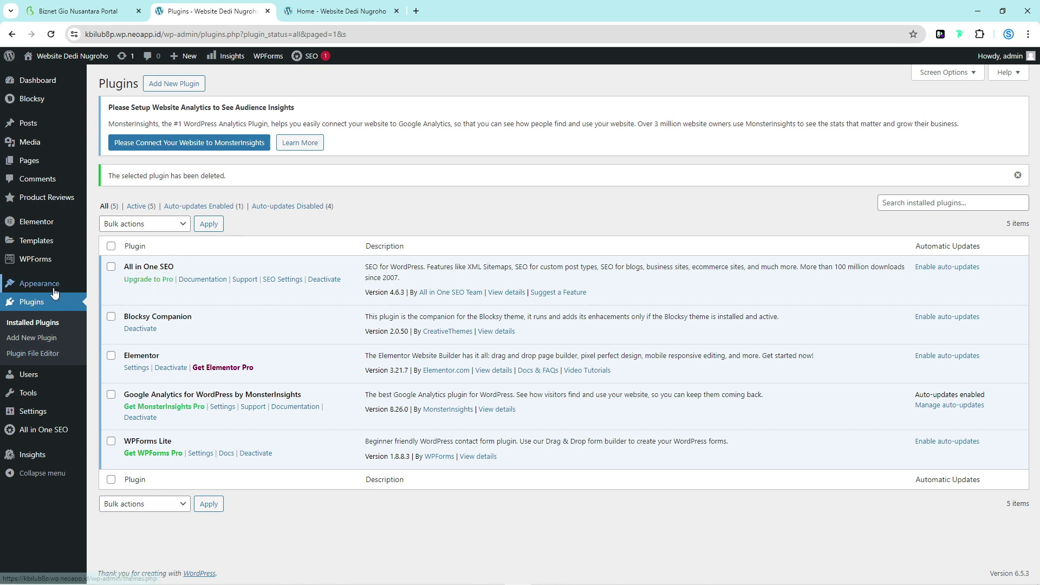
left_click(37, 80)
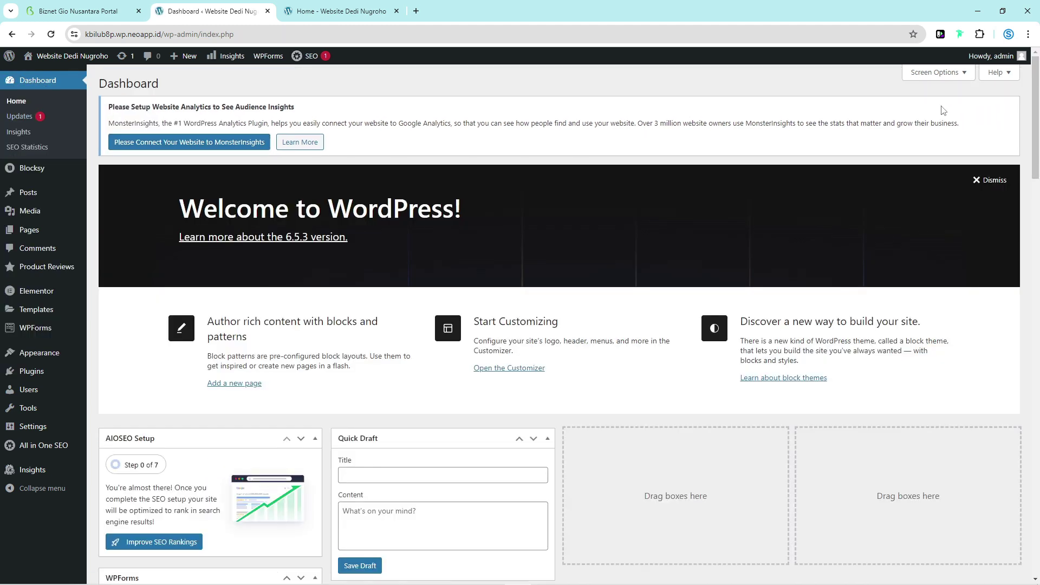
Step: Hide Elementor Overview, Activity, AIOSEO, SEO News, Events and News, and Welcome dashboard panels
left_click(935, 72)
scroll(396, 217, "down", 3)
scroll(396, 225, "up", 3)
left_click(226, 121)
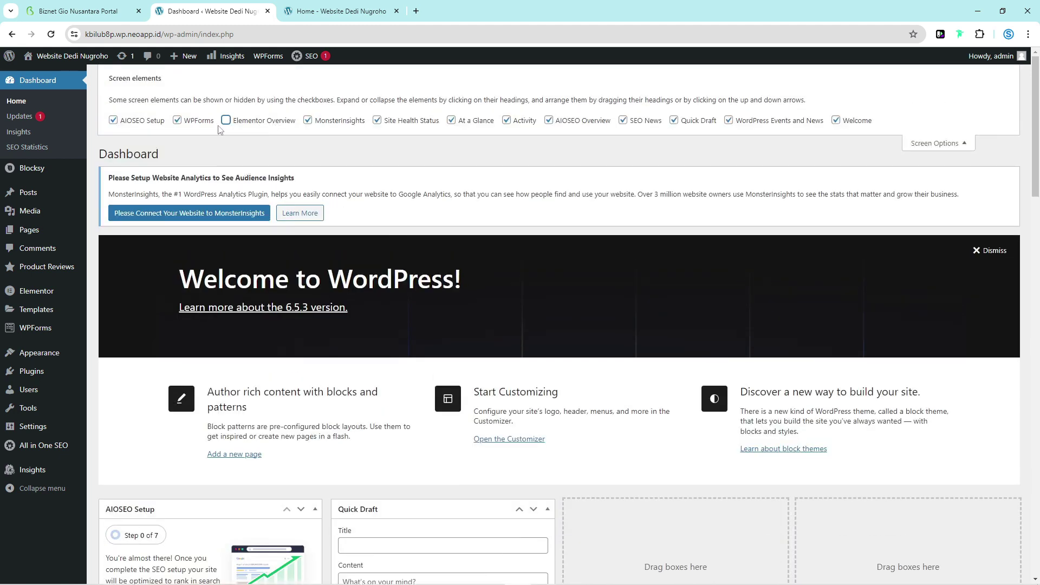
left_click(340, 124)
left_click(342, 124)
left_click(509, 122)
left_click(552, 122)
left_click(625, 122)
left_click(810, 125)
left_click(869, 126)
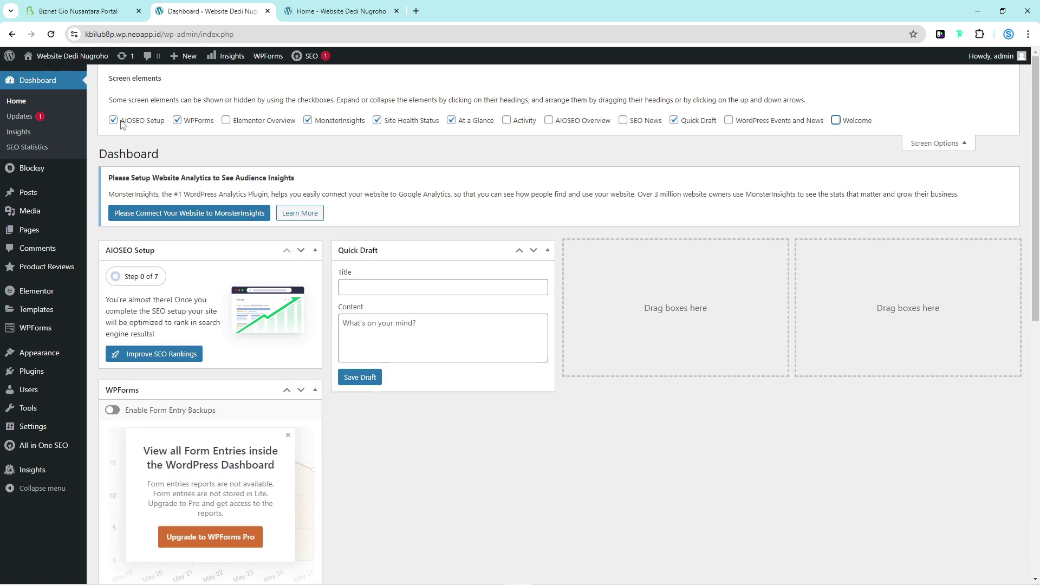
left_click(113, 120)
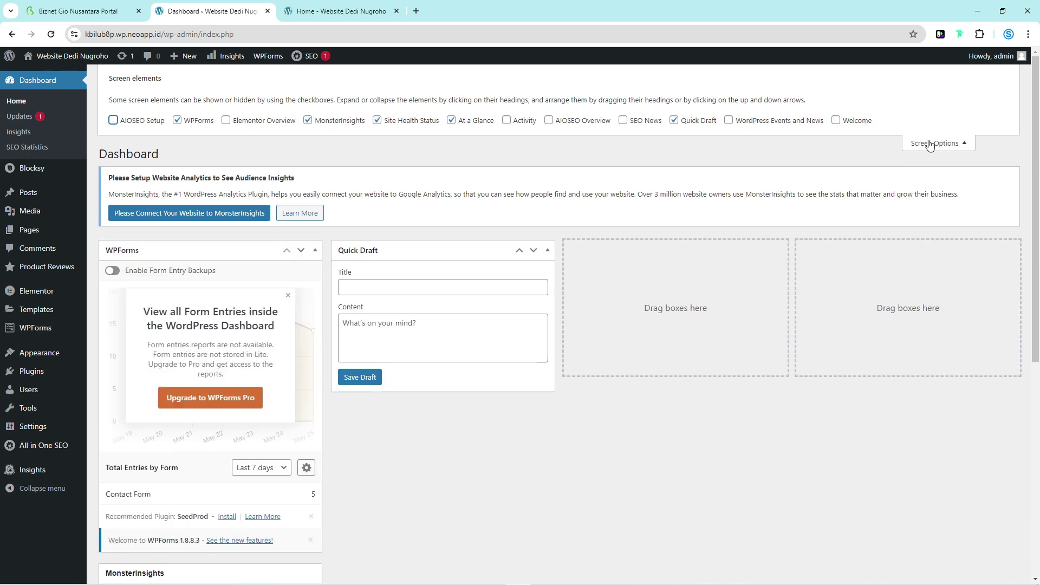
left_click(923, 144)
Step: Move MonsterInsights, Site Health Status and At a Glance into the empty right columns
scroll(175, 474, "down", 1)
left_click_drag(165, 451, 628, 190)
scroll(442, 301, "down", 1)
left_click_drag(200, 381, 921, 130)
mouse_move(258, 475)
left_mouse_down()
mouse_move(752, 339)
mouse_move(867, 270)
left_mouse_up()
left_click(565, 430)
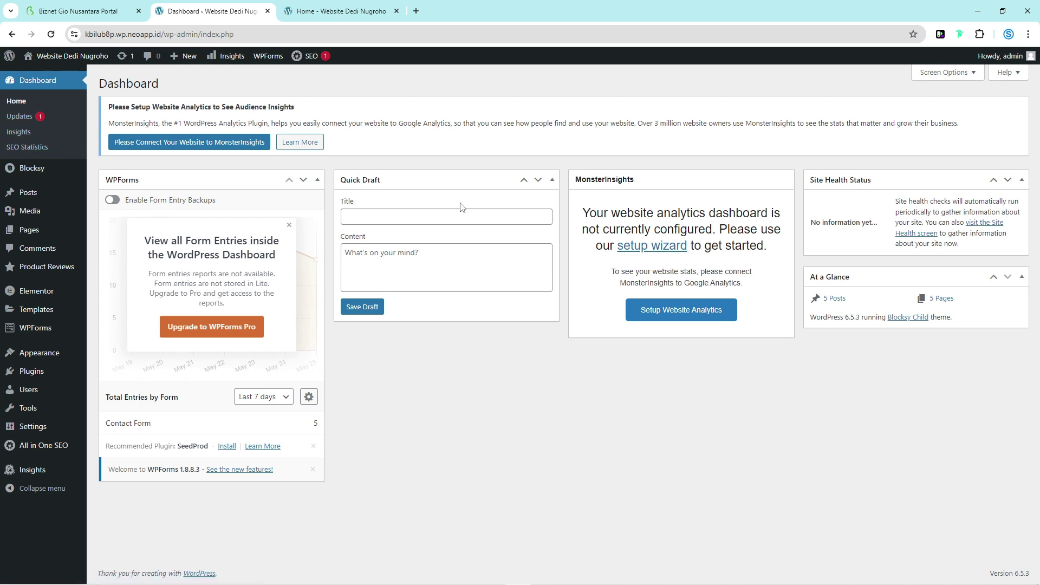
Step: Select the Twenty Twenty-Four theme on the Updates page
left_click(24, 119)
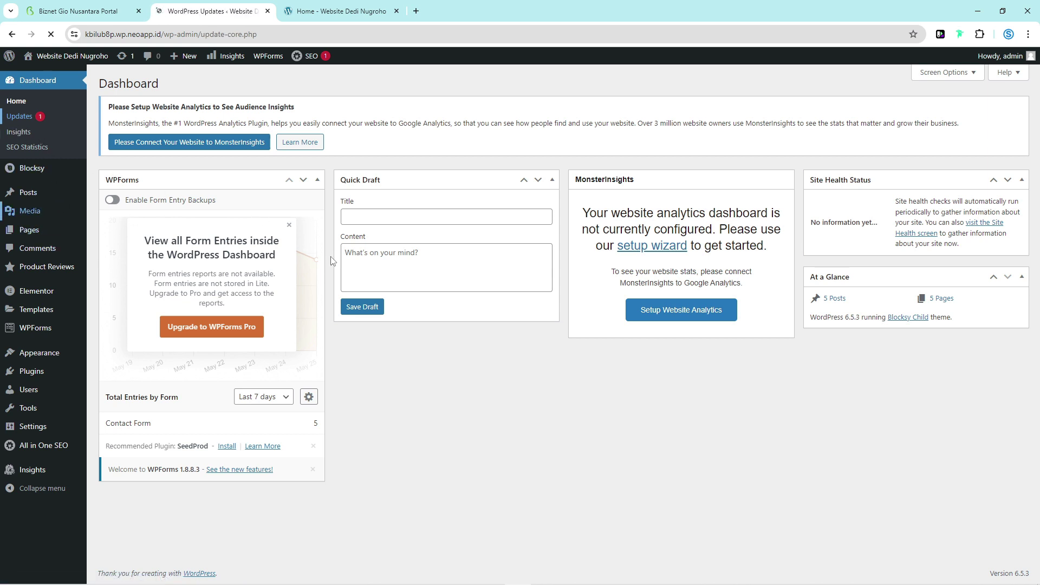
scroll(347, 281, "down", 2)
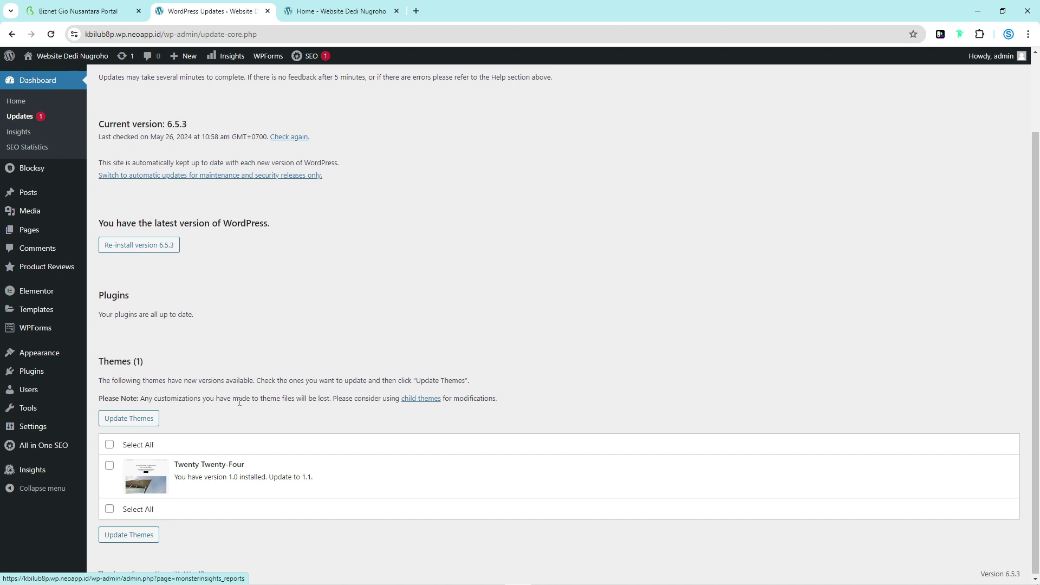
left_click(109, 466)
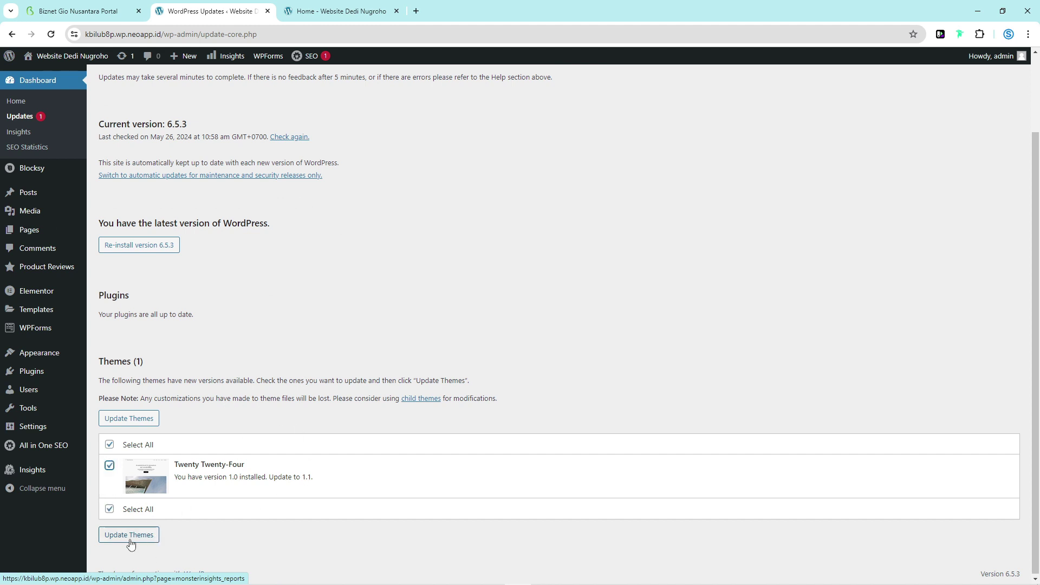
Step: Look over the Insights reports and glance at the Review Hub homepage
left_click(12, 133)
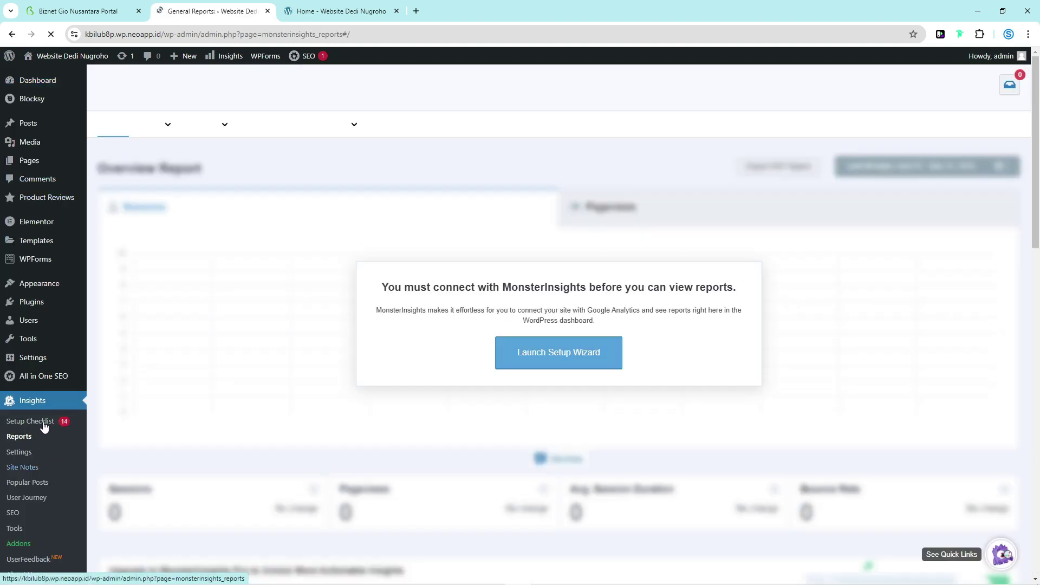
scroll(186, 307, "down", 3)
scroll(179, 304, "up", 3)
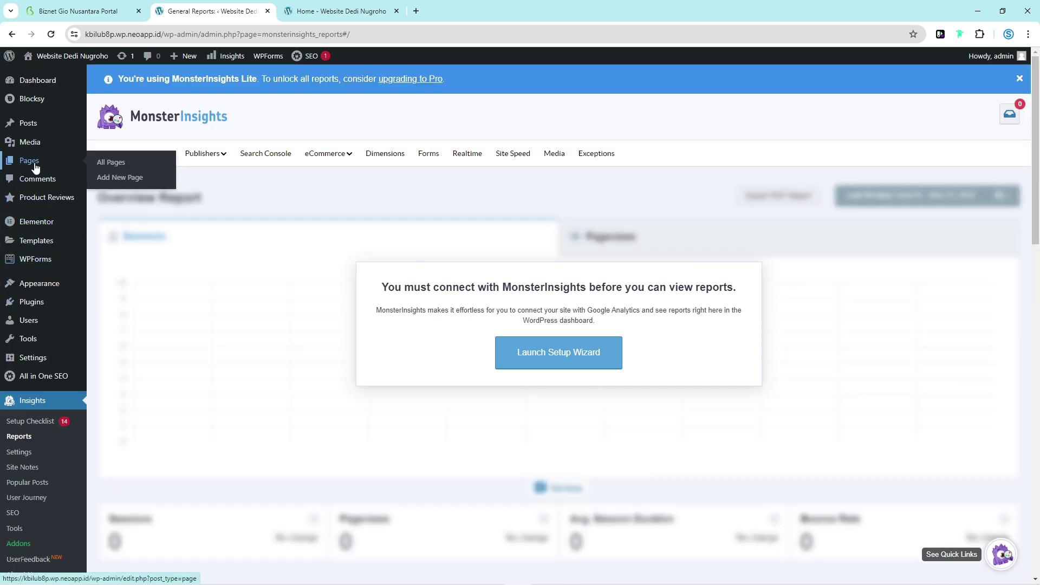
left_click(341, 5)
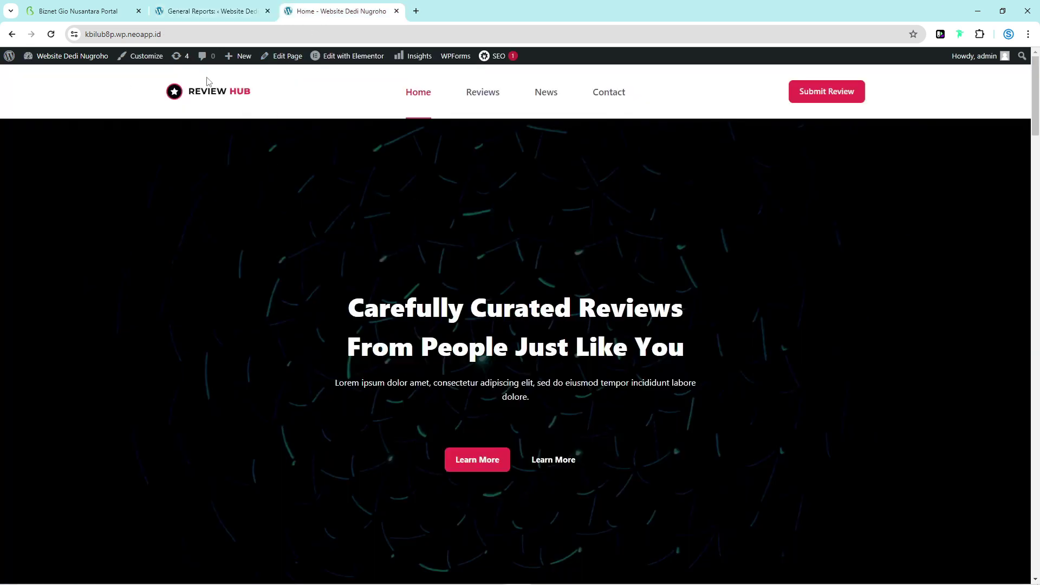
scroll(406, 215, "down", 20)
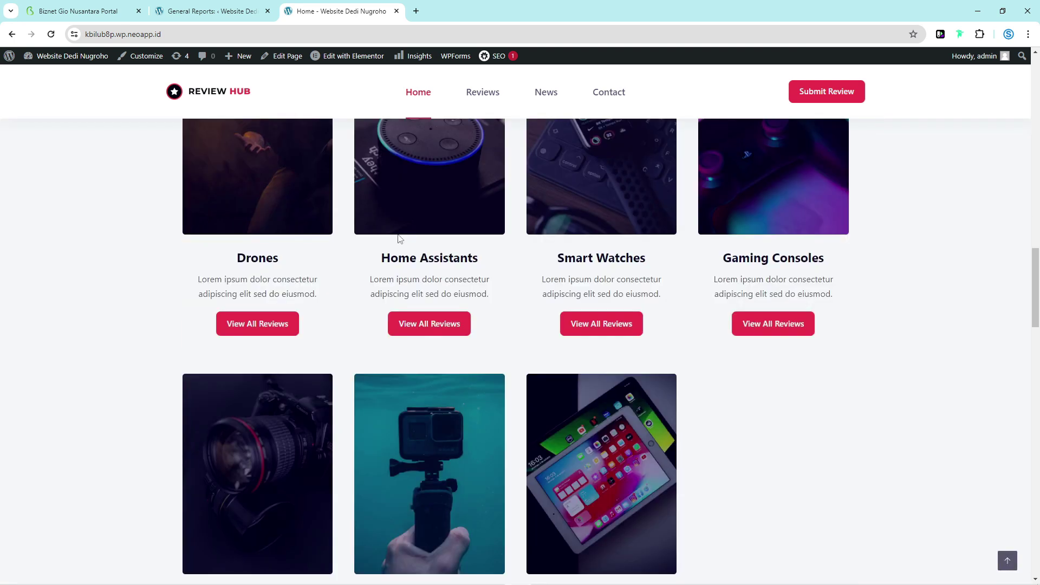
scroll(398, 238, "up", 20)
left_click(186, 11)
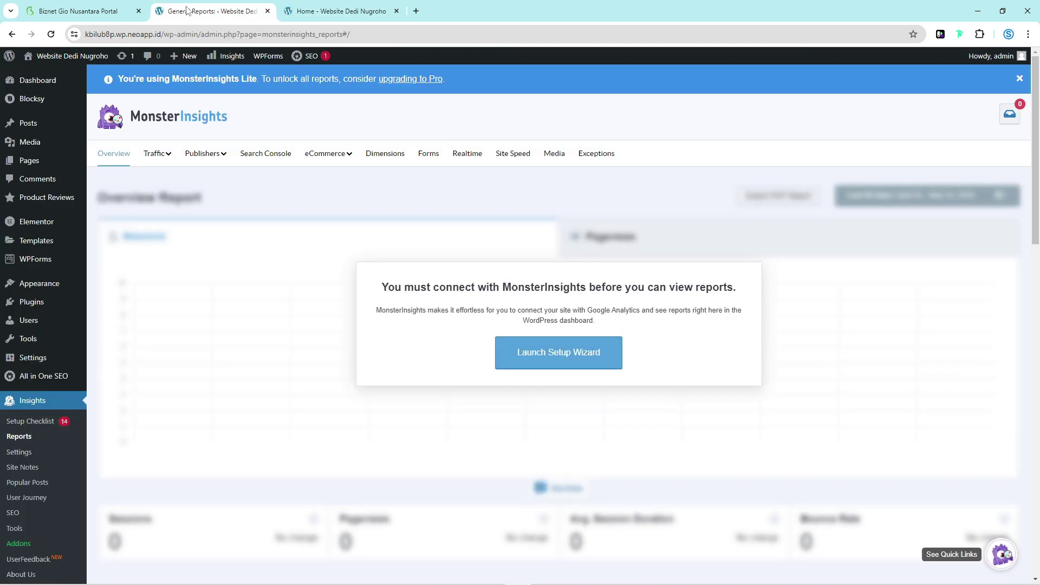
Step: Check the All Pages list, then go to the Blocksy theme dashboard
left_click(28, 161)
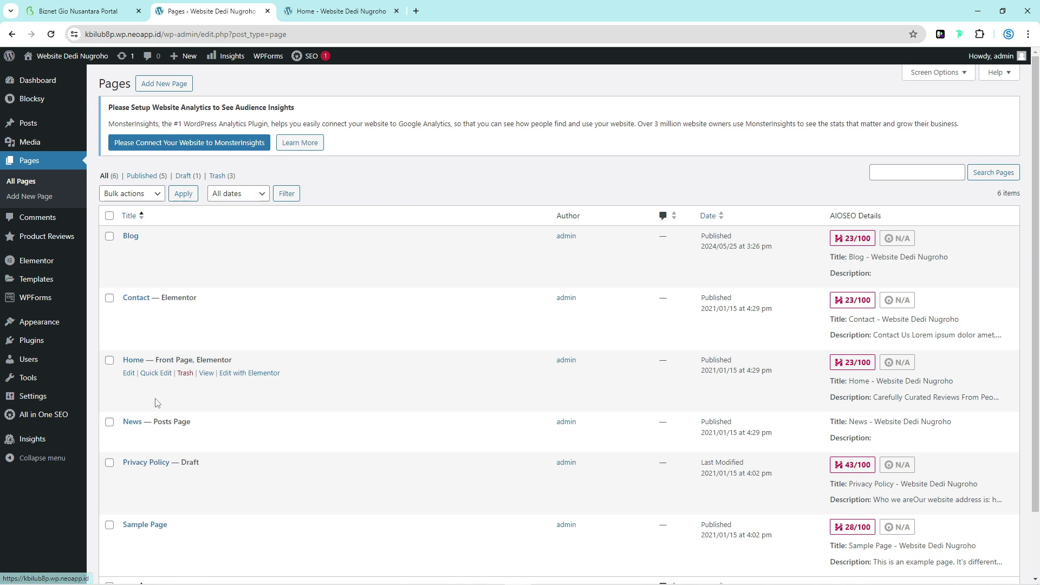
right_click(238, 375)
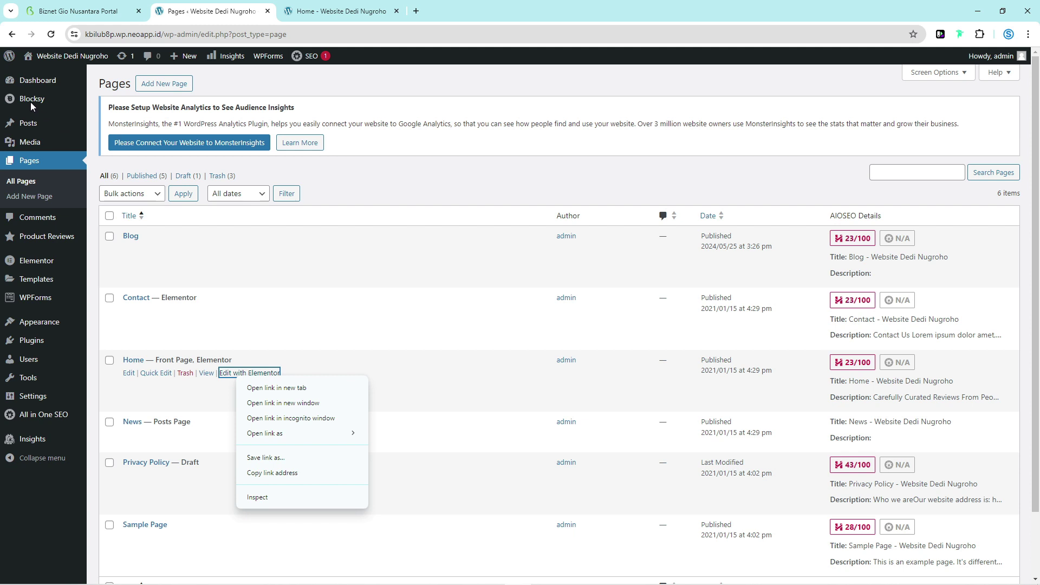
left_click(70, 99)
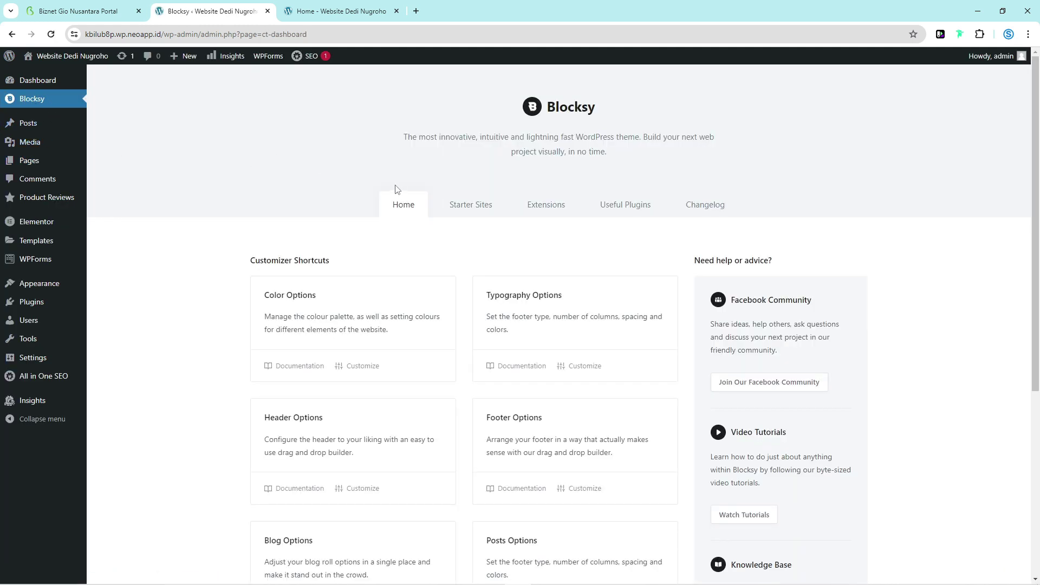
Step: View Blocksy's Starter Sites, then its Extensions list
scroll(624, 318, "down", 3)
scroll(557, 328, "up", 3)
left_click(473, 209)
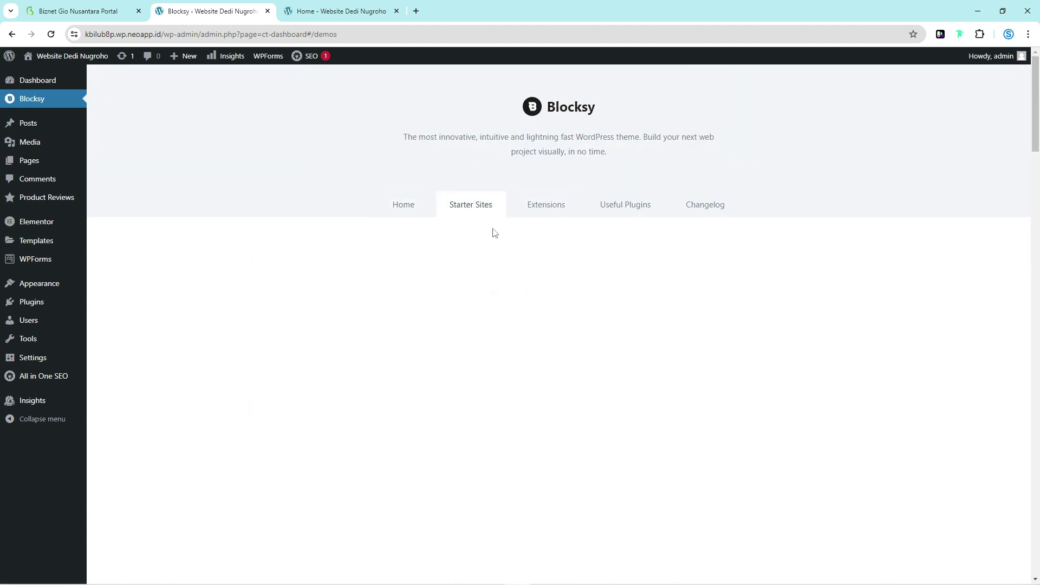
left_click(541, 209)
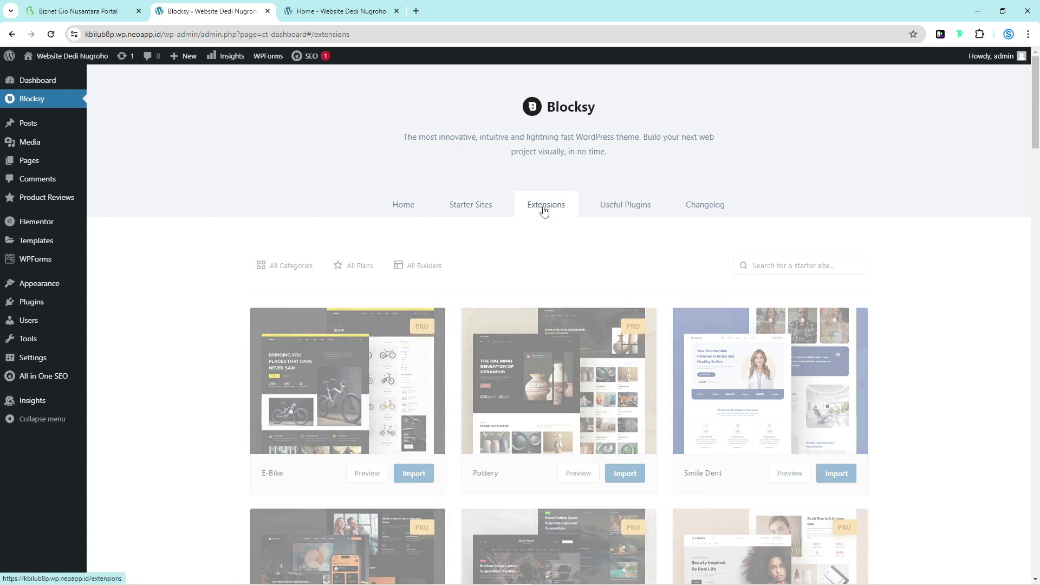
scroll(336, 401, "down", 4)
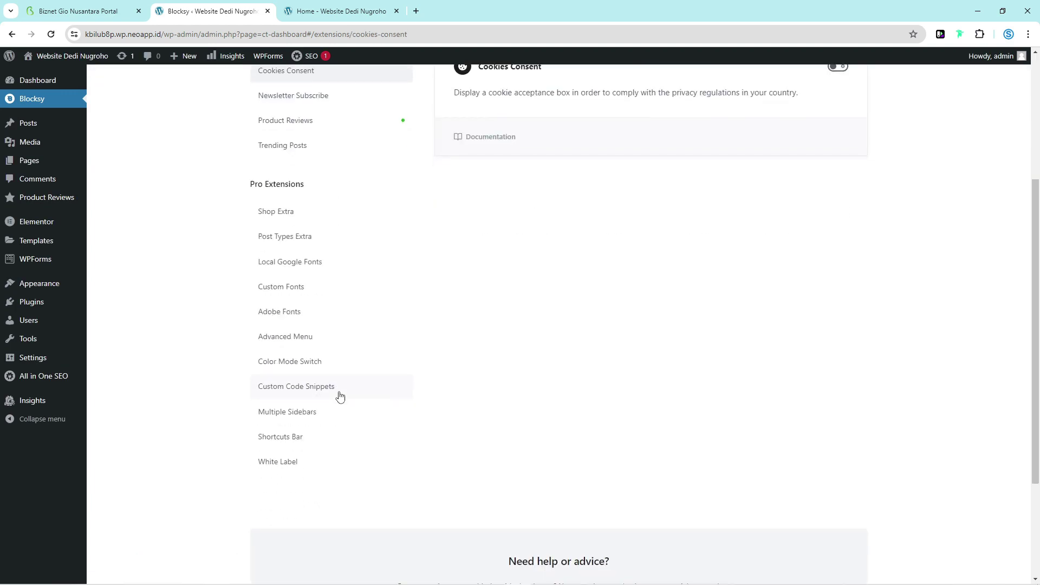
scroll(339, 395, "up", 4)
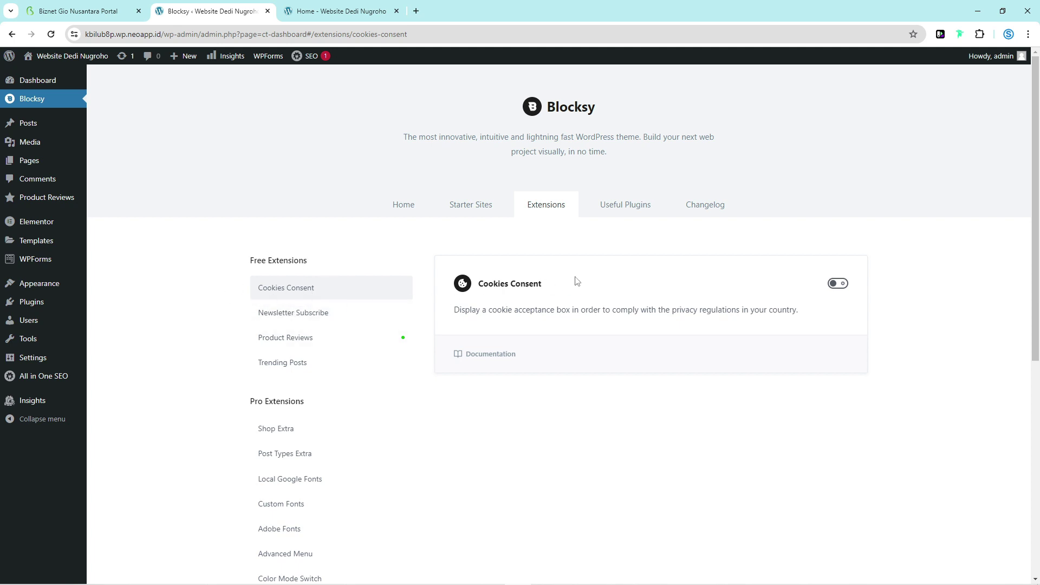
Step: Inspect the Newsletter Subscribe, Product Reviews, Trending Posts and Cookies Consent extensions
left_click(280, 320)
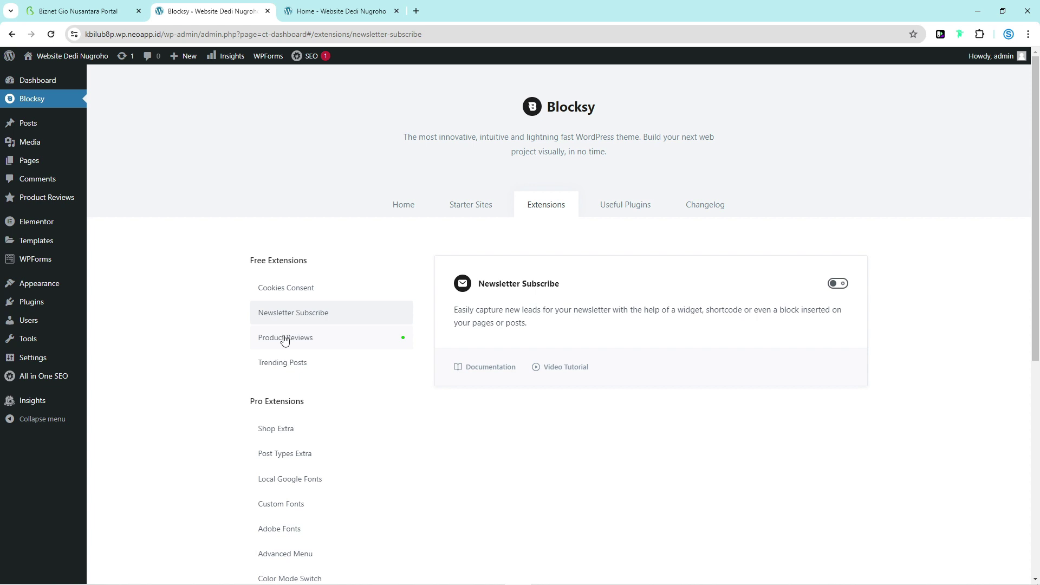
left_click(284, 340)
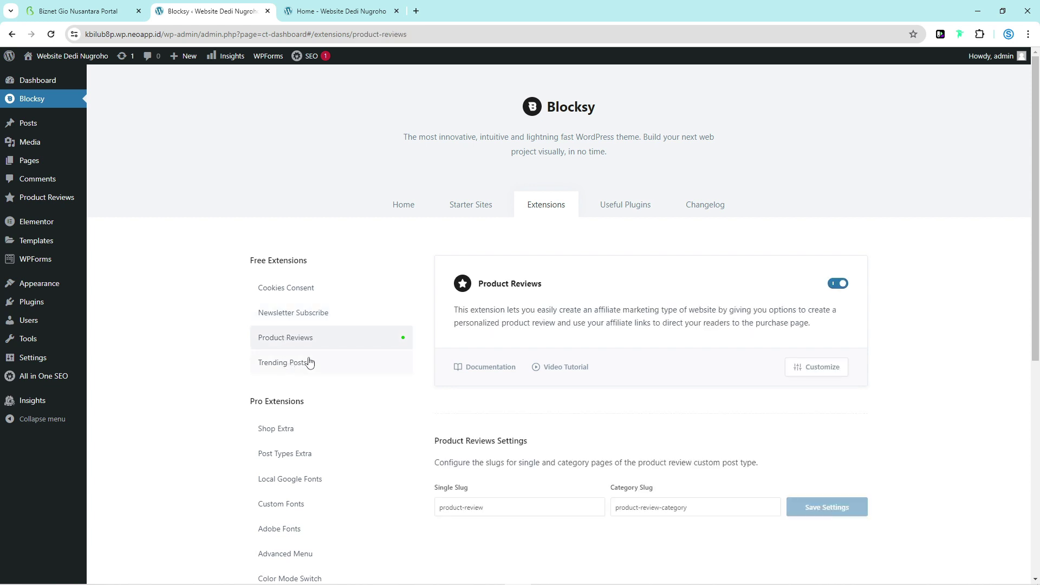
left_click(270, 371)
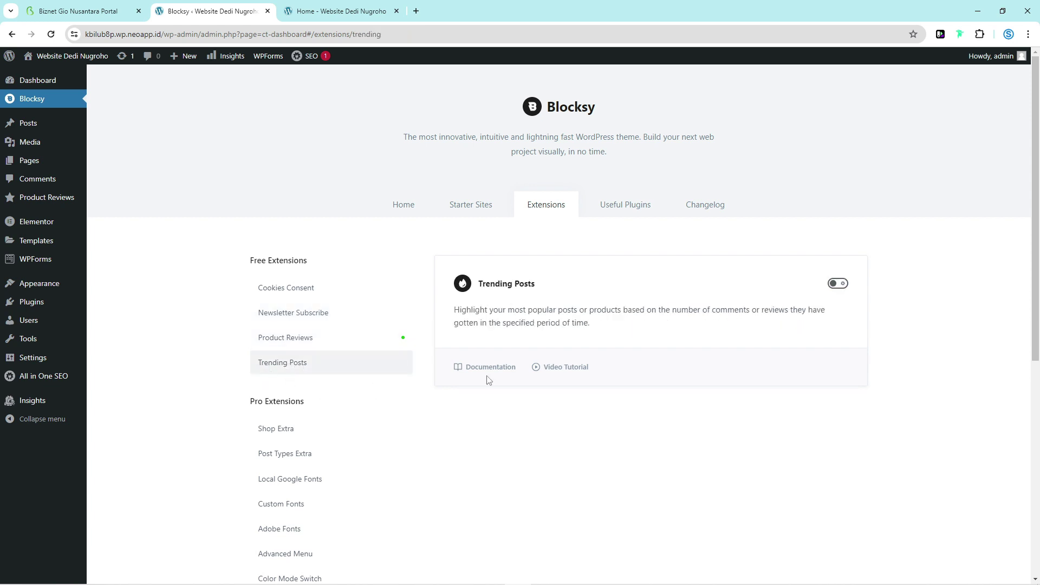
left_click(293, 296)
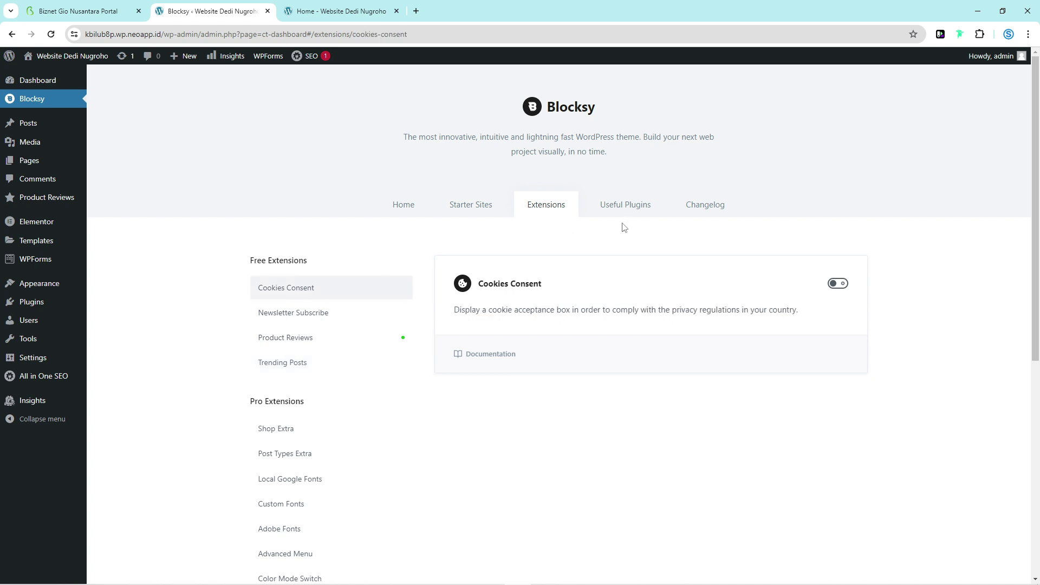
scroll(299, 422, "down", 2)
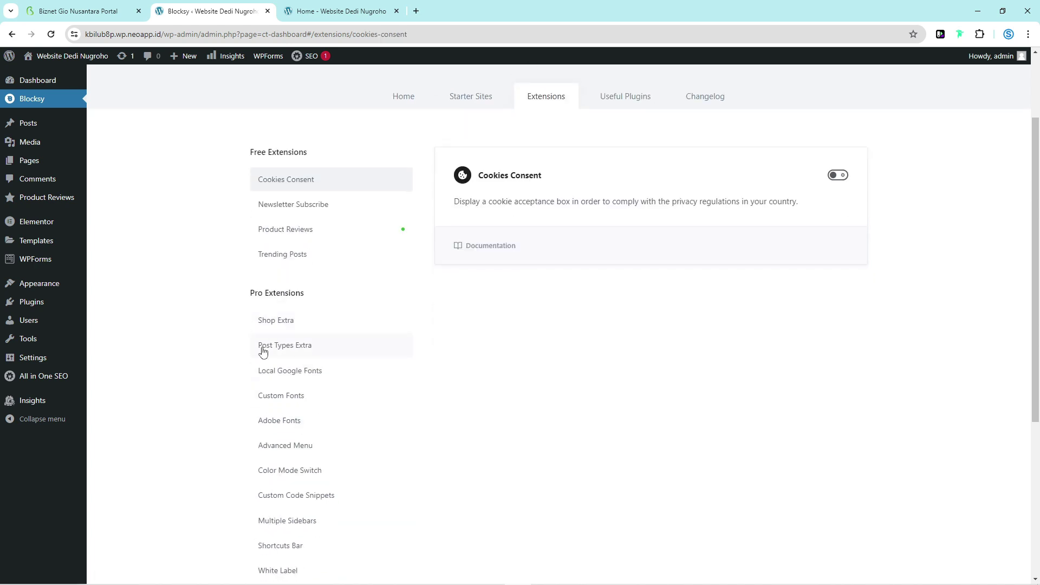
scroll(263, 352, "down", 4)
scroll(341, 385, "up", 3)
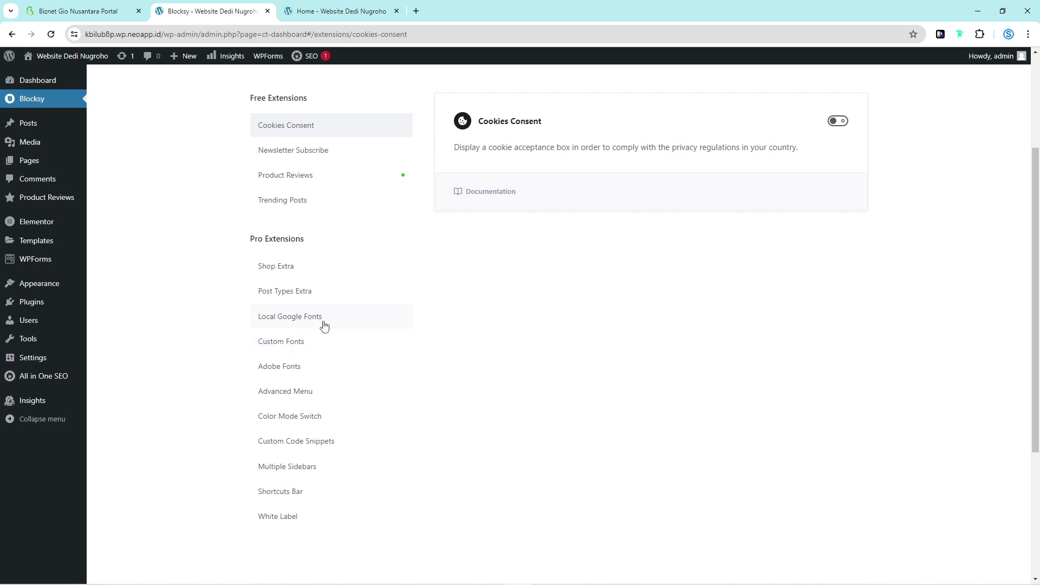
scroll(555, 286, "up", 3)
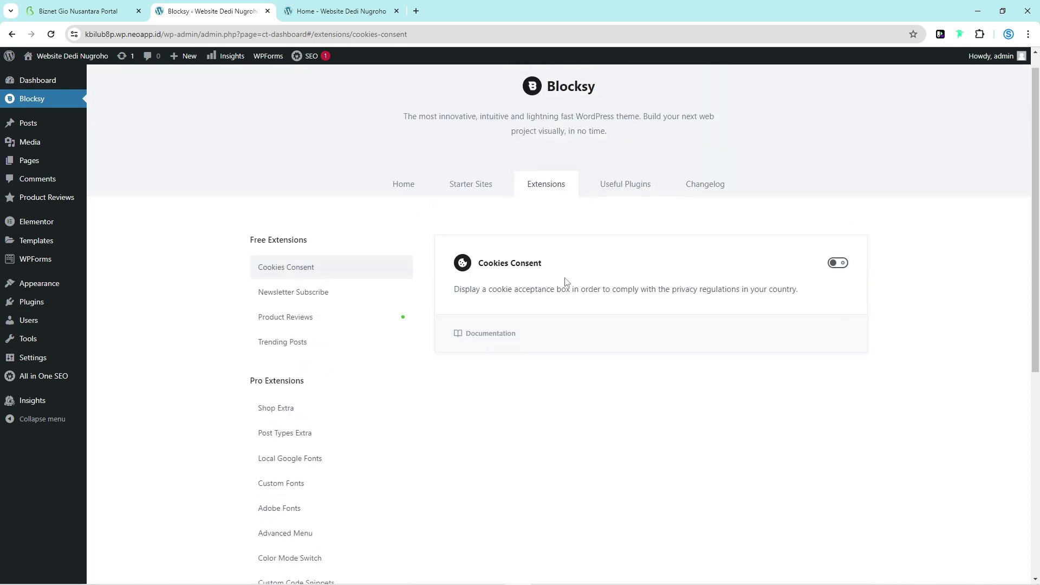
Step: Scroll through Blocksy's Useful Plugins cards, then show the Changelog with versions 2.0.50 and 2.0.49
left_click(615, 207)
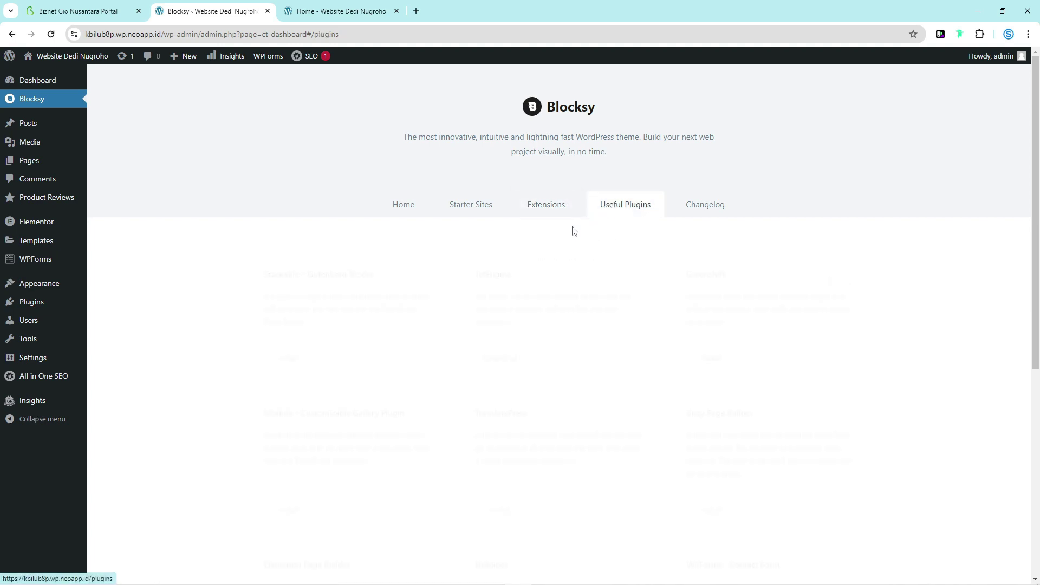
scroll(633, 307, "down", 2)
scroll(724, 247, "down", 5)
scroll(753, 241, "up", 5)
scroll(650, 285, "down", 3)
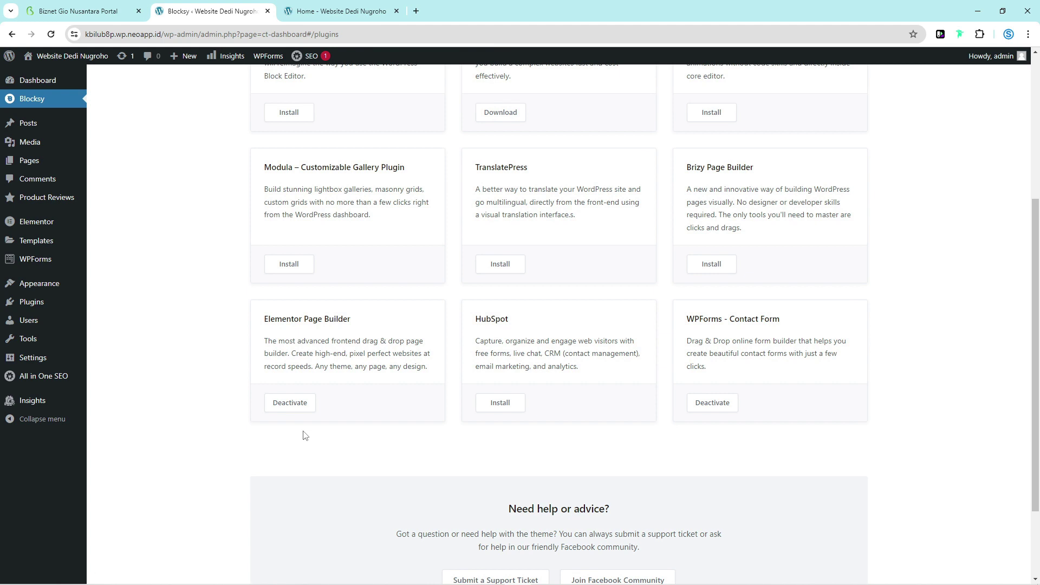
scroll(305, 436, "up", 5)
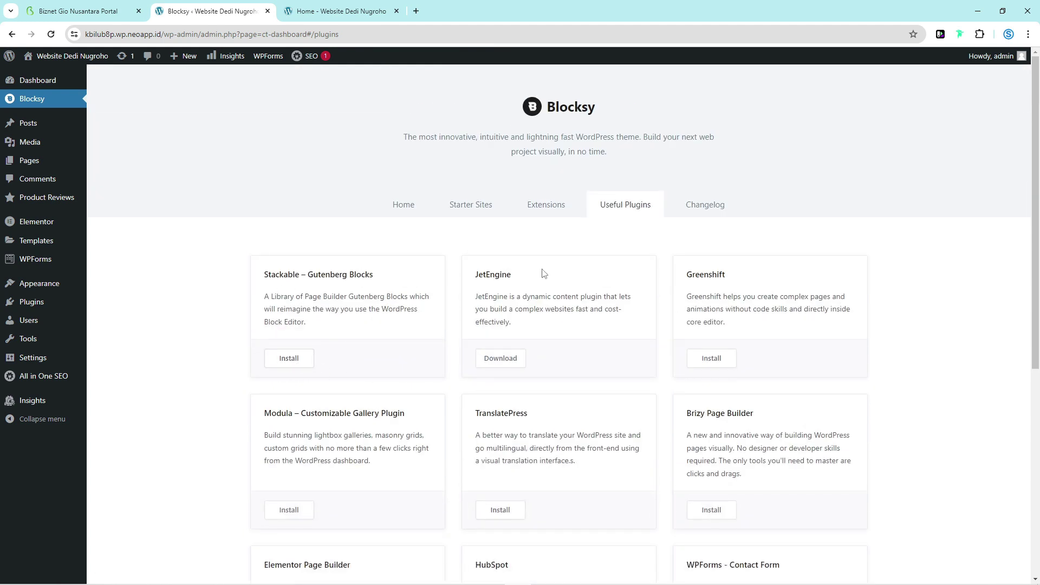
scroll(737, 300, "down", 6)
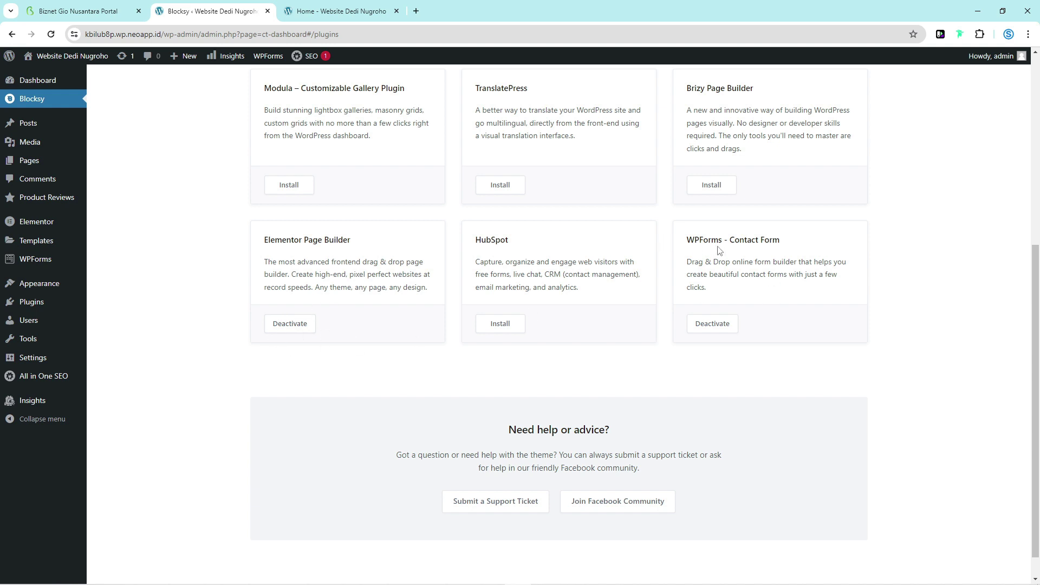
scroll(551, 258, "up", 6)
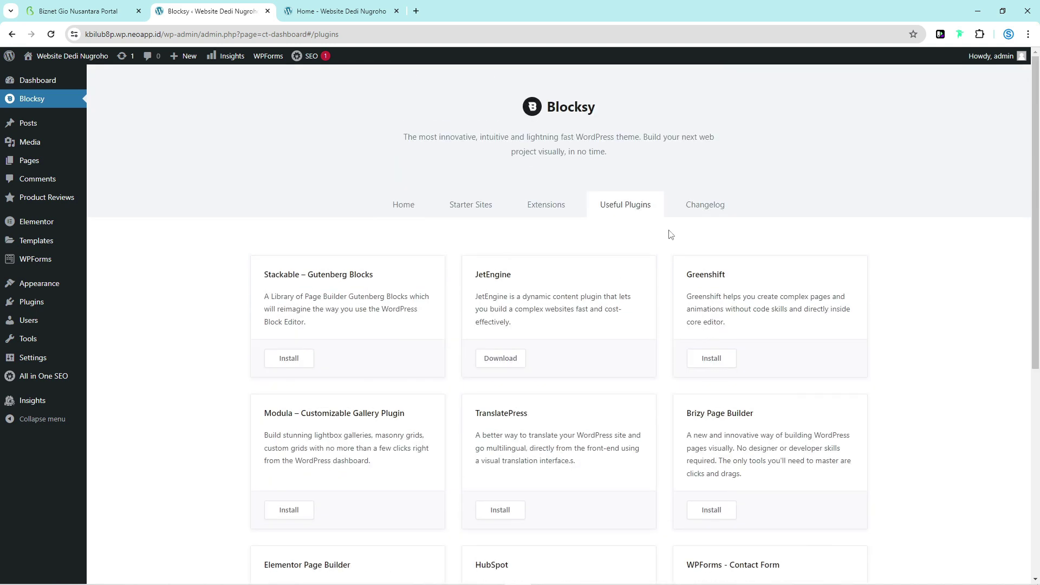
left_click(709, 210)
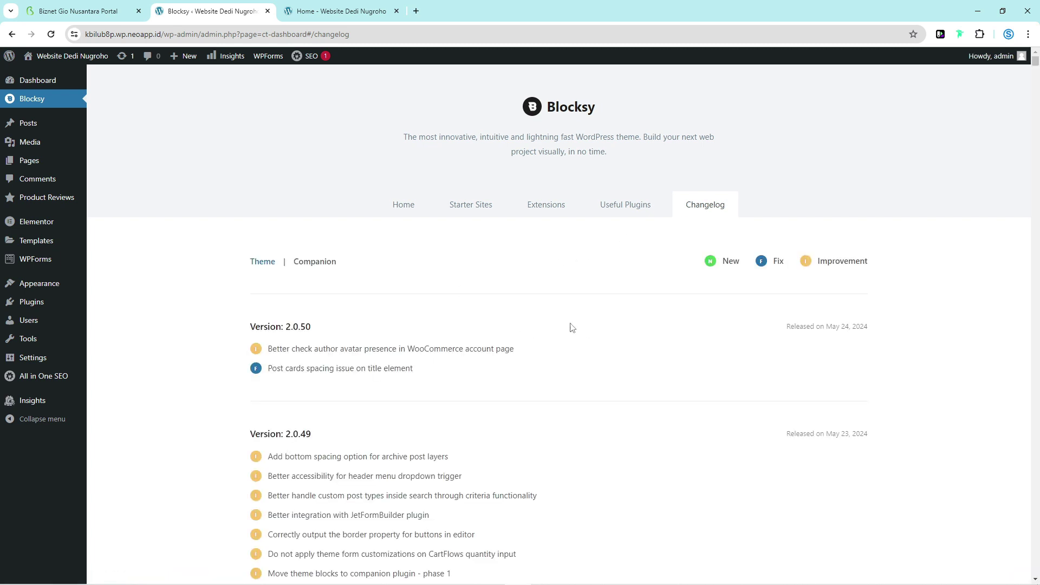
scroll(330, 284, "down", 2)
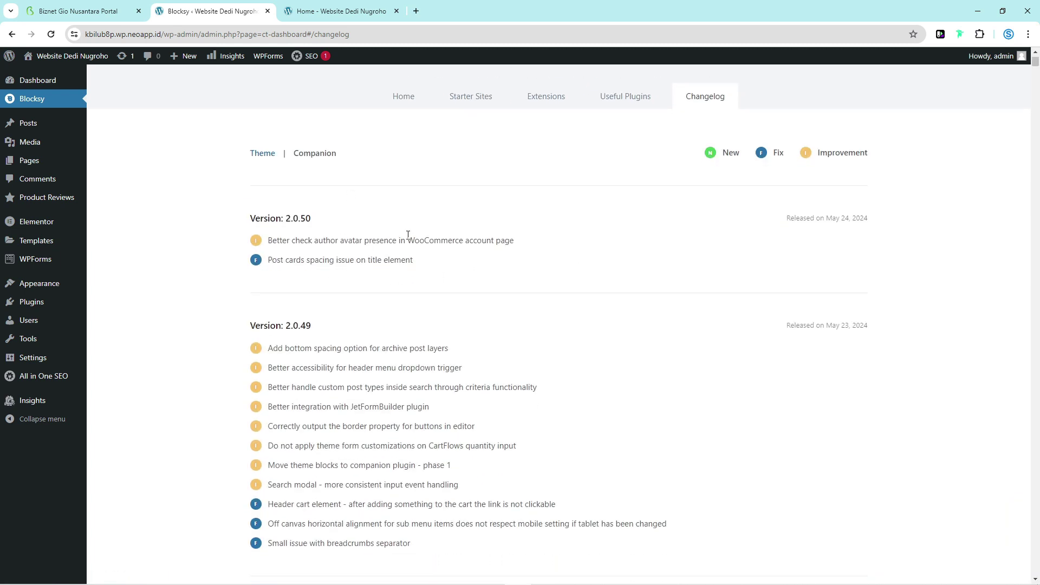
scroll(309, 399, "up", 3)
scroll(336, 379, "down", 9)
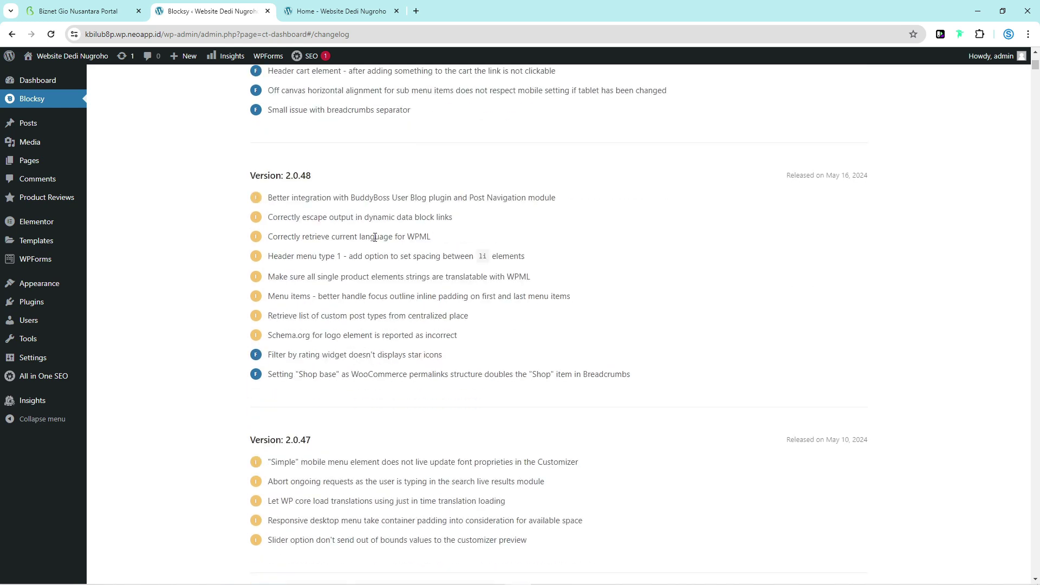
scroll(374, 226, "up", 5)
scroll(352, 289, "up", 4)
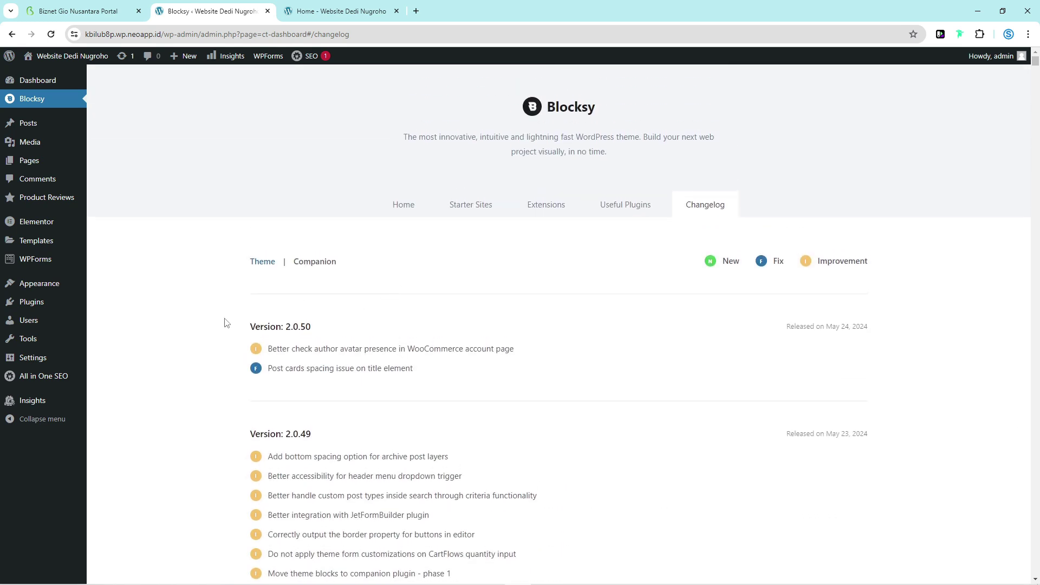
left_click(403, 205)
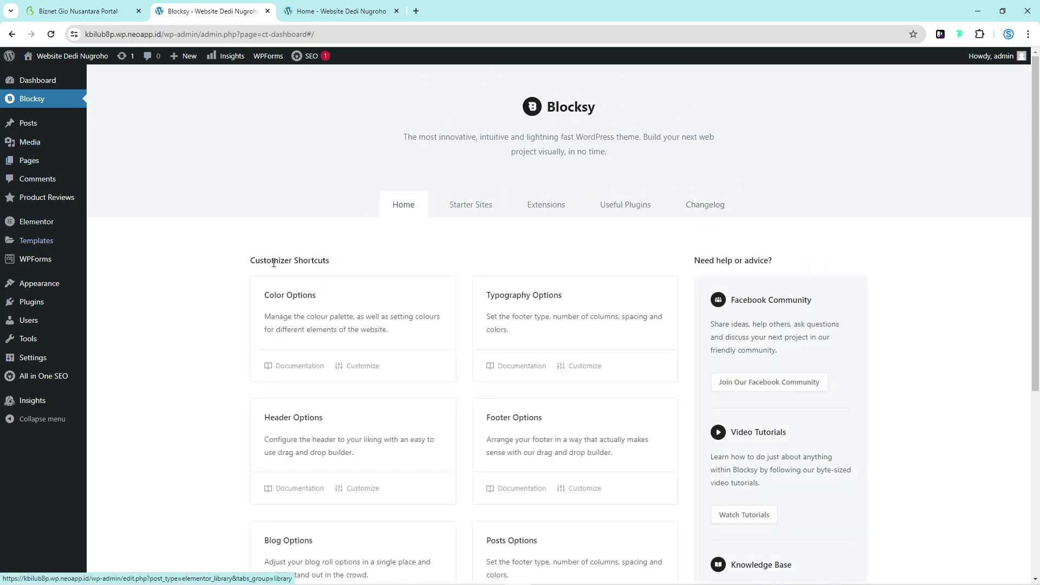
scroll(419, 254, "down", 4)
scroll(418, 253, "up", 4)
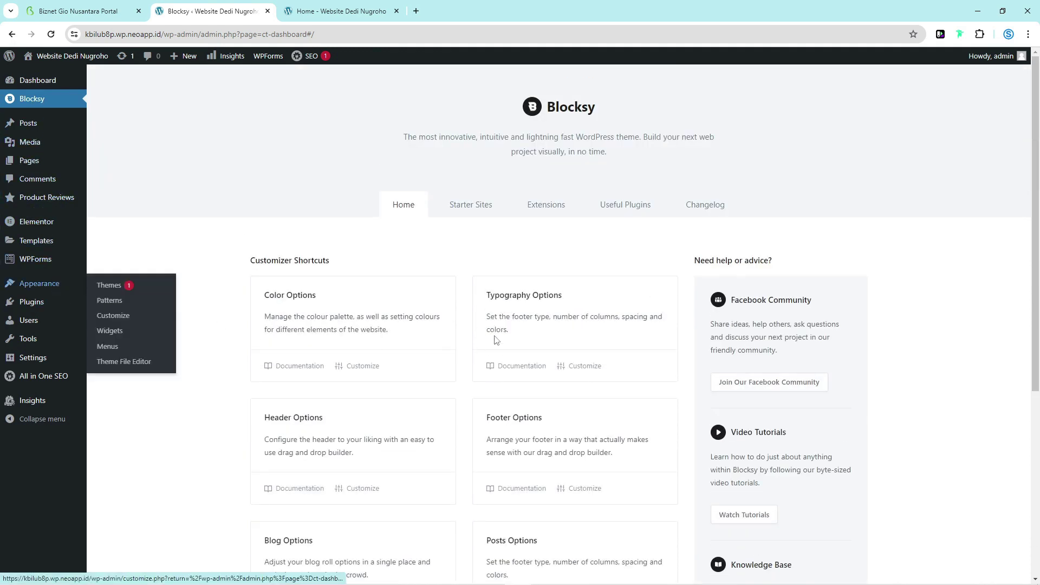
scroll(418, 270, "down", 2)
scroll(235, 170, "up", 1)
scroll(234, 169, "up", 1)
scroll(337, 305, "down", 2)
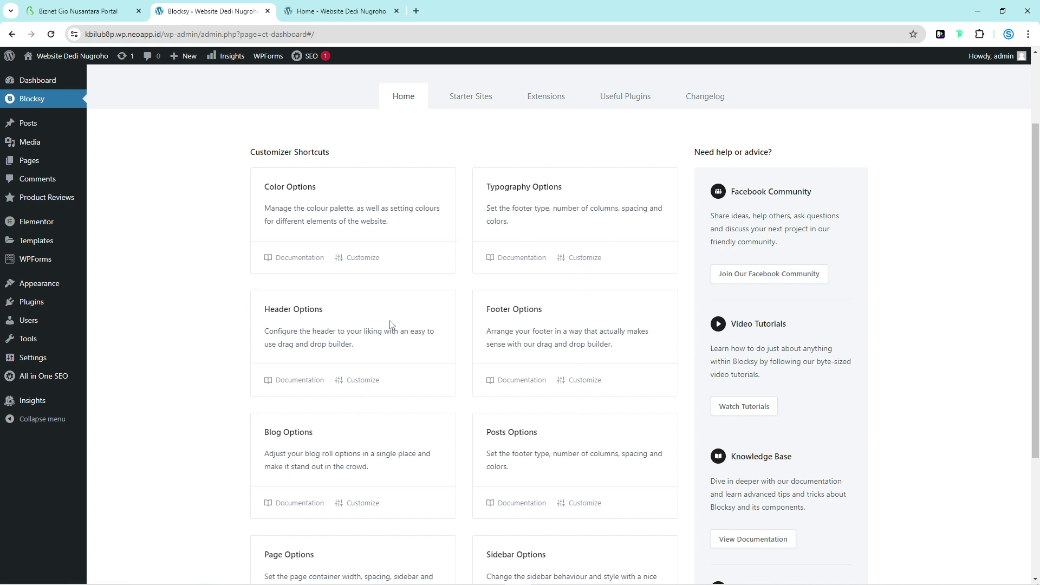
scroll(325, 310, "down", 3)
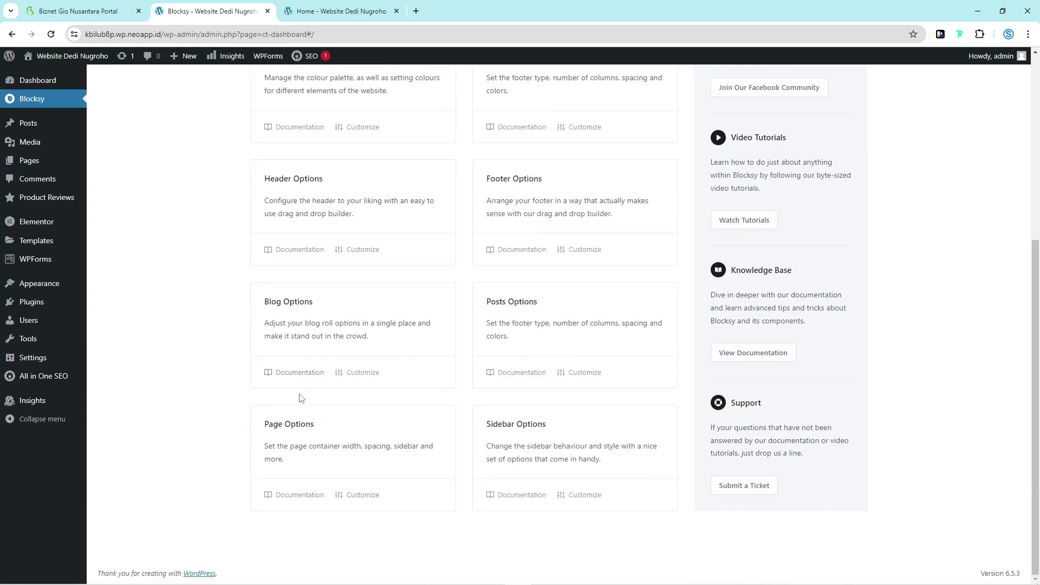
scroll(370, 250, "up", 5)
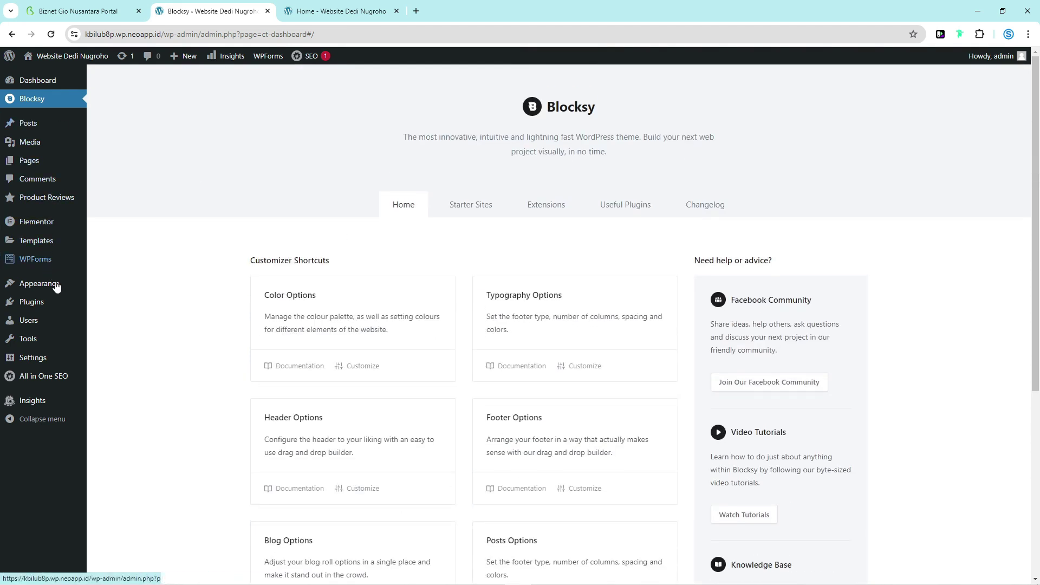
mouse_move(57, 284)
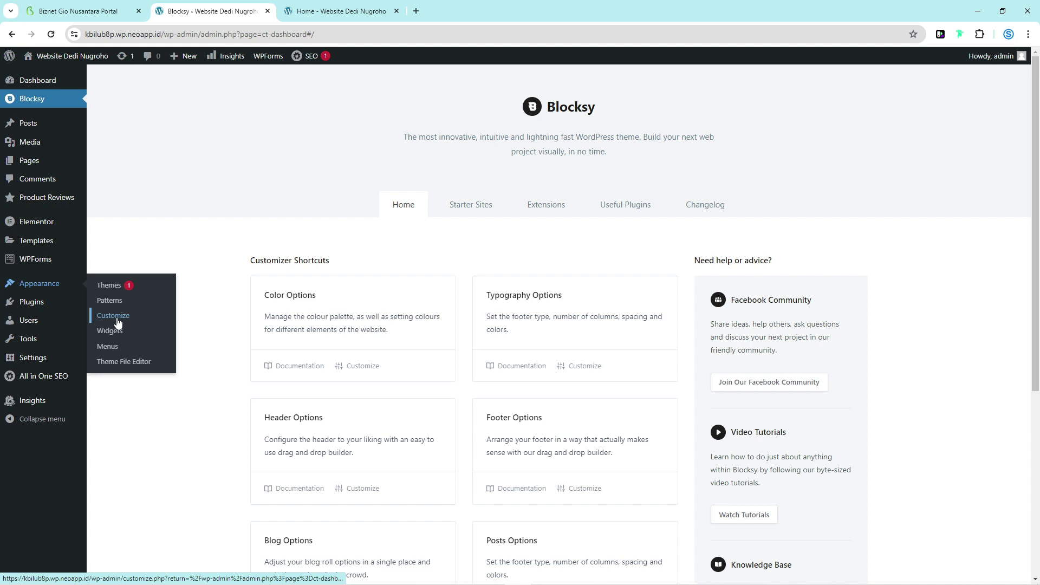
Step: Open Appearance > Customize in its own tab, placed before the Home tab
right_click(118, 320)
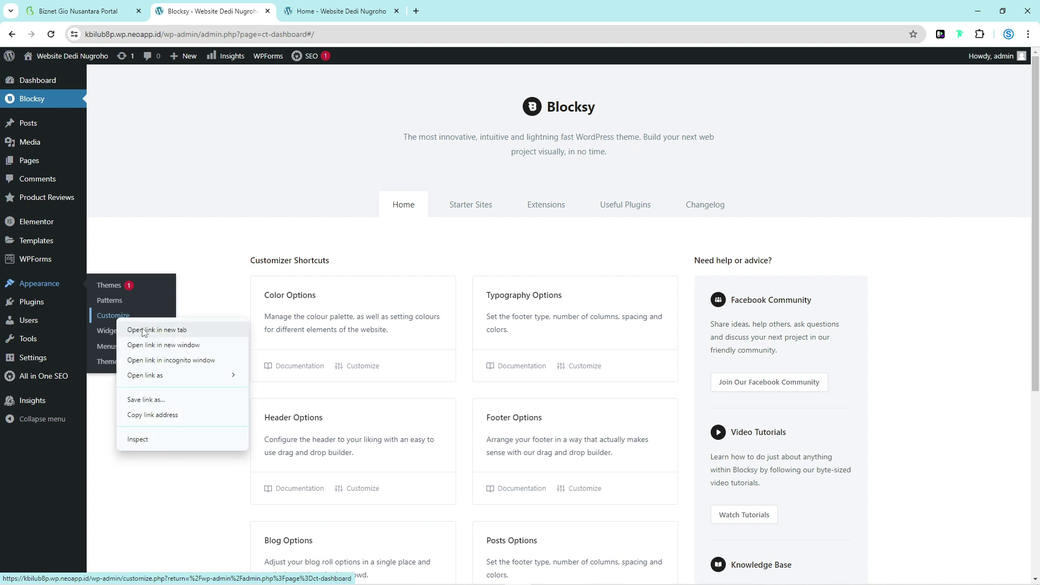
left_click(157, 330)
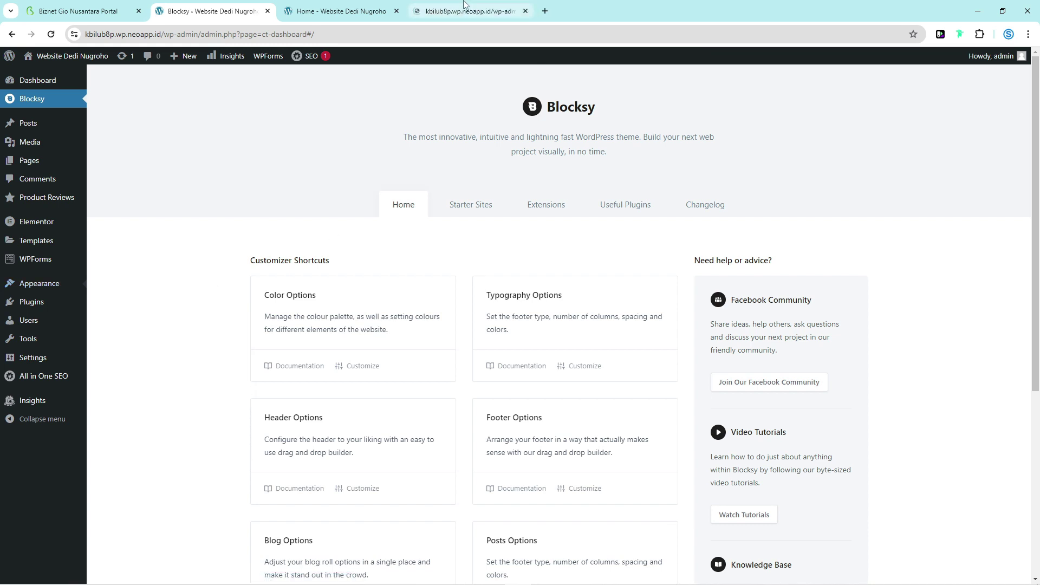
left_click(470, 8)
left_click_drag(399, 2, 344, 10)
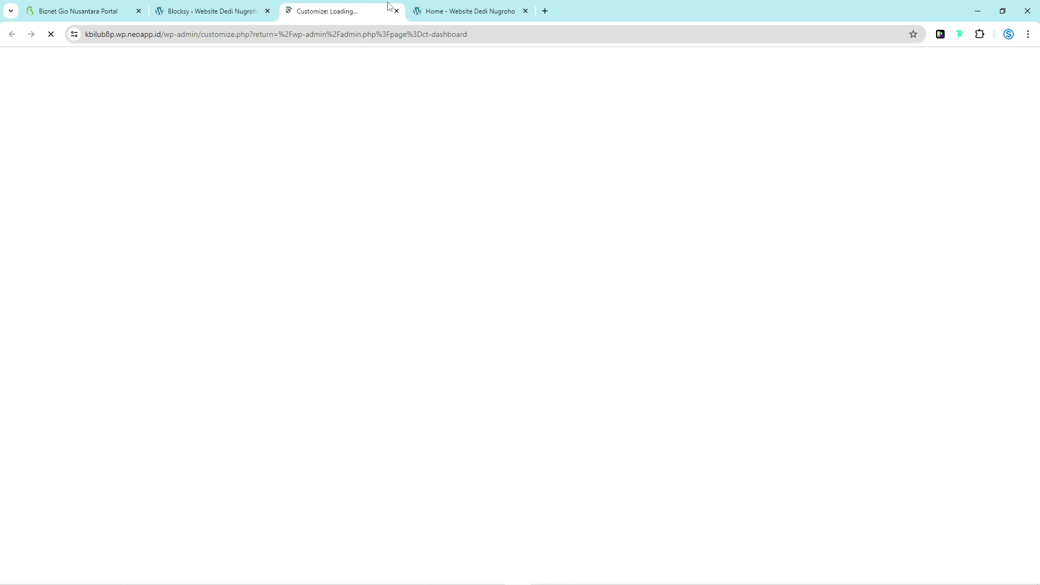
left_click(462, 8)
left_click(334, 8)
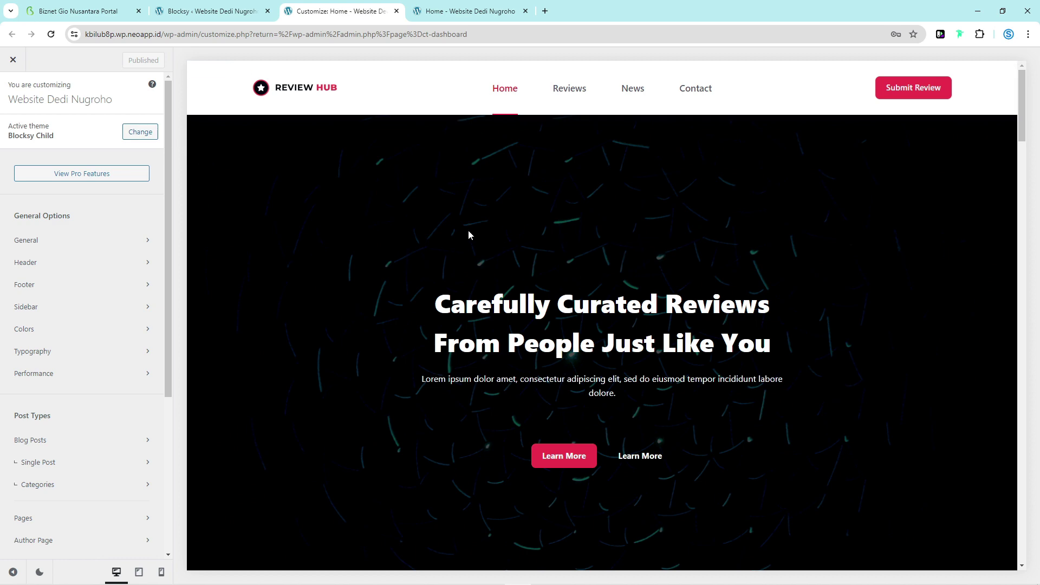
Step: Scroll through the Review Hub home page preview in the Customizer
scroll(592, 179, "down", 10)
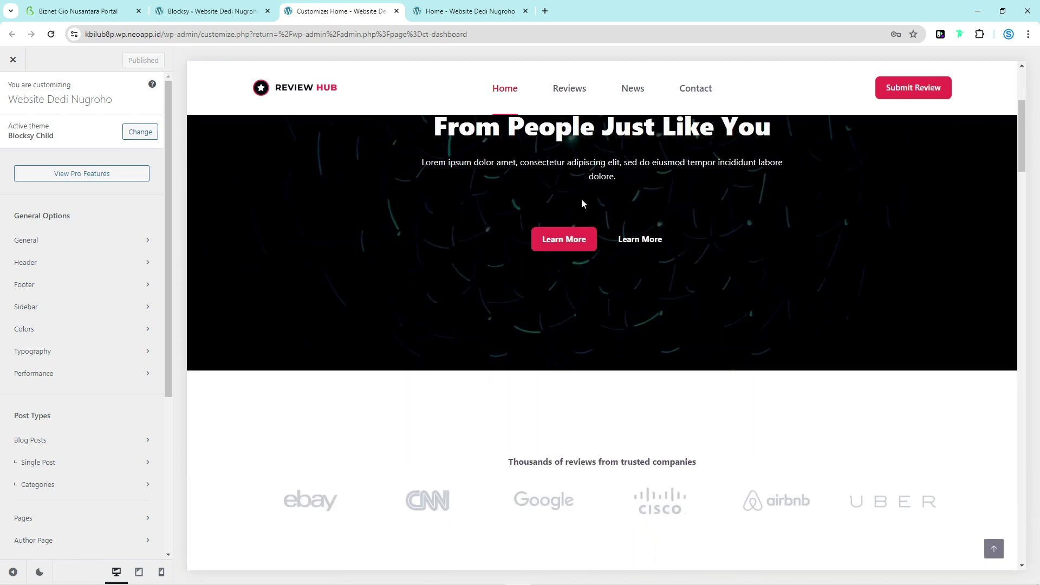
scroll(628, 319, "down", 5)
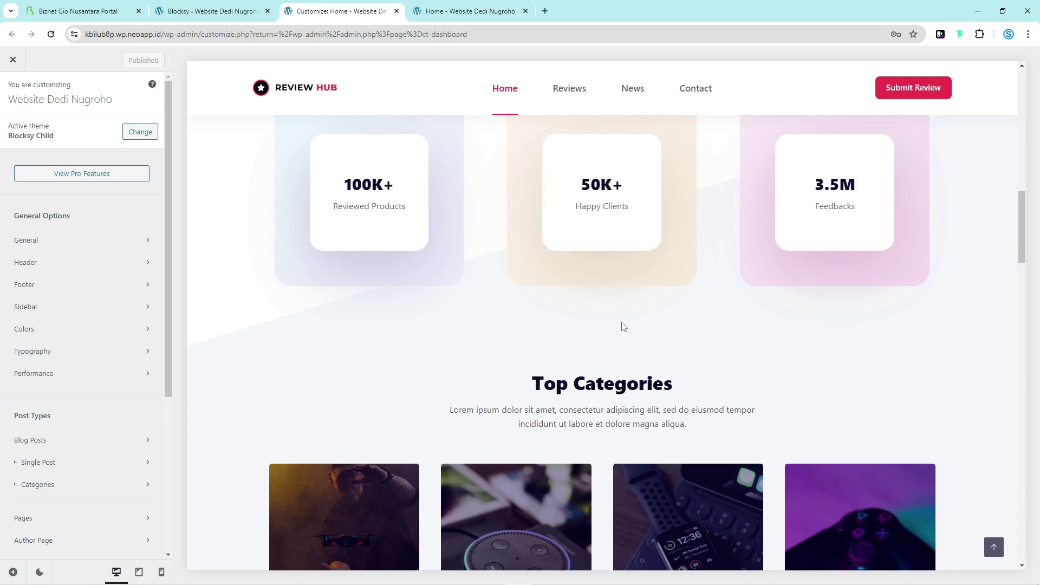
scroll(624, 327, "up", 7)
scroll(567, 227, "down", 15)
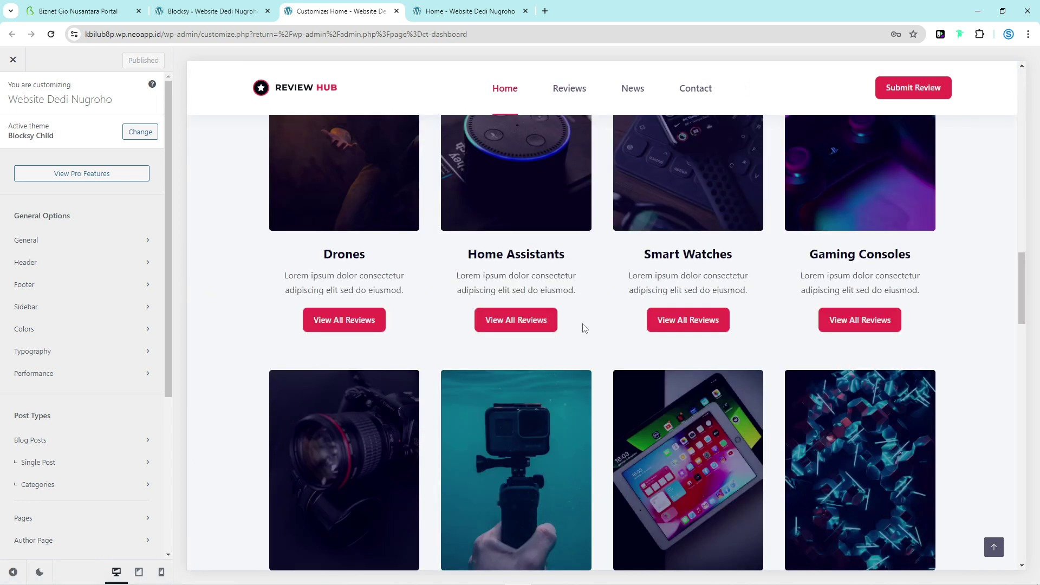
scroll(584, 329, "up", 20)
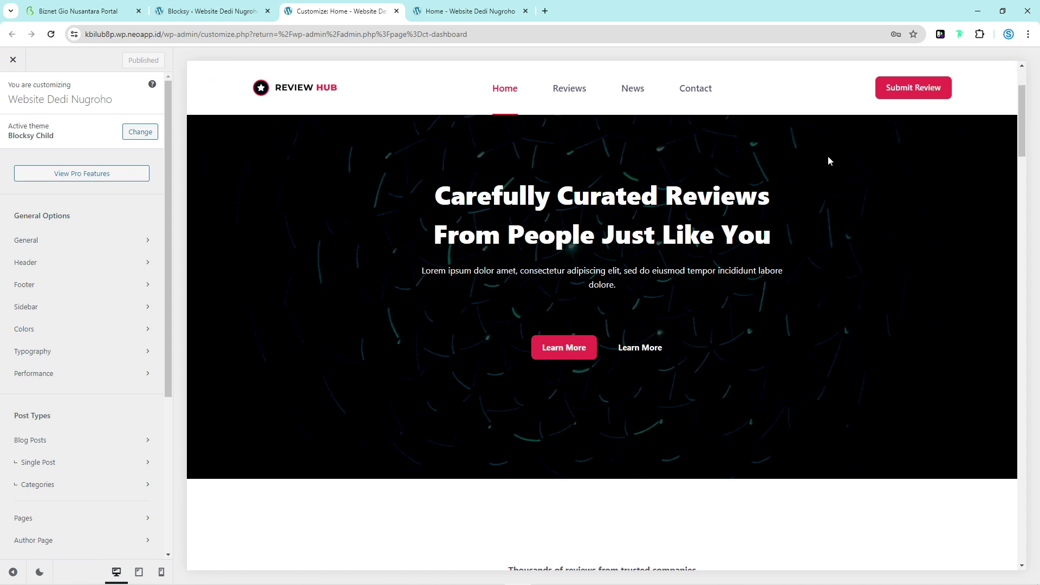
scroll(1014, 134, "down", 20)
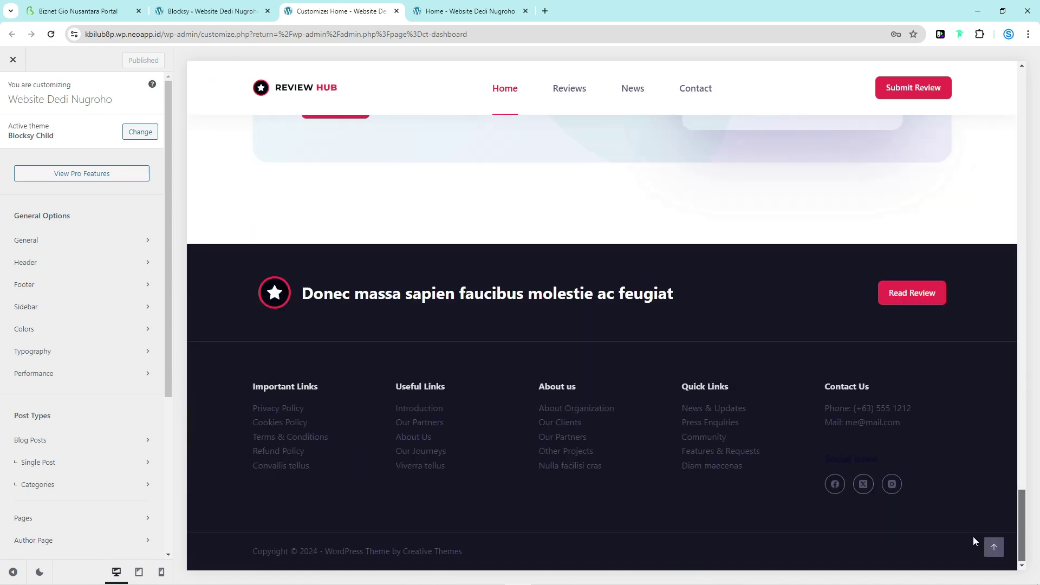
scroll(973, 536, "up", 15)
scroll(1007, 284, "up", 10)
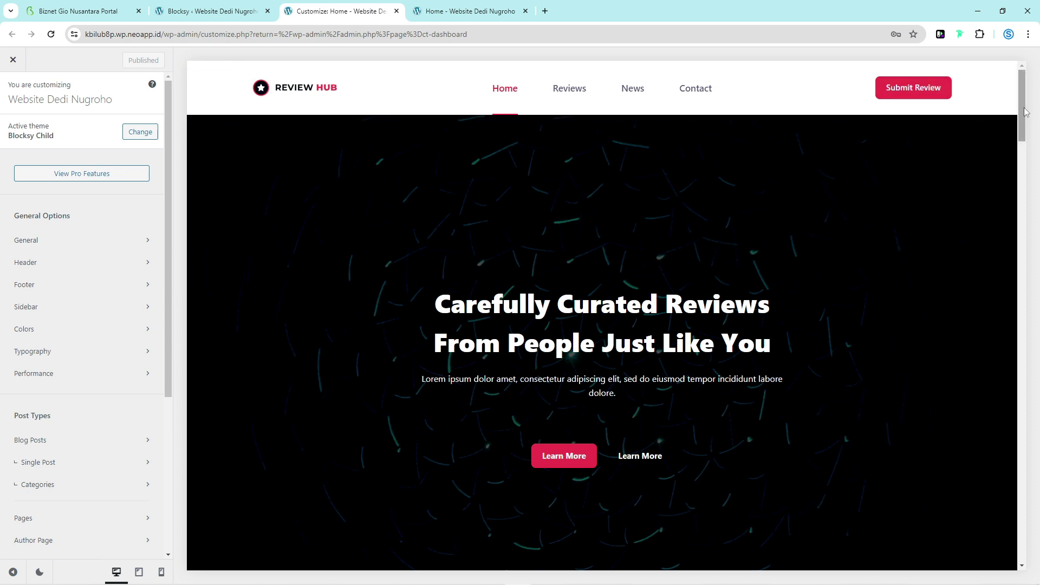
left_click_drag(1022, 110, 979, 543)
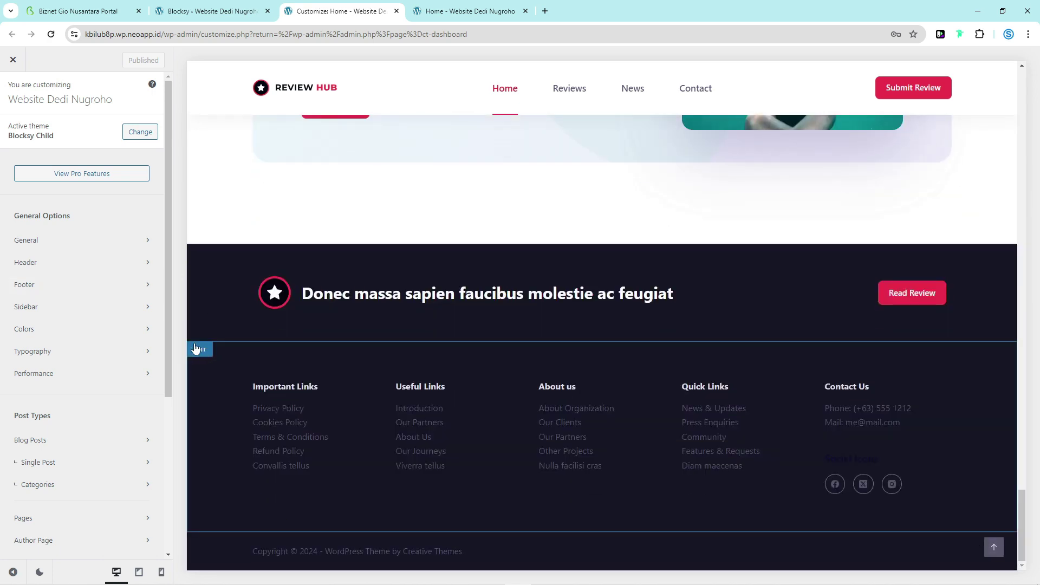
scroll(804, 254, "up", 20)
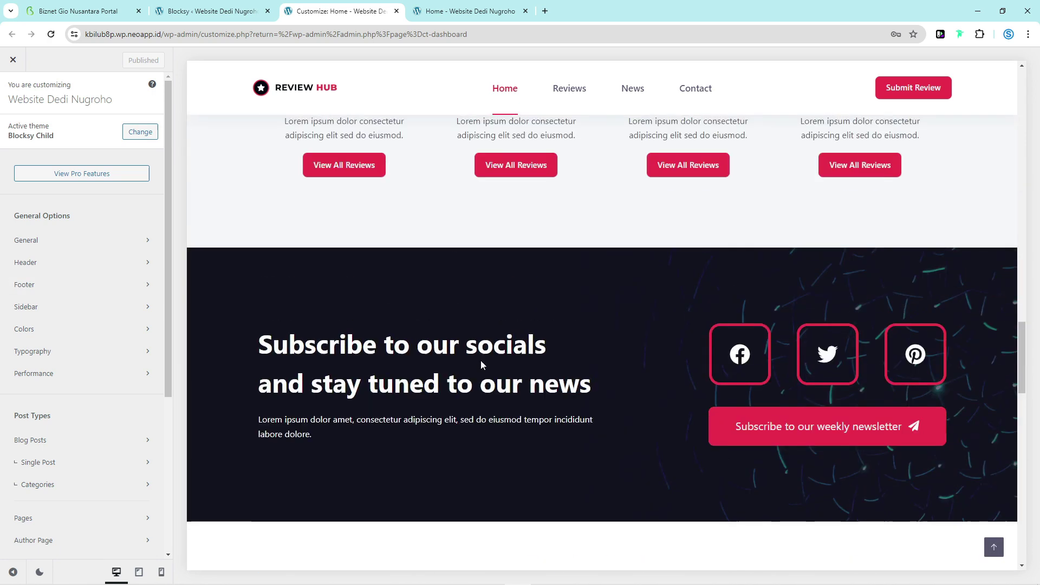
scroll(605, 357, "up", 10)
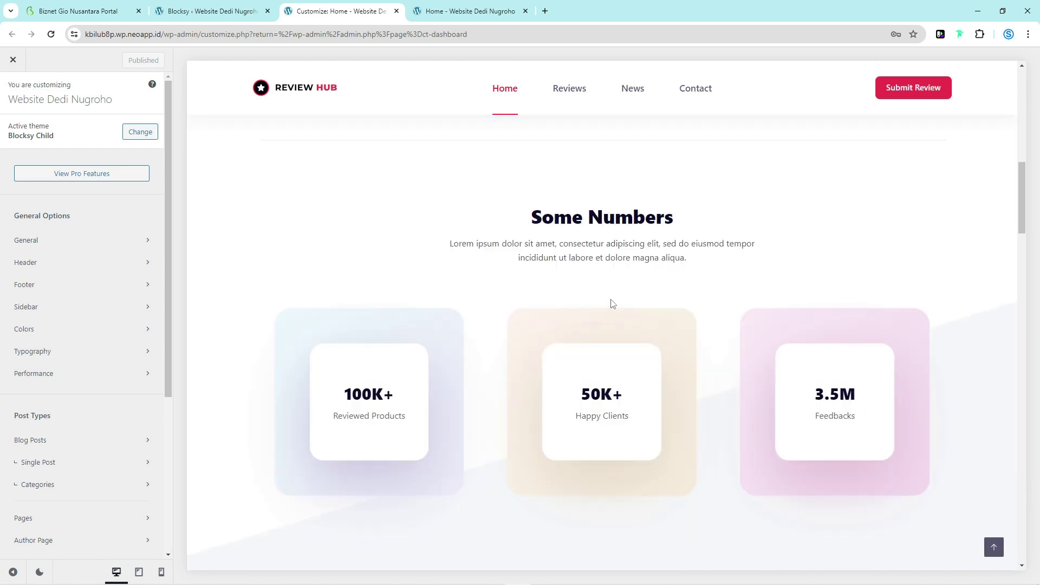
scroll(612, 303, "up", 12)
Step: Trash the Privacy Policy and Sample Page pages, leaving Blog, Contact, Home and News
left_click(198, 4)
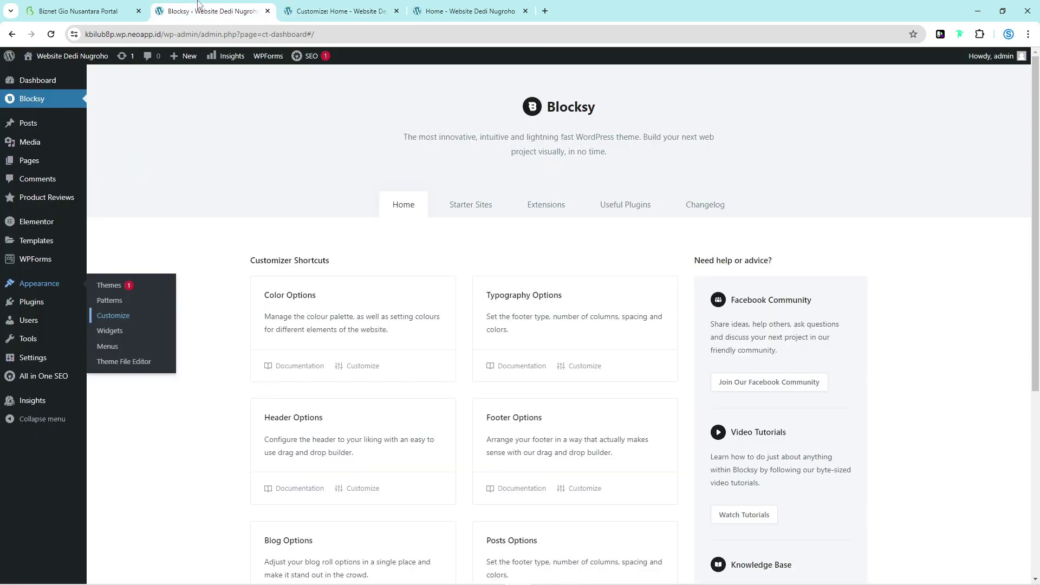
left_click(50, 161)
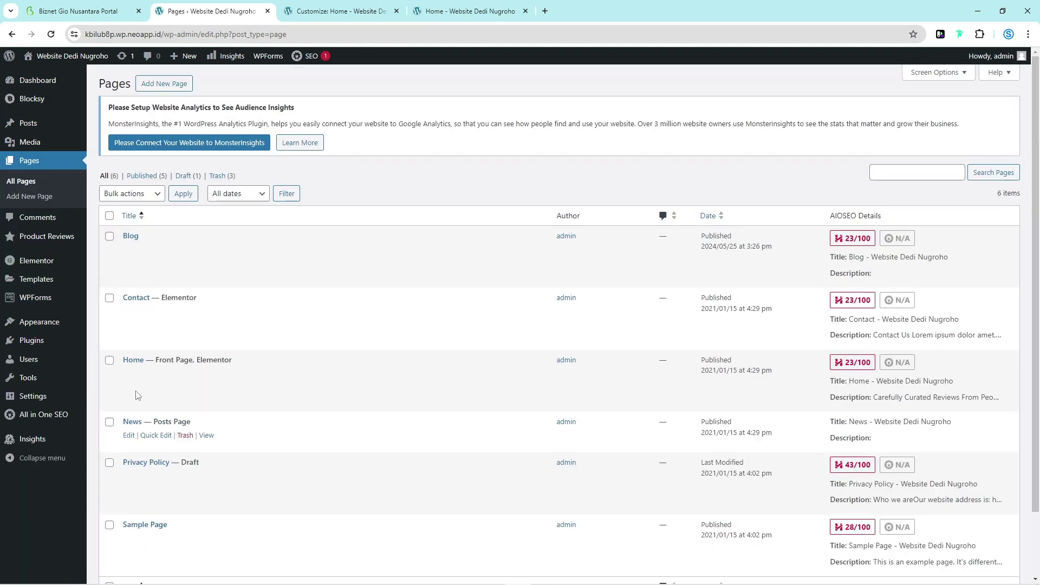
scroll(147, 293, "down", 2)
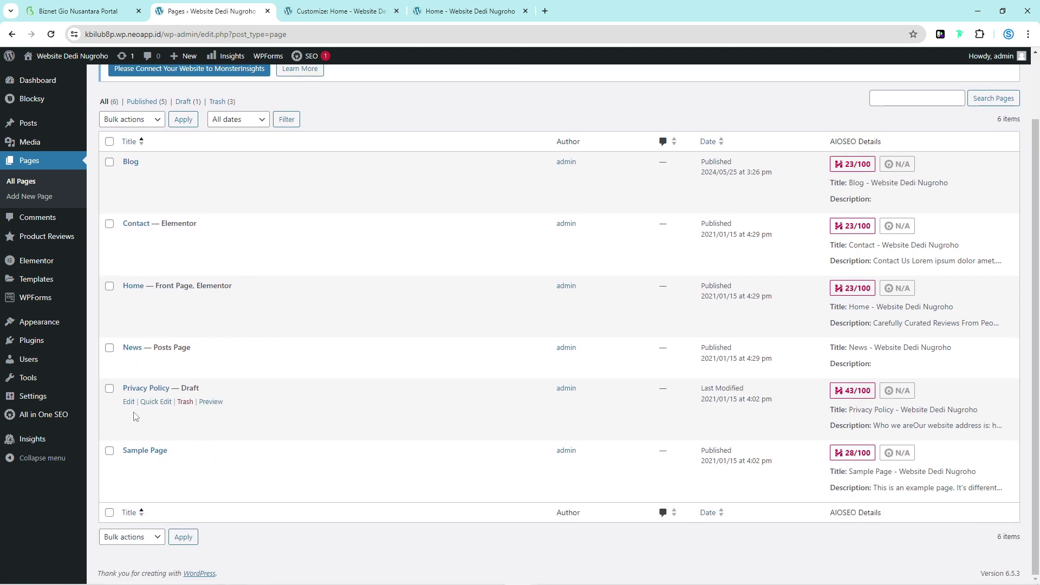
left_click(183, 402)
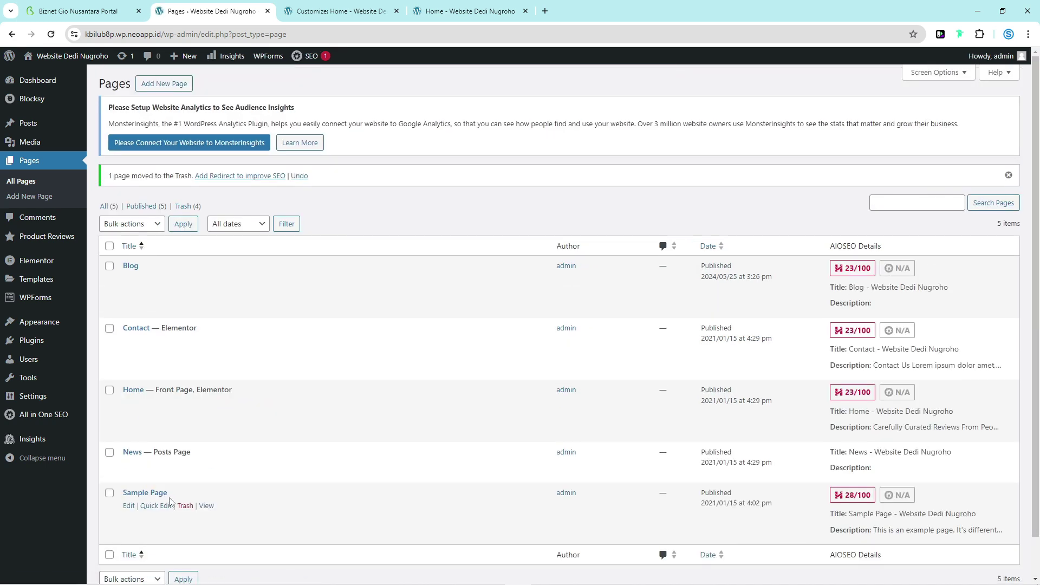
left_click(185, 505)
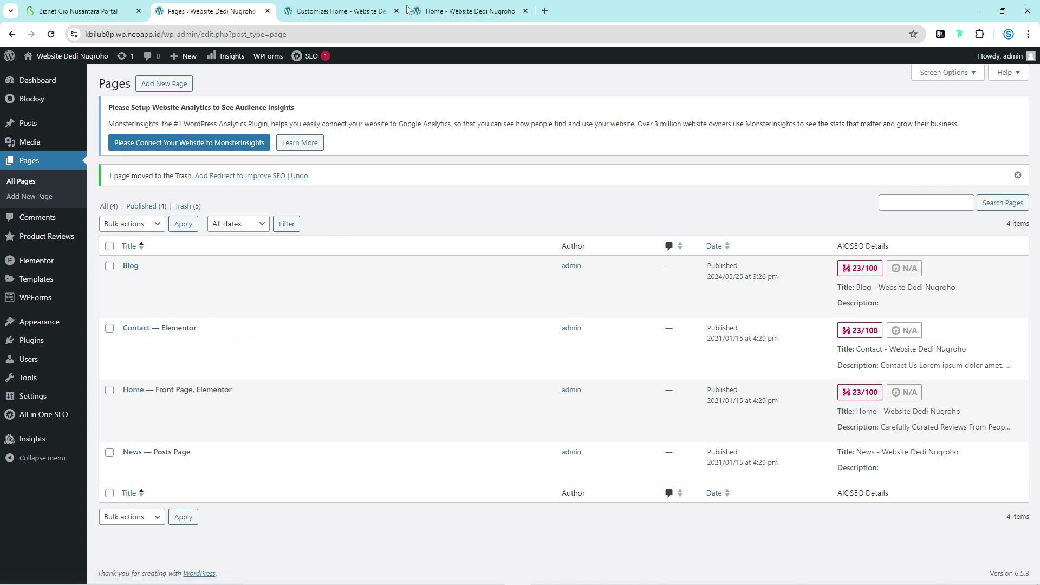
left_click(358, 4)
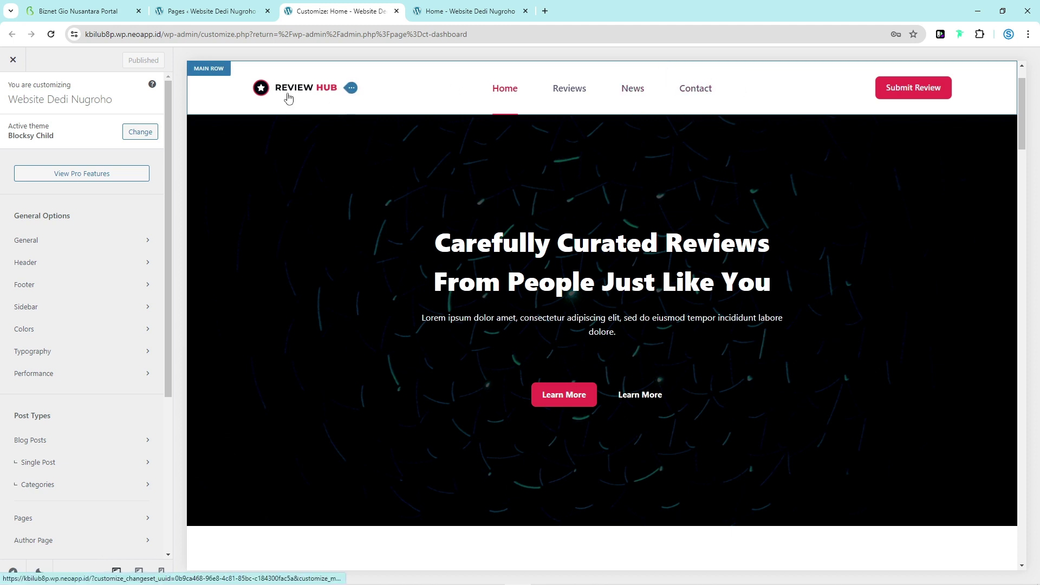
Step: Set the header main row's minimum height to 100 px
left_click(205, 74)
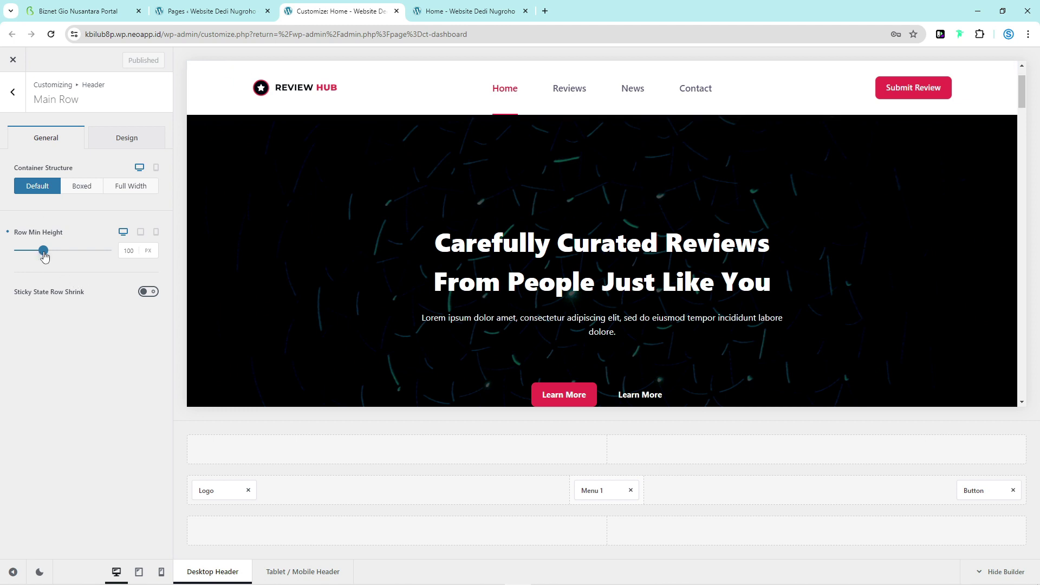
left_click(134, 248)
mouse_move(47, 256)
left_mouse_down()
mouse_move(93, 259)
mouse_move(30, 261)
mouse_move(79, 258)
mouse_move(57, 256)
left_mouse_up()
left_click_drag(133, 252, 107, 260)
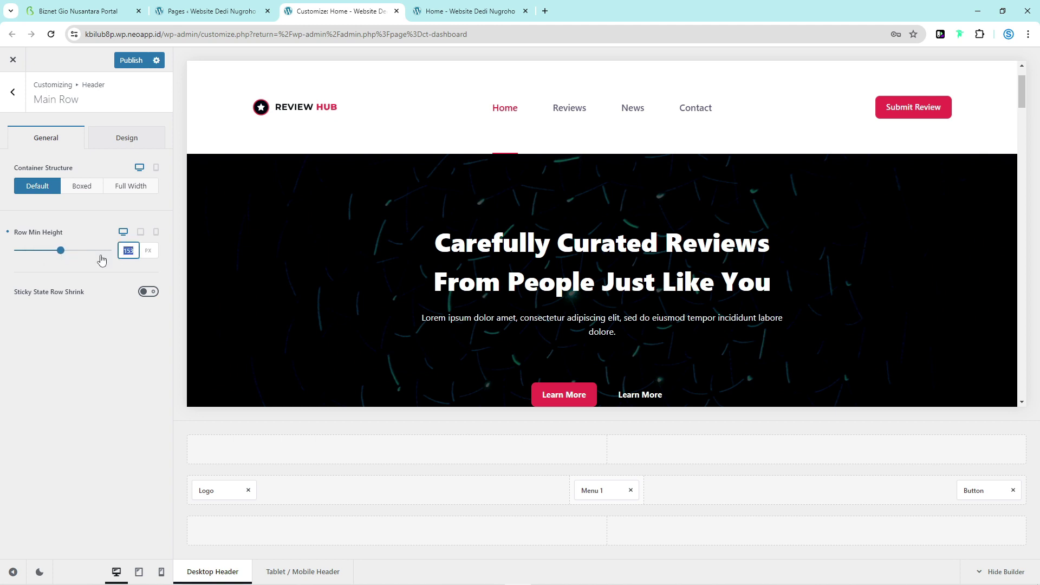
type("100")
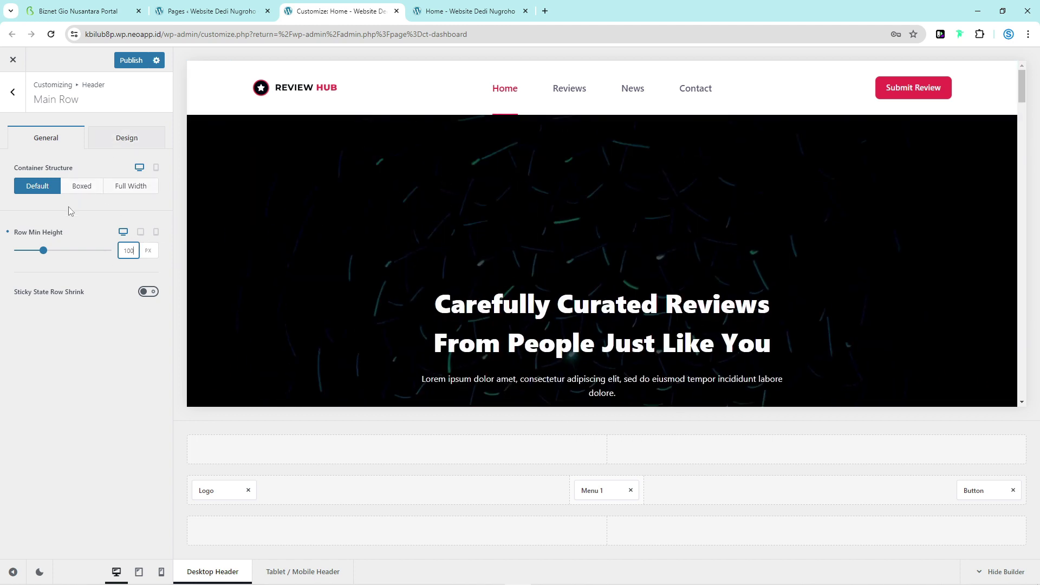
Step: Review the main row's Design settings, then return to the header elements list
left_click(115, 139)
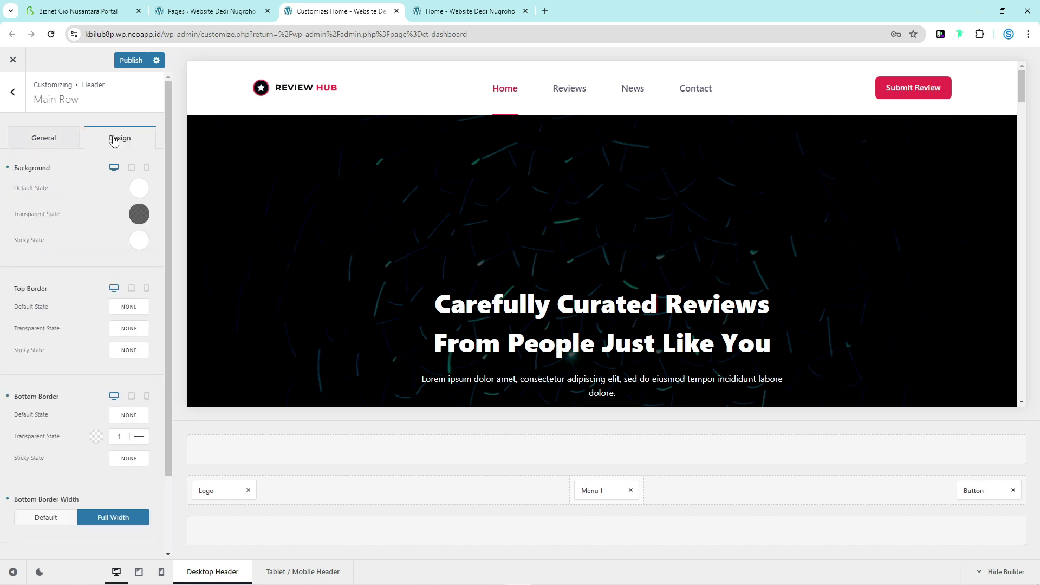
scroll(128, 206, "down", 3)
scroll(133, 260, "up", 3)
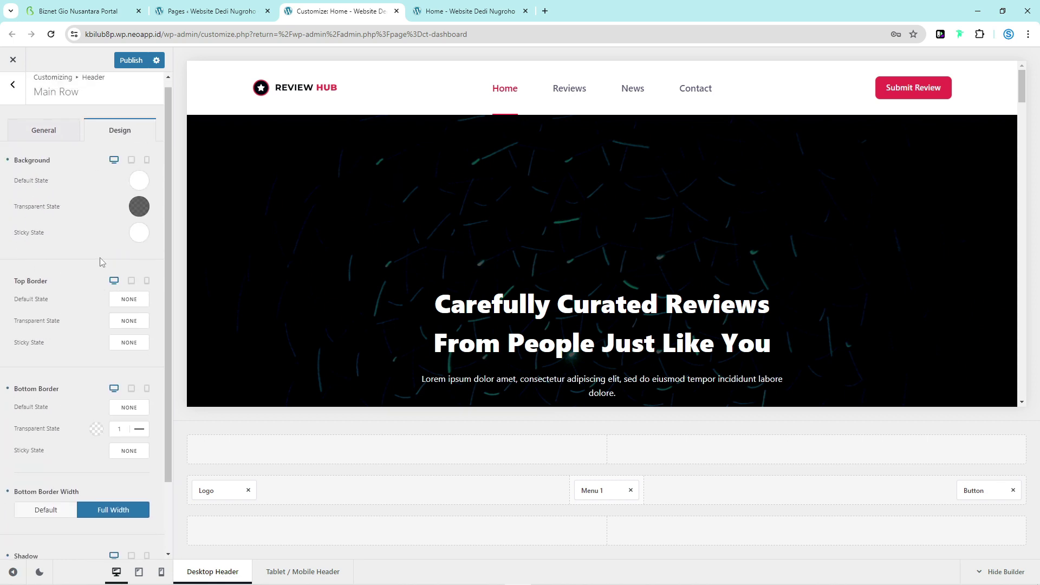
scroll(133, 273, "down", 2)
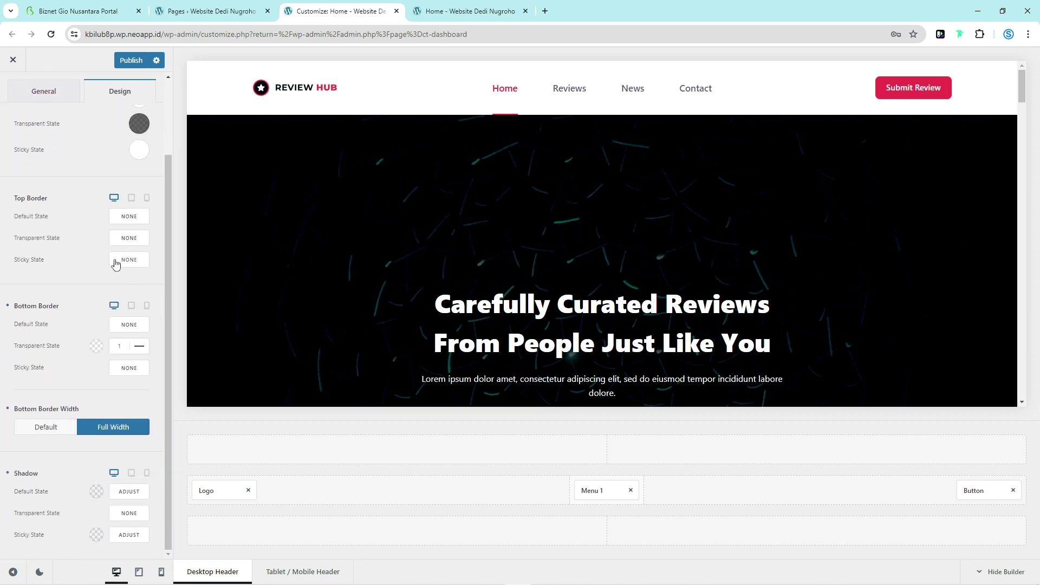
scroll(110, 308, "up", 5)
left_click(12, 93)
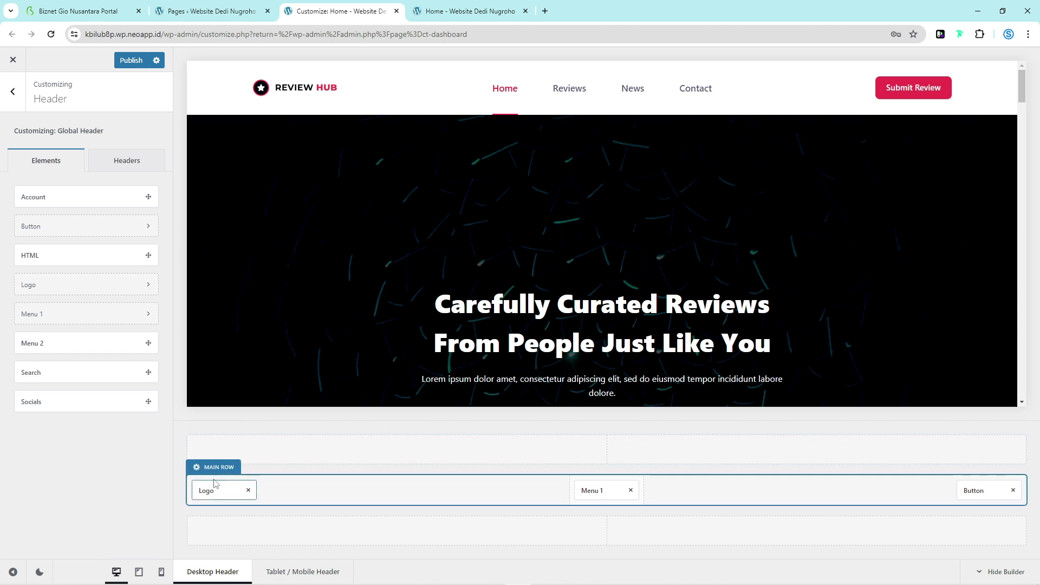
Step: Drag the Socials element into the header main row beside the Submit Review button and open its settings
left_click(216, 71)
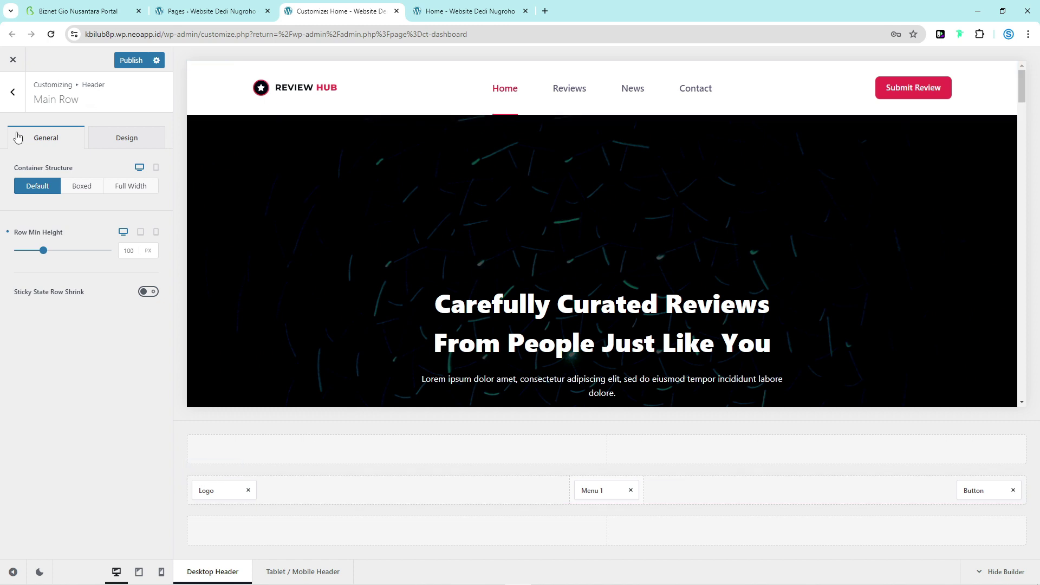
left_click(13, 102)
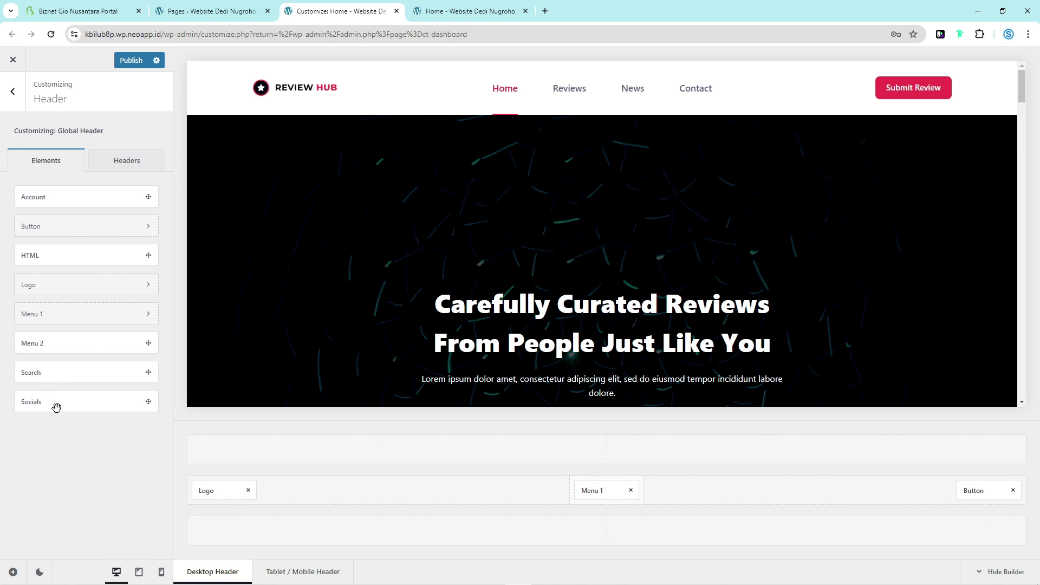
left_click_drag(205, 398, 921, 494)
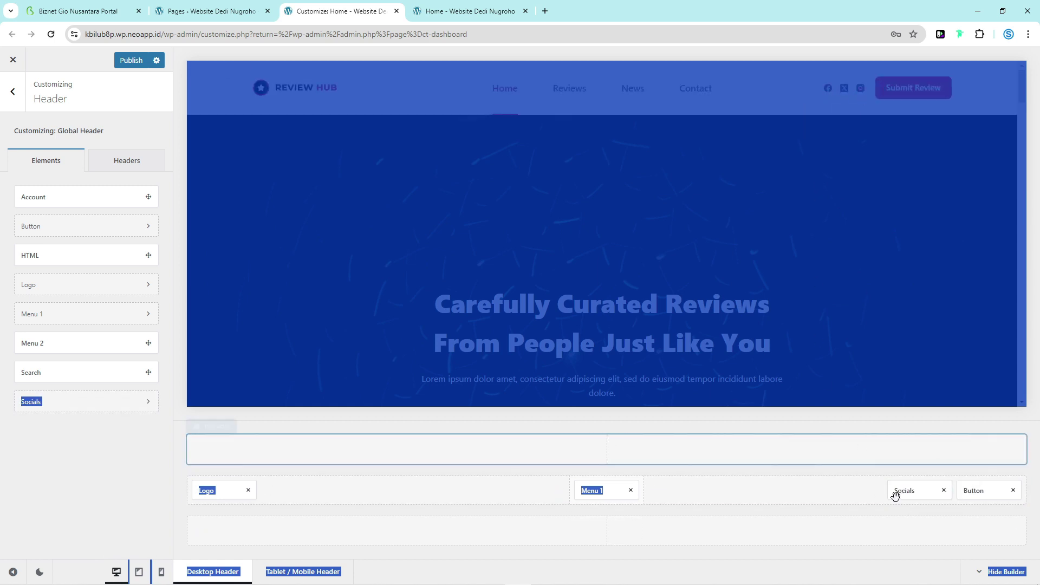
left_click(719, 146)
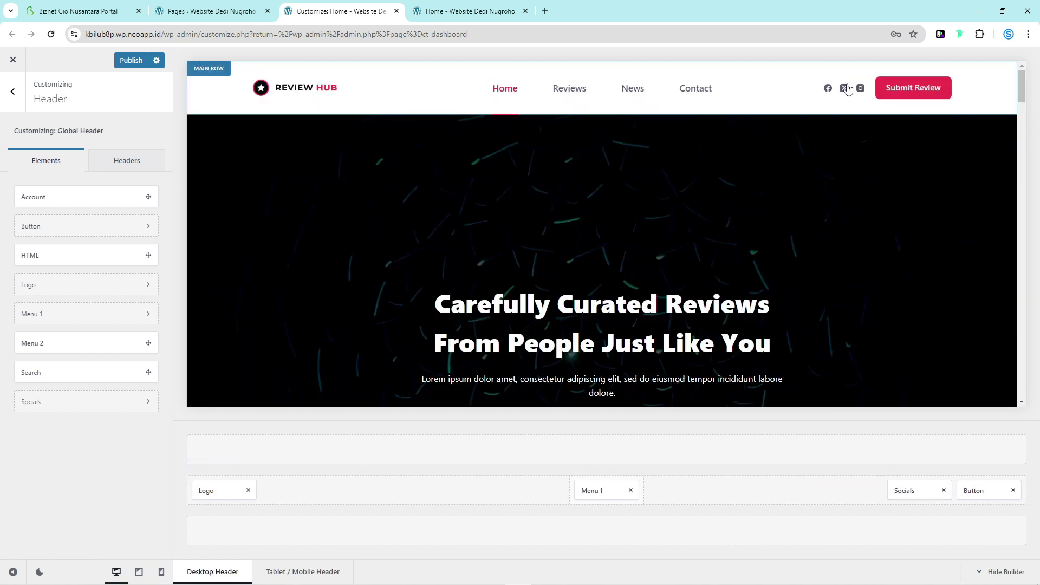
left_click(877, 91)
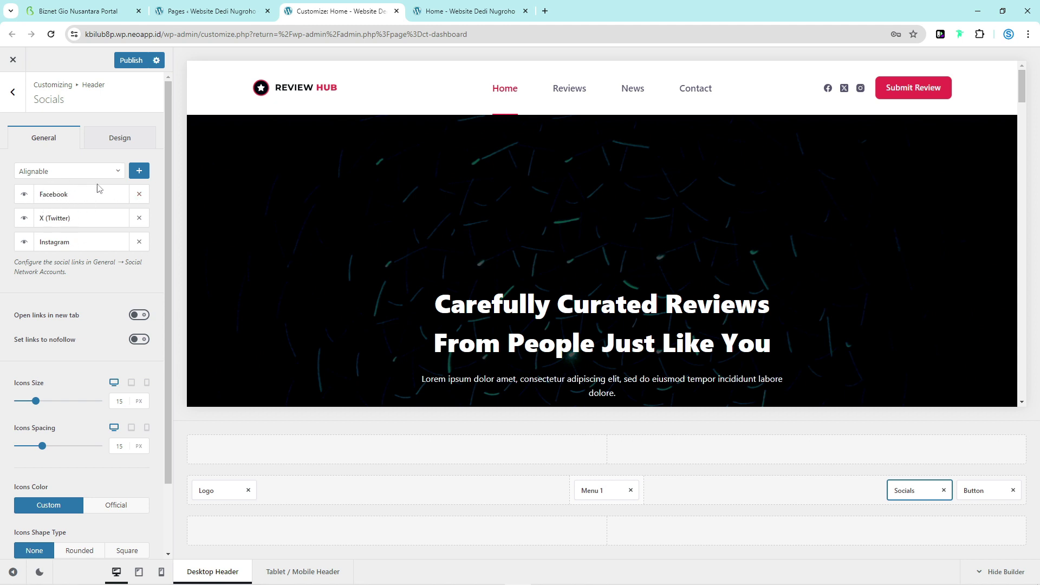
Step: Toggle the Facebook icon off and back on, and glance at the social icons' Design options
left_click(23, 195)
left_click(23, 200)
scroll(124, 259, "down", 2)
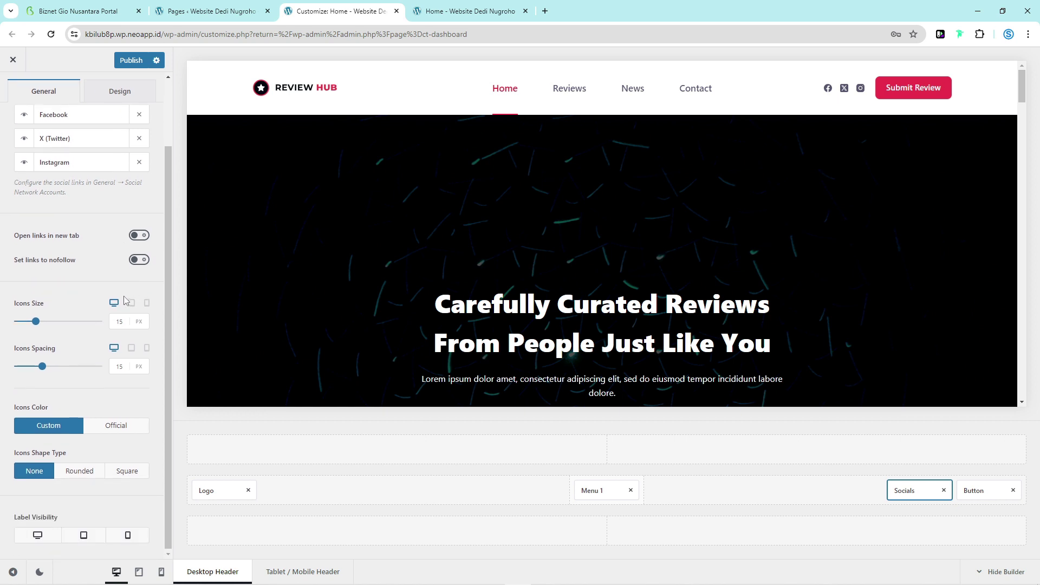
scroll(119, 282, "up", 2)
left_click(110, 137)
left_click(60, 139)
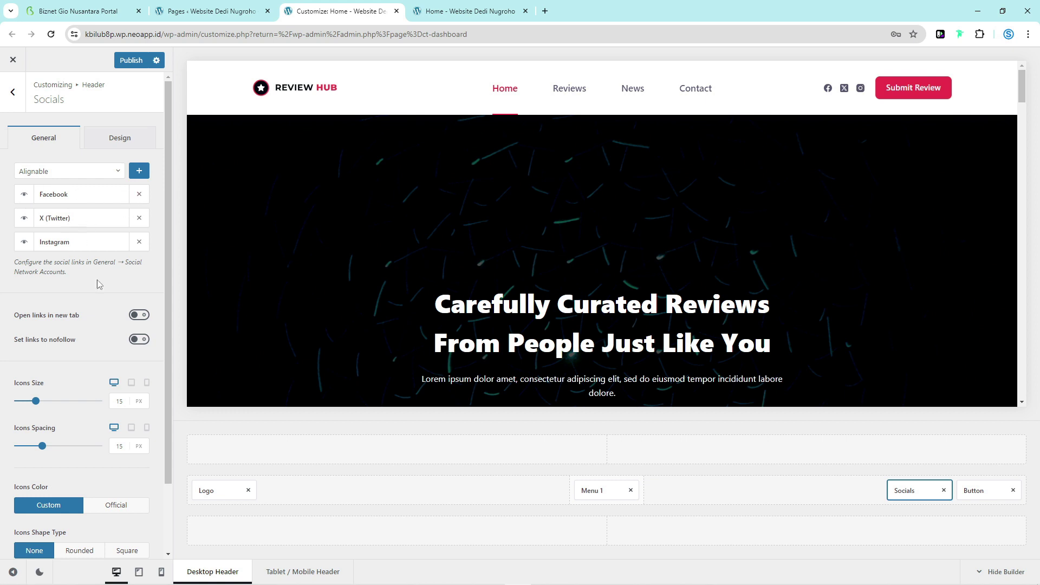
Step: Expand the Social Network Accounts list and read through its description text
left_click(132, 265)
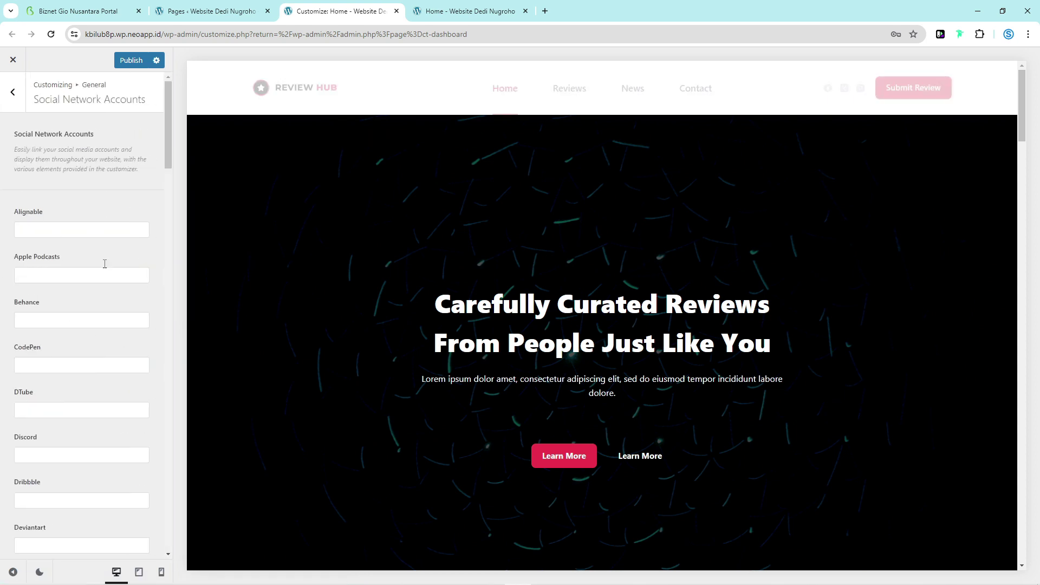
scroll(64, 268, "down", 8)
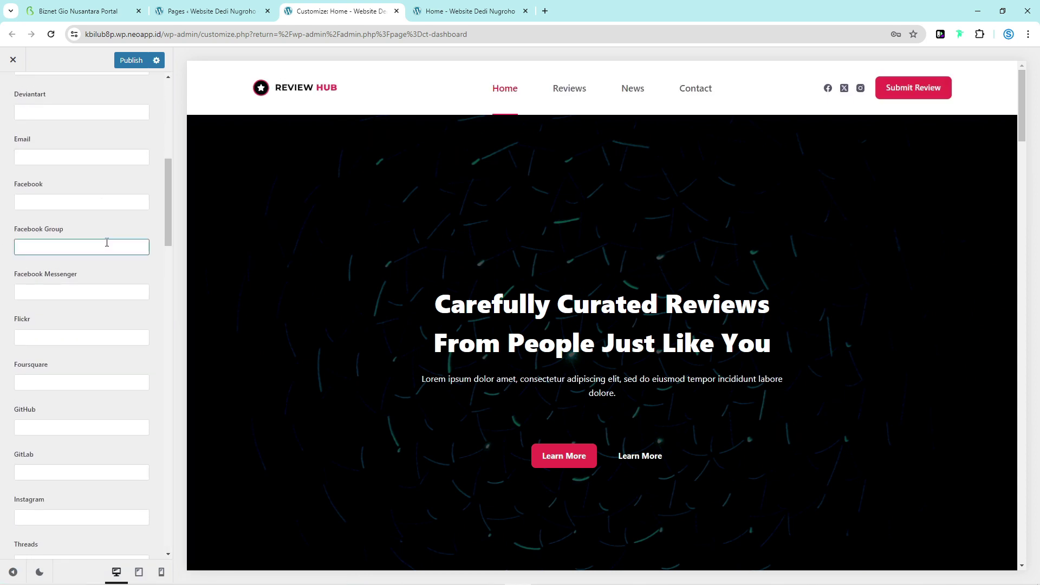
scroll(103, 244, "up", 8)
left_click_drag(167, 148, 195, 143)
scroll(79, 308, "down", 6)
left_click(76, 283)
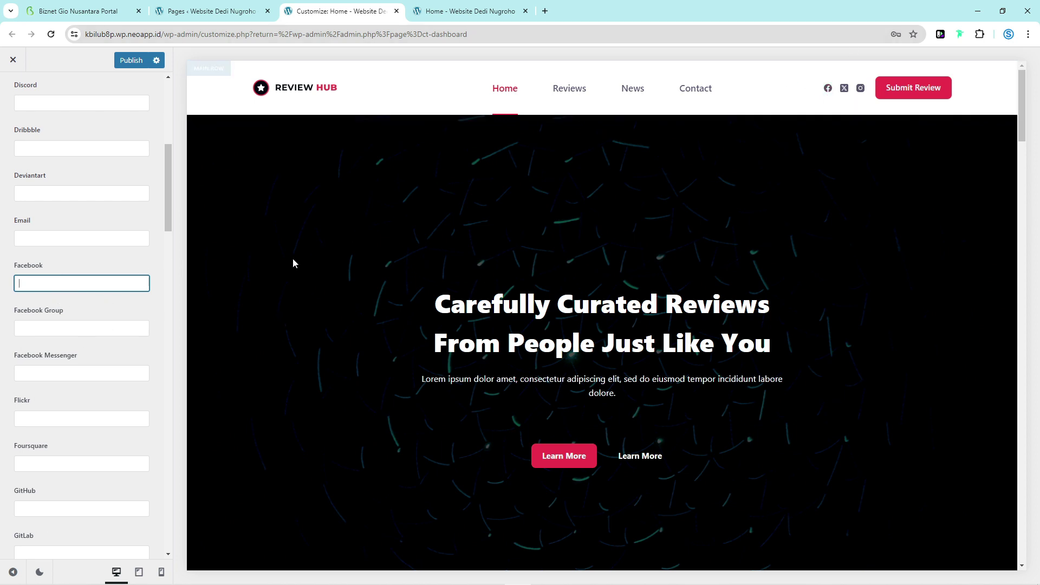
scroll(130, 230, "up", 8)
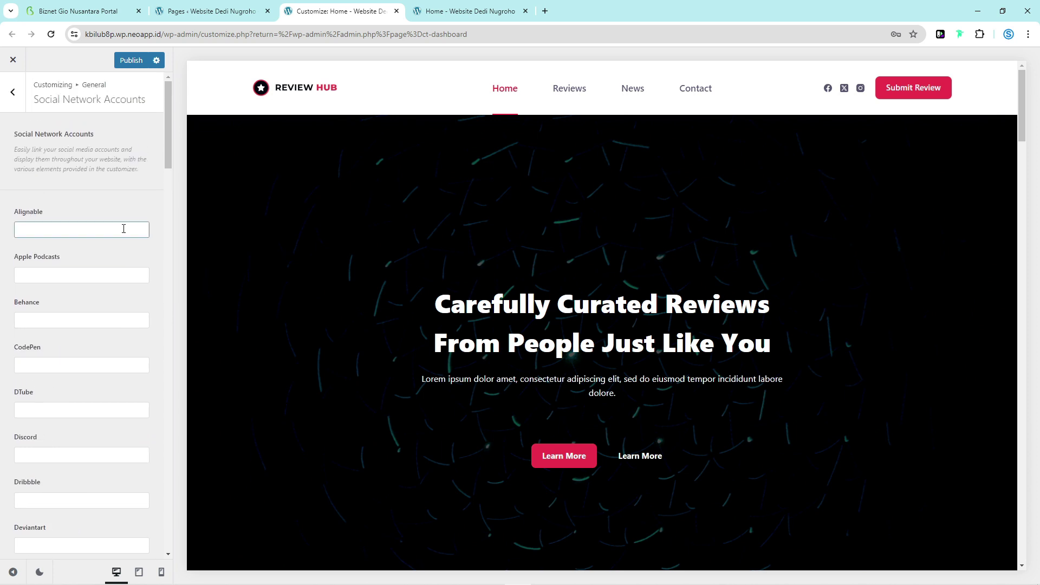
scroll(81, 282, "down", 8)
scroll(43, 251, "up", 7)
left_click_drag(31, 149, 142, 172)
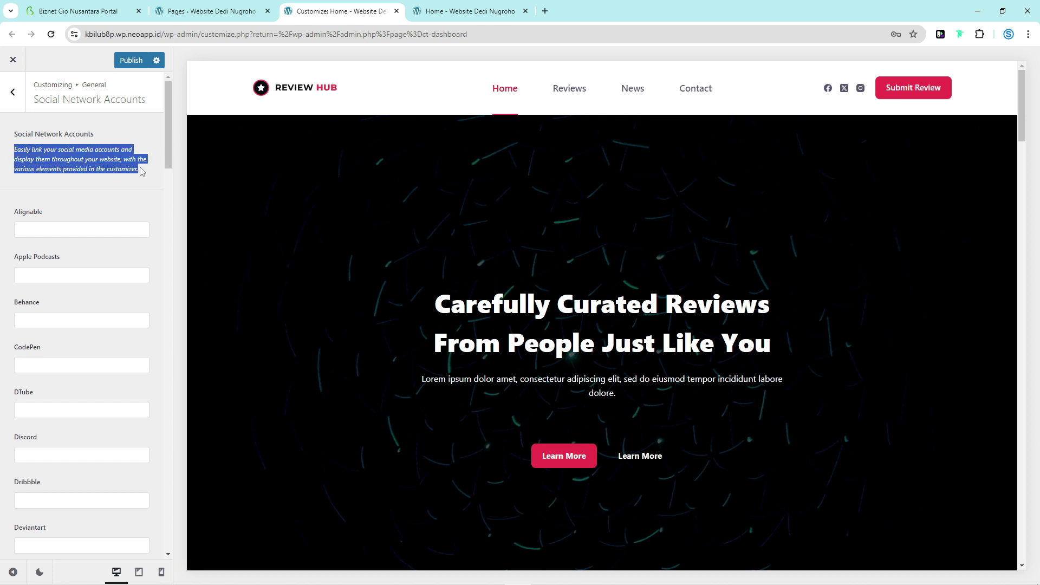
left_click(86, 167)
Step: Select the Facebook and Instagram account link fields, leaving them blank
scroll(98, 278, "down", 10)
scroll(63, 309, "down", 8)
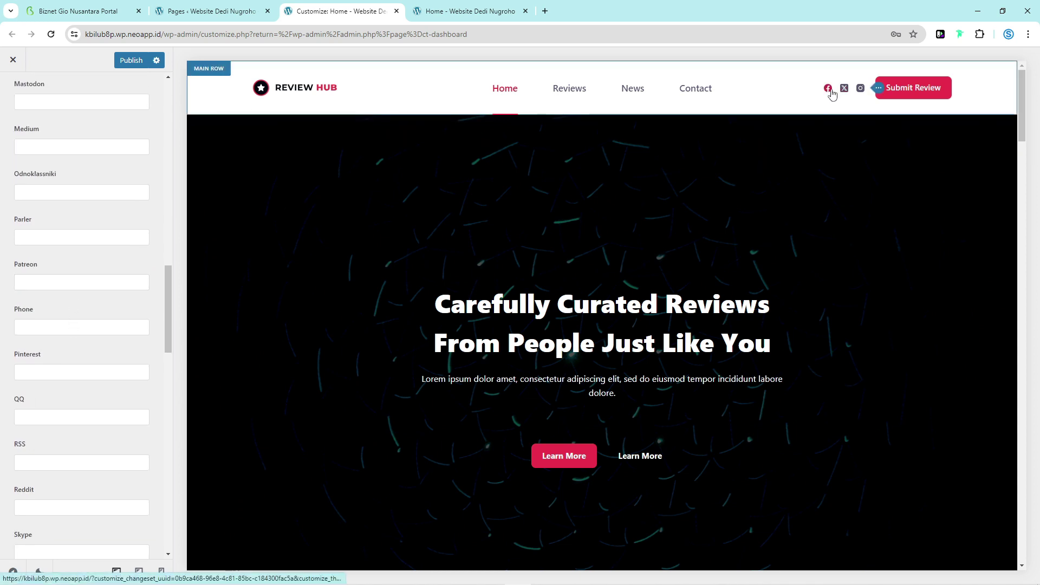
scroll(99, 276, "up", 1)
scroll(81, 273, "up", 10)
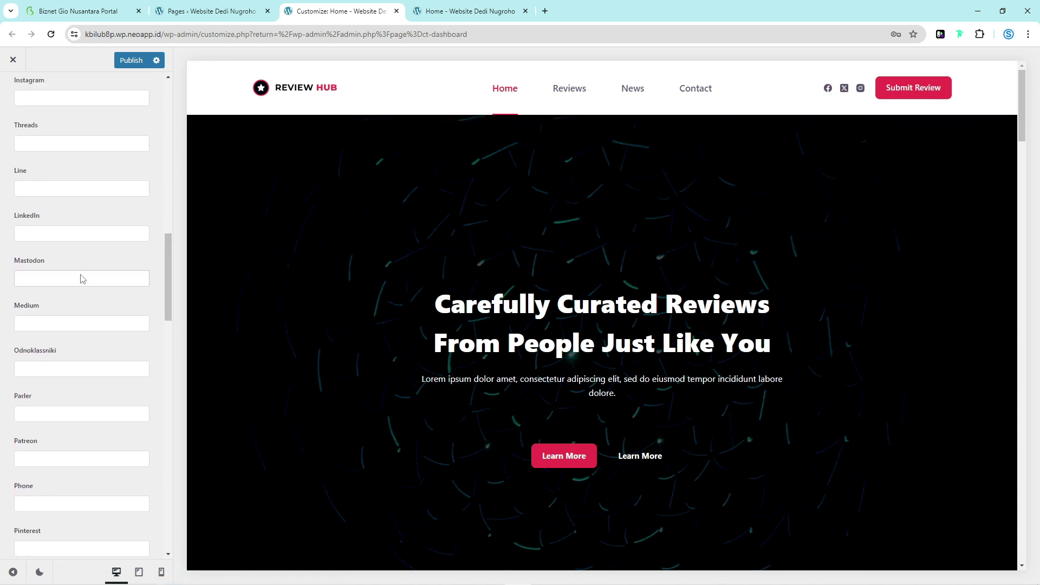
left_click(38, 205)
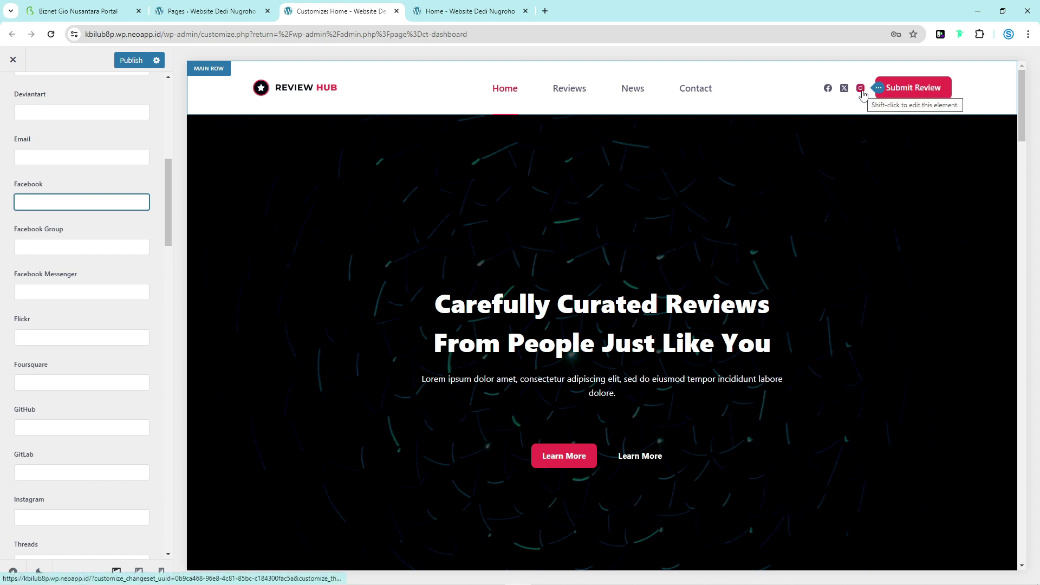
scroll(22, 285, "up", 2)
scroll(43, 273, "down", 6)
left_click(70, 245)
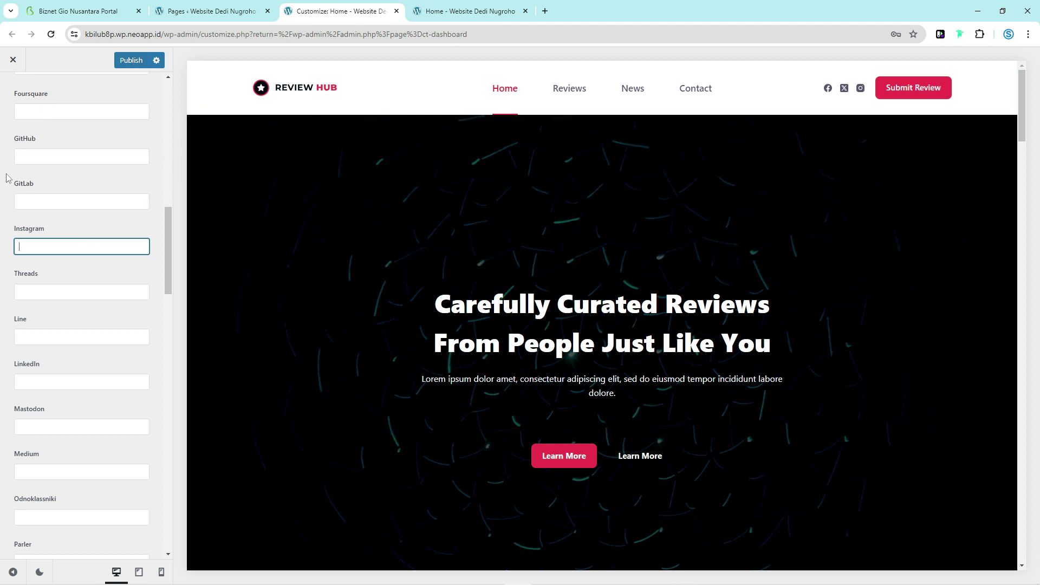
Step: Publish the Customizer changes
left_click(130, 61)
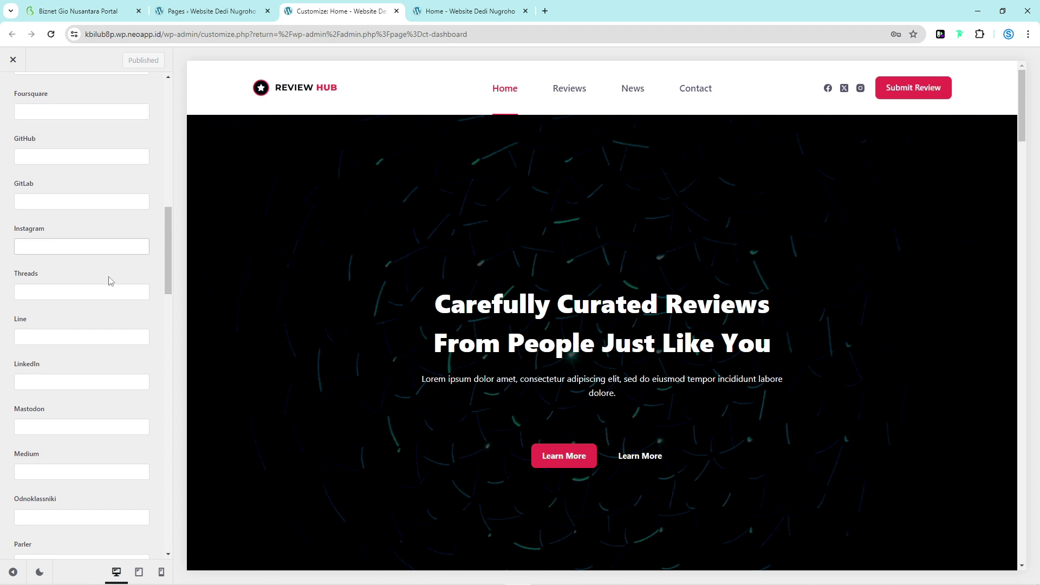
scroll(105, 352, "down", 6)
scroll(133, 376, "up", 5)
scroll(580, 332, "down", 3)
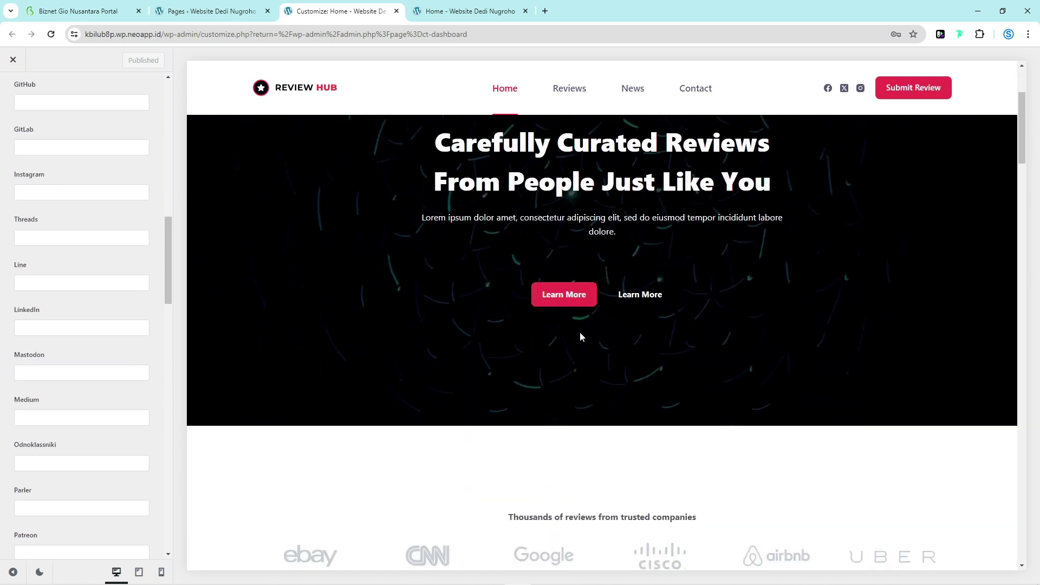
scroll(586, 324, "up", 1)
mouse_move(964, 90)
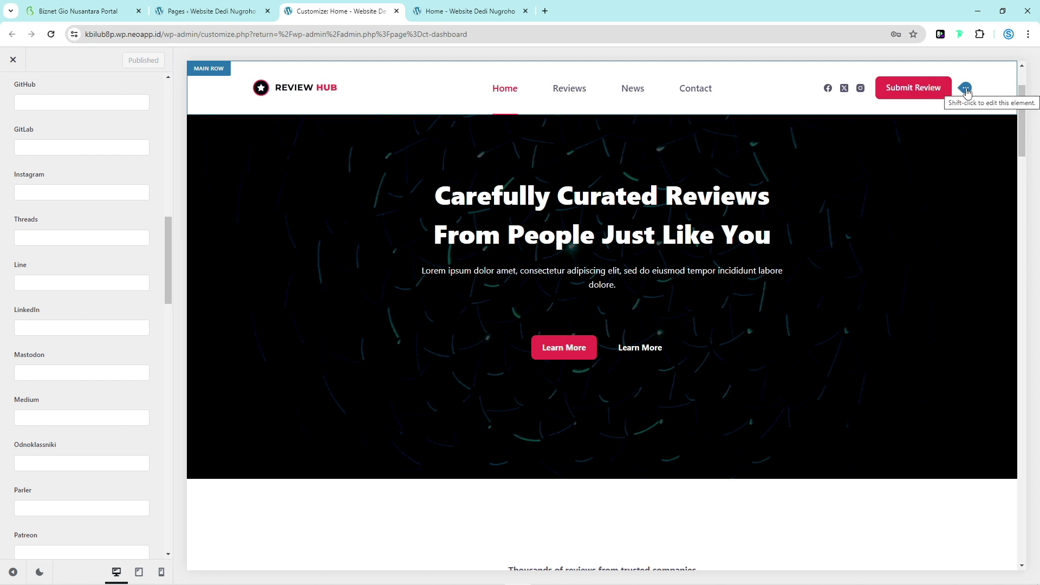
Step: Try the Ghost style on the Submit Review header button, keeping the filled Default style
left_click(966, 88)
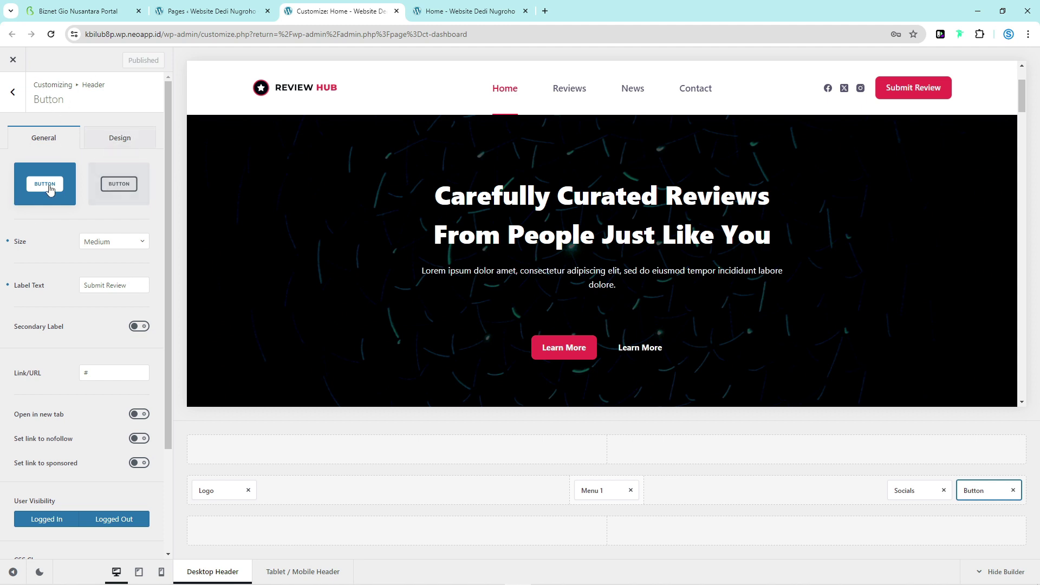
left_click(119, 192)
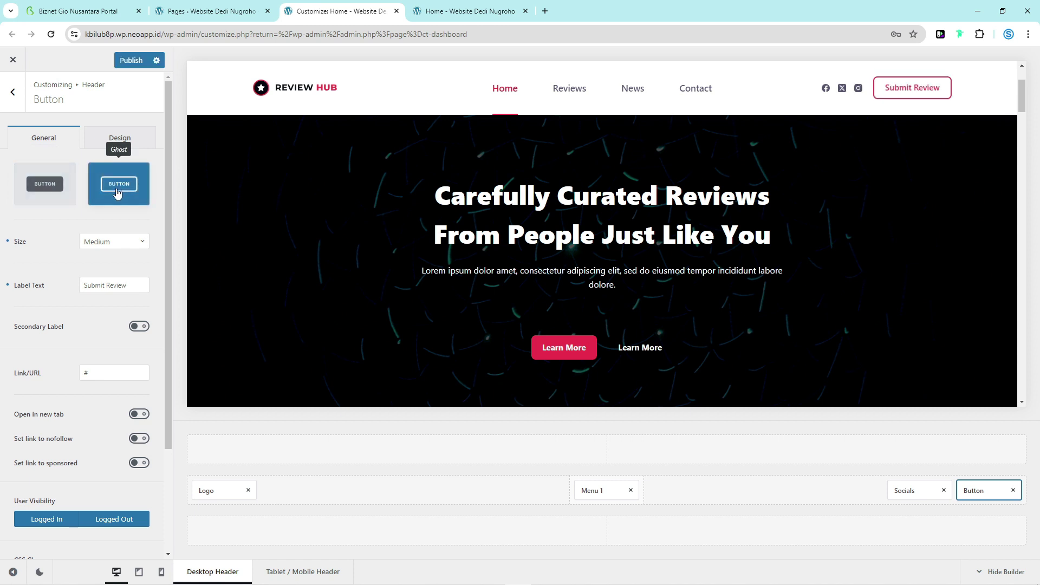
left_click(26, 192)
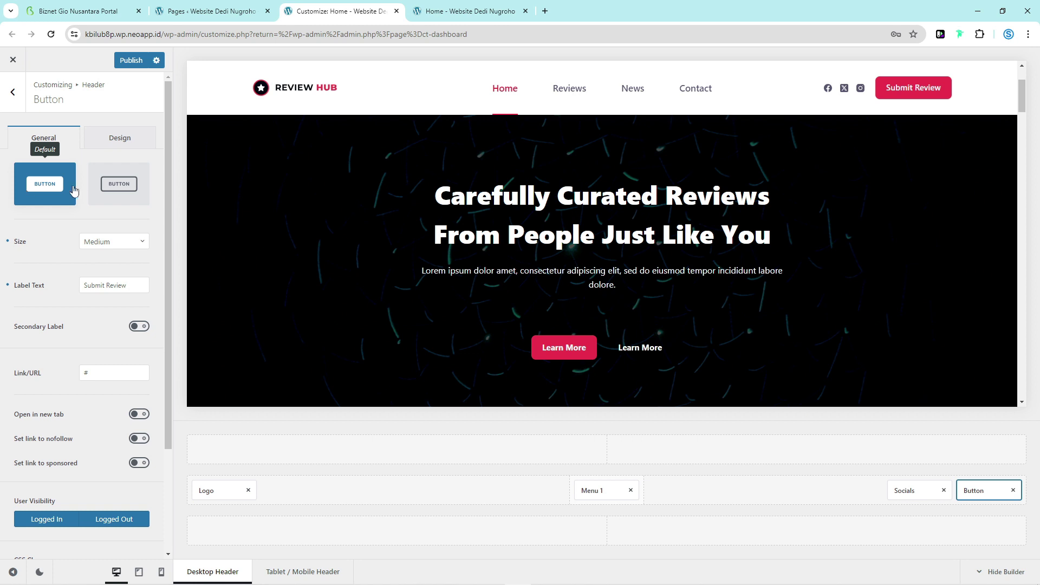
left_click(96, 190)
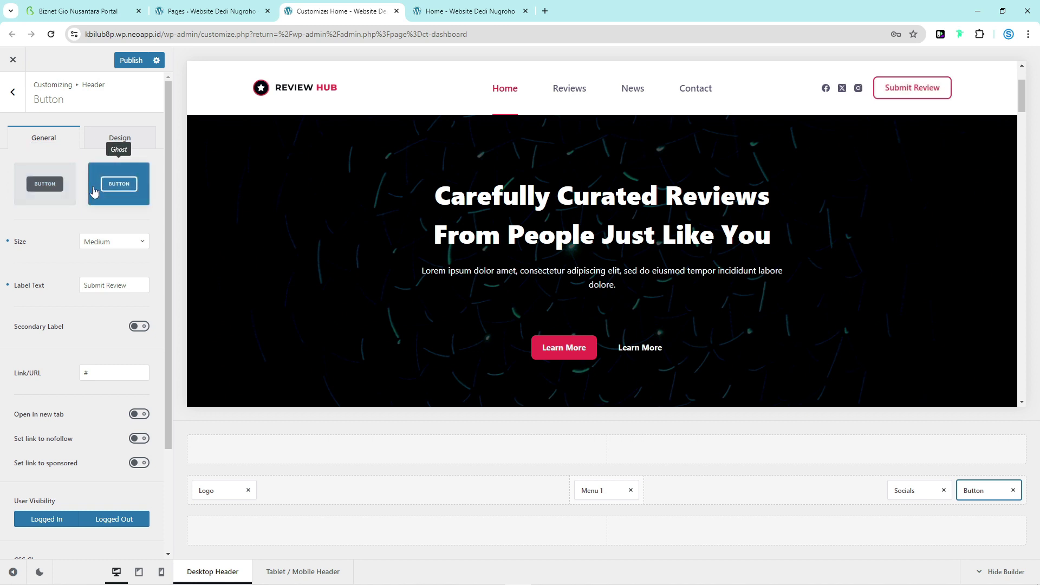
left_click(32, 190)
Step: Try Large, Default and Small button sizes, settling on Medium
left_click(95, 244)
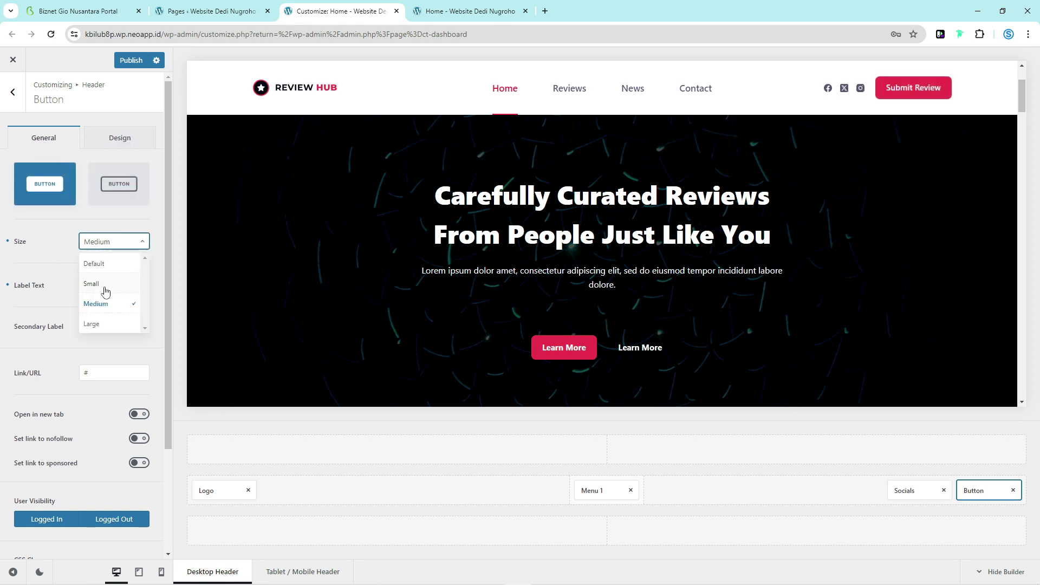
left_click(103, 320)
left_click(107, 286)
left_click(114, 249)
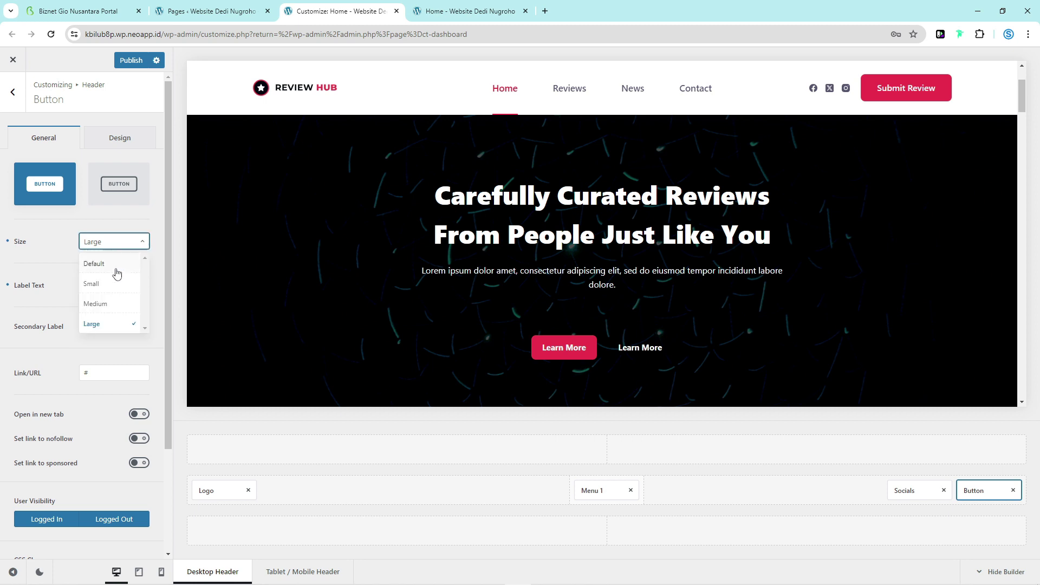
left_click(117, 274)
left_click(135, 241)
left_click(110, 277)
left_click(134, 241)
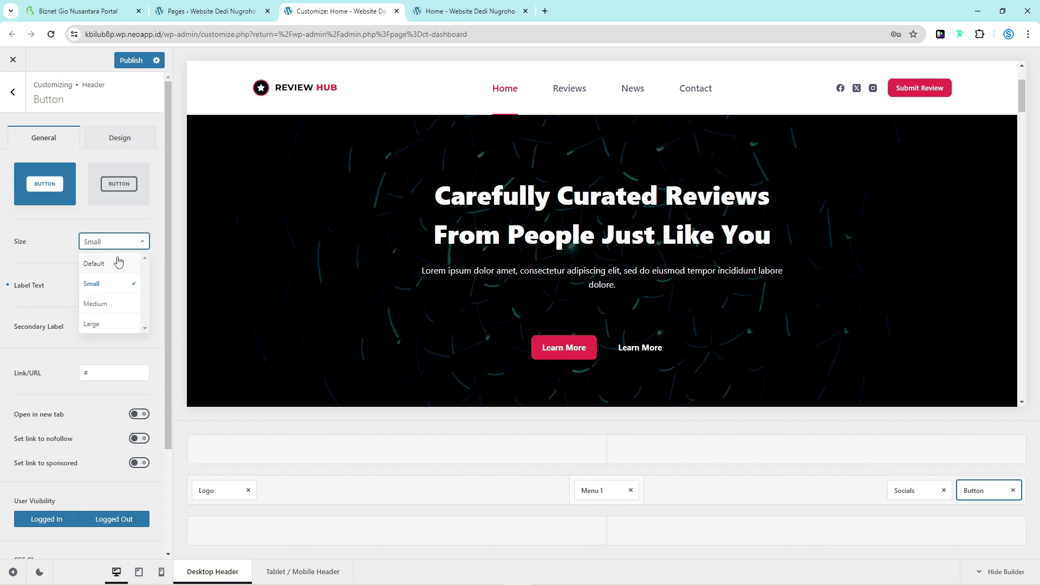
left_click(103, 305)
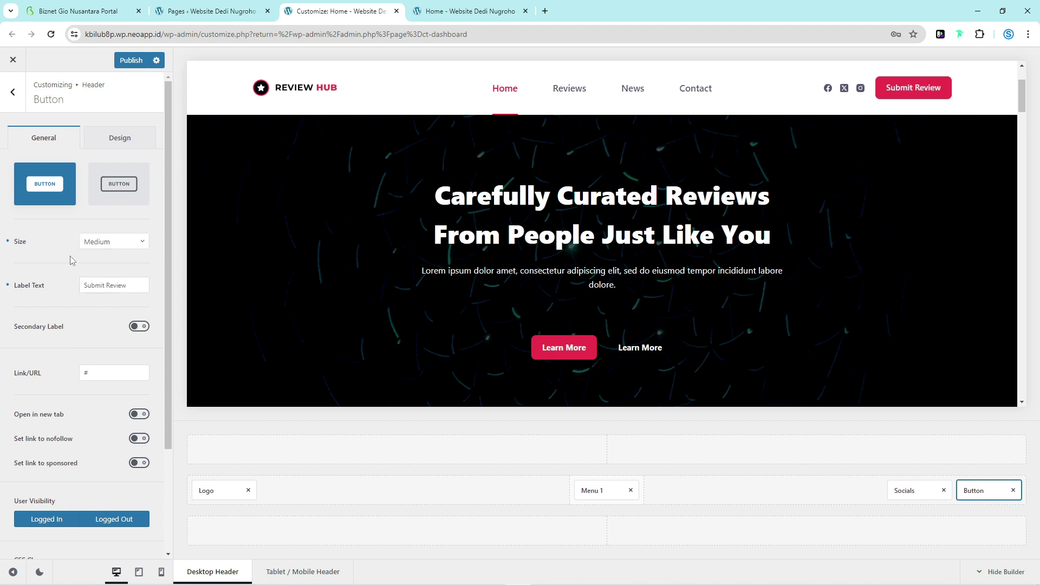
Step: Change the header button label to 'WhatsApp Saya'
scroll(58, 284, "down", 1)
left_click_drag(136, 231, 73, 227)
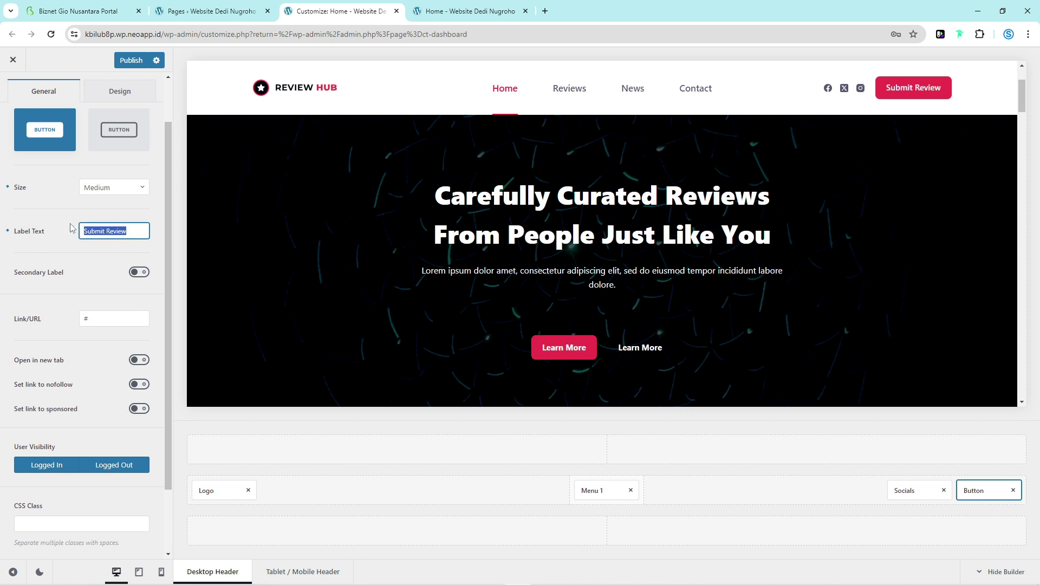
type("Kontak")
key("ctrl+a")
type("Wh")
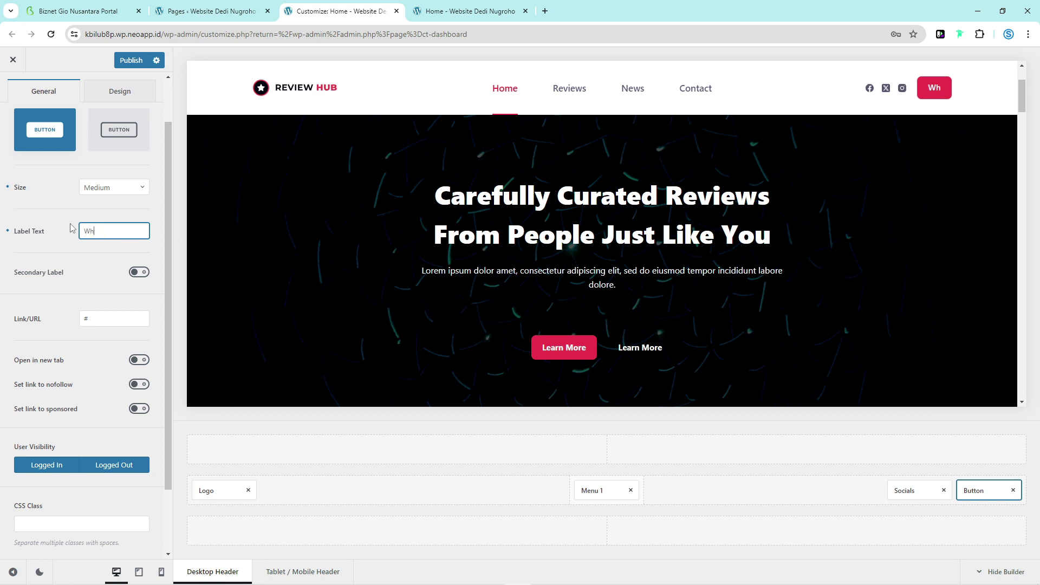
type("atsApp Saya")
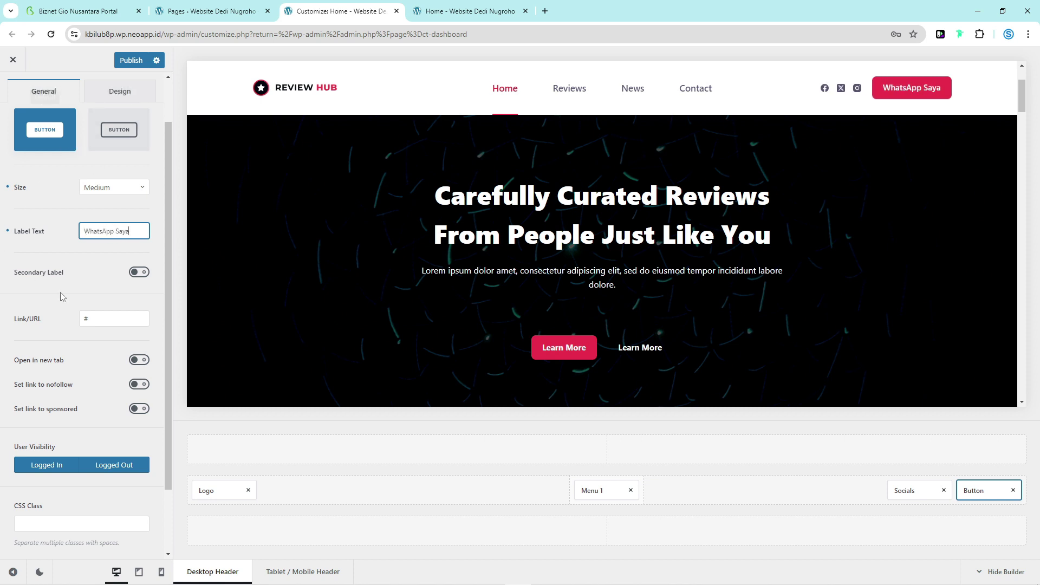
scroll(60, 291, "down", 1)
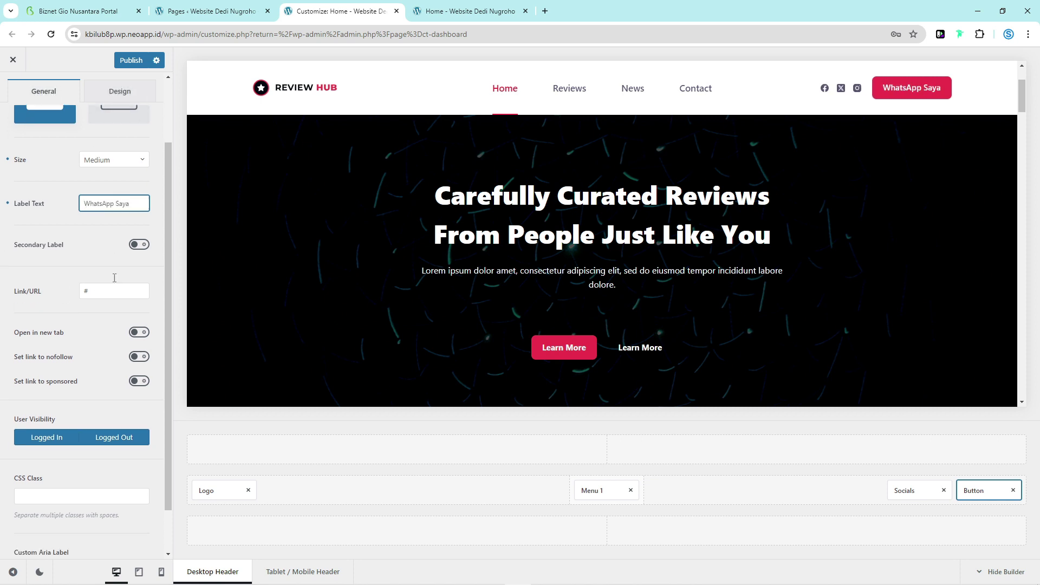
left_click(154, 187)
Step: Point the button link to the owner's personal website, open it in a new tab, and publish
scroll(84, 242, "down", 1)
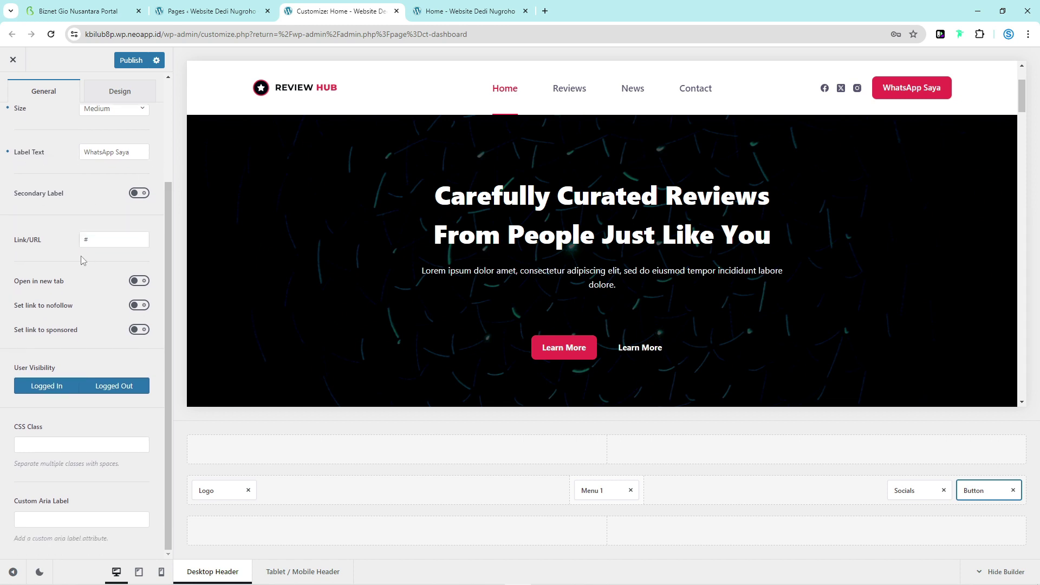
left_click_drag(143, 236, 85, 238)
left_click(137, 281)
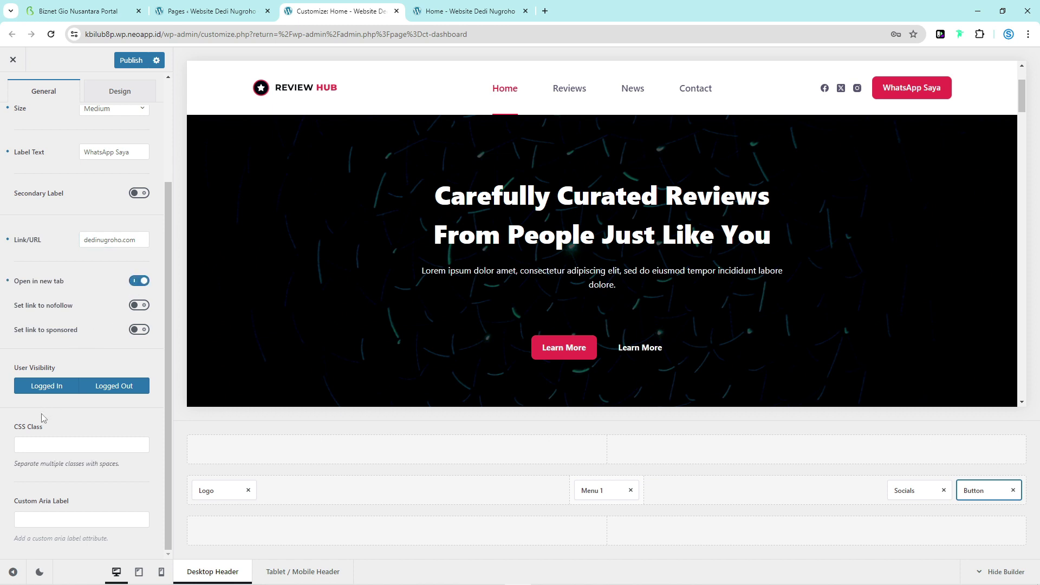
left_click(145, 66)
left_click(465, 11)
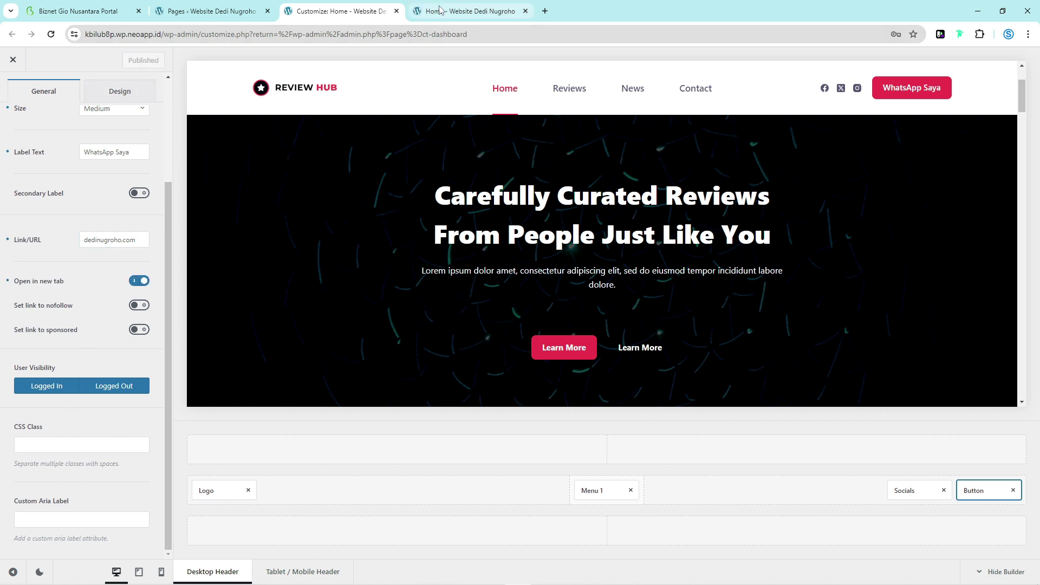
Step: Reload the live homepage and check that WhatsApp Saya opens the linked website in a new tab
left_click(50, 34)
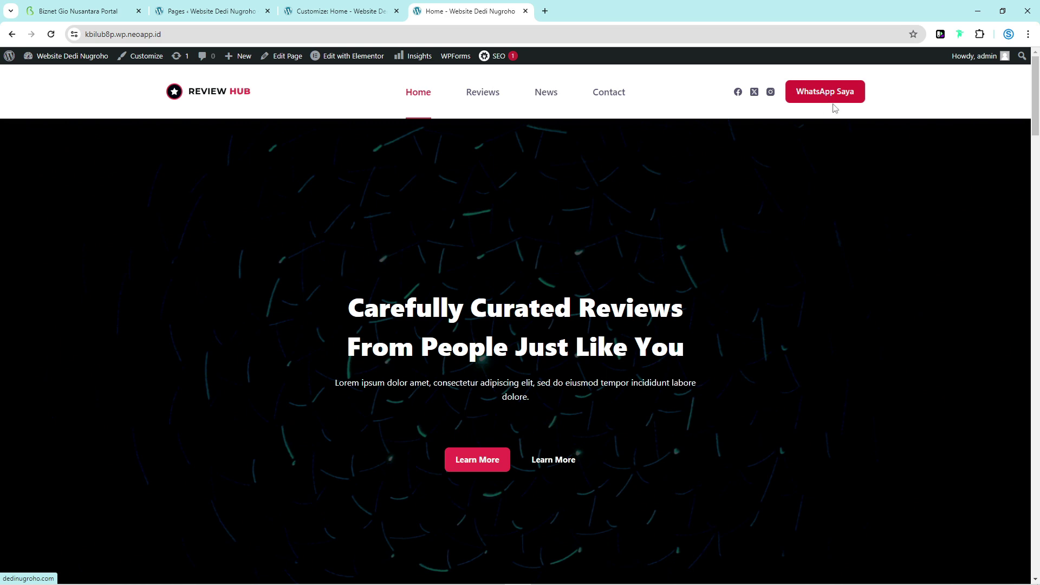
left_click(807, 95)
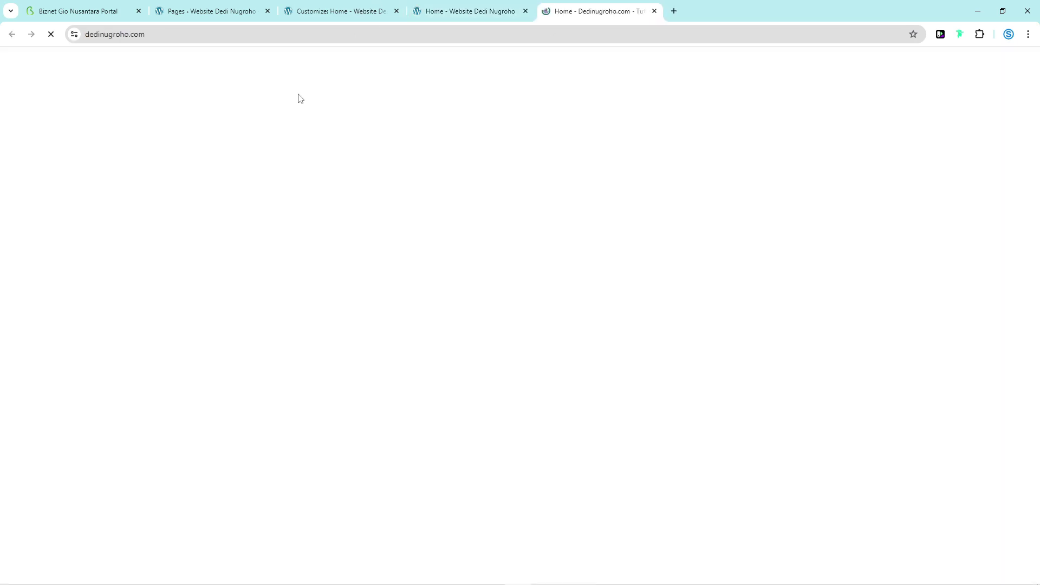
scroll(542, 86, "down", 5)
scroll(553, 95, "up", 5)
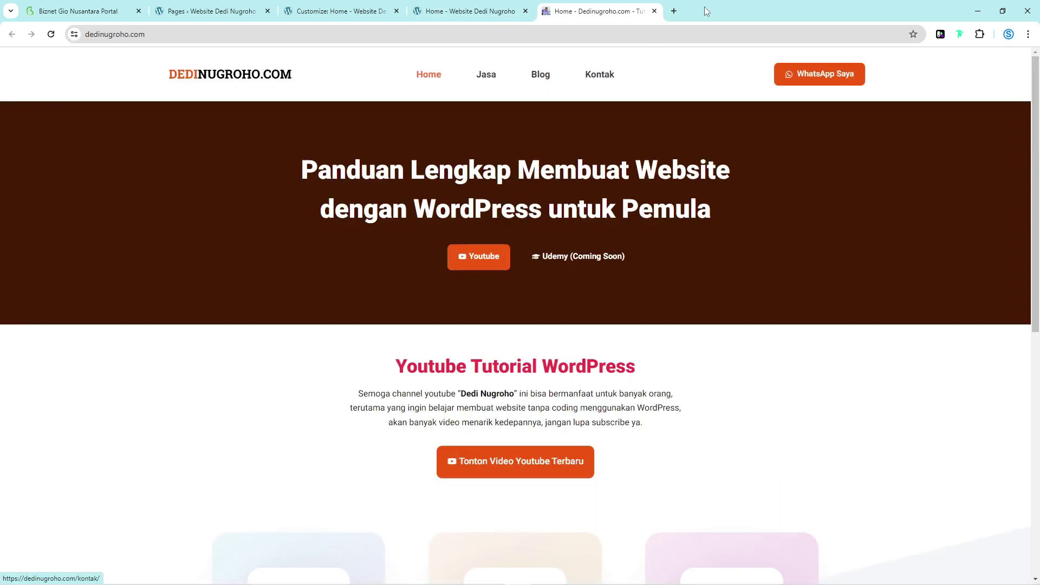
left_click(655, 11)
left_click(337, 3)
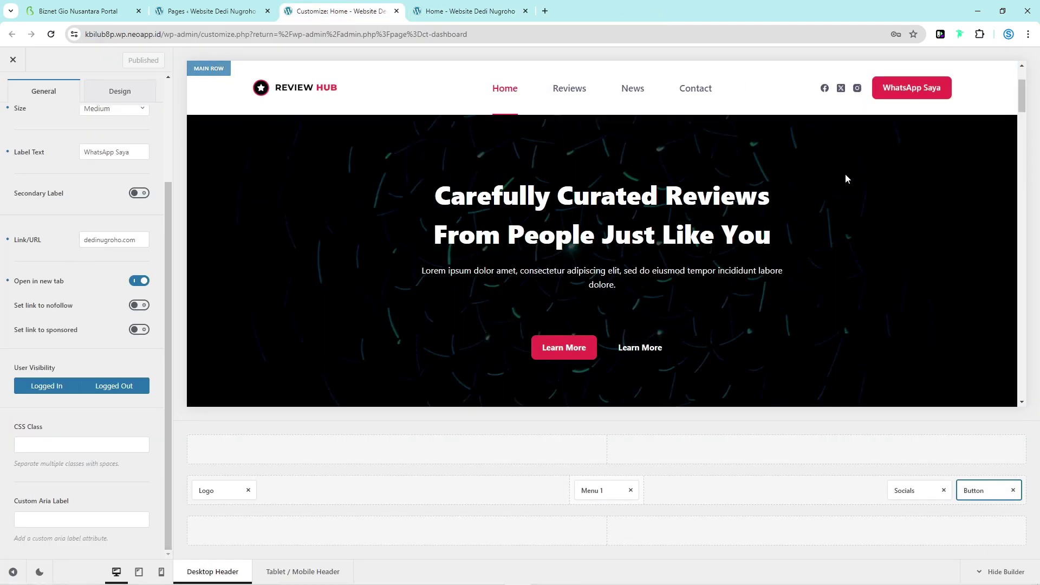
Step: Try six columns for the footer middle row, revert to five, and open Widget Area 1
left_click_drag(1023, 97, 992, 394)
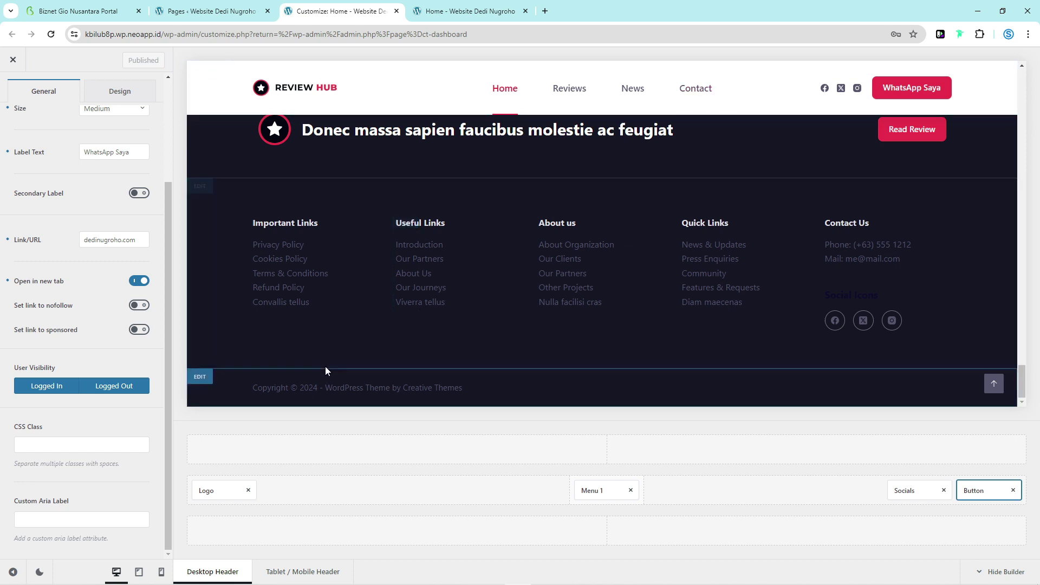
left_click(200, 187)
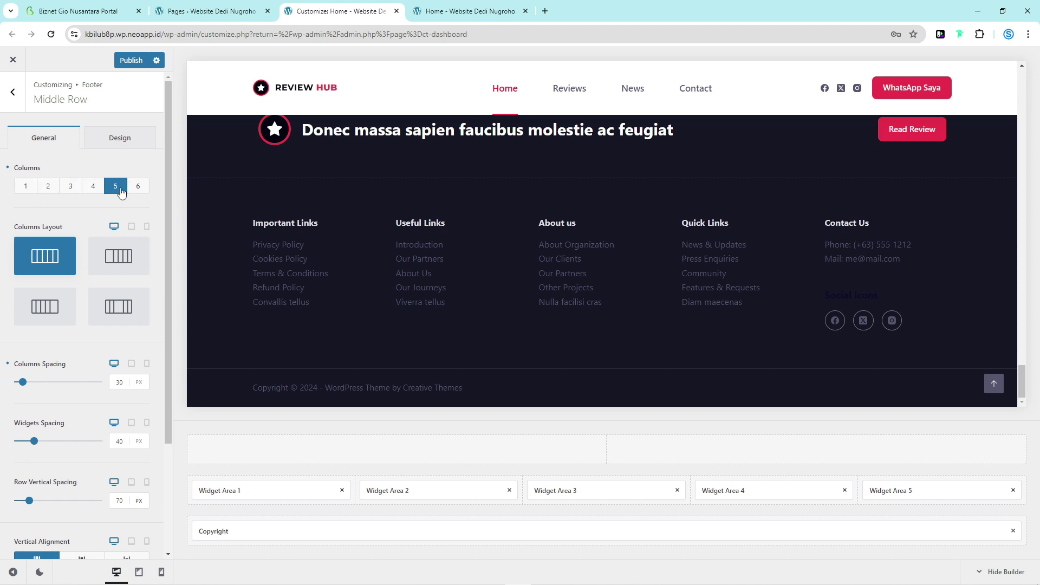
left_click(138, 188)
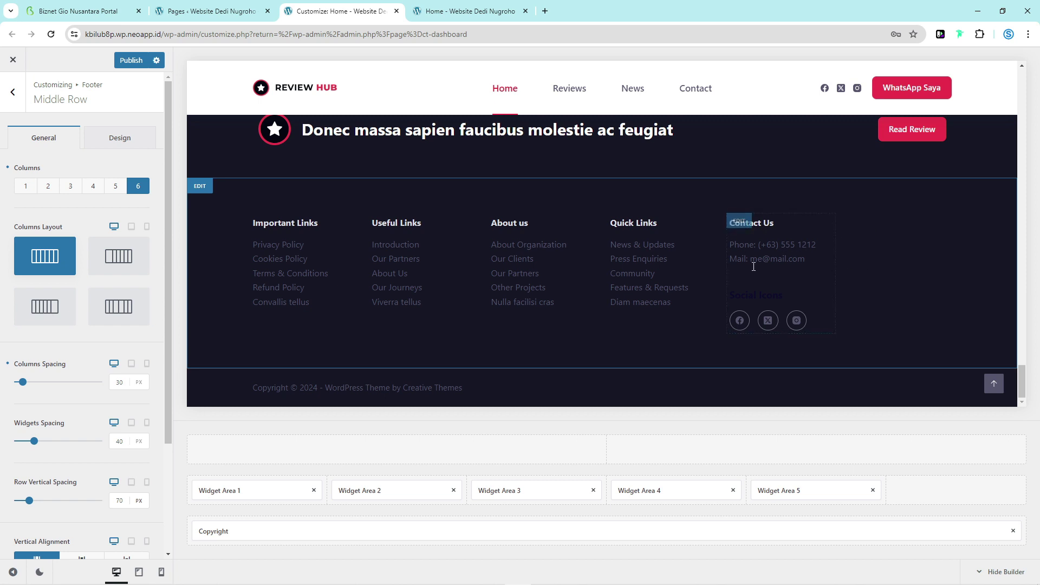
left_click(115, 189)
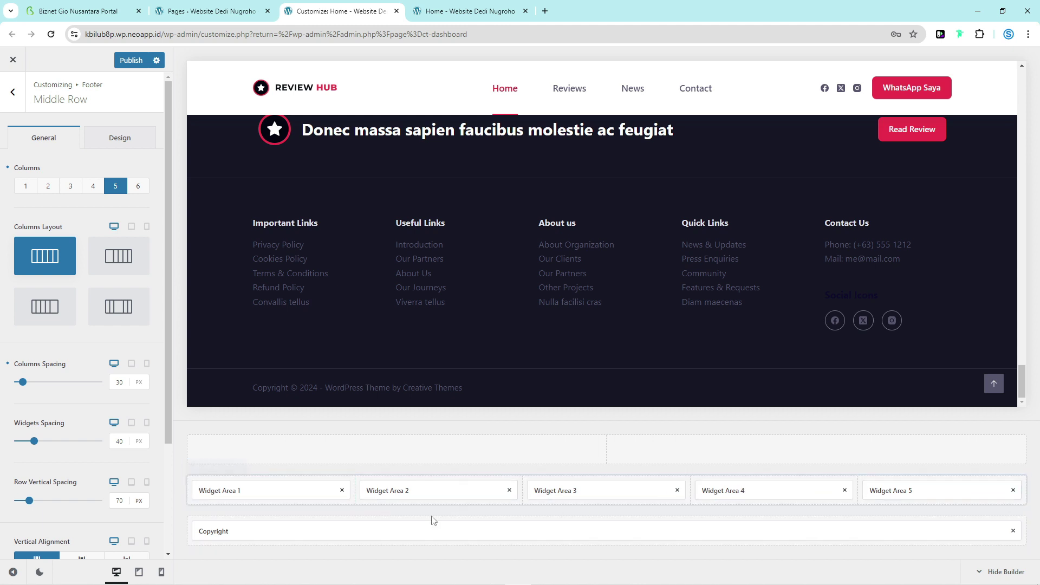
left_click(296, 490)
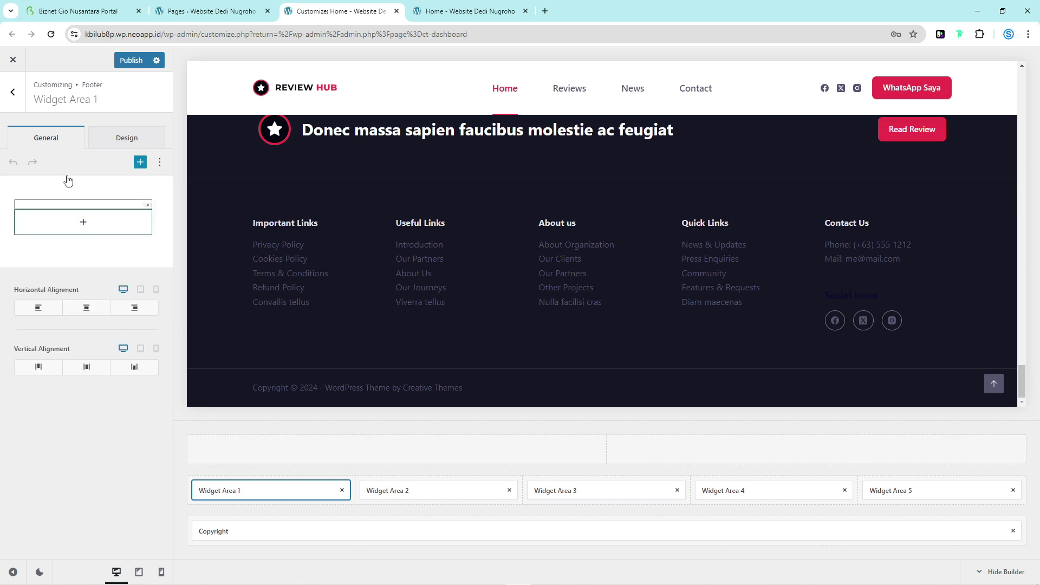
Step: In Widget Area 1, replace 'Important' in the Important Links title with the owner's name
left_click(69, 234)
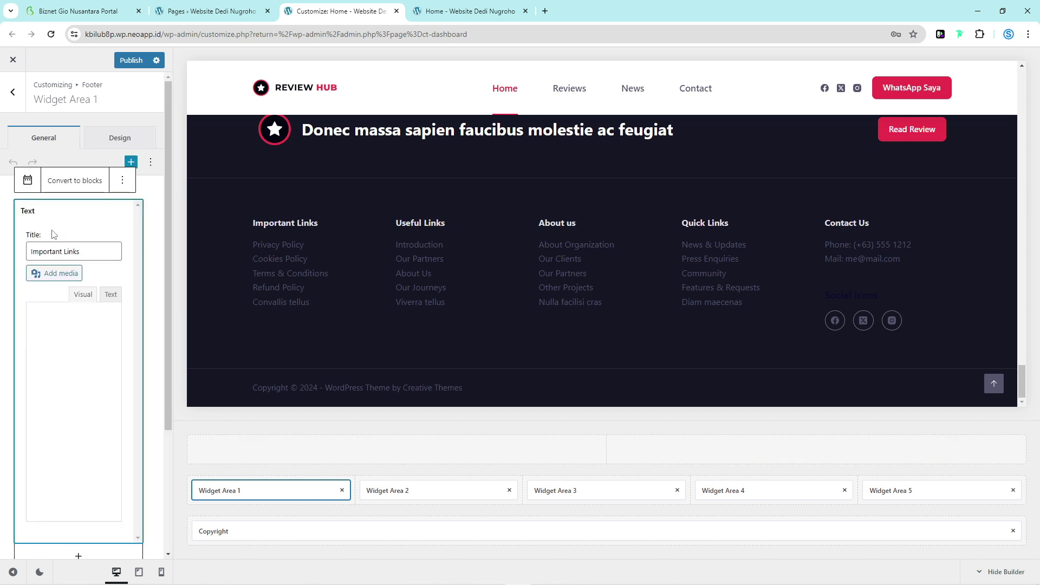
left_click_drag(87, 251, 22, 255)
left_click(34, 254)
double_click(33, 254)
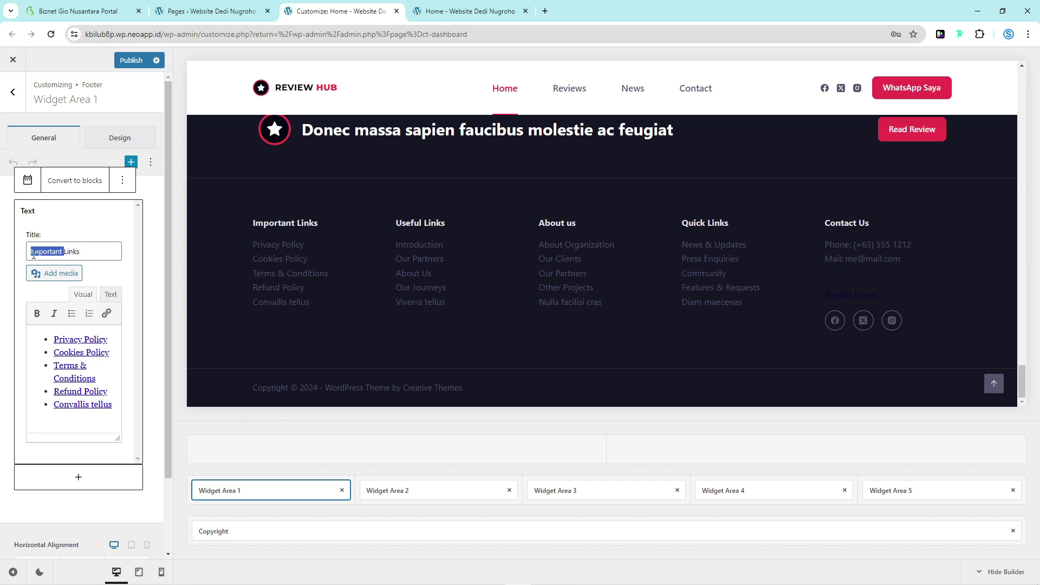
type("Dedi")
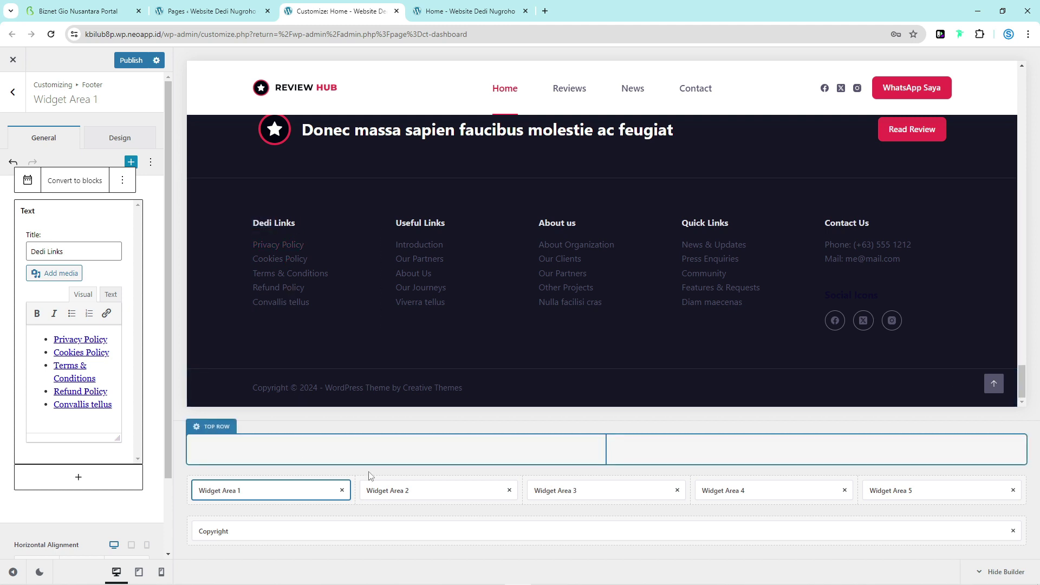
Step: Retitle the Contact Us widget in Widget Area 5 to 'Kontak Saya' and publish
left_click(883, 490)
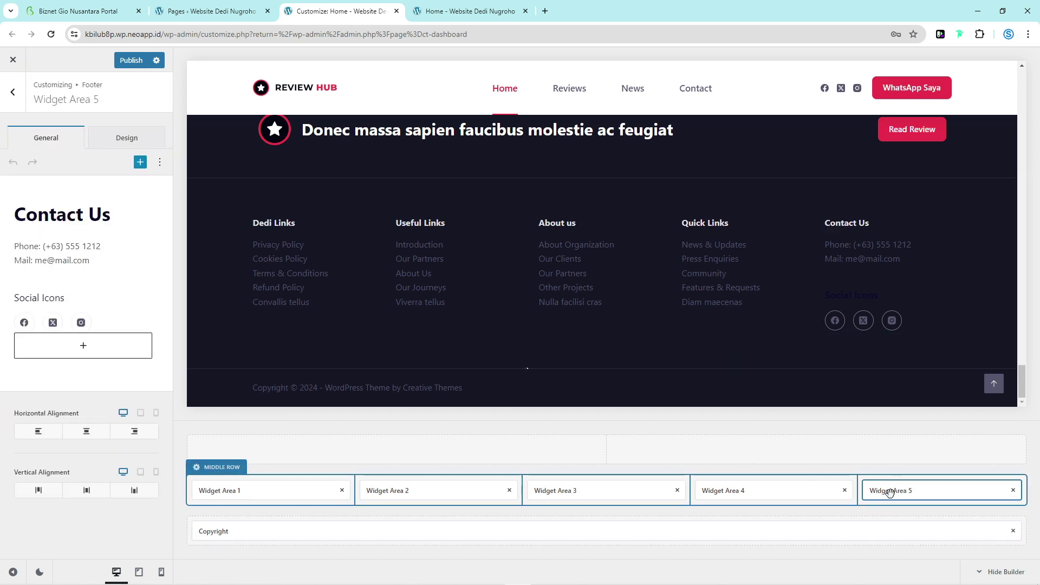
left_click(84, 215)
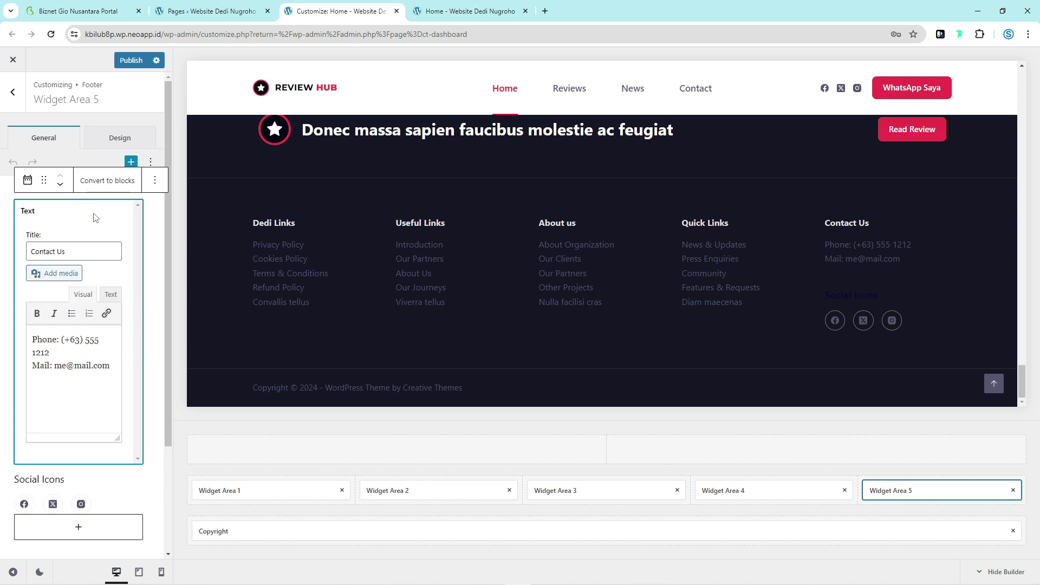
left_click_drag(66, 251, 15, 262)
type("Kontak Saya")
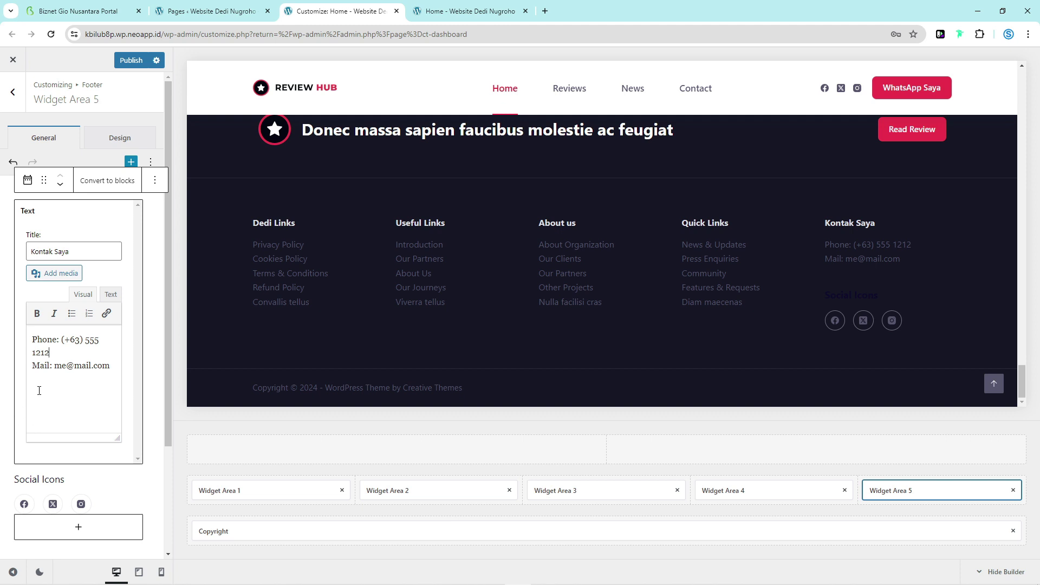
scroll(64, 368, "down", 2)
scroll(108, 189, "up", 2)
left_click(128, 60)
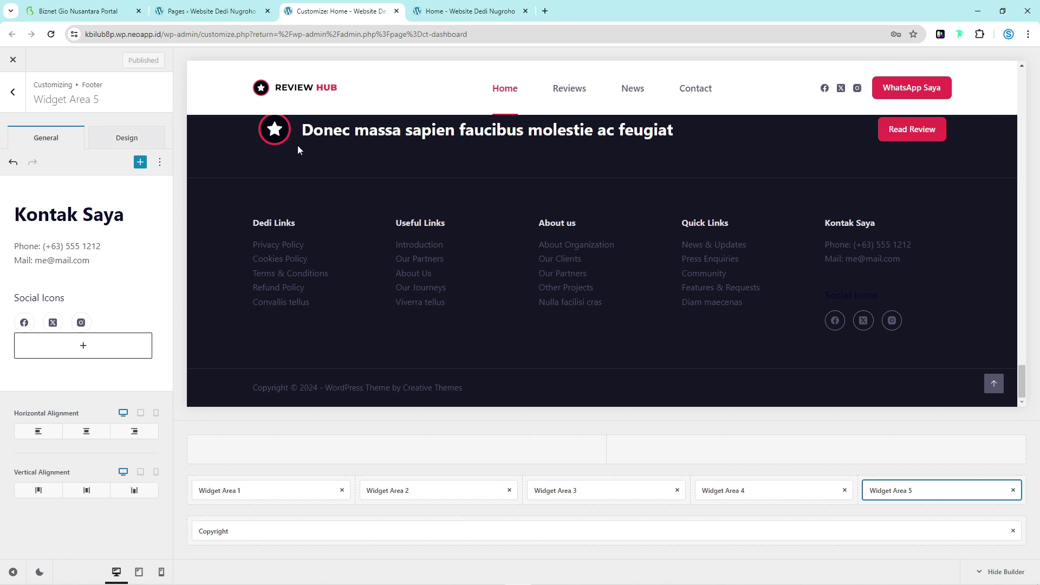
Step: Reload the live homepage and select the renamed footer headings, including Kontak Saya, to check them
left_click(466, 3)
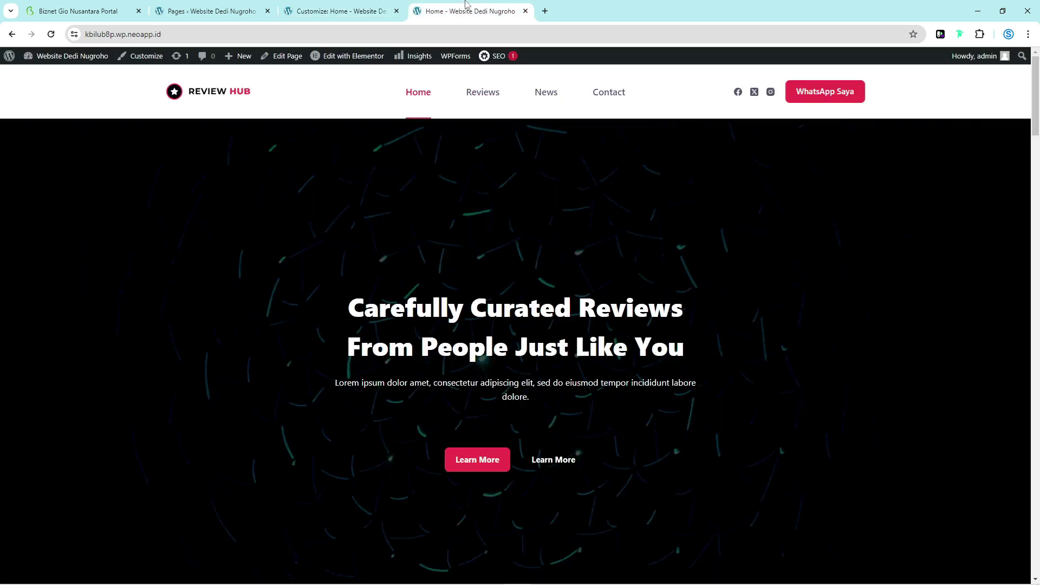
left_click(333, 3)
left_click(461, 3)
left_click(50, 35)
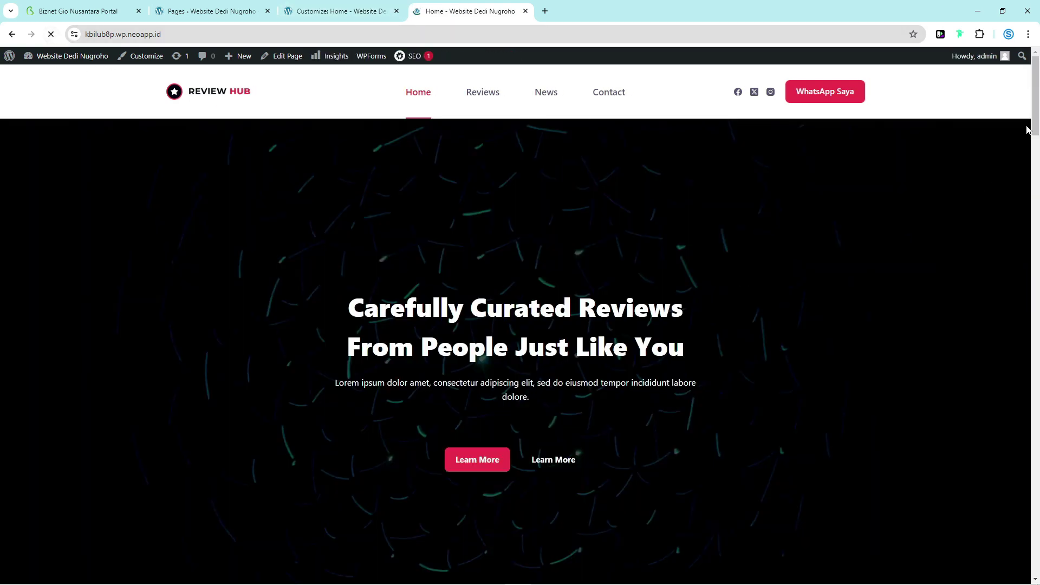
left_click_drag(1035, 124, 1036, 555)
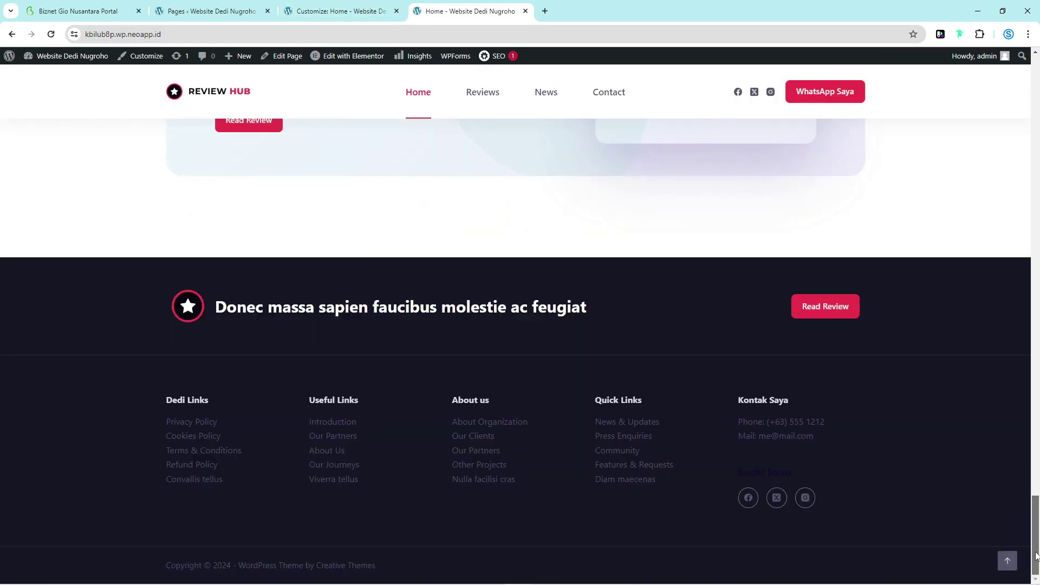
triple_click(812, 403)
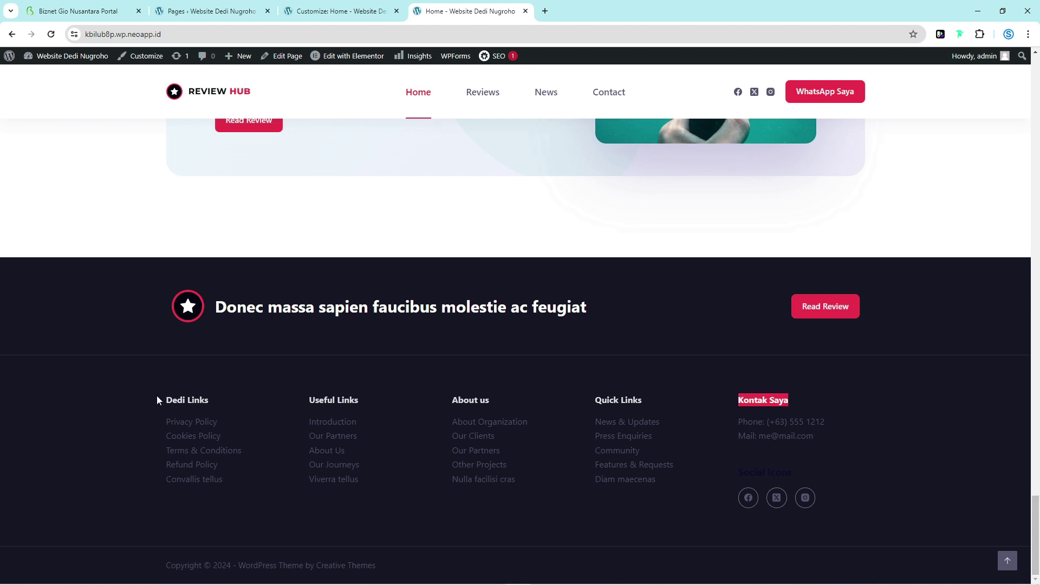
left_click_drag(157, 400, 201, 399)
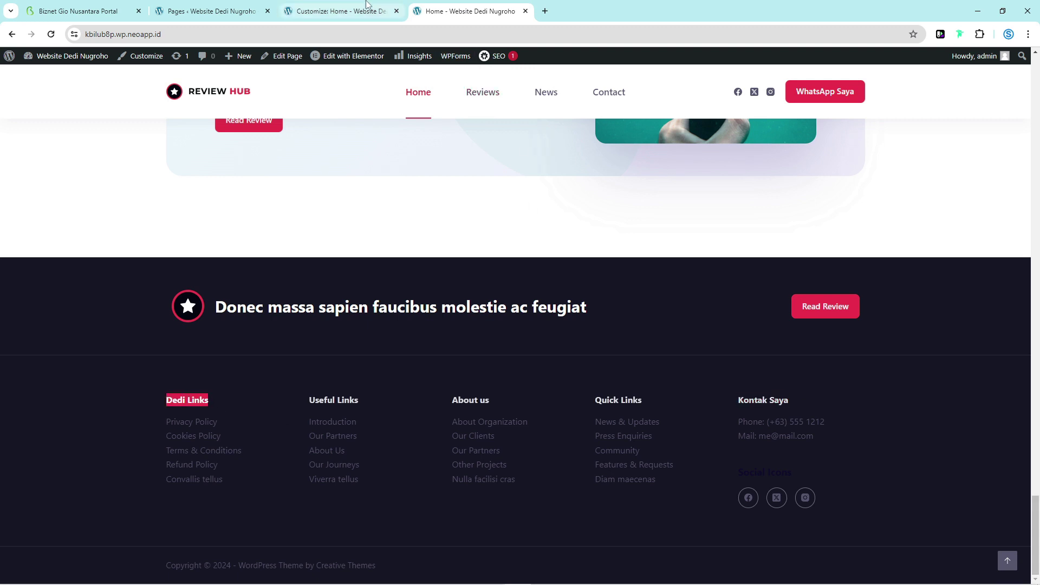
Step: Delete the Quick Links widget area, move Kontak Saya into column 4, and set the Middle Row to 4 columns
left_click(374, 11)
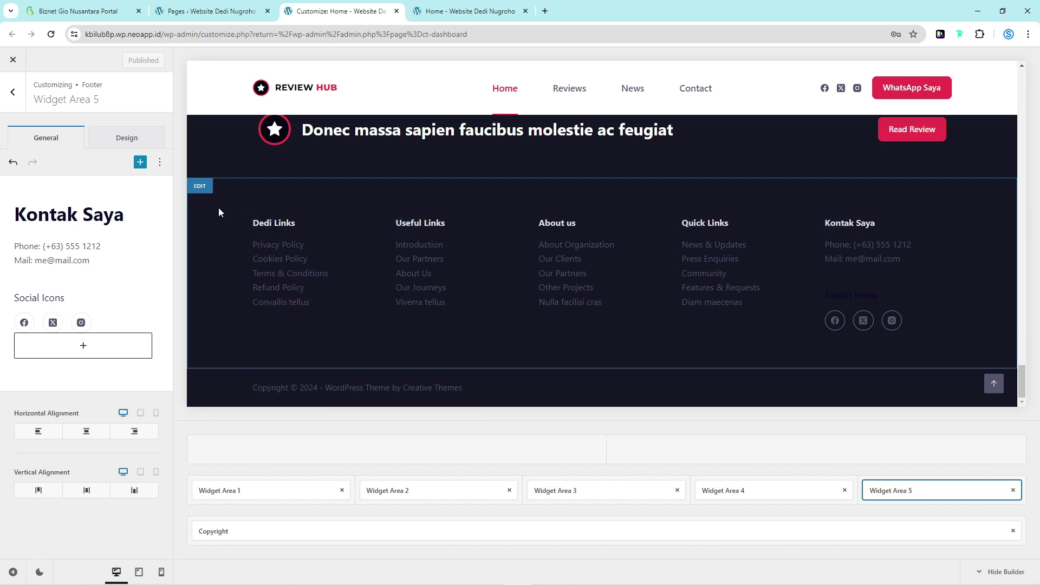
left_click(201, 186)
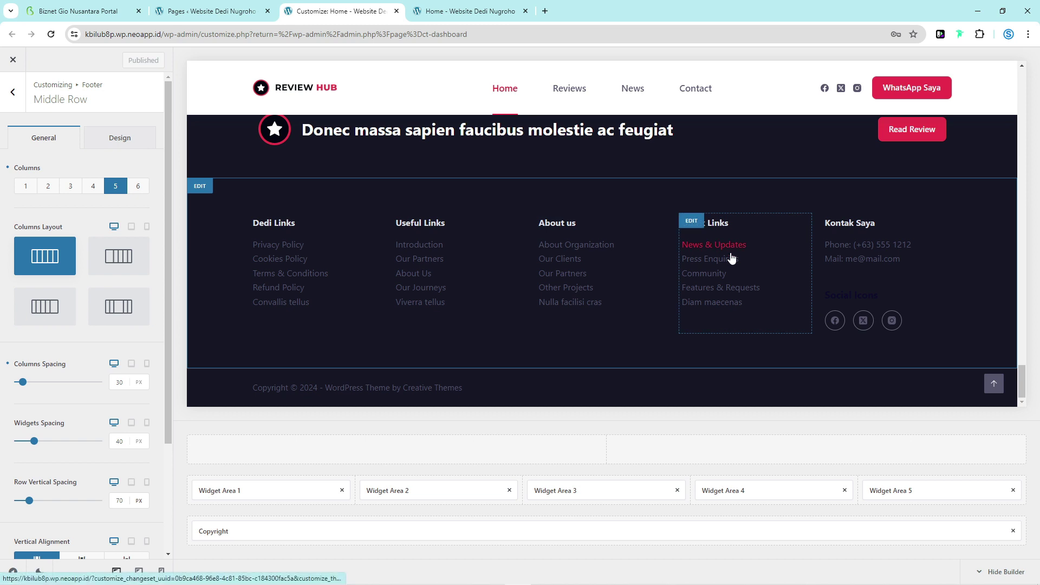
left_click_drag(917, 484, 738, 503)
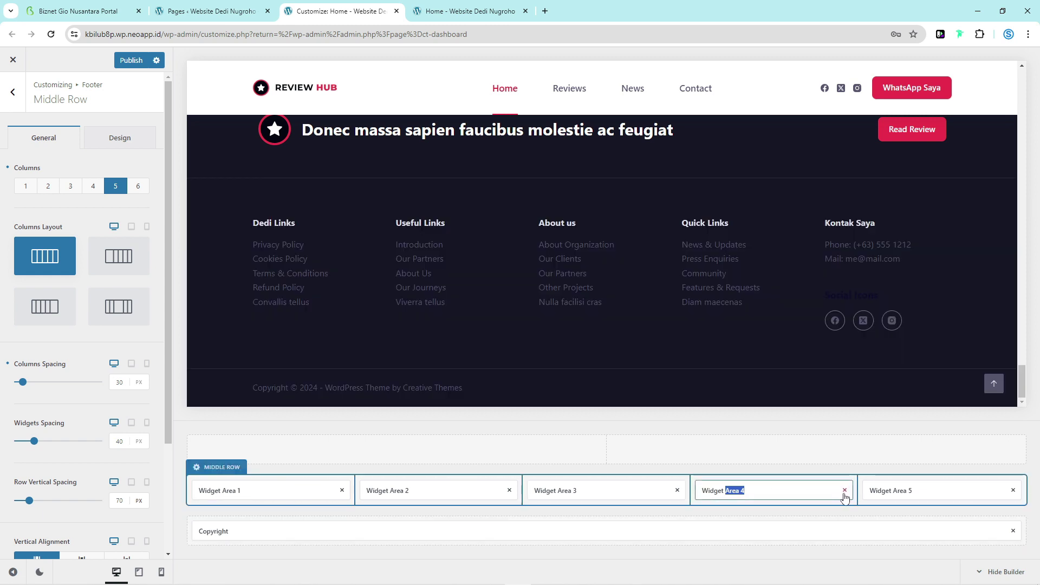
left_click(844, 494)
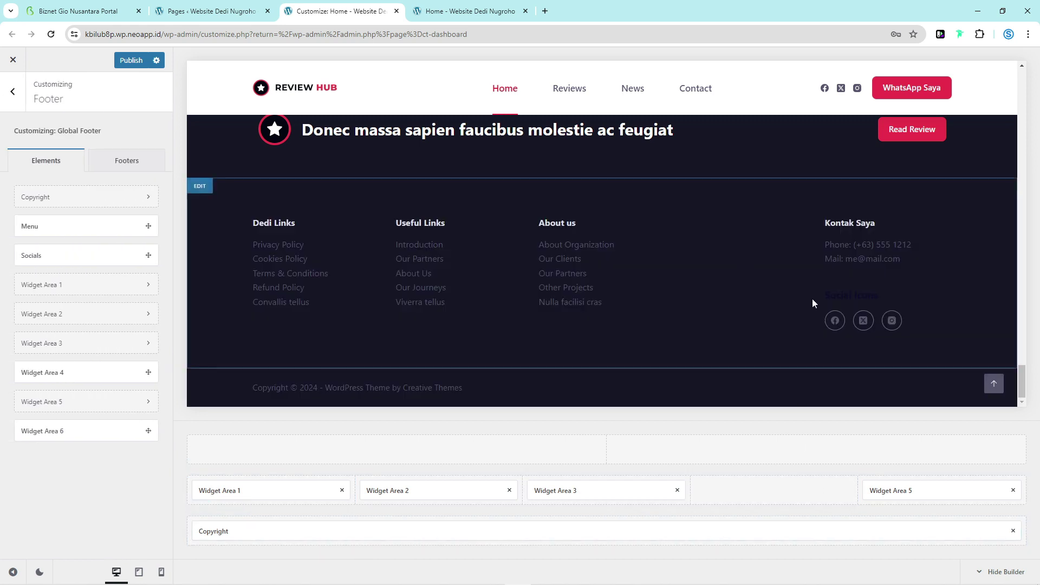
left_click_drag(950, 491, 789, 501)
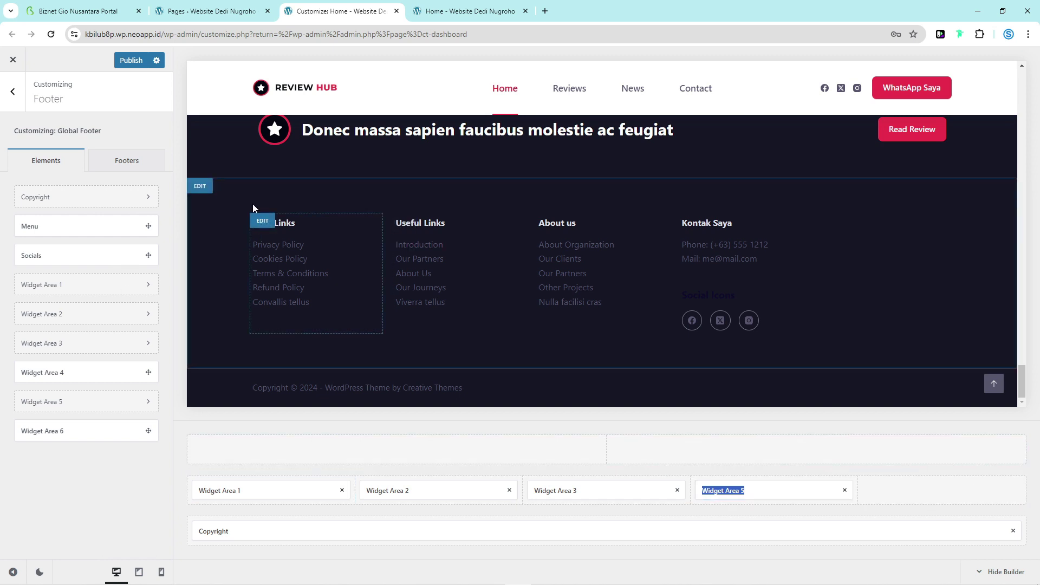
left_click(199, 187)
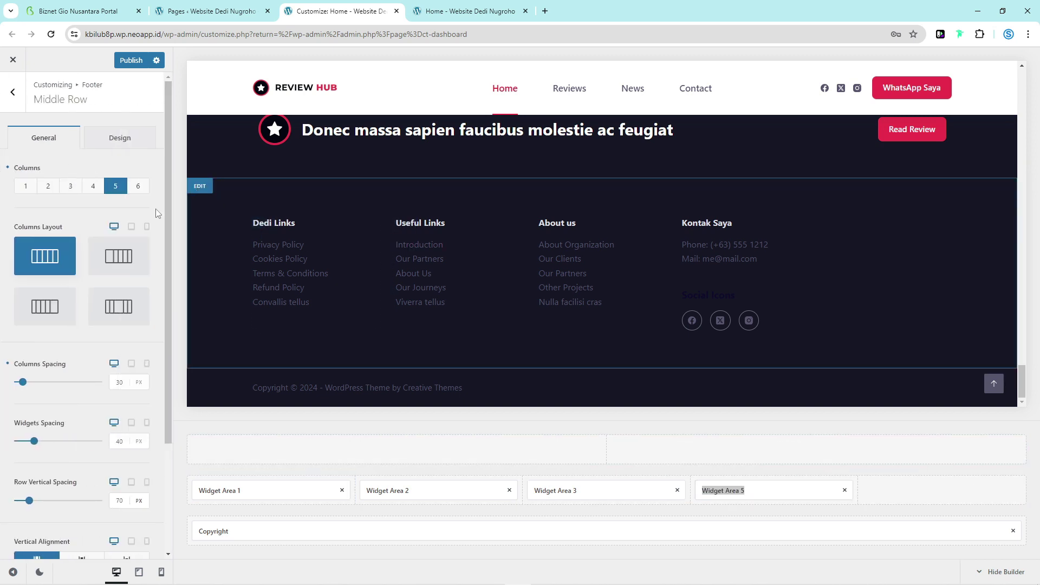
left_click(93, 188)
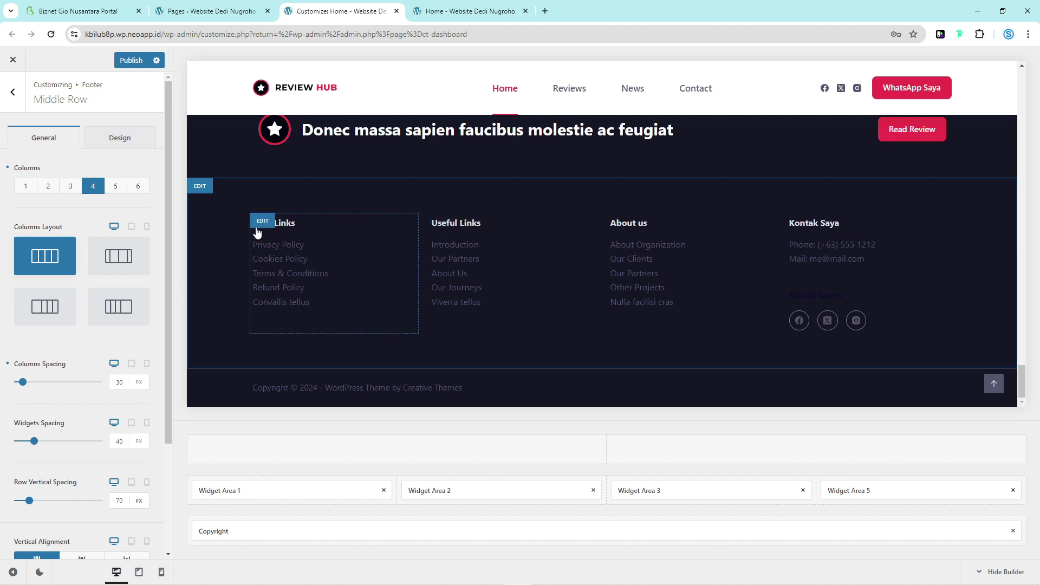
Step: Try the wide-first-column and other Middle Row layouts, then reselect four equal-width columns
left_click(259, 227)
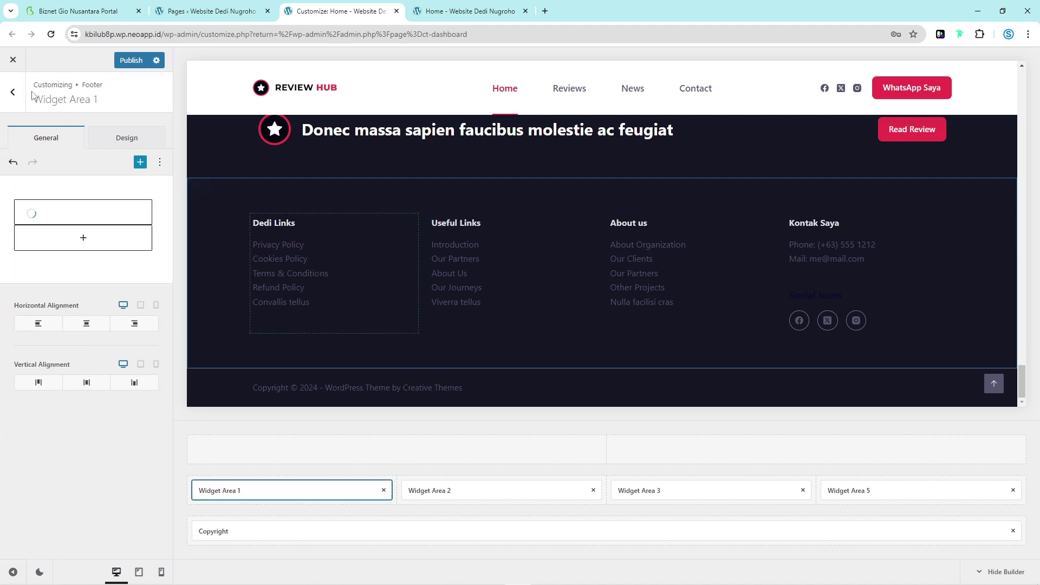
left_click(200, 186)
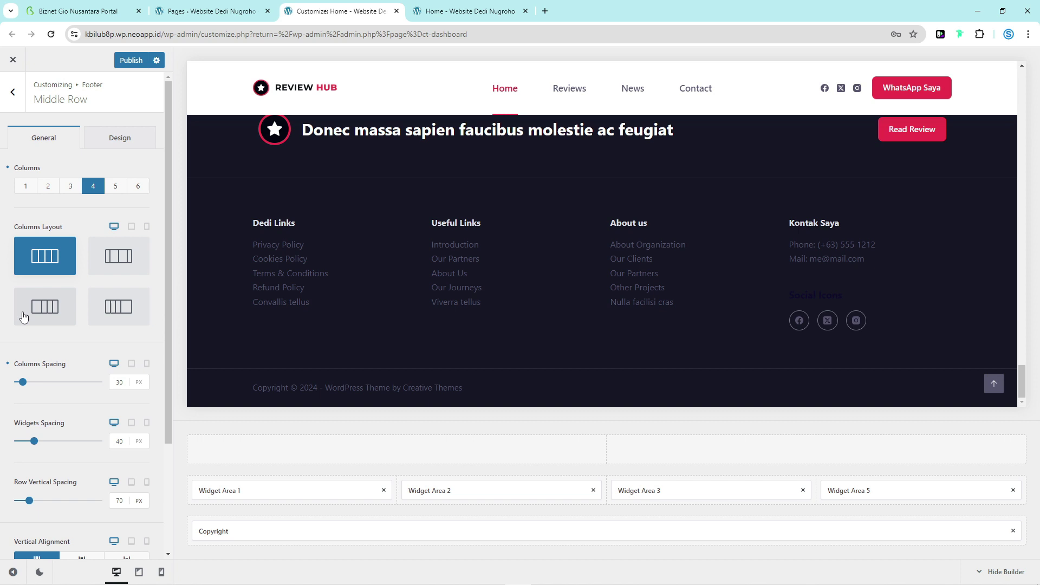
left_click(54, 308)
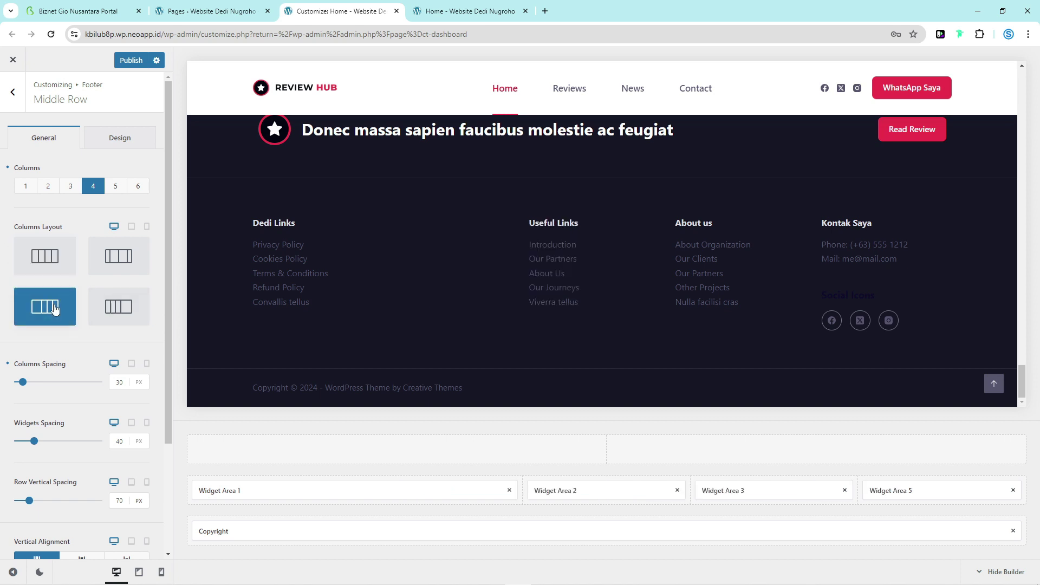
left_click(120, 270)
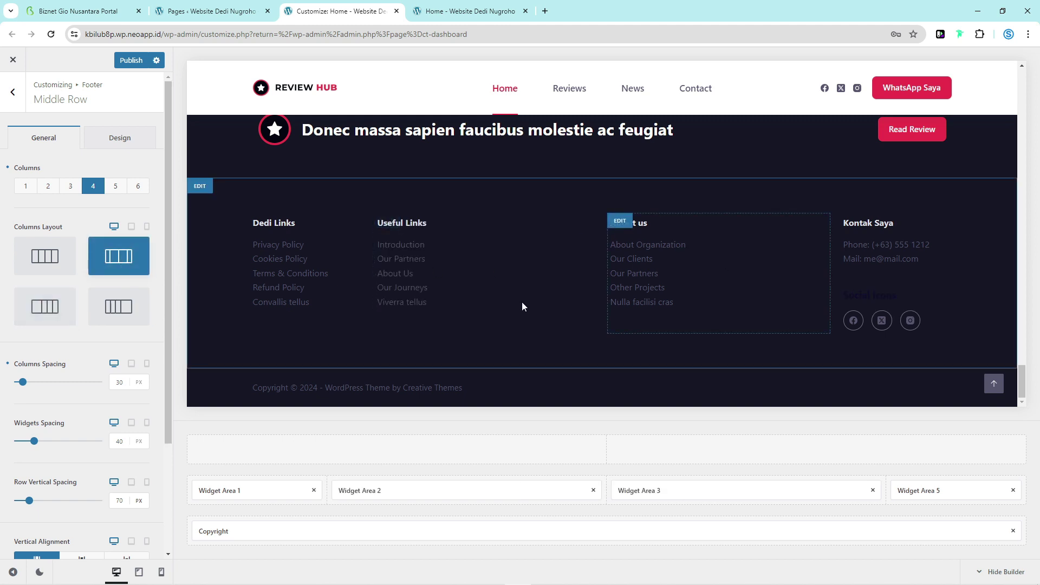
left_click(122, 317)
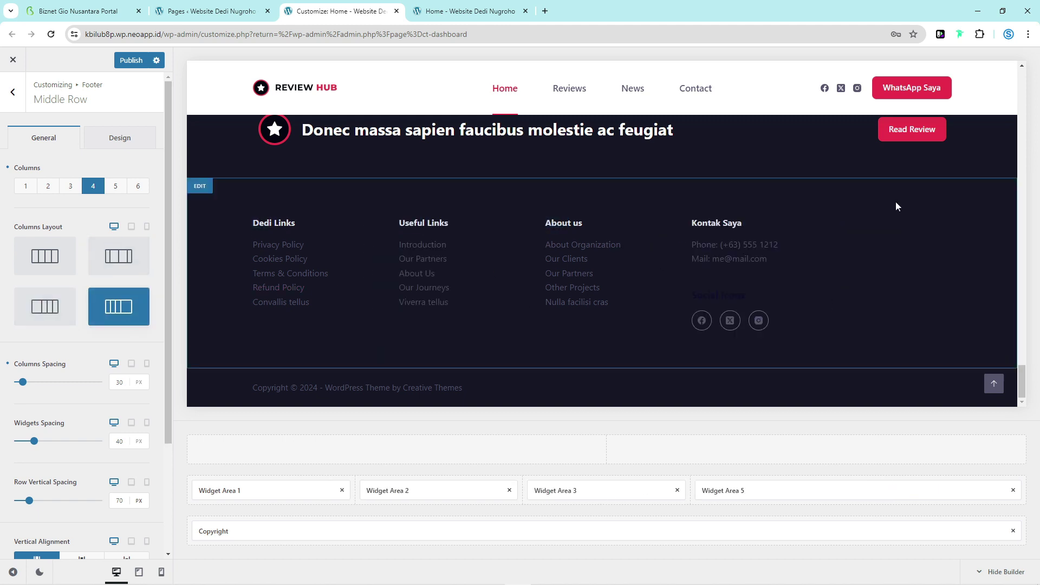
left_click(51, 258)
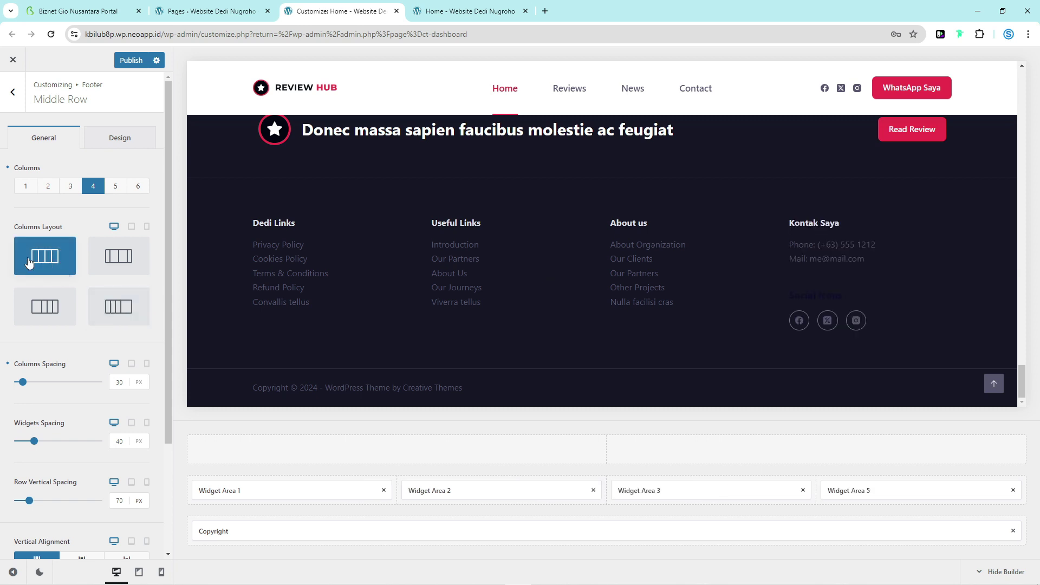
scroll(98, 397, "down", 3)
scroll(98, 397, "up", 2)
scroll(119, 303, "down", 2)
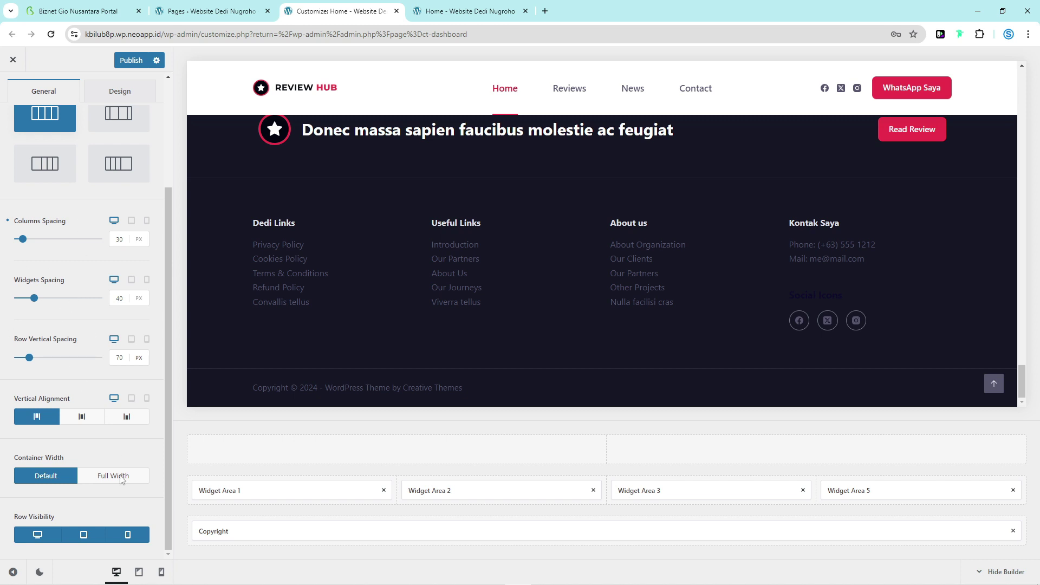
scroll(124, 331, "up", 2)
scroll(54, 412, "down", 2)
scroll(161, 321, "up", 3)
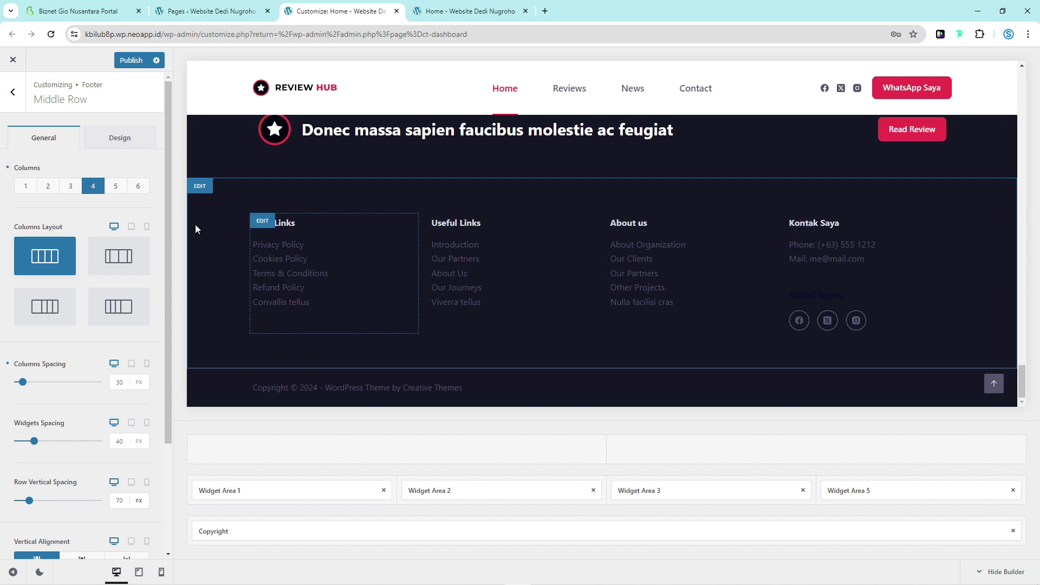
Step: Cancel the Customizer reload to keep unsaved changes and bring up the footer Bottom Row settings
left_click(51, 34)
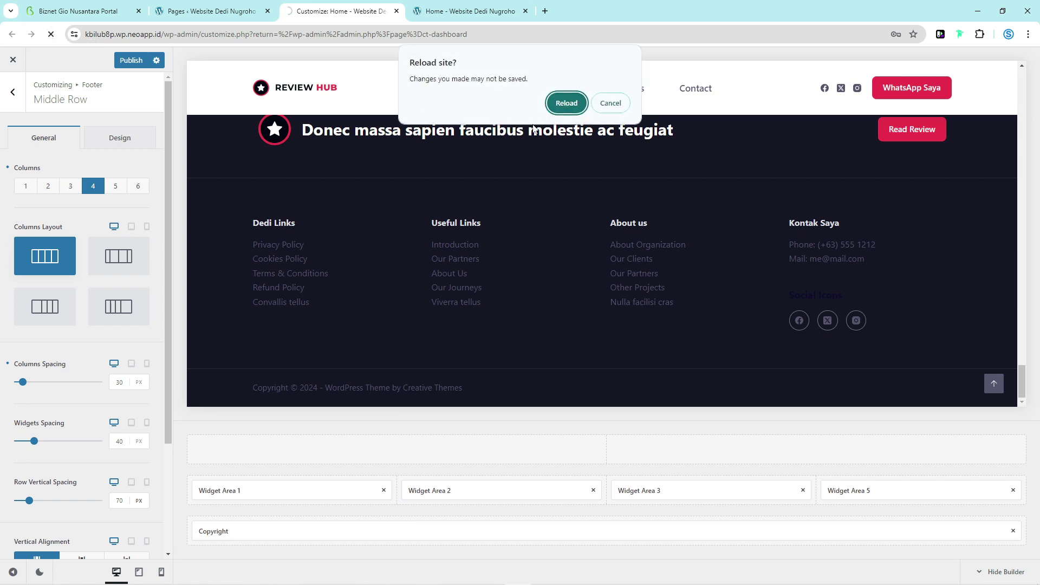
left_click(610, 104)
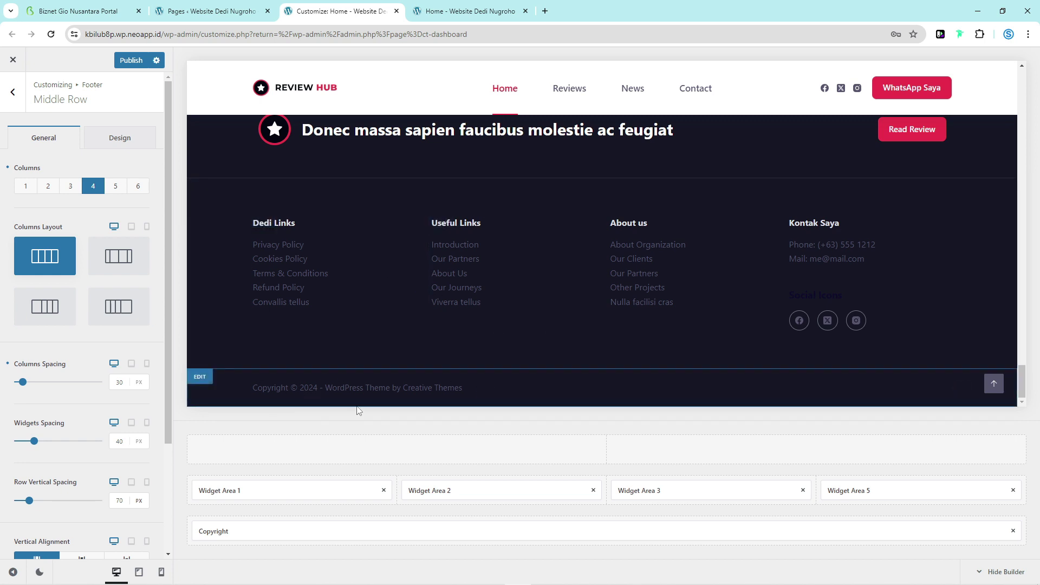
left_click(199, 379)
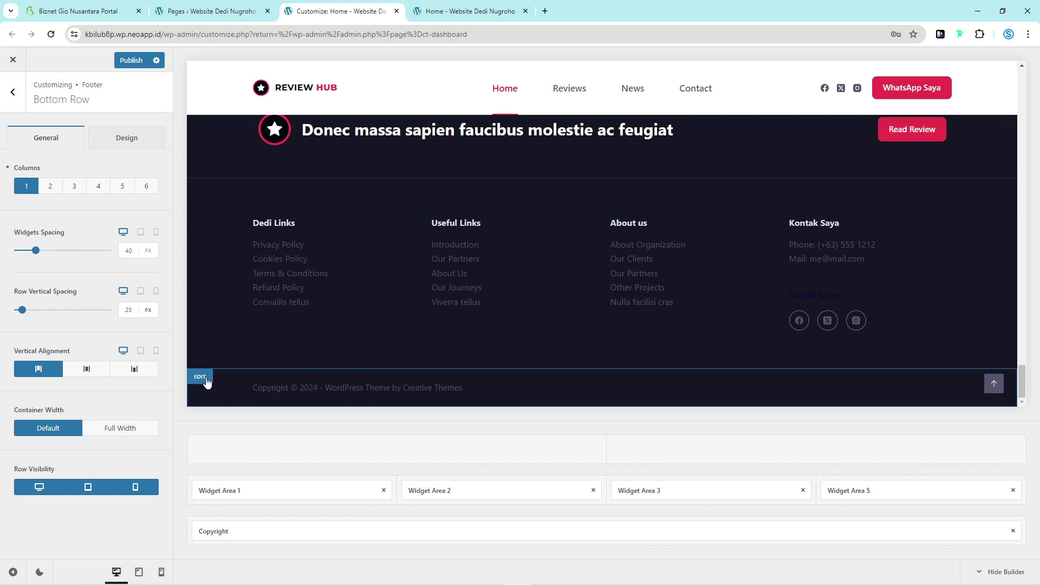
left_click(51, 189)
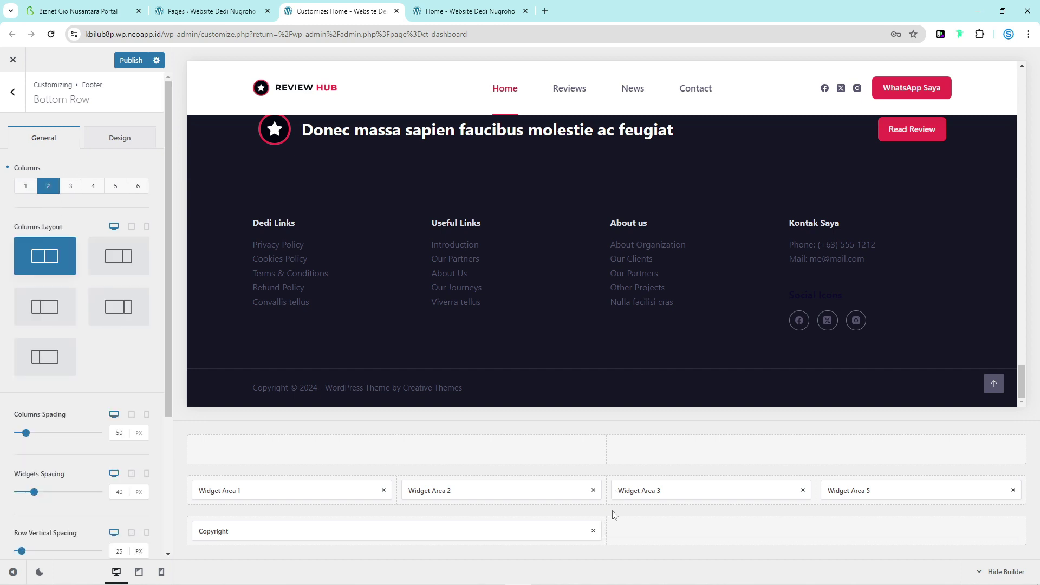
left_click(72, 189)
left_click(96, 190)
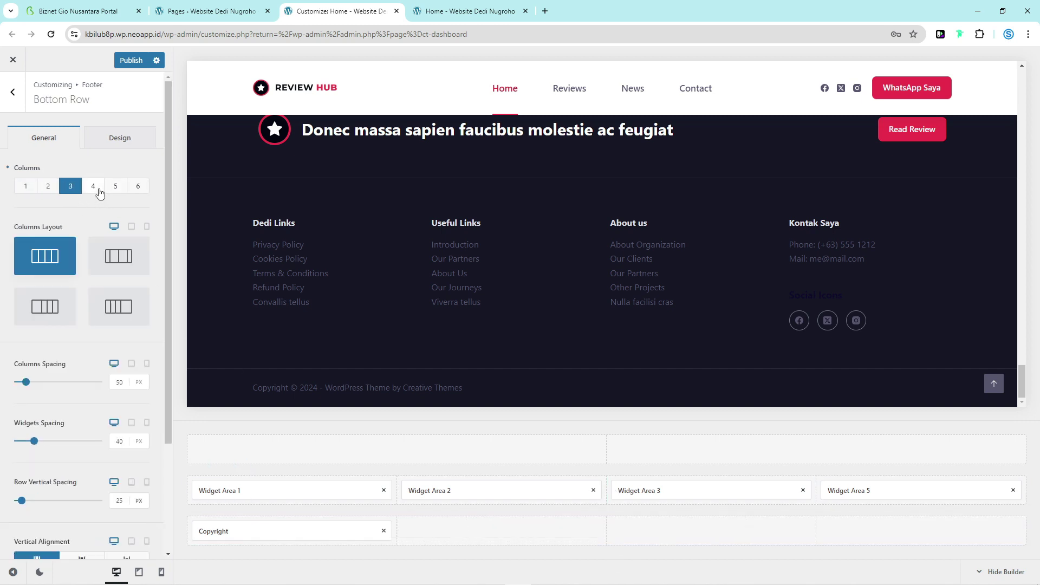
left_click(25, 190)
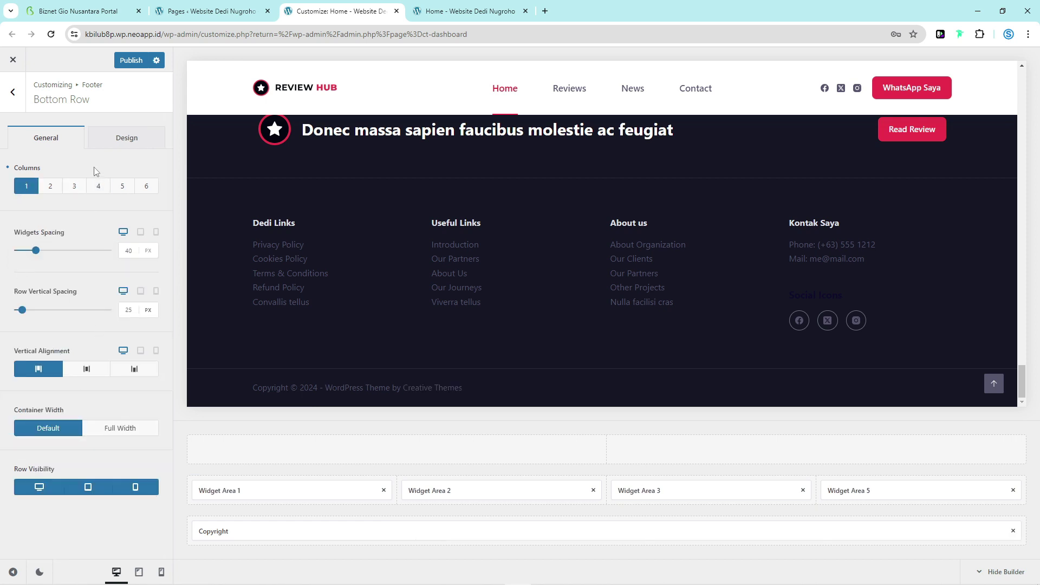
left_click(129, 140)
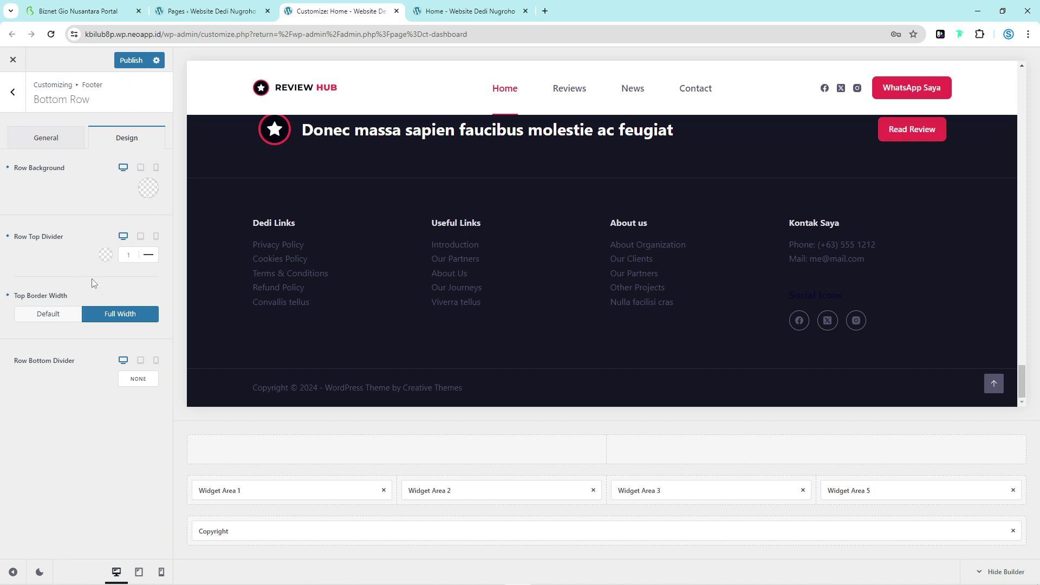
left_click(51, 139)
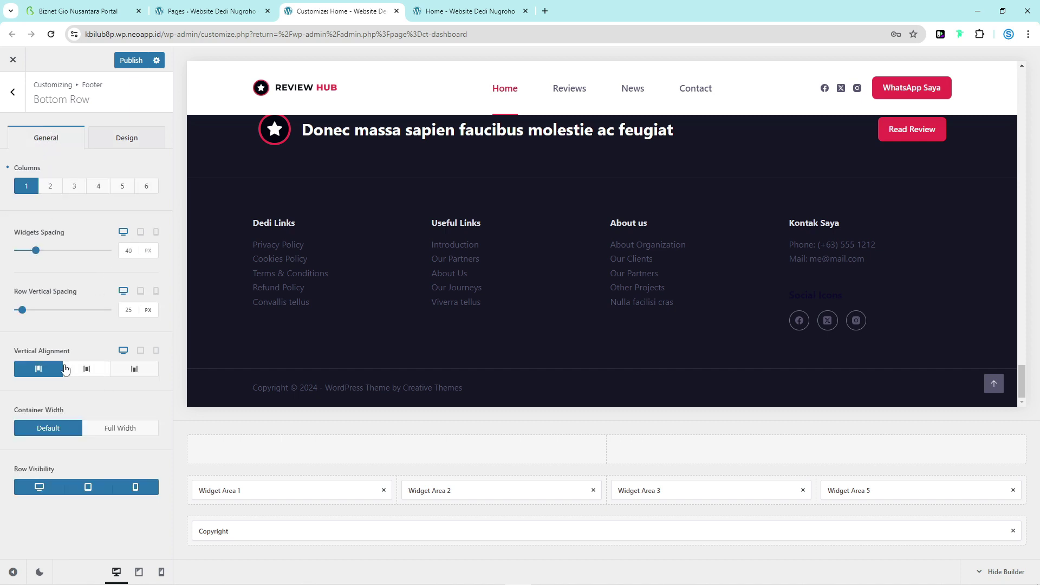
left_click(85, 371)
left_click(19, 370)
left_click(77, 374)
left_click(39, 373)
mouse_move(399, 533)
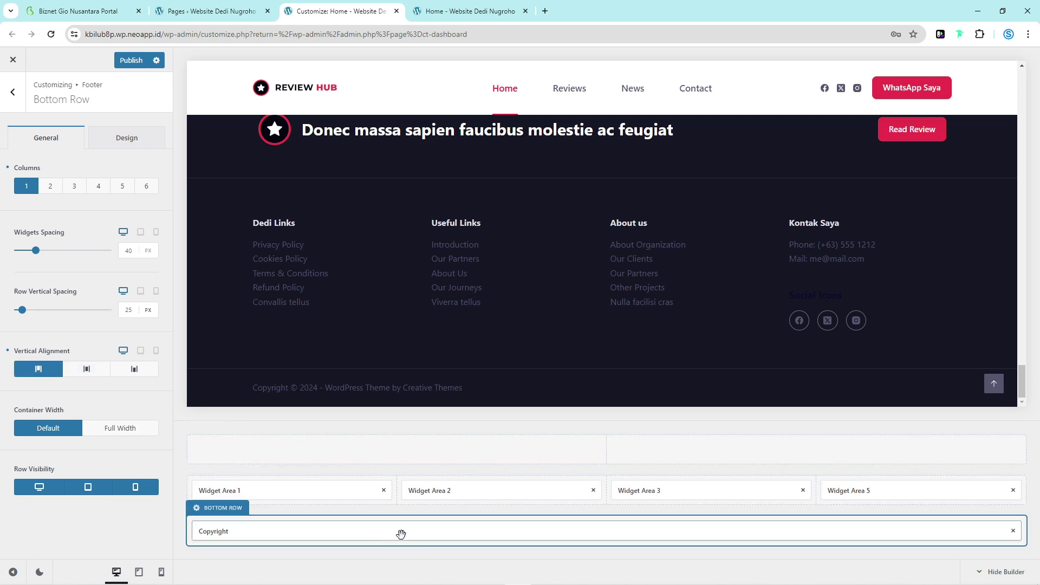
Step: Replace the theme credit with 'Edit By' and the owner's name, centre the copyright, and publish
left_click(215, 531)
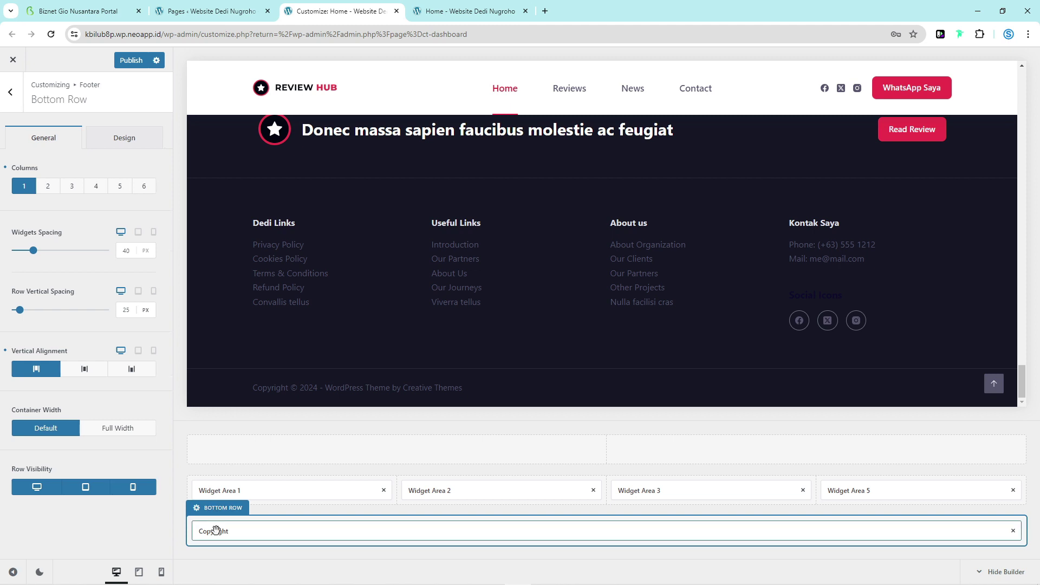
left_click(107, 263)
left_click_drag(103, 260, 19, 248)
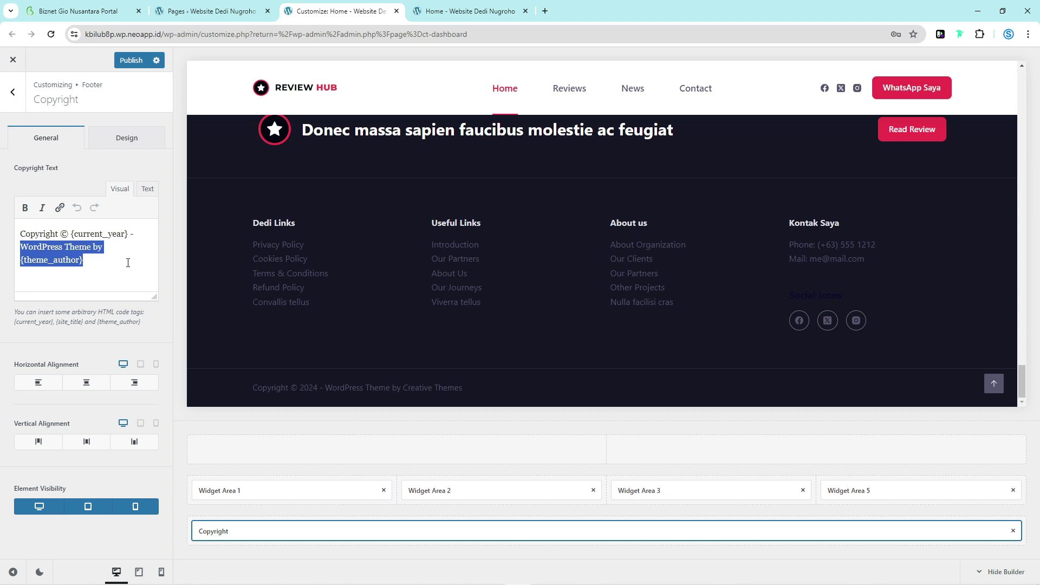
type("Edit By")
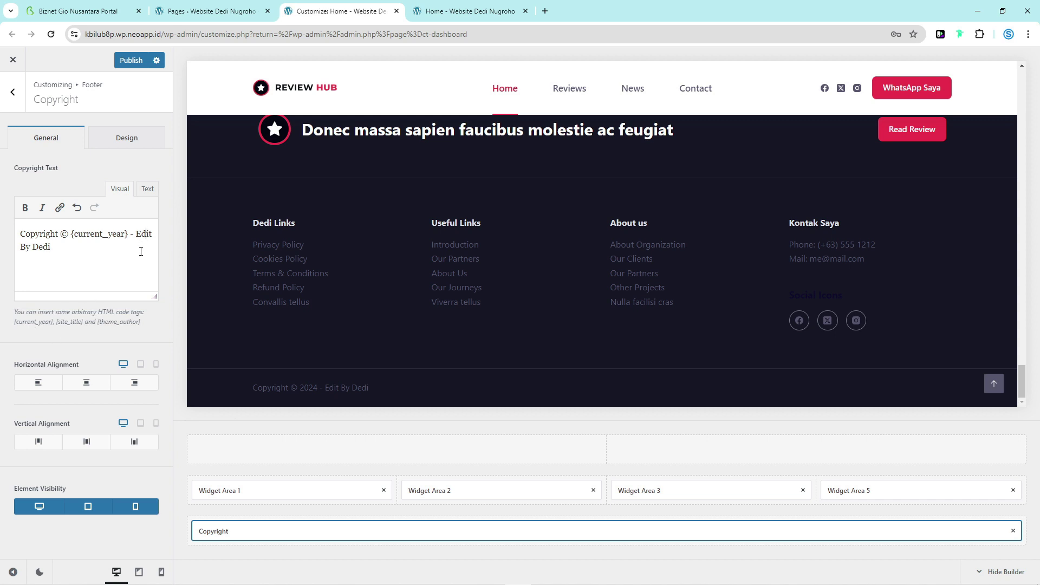
type("Dedi nugroho")
key("BackSpace")
type("N")
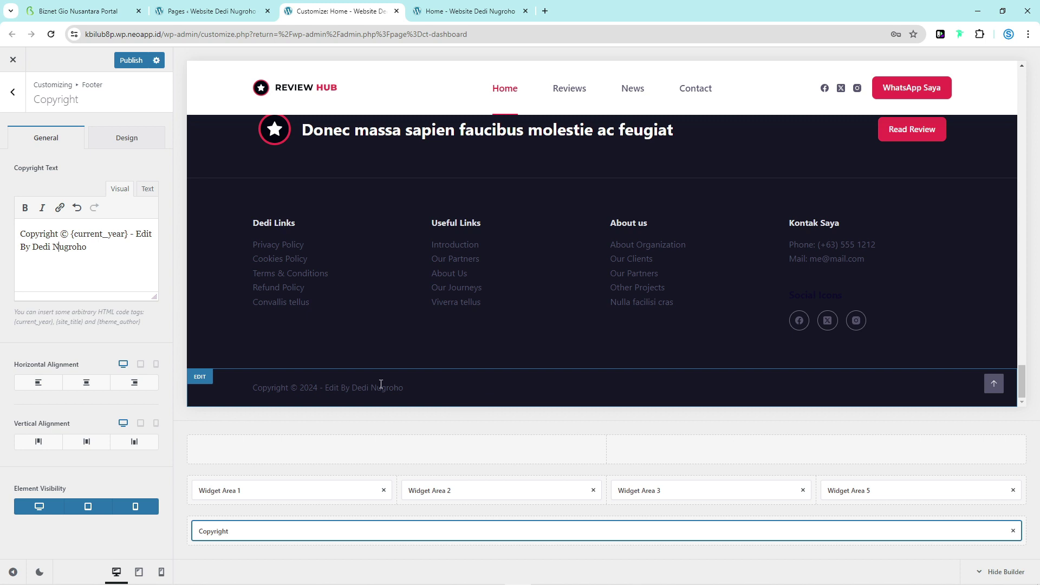
left_click(95, 389)
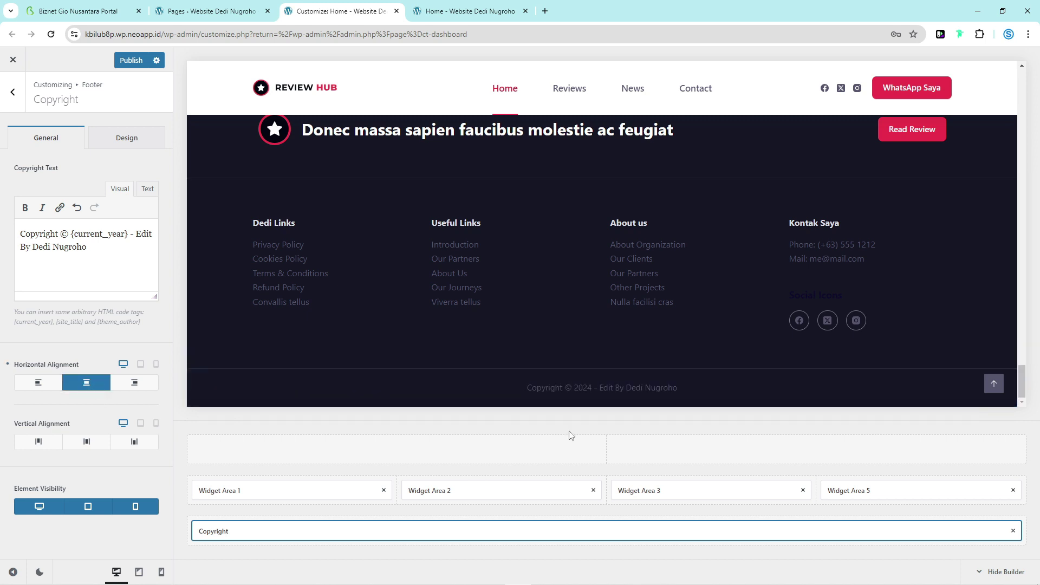
left_click(131, 60)
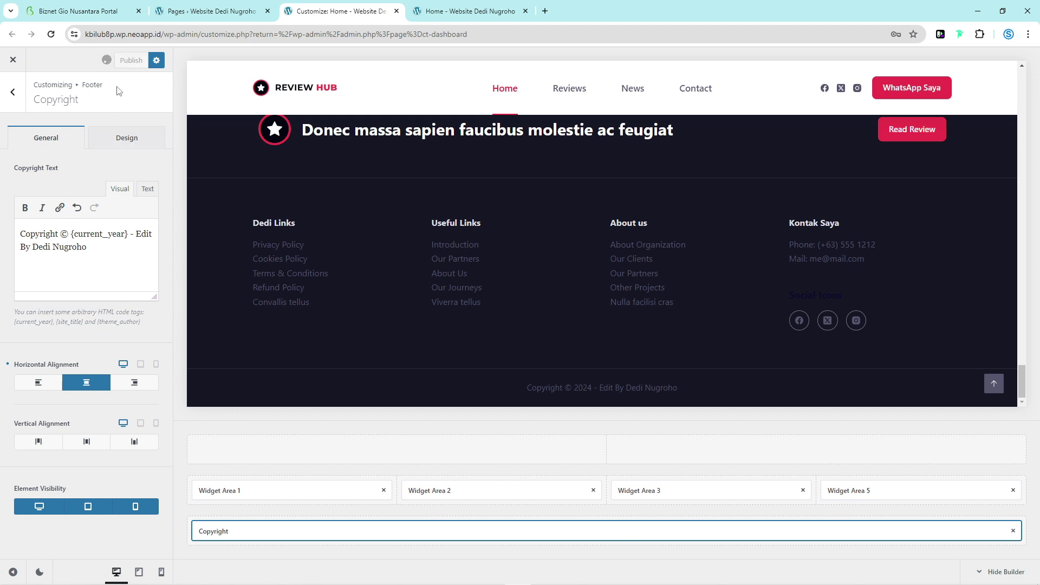
left_click(473, 5)
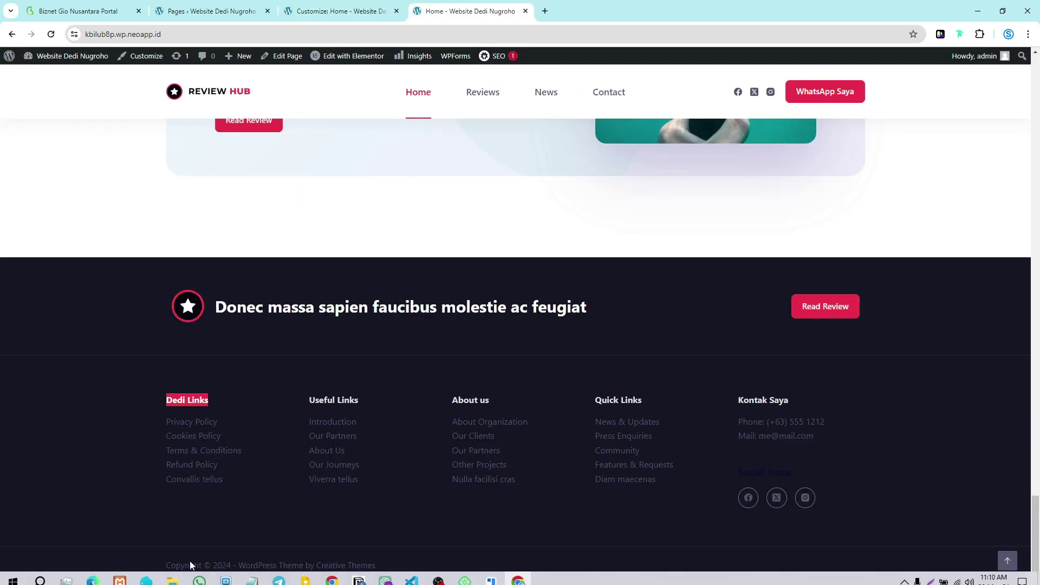
left_click_drag(393, 573, 297, 568)
left_click(51, 35)
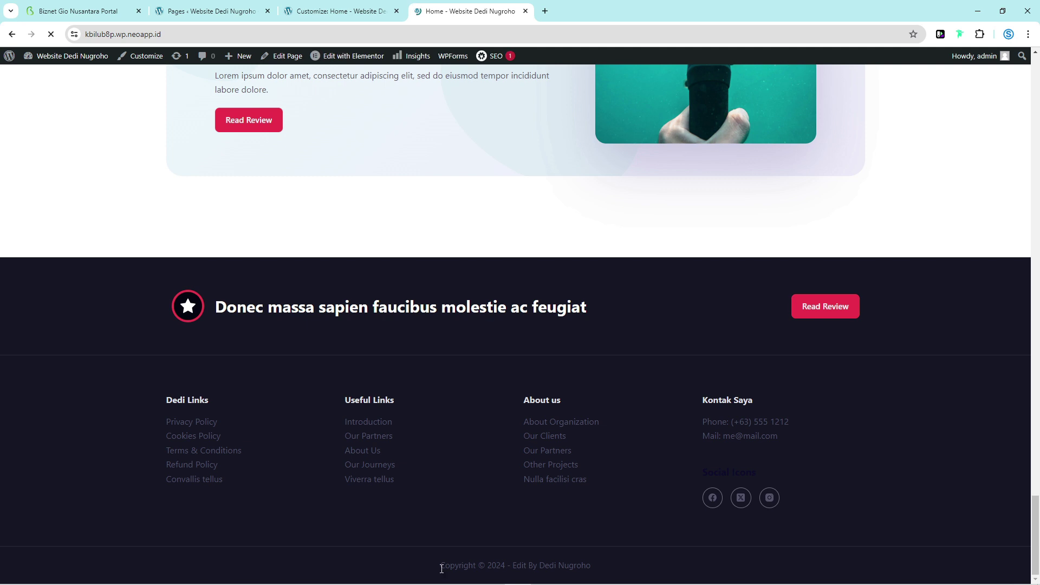
left_click_drag(441, 566, 596, 556)
left_click(636, 565)
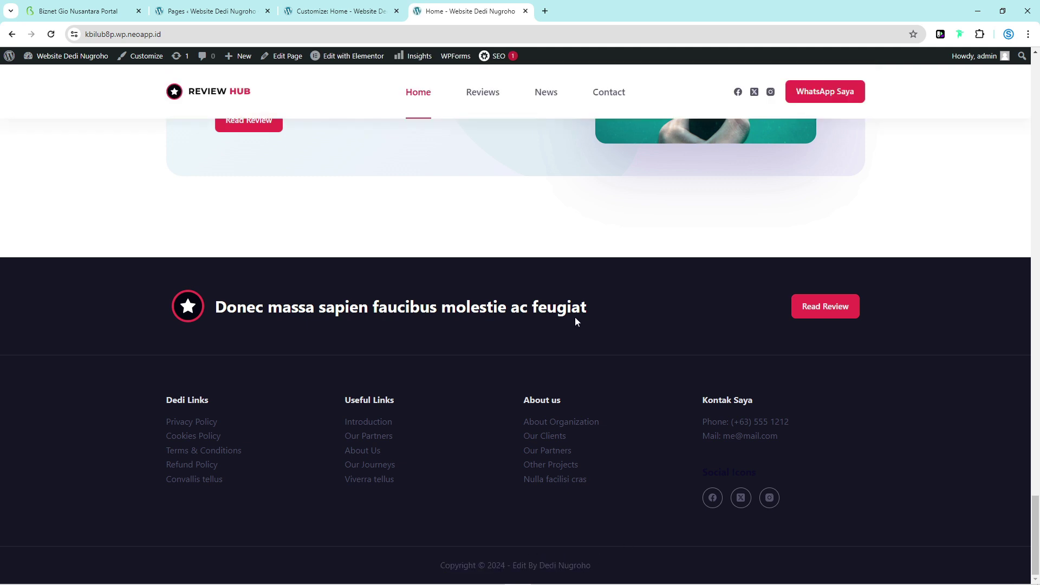
left_click(347, 11)
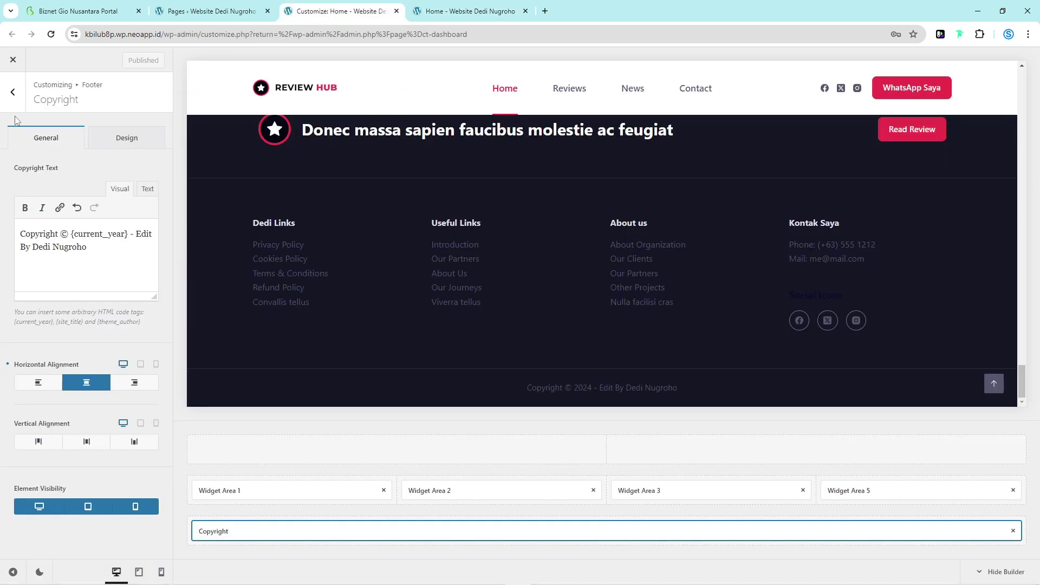
Step: Back out of the footer panels to the root Customizer and open the General options
left_click(12, 92)
left_click(12, 101)
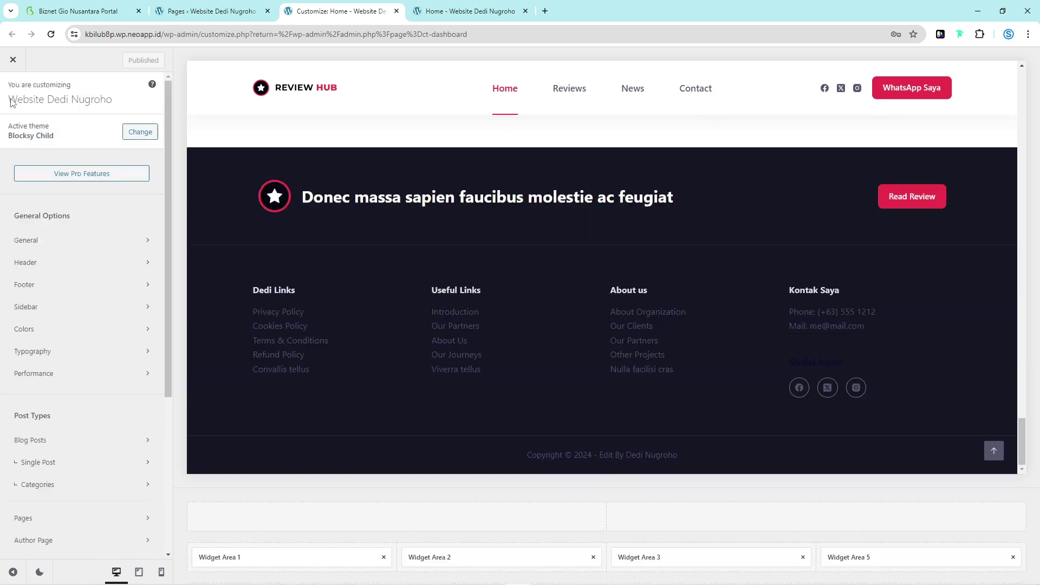
scroll(54, 401, "down", 4)
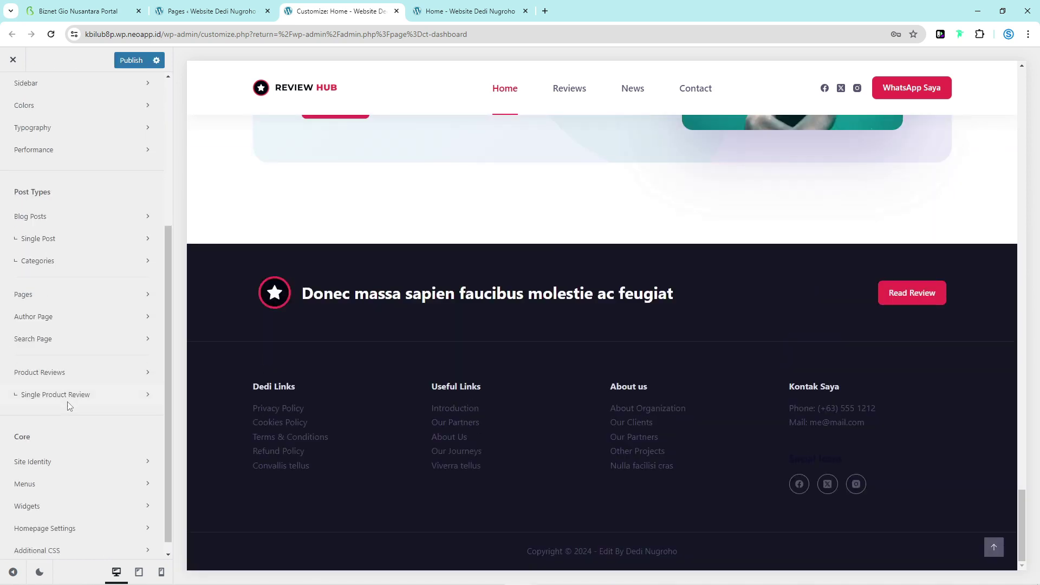
scroll(69, 404, "up", 5)
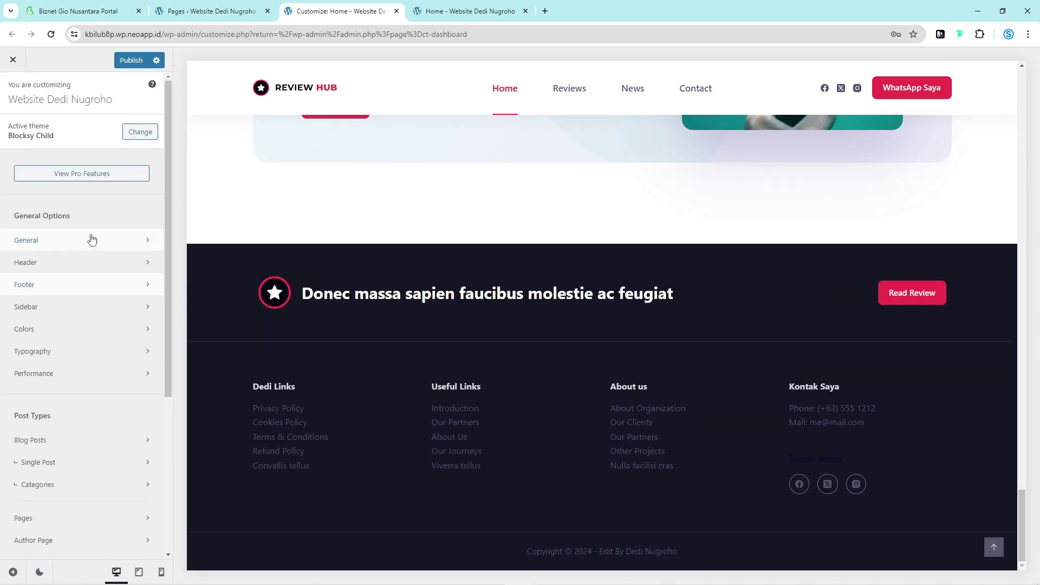
left_click(102, 241)
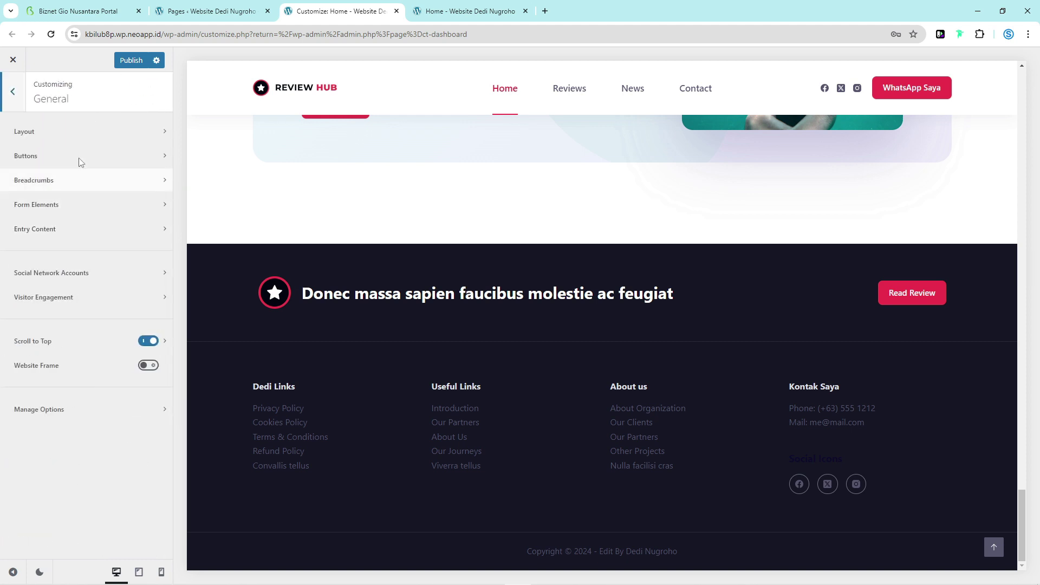
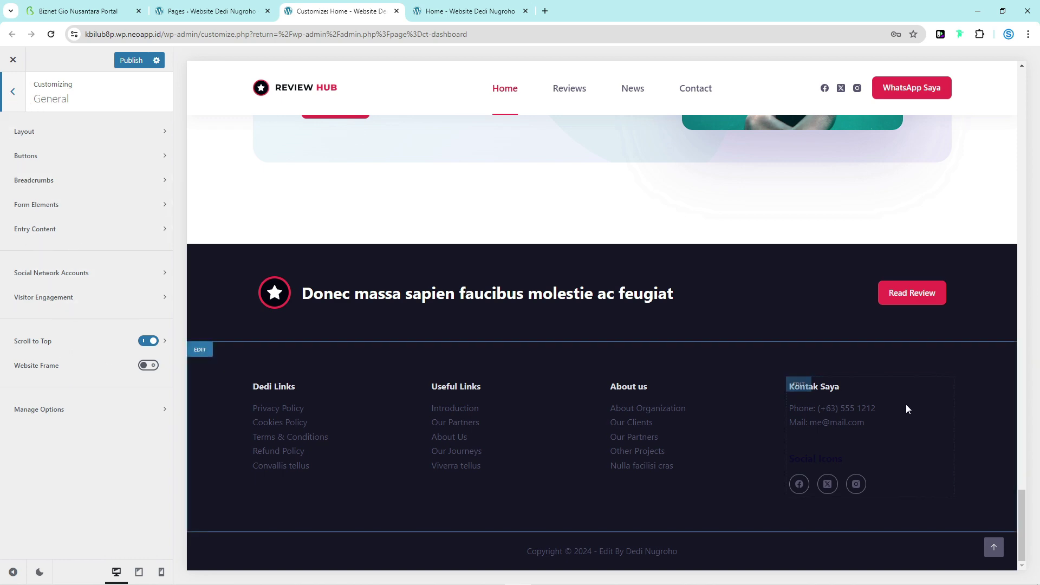
Step: Turn the scroll-to-top button off and back on, checking it in the preview
scroll(930, 381, "up", 10)
scroll(943, 378, "down", 4)
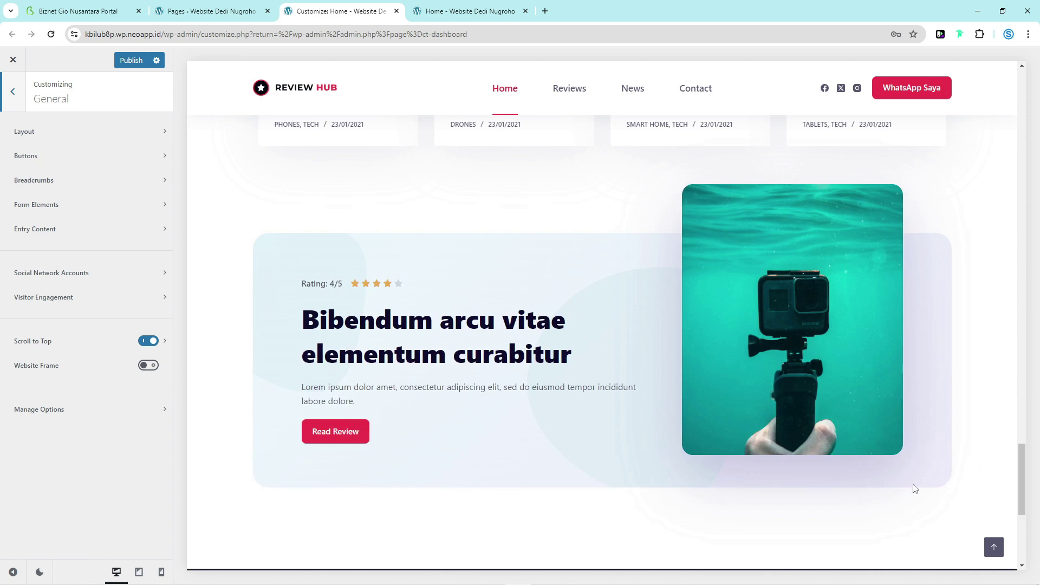
scroll(914, 489, "down", 6)
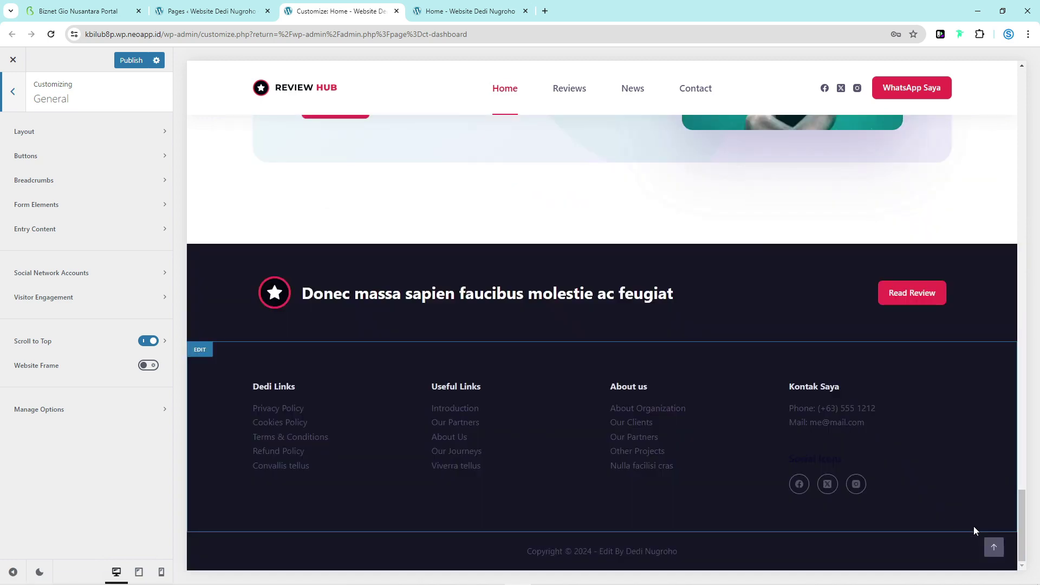
left_click(993, 546)
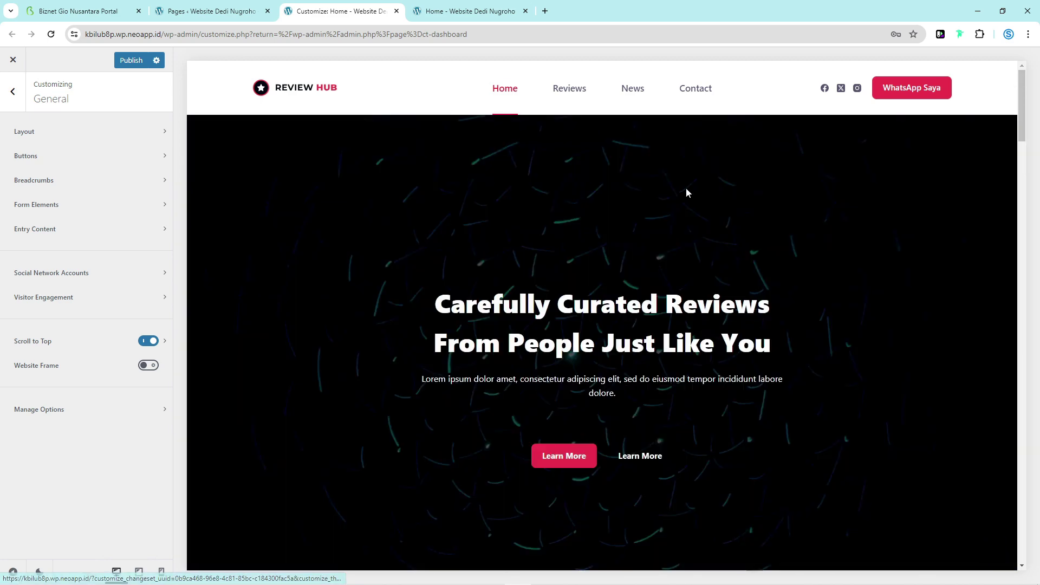
left_click(148, 342)
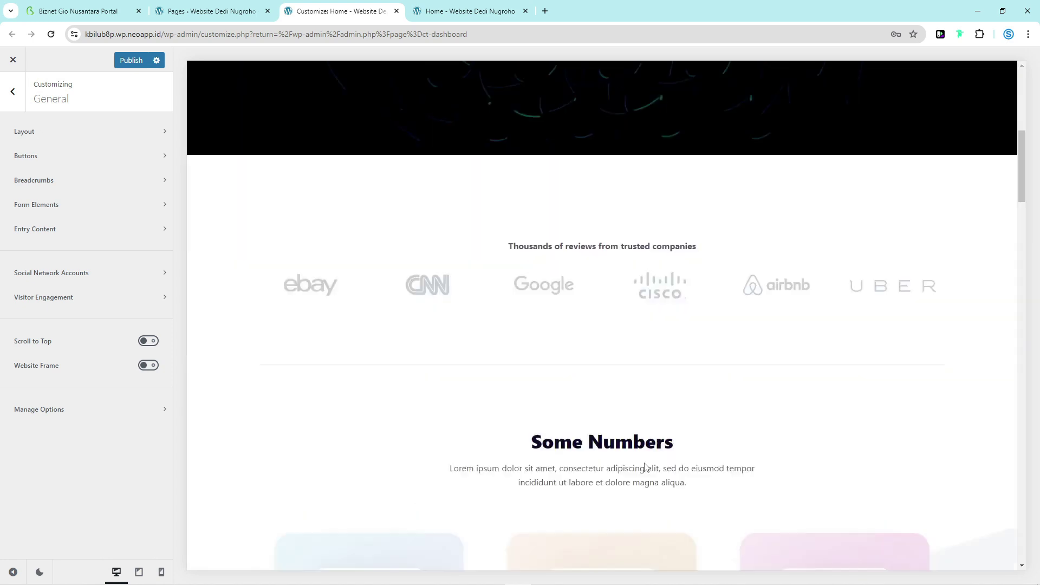
scroll(972, 519, "down", 10)
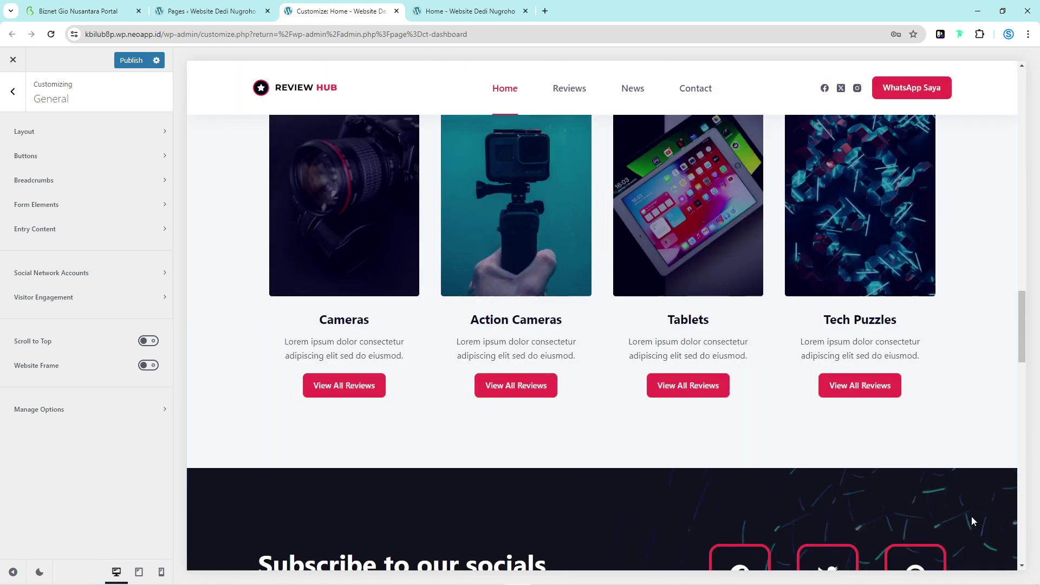
left_click(148, 342)
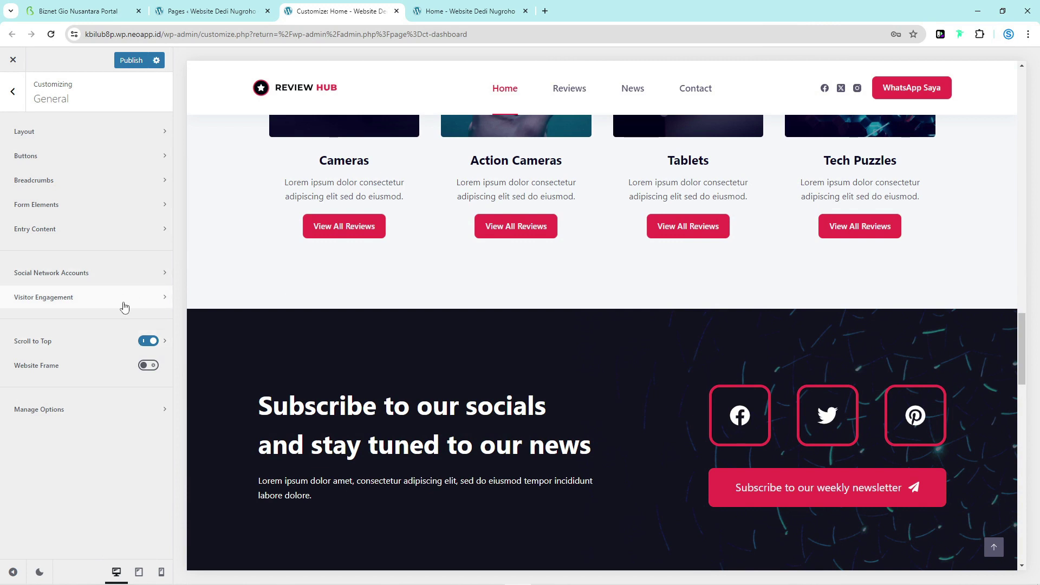
Step: Look over the Performance settings and return to the main Customizer list
left_click(13, 96)
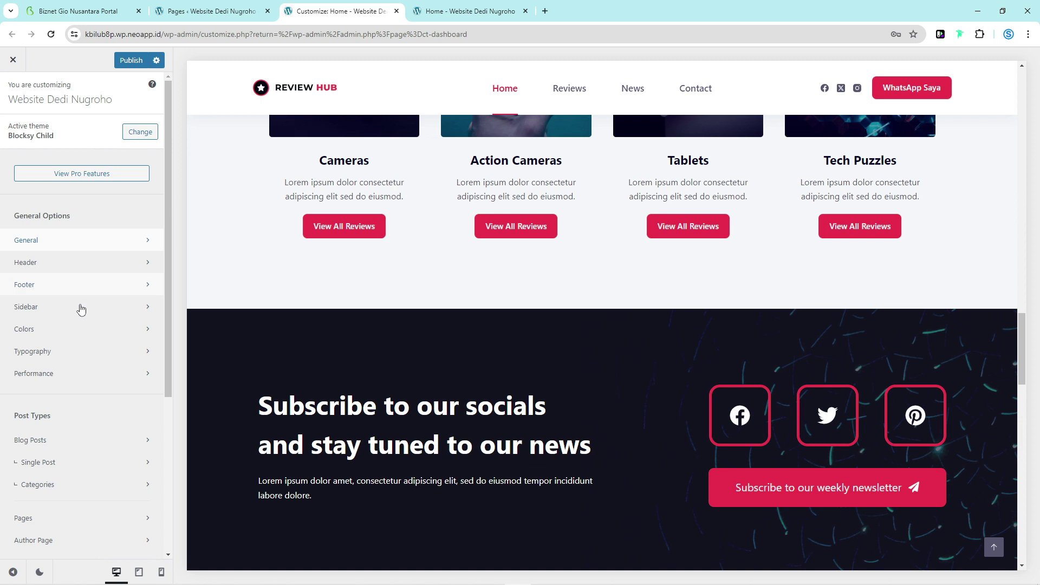
scroll(68, 274, "down", 1)
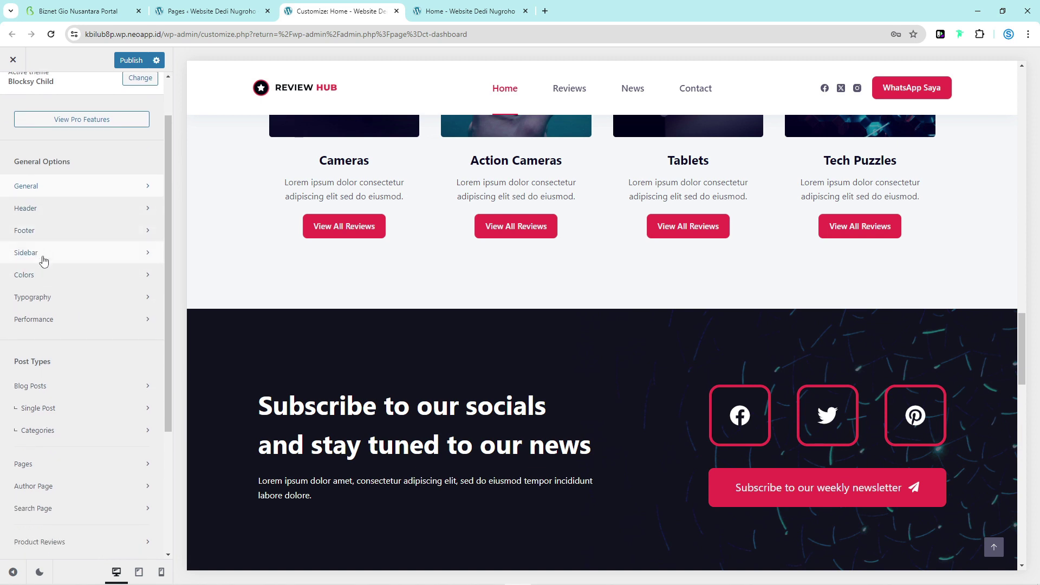
left_click(60, 324)
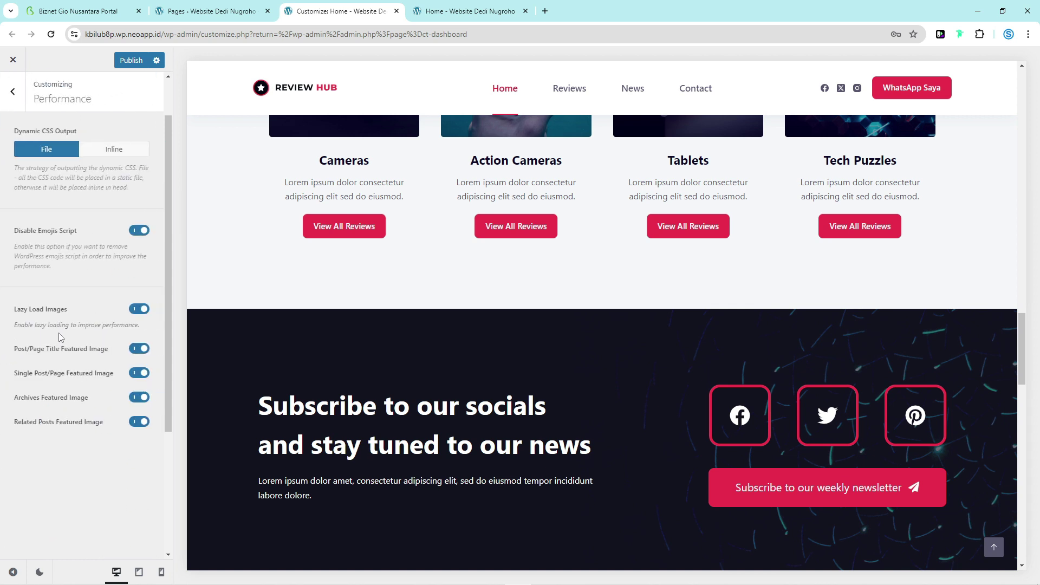
left_click(15, 91)
scroll(76, 352, "down", 3)
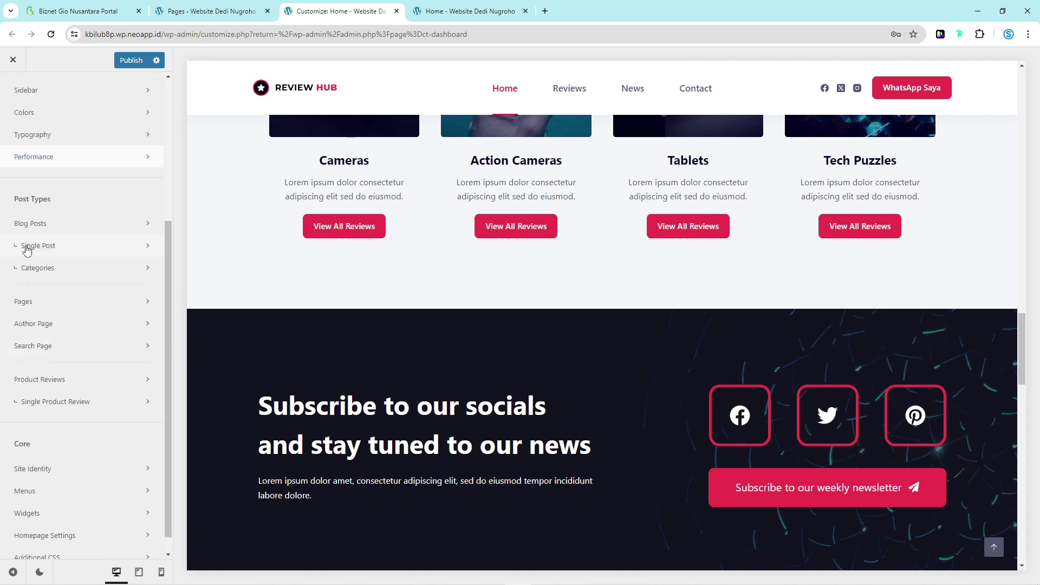
Step: Give blog posts the Grid structure with 3 columns, previewing News, and publish
left_click(77, 225)
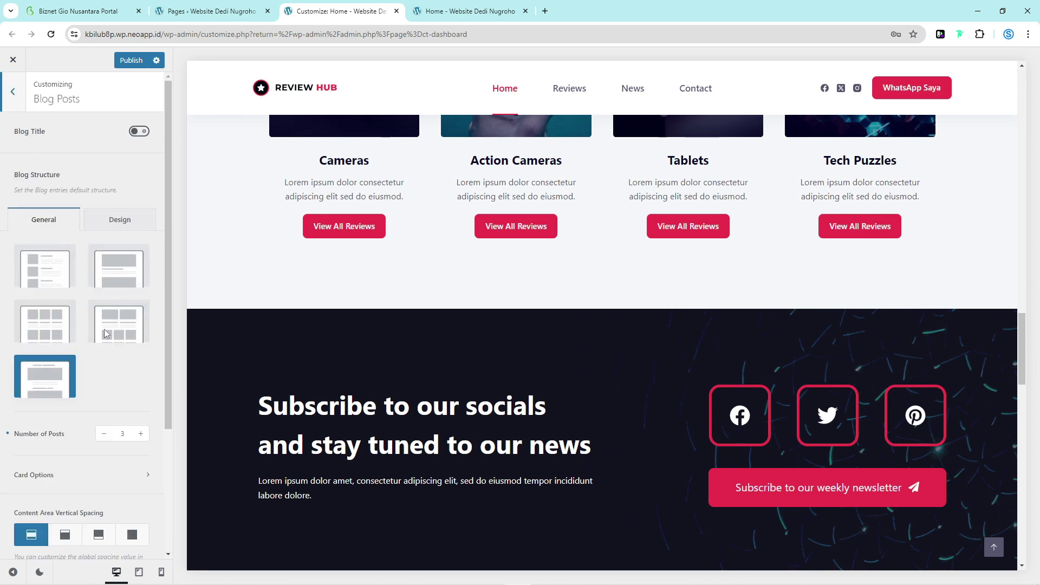
scroll(632, 109, "up", 2)
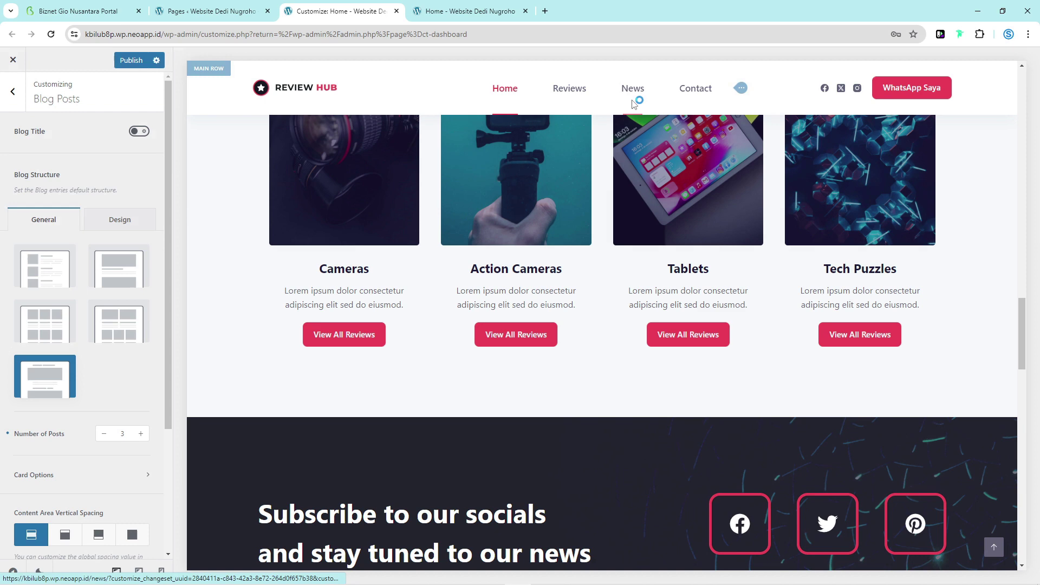
left_click(632, 100)
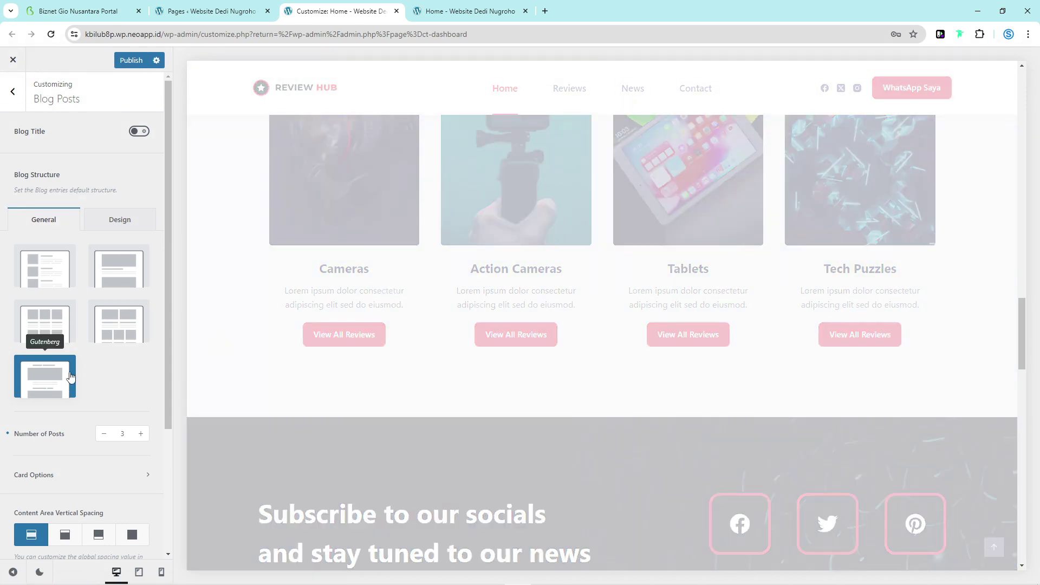
scroll(678, 224, "down", 5)
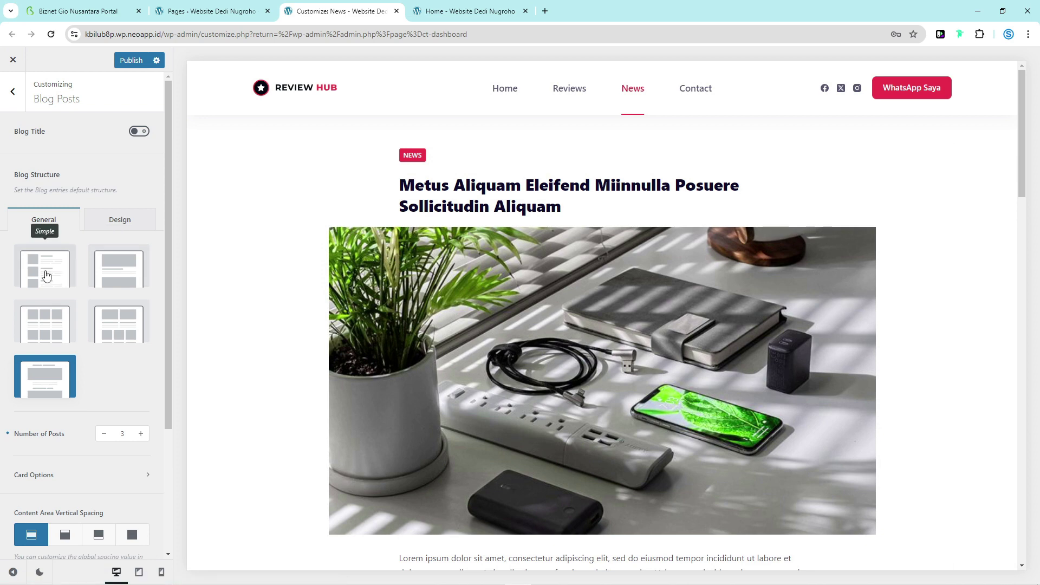
left_click(46, 276)
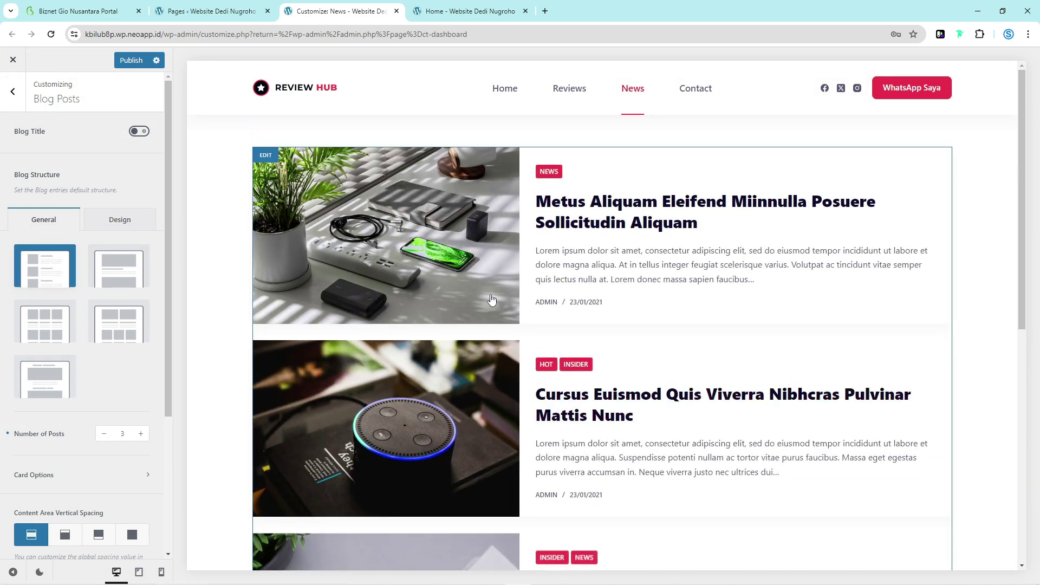
left_click(38, 335)
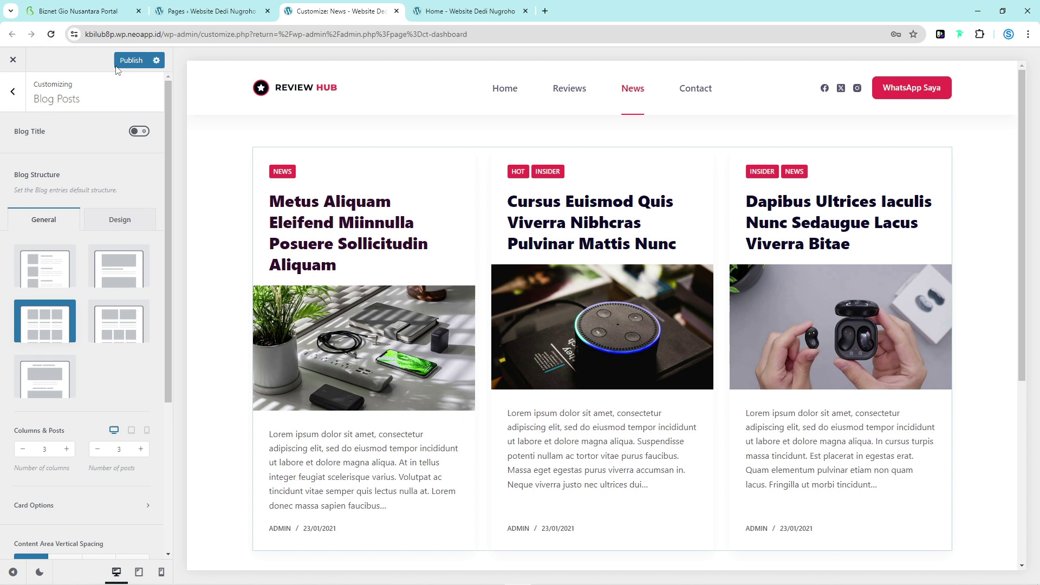
left_click(131, 60)
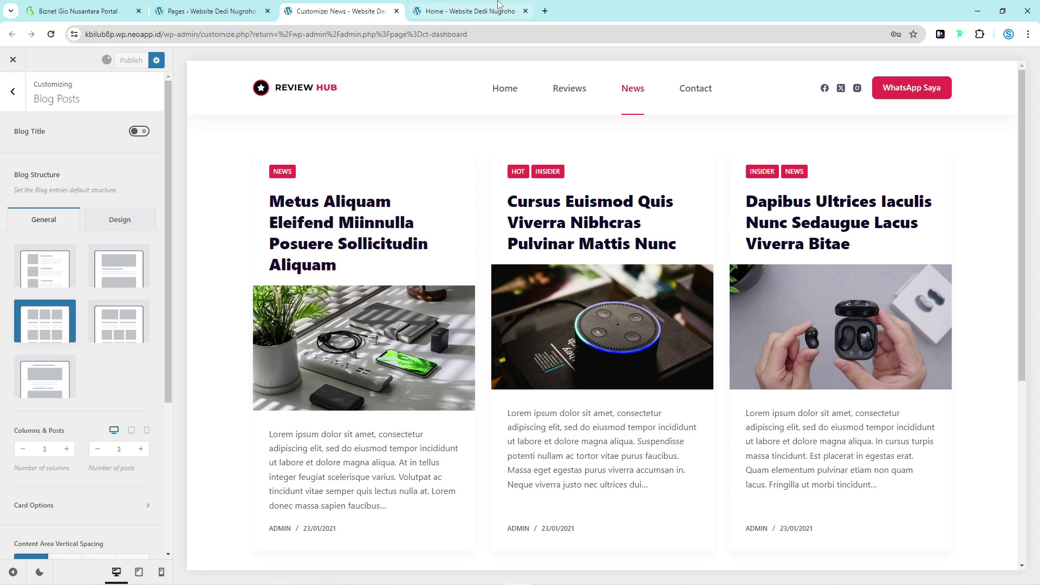
left_click(477, 11)
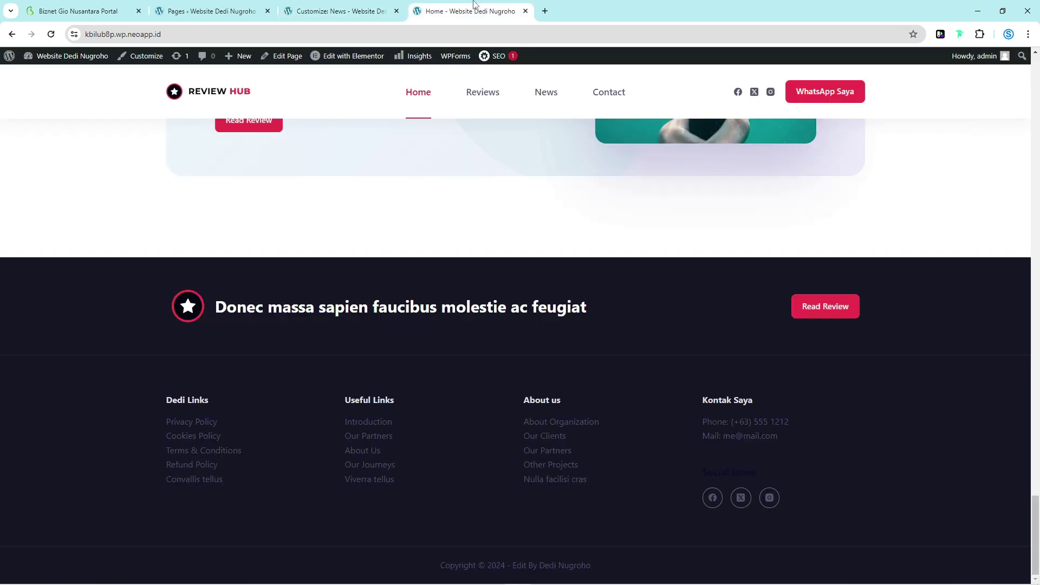
Step: Check that the live News page lists posts in a three-column grid
left_click(547, 95)
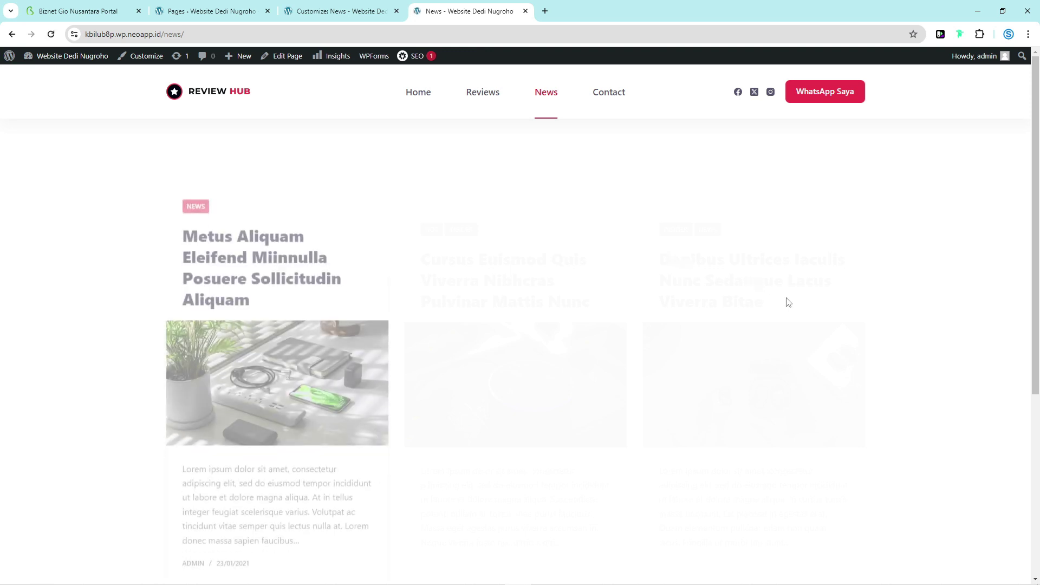
scroll(340, 258, "down", 5)
scroll(733, 325, "up", 5)
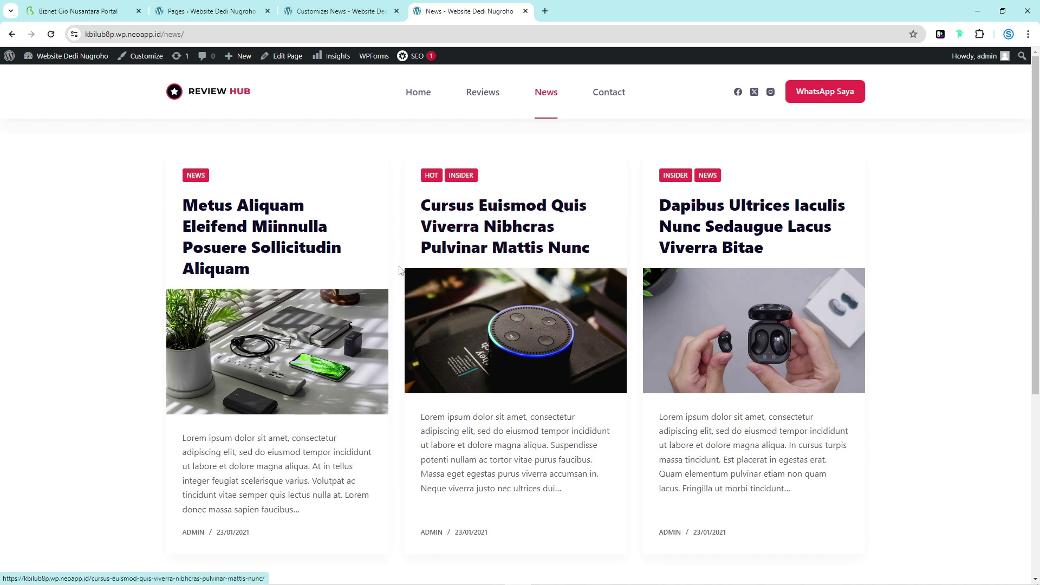
scroll(399, 271, "down", 5)
left_click(346, 11)
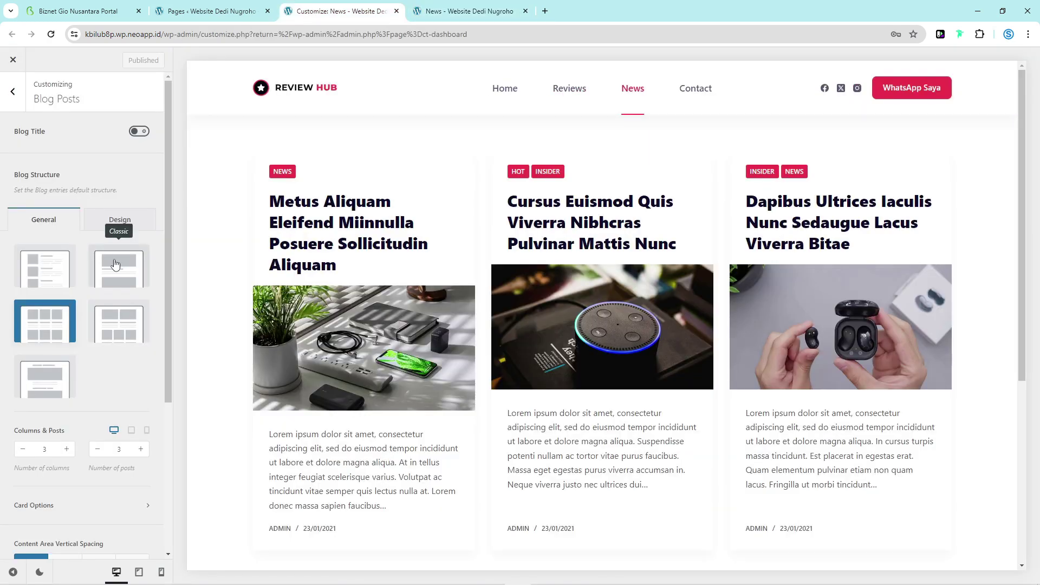
Step: Open the Single Post settings and preview the second news post
left_click(13, 92)
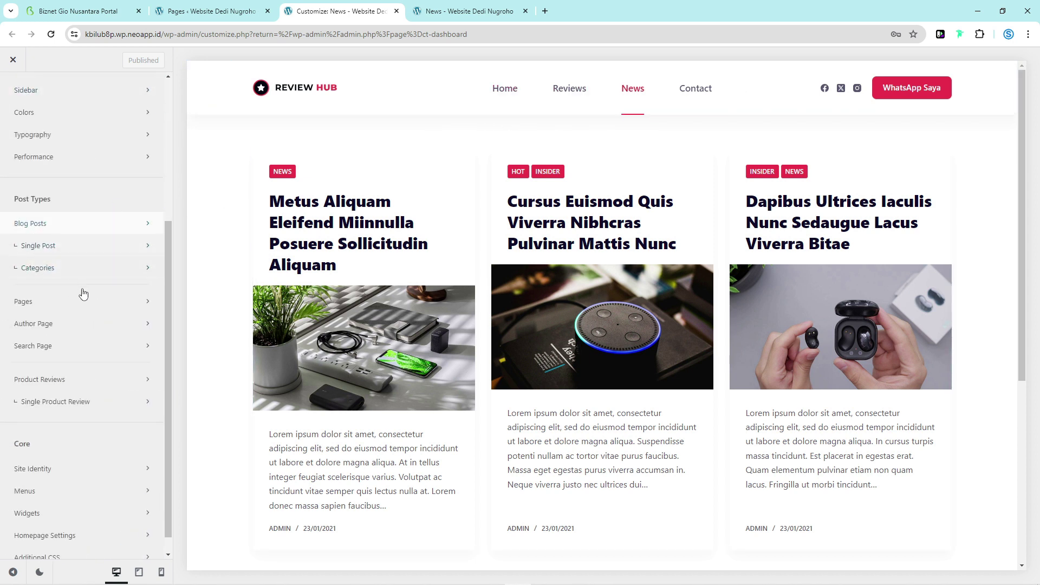
left_click(53, 249)
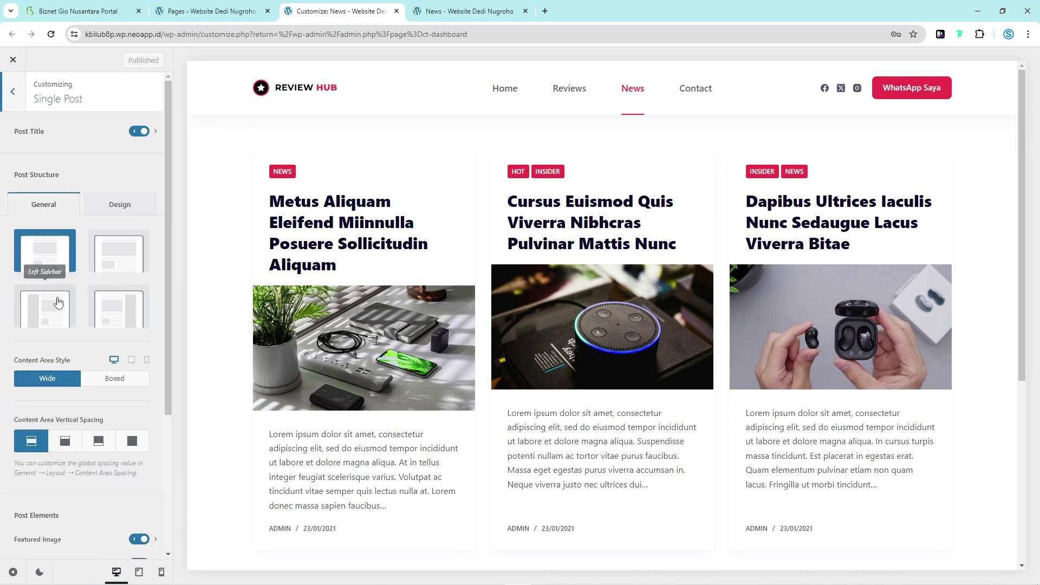
left_click(570, 220)
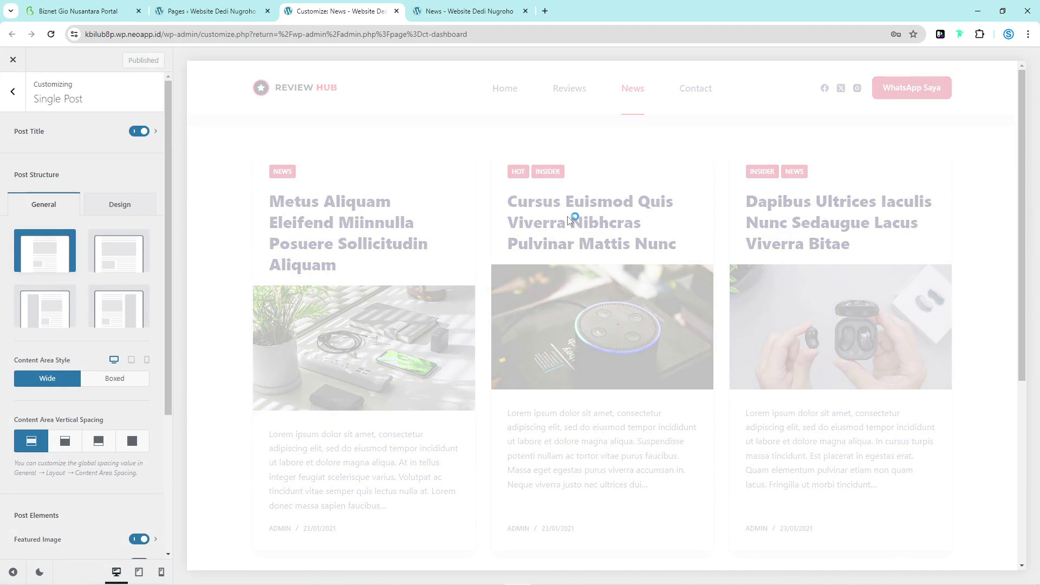
scroll(501, 206, "down", 8)
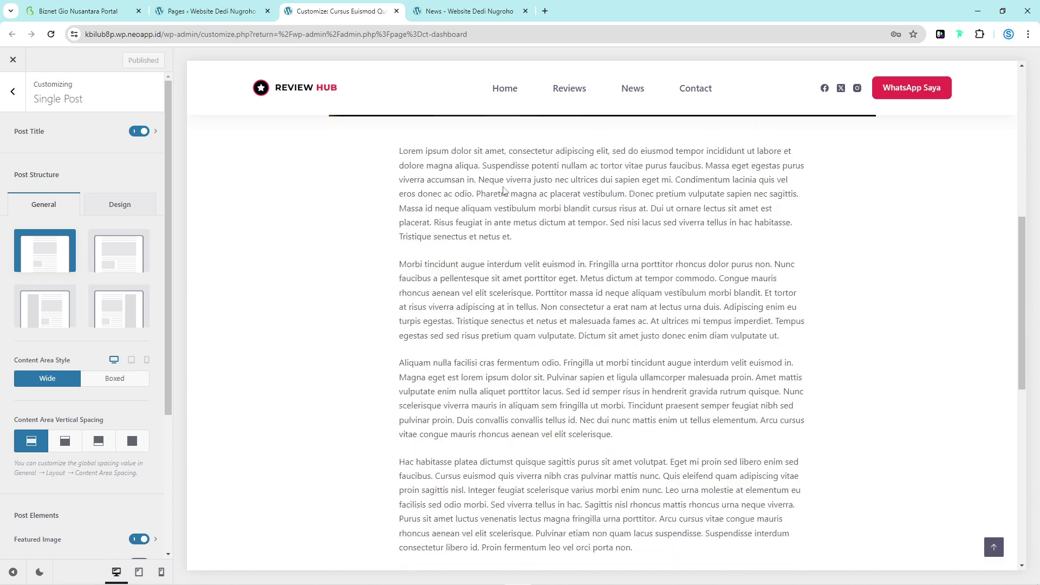
scroll(568, 325, "down", 5)
scroll(623, 380, "up", 12)
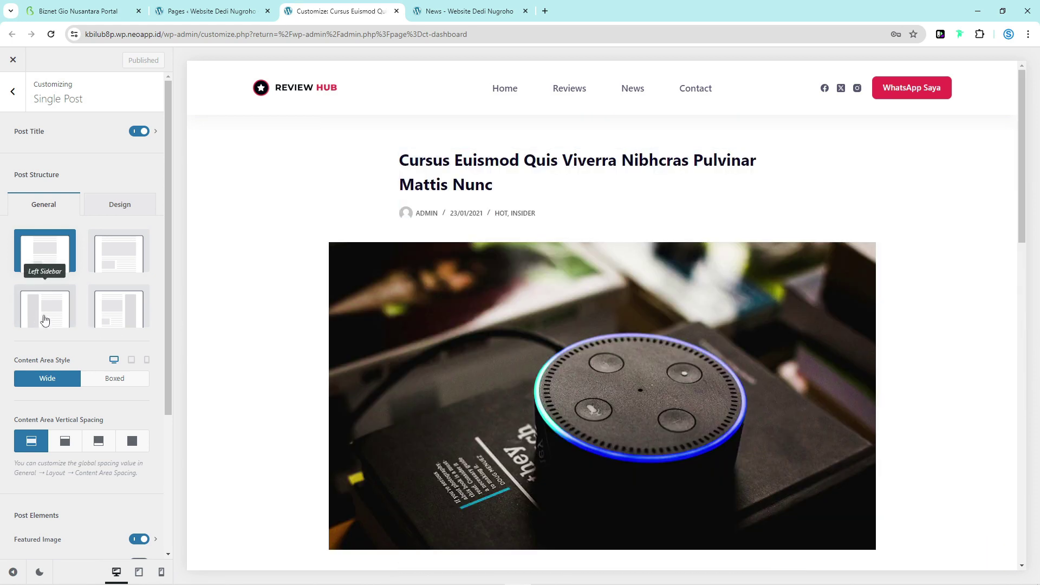
Step: Set single posts to the Narrow Width structure without a sidebar and publish
left_click(115, 315)
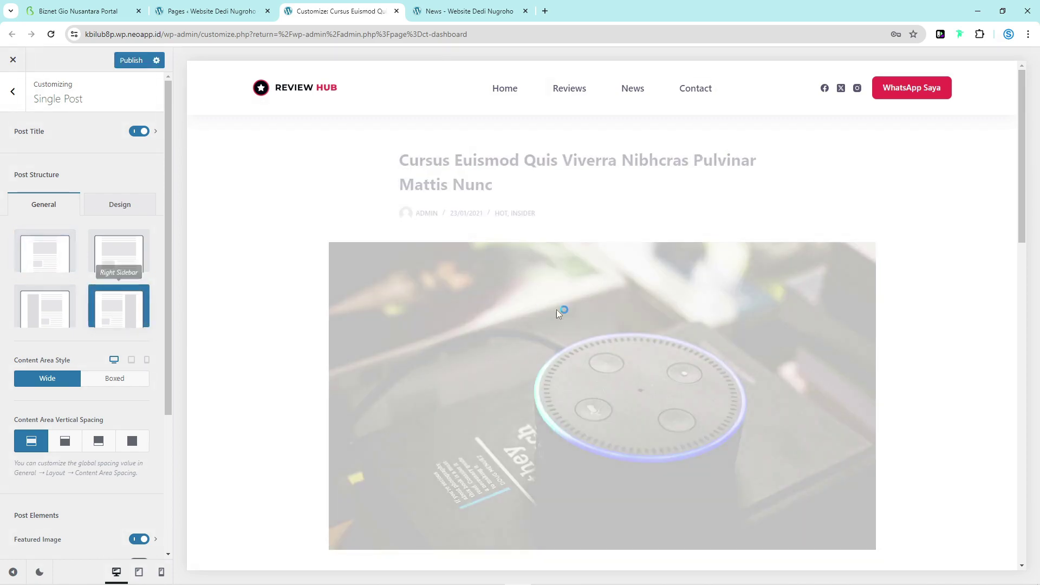
scroll(745, 290, "down", 10)
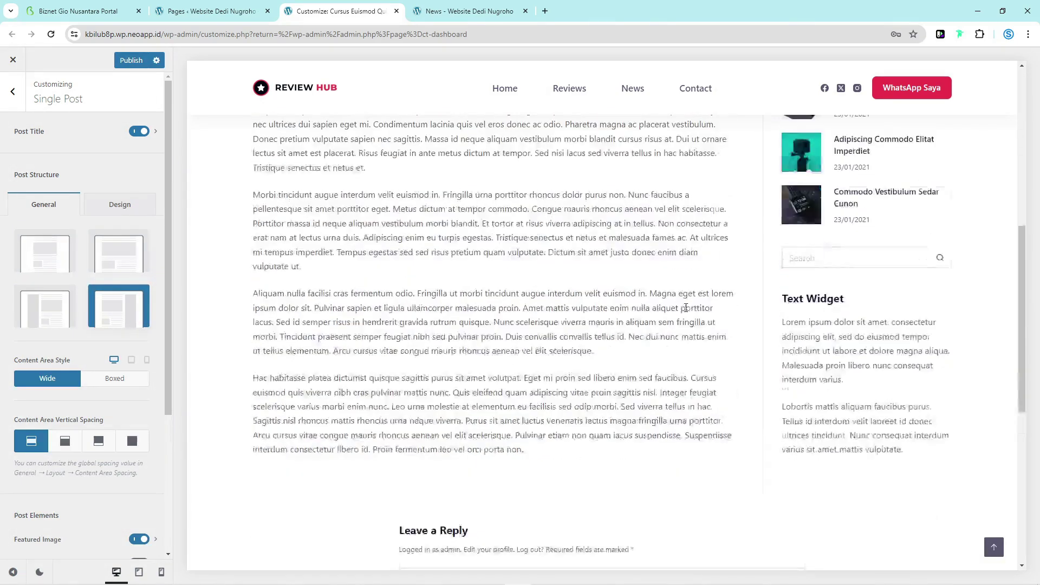
scroll(891, 388, "up", 8)
scroll(893, 389, "up", 4)
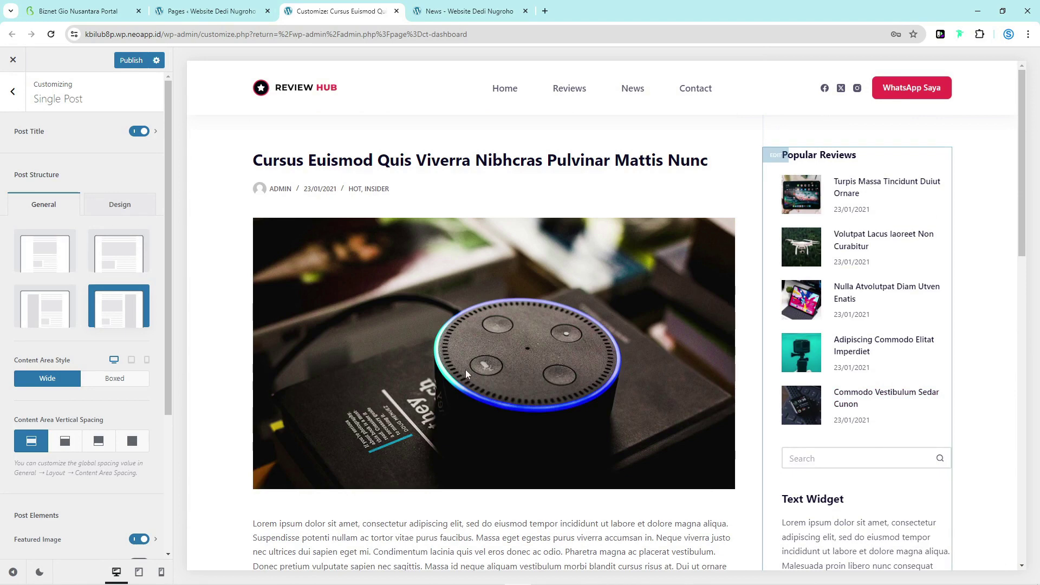
left_click(44, 262)
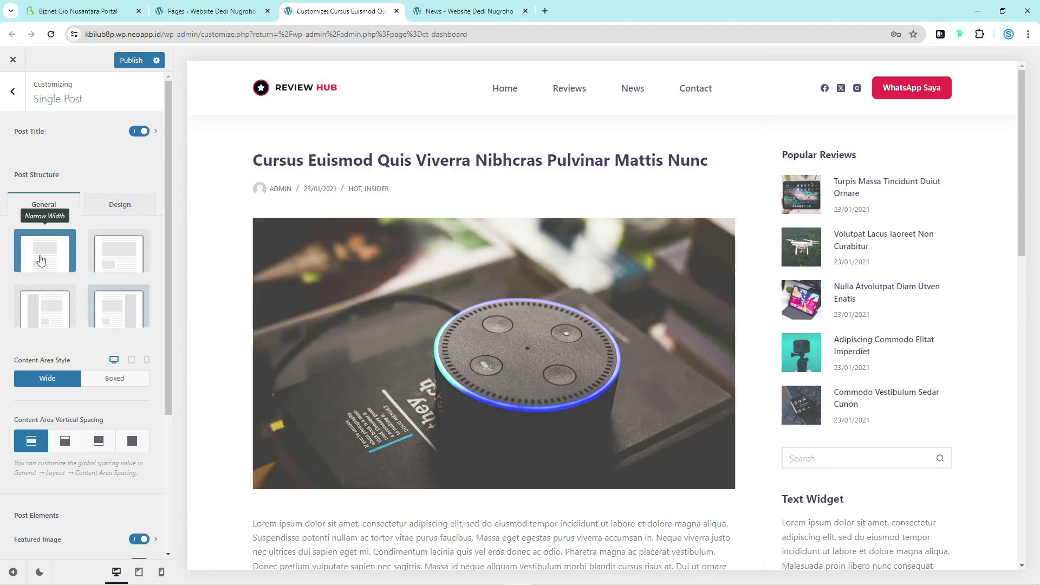
scroll(720, 274, "down", 10)
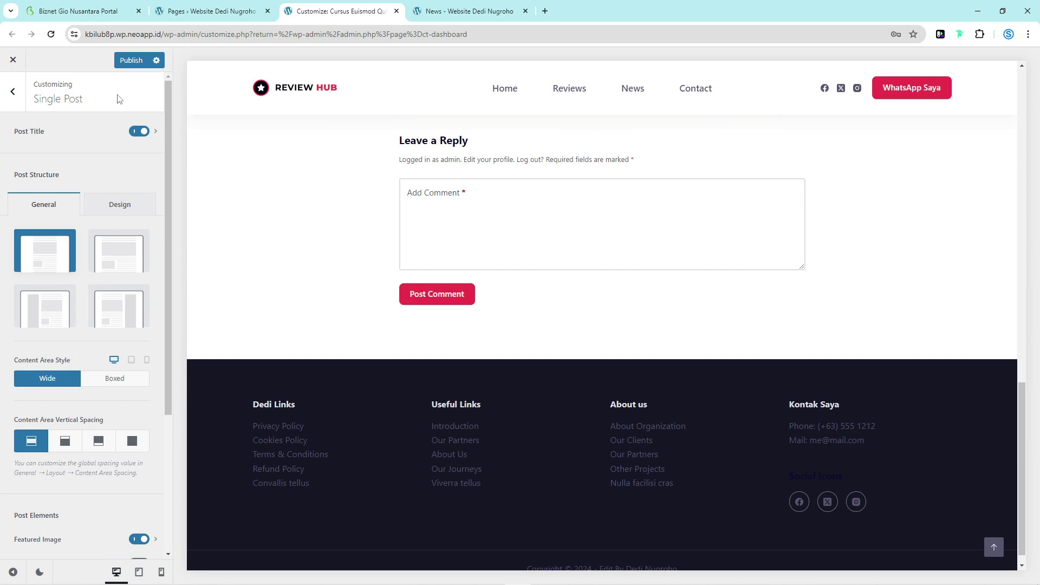
left_click(131, 60)
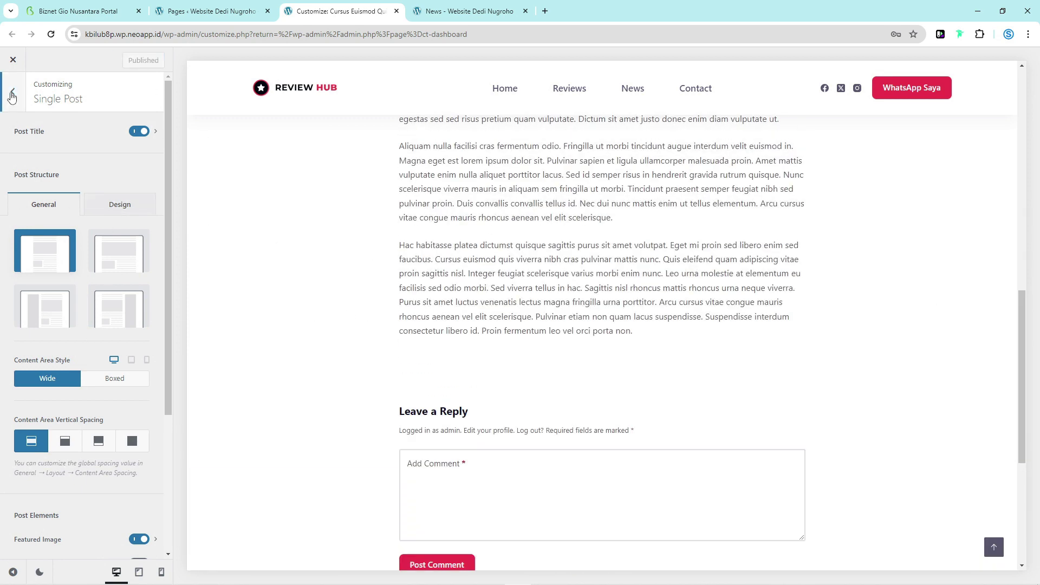
scroll(551, 396, "up", 10)
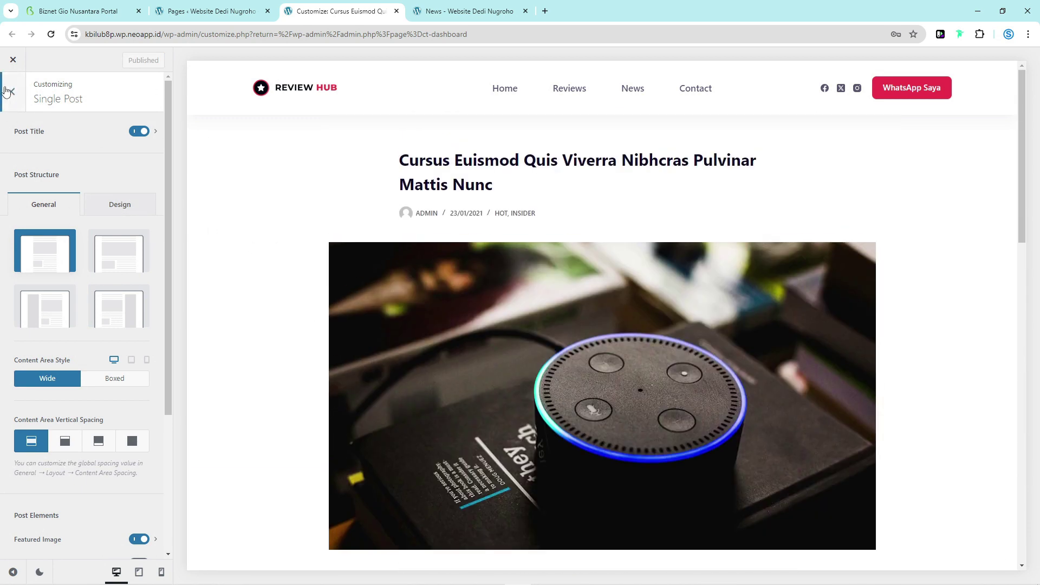
left_click(7, 91)
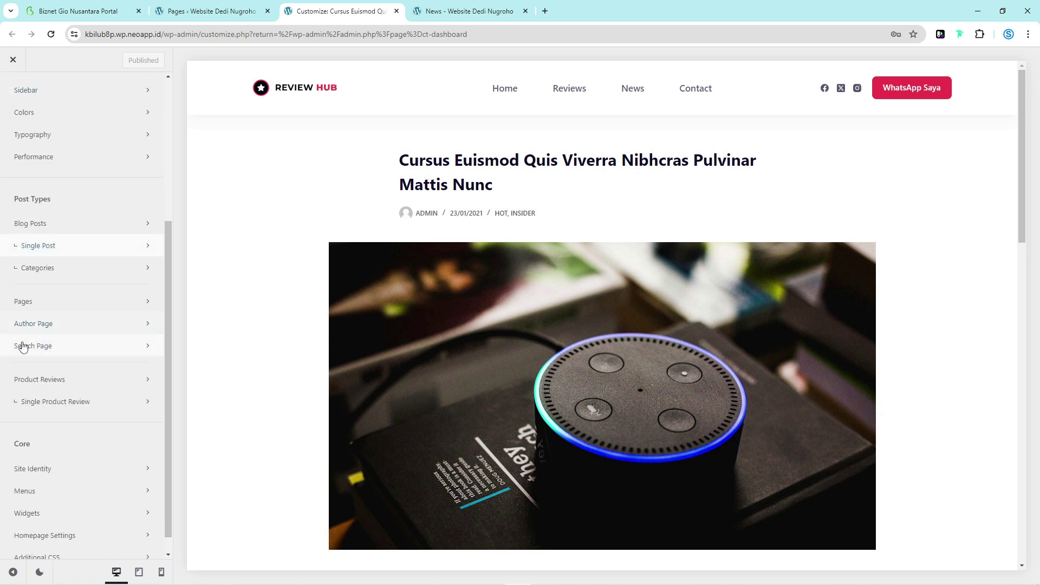
Step: Look over the Categories and Product Reviews archive settings
left_click(36, 268)
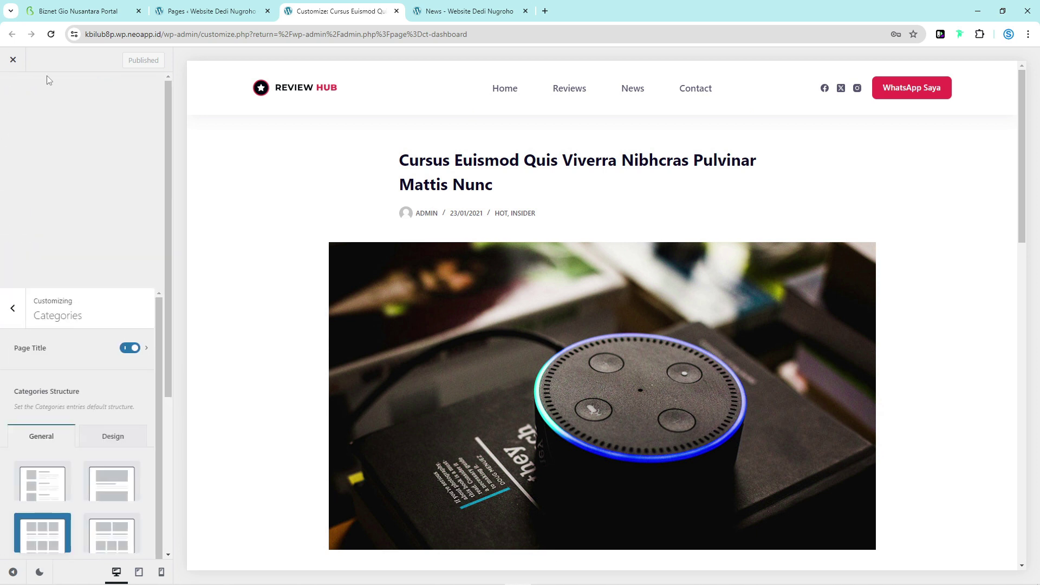
left_click(7, 91)
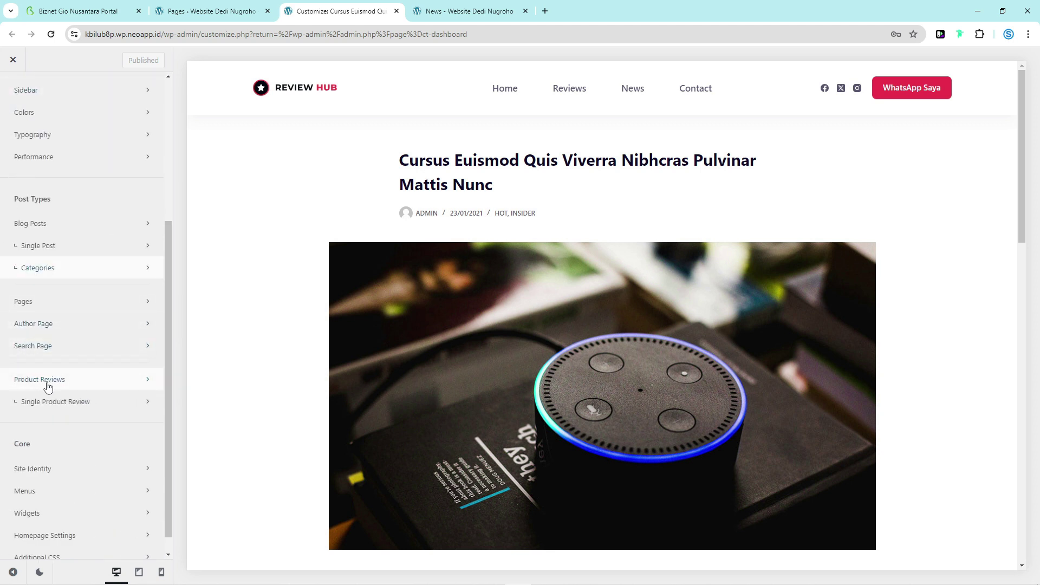
left_click(97, 381)
scroll(65, 343, "down", 3)
scroll(54, 216, "up", 3)
left_click(13, 91)
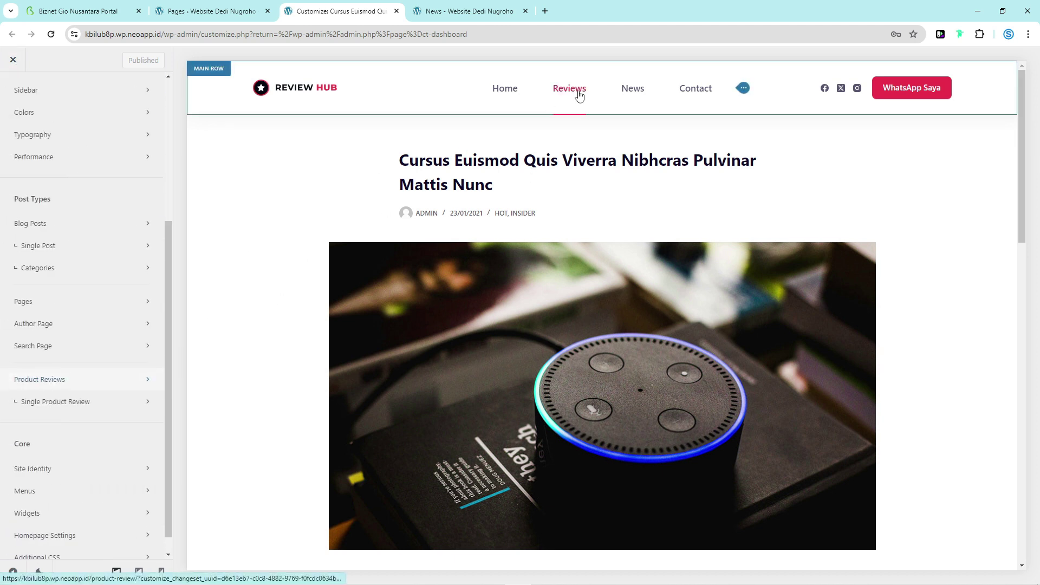
Step: Preview the Reviews archive page and its four-column grid of rated review cards
left_click(569, 91)
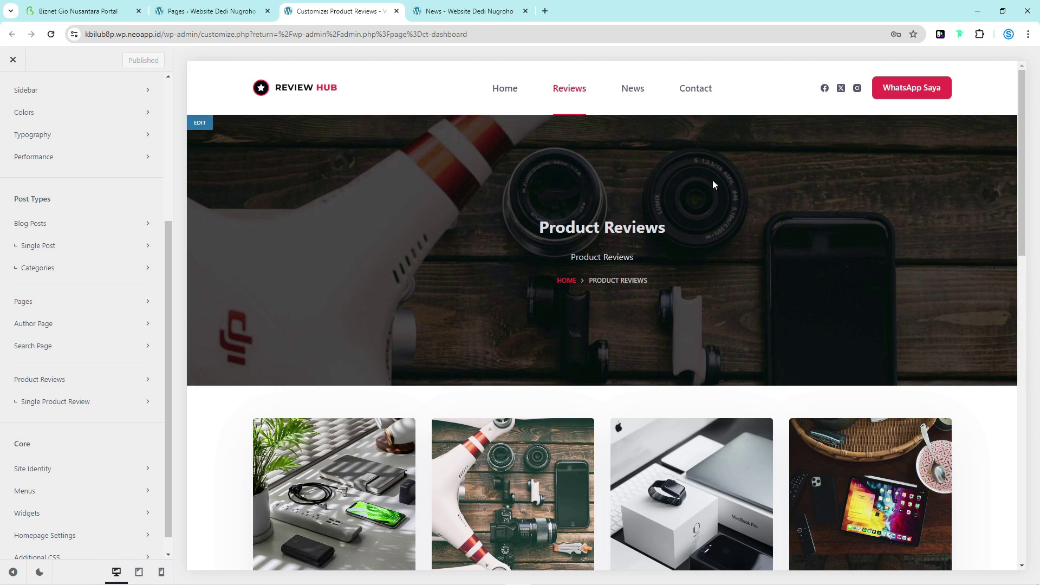
scroll(641, 282, "down", 2)
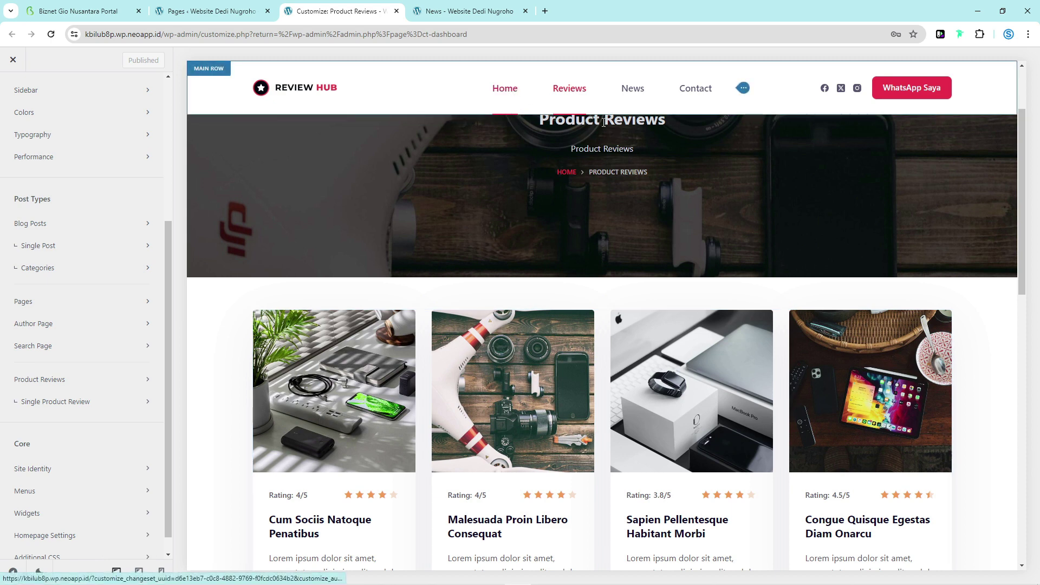
scroll(556, 242, "down", 4)
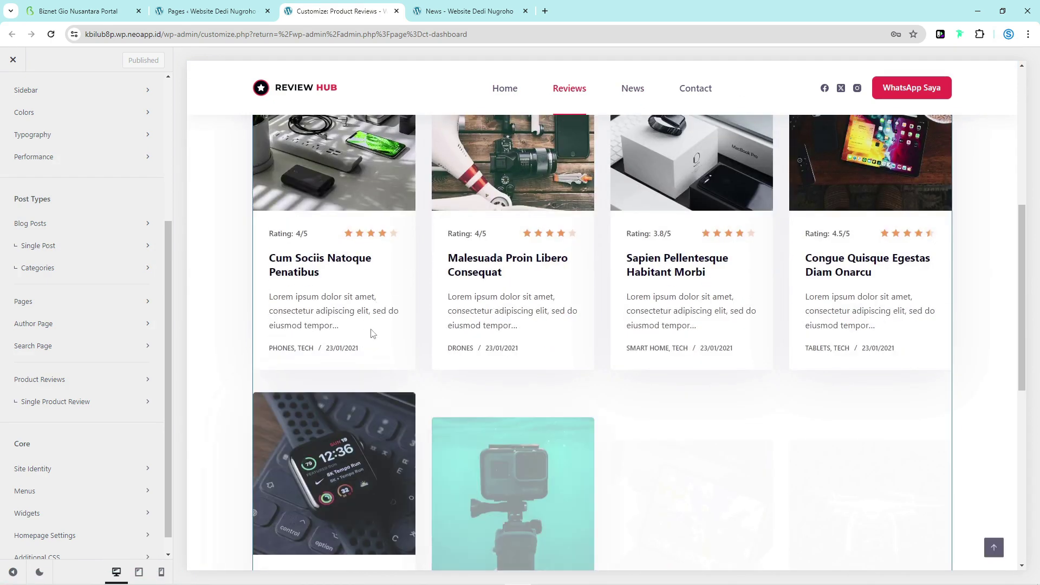
scroll(369, 332, "up", 4)
scroll(95, 448, "down", 1)
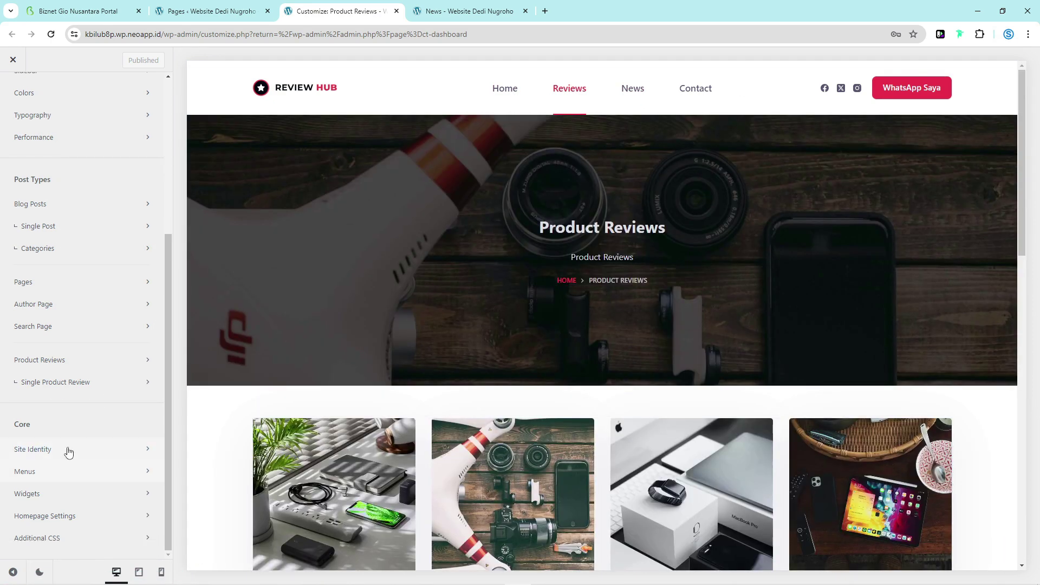
Step: Deactivate Blocksy's Product Reviews extension and reload the admin page
left_click(206, 11)
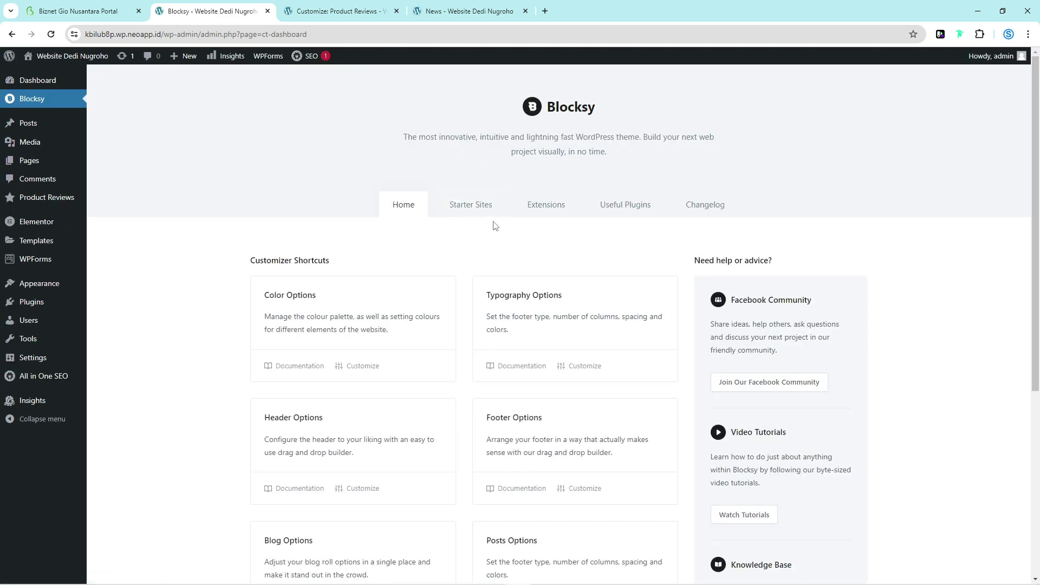
left_click(561, 216)
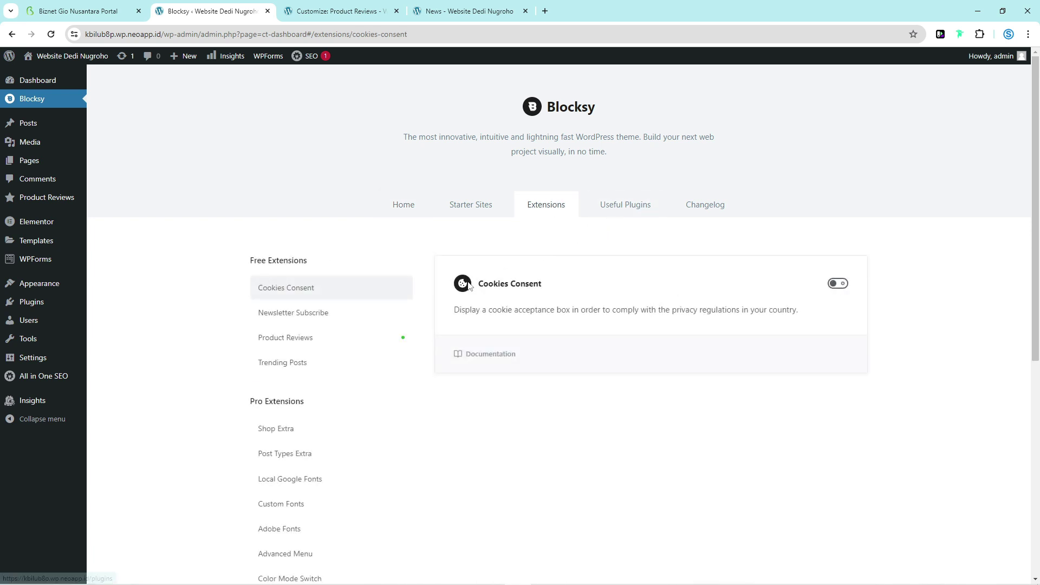
left_click(306, 341)
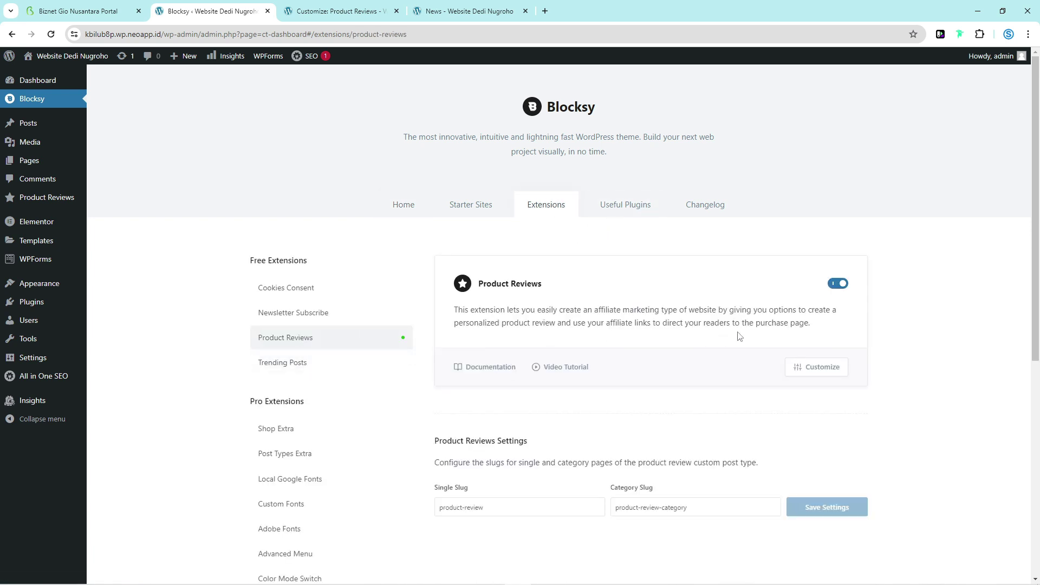
mouse_move(54, 201)
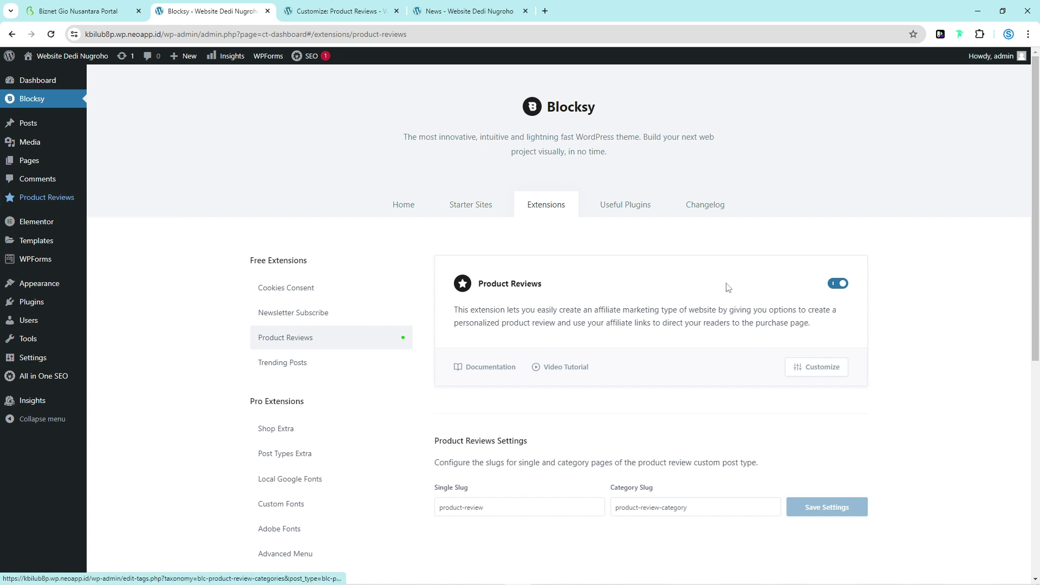
left_click(839, 284)
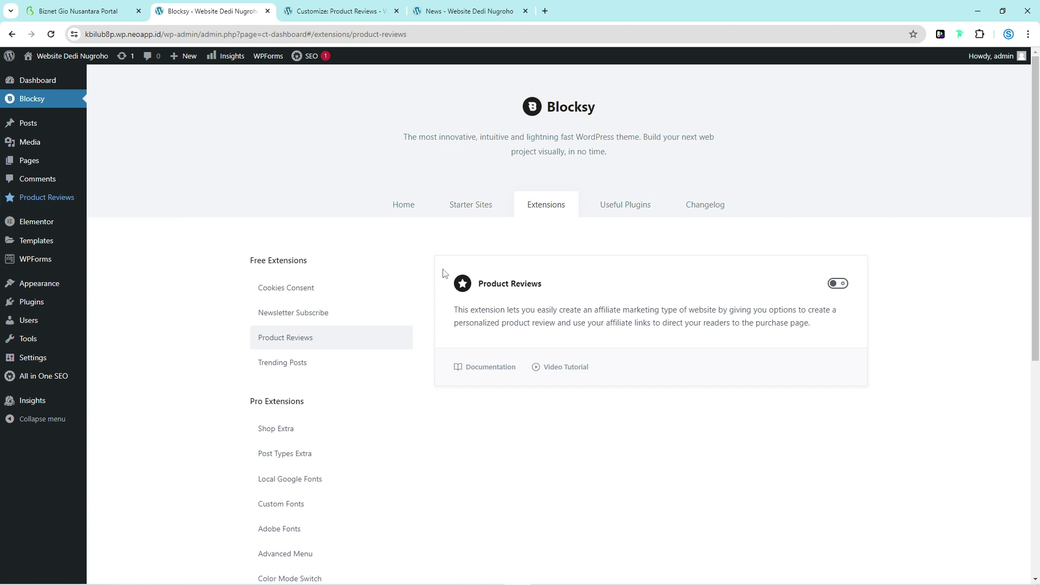
scroll(478, 280, "down", 6)
scroll(352, 277, "up", 6)
left_click(51, 34)
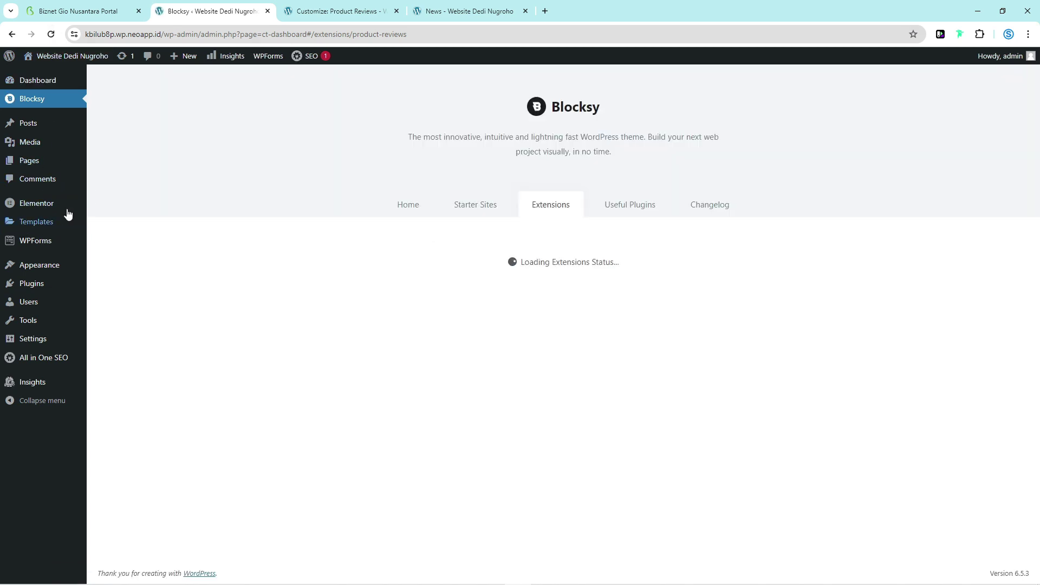
left_click(436, 6)
left_click(314, 14)
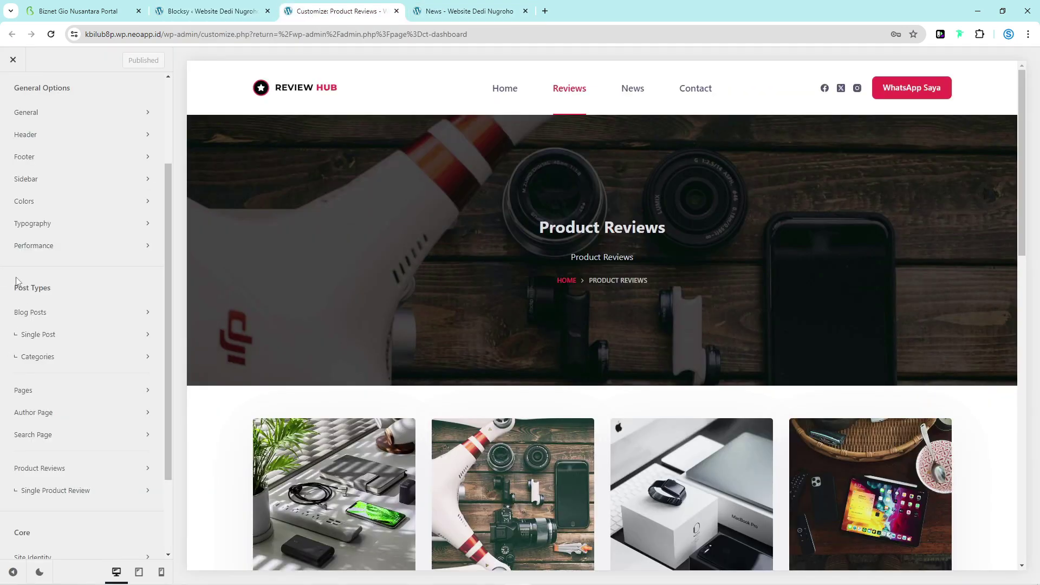
Step: Look through the Site Identity and Menus panels in the Customizer
scroll(40, 292, "up", 1)
scroll(40, 293, "up", 1)
scroll(74, 408, "down", 3)
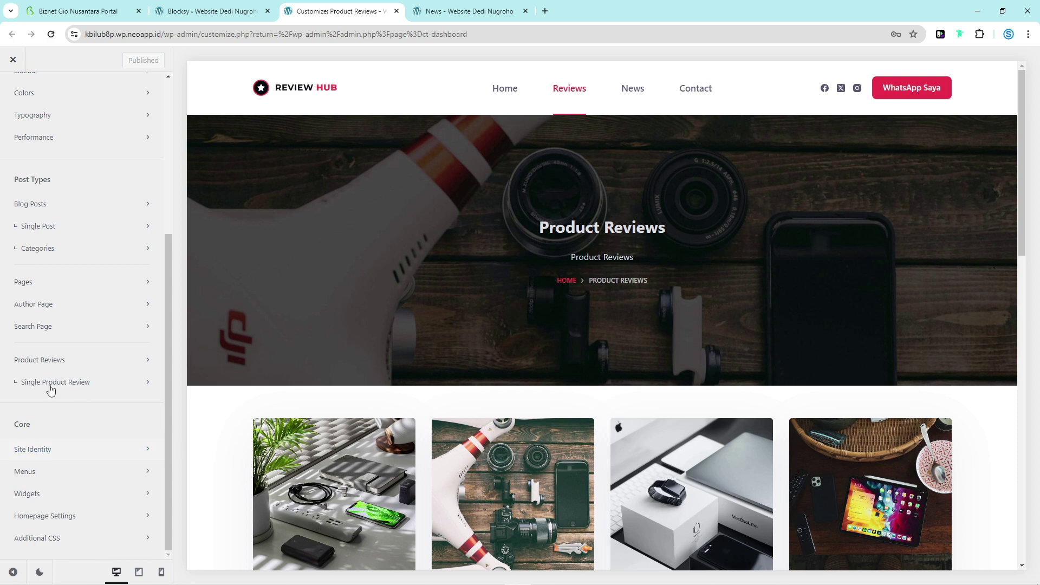
scroll(203, 302, "down", 4)
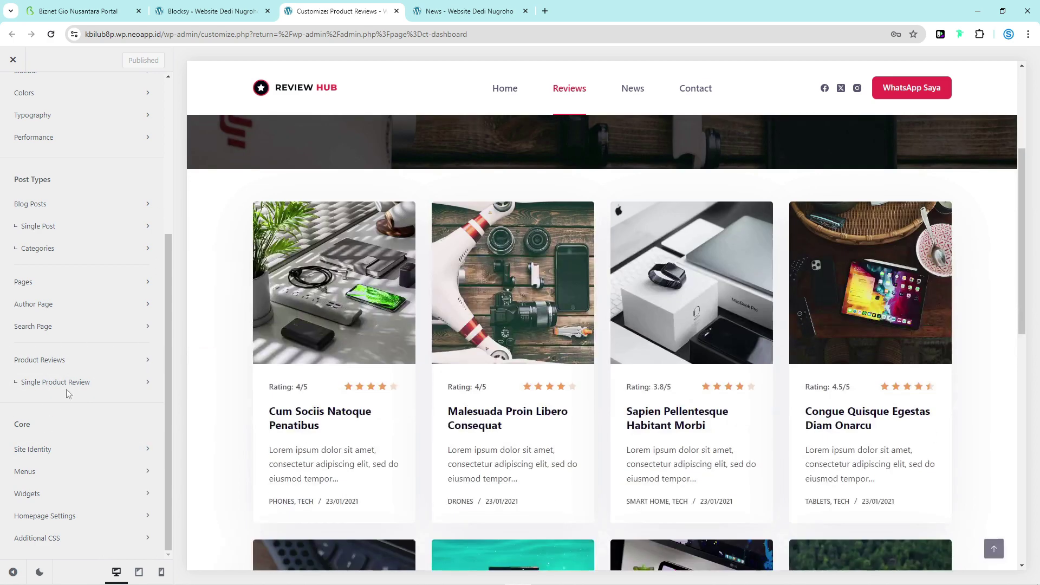
left_click(51, 457)
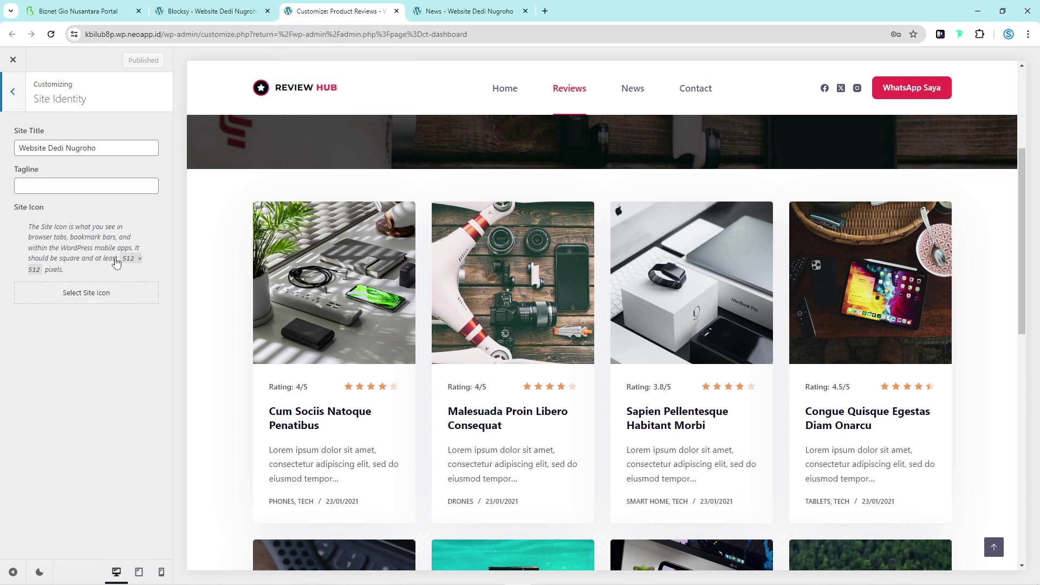
left_click(16, 95)
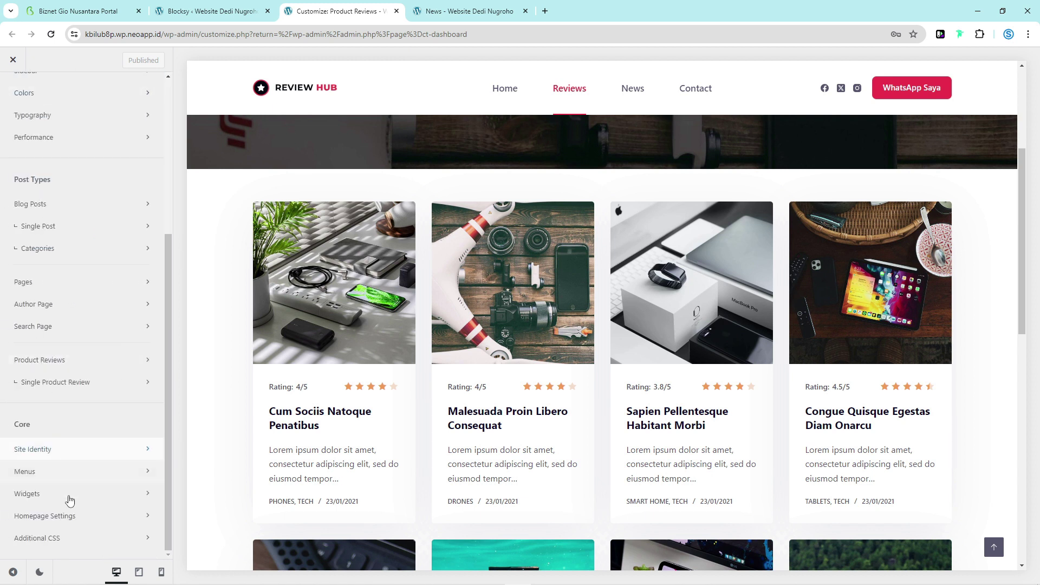
left_click(44, 481)
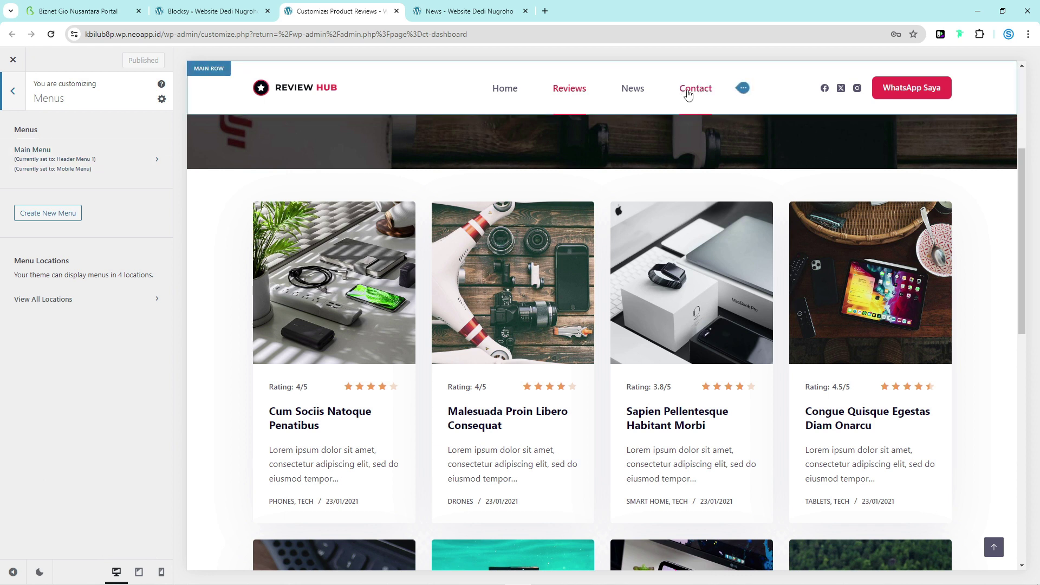
left_click(12, 91)
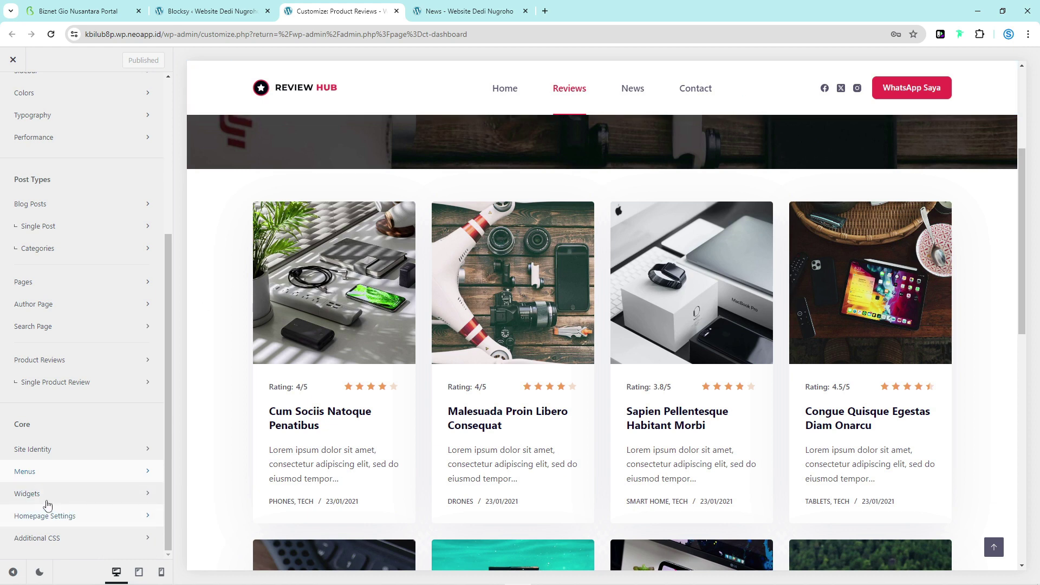
Step: Check Widgets and Homepage Settings, and preview the home page without Reviews in the menu
left_click(48, 500)
left_click(6, 101)
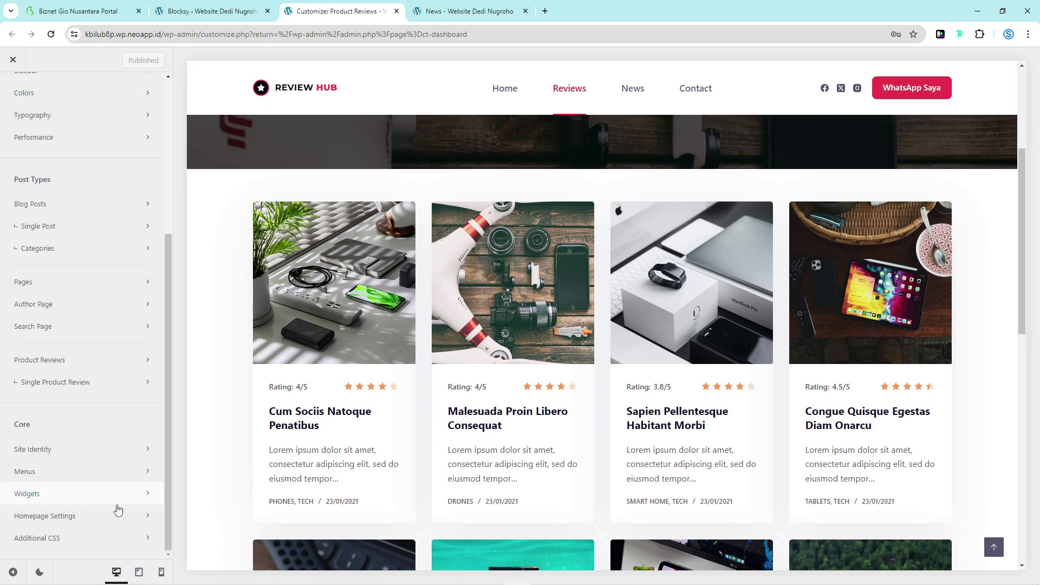
left_click(85, 521)
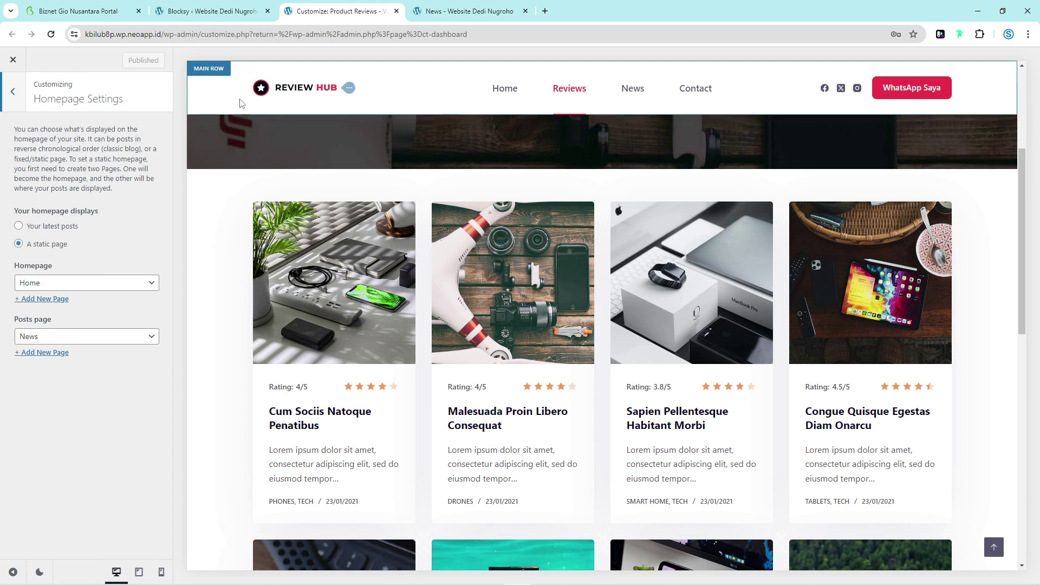
left_click(504, 90)
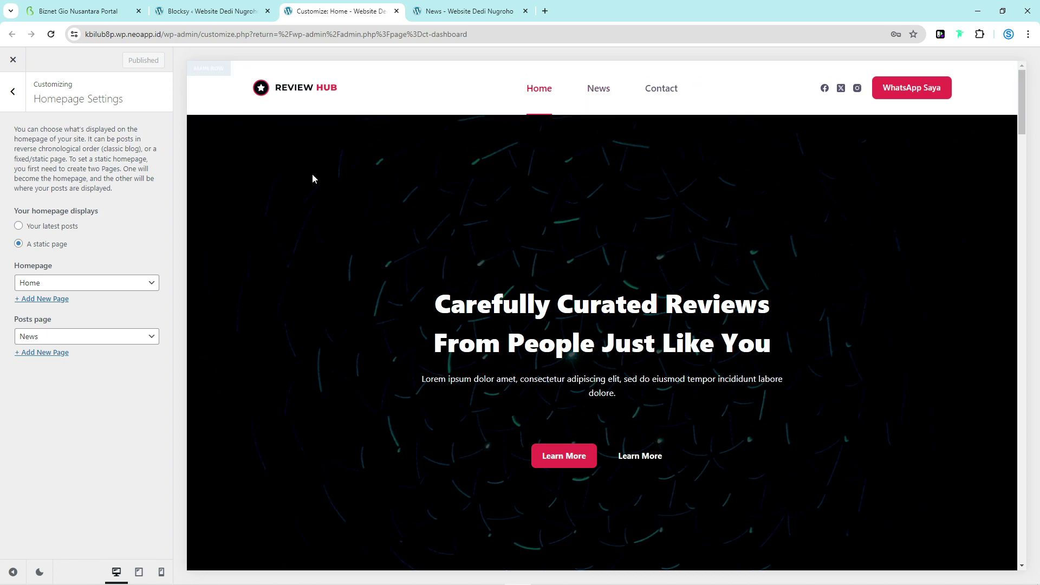
left_click(12, 98)
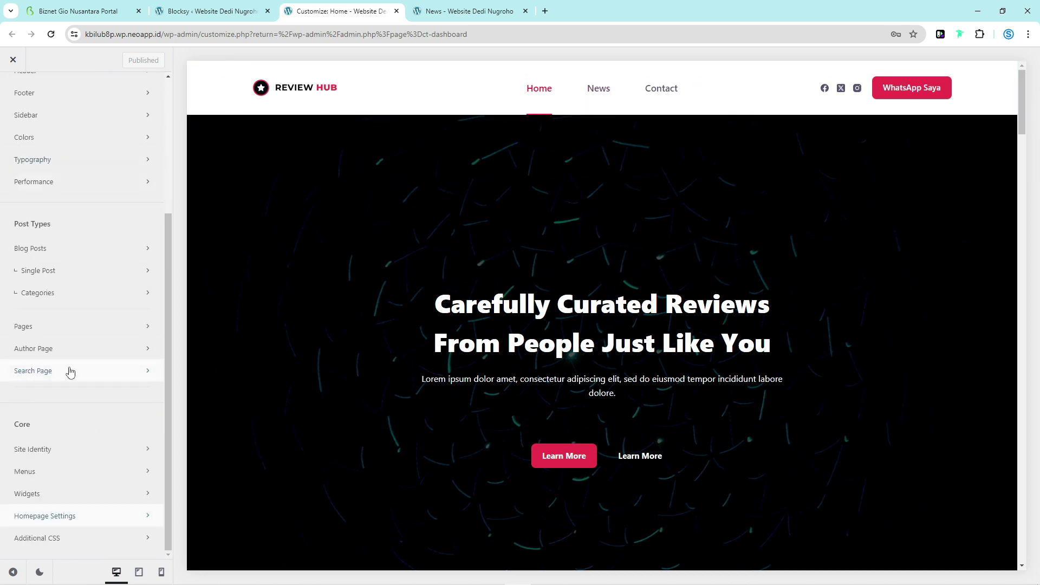
scroll(38, 208, "up", 4)
Step: Remove the (Invalid) item from Main Menu and save the menu
left_click(212, 11)
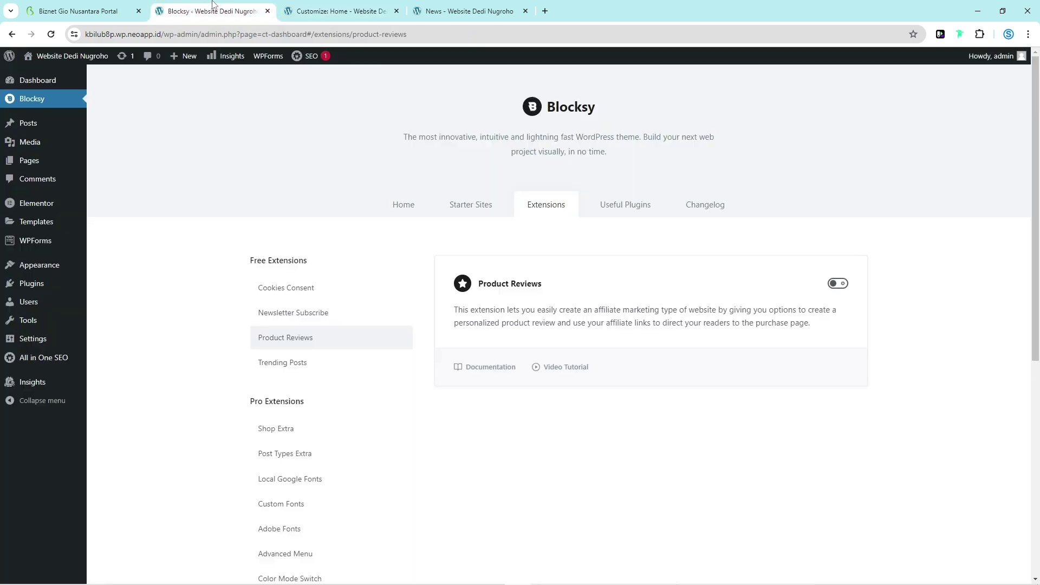
mouse_move(39, 265)
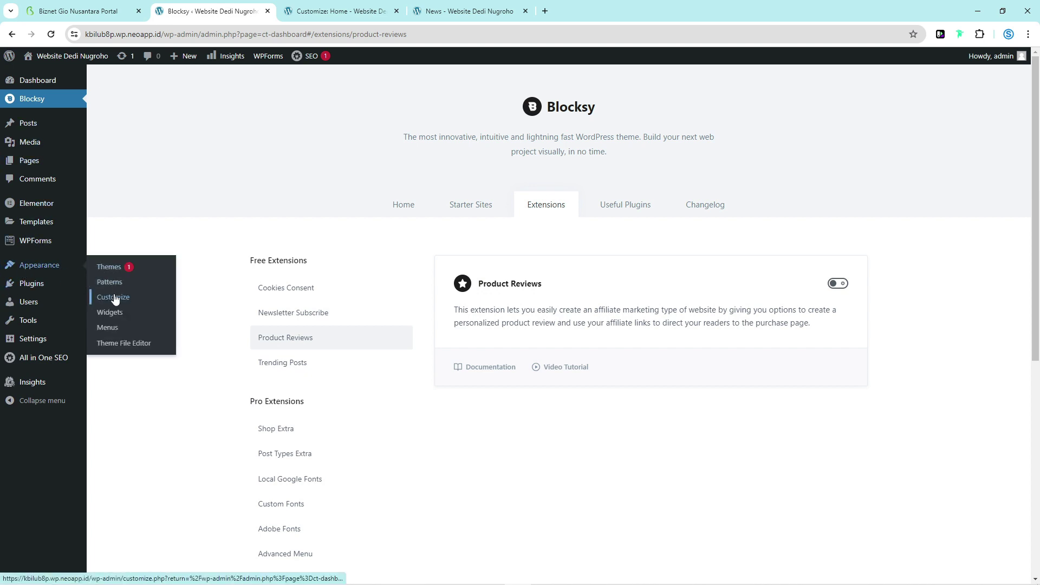
left_click(109, 329)
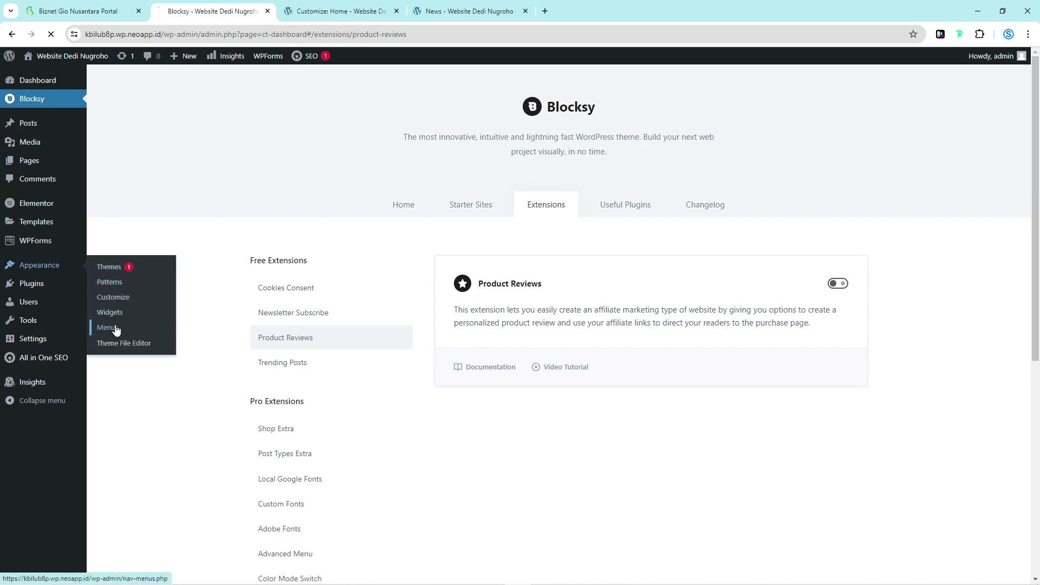
scroll(410, 357, "down", 2)
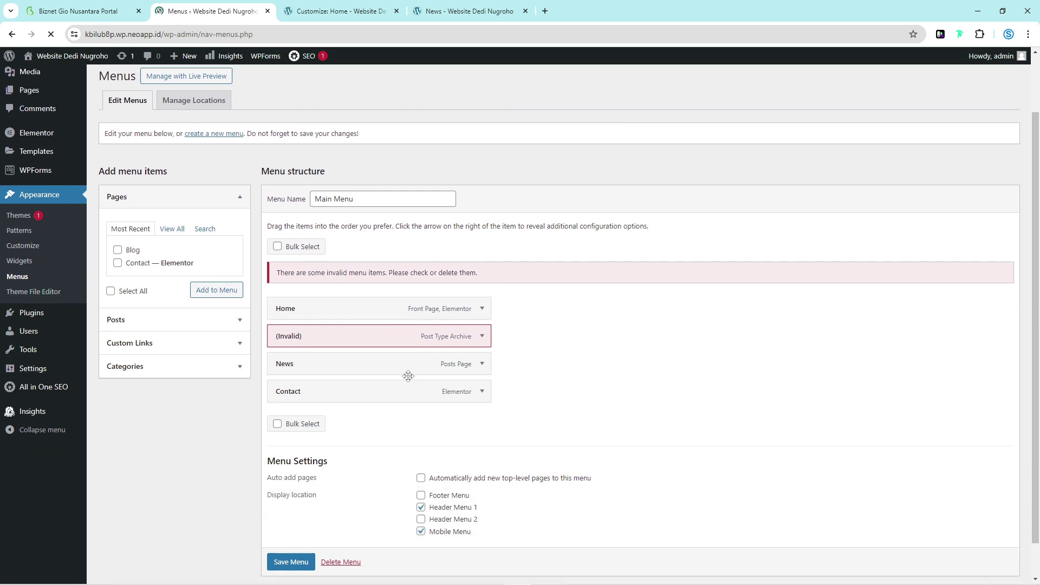
scroll(411, 356, "up", 1)
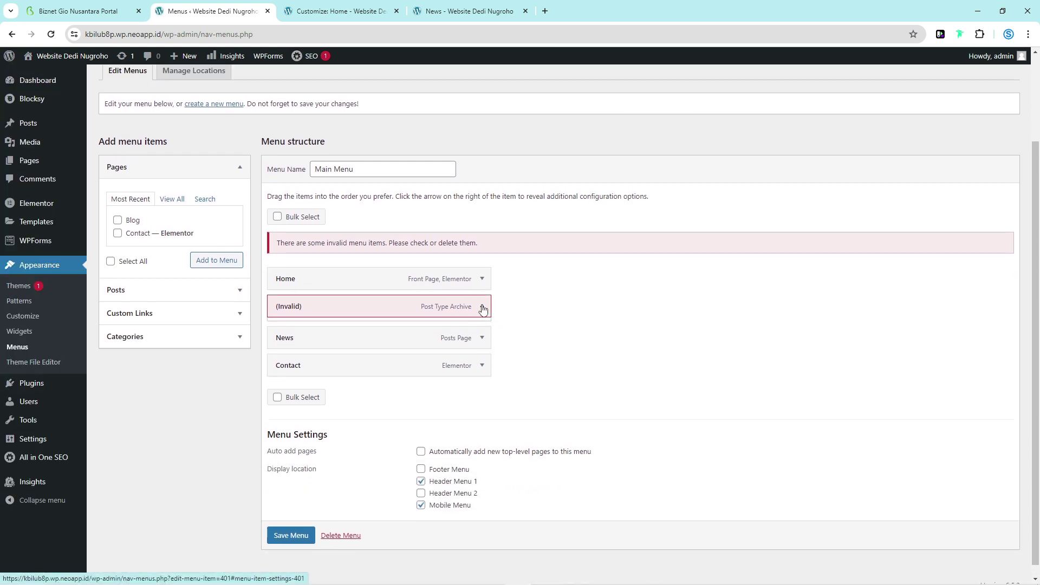
left_click(482, 307)
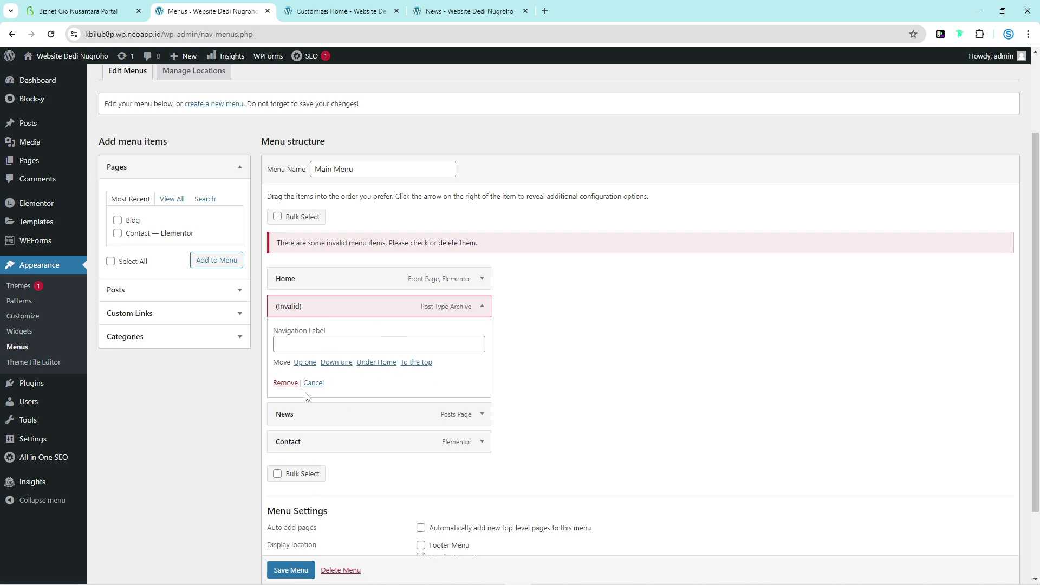
left_click(286, 382)
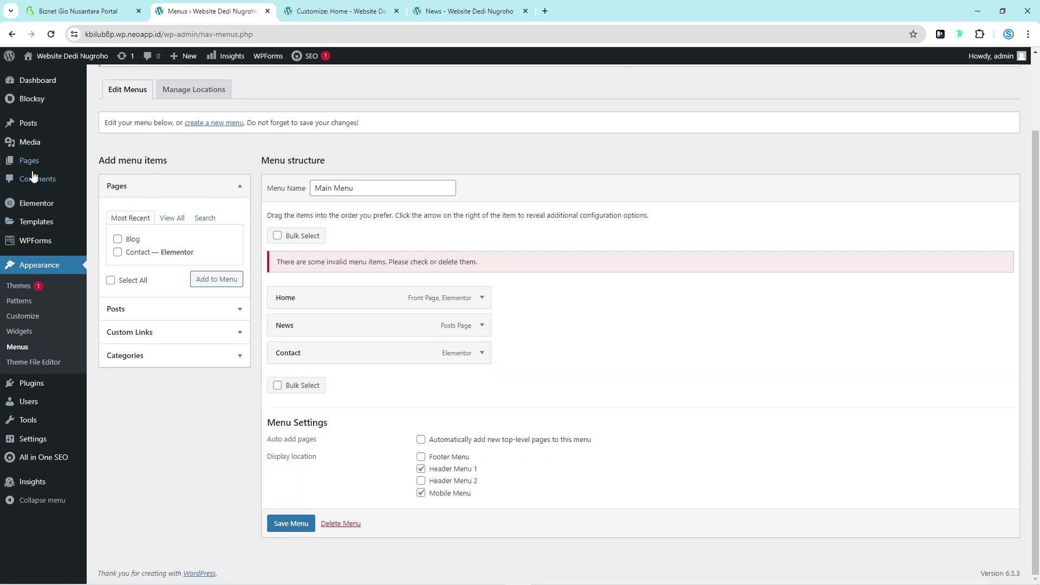
left_click(288, 524)
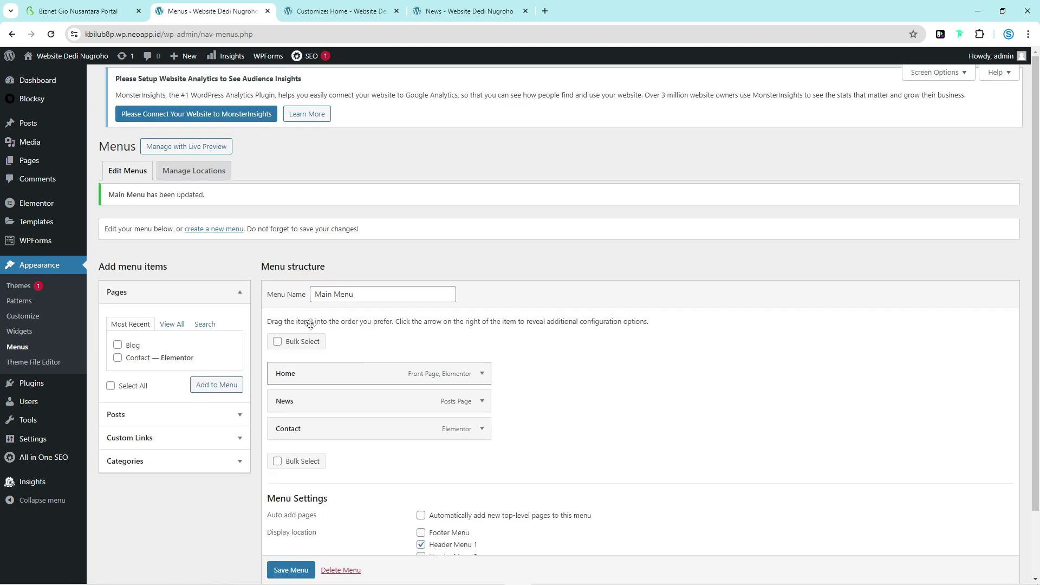
Step: Show all Pages and recent Posts, then expand the Custom Links form
left_click(169, 338)
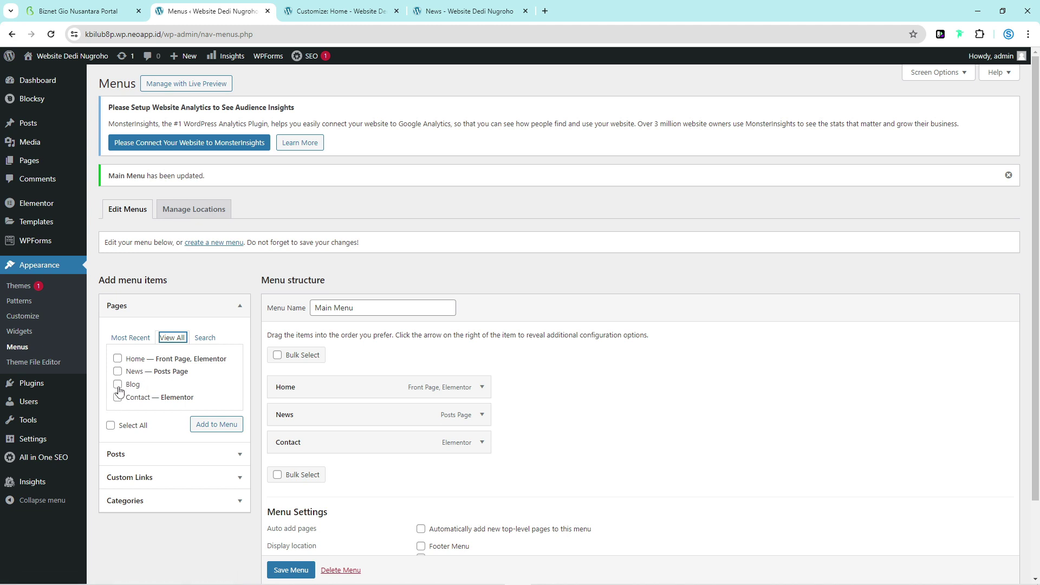
left_click(161, 456)
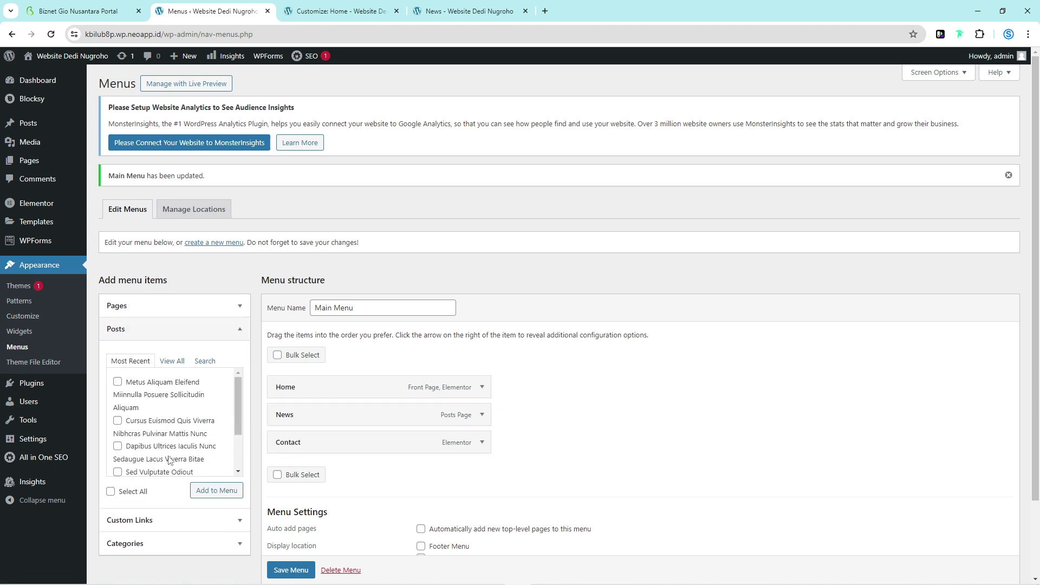
scroll(142, 403, "down", 5)
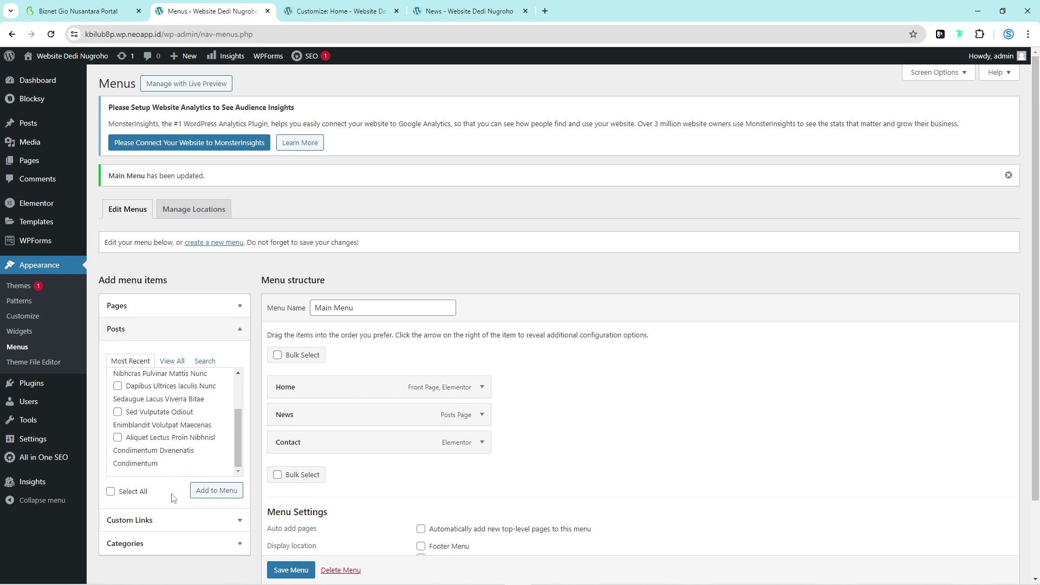
left_click(147, 521)
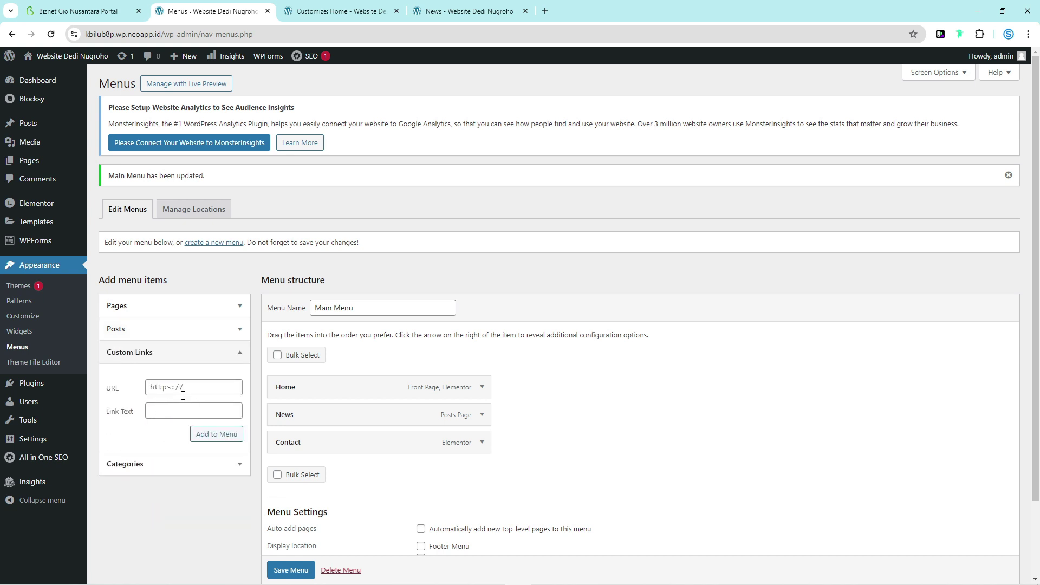
Step: Add a custom link to the owner's website, with the owner's-name link text, to Main Menu
left_click(204, 386)
triple_click(204, 385)
key("Right")
type("/")
key("ctrl+a")
key("BackSpace")
type("om")
key("Tab")
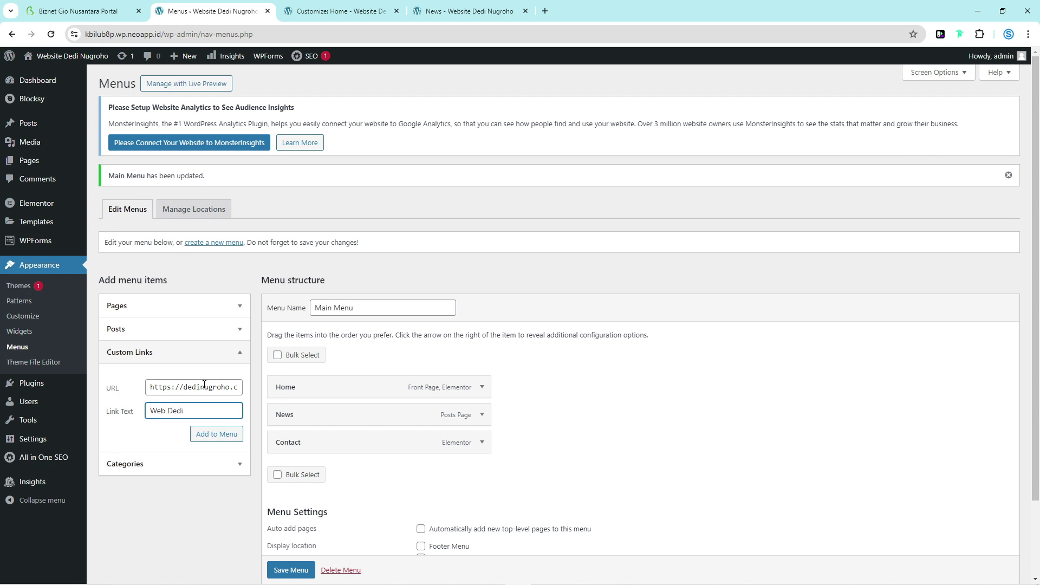
left_click(214, 434)
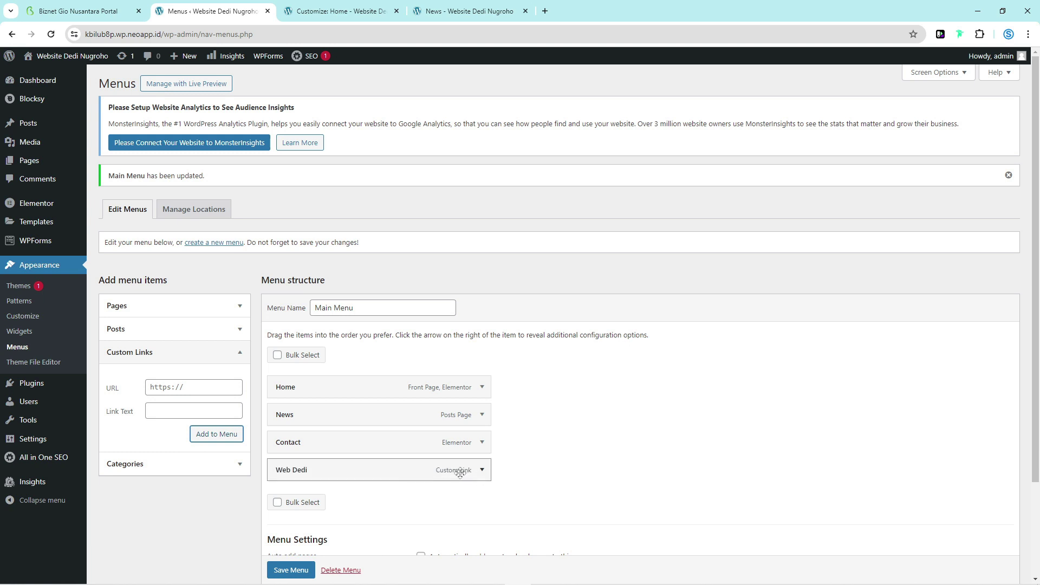
Step: Check the new link item's URL and save the Main Menu
left_click(485, 471)
scroll(423, 460, "down", 2)
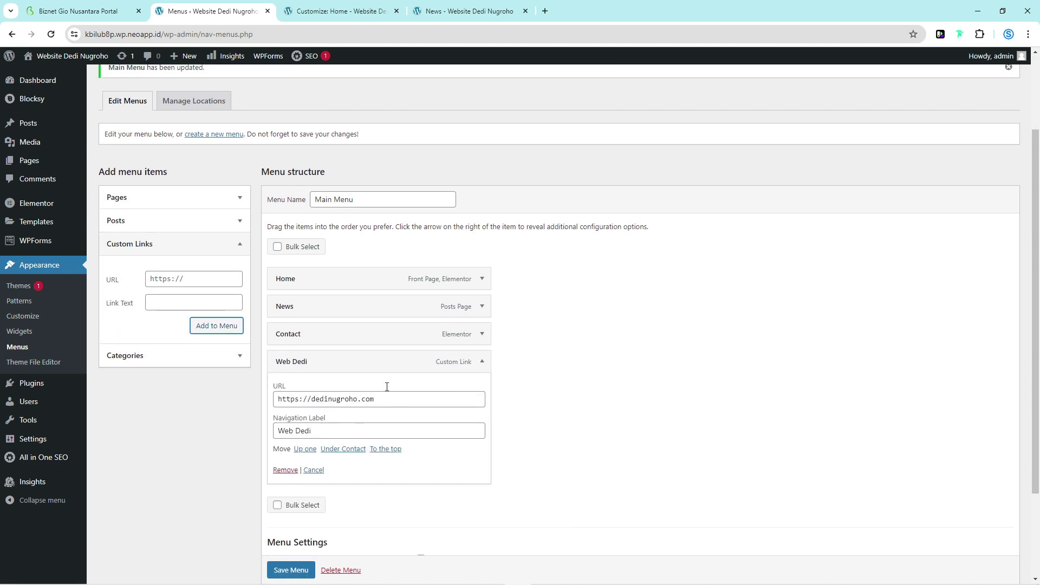
left_click_drag(412, 403, 255, 403)
left_click(543, 422)
scroll(481, 366, "down", 2)
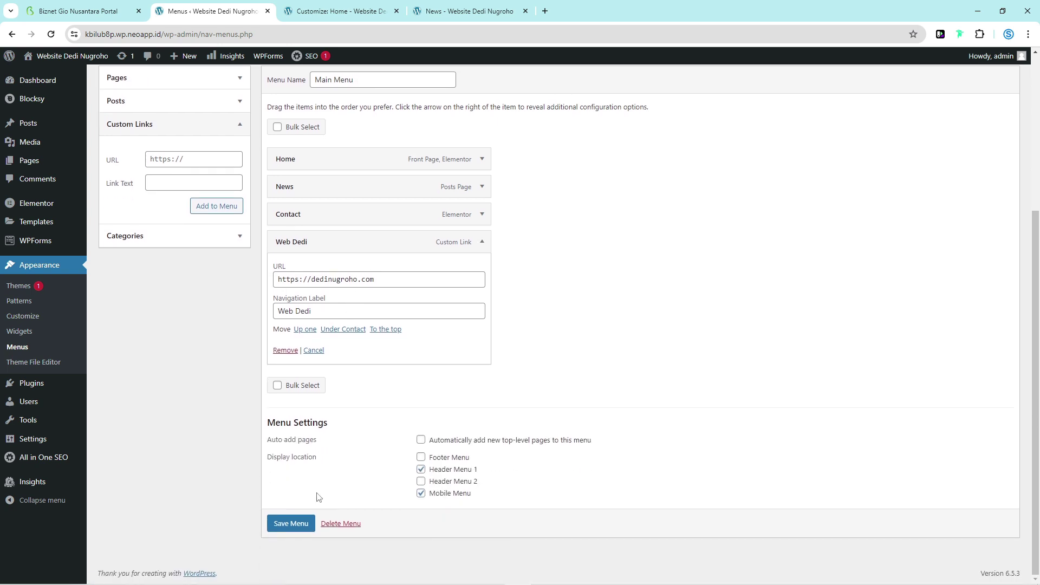
left_click(289, 521)
left_click(478, 7)
scroll(444, 195, "up", 5)
Step: Reload the News page and confirm the new menu link opens the owner's website
left_click(50, 35)
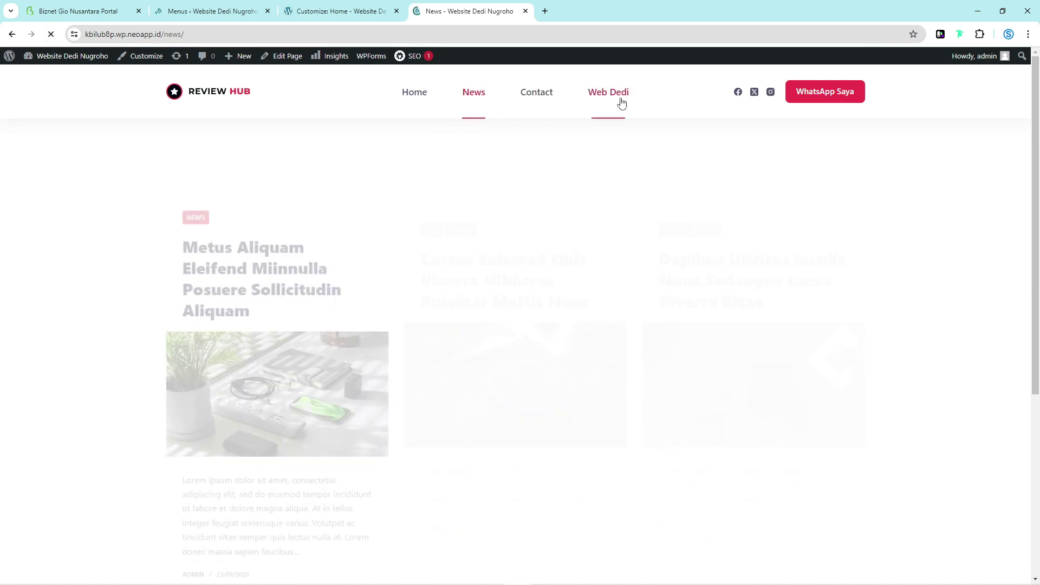
left_click(614, 93)
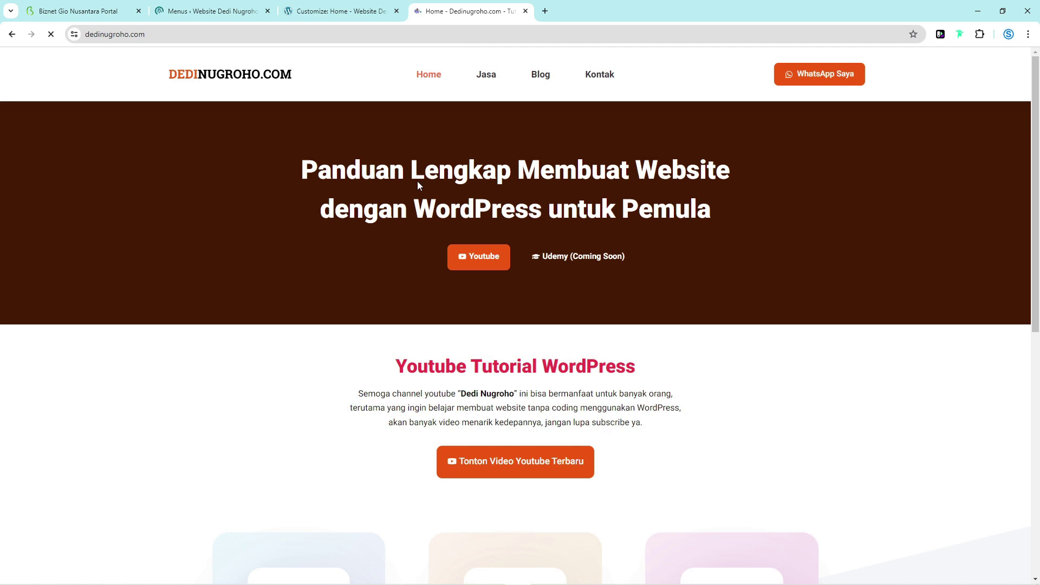
scroll(417, 186, "down", 9)
scroll(452, 199, "up", 9)
left_click(12, 34)
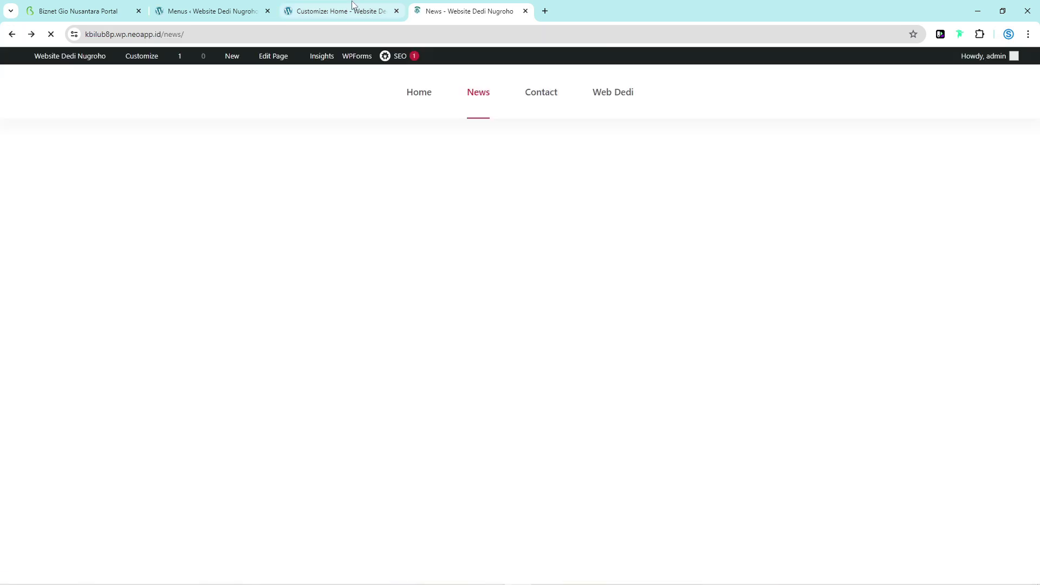
left_click(352, 10)
left_click(219, 9)
Step: Scroll the home page preview down to the footer and jump back to the top
left_click(370, 4)
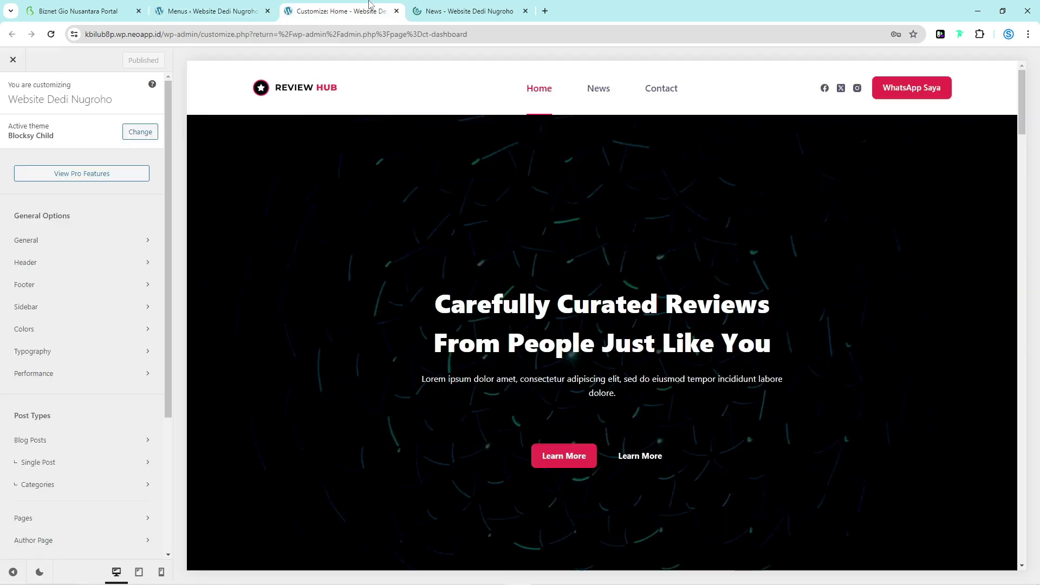
left_click(222, 4)
left_click(341, 5)
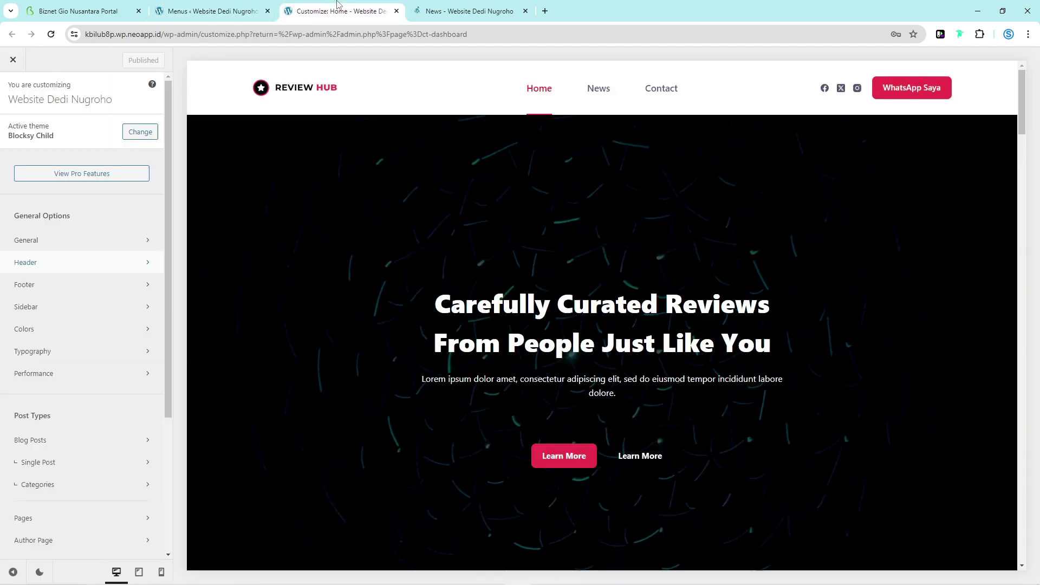
scroll(108, 352, "down", 3)
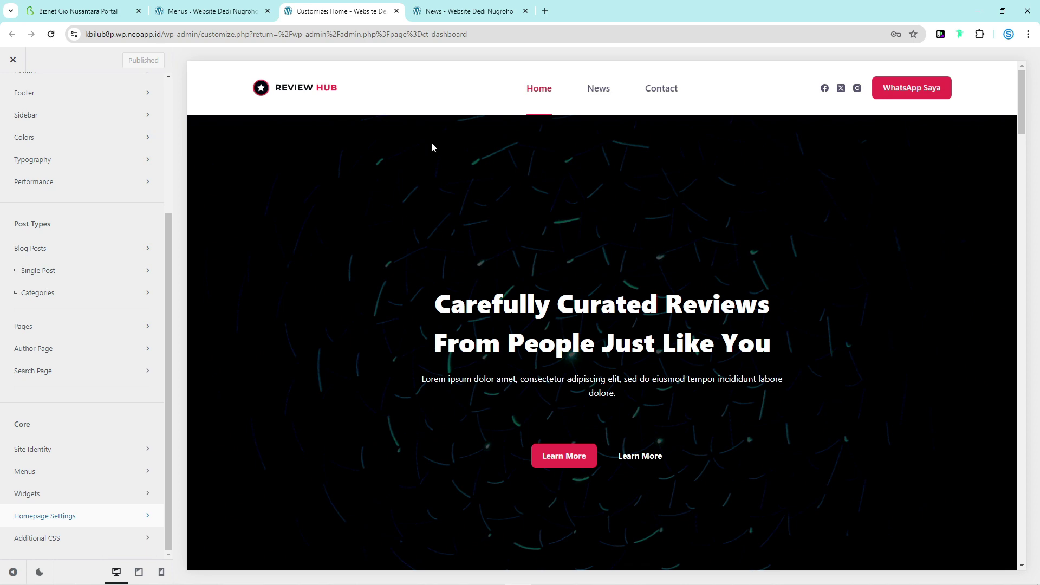
scroll(455, 179, "down", 5)
scroll(395, 84, "down", 6)
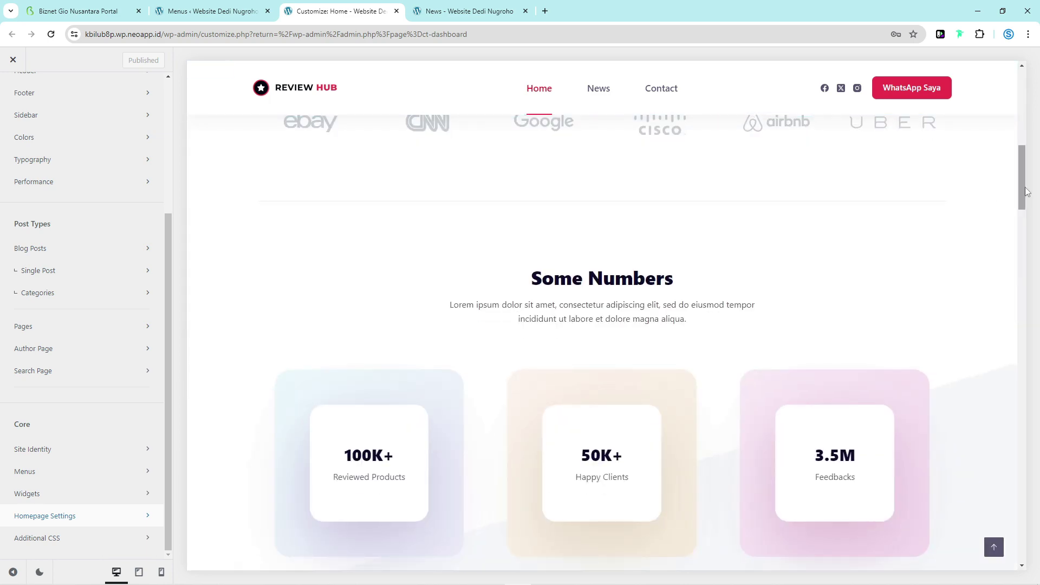
left_click_drag(1028, 192, 1005, 281)
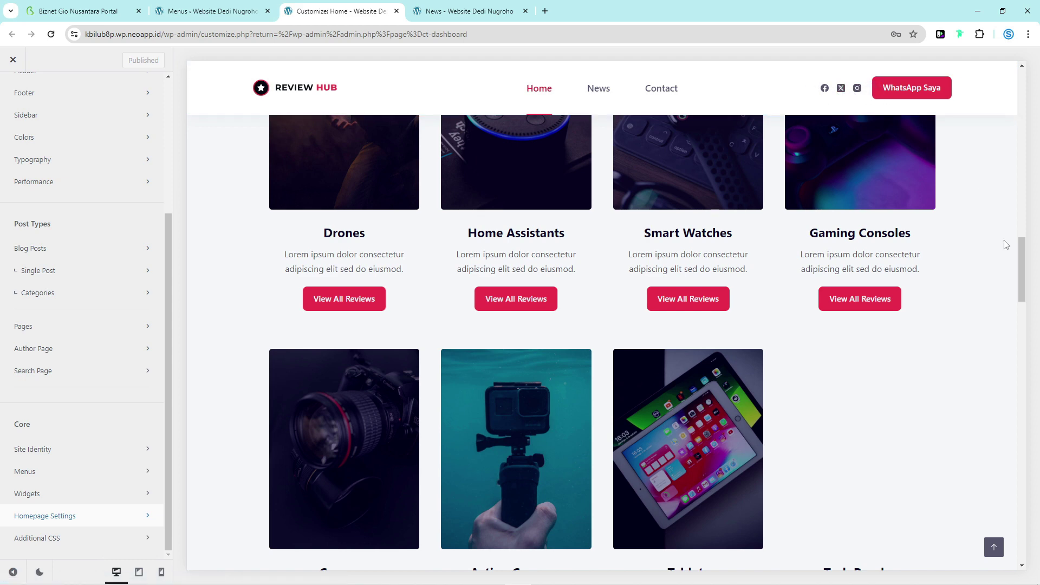
scroll(1002, 364, "down", 10)
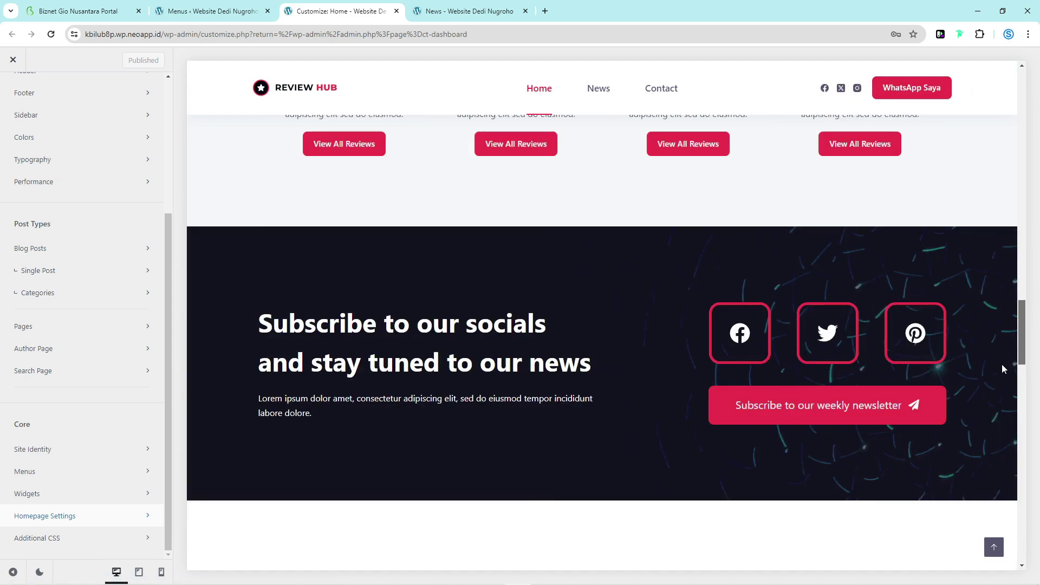
scroll(997, 475, "down", 10)
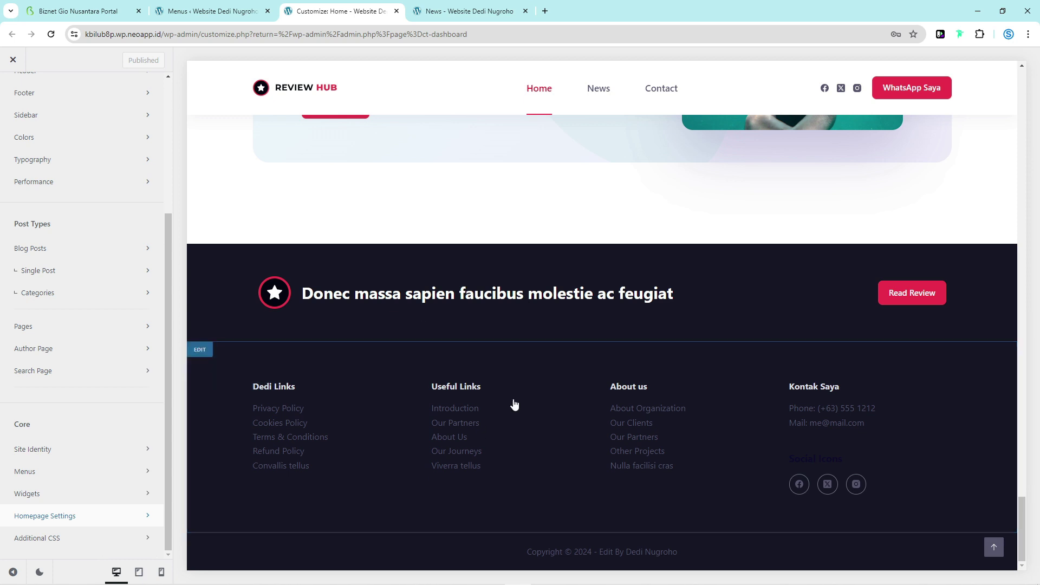
scroll(1019, 449, "up", 5)
left_click_drag(1021, 468, 1021, 469)
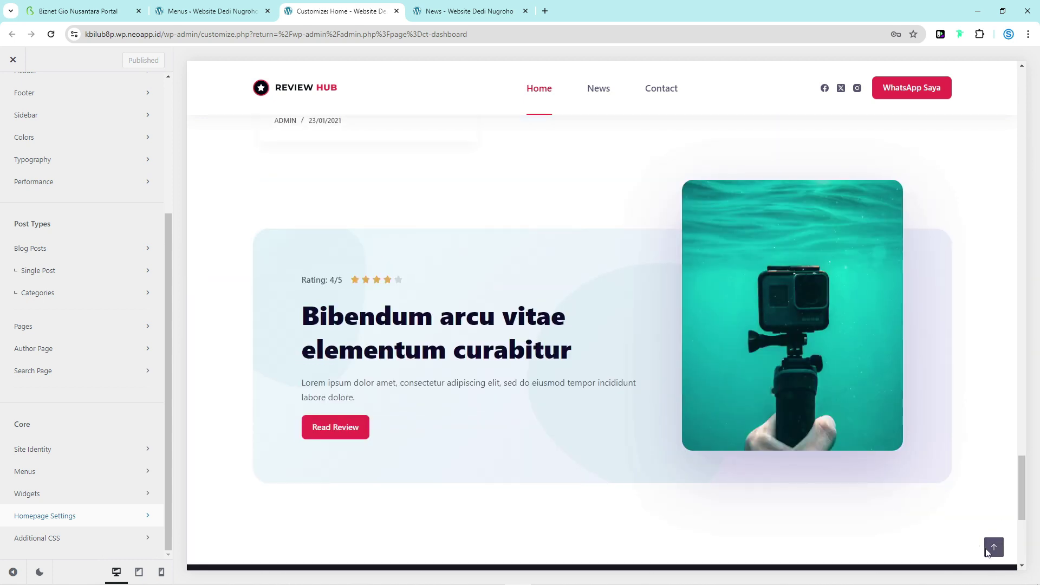
left_click(994, 547)
left_click(225, 6)
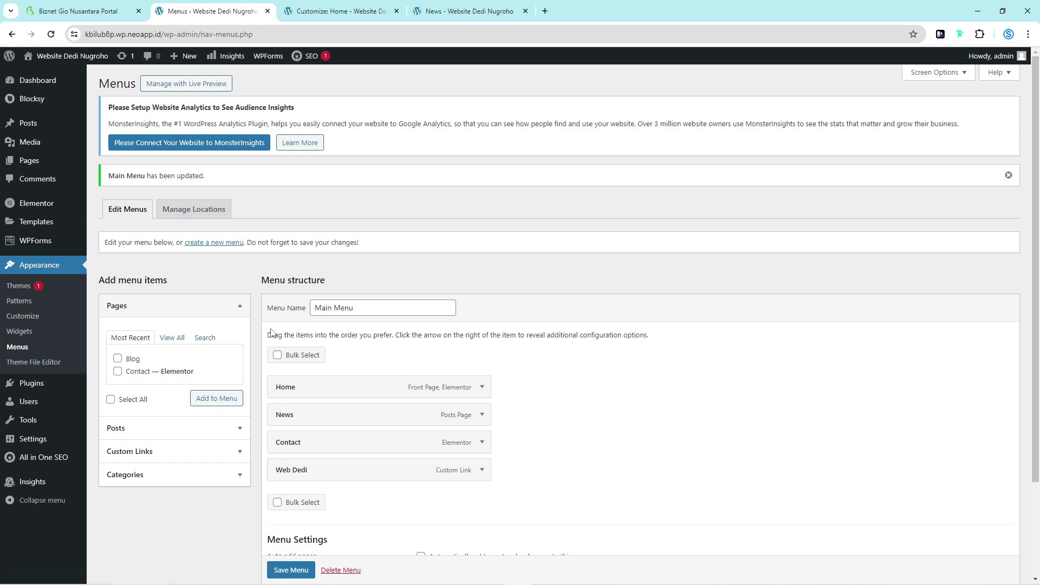
Step: Add the recent post 'Metus Aliquam Eleifend Miinnulla Posuere Sollicitudin Aliquam' to the Main Menu
left_click(165, 338)
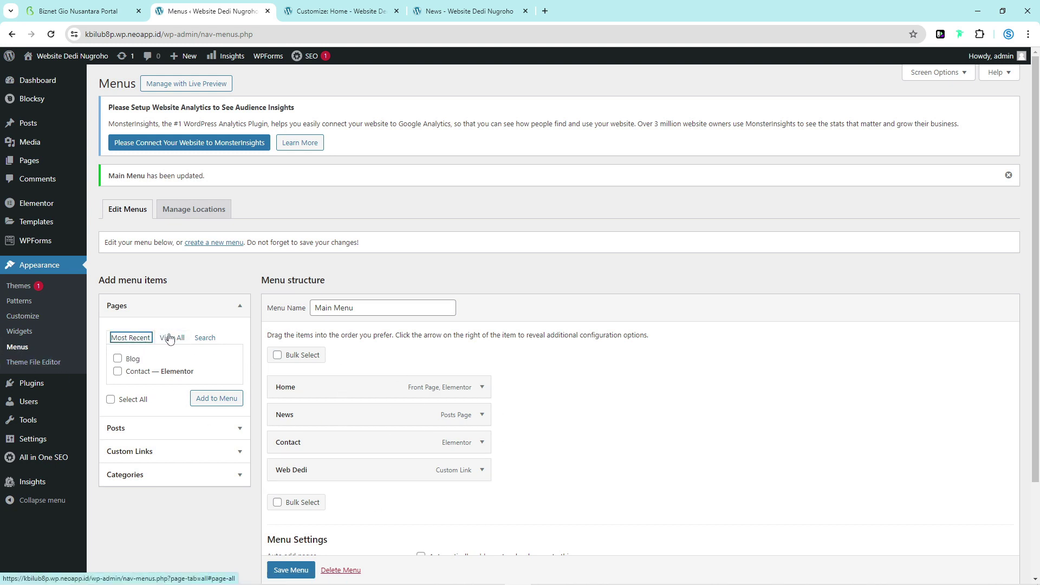
left_click(142, 343)
left_click(173, 338)
left_click(135, 338)
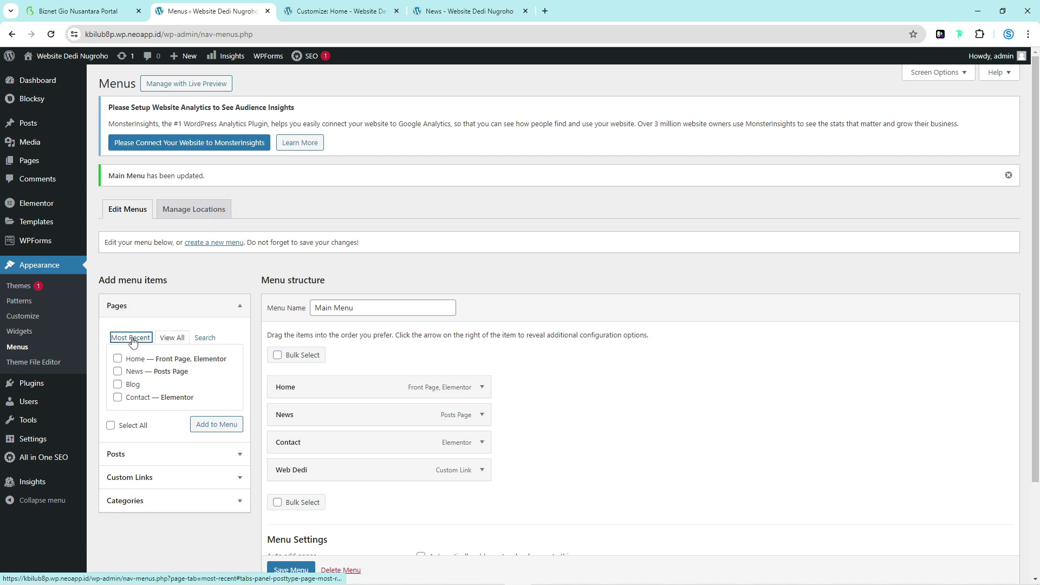
left_click(172, 338)
left_click(133, 338)
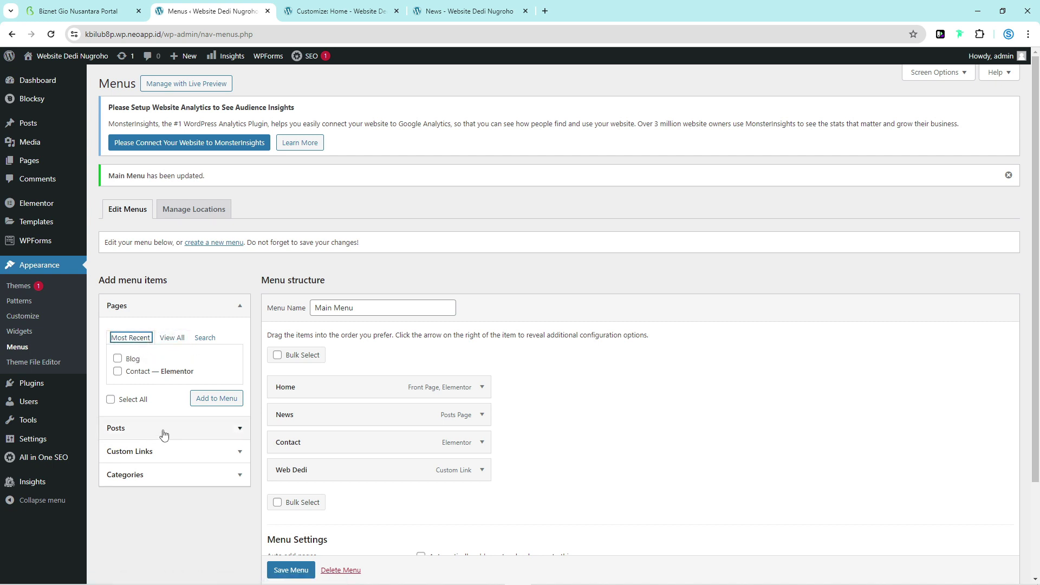
left_click(163, 428)
left_click(120, 385)
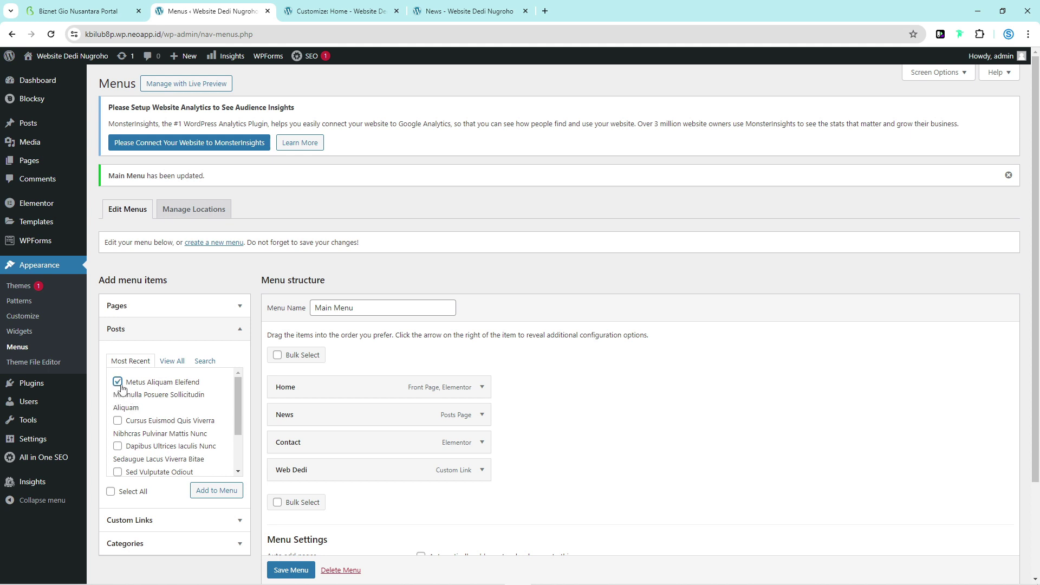
left_click(206, 491)
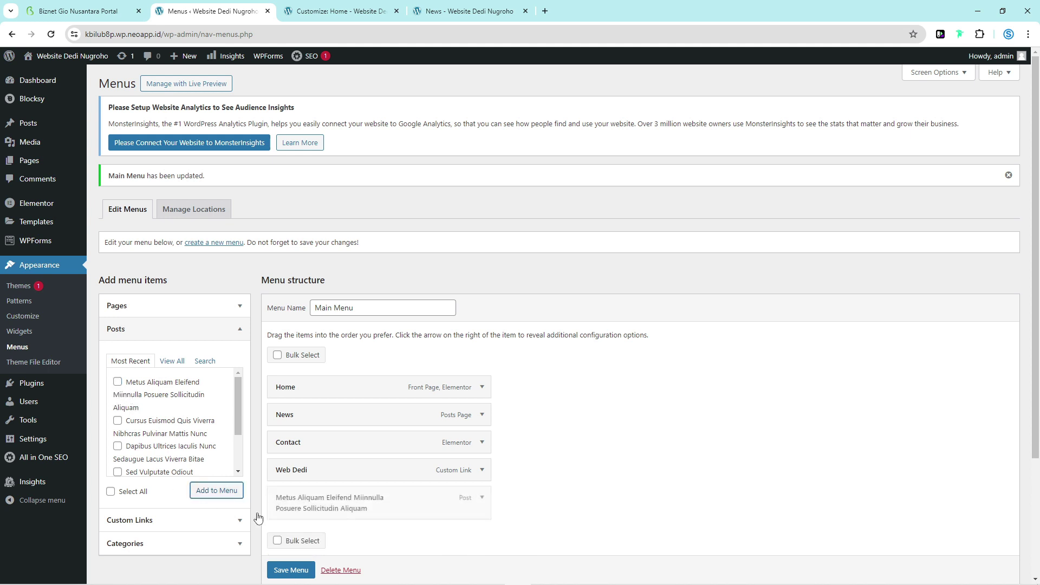
Step: Check the new item's navigation label, save the Main Menu, and reload the News page
left_click(482, 498)
scroll(307, 464, "down", 2)
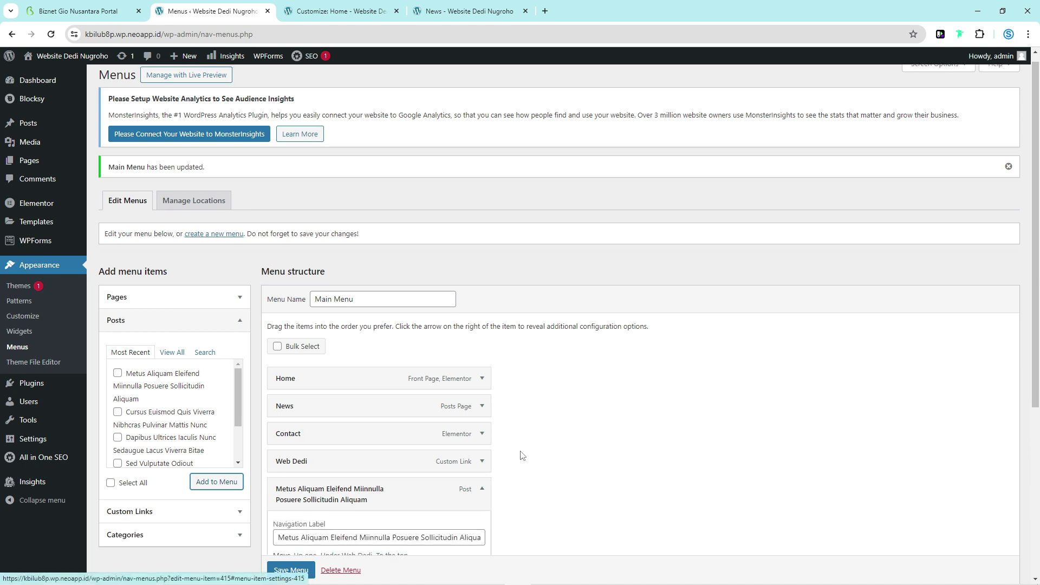
left_click_drag(305, 438, 266, 445)
left_click(531, 439)
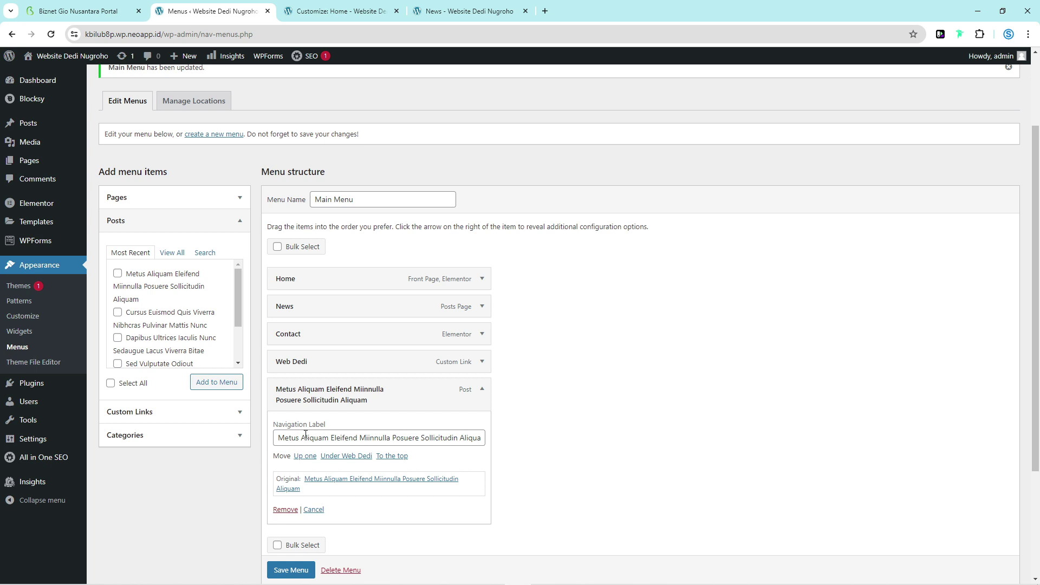
left_click(291, 570)
key("ctrl+4")
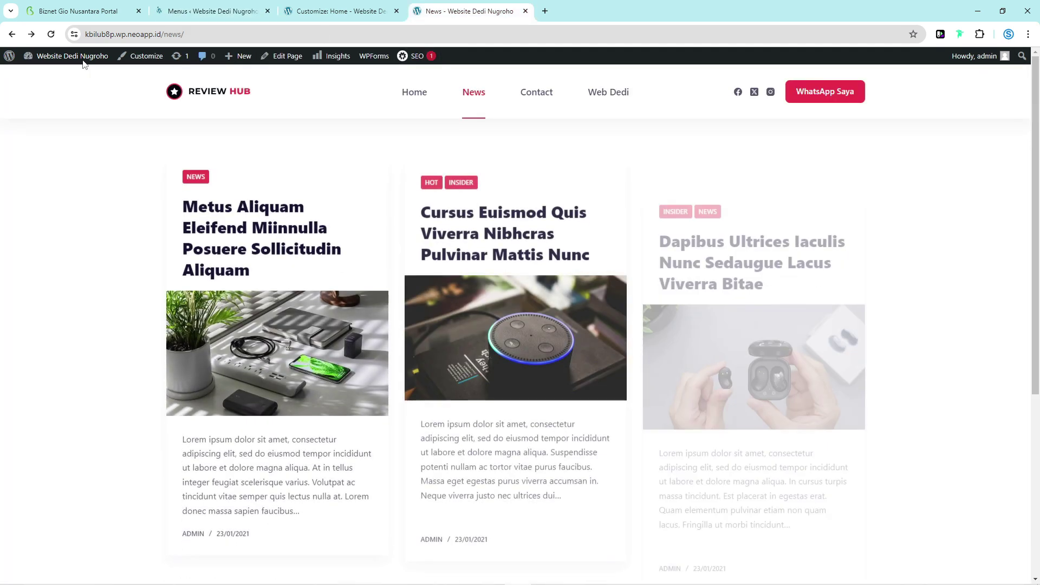
key("F5")
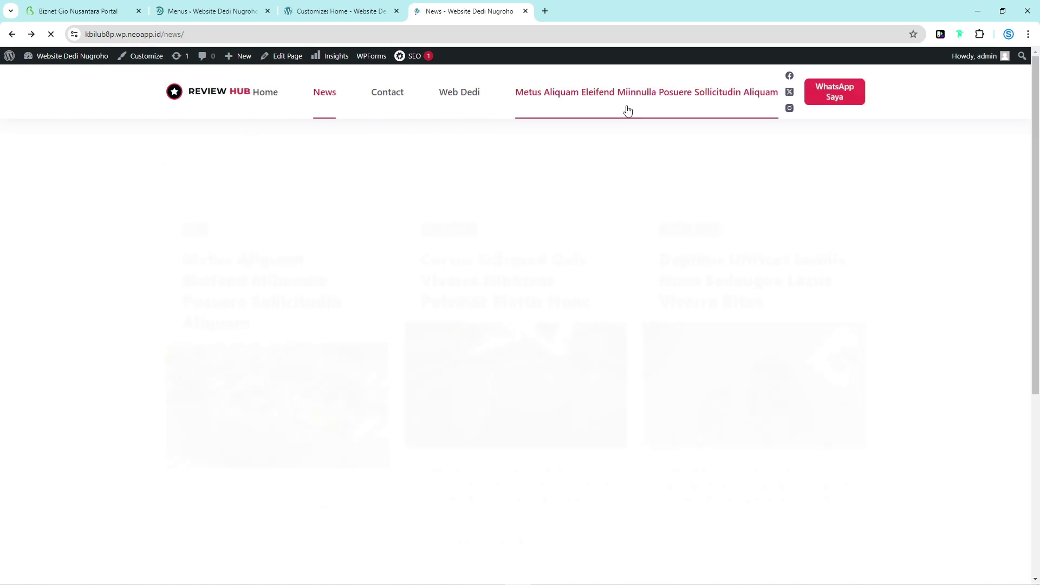
Step: Relabel the Metus Aliquam menu item as 'Tutorial WordPress' and save the Main Menu
mouse_move(641, 97)
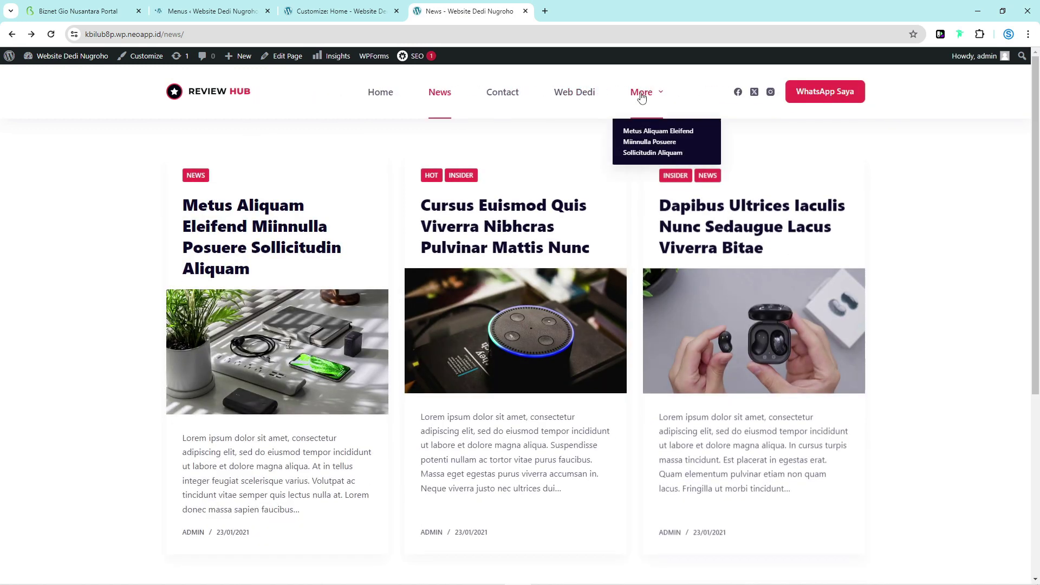
left_click(335, 7)
left_click(211, 10)
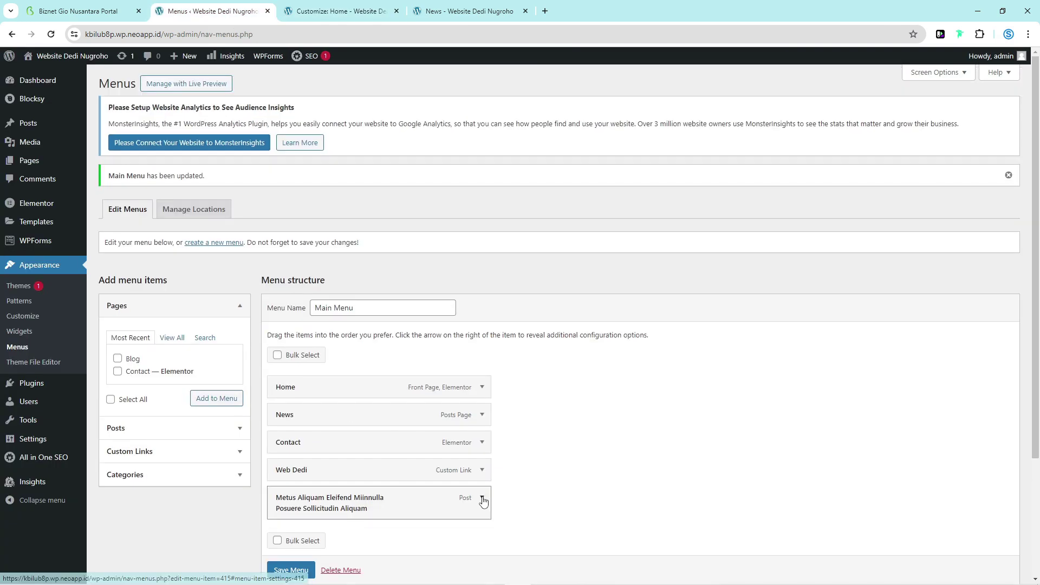
left_click(482, 499)
triple_click(360, 550)
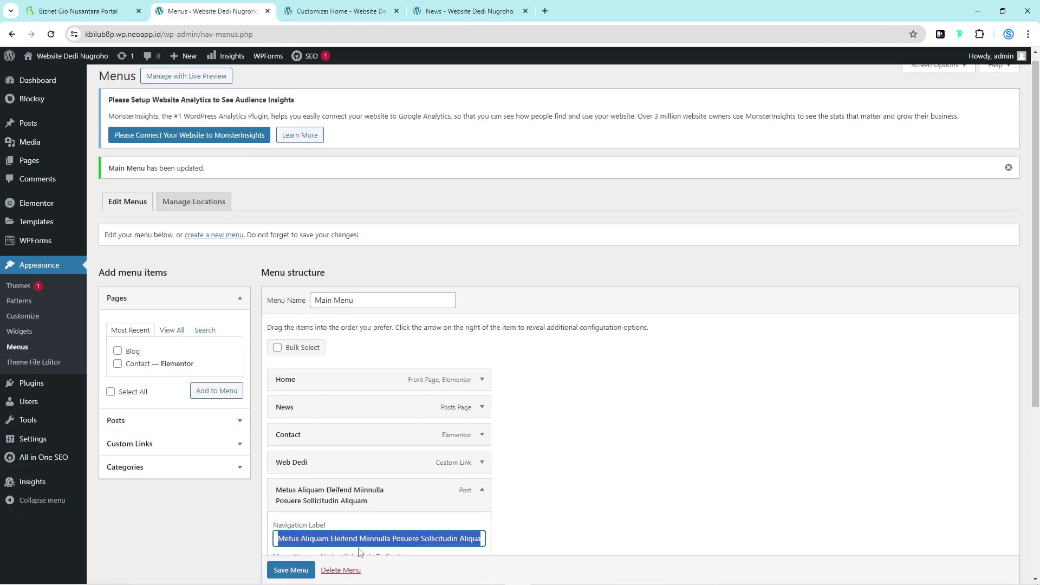
type("Tutorial WordPress")
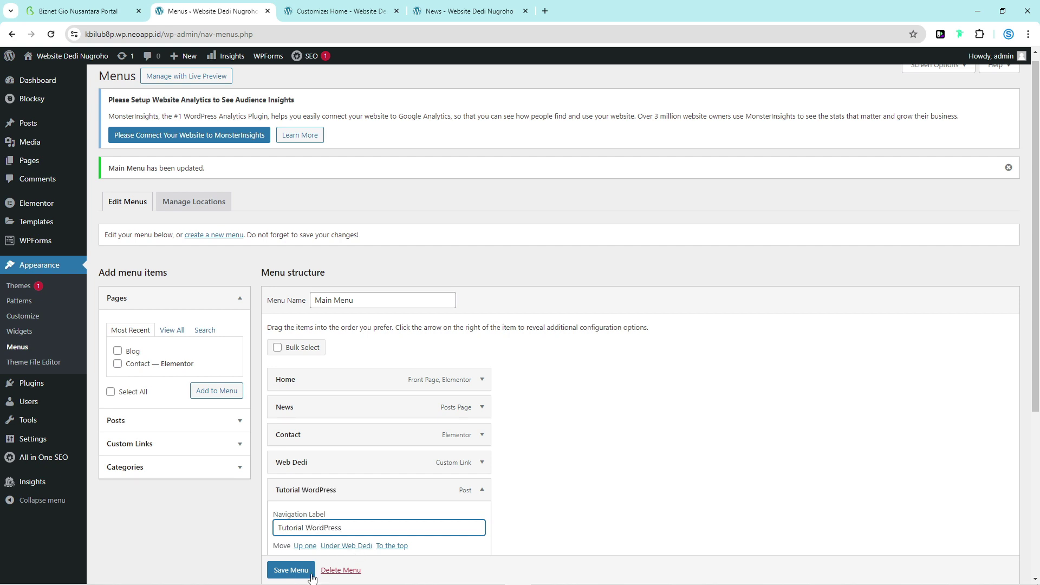
left_click(293, 573)
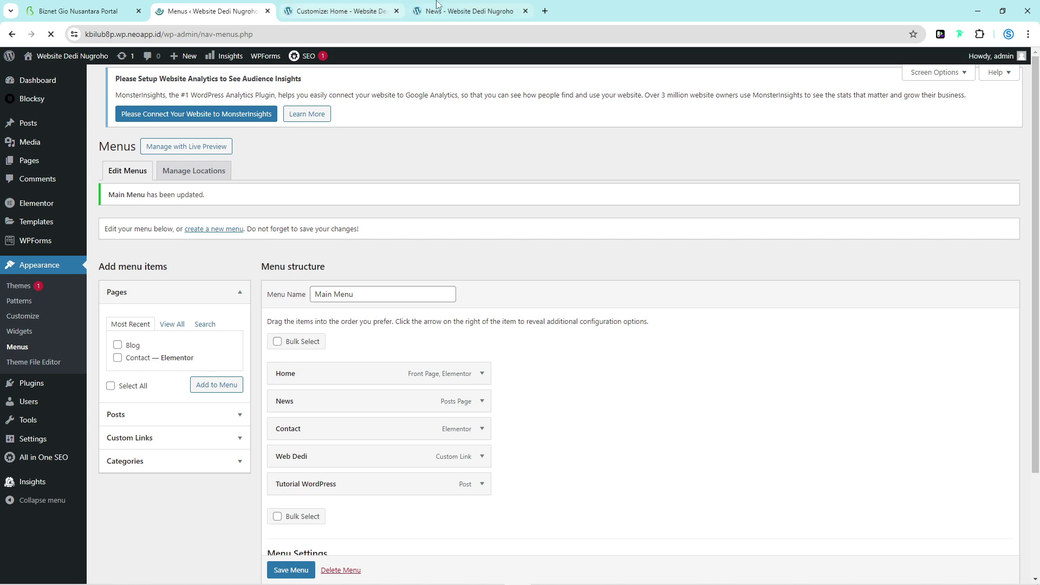
left_click(440, 10)
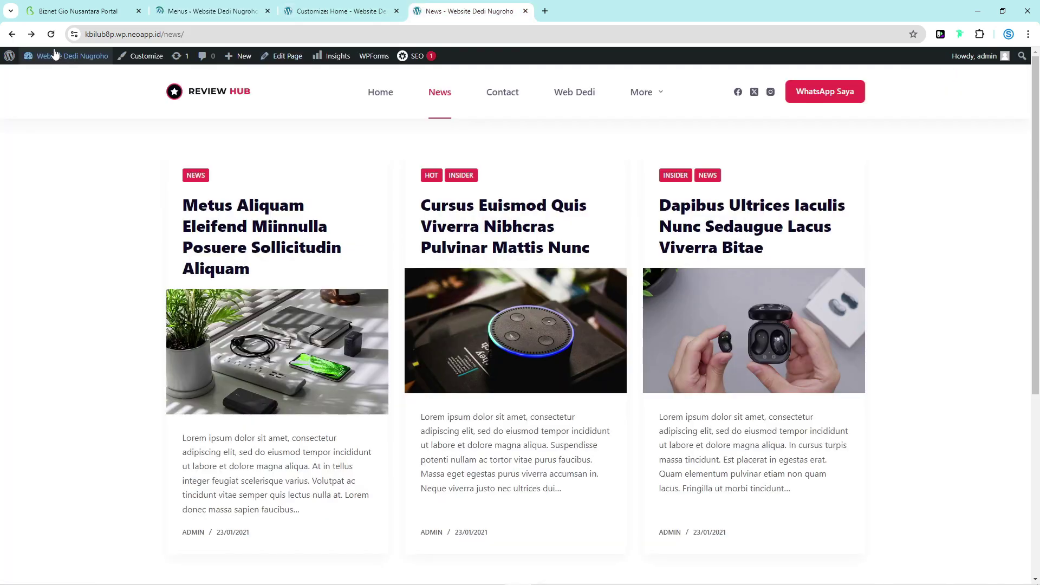
left_click(51, 34)
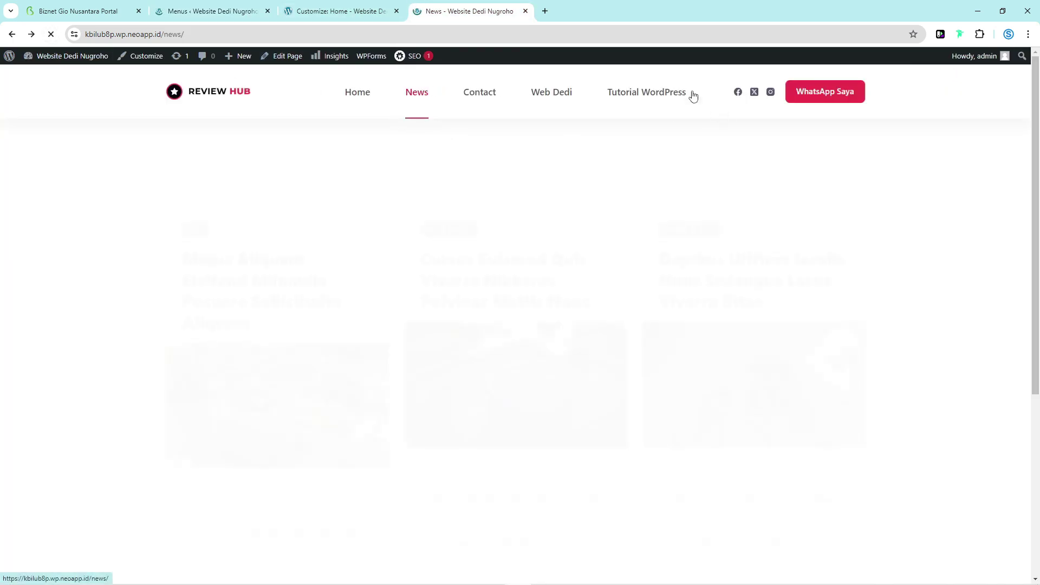
left_click(642, 96)
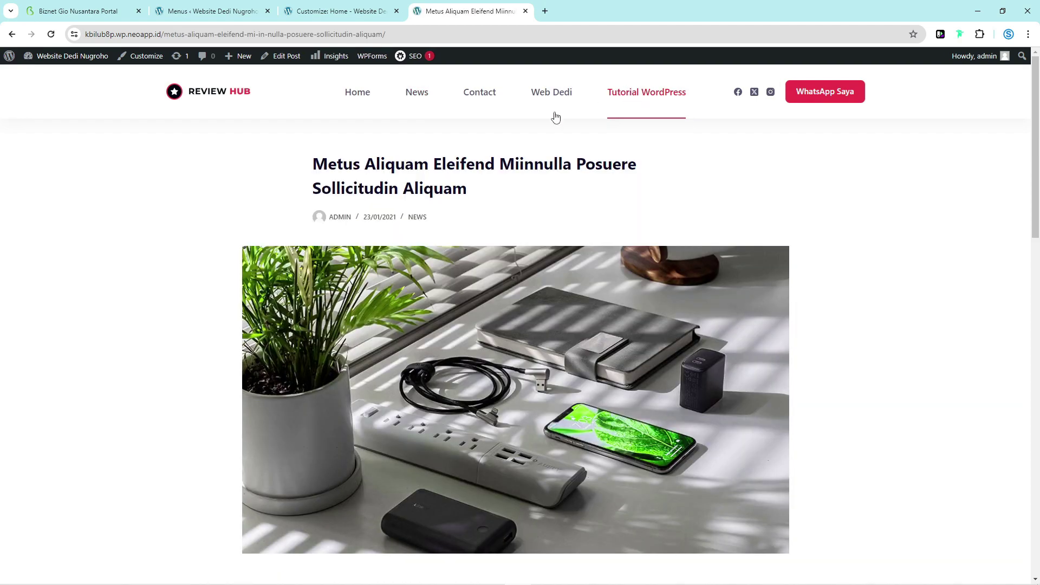
scroll(532, 236, "down", 15)
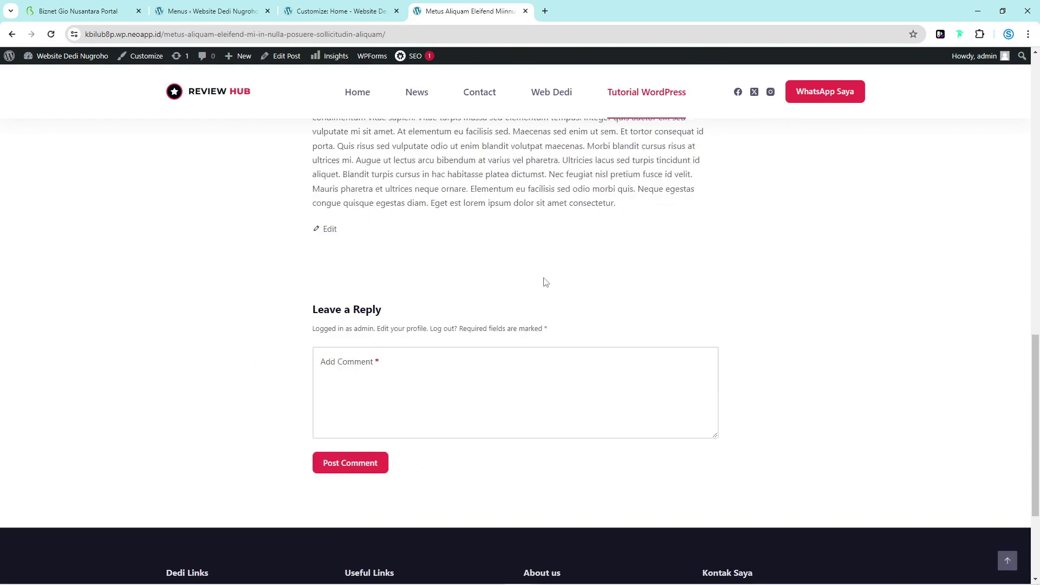
scroll(484, 238, "up", 15)
left_click(203, 12)
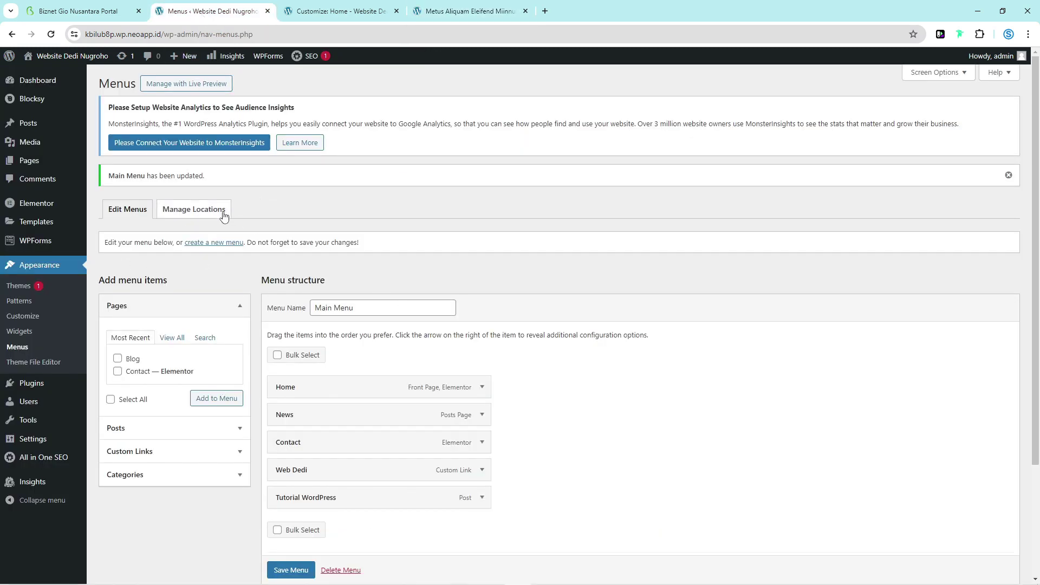
left_click(191, 210)
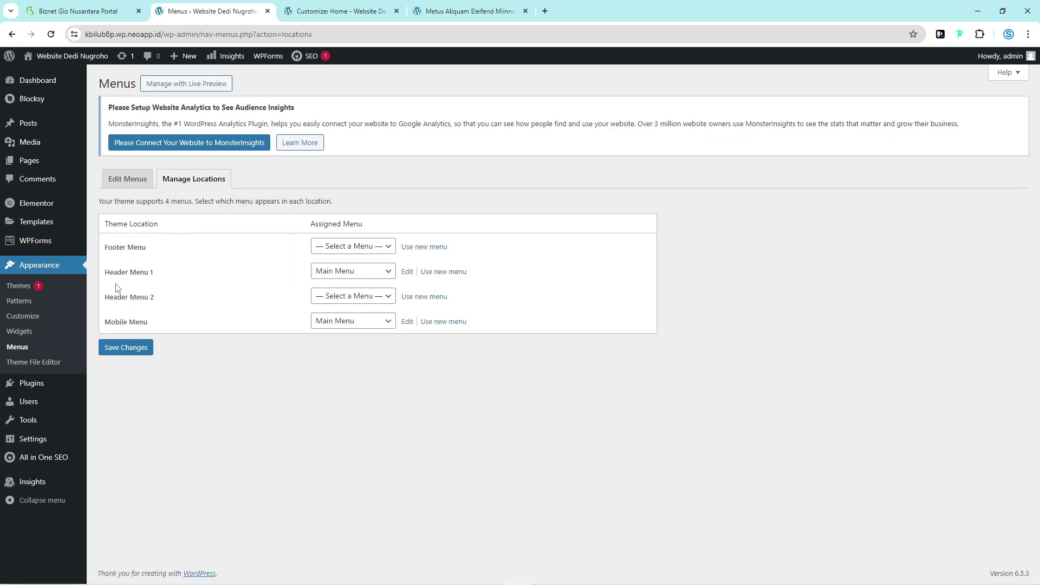
left_click(357, 271)
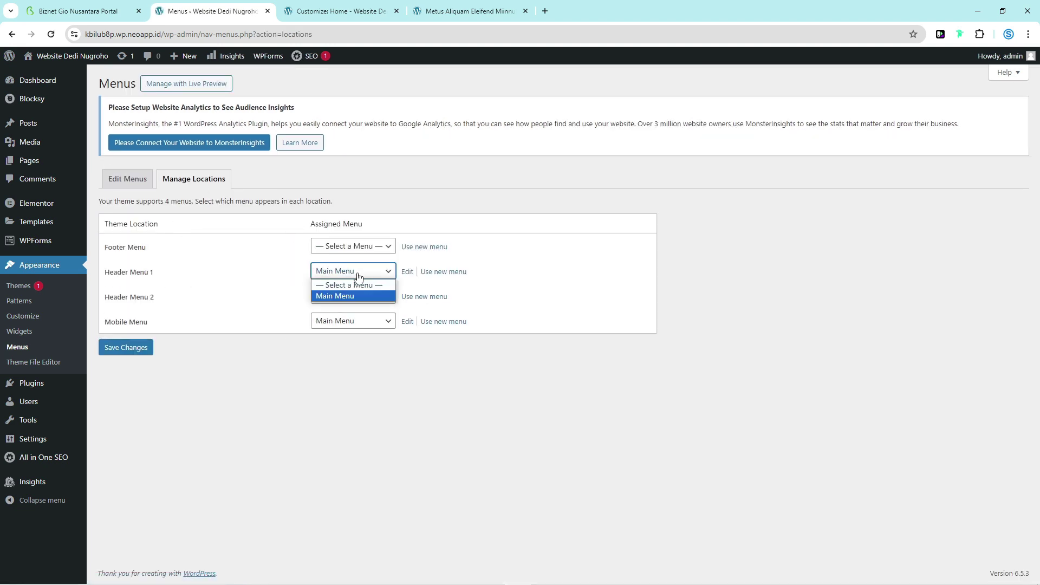
left_click(357, 275)
left_click(359, 276)
left_click(359, 277)
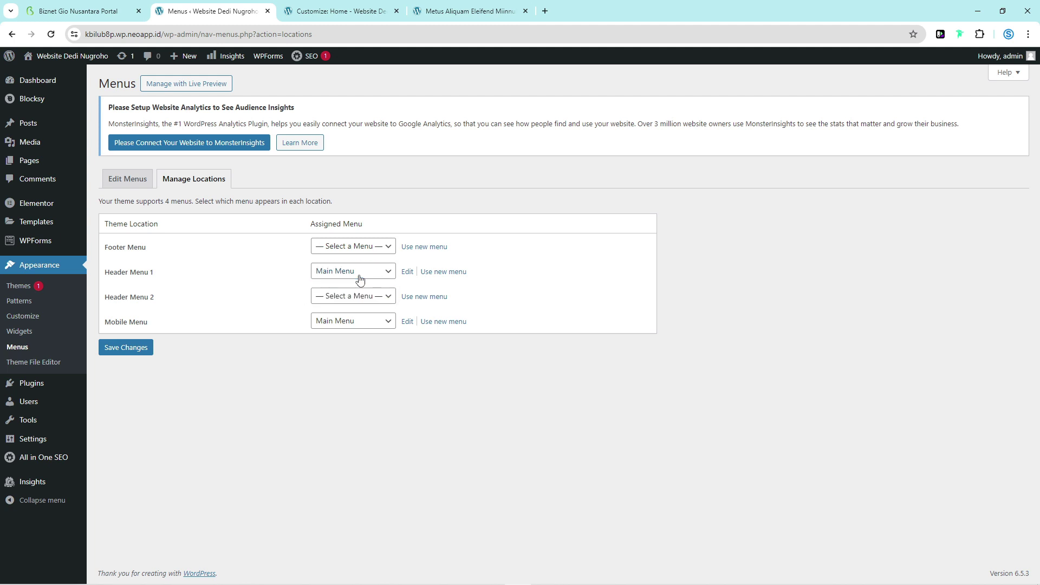
left_click(328, 270)
left_click(328, 270)
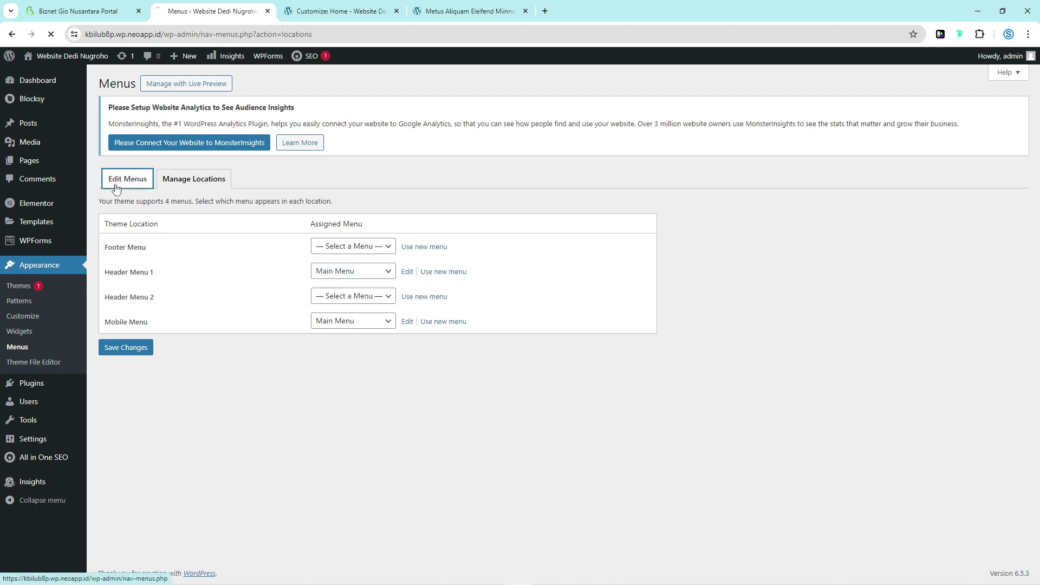
left_click(124, 178)
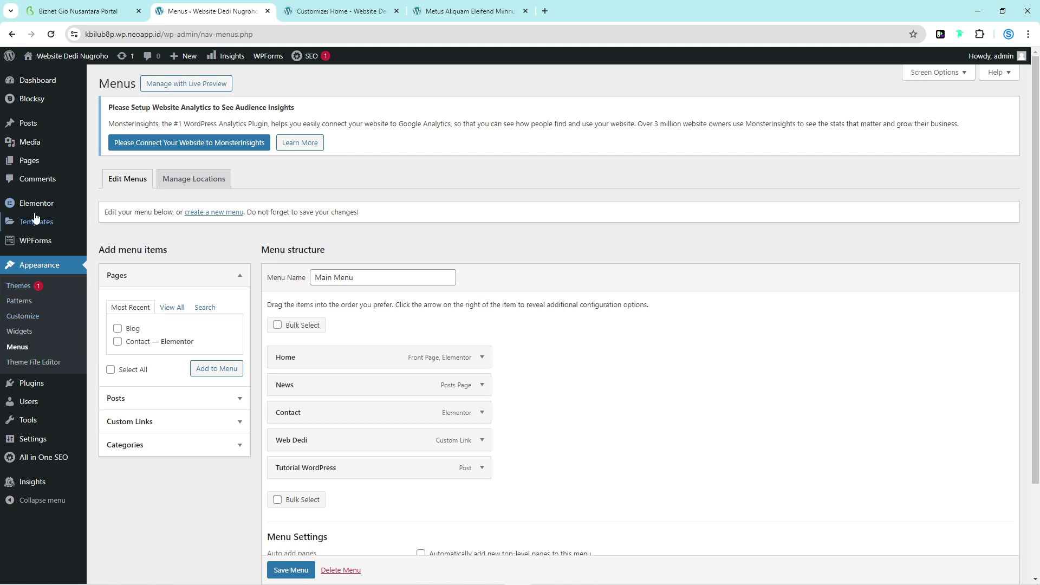
Step: Open All Posts and review the currently published posts on the live News page
mouse_move(31, 171)
left_click(37, 125)
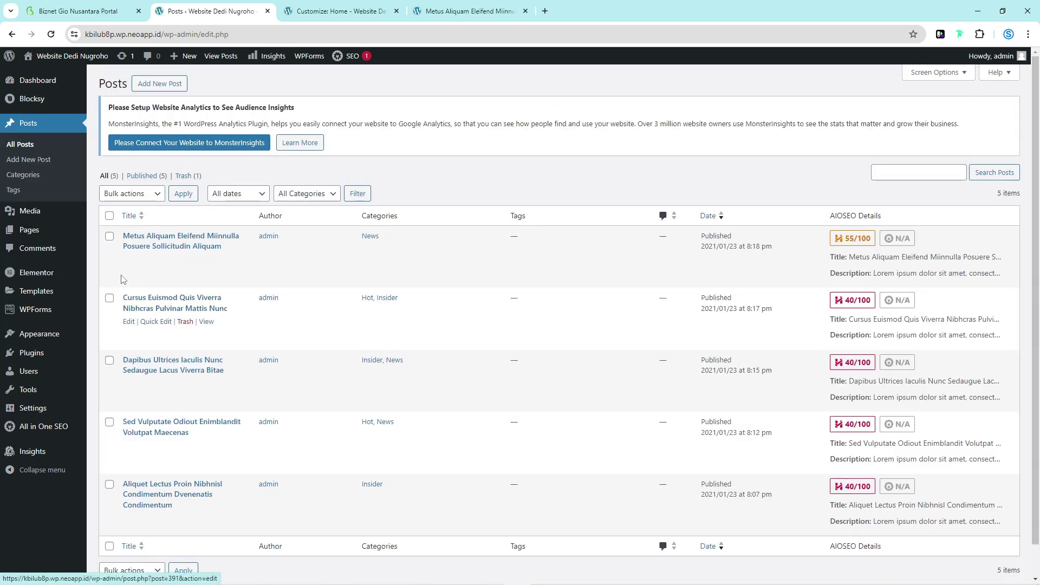
mouse_move(37, 233)
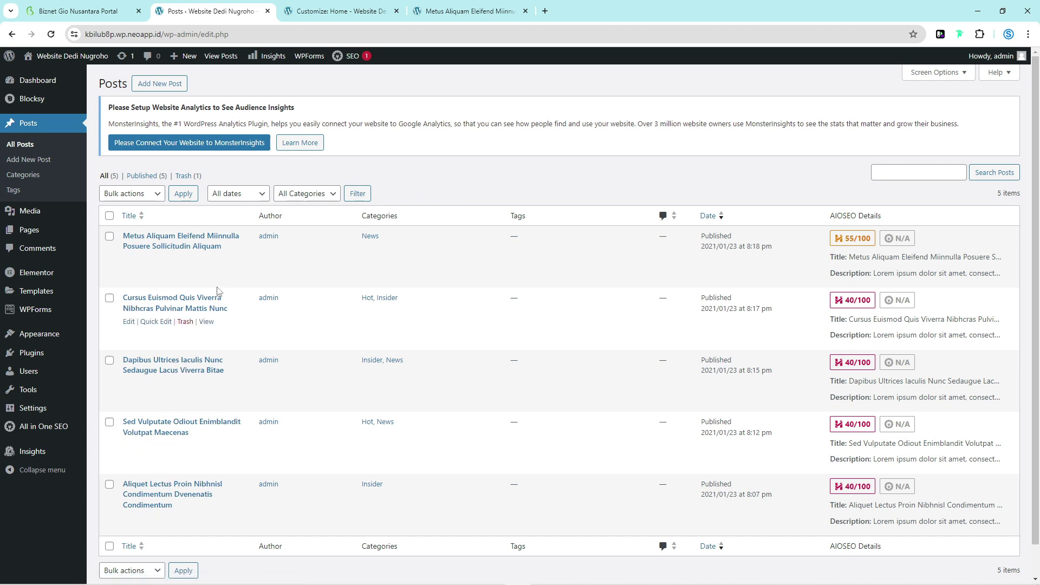
scroll(213, 265, "down", 1)
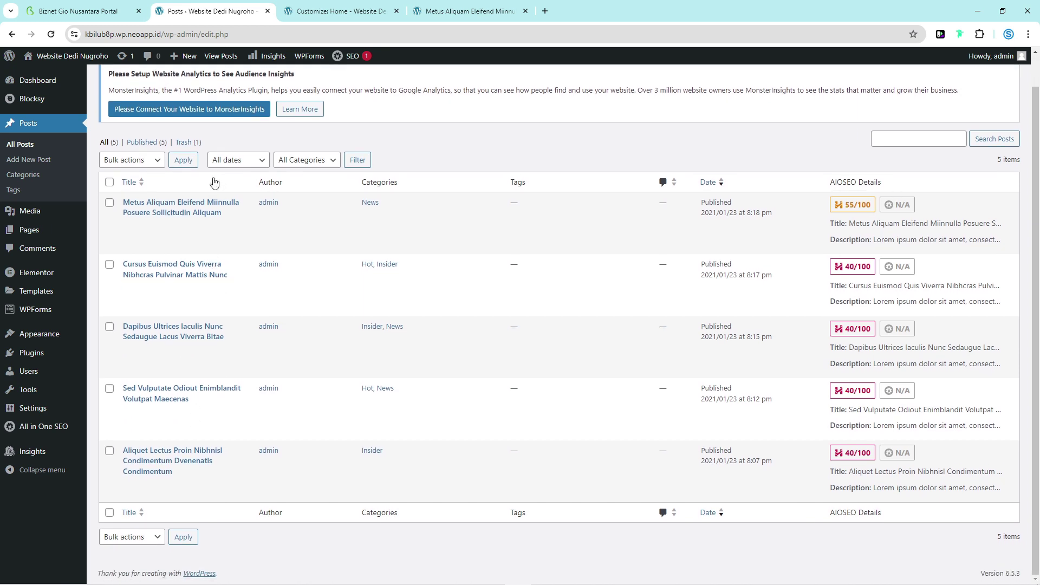
left_click(443, 3)
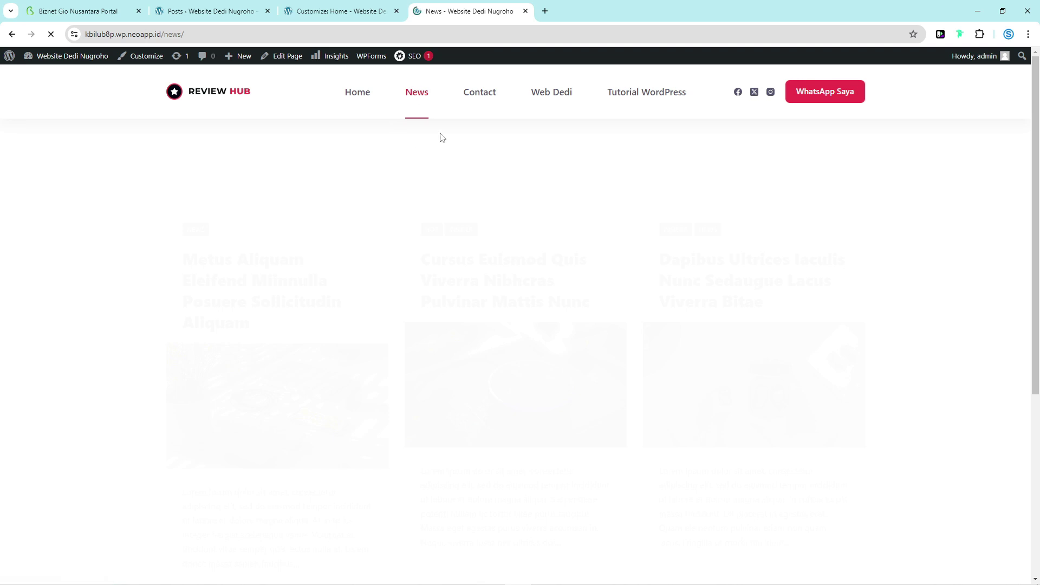
scroll(445, 162, "down", 7)
scroll(481, 268, "up", 2)
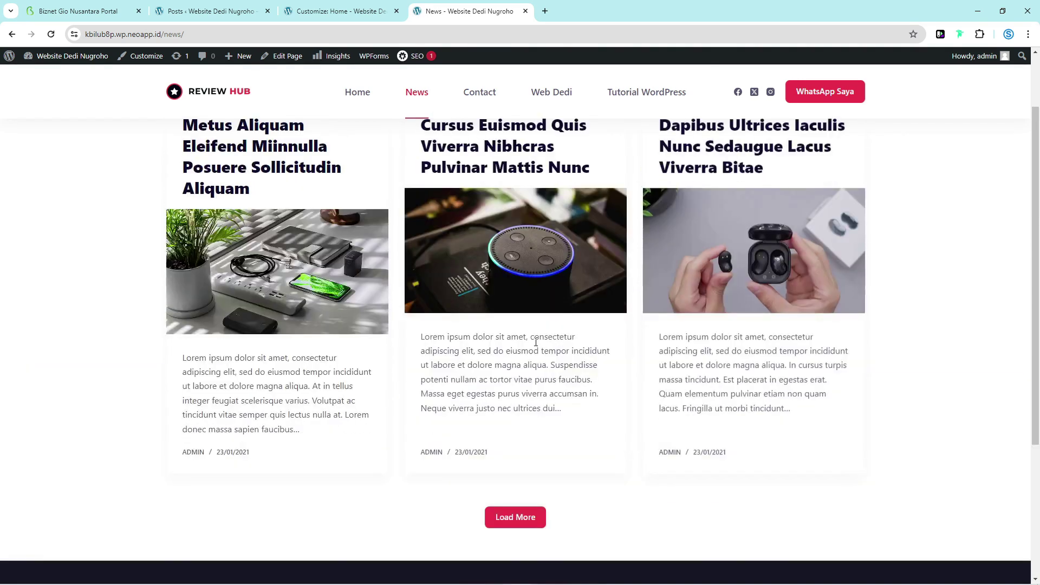
left_click(511, 424)
scroll(585, 325, "down", 2)
scroll(487, 303, "down", 3)
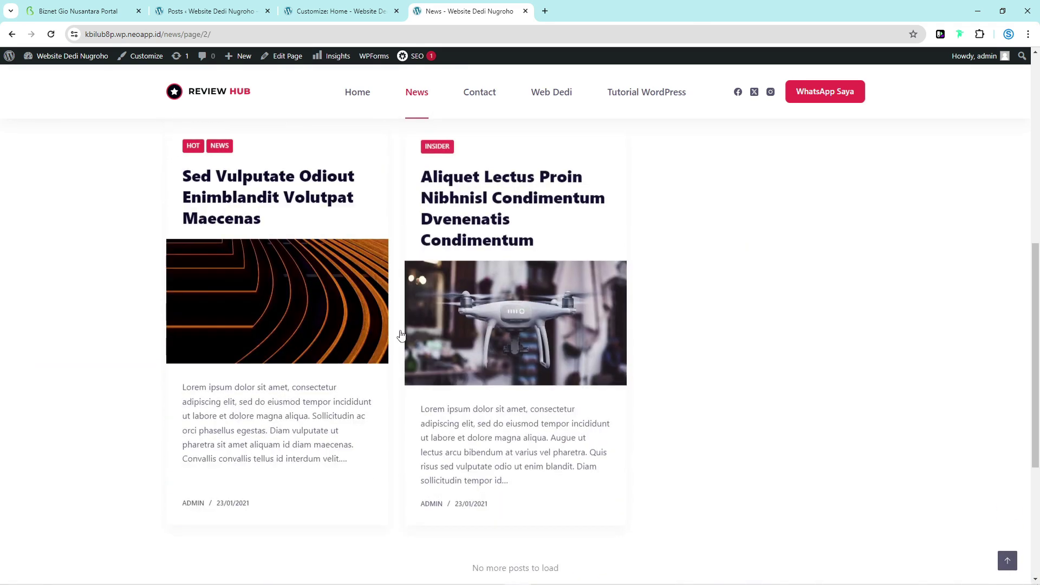
scroll(399, 325, "up", 6)
scroll(397, 309, "down", 4)
scroll(663, 302, "up", 5)
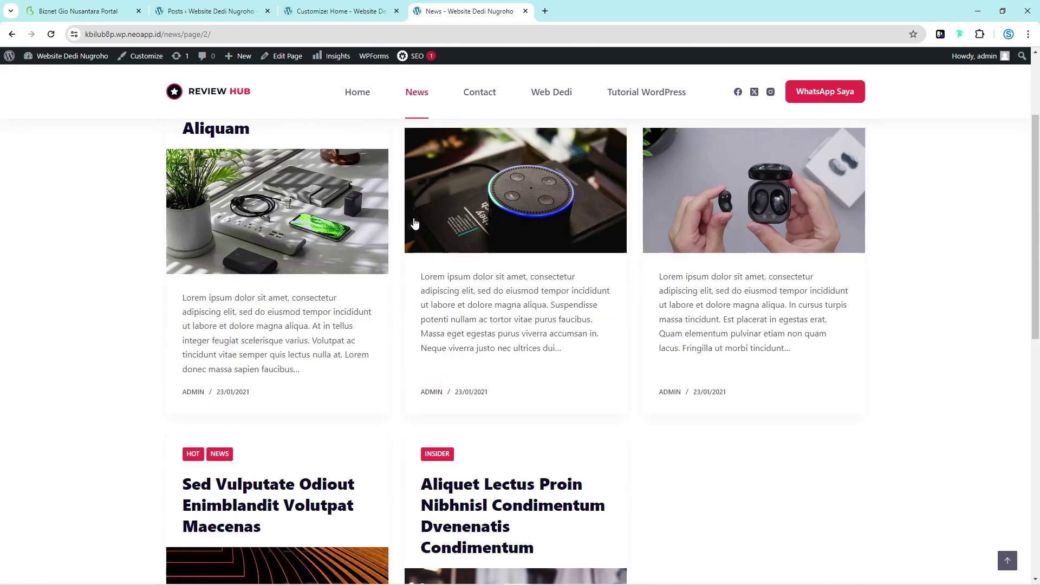
left_click(336, 11)
left_click(179, 10)
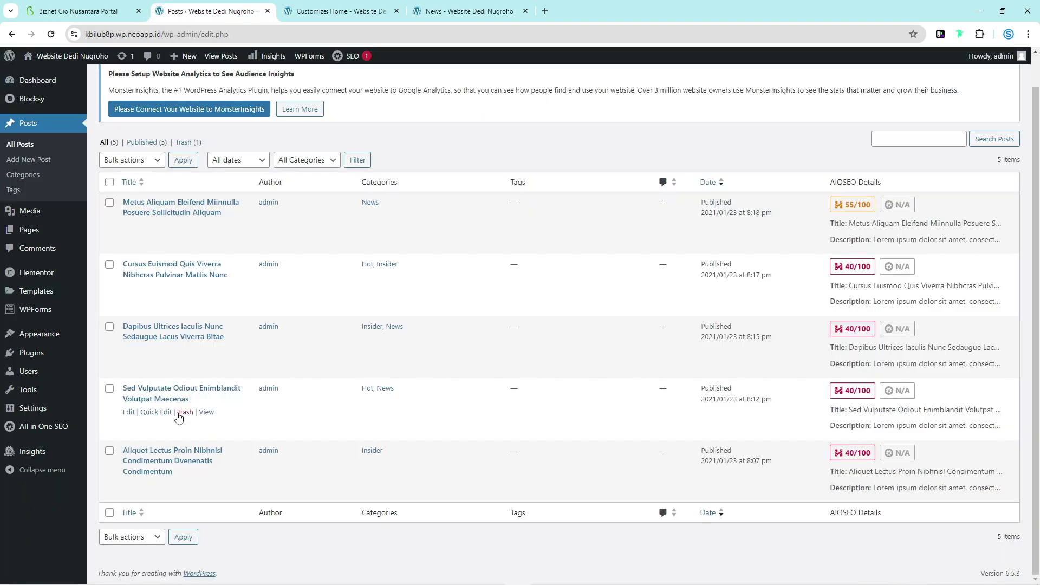
Step: Trash the Aliquet Lectus Proin post and confirm it appears in the Trash view
left_click(185, 484)
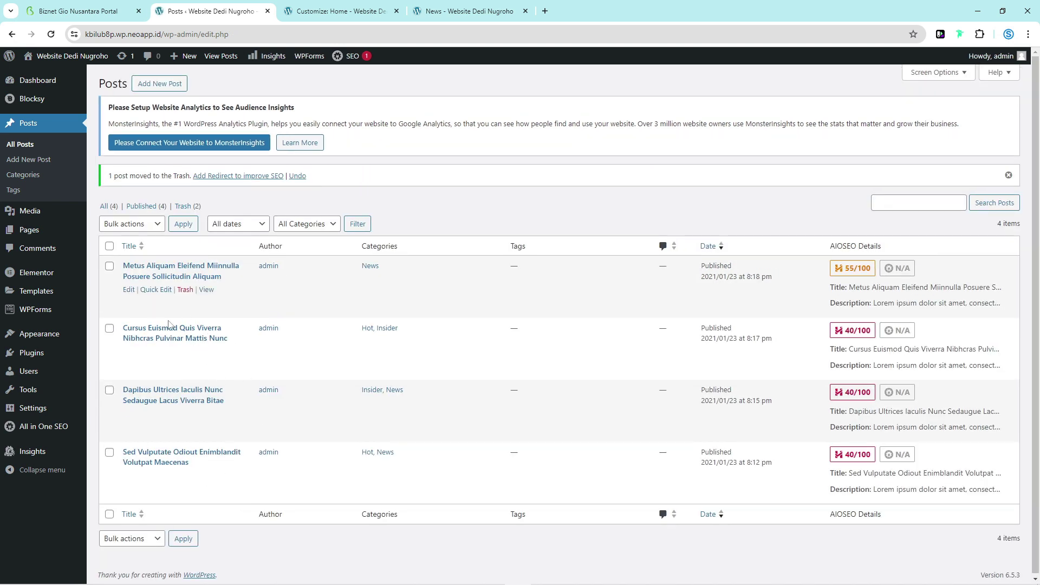
left_click(187, 209)
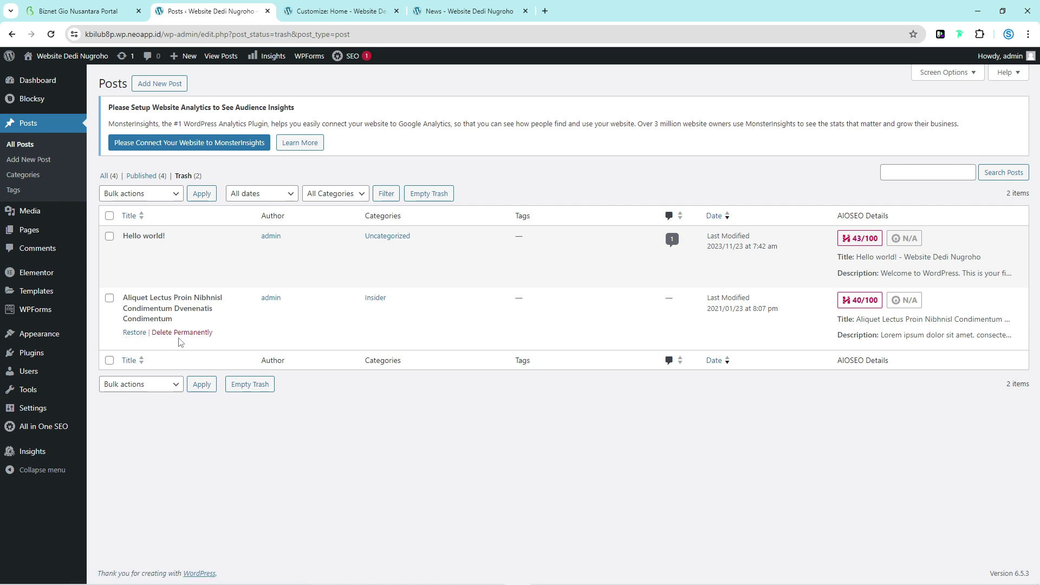
left_click(106, 176)
Step: Reload the live News page and load more to confirm only four posts remain
left_click(460, 11)
scroll(234, 240, "down", 3)
scroll(235, 241, "down", 2)
scroll(235, 240, "up", 5)
left_click(51, 35)
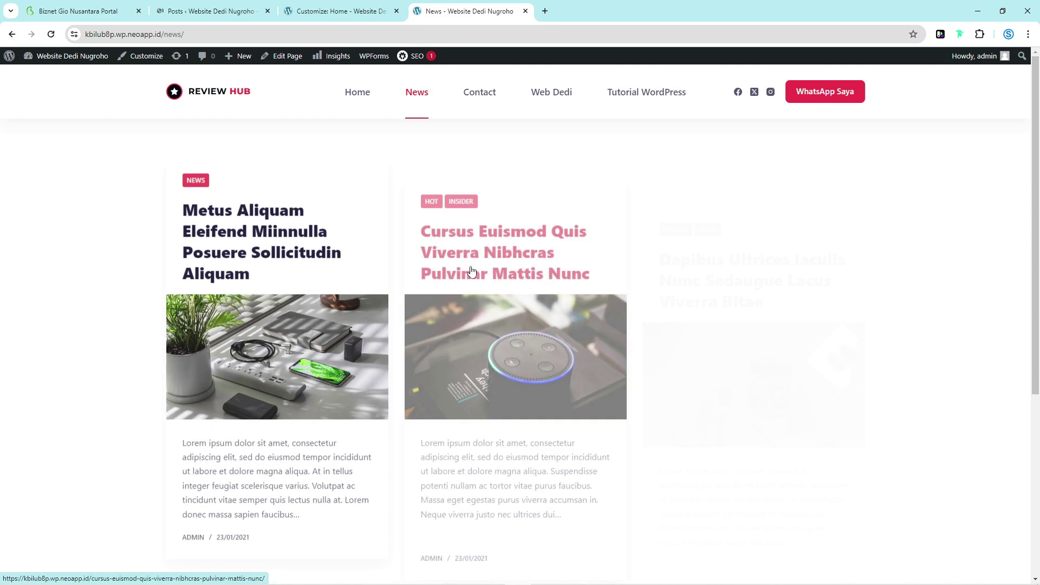
scroll(384, 373, "down", 5)
left_click(491, 381)
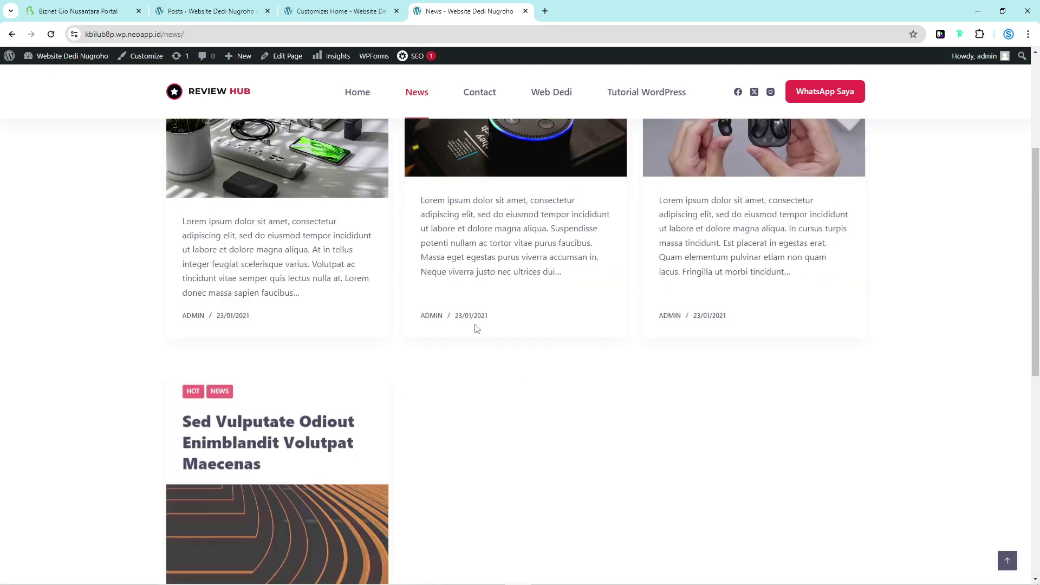
scroll(438, 437, "down", 2)
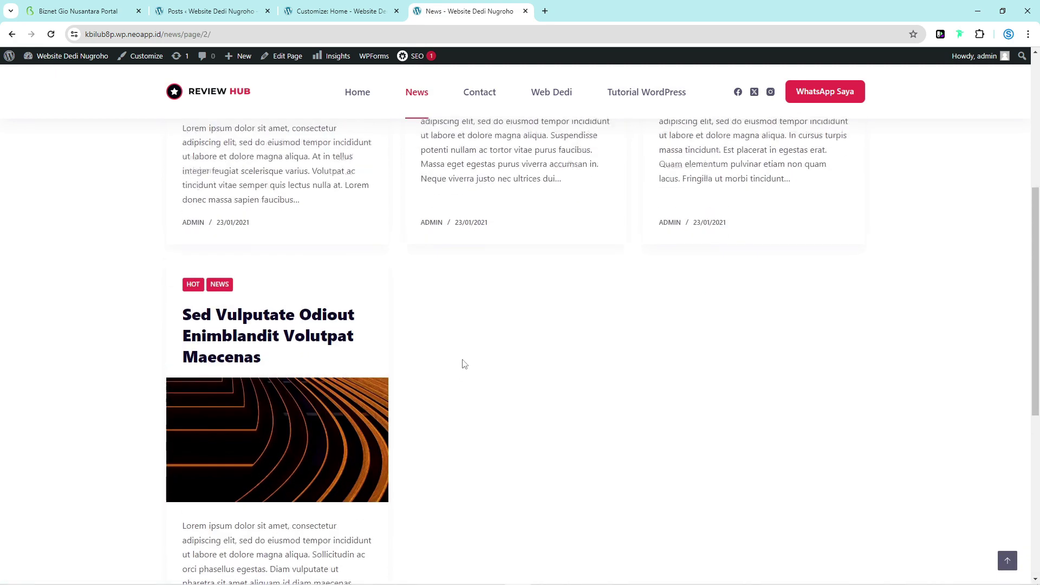
scroll(462, 364, "up", 5)
left_click(195, 11)
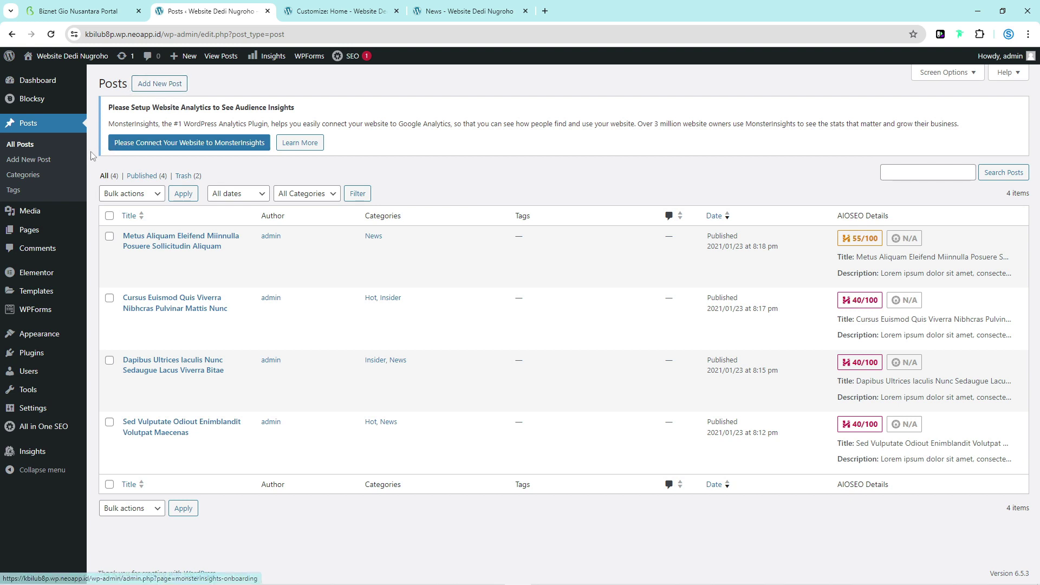
Step: Show the Categories list (Hot, Insider, News, Uncategorized), glancing at Tags along the way
left_click(22, 178)
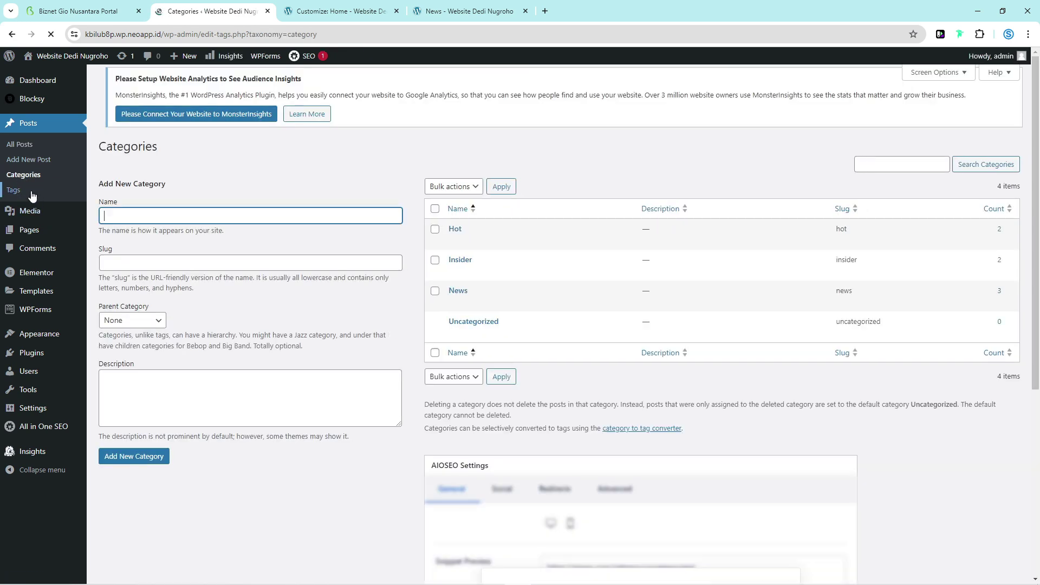
left_click(16, 194)
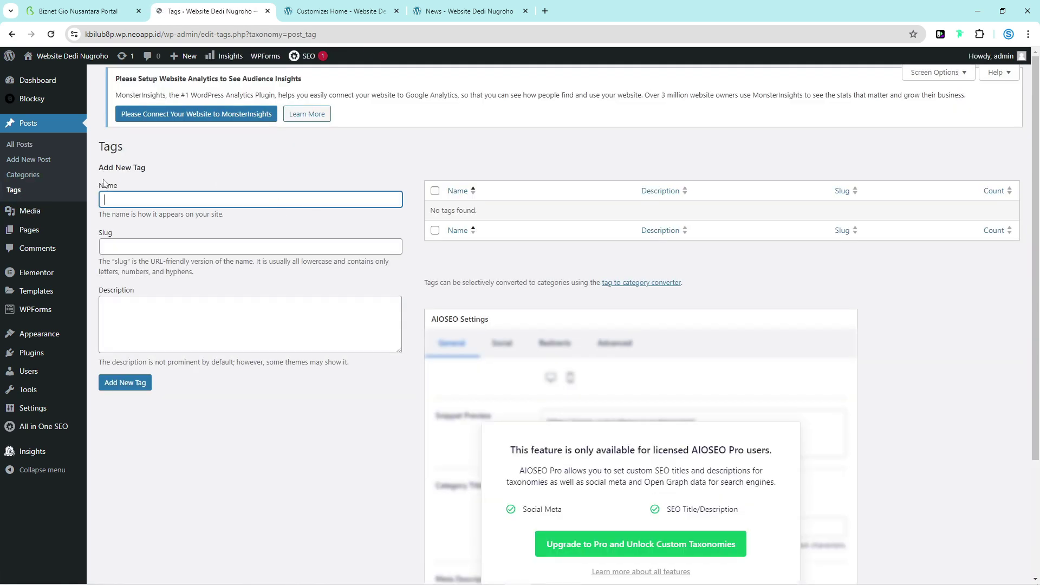
left_click(31, 175)
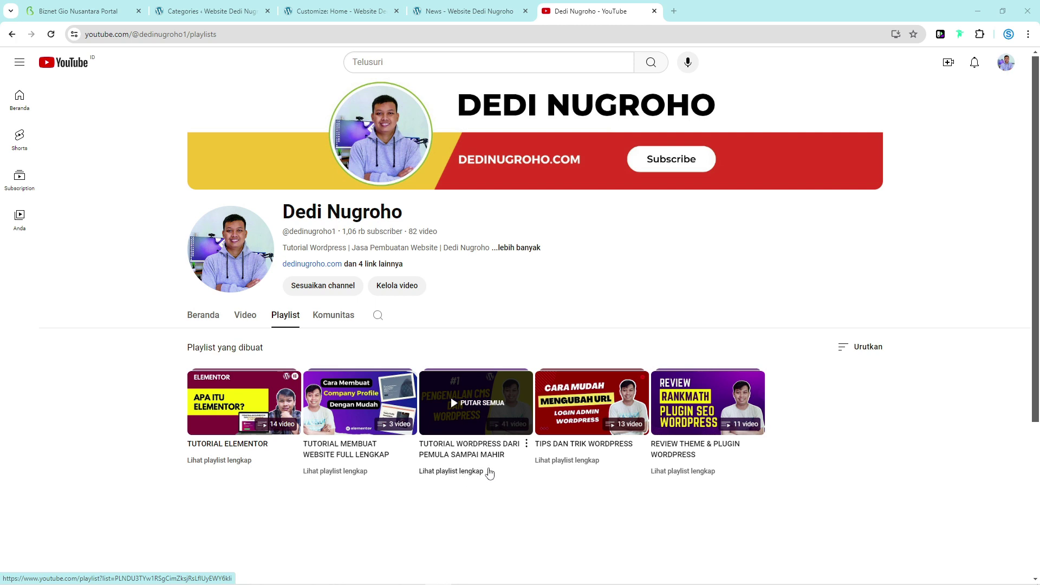
Step: Find the 'kategori' video in the TUTORIAL WORDPRESS DARI PEMULA SAMPAI MAHIR playlist, then return to Categories
left_click(454, 477)
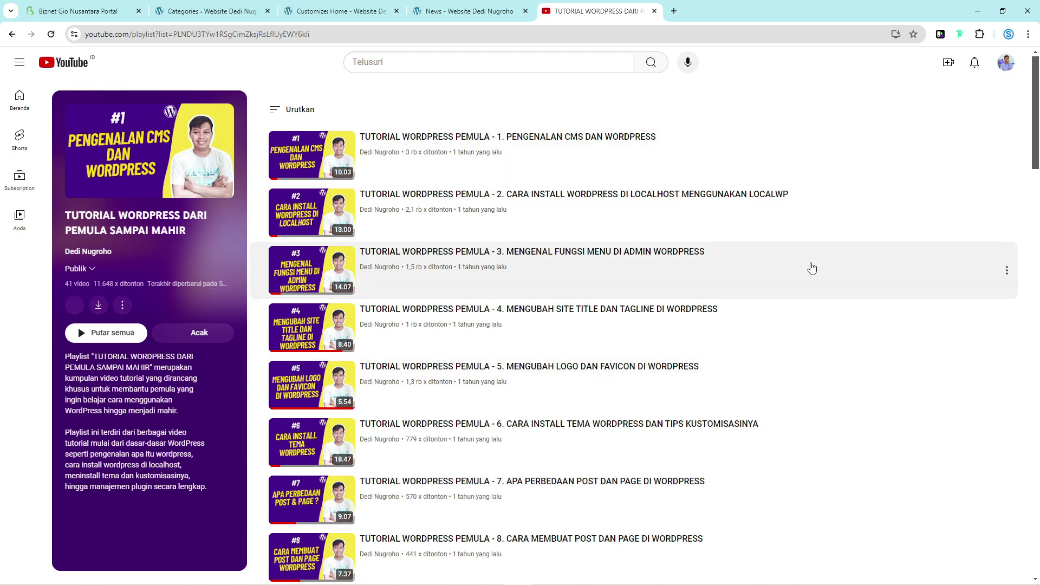
key("ctrl+f")
type("kategori")
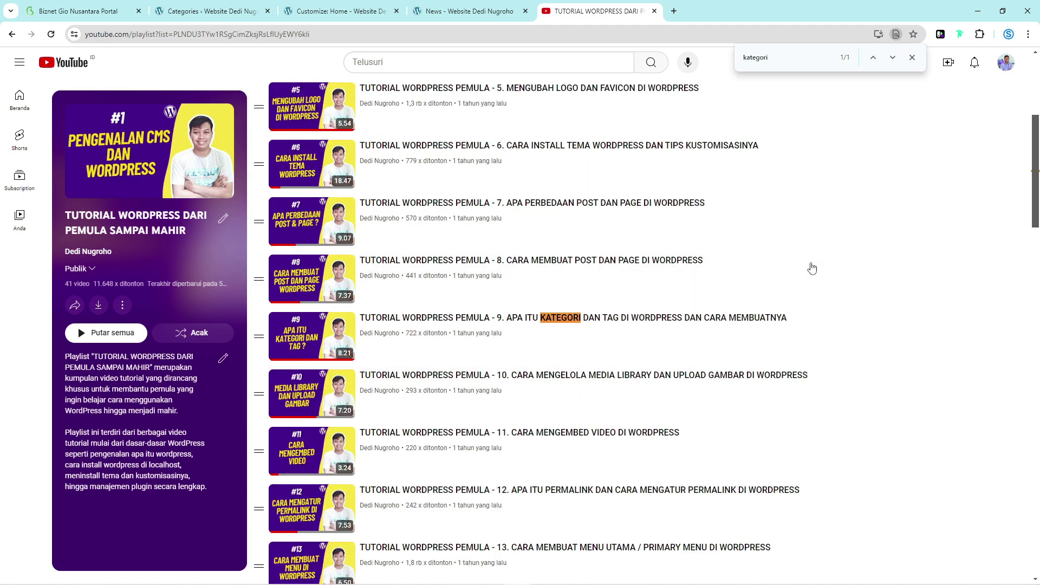
scroll(811, 268, "up", 1)
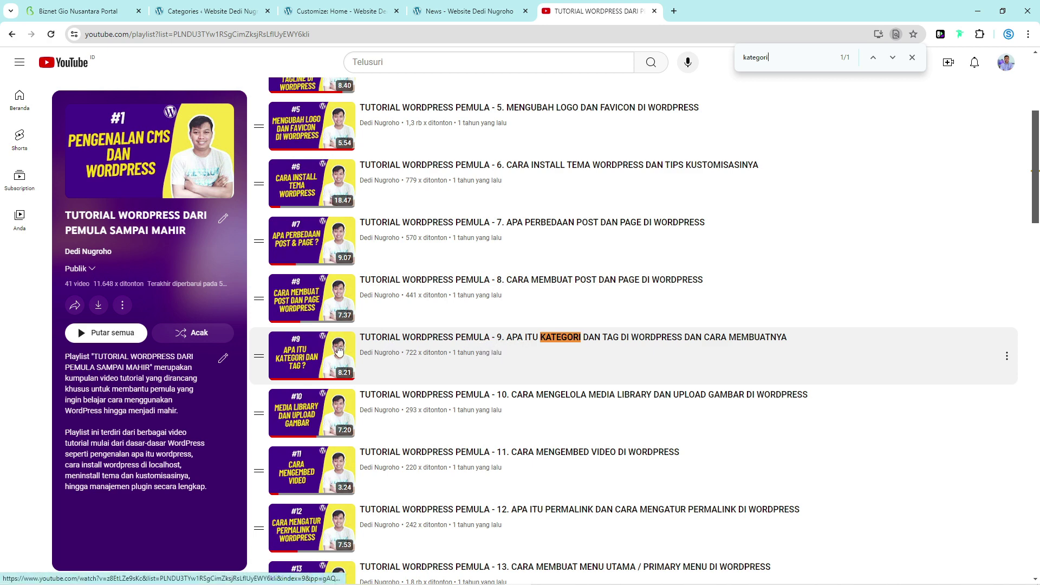
scroll(536, 299, "up", 5)
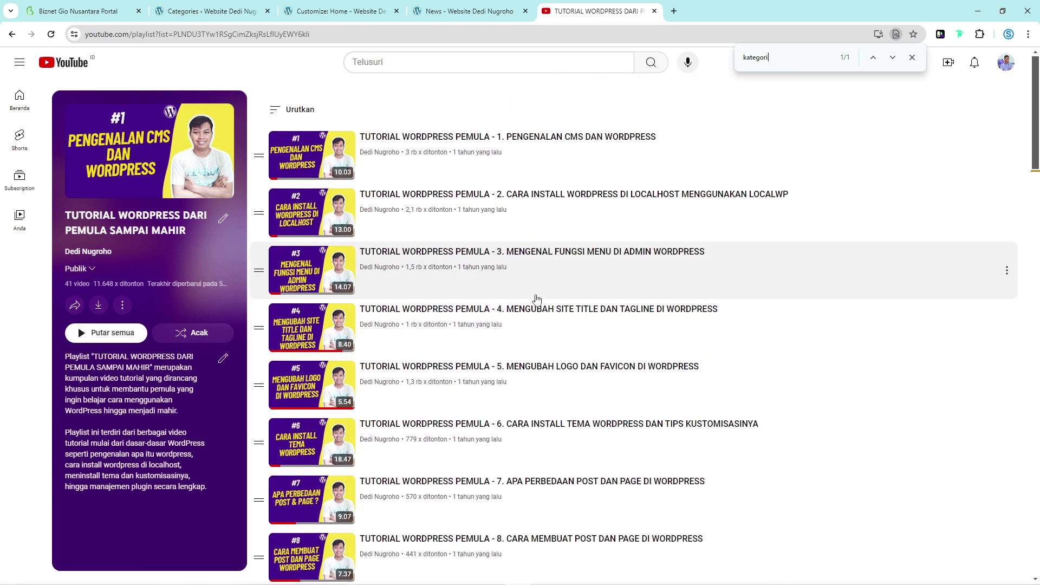
scroll(535, 302, "down", 8)
scroll(532, 305, "up", 7)
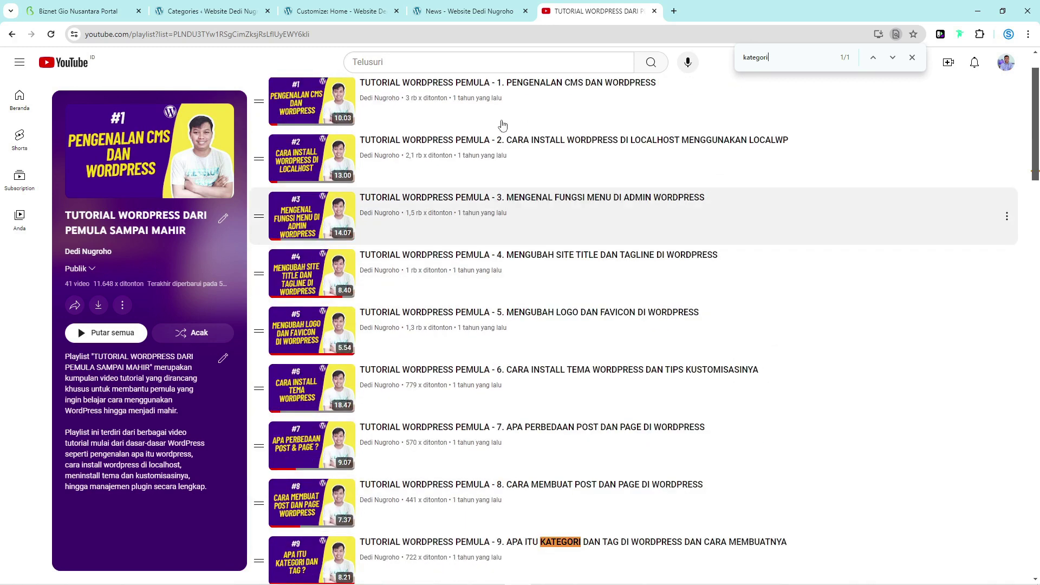
left_click(216, 11)
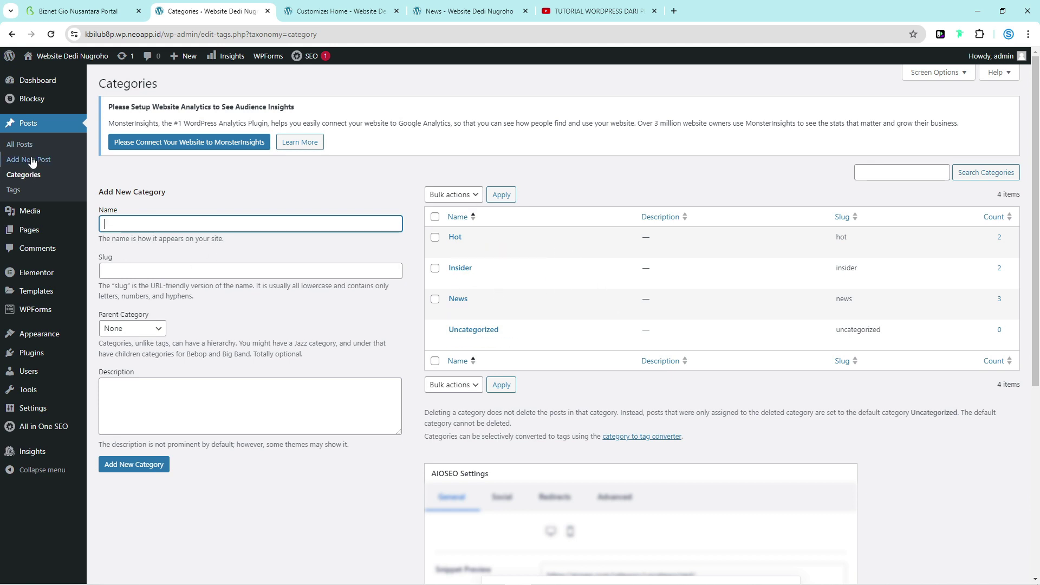
Step: Start a blank new post with the welcome guide dismissed and AIOSEO Settings collapsed
left_click(21, 144)
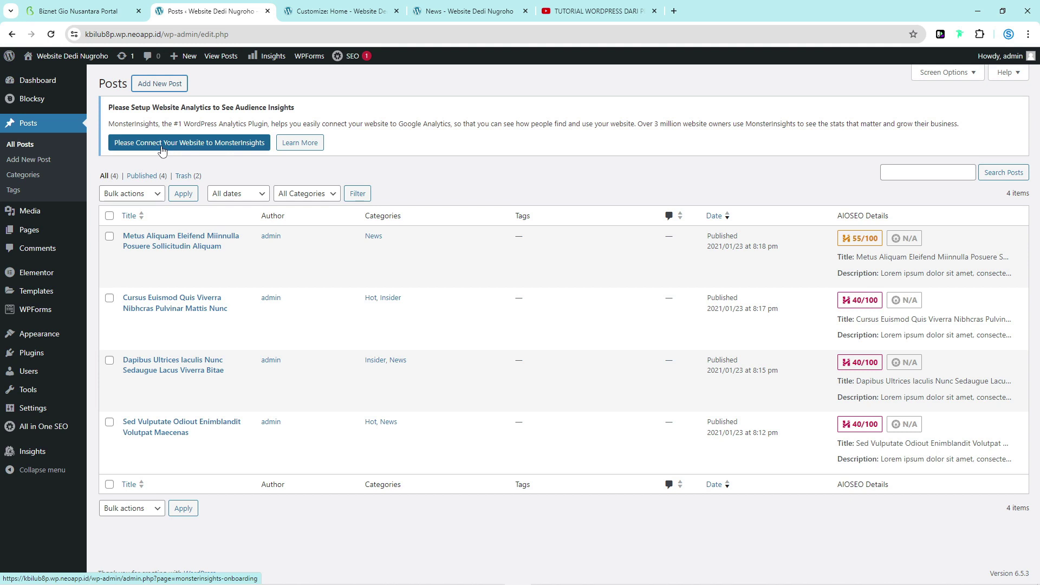
left_click(159, 85)
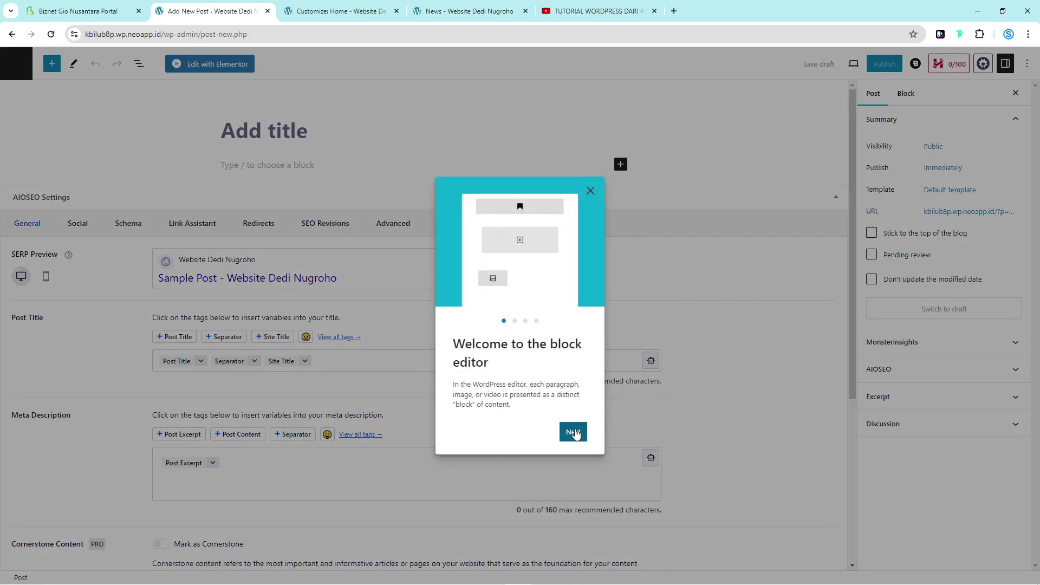
left_click(573, 441)
left_click(590, 181)
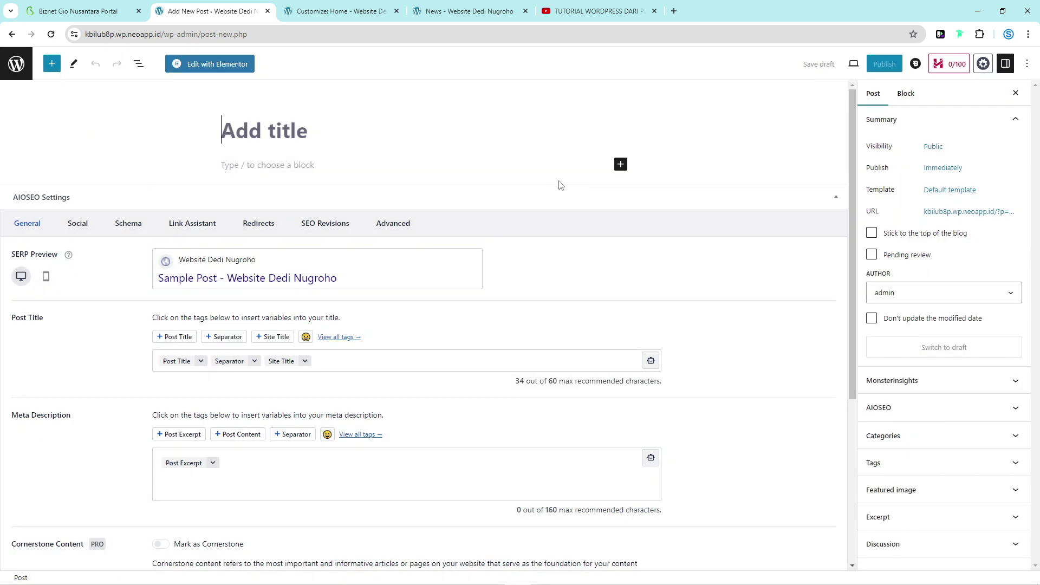
left_click(835, 198)
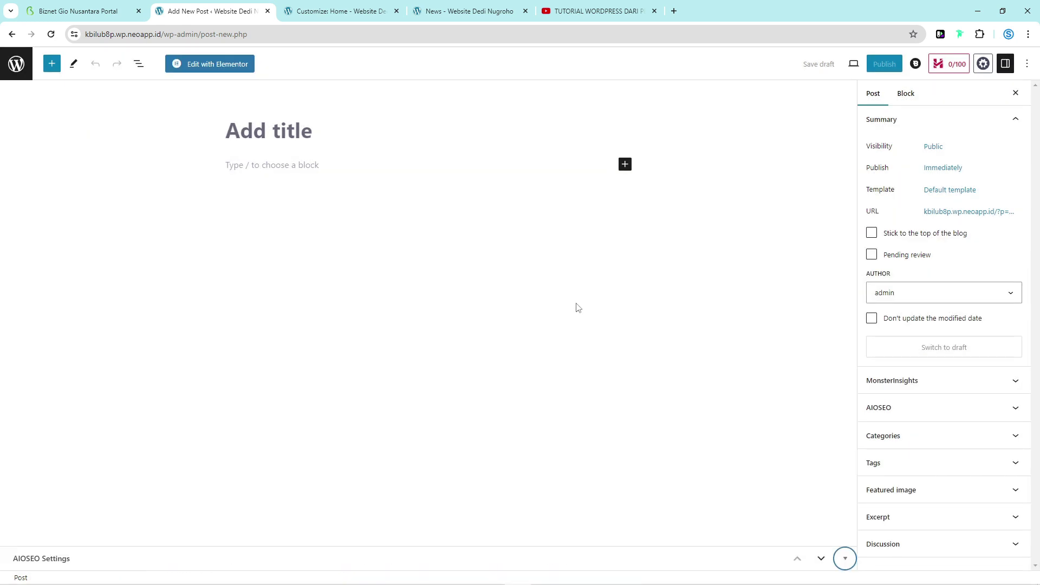
left_click(286, 140)
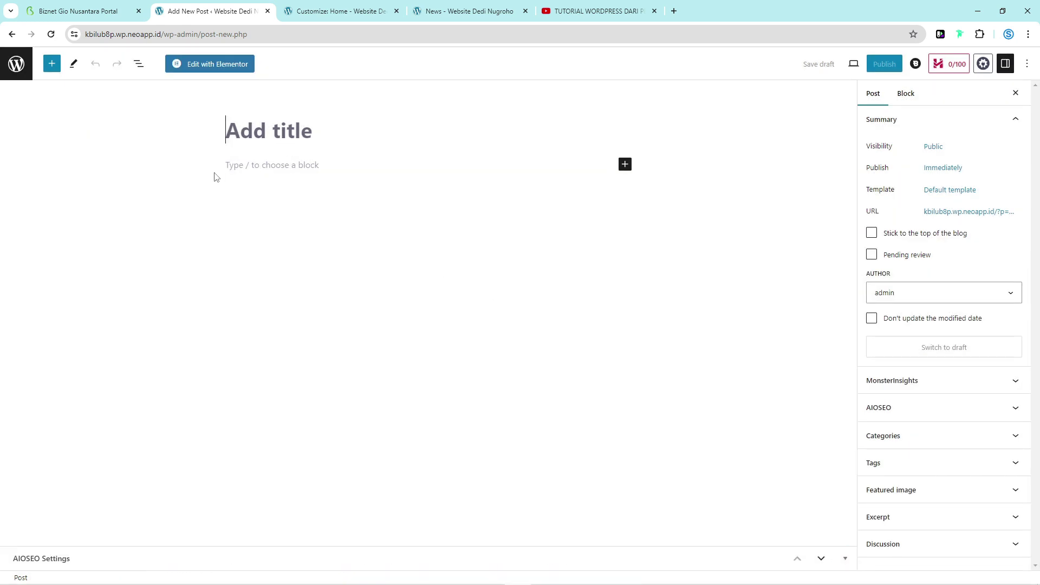
left_click(280, 165)
left_click(268, 133)
Step: Close the theme customizer and view the Classic Editor plugin's details on Add Plugins
left_click(332, 10)
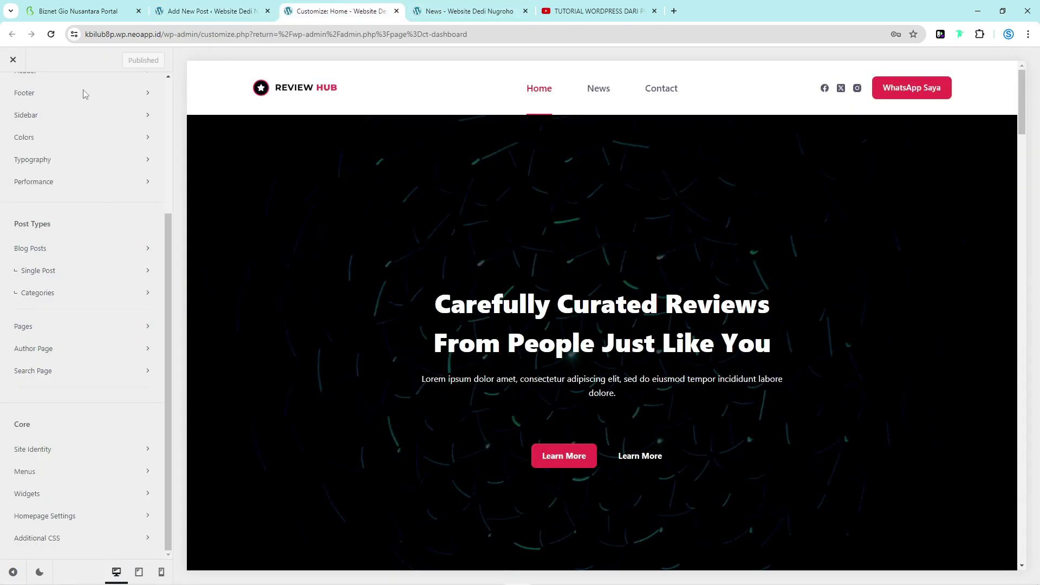
left_click(13, 60)
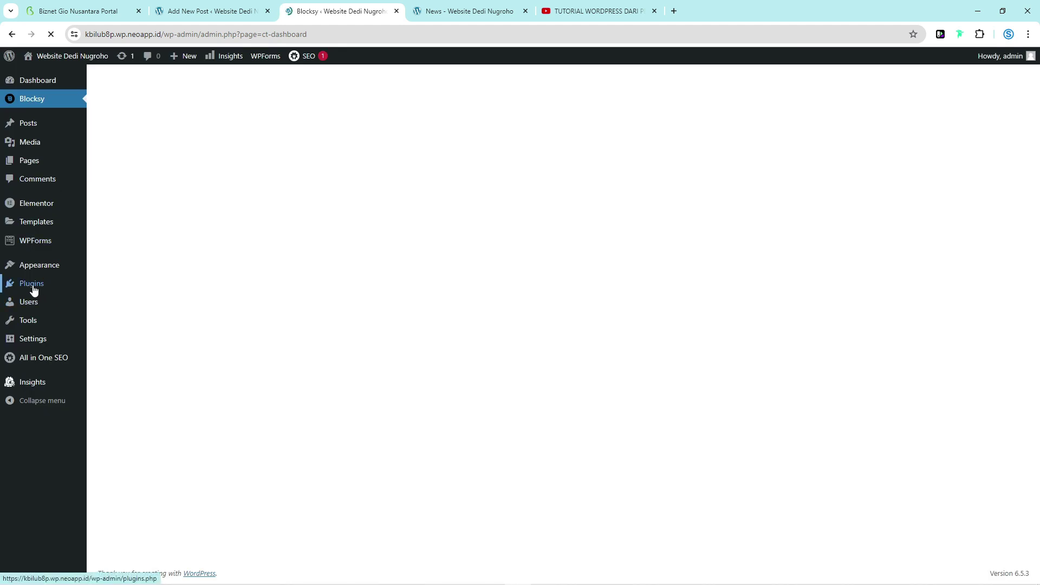
mouse_move(34, 290)
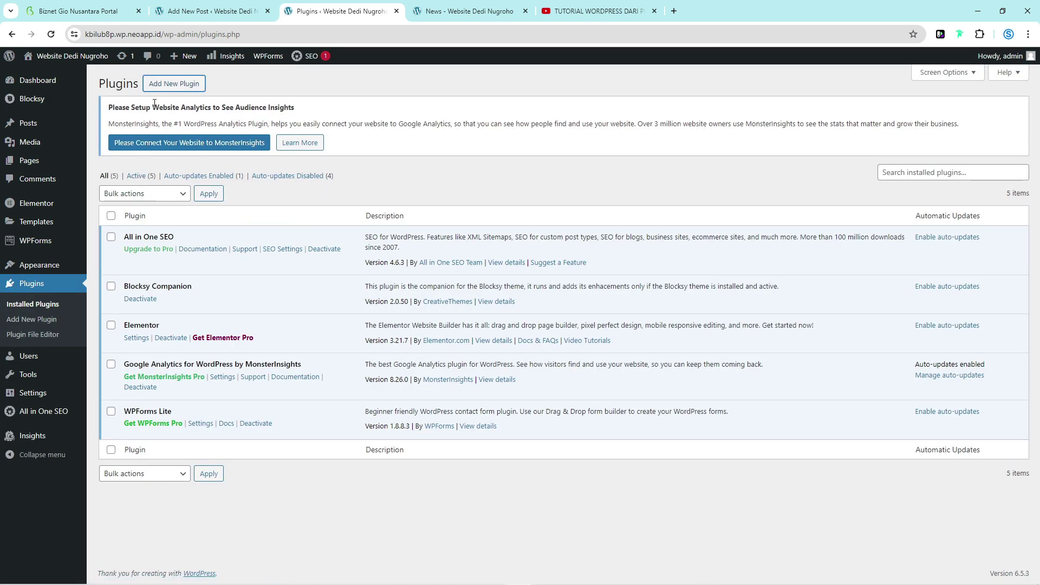
left_click(162, 85)
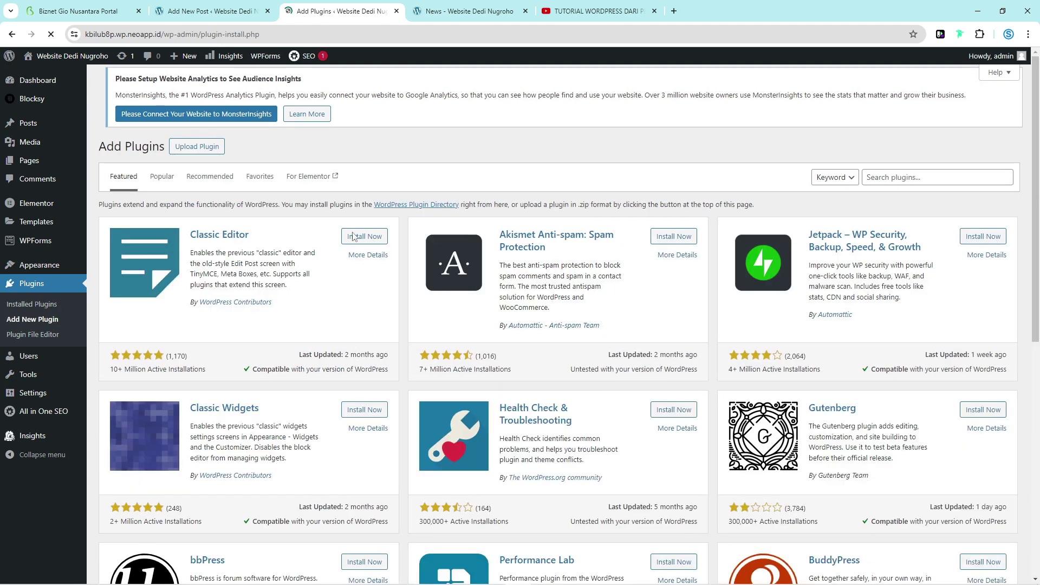
left_click(219, 237)
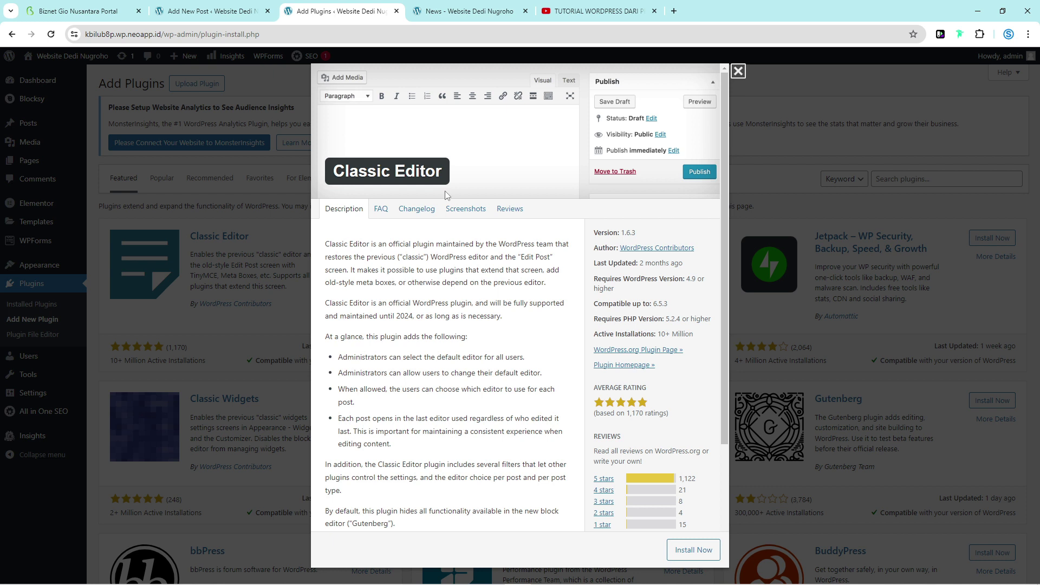
scroll(455, 92, "down", 1)
scroll(487, 157, "up", 1)
Step: Title the post 'Tutorial Membuat Website Tanpa Coding Menggunakan WordPress' and paste that text into body paragraphs
left_click(212, 11)
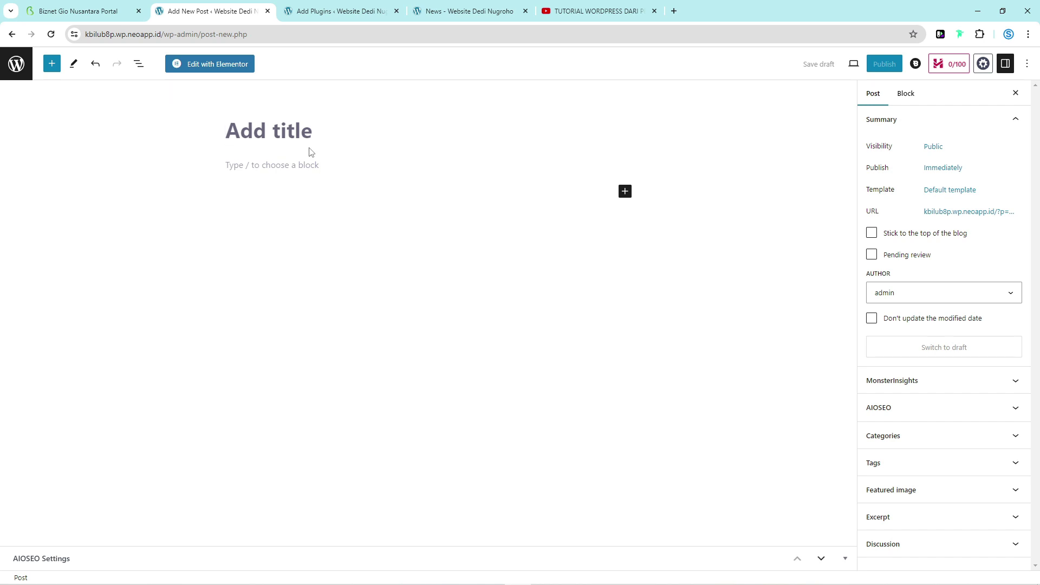
type("Tutorial")
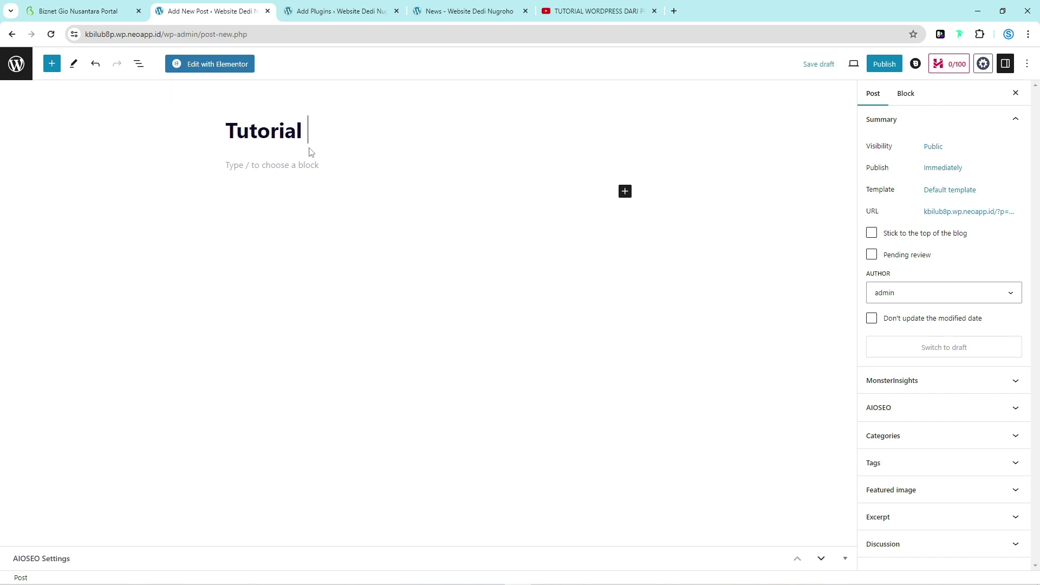
type(" Membuat Website ")
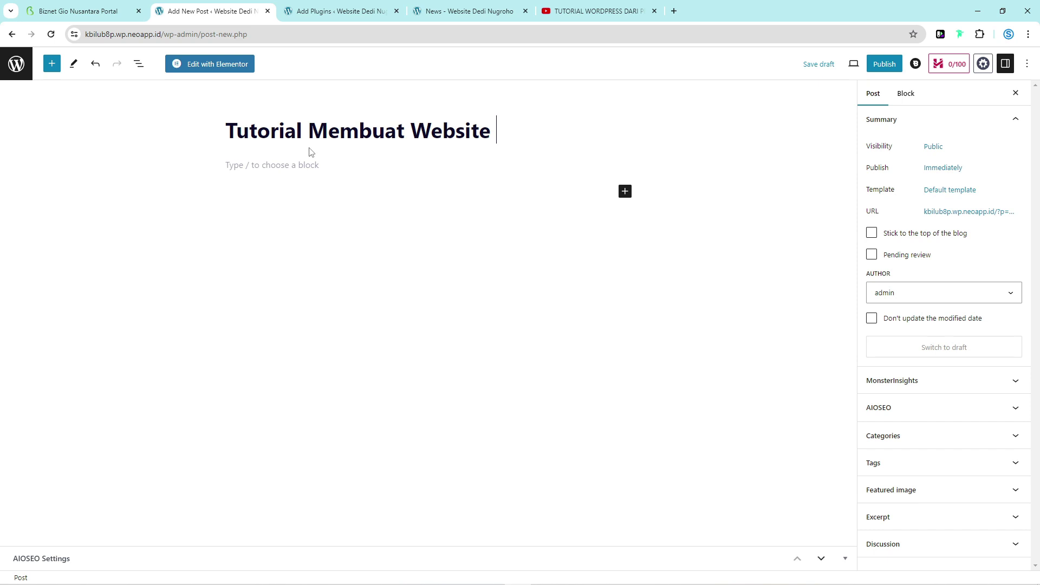
type("Tanpa Coding ")
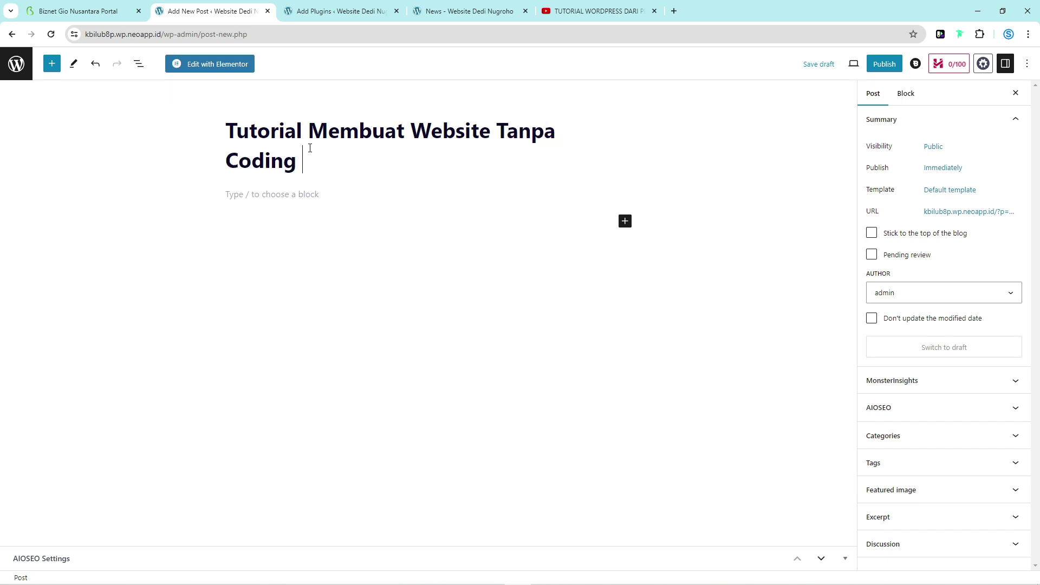
type("Menggunak")
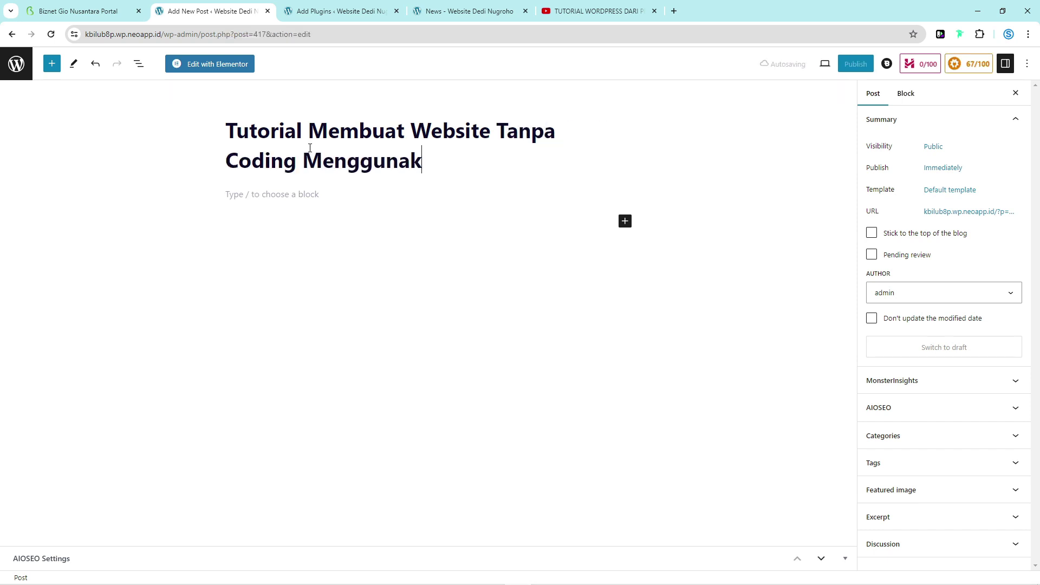
type("an WordPress")
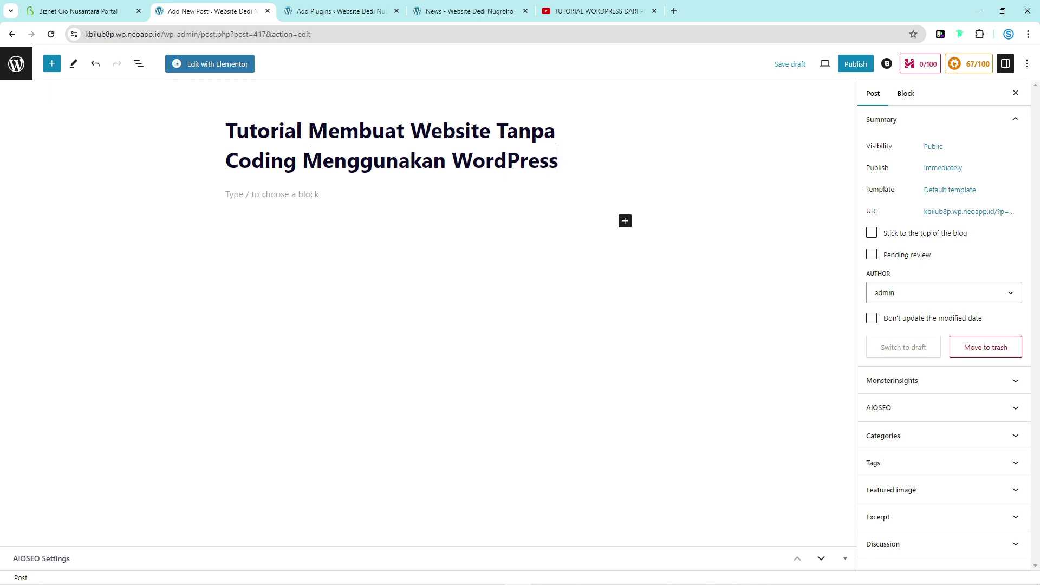
key("ctrl+a")
key("ctrl+c")
key("End")
key("Return")
key("ctrl+v")
key("ctrl+v")
key("Return")
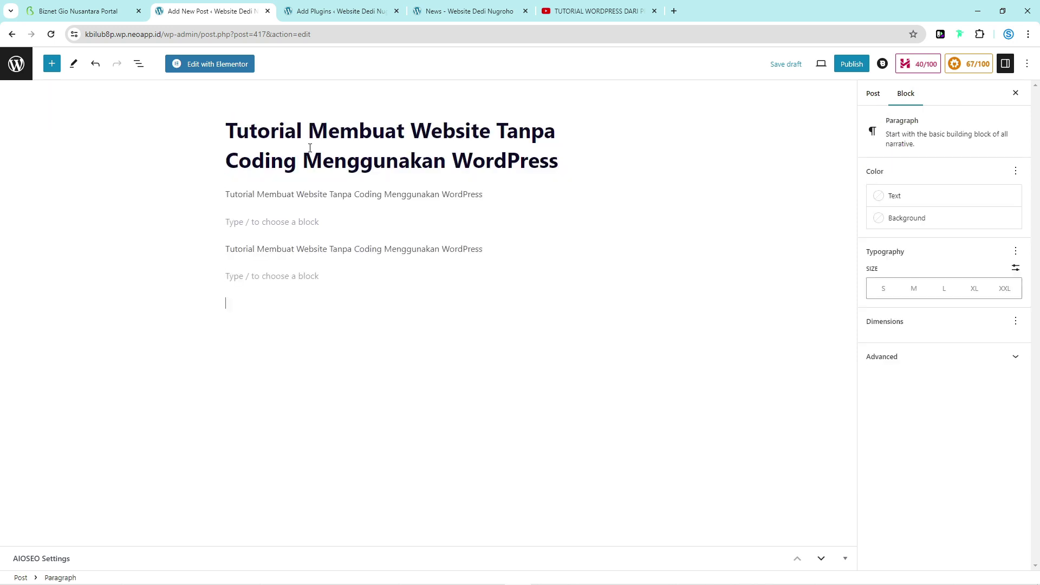
key("ctrl+v")
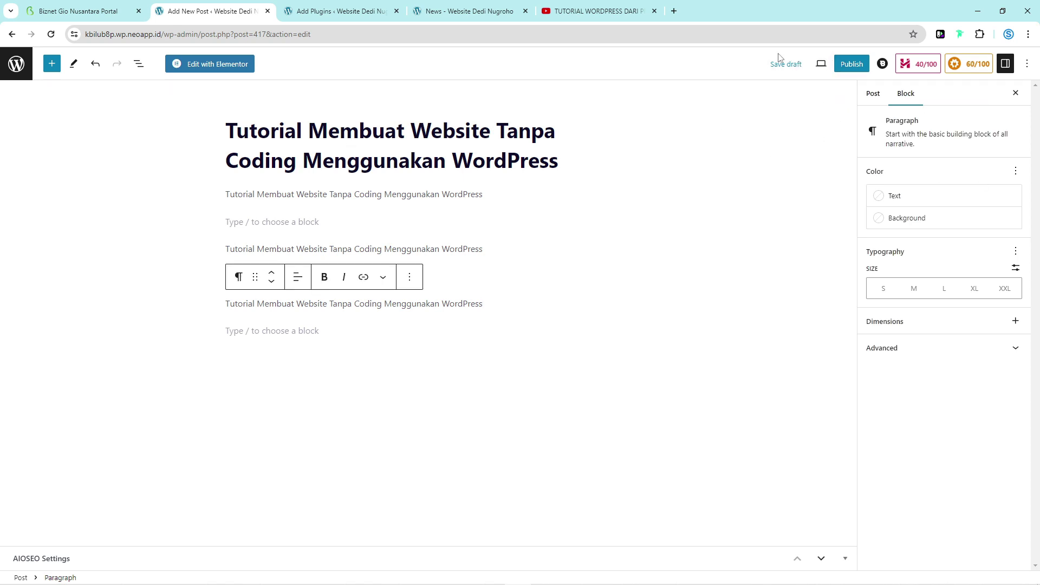
Step: Save the post as a draft and check the reloaded News page
left_click(803, 68)
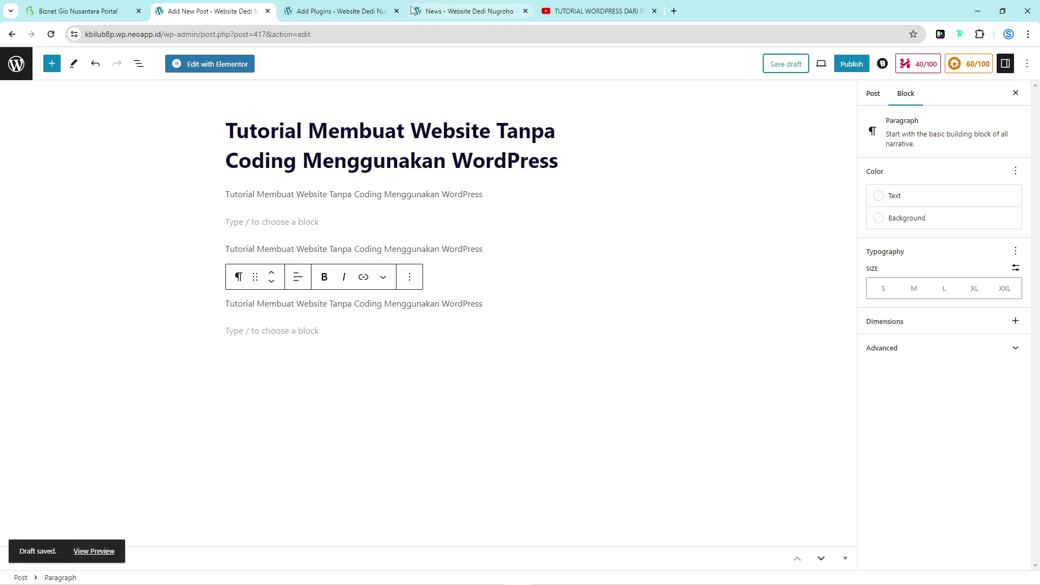
left_click(471, 11)
left_click(49, 35)
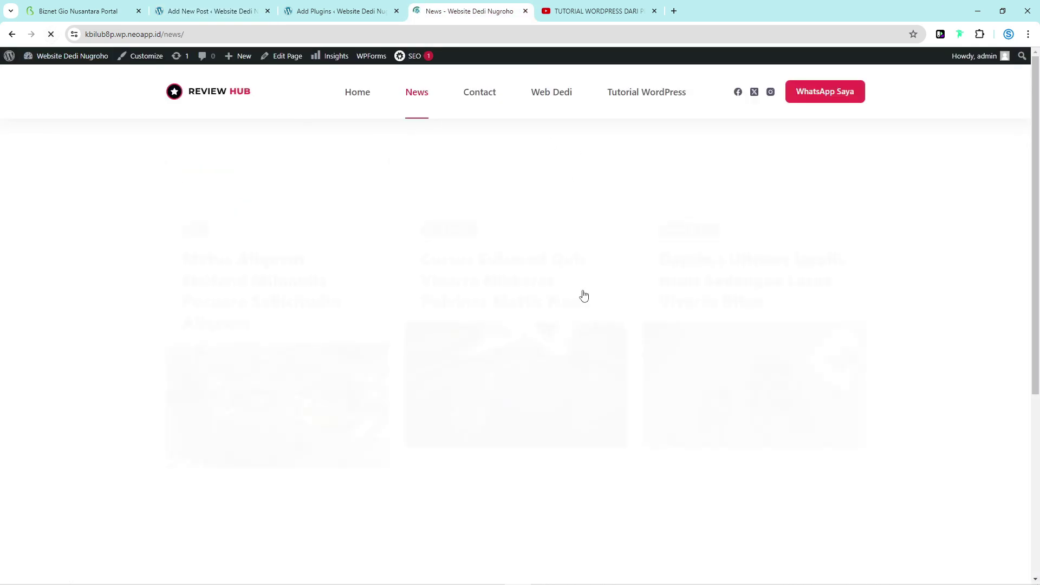
scroll(527, 221, "down", 5)
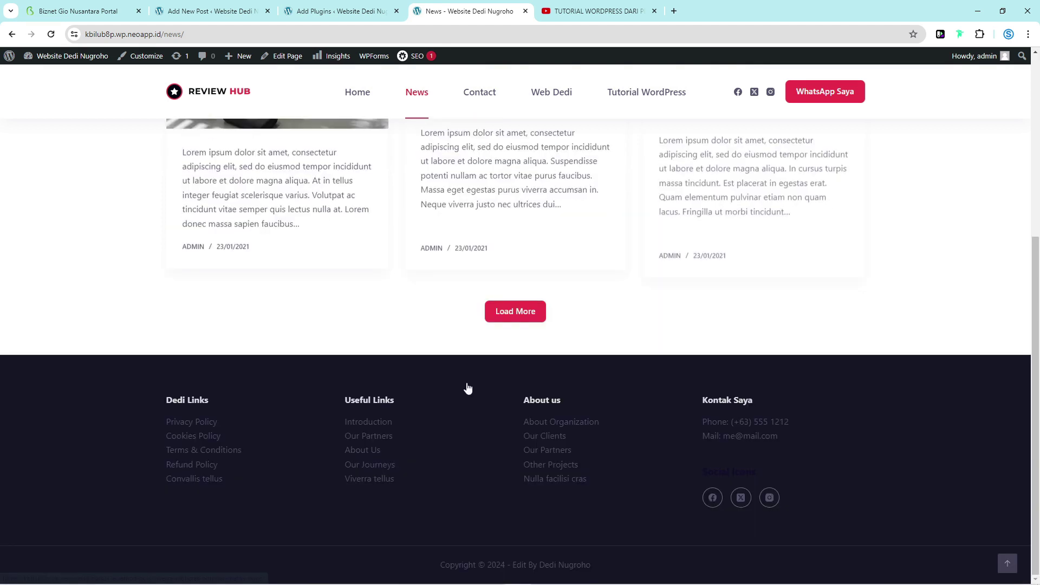
left_click(506, 310)
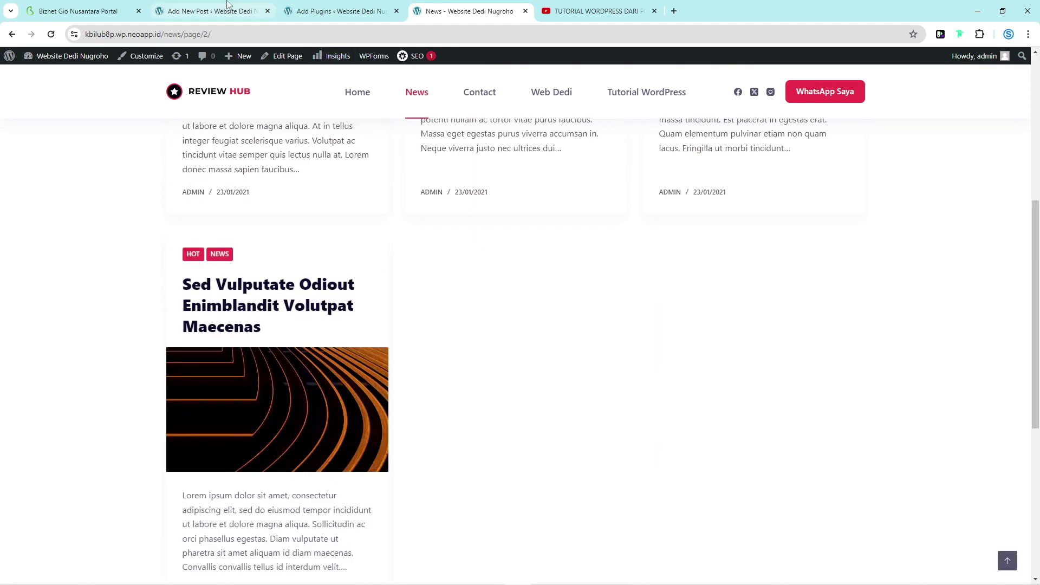
left_click(228, 7)
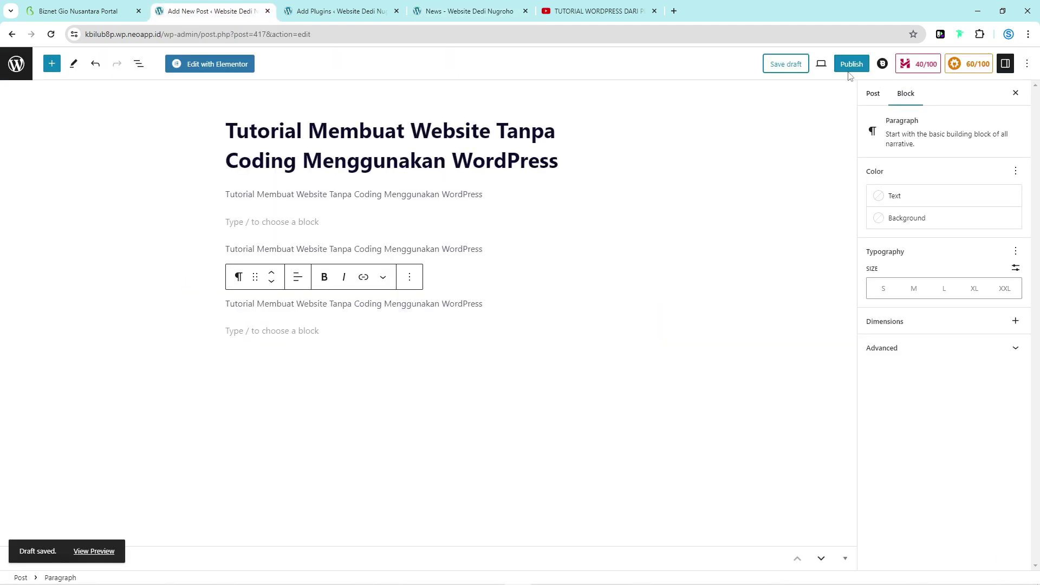
left_click(878, 97)
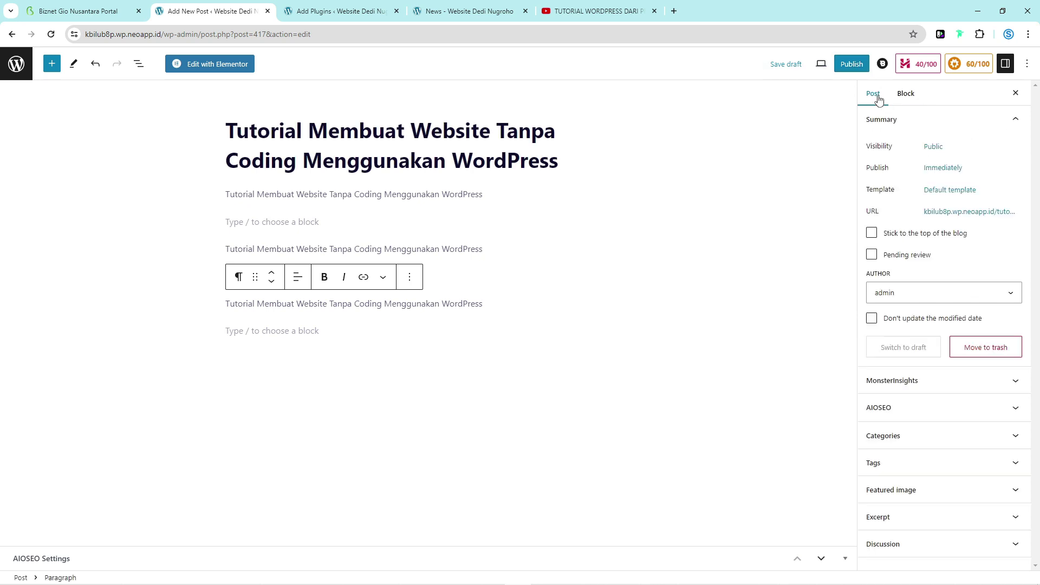
left_click(928, 491)
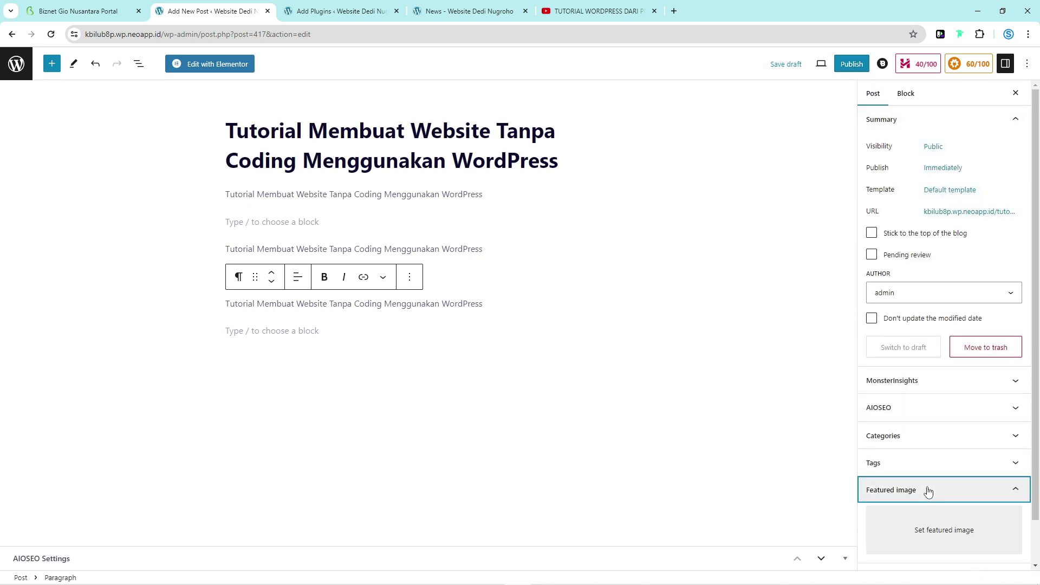
left_click(945, 479)
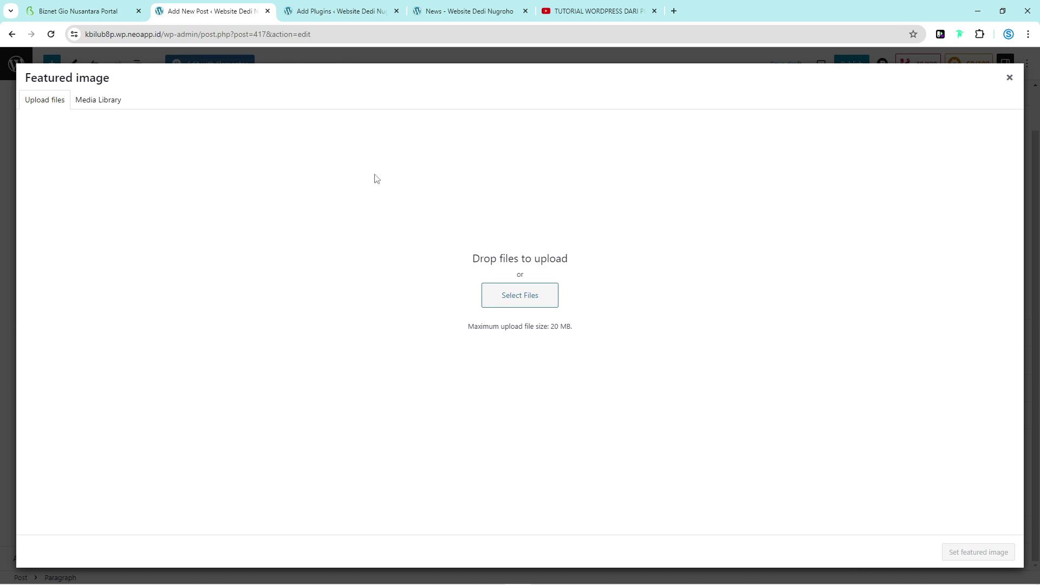
left_click(100, 106)
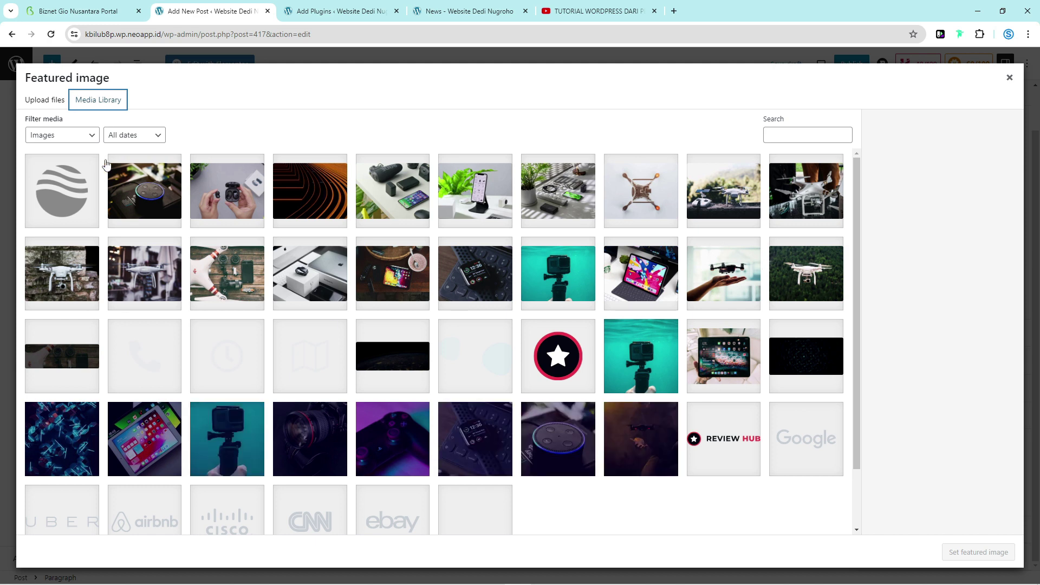
left_click(33, 101)
left_click(98, 101)
left_click(487, 208)
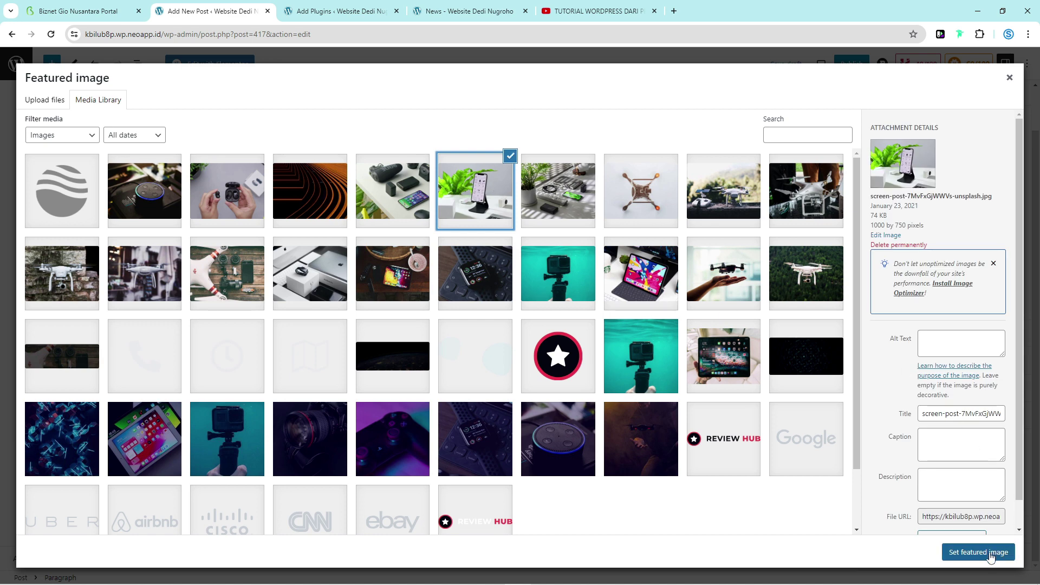
left_click(978, 553)
scroll(937, 431, "down", 3)
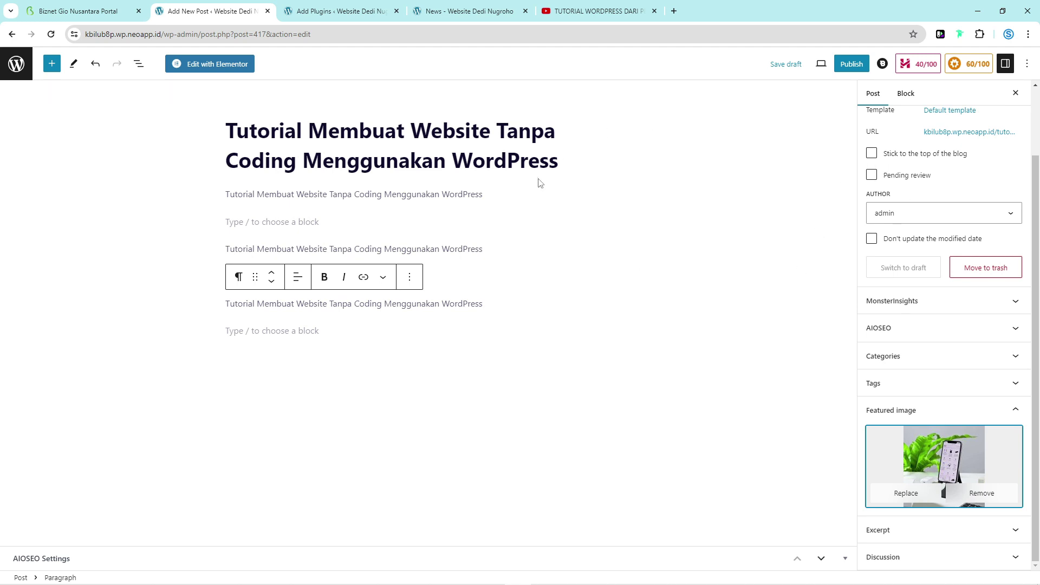
left_click(851, 63)
left_click(990, 64)
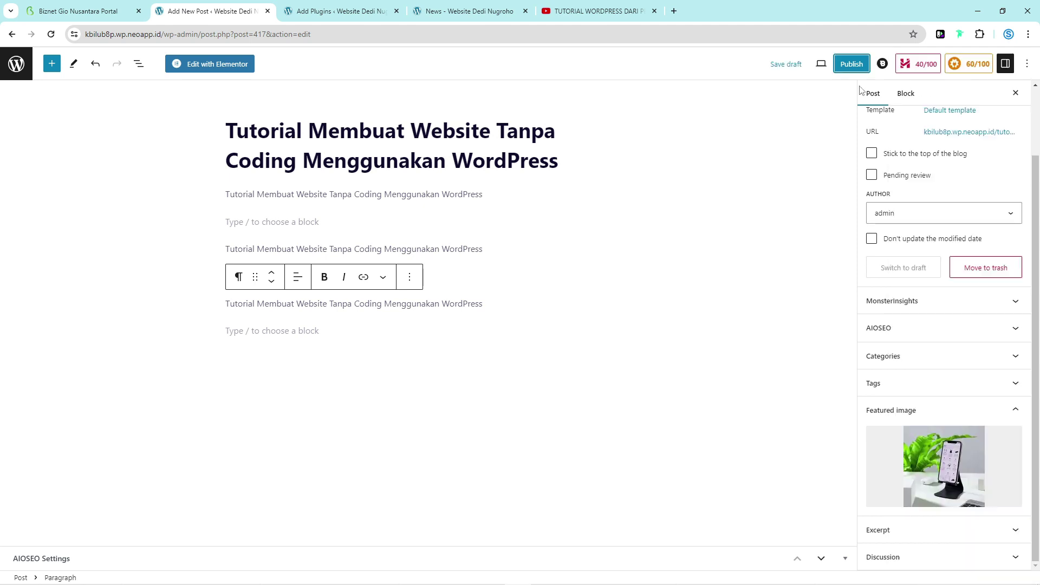
scroll(937, 205, "up", 3)
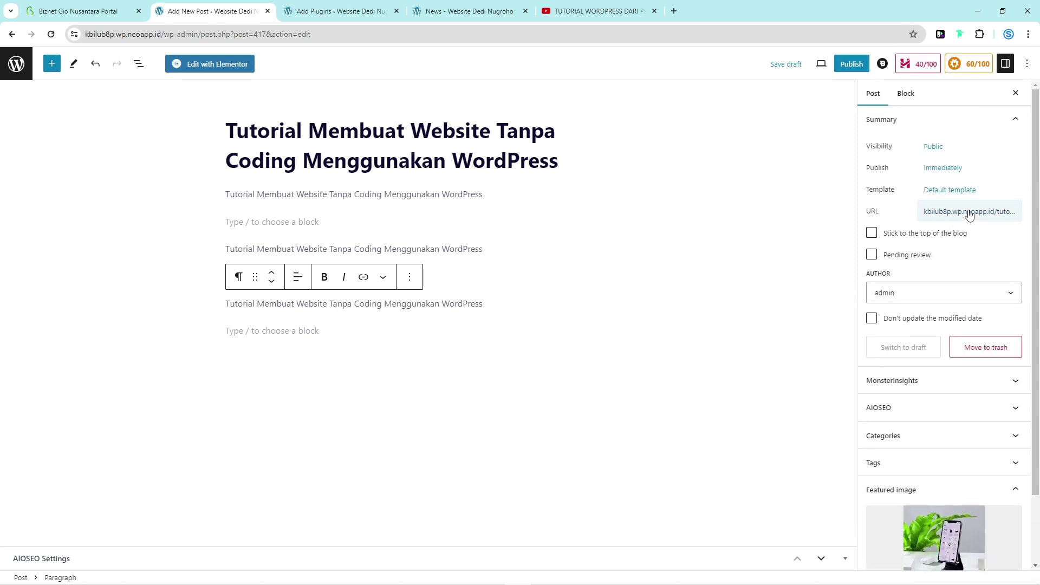
Step: Delete 'menggunakan-wordpress' from the permalink so the slug ends tanpa-coding
left_click(952, 214)
left_click(916, 287)
key("ctrl+a")
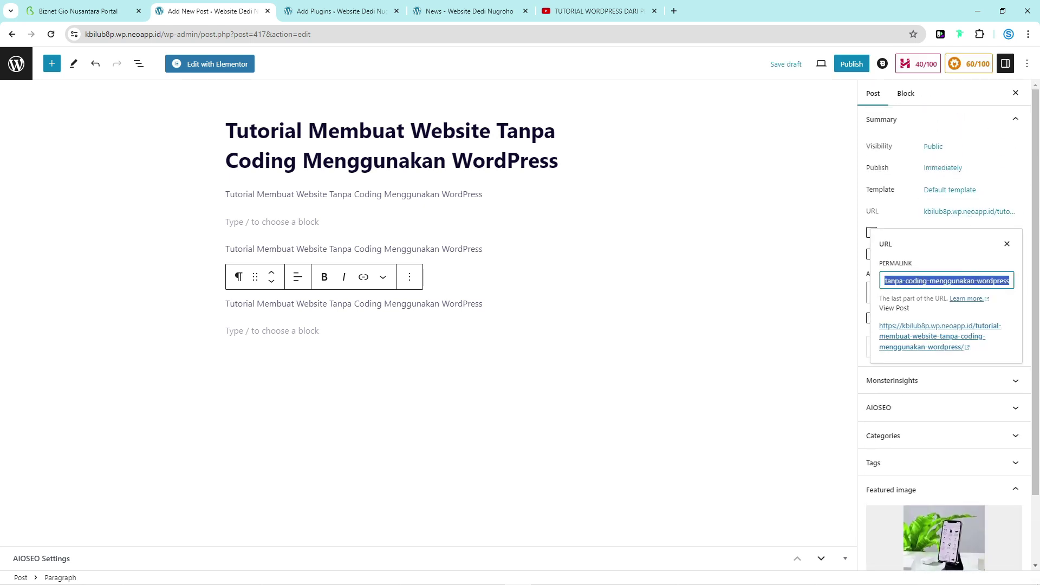
left_click(964, 283)
key("shift+End")
key("BackSpace")
key("BackSpace")
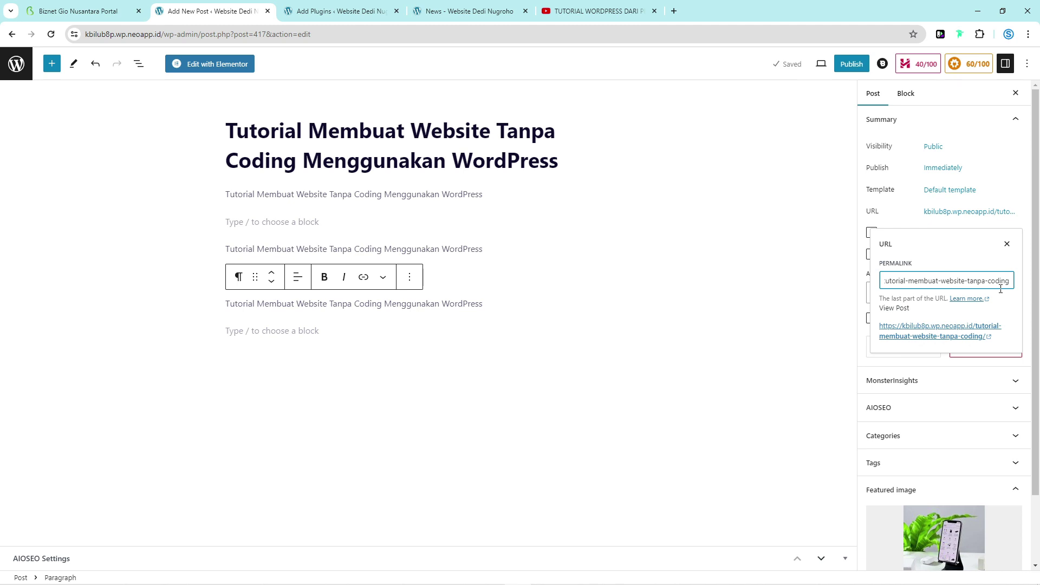
left_click(1008, 244)
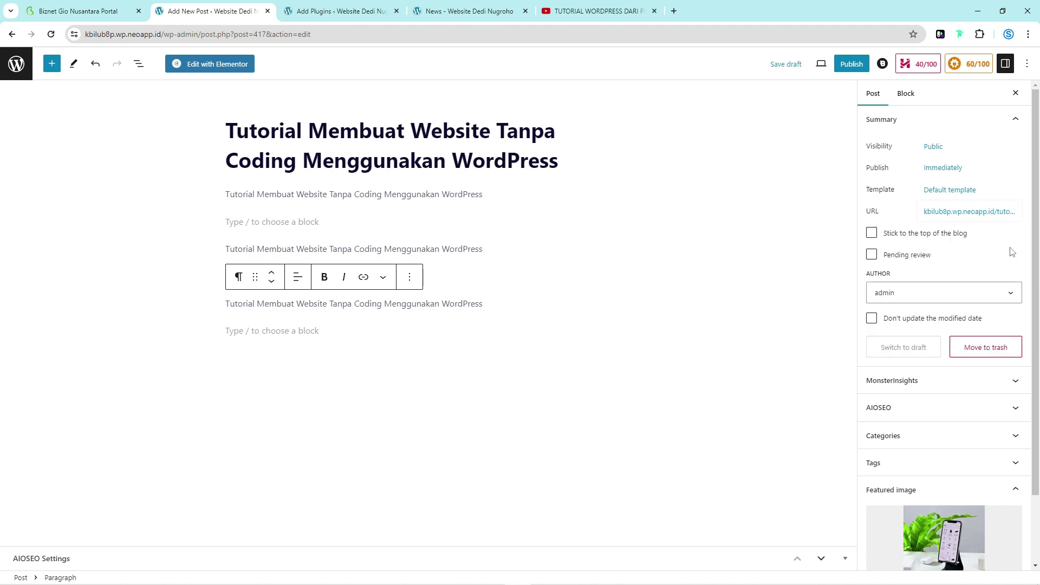
Step: Publish the post through the pre-publish confirmation
left_click(852, 64)
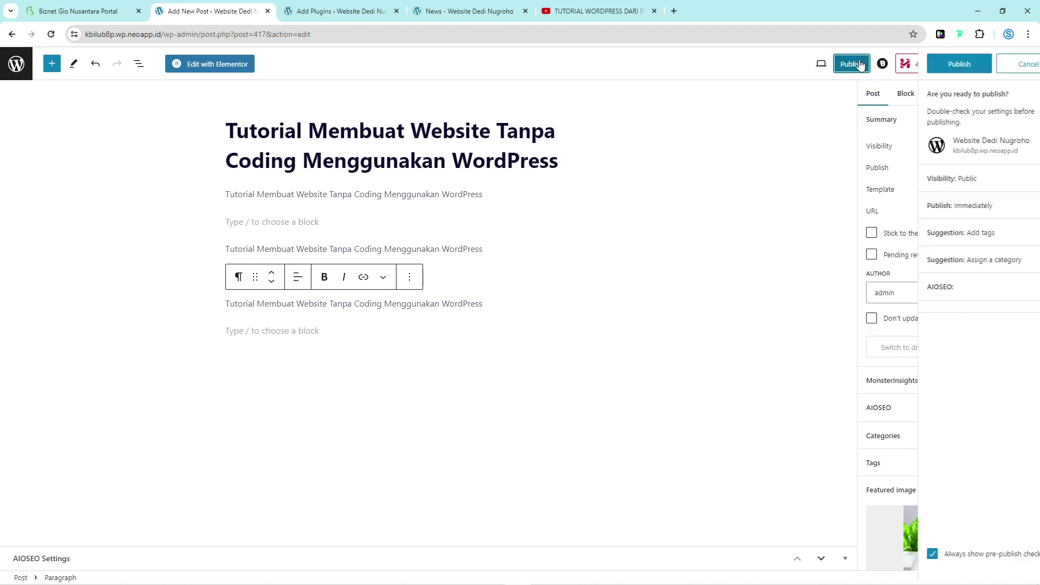
left_click(930, 69)
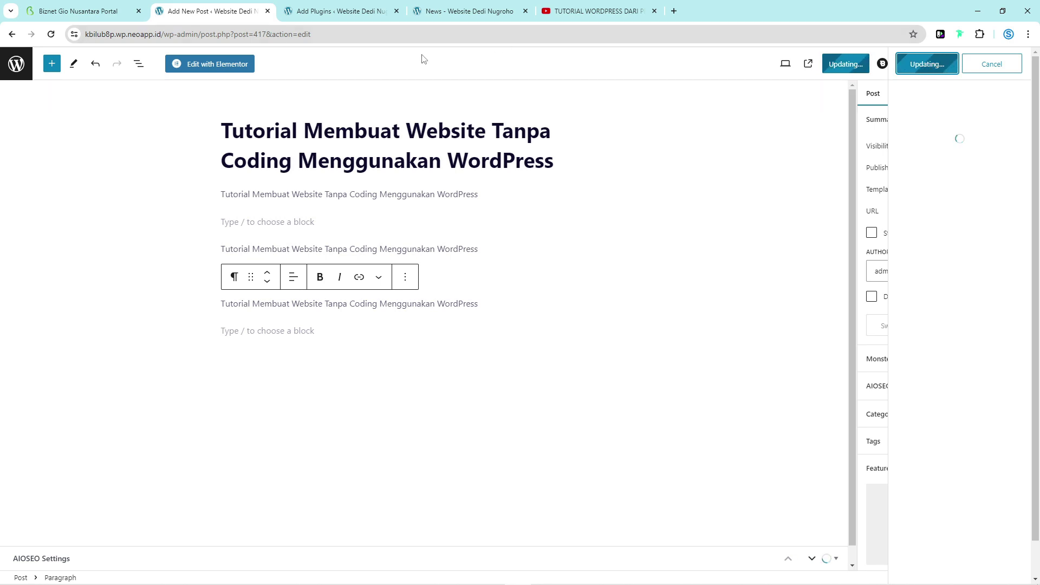
left_click(390, 10)
Step: Reload the News page and load more posts to find the new tutorial
left_click(454, 4)
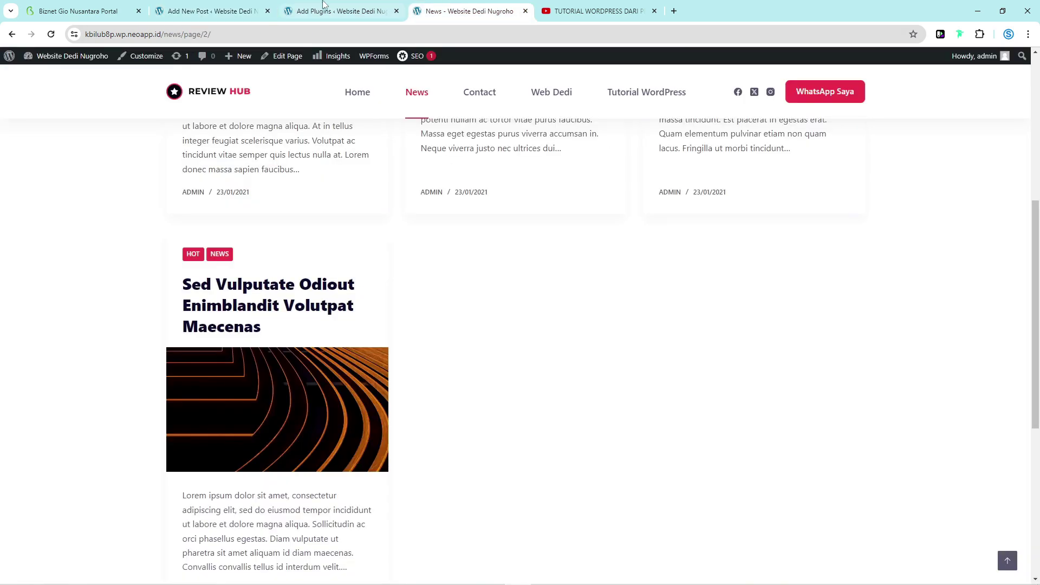
left_click(51, 34)
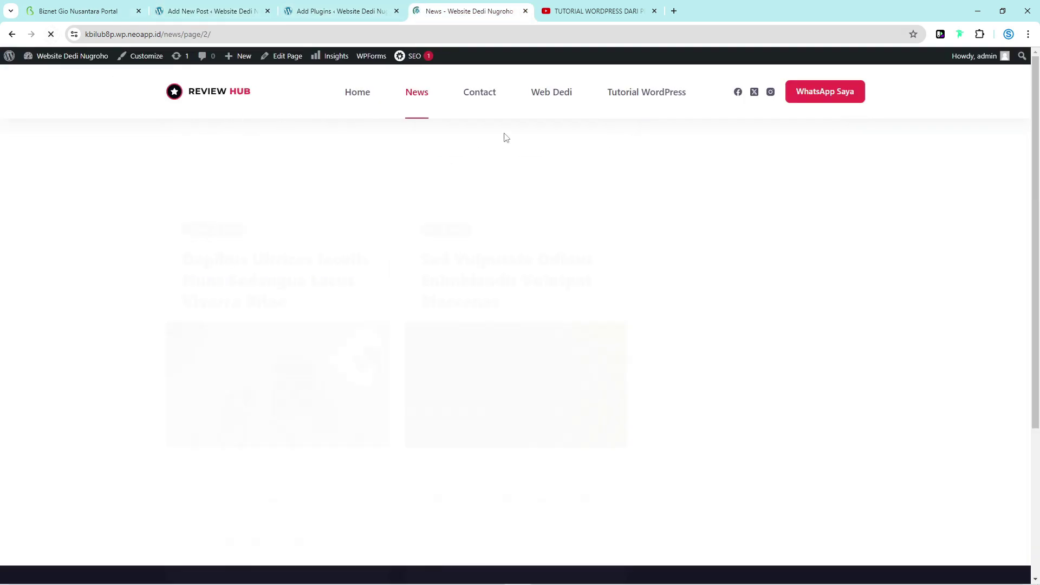
scroll(536, 163, "down", 4)
scroll(599, 297, "up", 4)
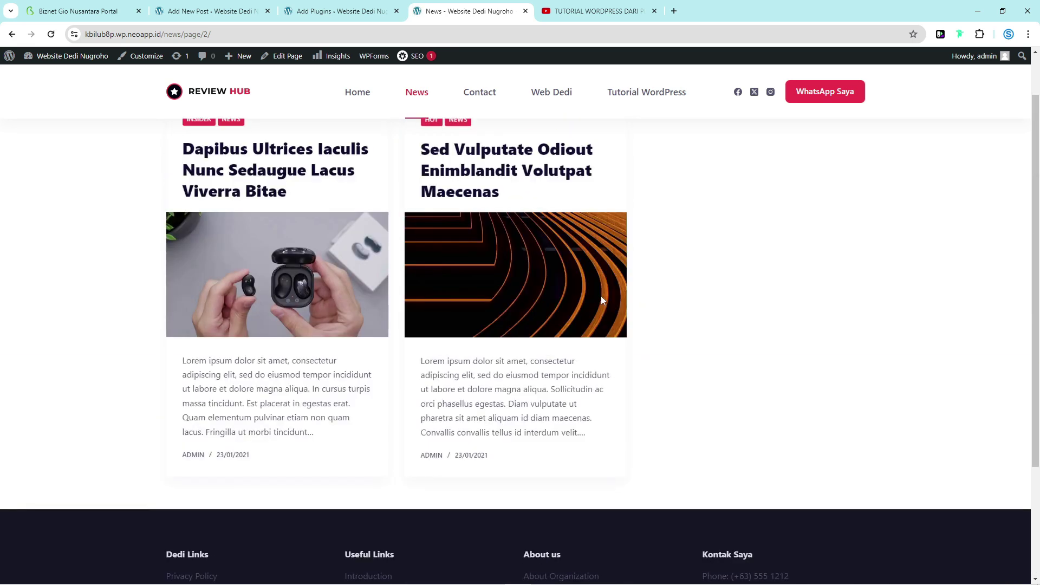
scroll(428, 363, "down", 4)
scroll(450, 342, "up", 4)
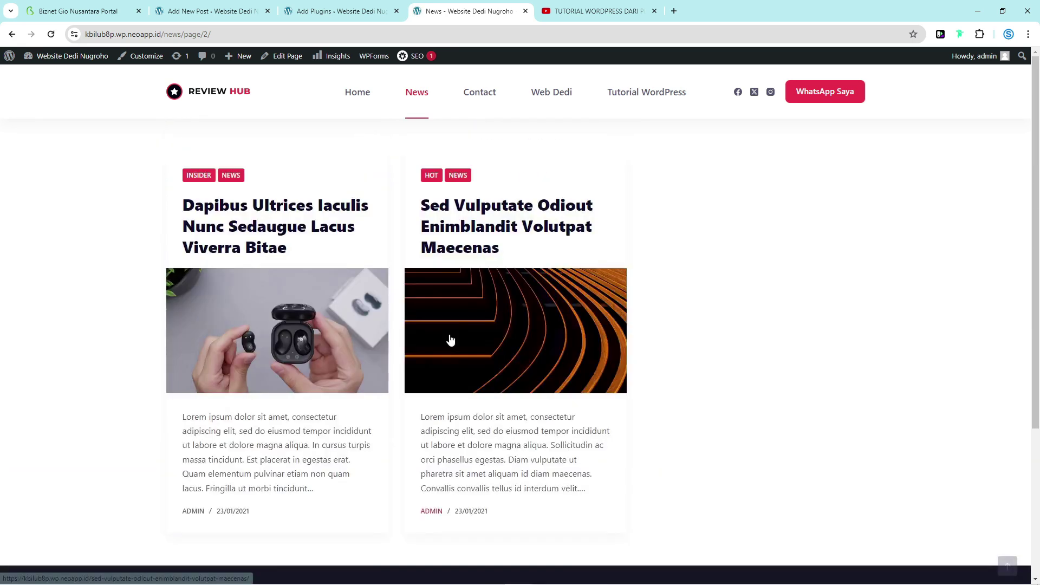
left_click(417, 94)
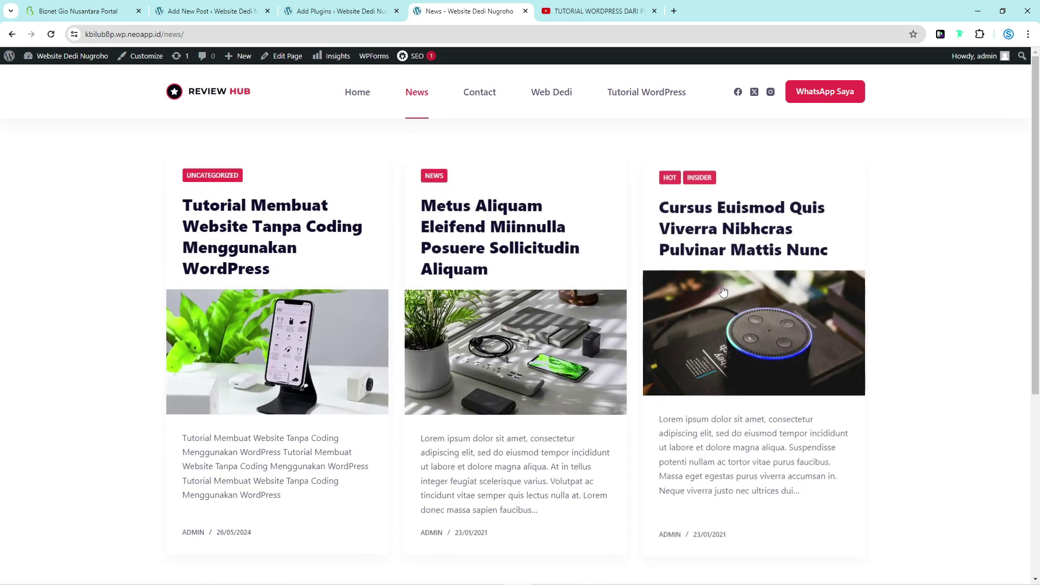
scroll(367, 334, "down", 4)
left_click(539, 386)
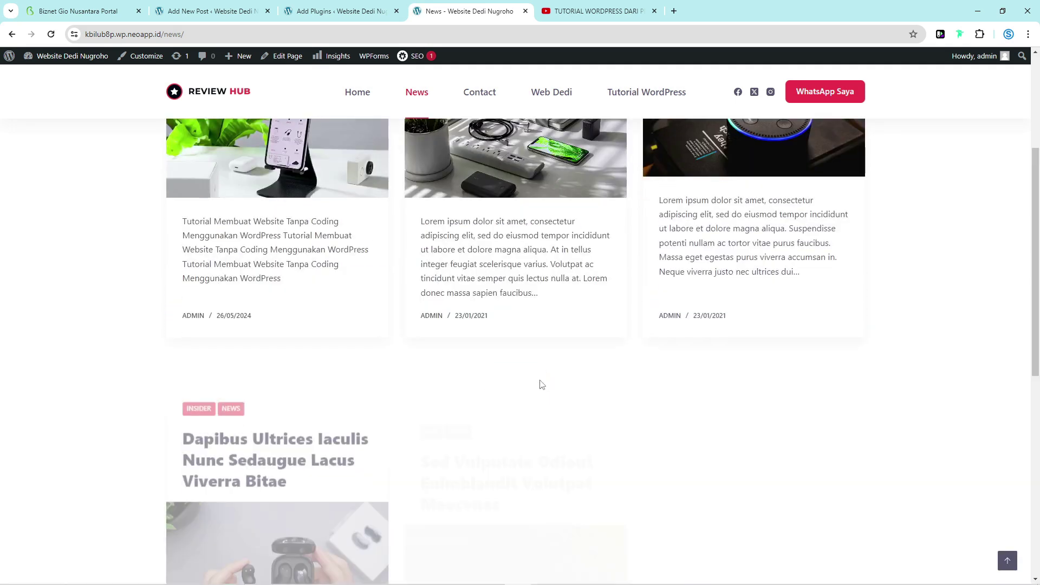
scroll(544, 383, "down", 3)
scroll(538, 379, "up", 7)
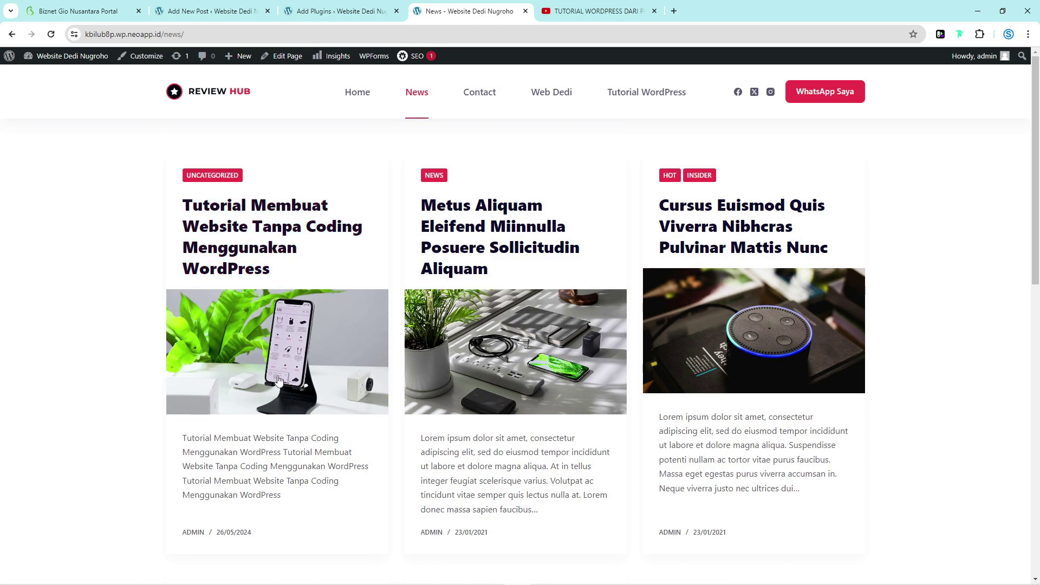
Step: Open the tutorial post and verify its /tutorial-membuat-website-tanpa-coding/ address
left_click(242, 241)
left_click_drag(304, 34, 171, 34)
key("End")
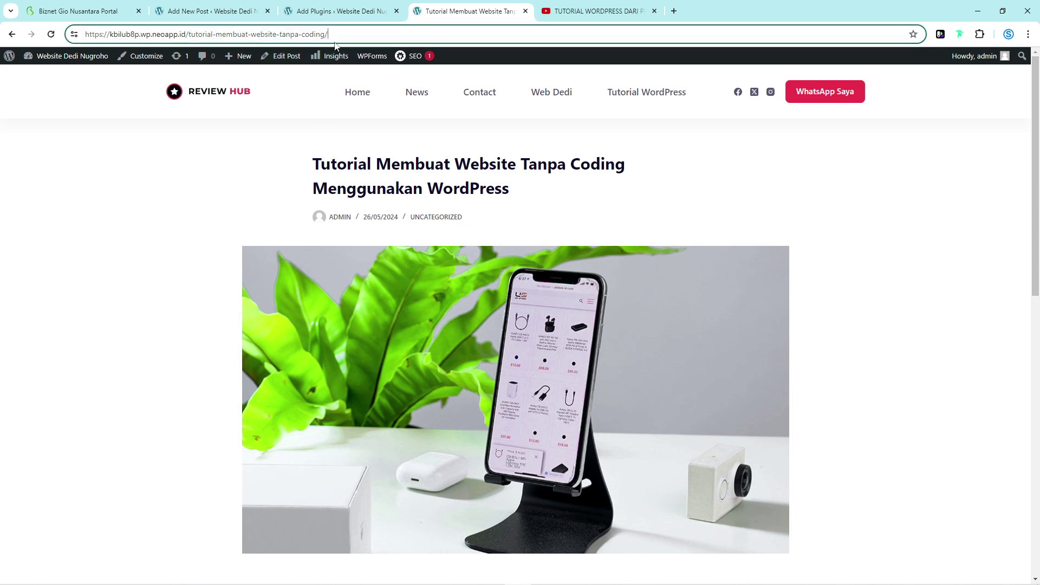
left_click_drag(352, 29, 187, 34)
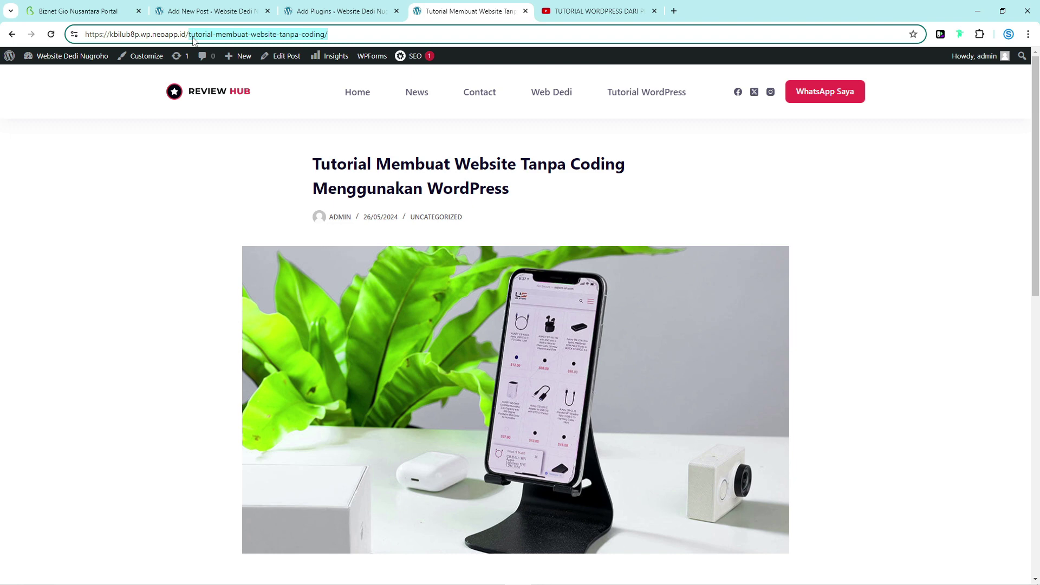
left_click(536, 229)
scroll(537, 228, "down", 6)
scroll(490, 242, "up", 6)
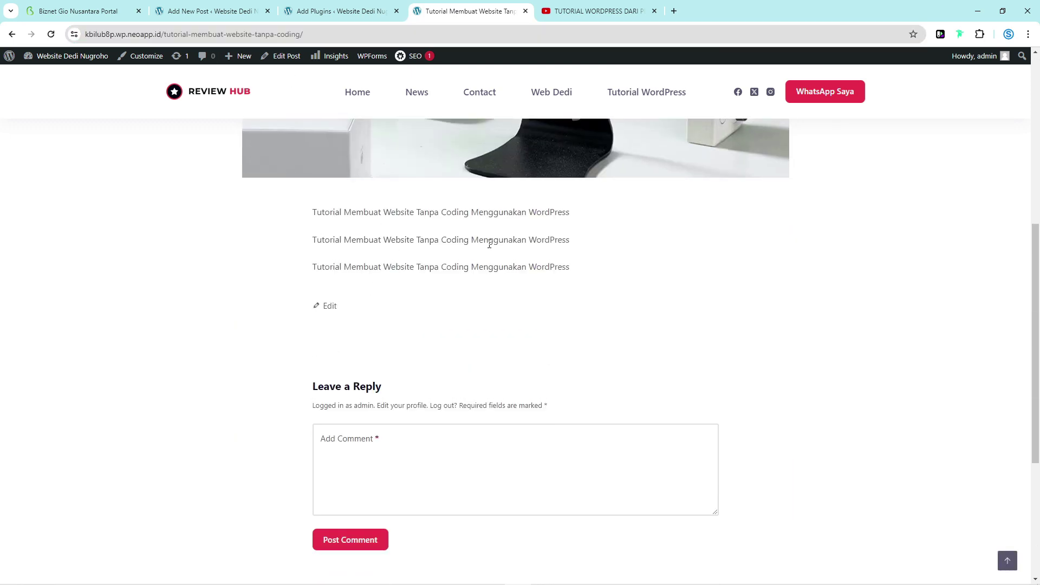
scroll(569, 323, "up", 1)
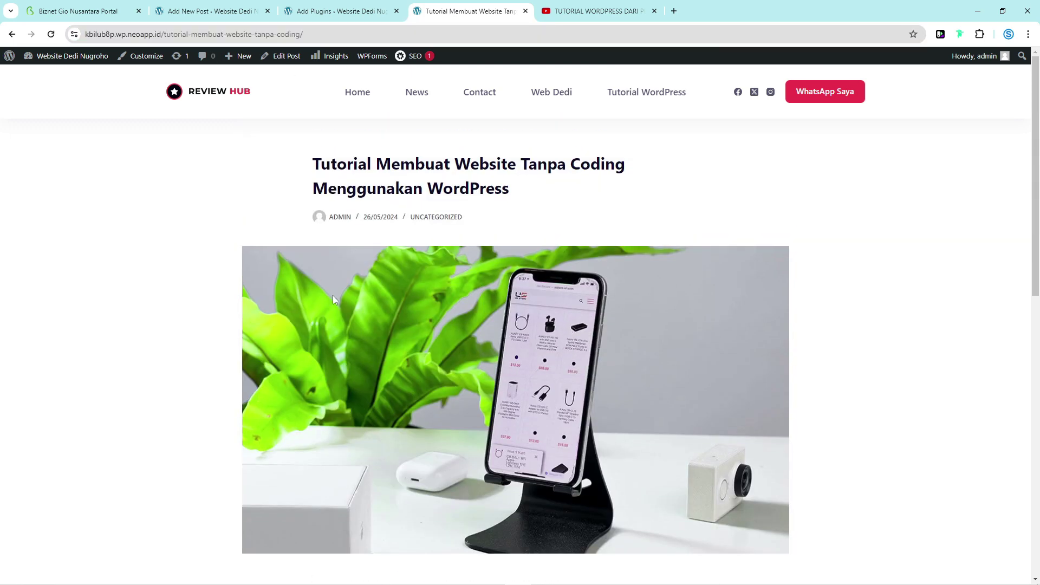
left_click(335, 11)
left_click(465, 11)
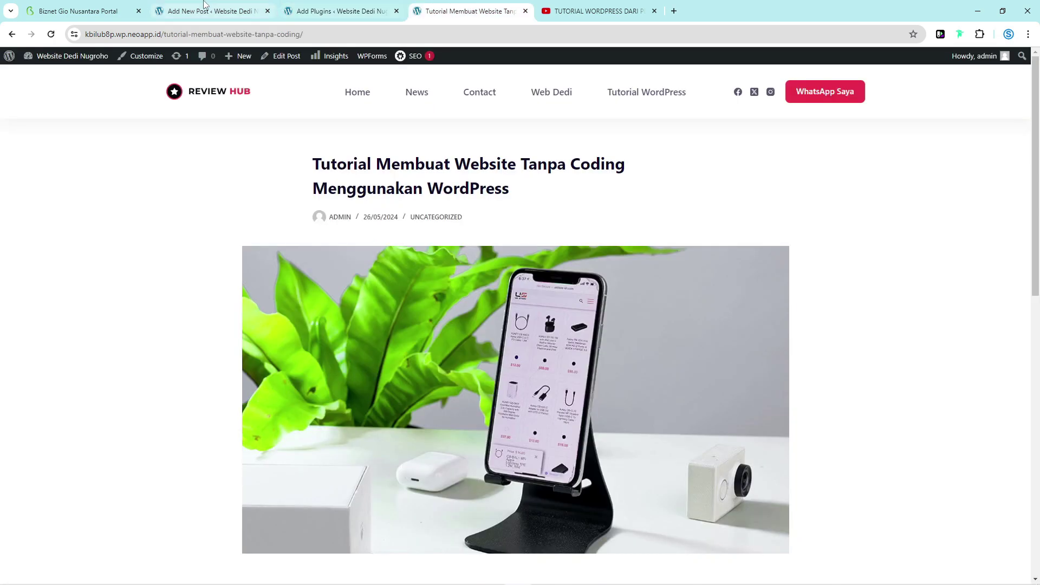
left_click(191, 7)
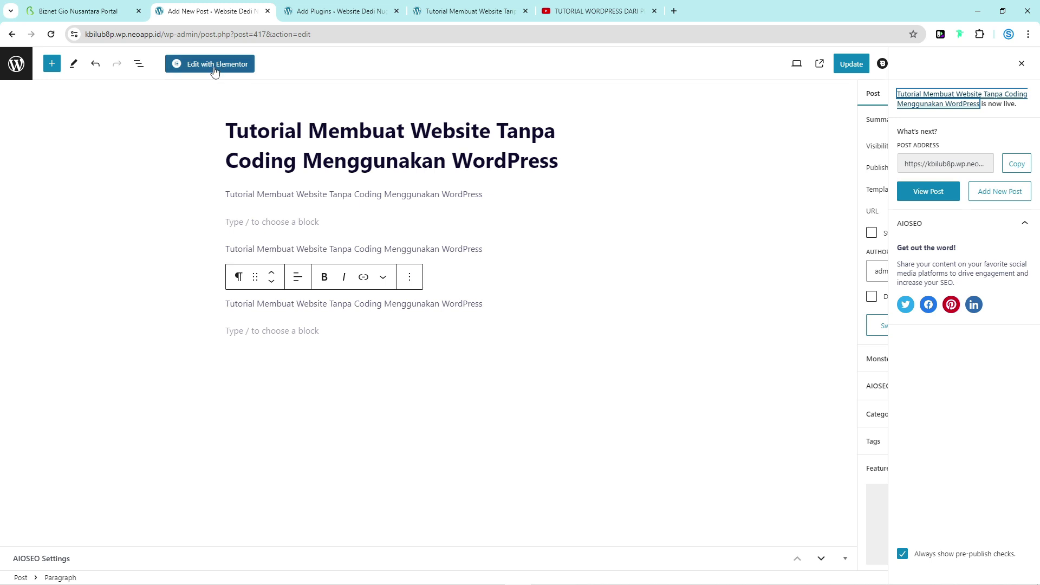
Step: Quick Edit the tutorial post to swap Uncategorized for News, then show the Pages list
left_click(12, 35)
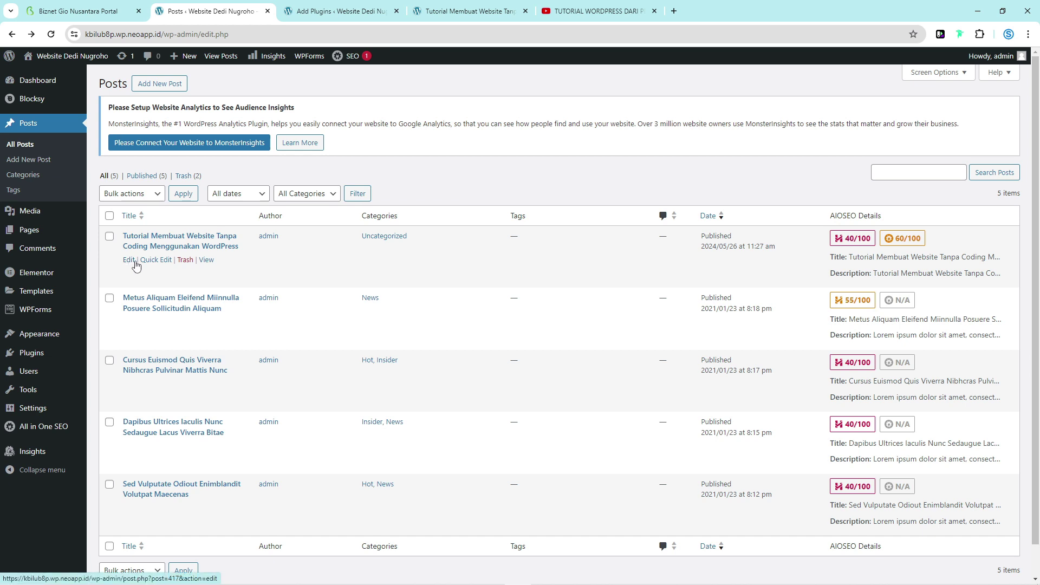
left_click(146, 261)
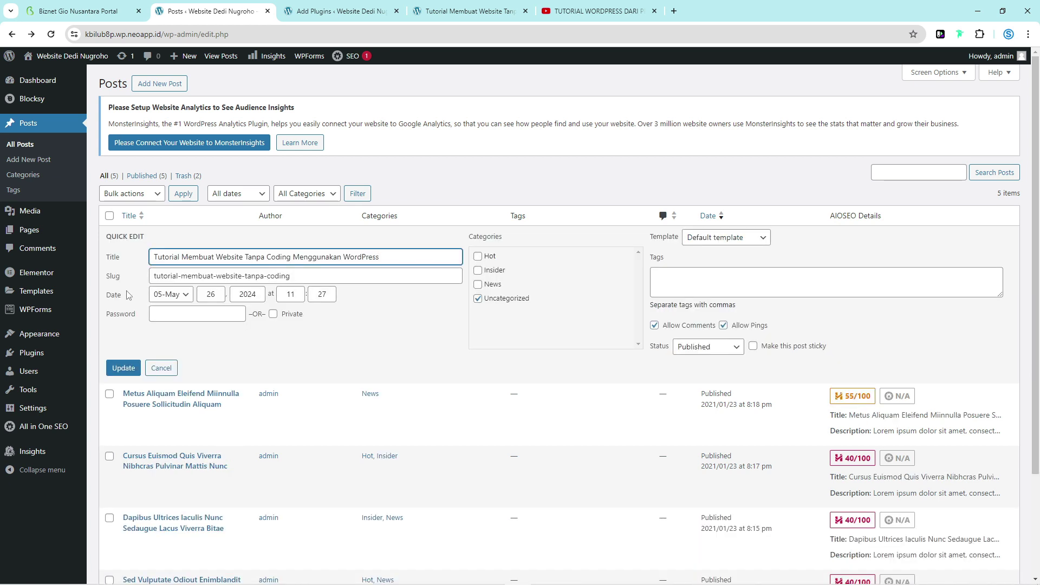
left_click(134, 367)
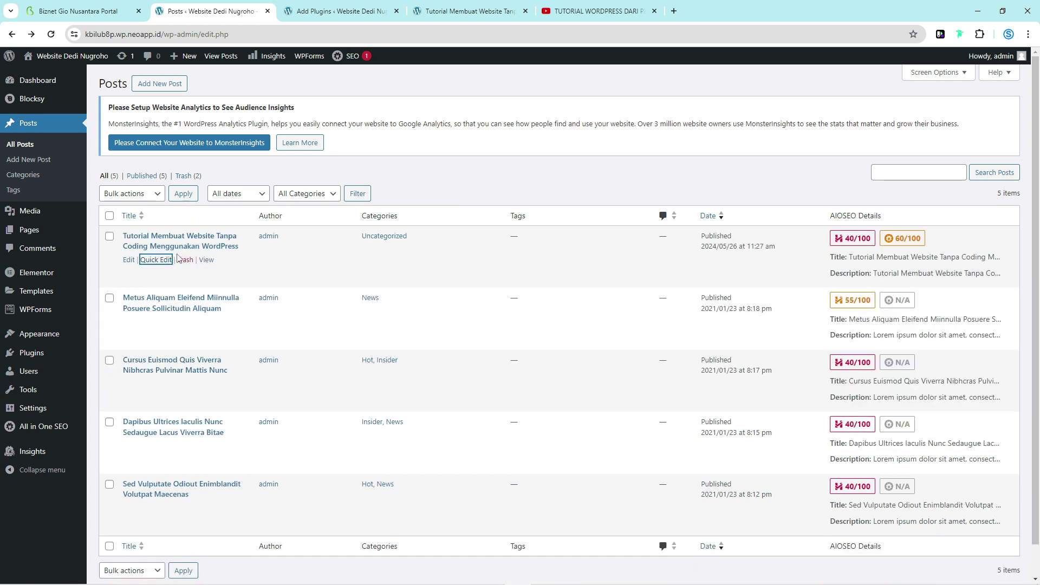
left_click(155, 261)
left_click(477, 298)
left_click(477, 285)
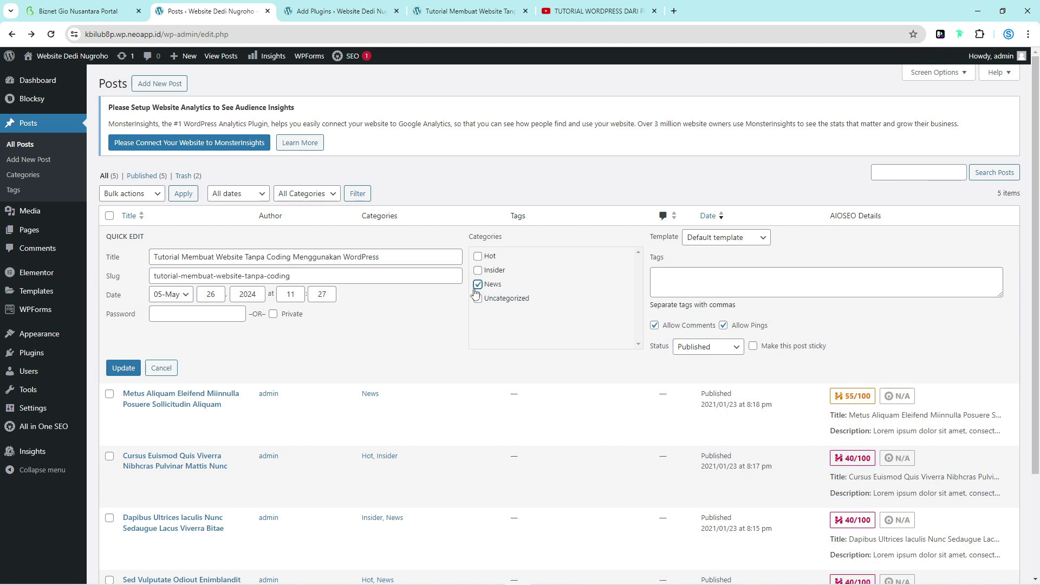
left_click(125, 370)
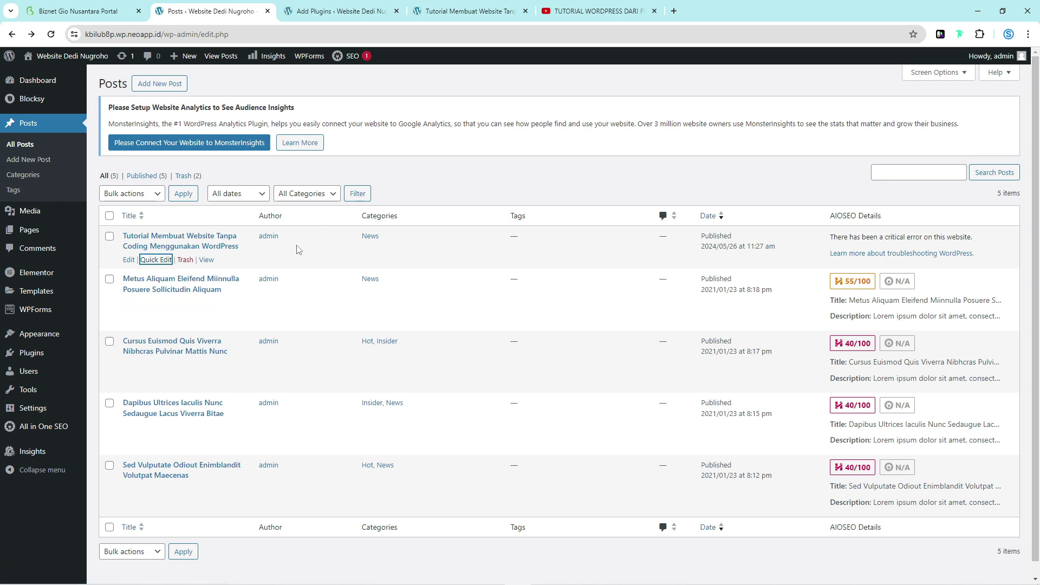
left_click(33, 230)
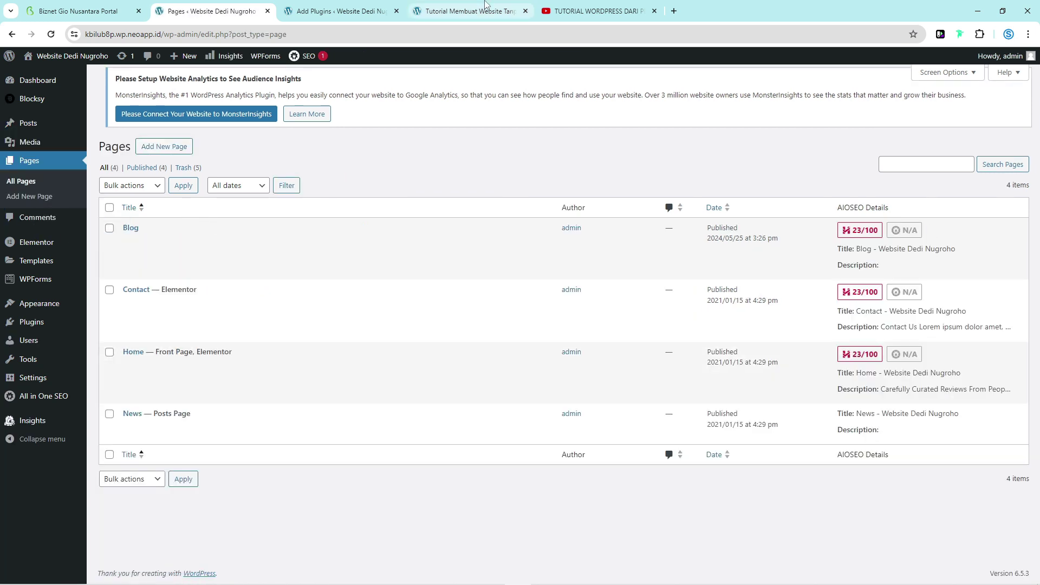
Step: Open the site's Home page from the tutorial post tab and scroll down through it
left_click(472, 11)
left_click(364, 99)
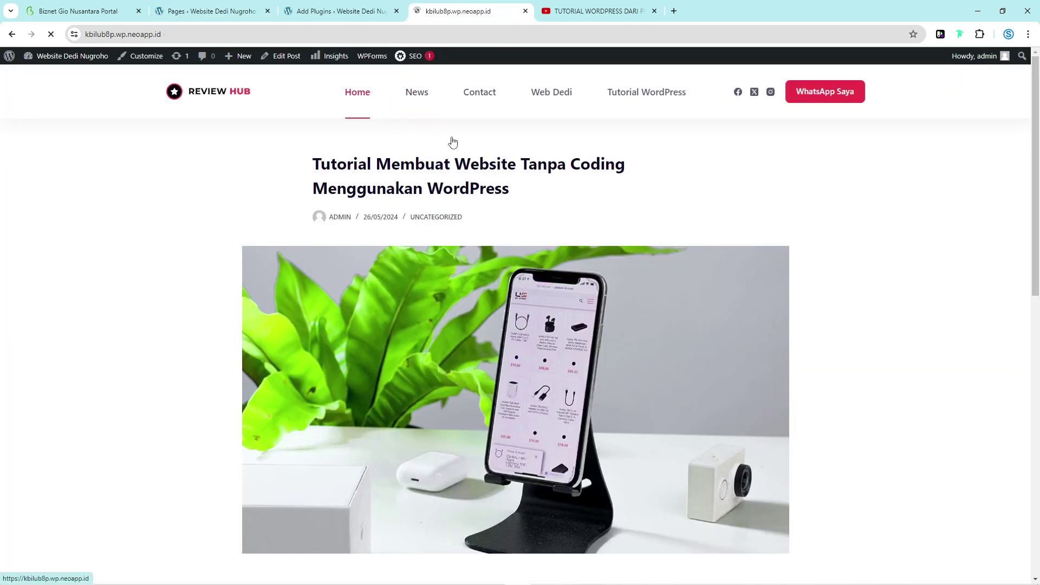
scroll(596, 271, "down", 5)
scroll(565, 310, "down", 10)
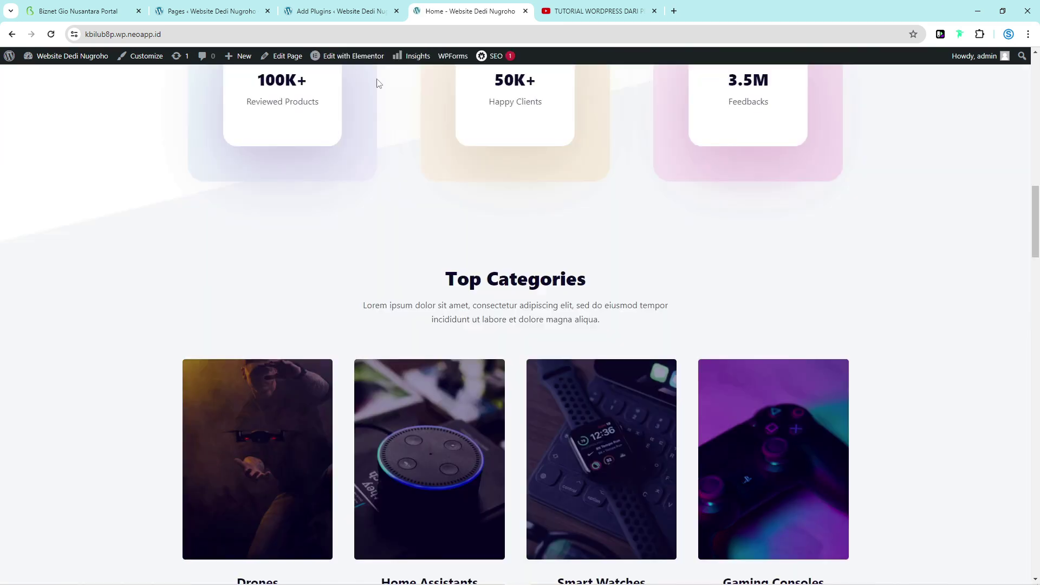
Step: Open Home's 'Edit with Elementor' link in a new tab, then go to the YouTube playlist
left_click(208, 10)
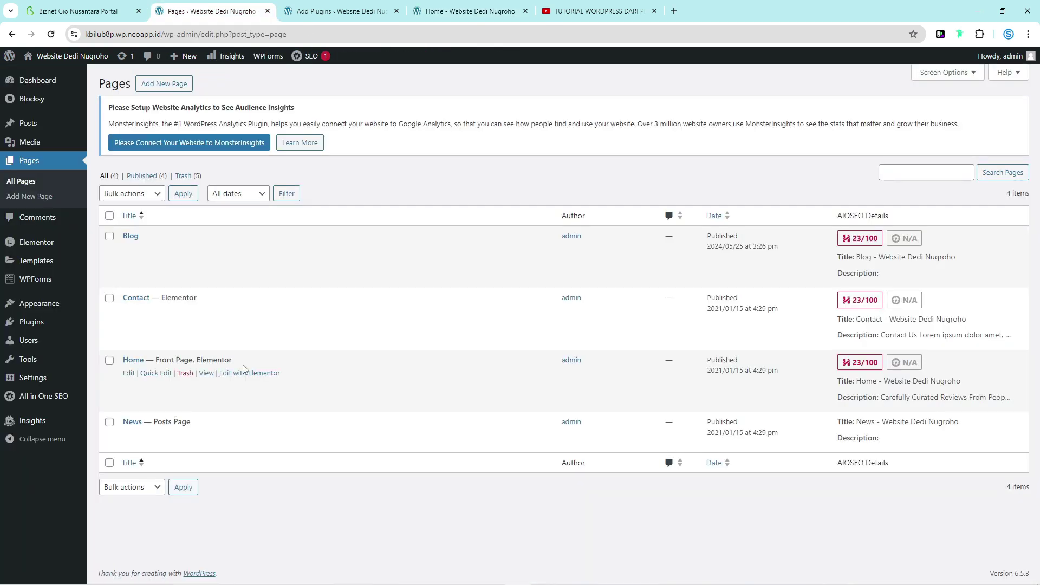
right_click(244, 374)
left_click(257, 383)
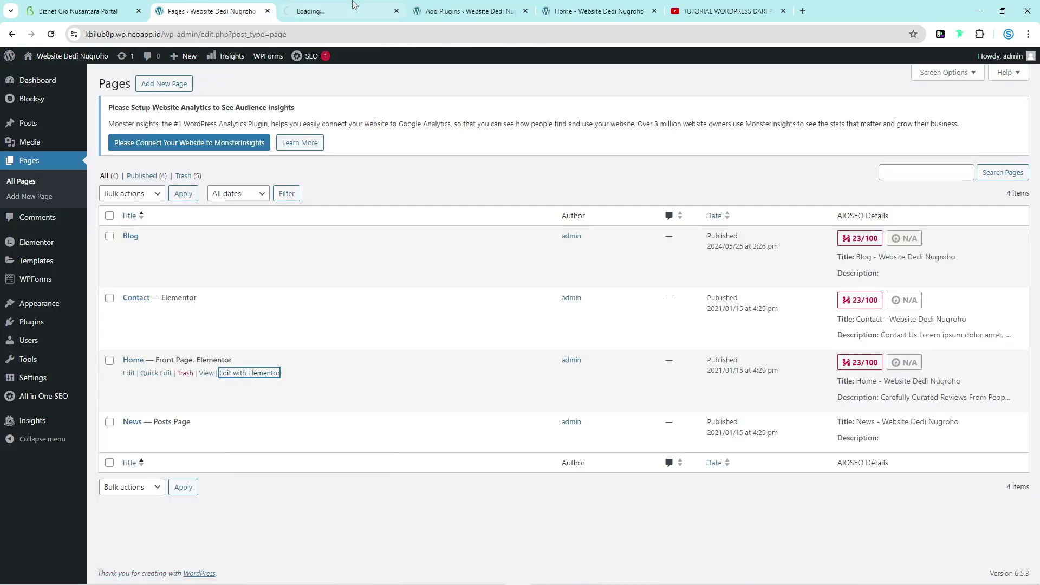
left_click(342, 10)
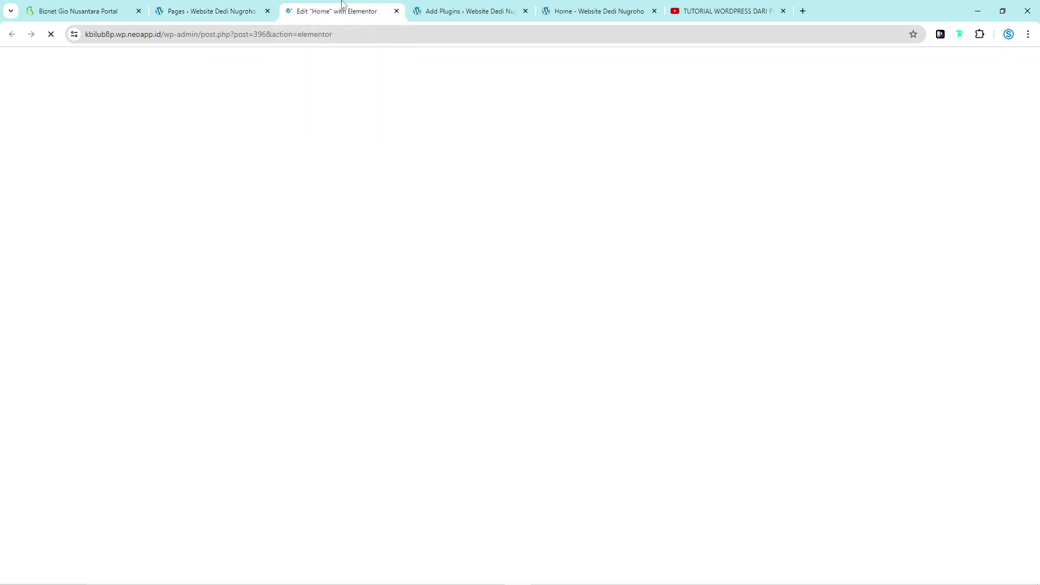
left_click(683, 11)
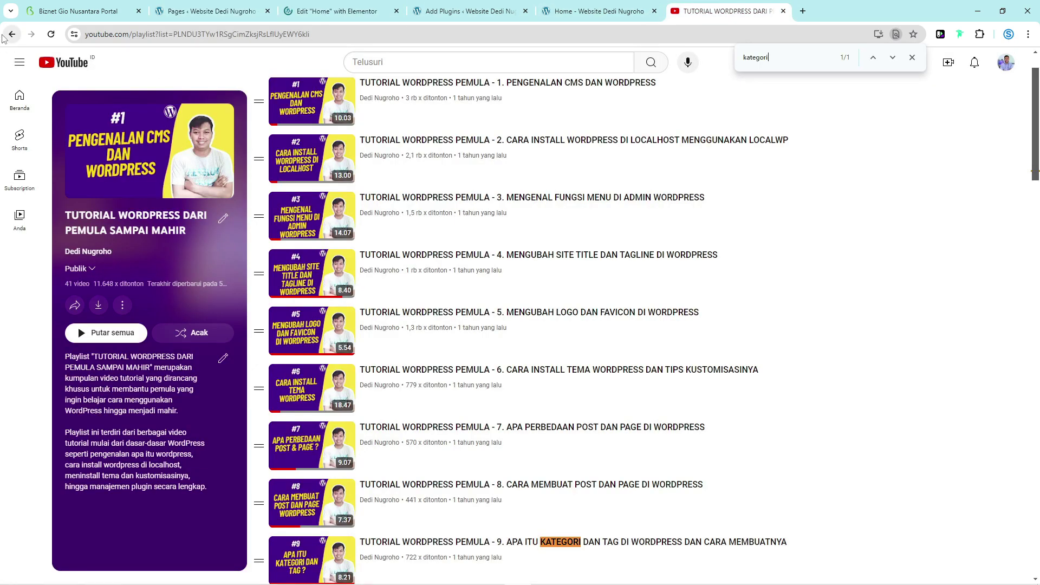
Step: Return to the channel's playlists and open the full TUTORIAL ELEMENTOR playlist
left_click(12, 34)
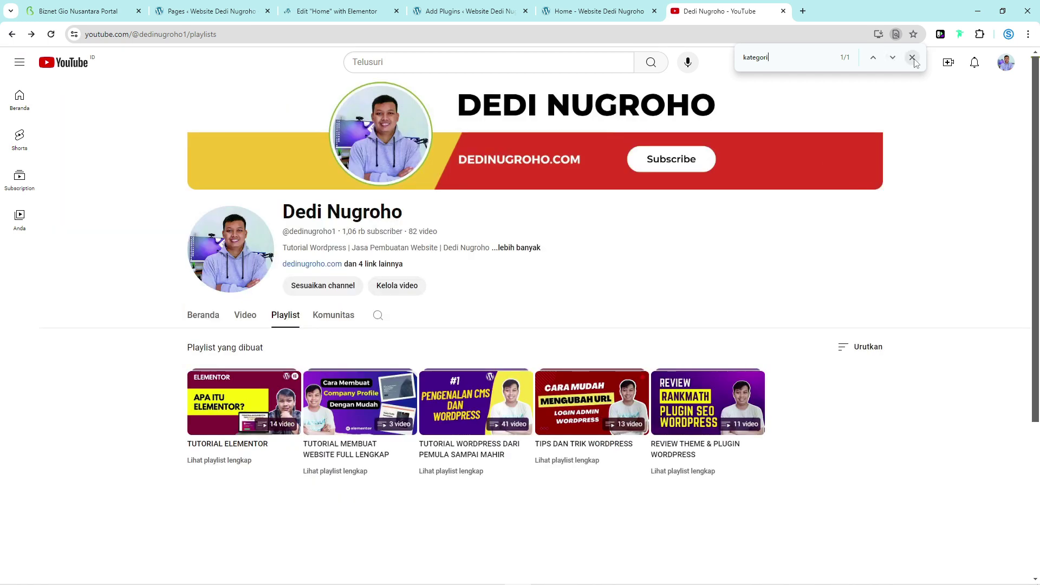
left_click(913, 58)
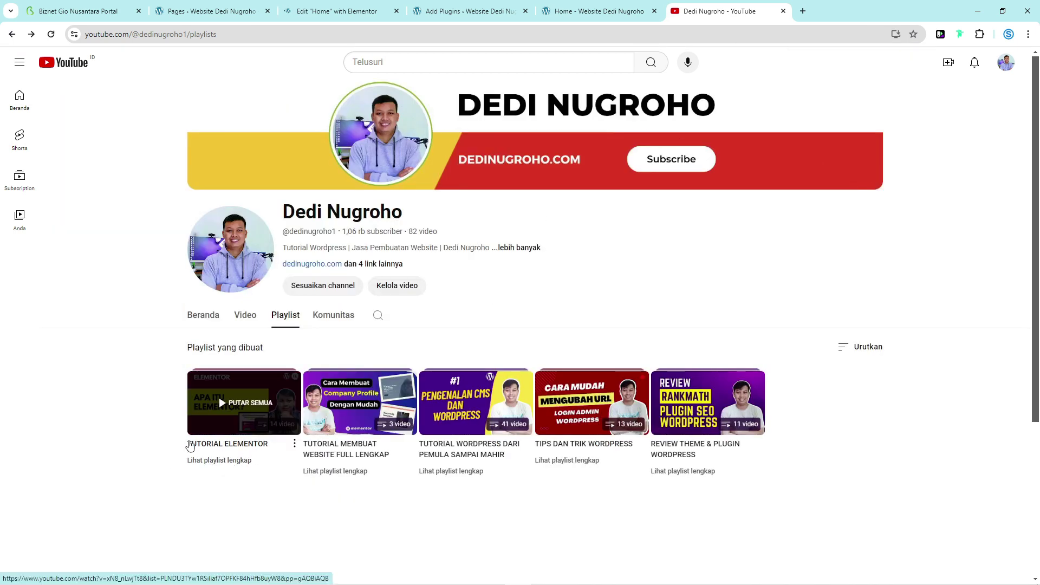
left_click(238, 465)
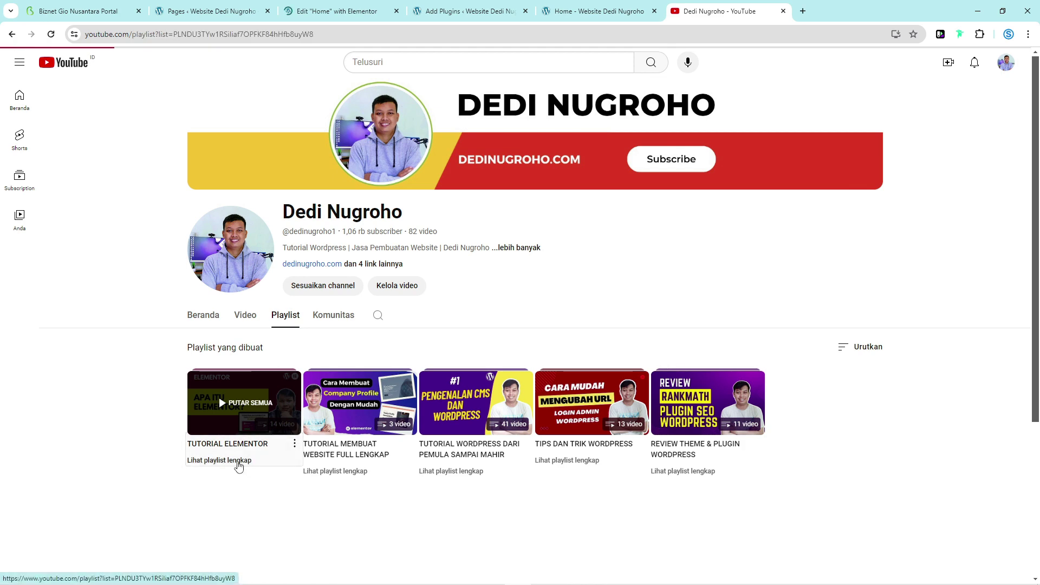
Step: Scroll through the playlist's 14 videos, then return to the Elementor editor
scroll(422, 265, "down", 7)
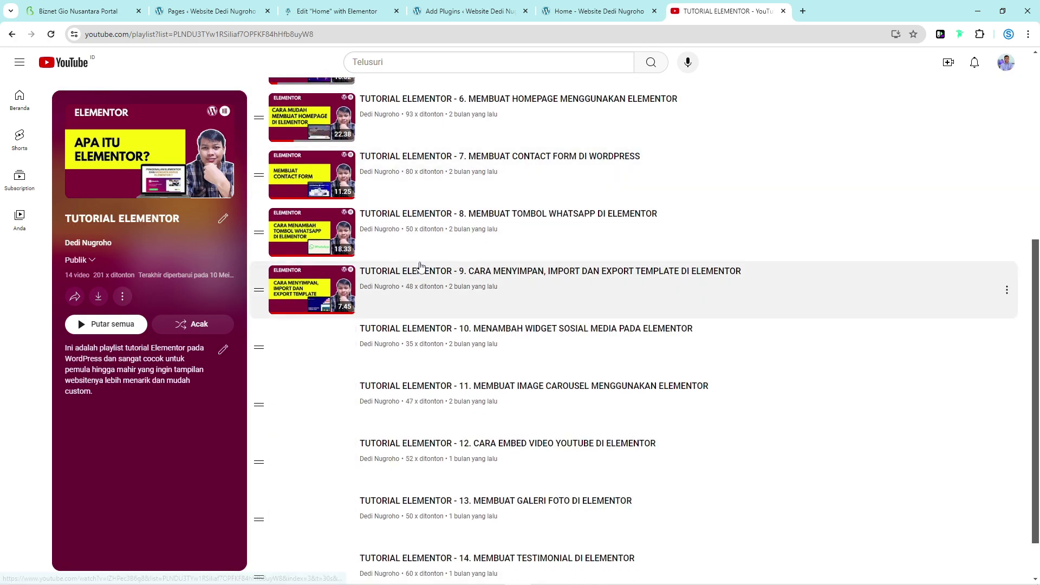
scroll(490, 459, "up", 7)
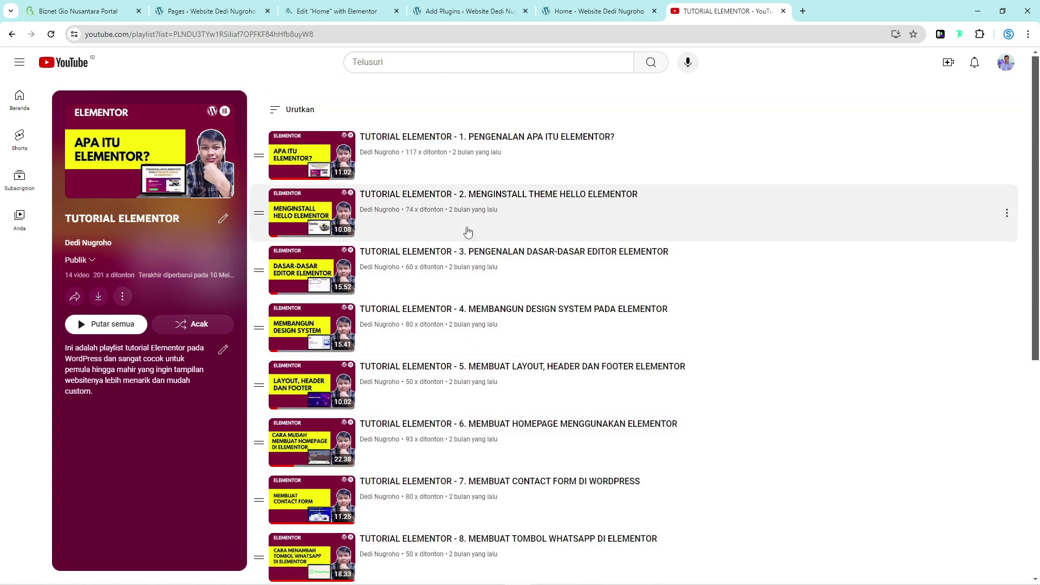
scroll(561, 206, "down", 1)
scroll(575, 138, "up", 1)
scroll(474, 209, "down", 2)
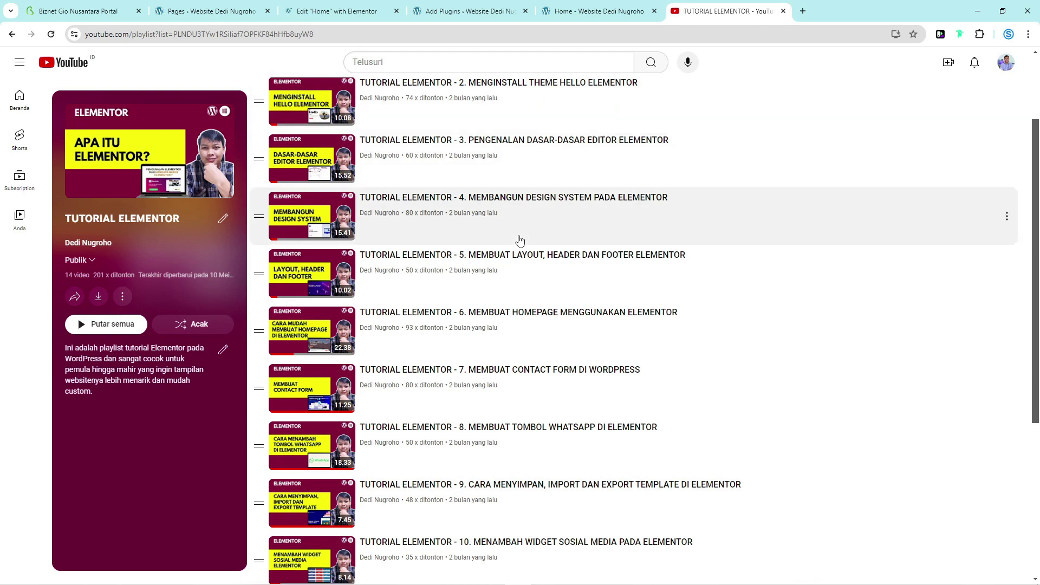
scroll(525, 217, "down", 3)
scroll(594, 225, "up", 3)
scroll(640, 338, "down", 5)
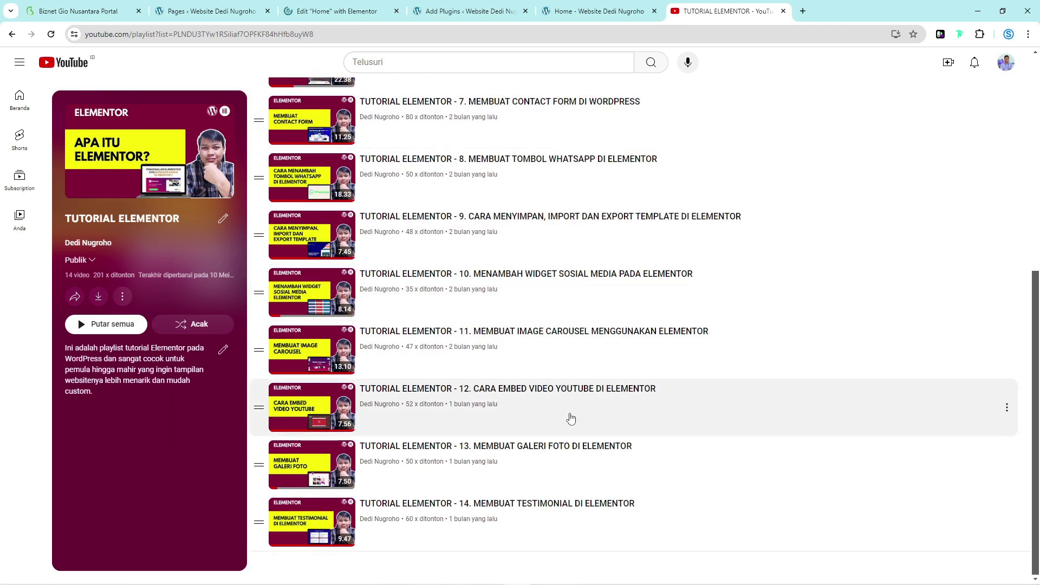
scroll(613, 378, "up", 7)
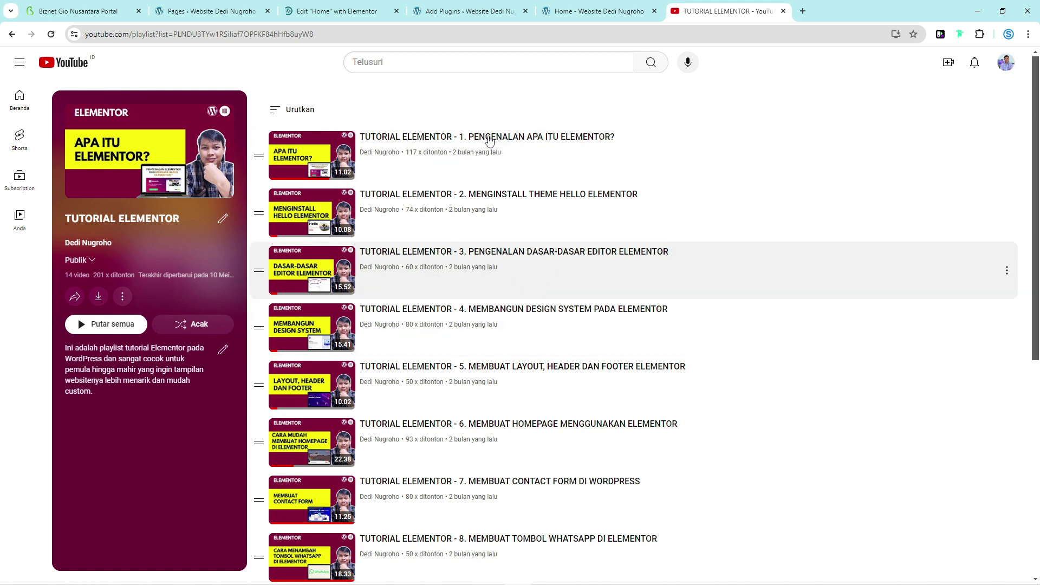
left_click(313, 7)
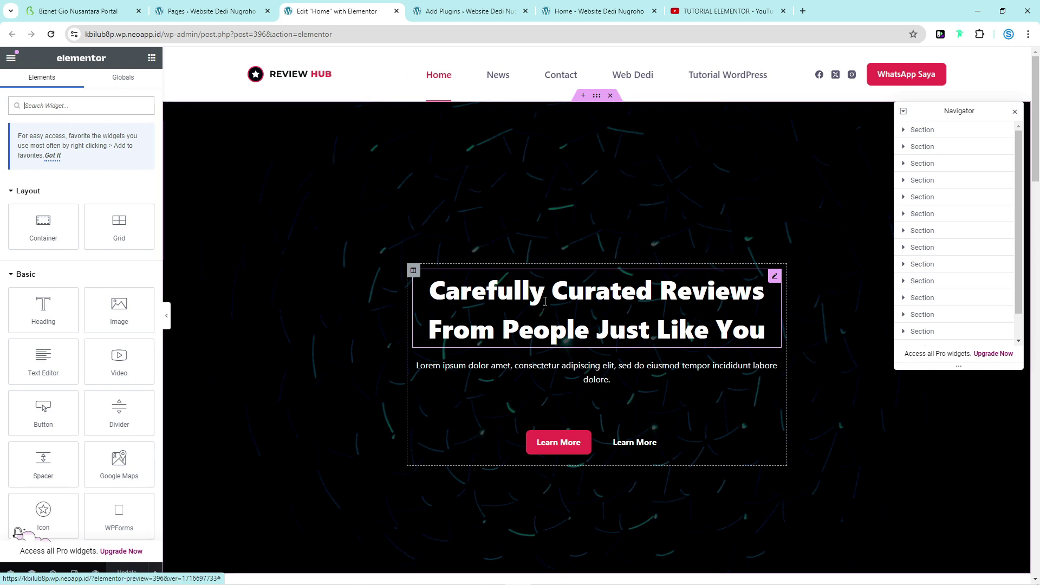
Step: Replace the hero heading title with 'Berita Seputar Produk Digital dan Review Produk'
left_click(545, 301)
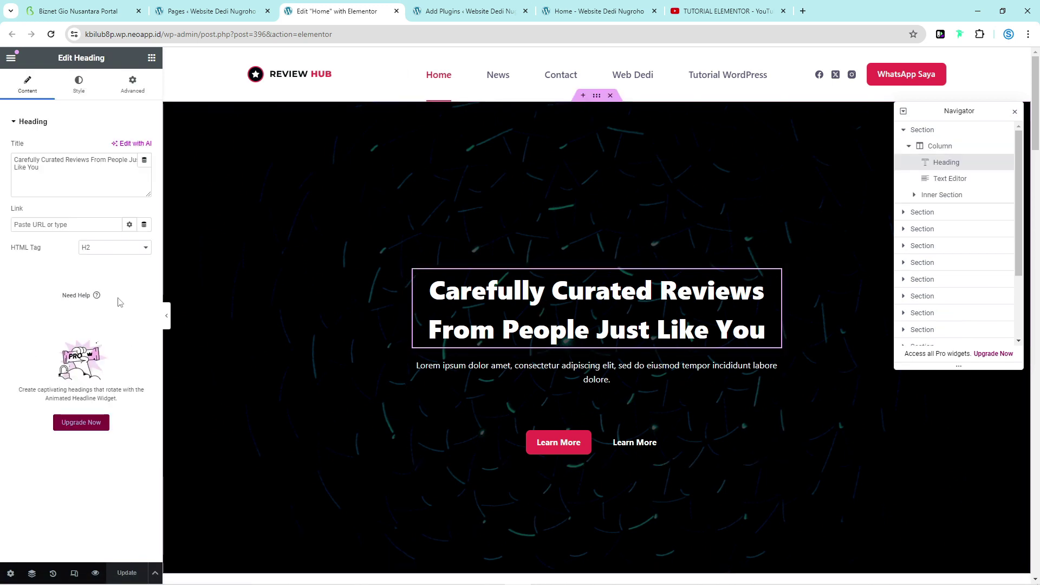
key("ctrl+a")
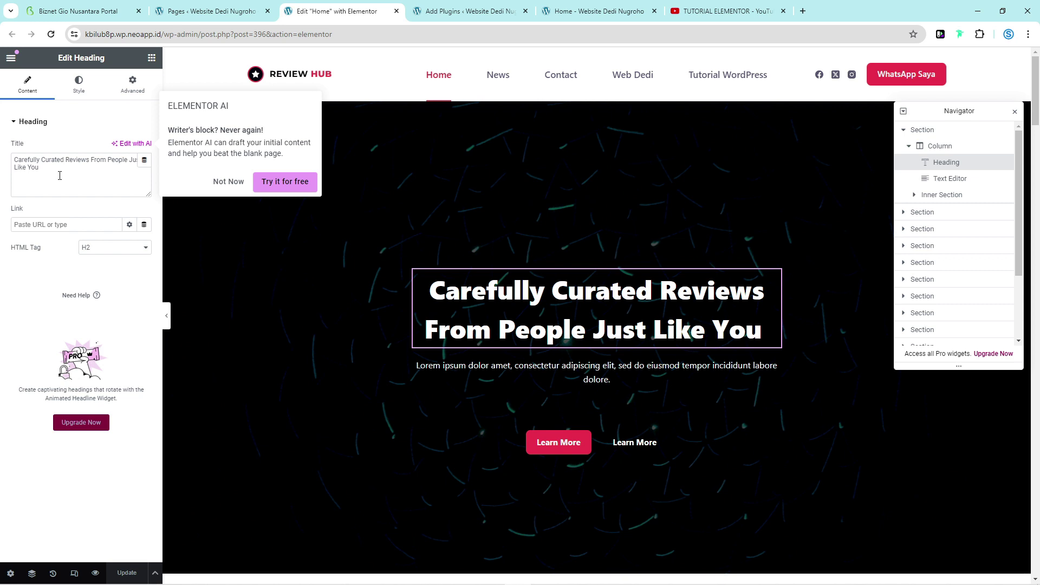
left_click(75, 172)
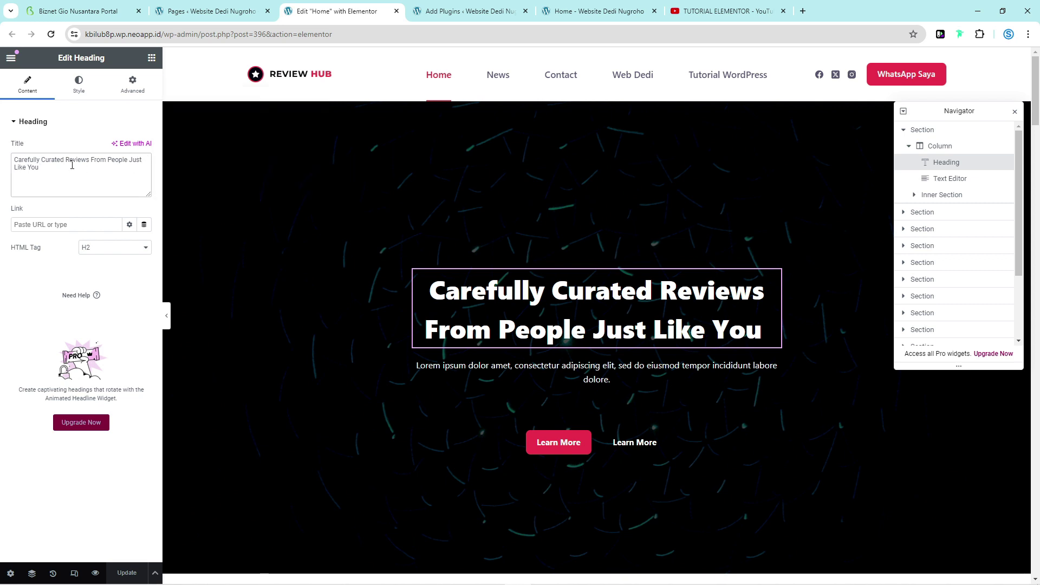
key("ctrl+a")
key("BackSpace")
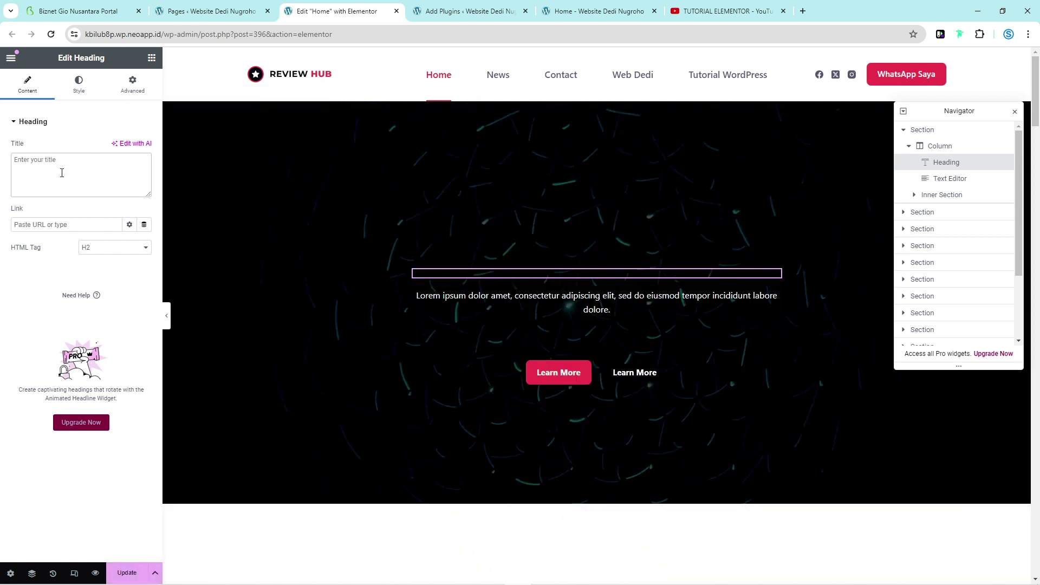
type("Berita Seputar Produk Digital")
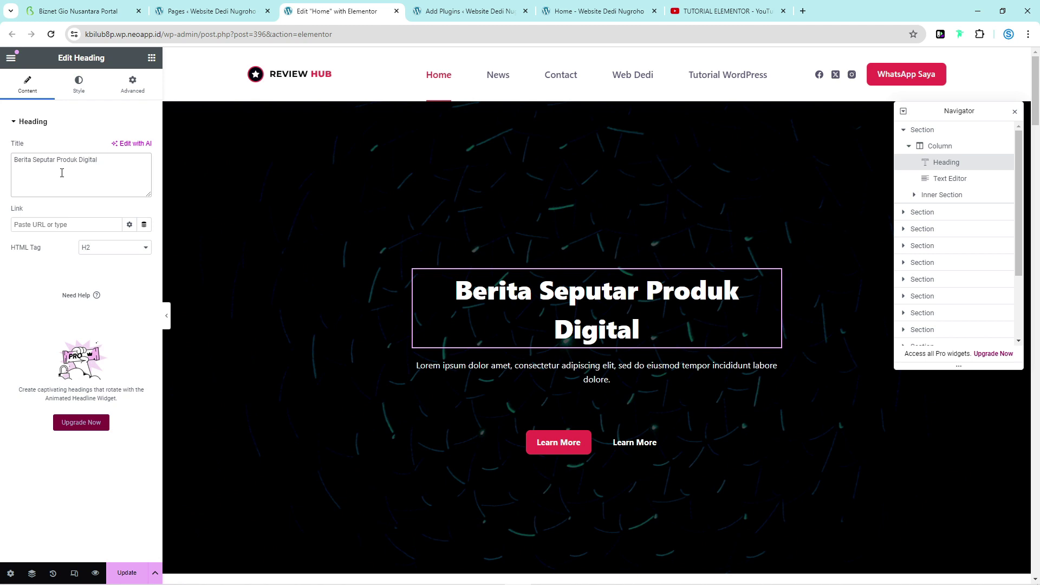
type(" dan ")
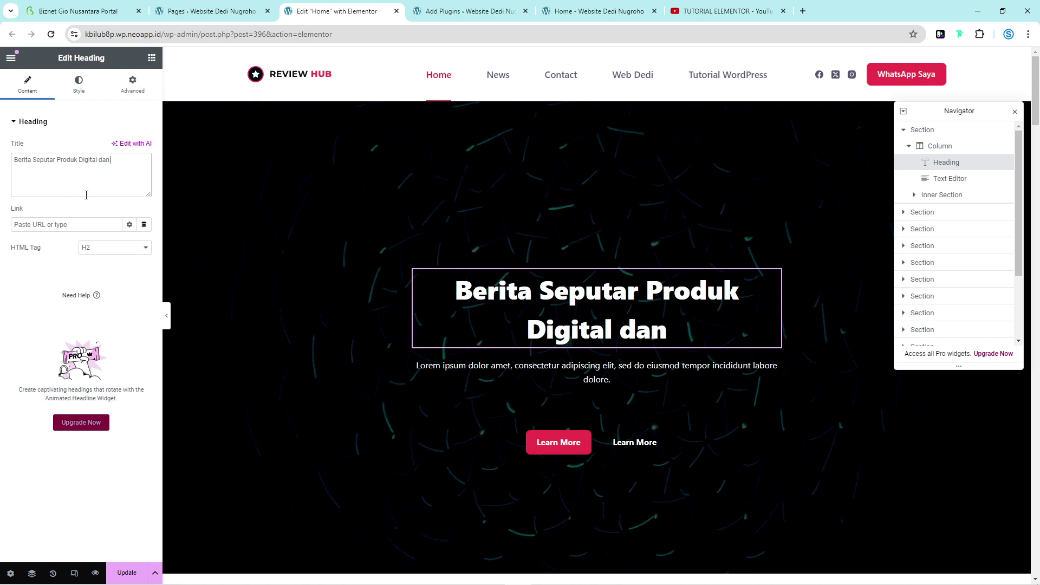
type("Review Produk")
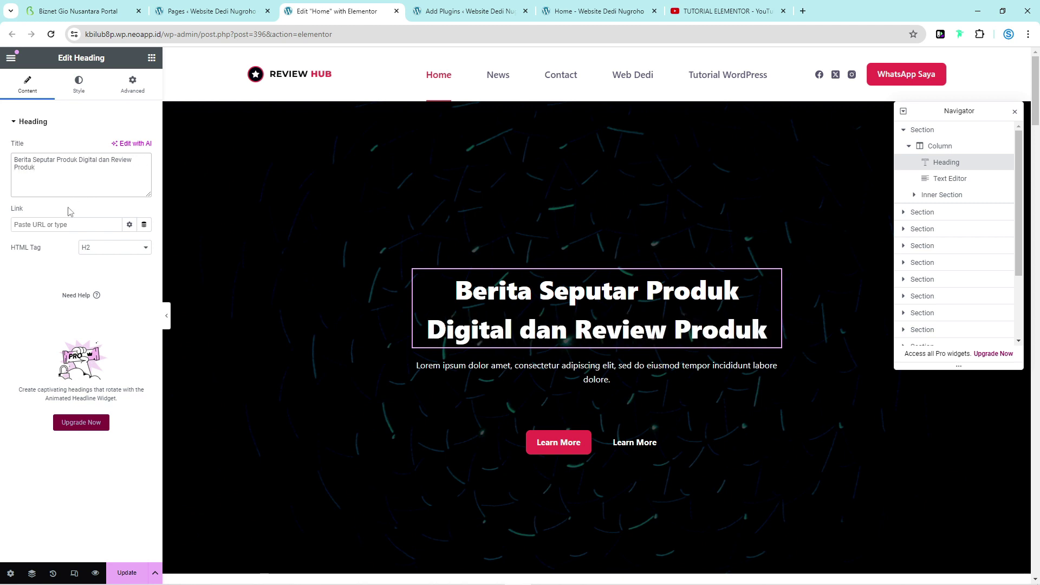
Step: Delete the lorem ipsum Text Editor paragraph under the hero heading
left_click(611, 379)
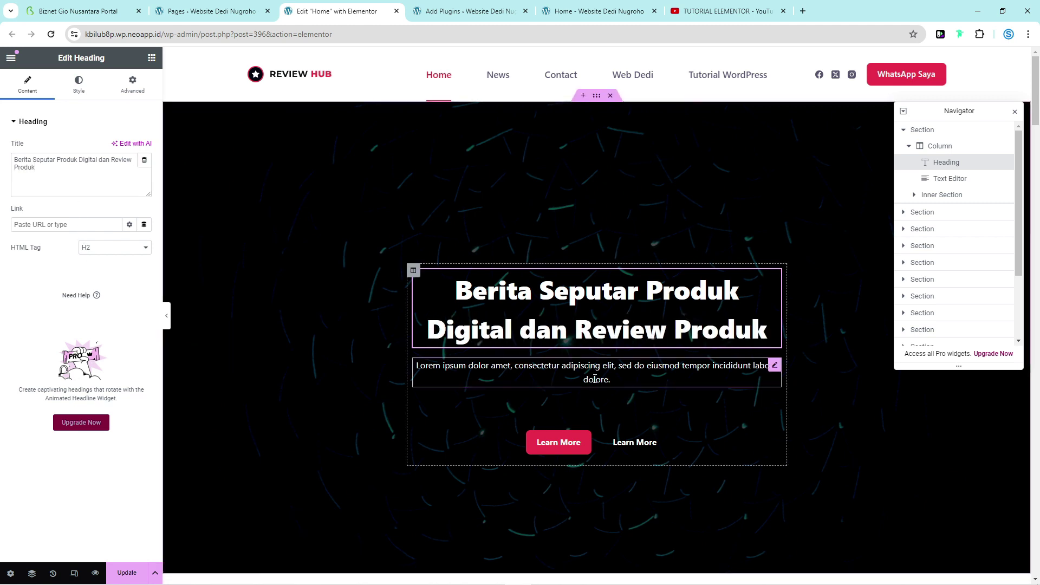
left_click(99, 261)
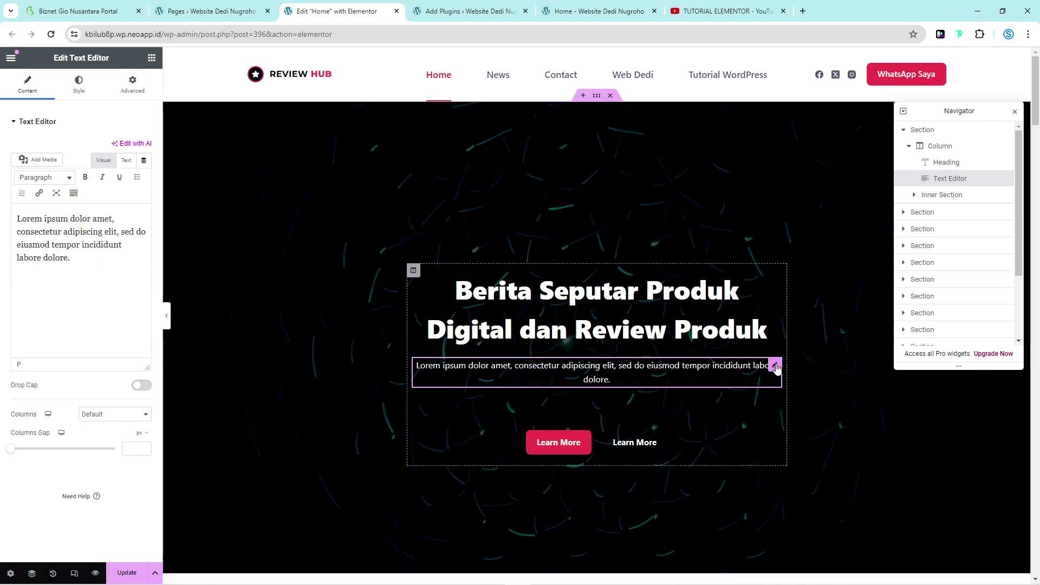
right_click(777, 367)
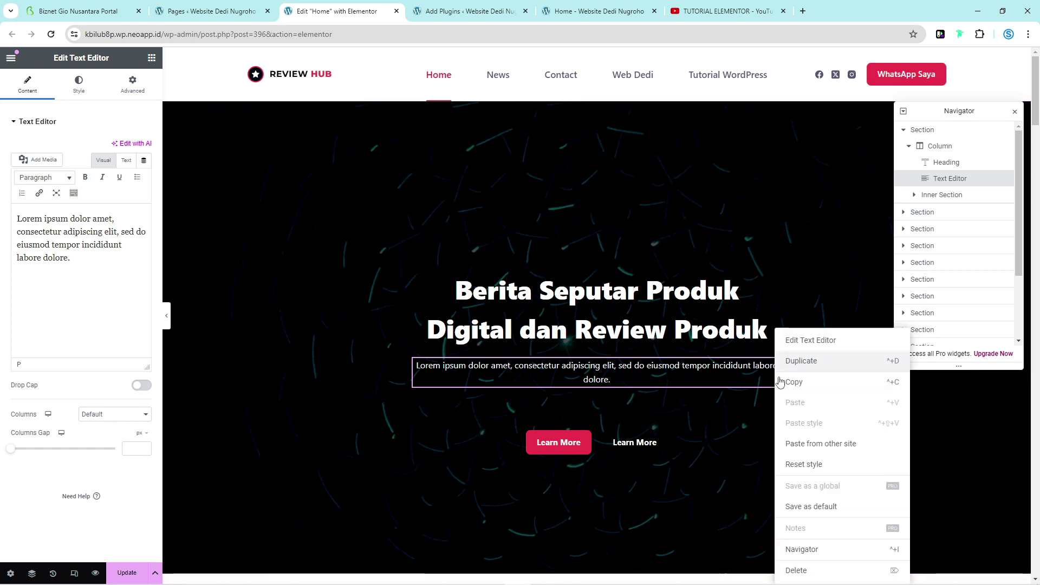
left_click(808, 576)
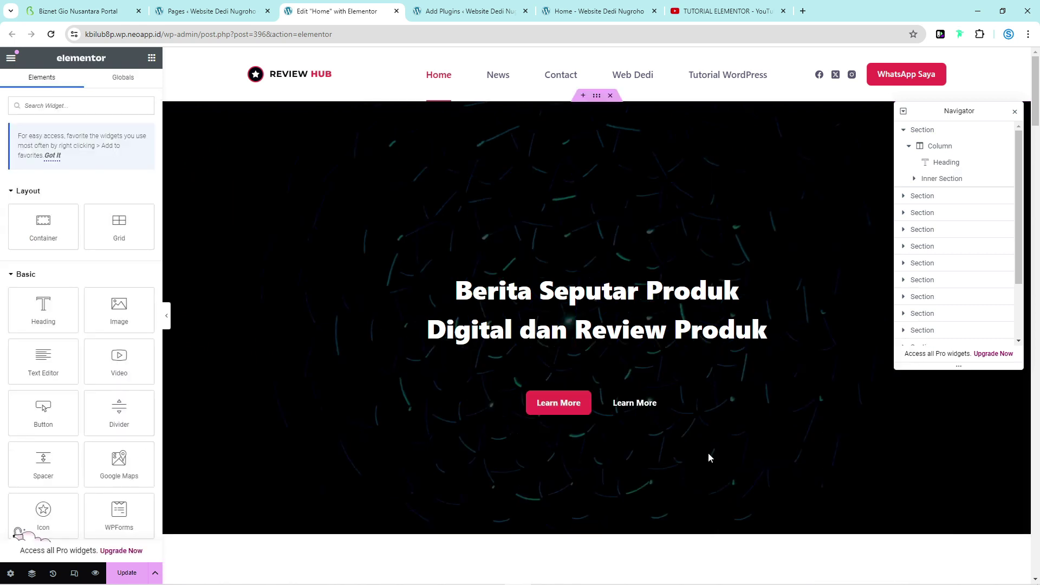
Step: Relabel the Learn More button 'News', linking it to the live /news/ page URL, and update
left_click(583, 400)
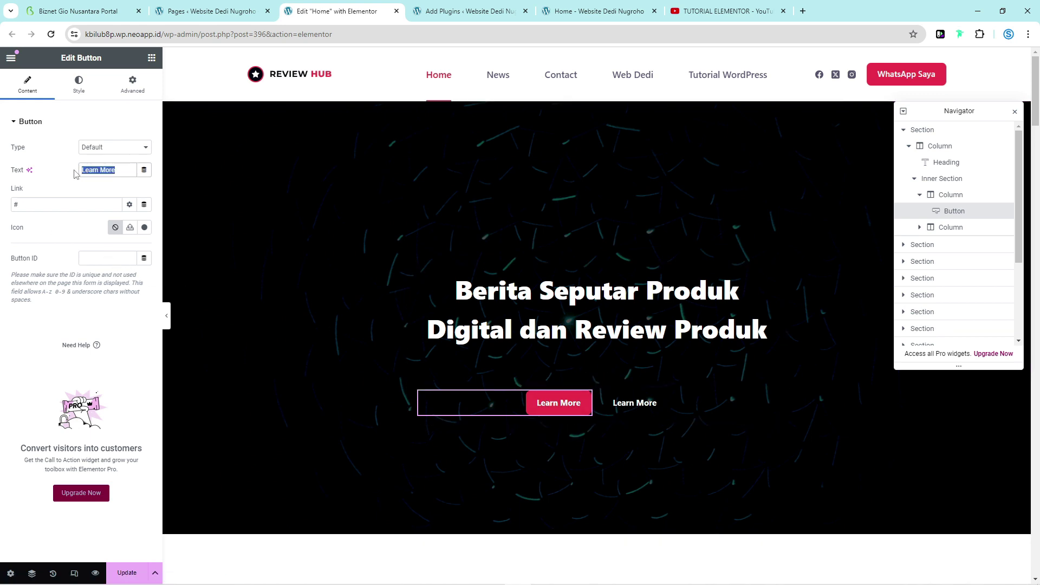
type("News")
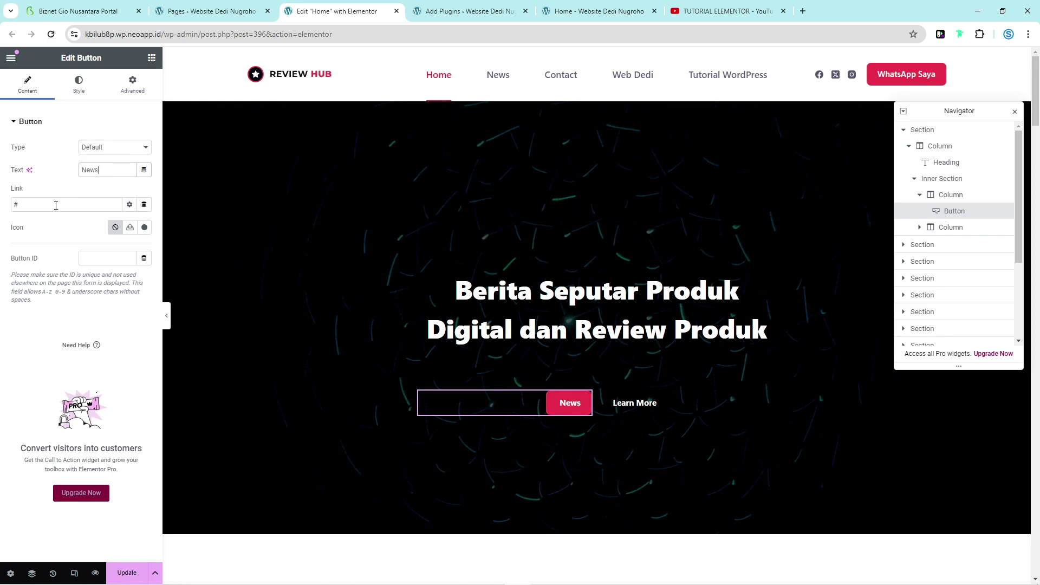
left_click(585, 8)
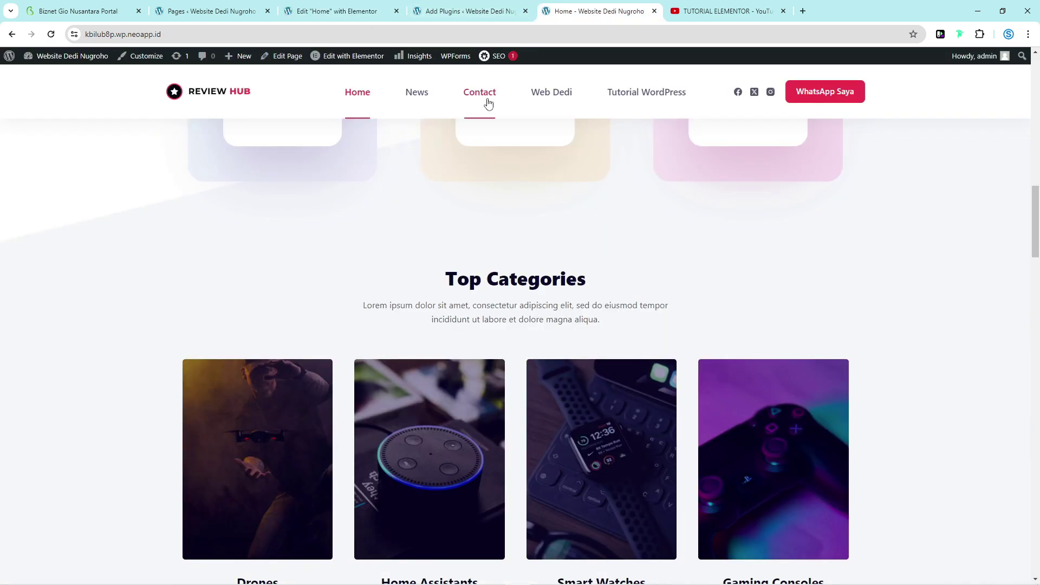
left_click(415, 100)
left_click(202, 39)
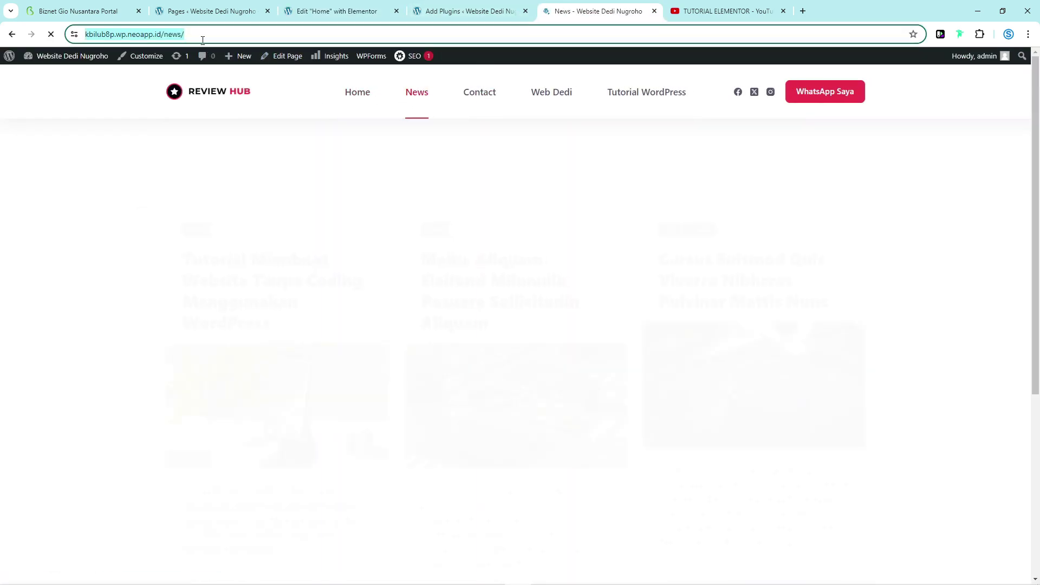
left_click(347, 8)
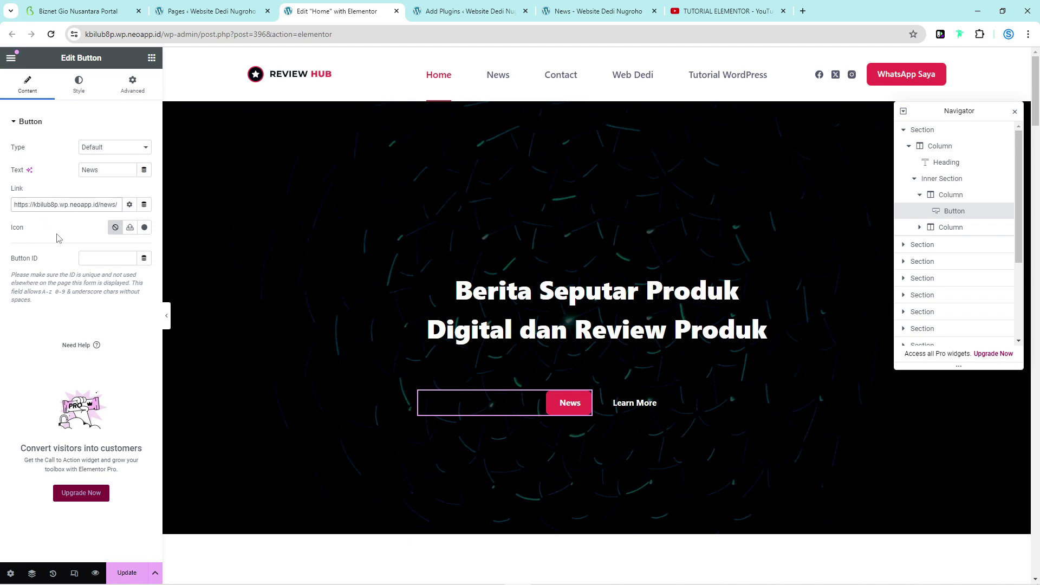
left_click(127, 572)
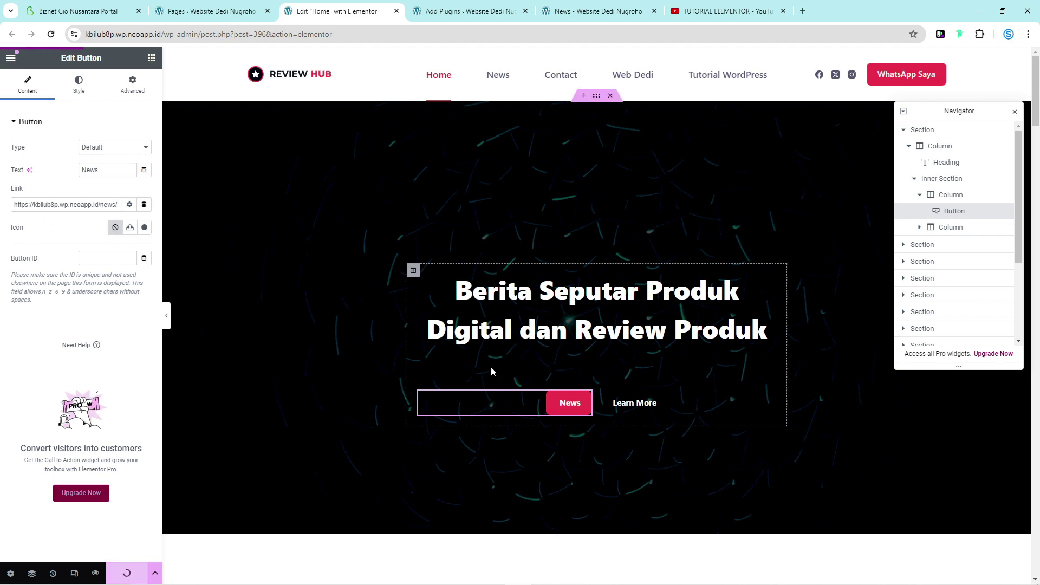
left_click(595, 11)
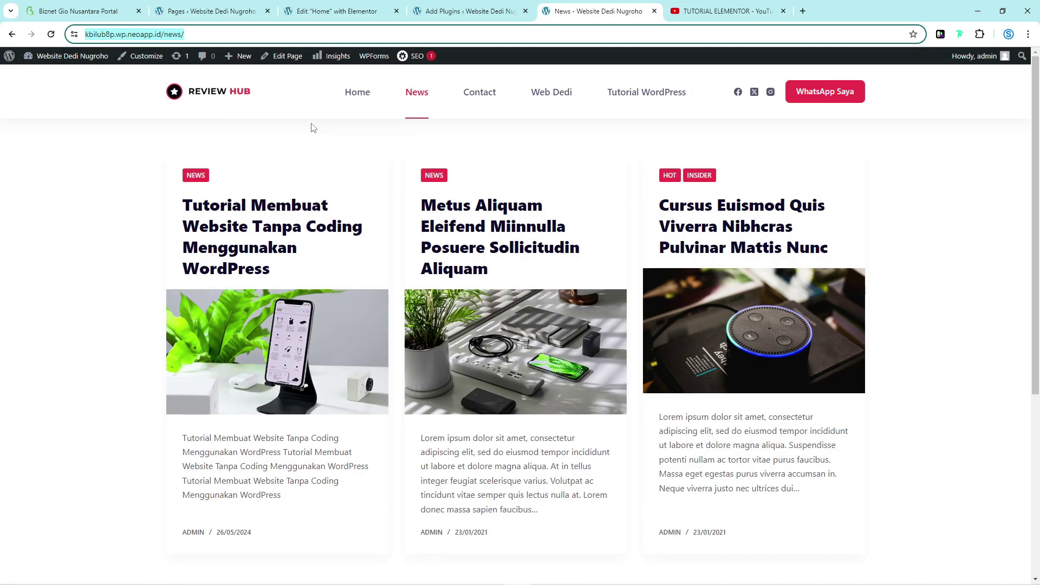
left_click(355, 96)
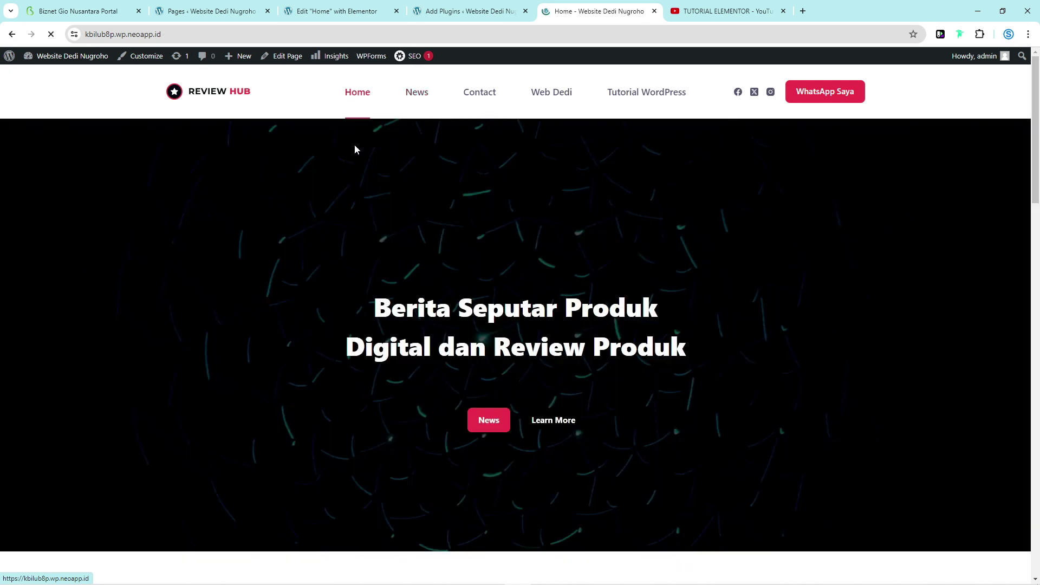
scroll(563, 343, "down", 1)
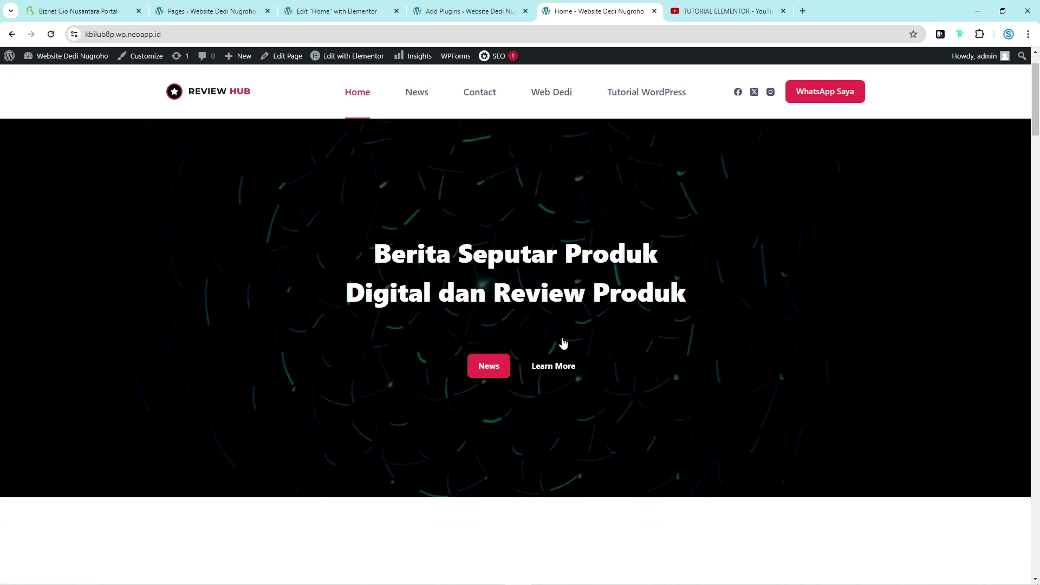
scroll(504, 352, "down", 1)
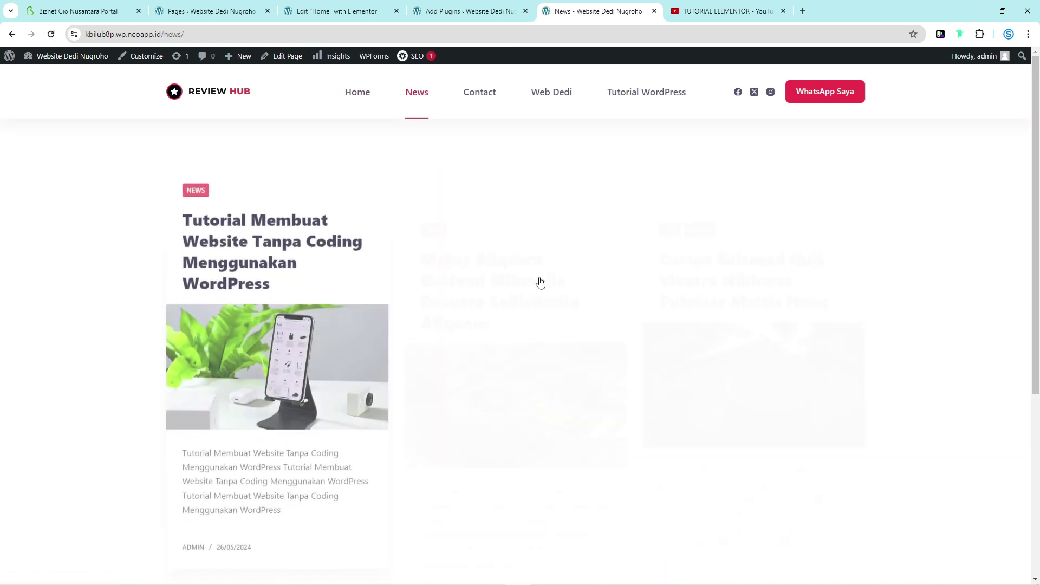
left_click(353, 98)
Step: Browse the Home page in Elementor, inspecting the trusted-companies heading and CNN logo
left_click(335, 11)
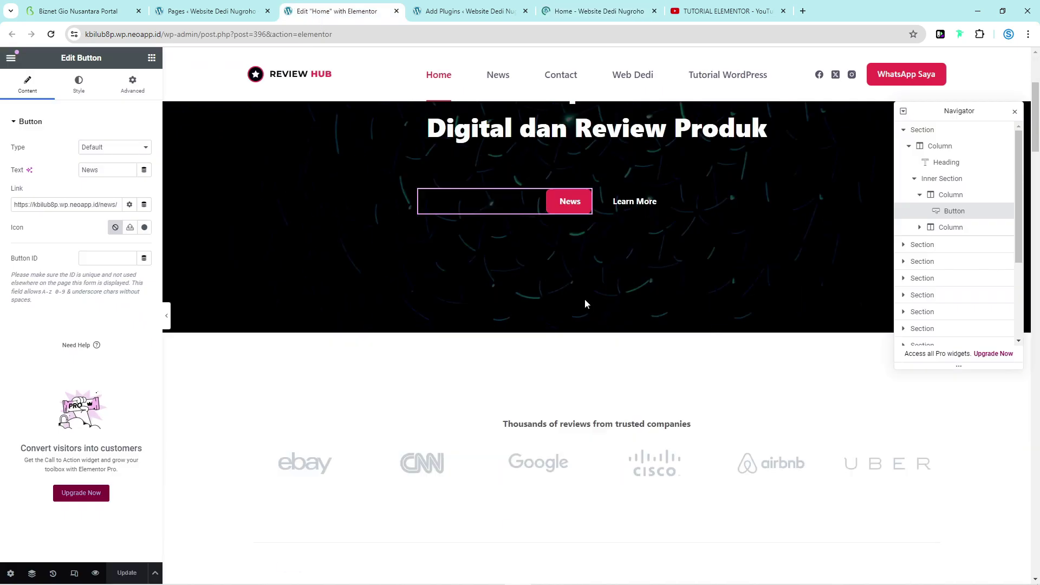
scroll(583, 301, "down", 5)
scroll(584, 310, "down", 3)
scroll(559, 266, "up", 1)
left_click(623, 138)
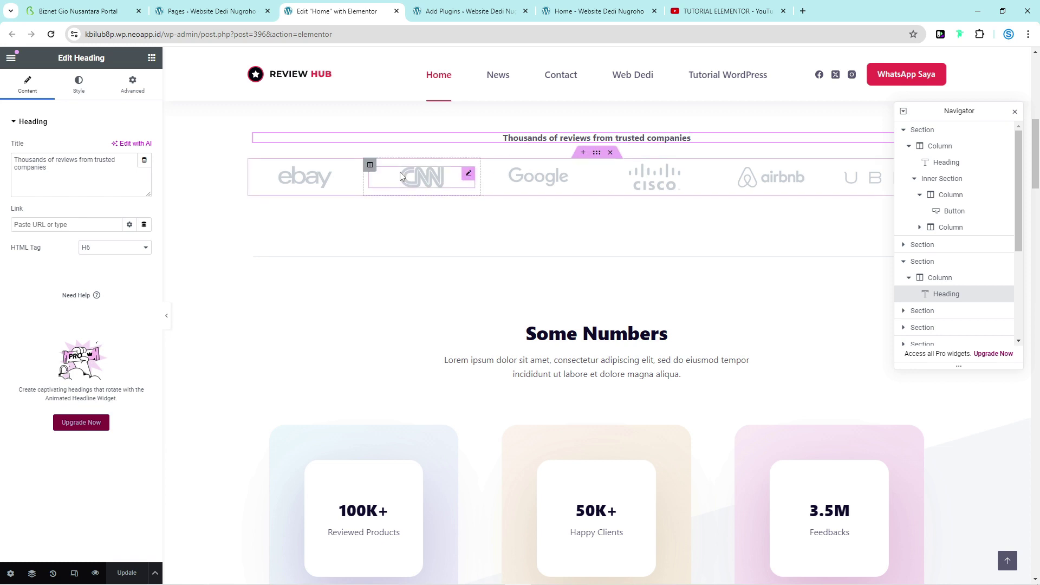
left_click(422, 177)
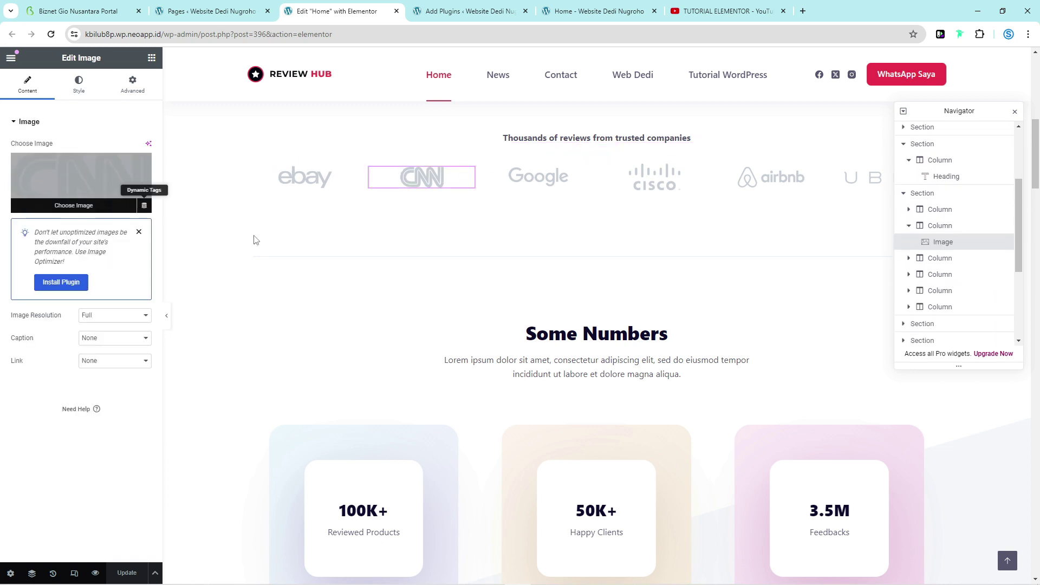
scroll(493, 338, "down", 1)
scroll(493, 339, "down", 5)
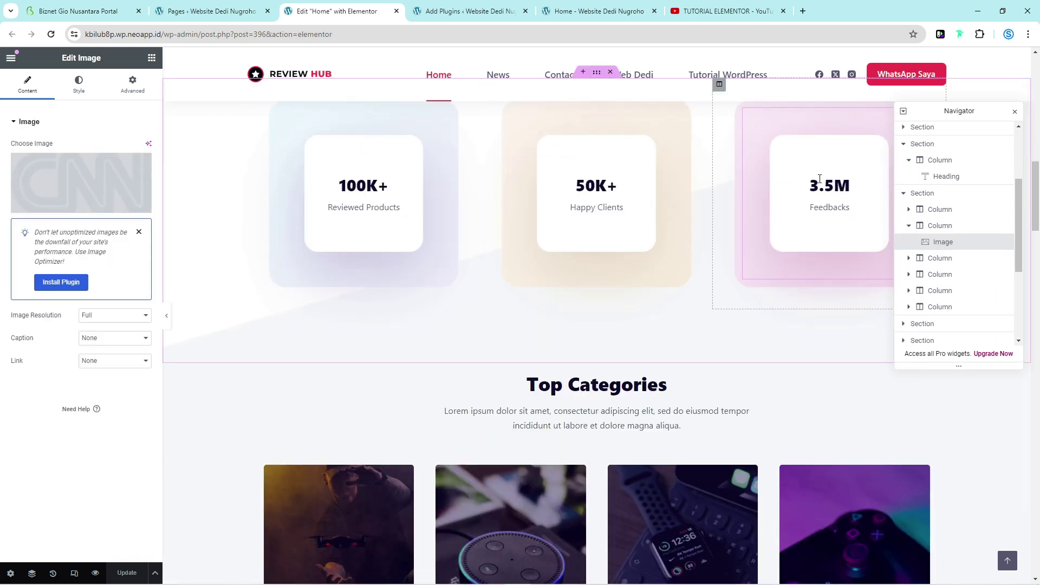
scroll(486, 84, "down", 3)
scroll(599, 217, "down", 2)
scroll(599, 216, "up", 1)
scroll(629, 258, "down", 3)
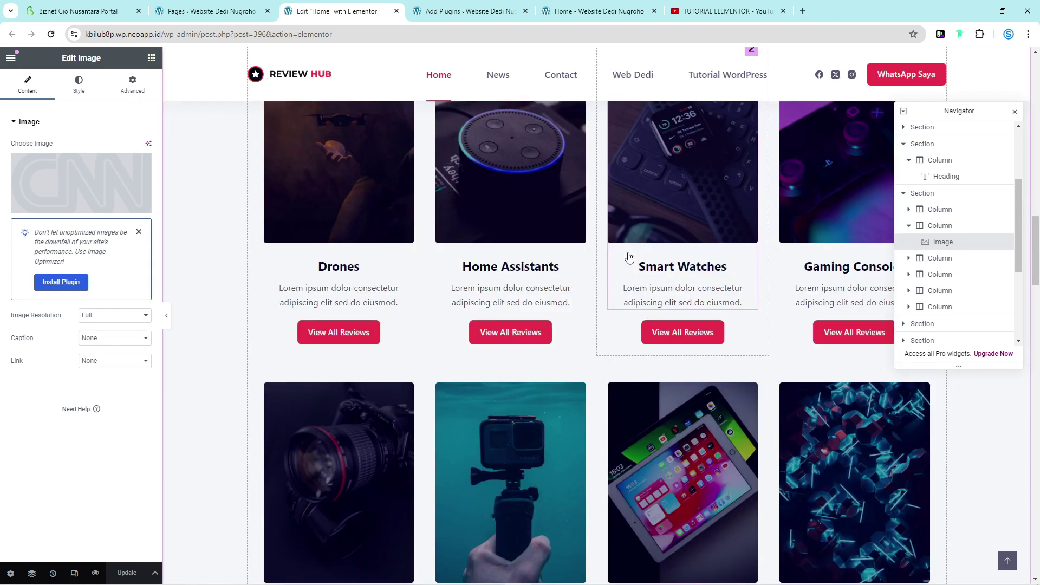
scroll(630, 258, "down", 10)
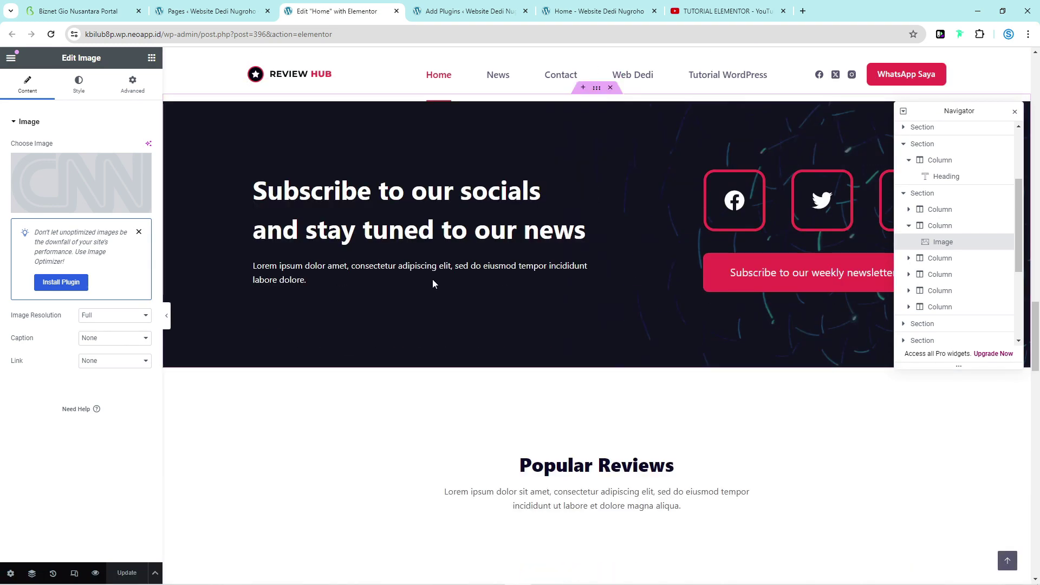
scroll(432, 279, "down", 6)
scroll(524, 250, "up", 7)
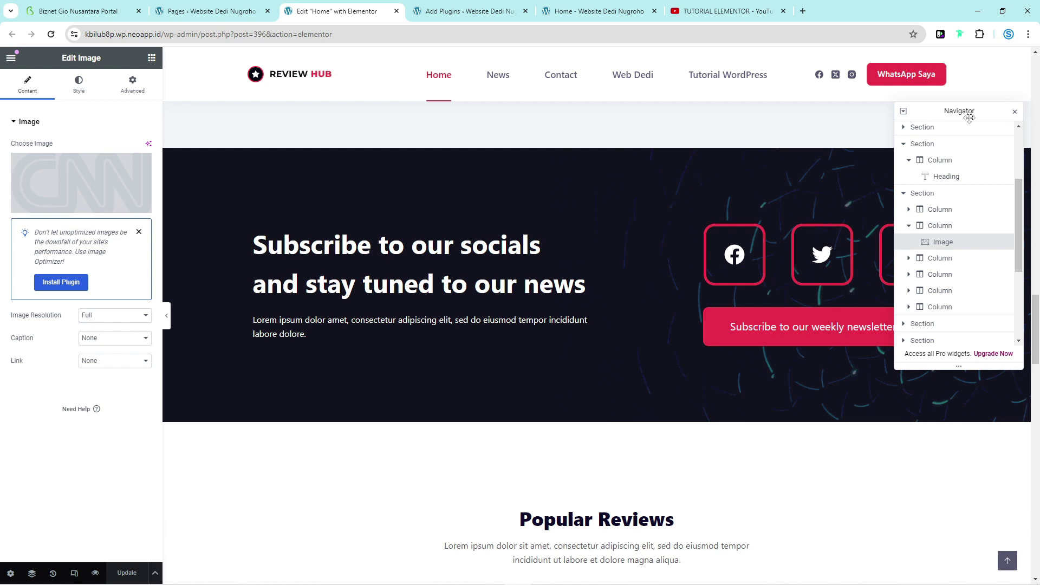
left_click(1014, 113)
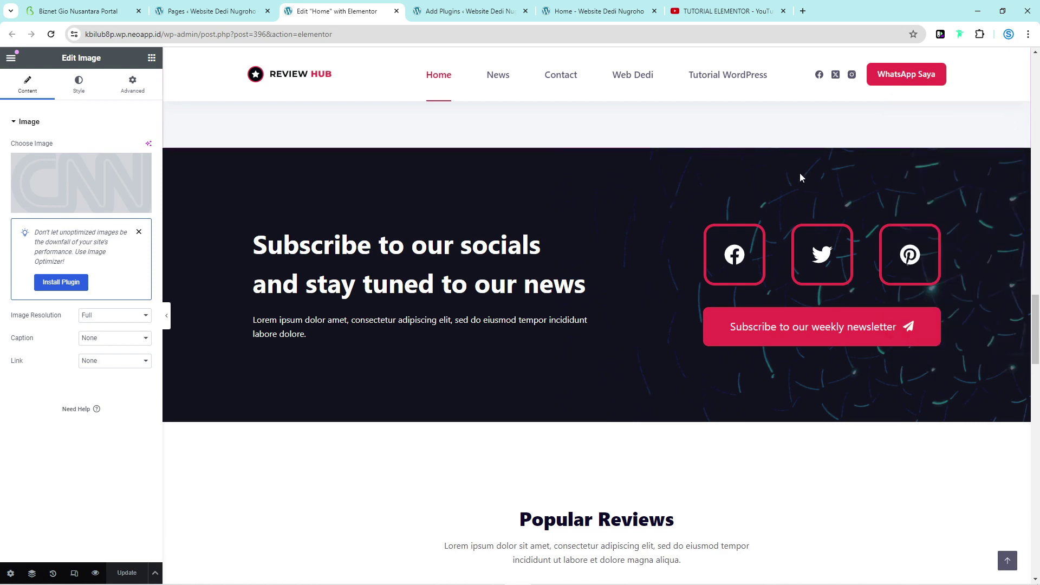
scroll(552, 330, "down", 2)
scroll(738, 293, "up", 3)
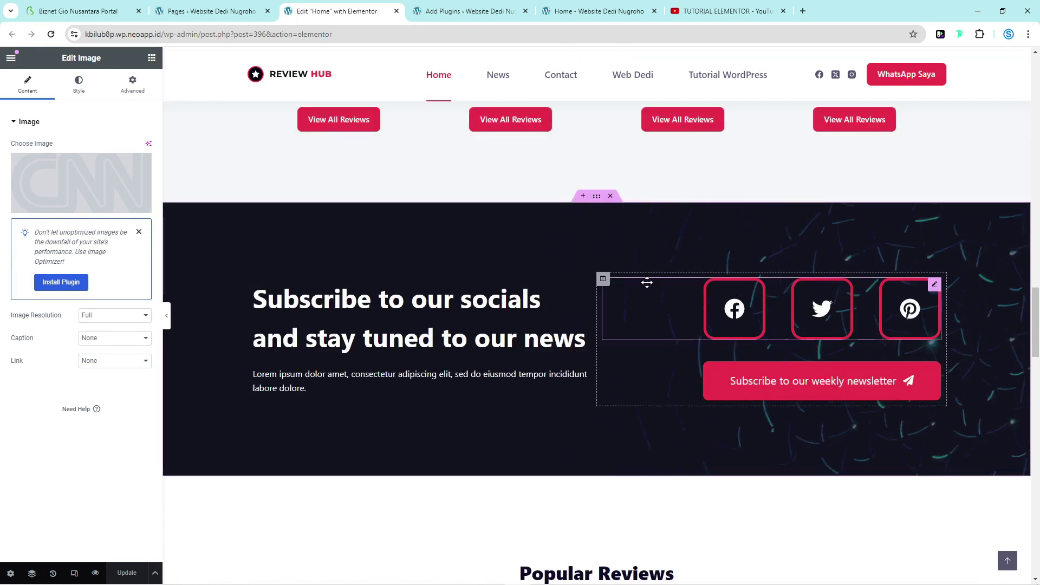
Step: Select the subscribe banner's Social Icons and review its Facebook, Twitter and Pinterest items
left_click(442, 295)
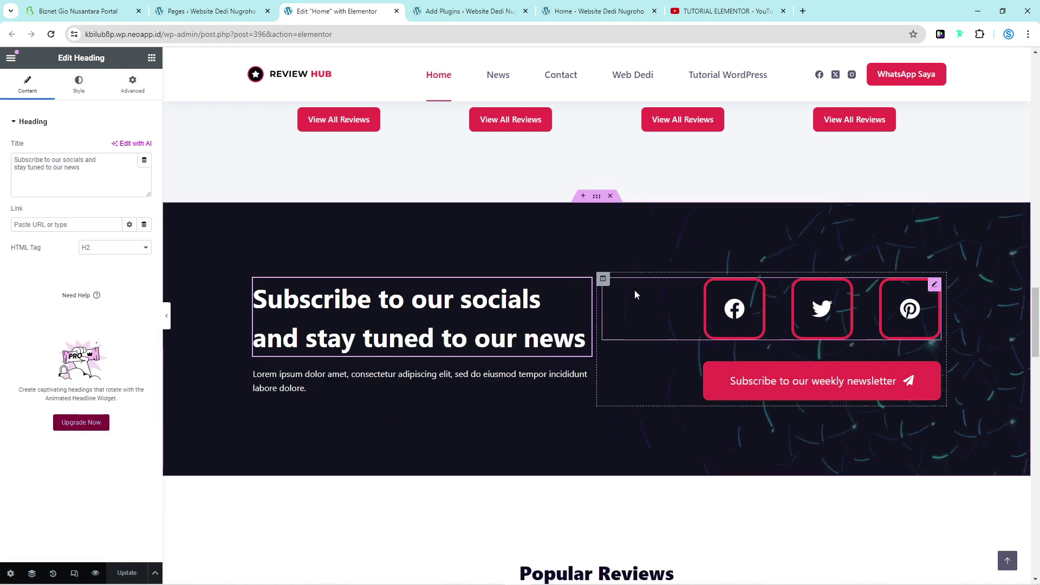
left_click(635, 293)
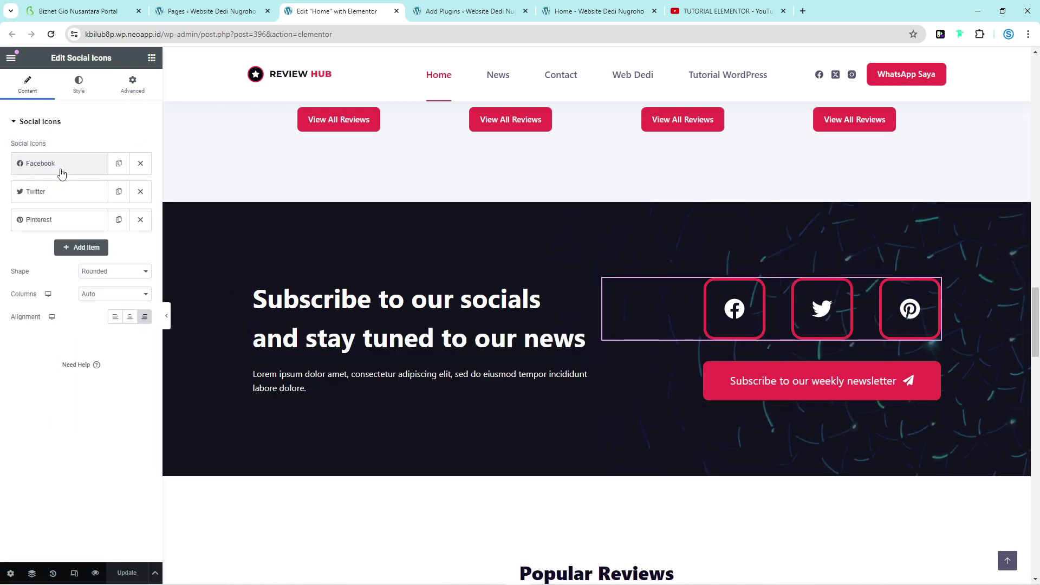
left_click(58, 171)
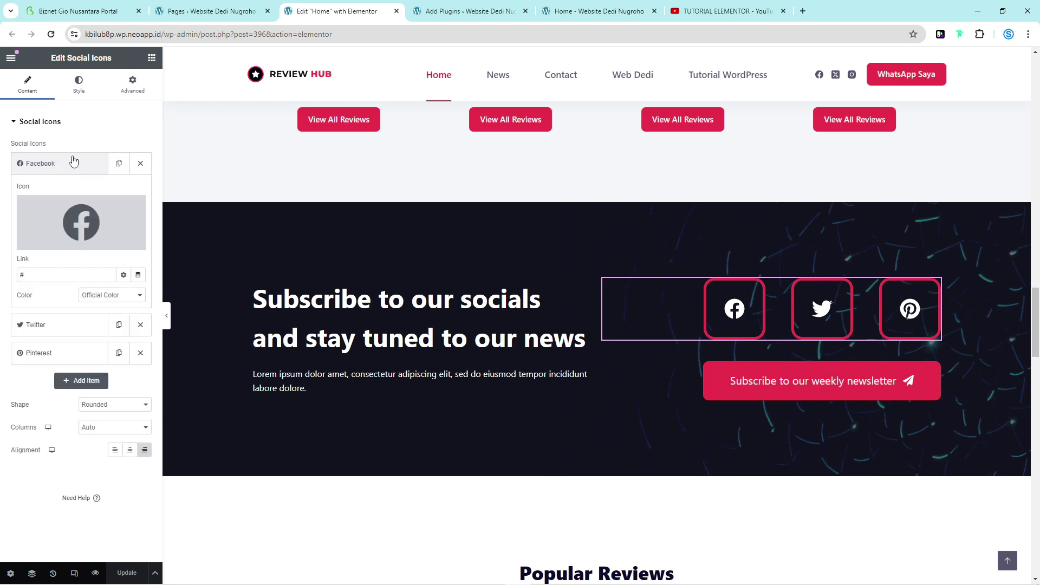
left_click(63, 167)
left_click(56, 194)
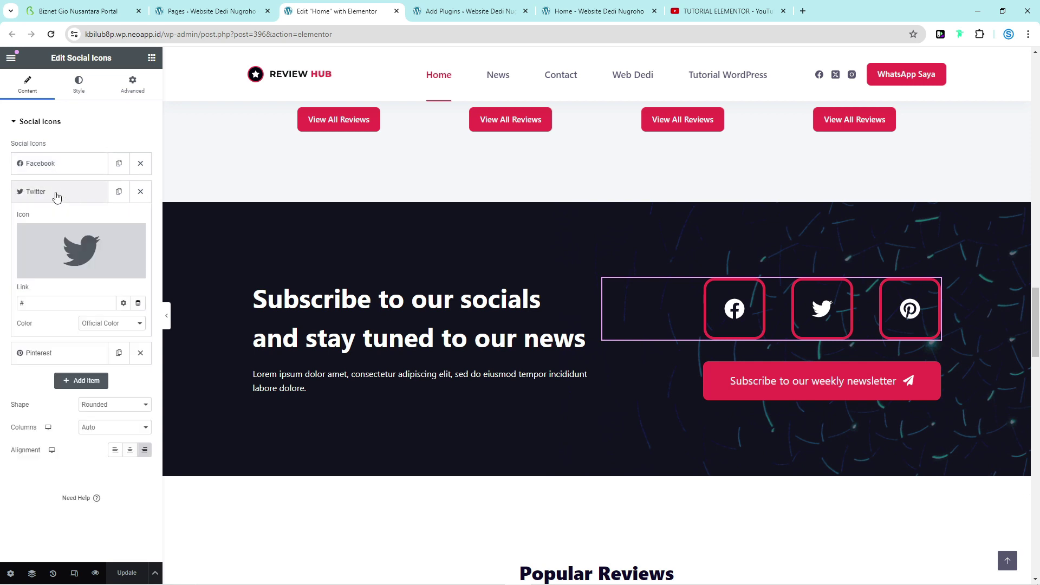
left_click(33, 196)
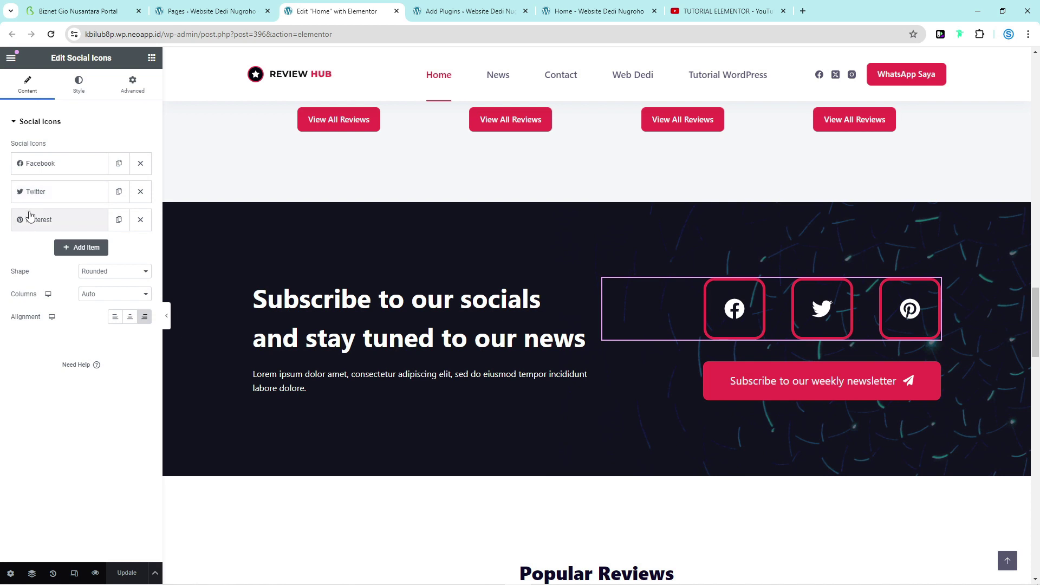
left_click(30, 220)
left_click(59, 228)
left_click(34, 221)
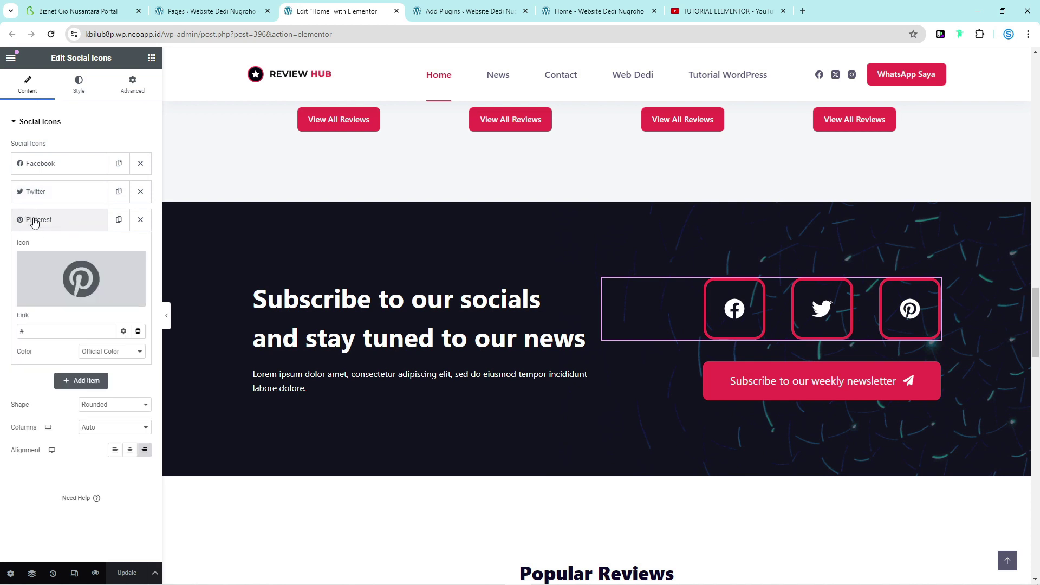
mouse_move(74, 296)
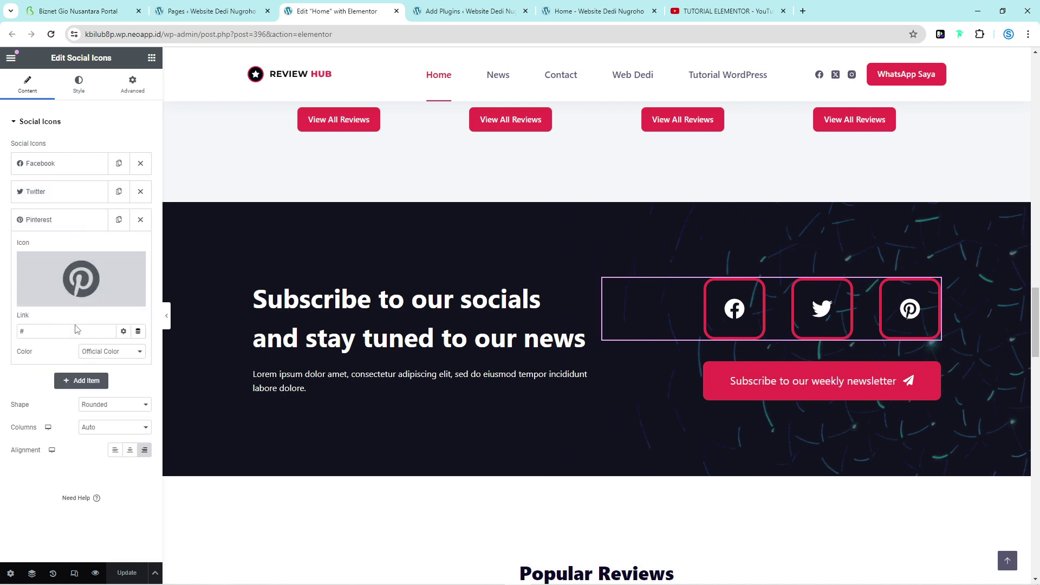
left_click(39, 219)
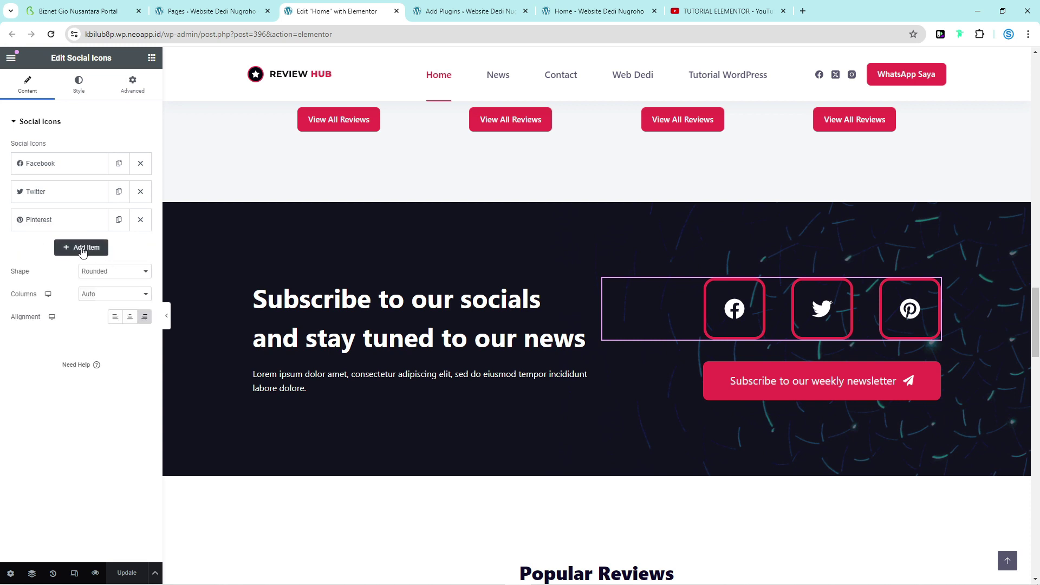
Step: Add a fourth social item and insert the Instagram icon from the library via an 'inst' search
left_click(82, 248)
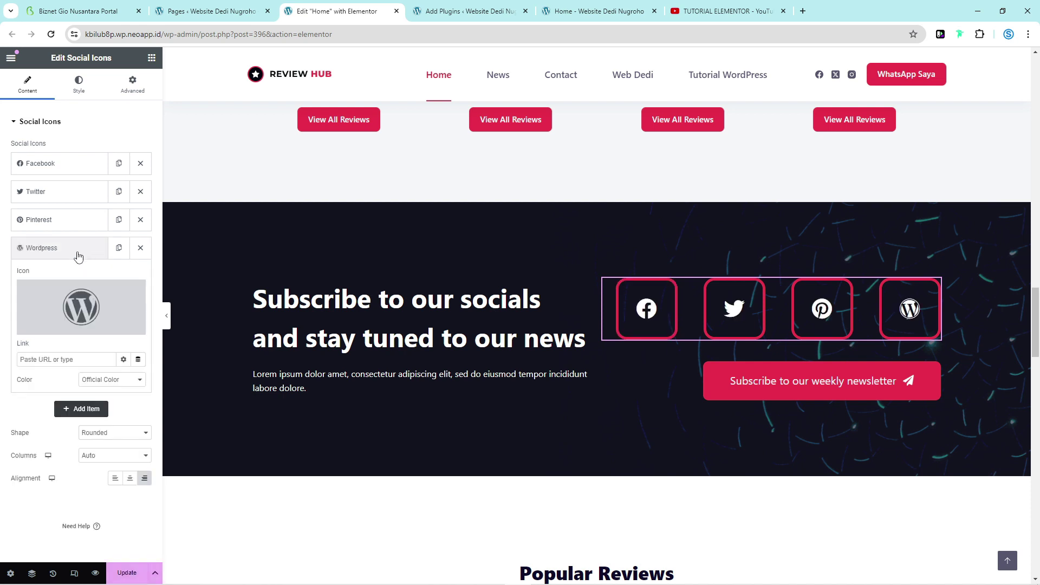
left_click(39, 254)
left_click(56, 252)
mouse_move(65, 324)
left_click(65, 325)
left_click(500, 149)
type("instagram")
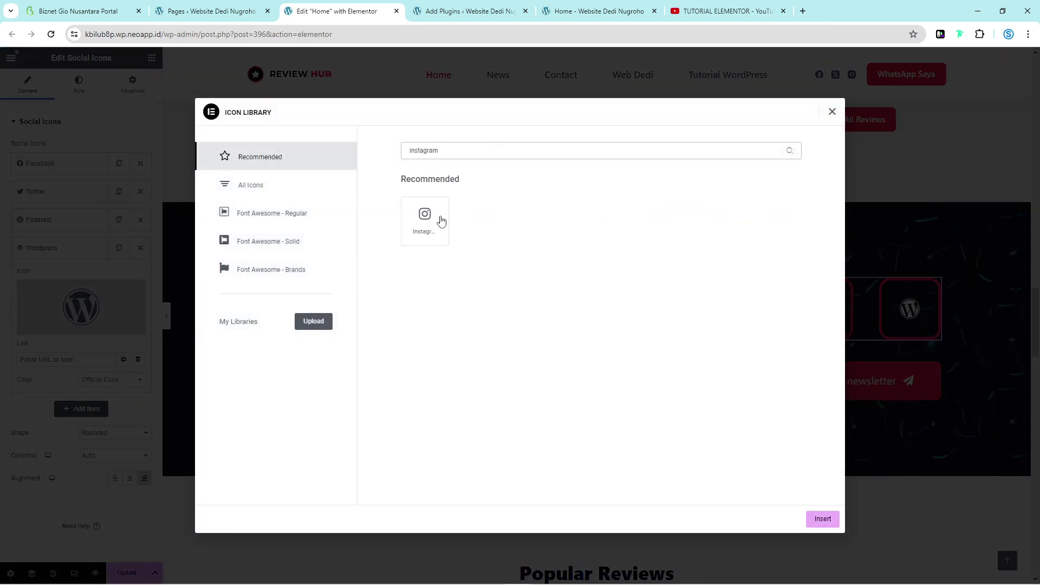
left_click(441, 221)
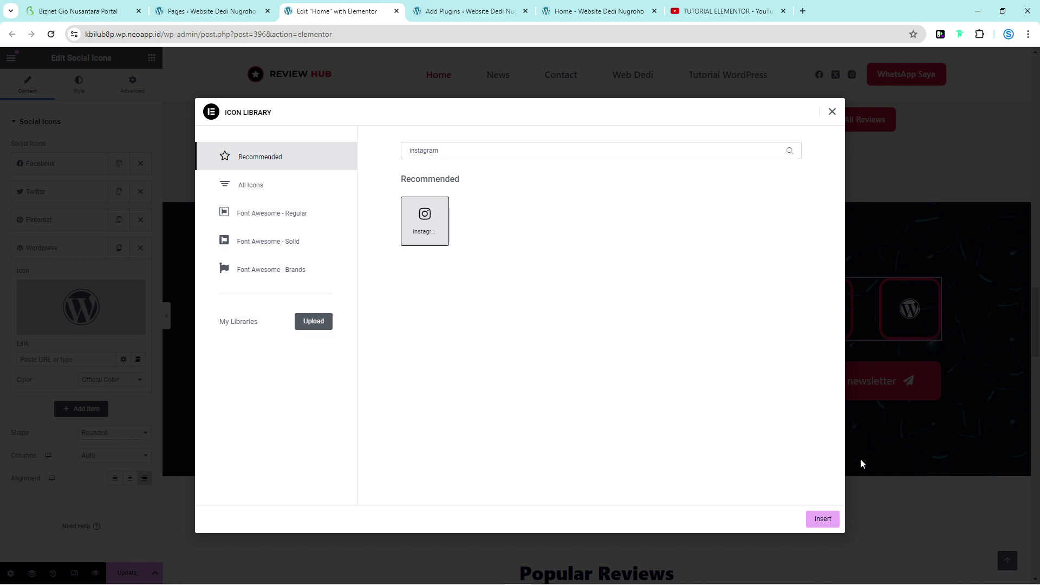
left_click(821, 520)
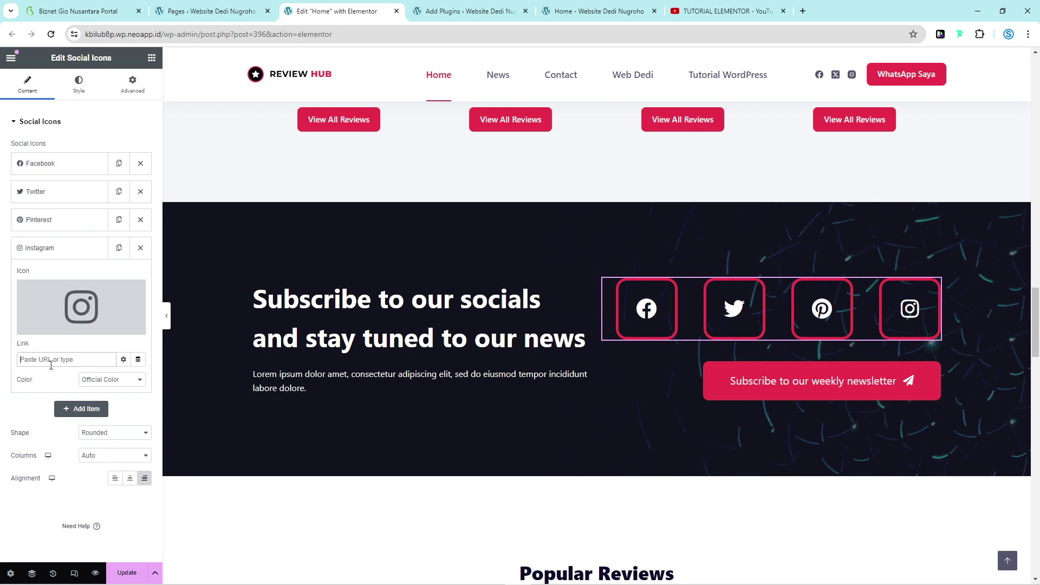
left_click(123, 360)
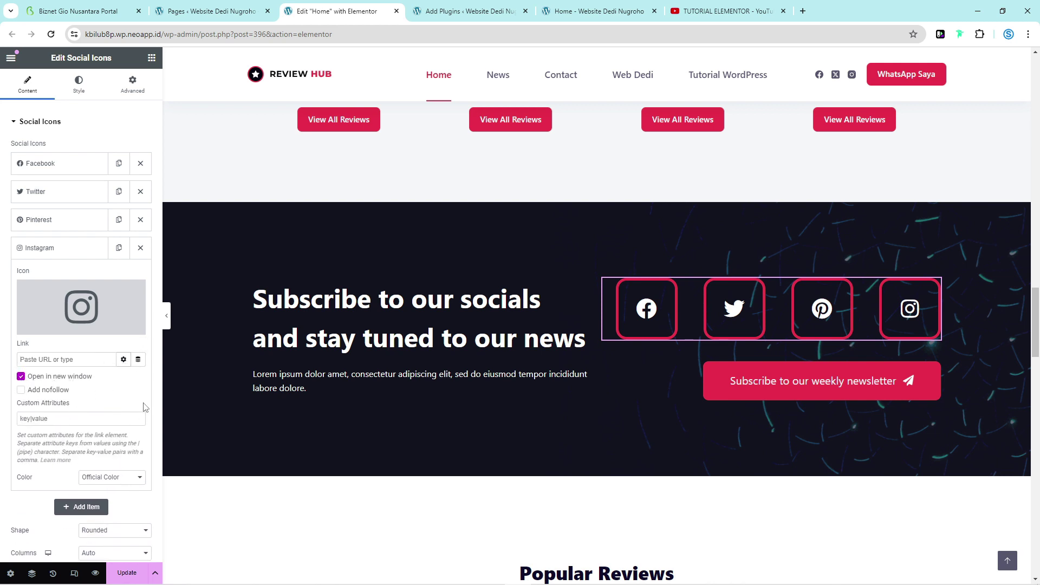
left_click(123, 359)
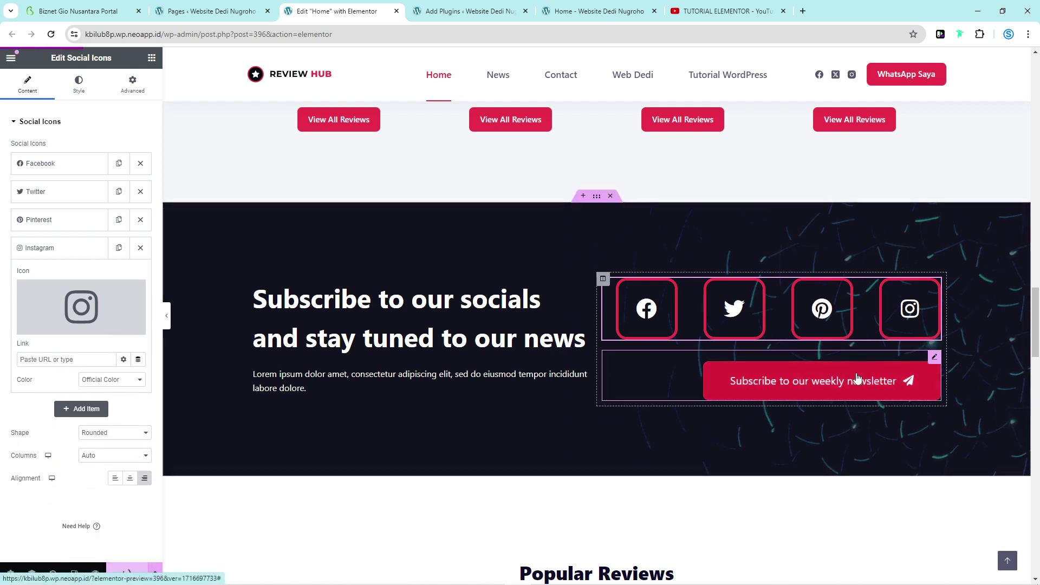
Step: Delete the Popular Reviews heading, the three review cards and the leftover container, then update
scroll(858, 378, "down", 5)
scroll(859, 378, "up", 1)
scroll(815, 409, "down", 7)
scroll(815, 409, "up", 7)
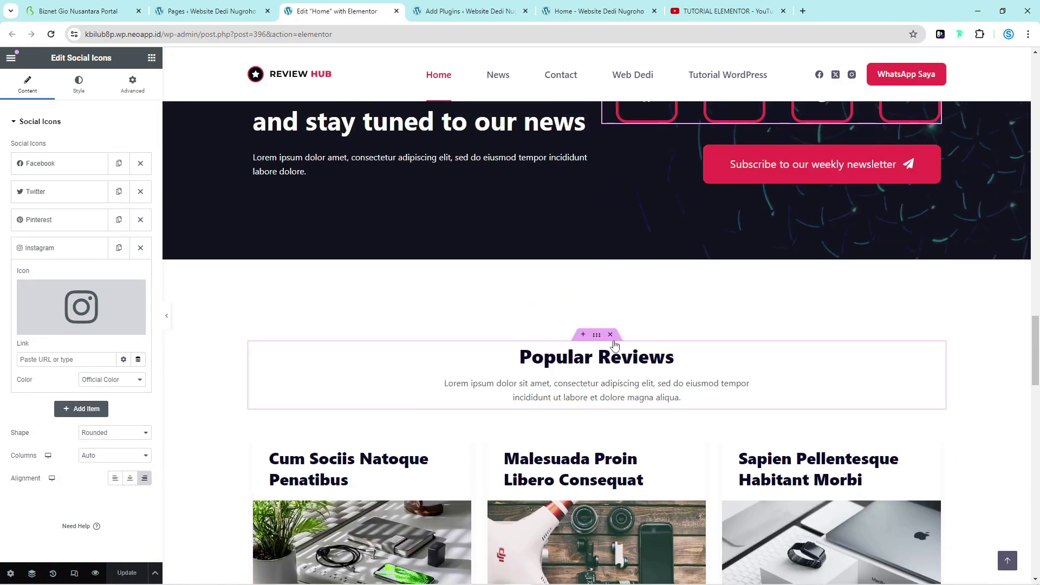
left_click(610, 334)
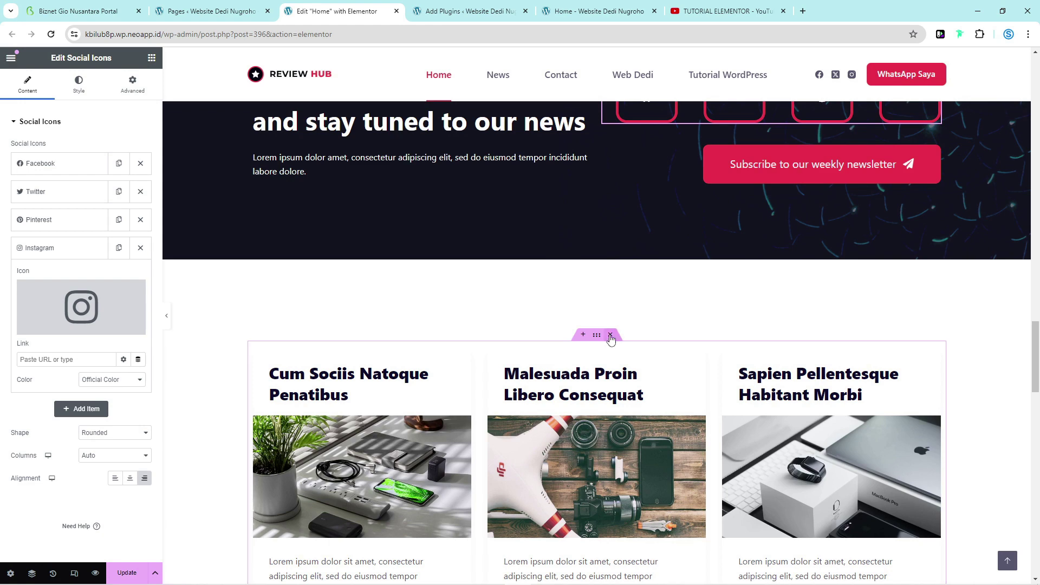
left_click(610, 334)
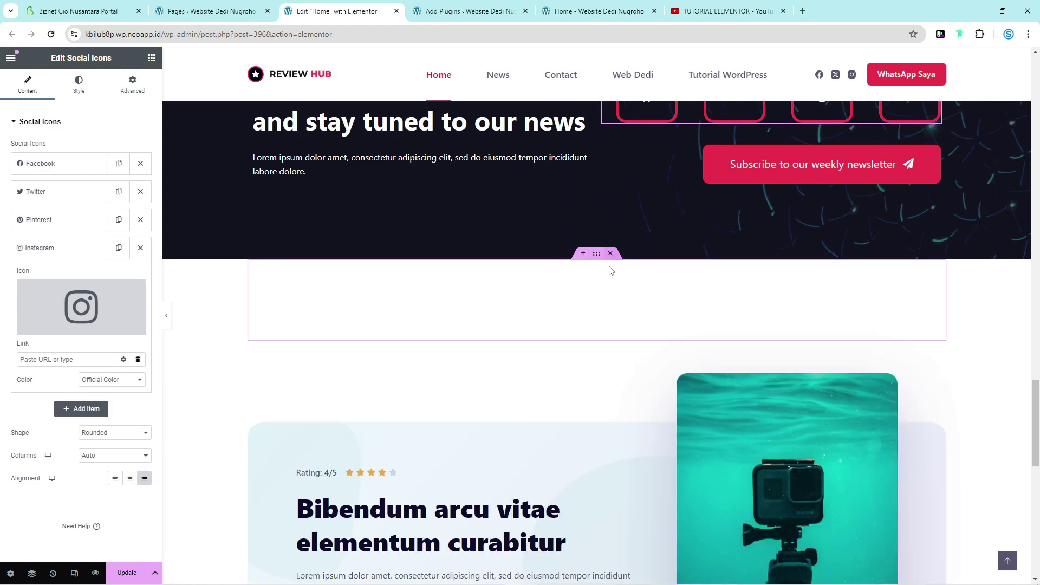
left_click(610, 253)
scroll(598, 335, "down", 6)
scroll(569, 339, "up", 6)
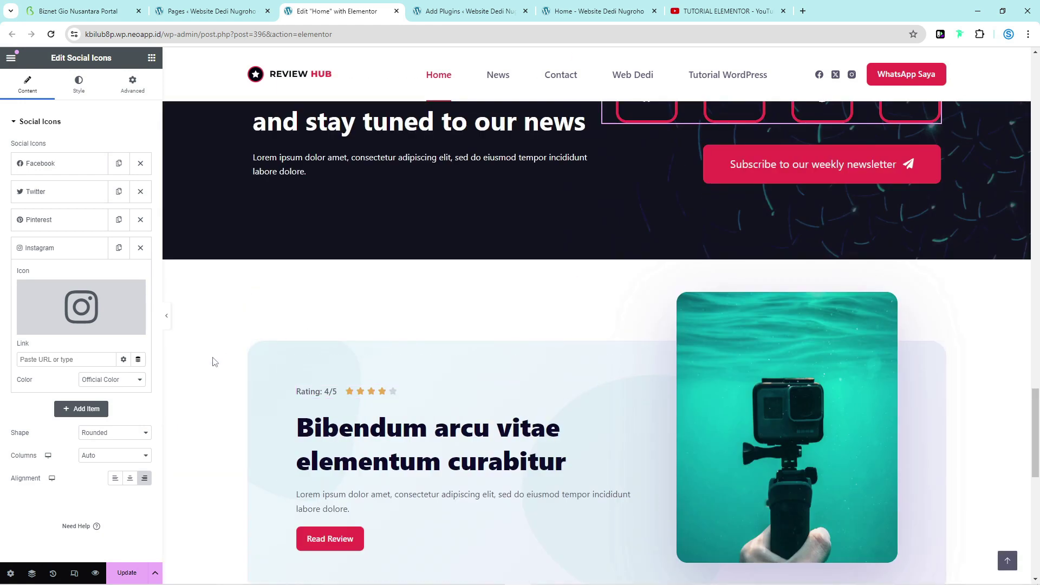
left_click(127, 573)
Step: Delete the trusted-companies heading, logo strip and the empty containers above Some Numbers
scroll(658, 335, "up", 10)
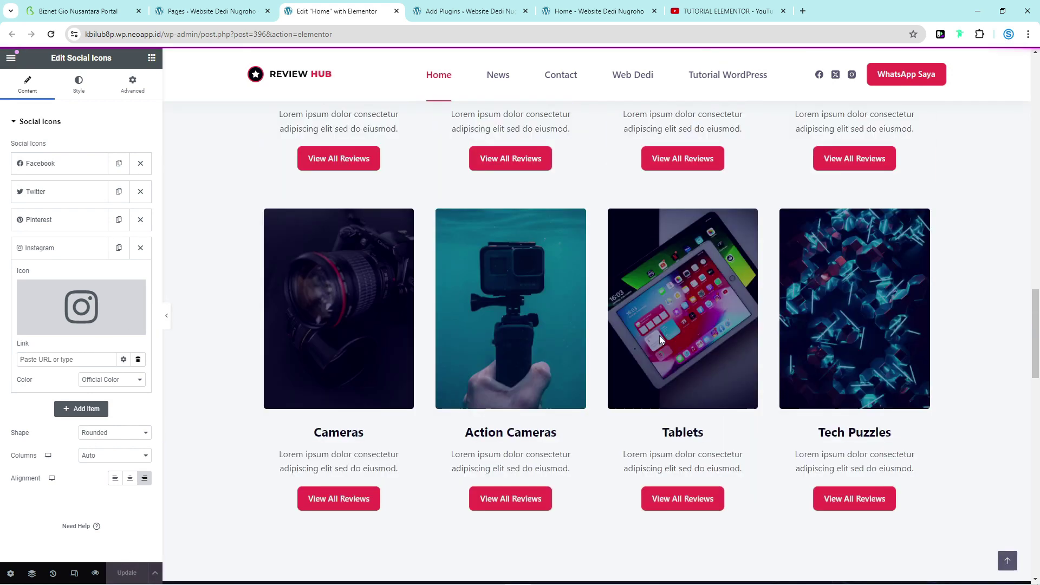
scroll(659, 336, "up", 15)
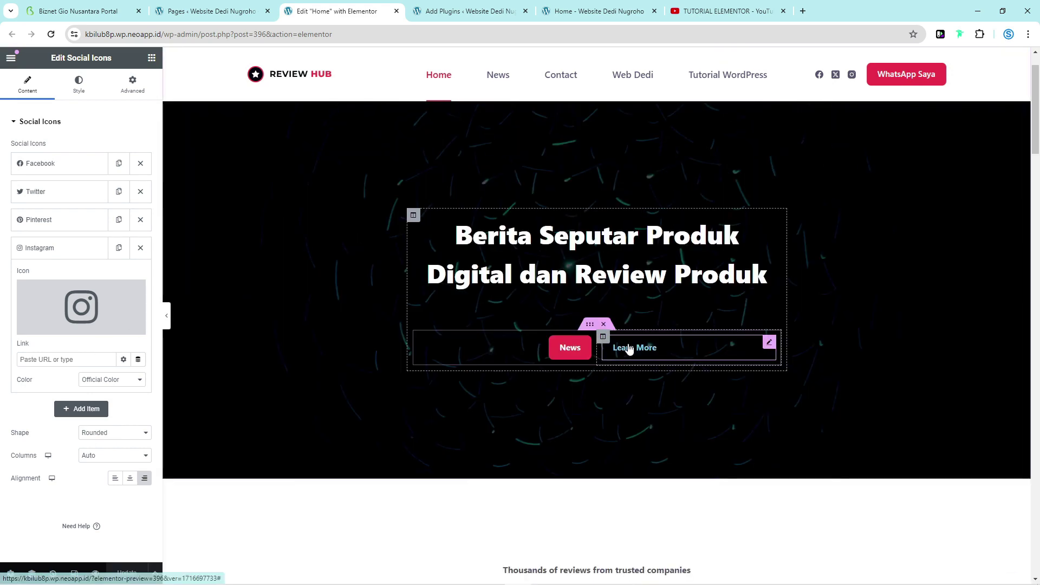
scroll(628, 349, "down", 5)
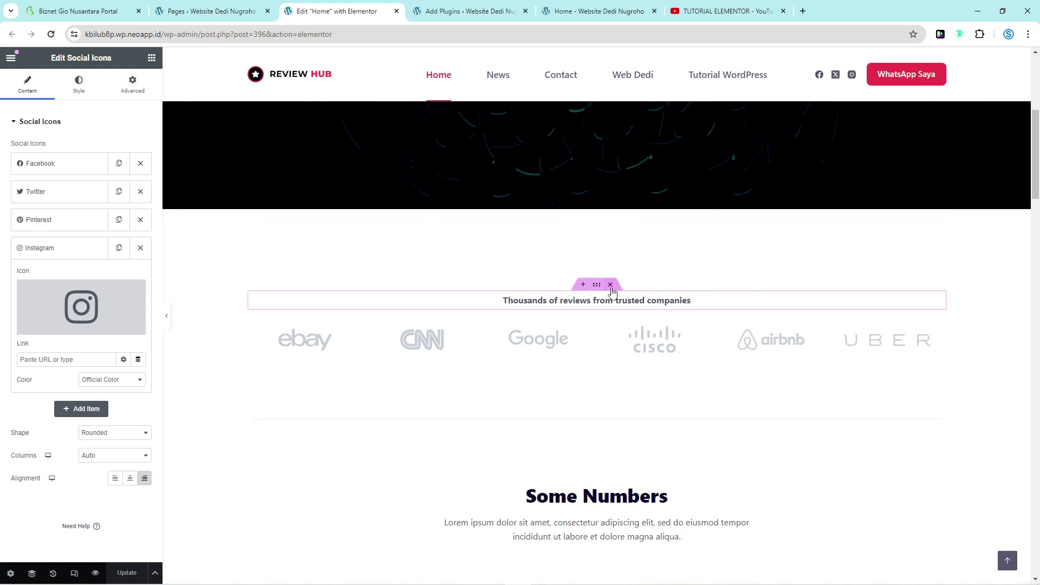
left_click(610, 285)
left_click(610, 284)
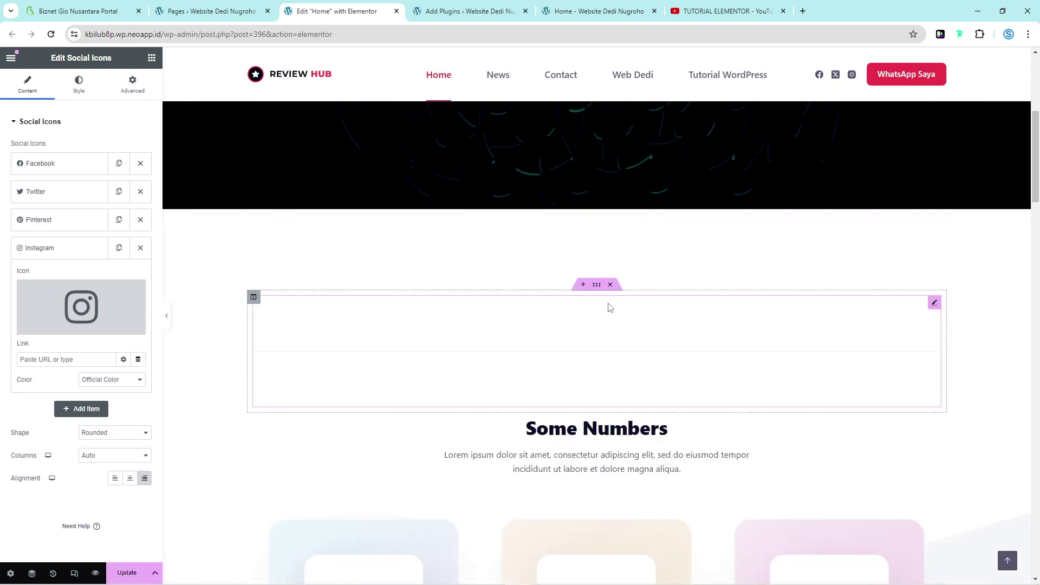
left_click(609, 284)
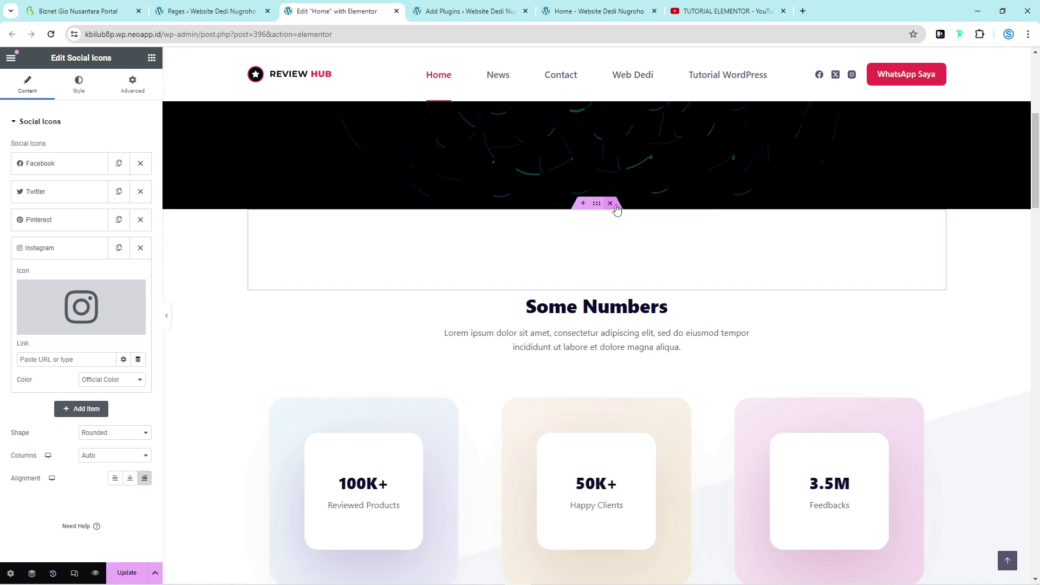
left_click(616, 207)
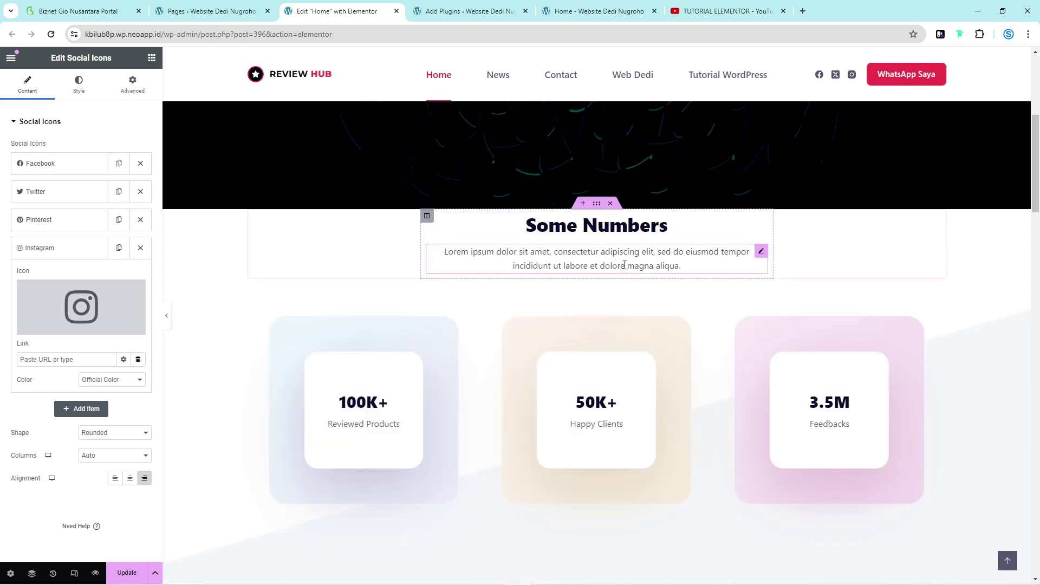
Step: Set the Some Numbers section's top margin to 50 px and update the Home page
left_click(122, 91)
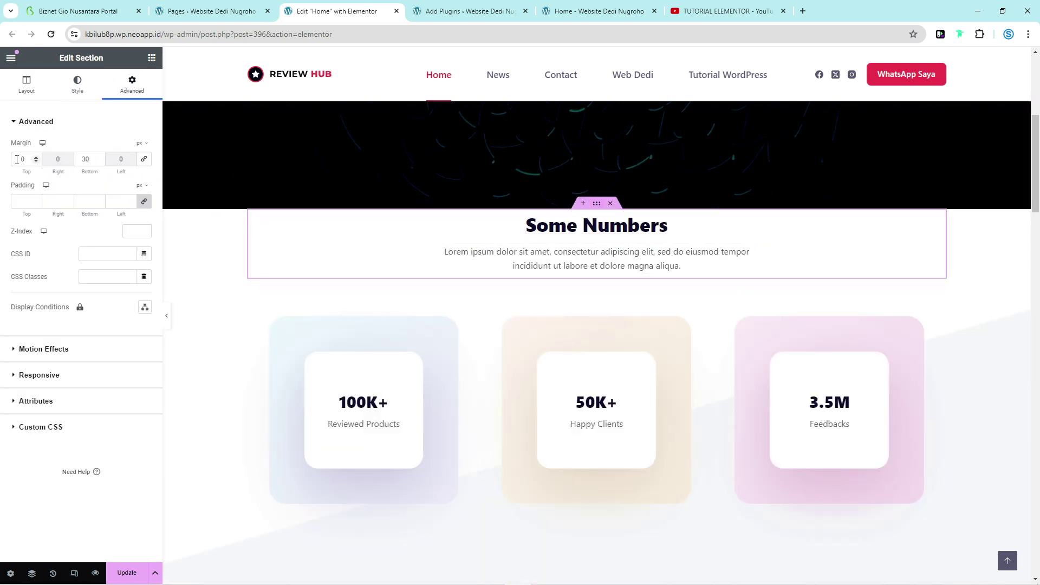
type("3")
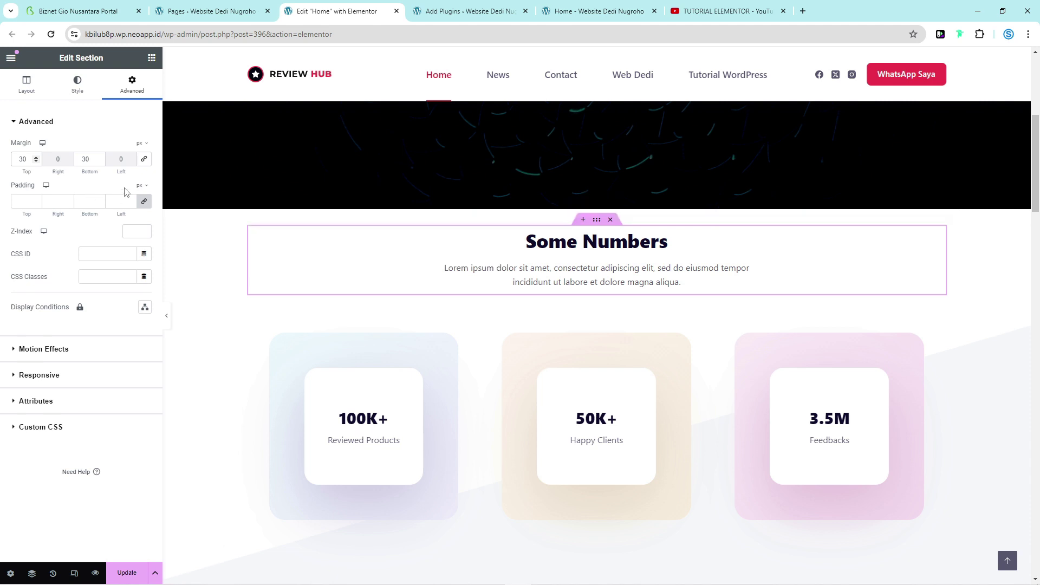
key("BackSpace")
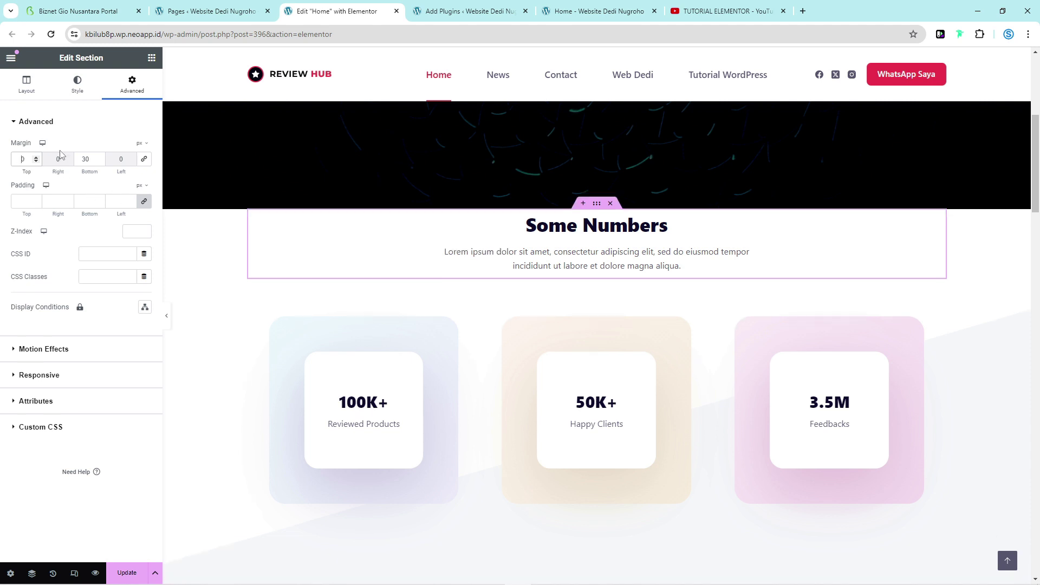
type("5")
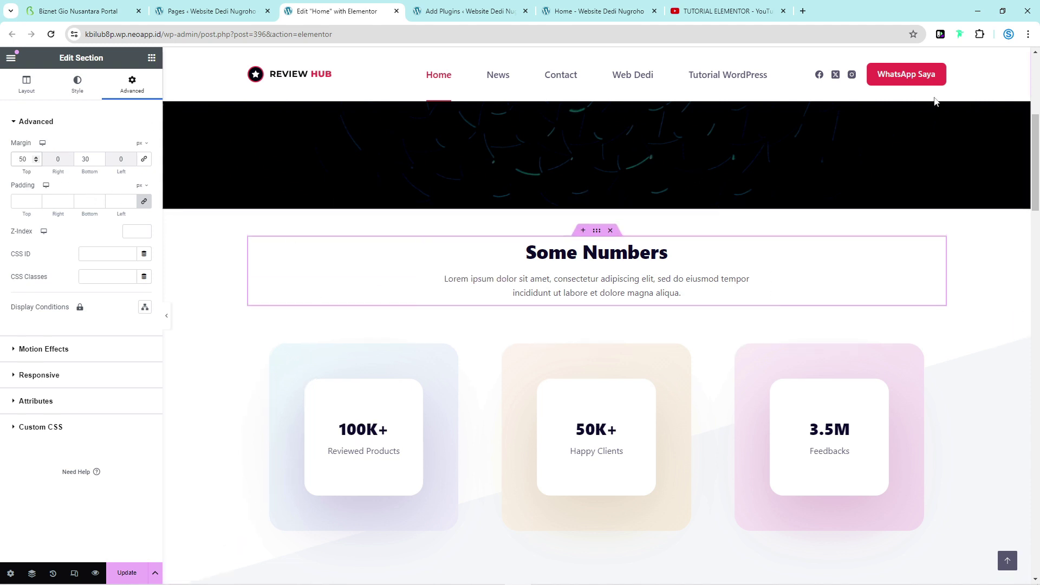
left_click(121, 574)
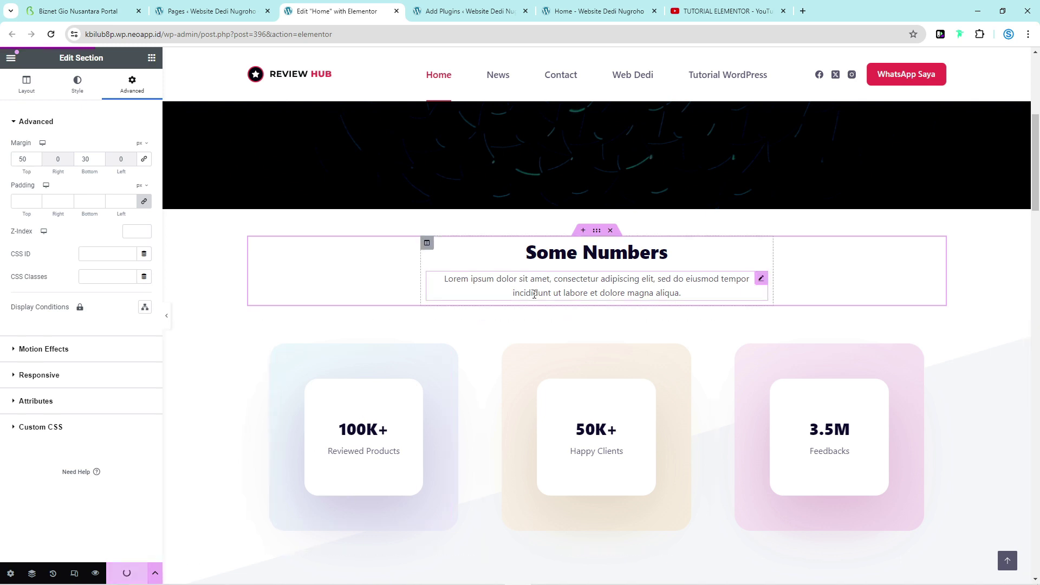
scroll(456, 344, "down", 5)
scroll(456, 343, "up", 10)
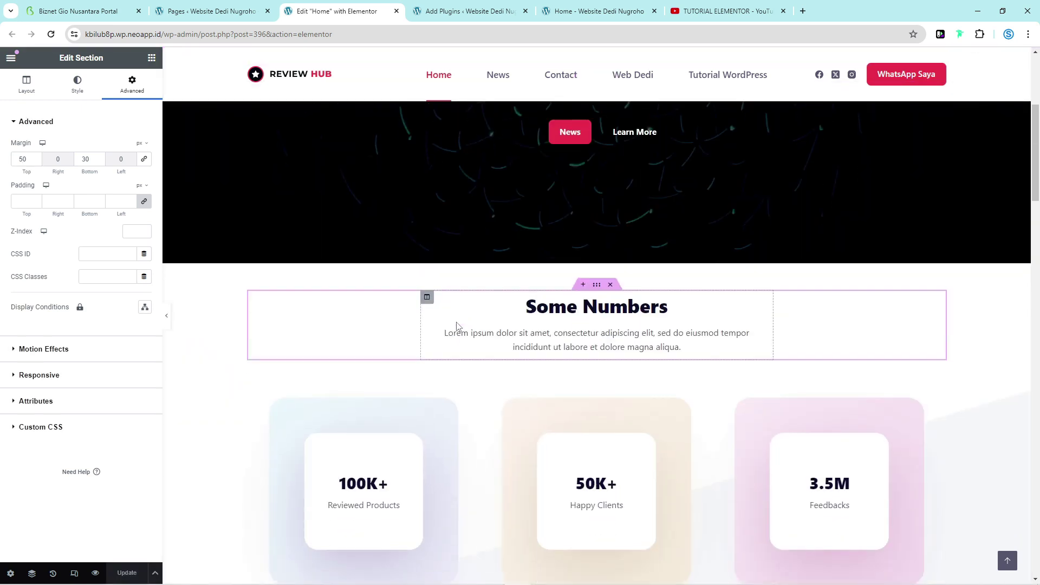
Step: Reload the live Home page and scroll through it to check the changes
left_click(590, 17)
left_click(51, 34)
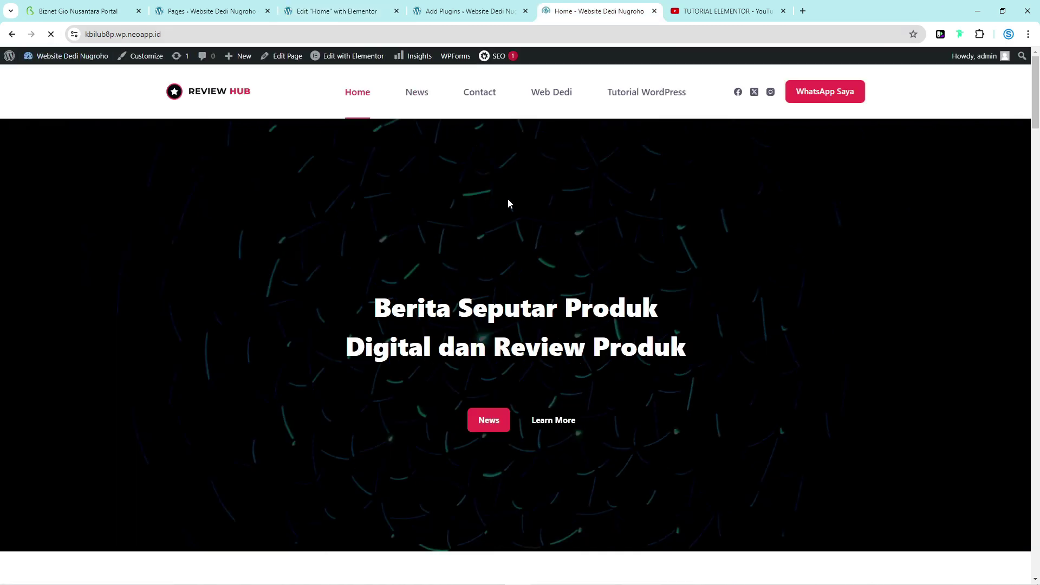
scroll(523, 222, "down", 5)
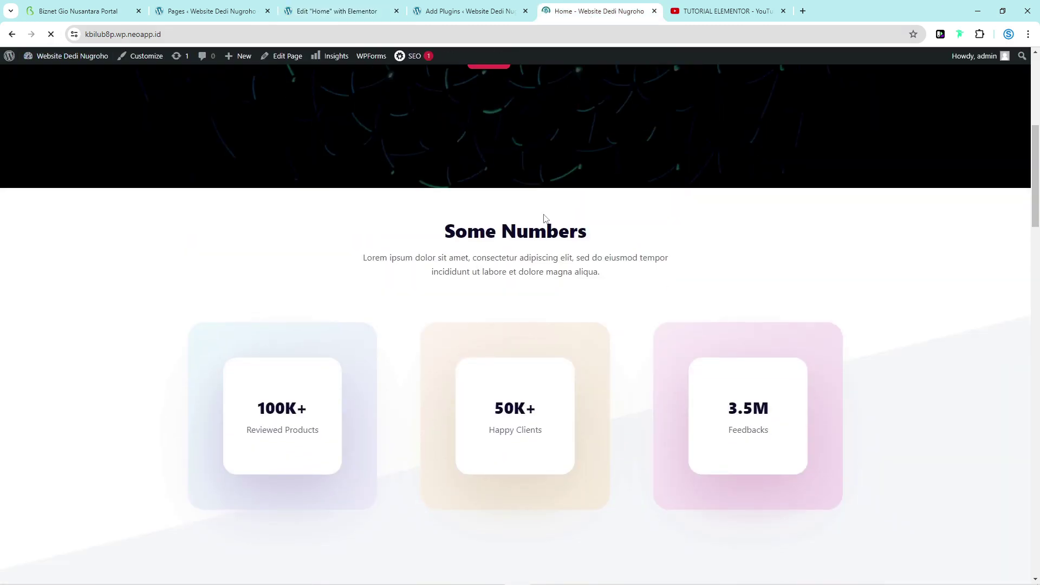
scroll(544, 215, "down", 3)
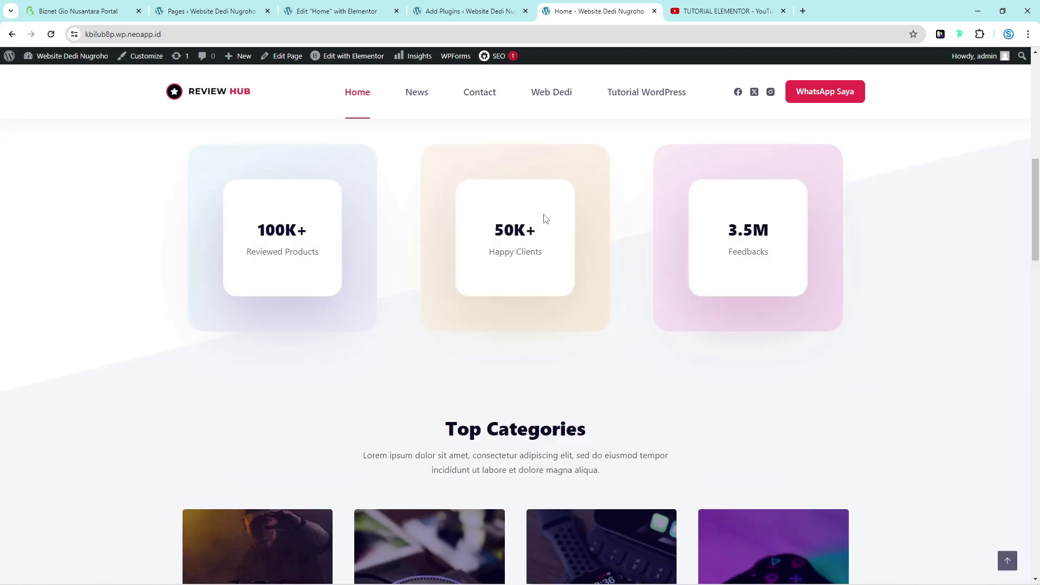
scroll(513, 201, "up", 8)
Step: View the live site's Contact page
left_click(344, 6)
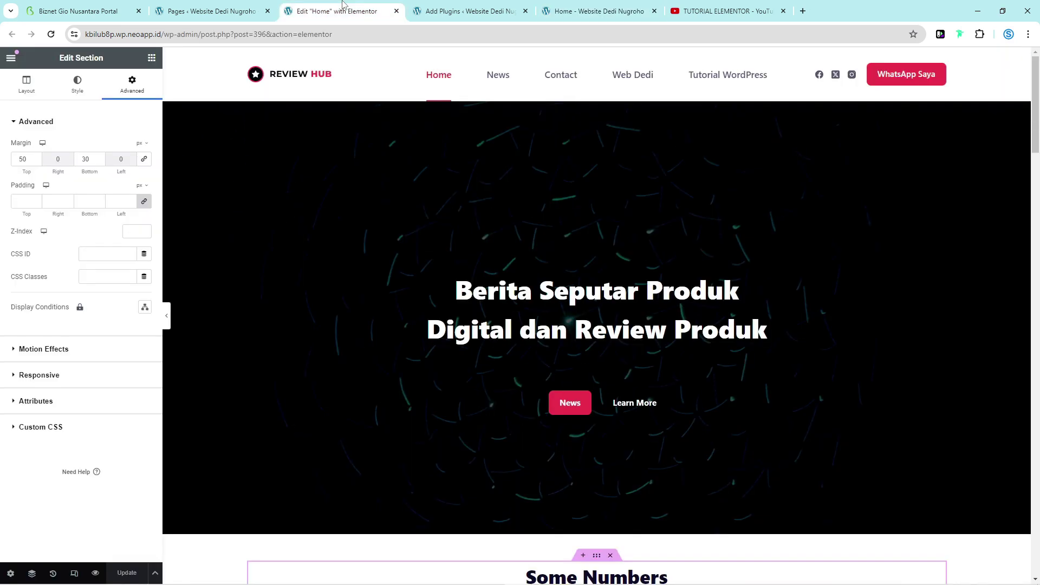
left_click(199, 9)
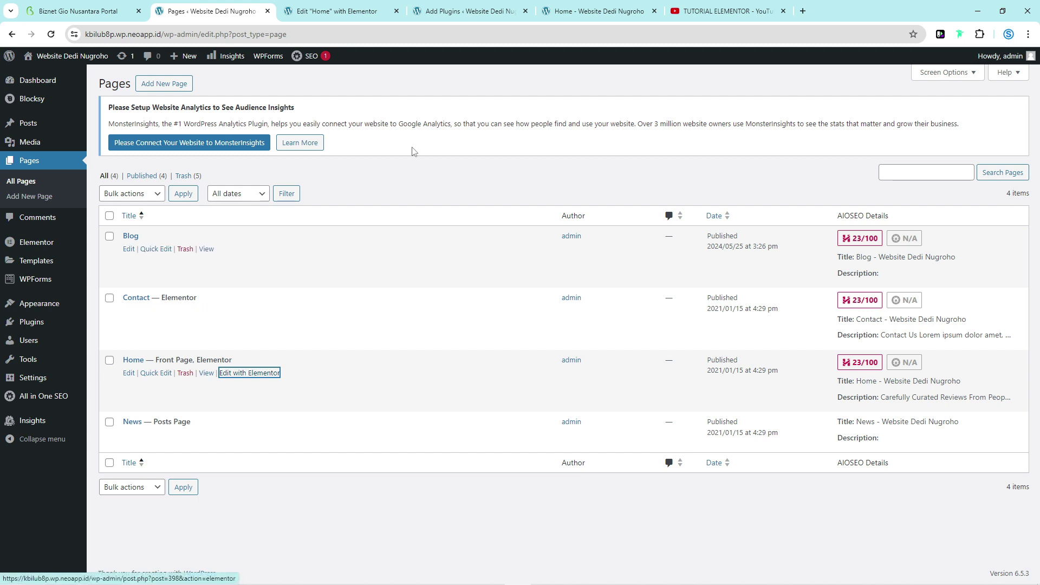
left_click(595, 6)
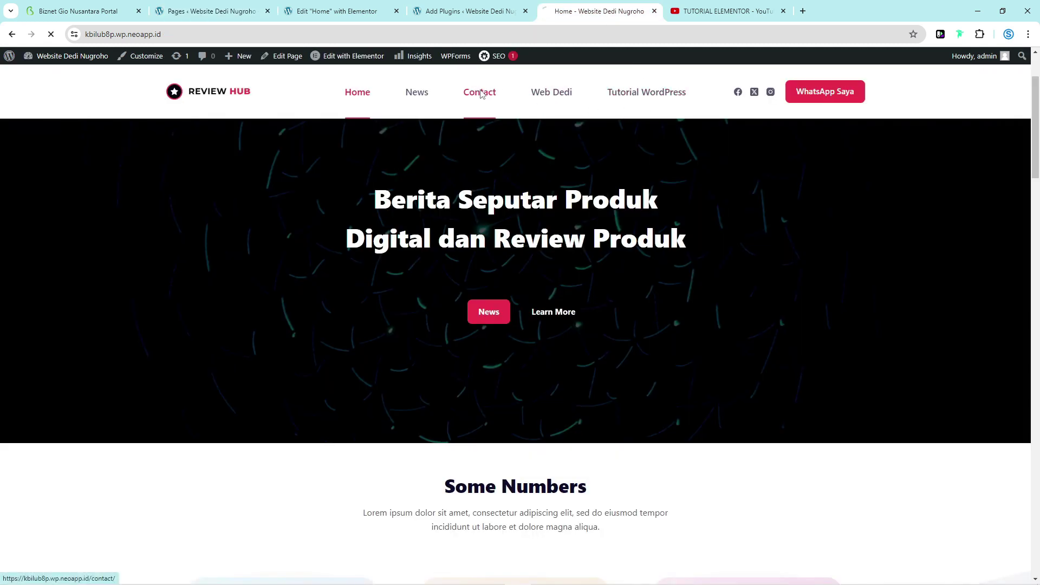
left_click(479, 93)
scroll(474, 293, "down", 7)
scroll(475, 293, "up", 5)
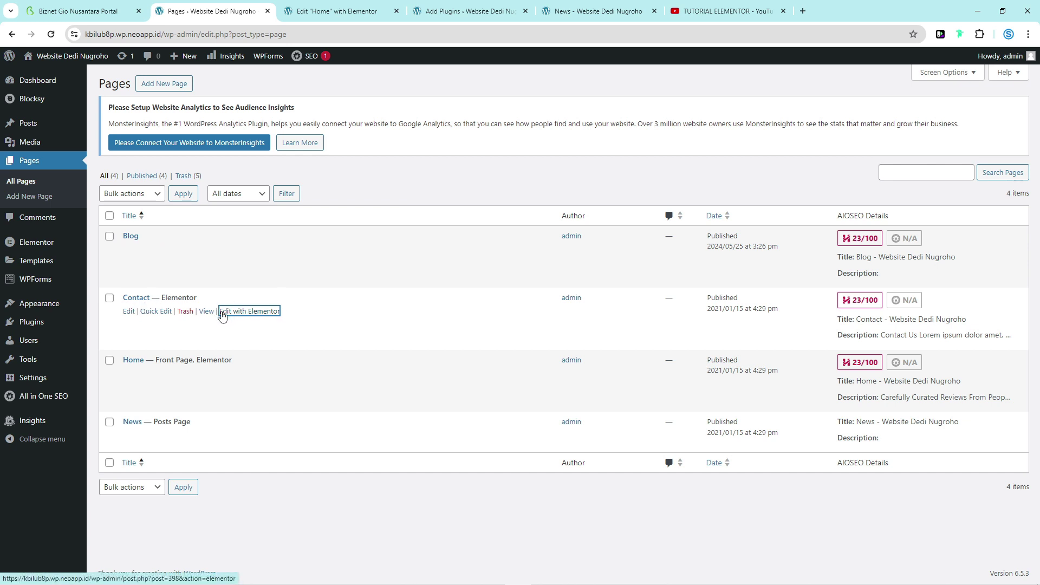
Step: Open the Installed Plugins list from the admin sidebar
left_click(332, 12)
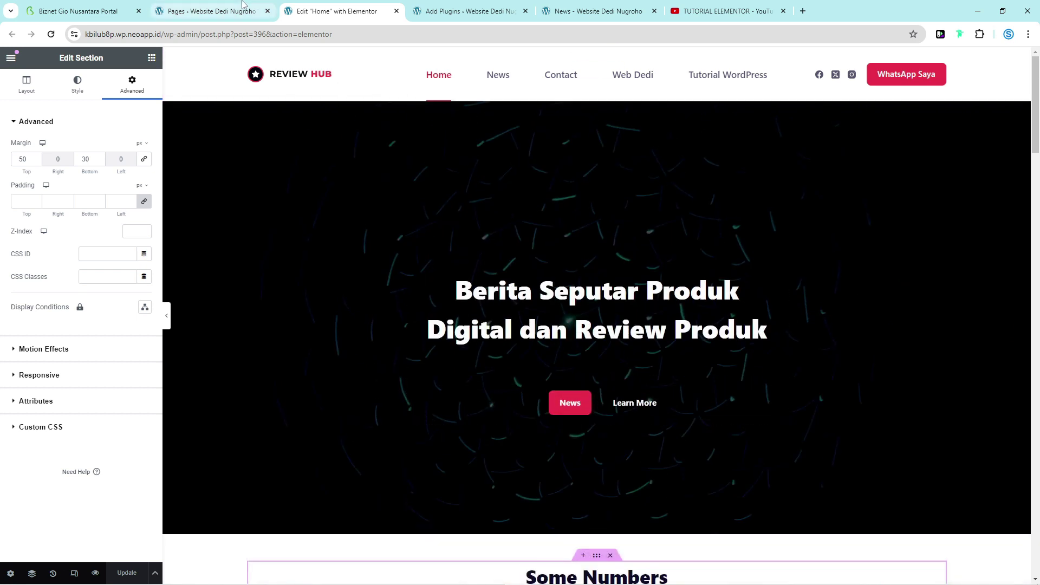
left_click(234, 11)
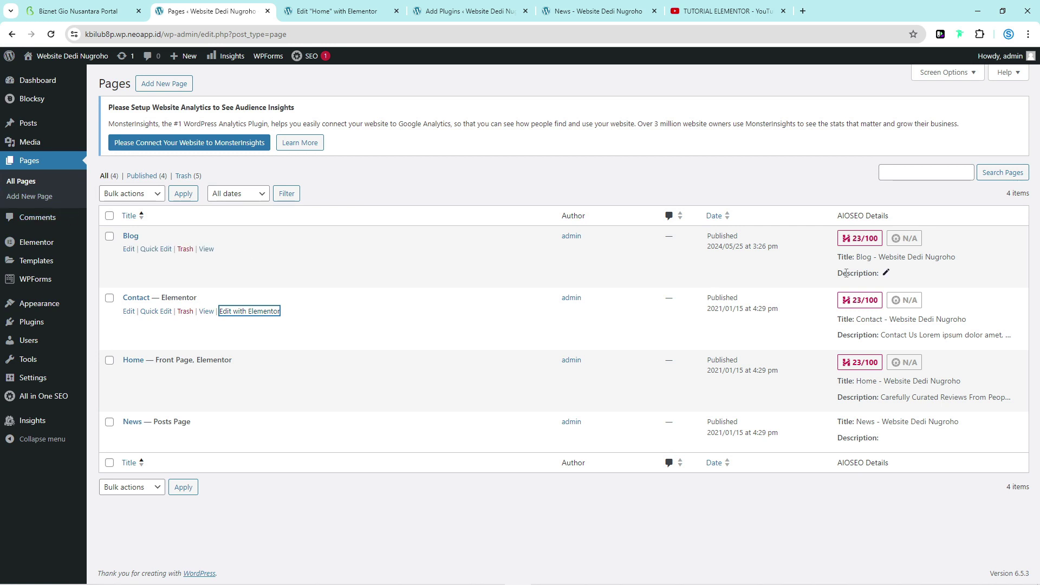
left_click(28, 322)
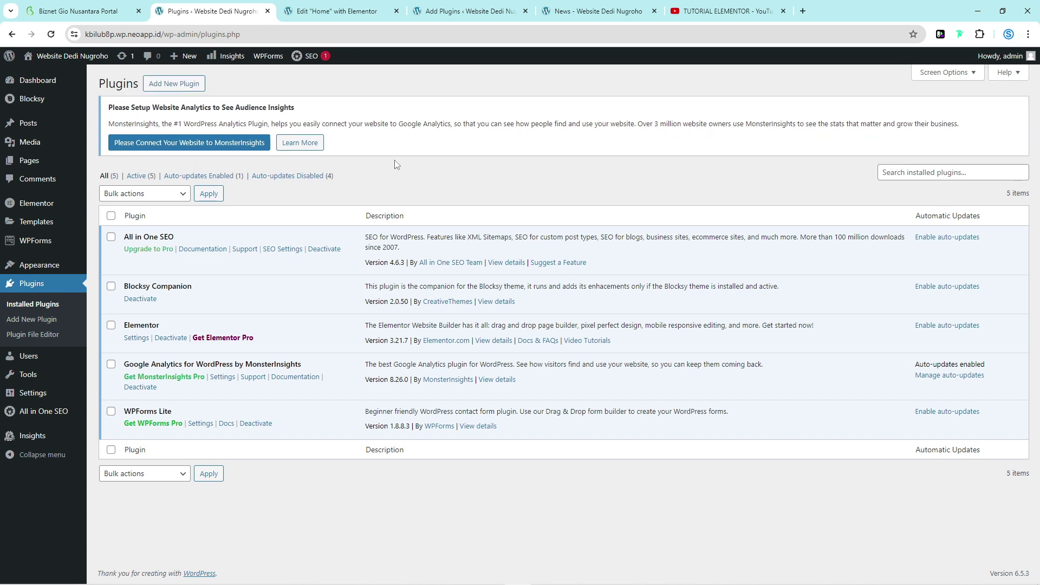
Step: Search Add New Plugin for 'wps hide login', then return to the YouTube playlist
left_click(157, 84)
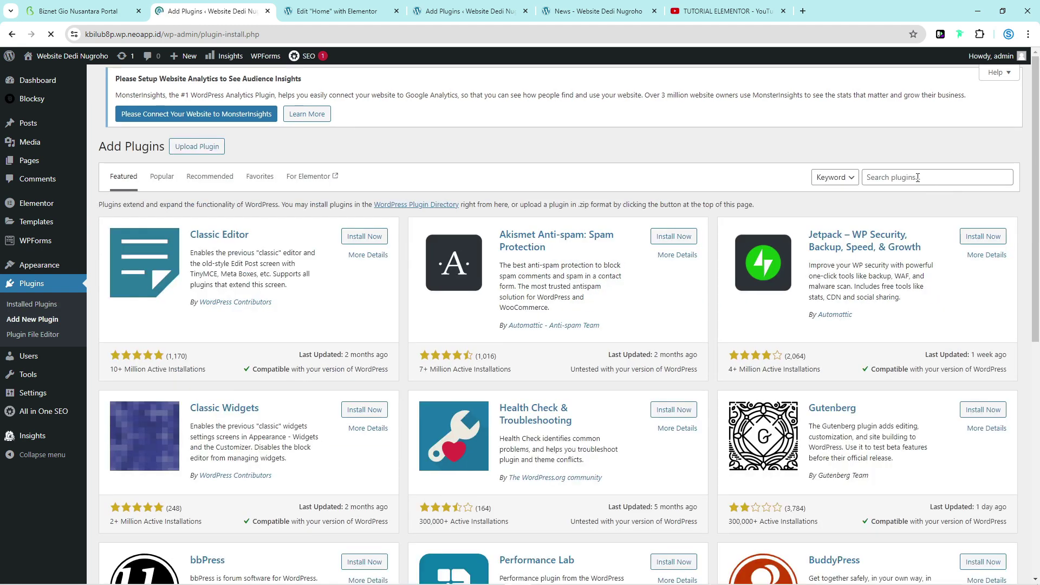
left_click(918, 178)
type("wps hide login")
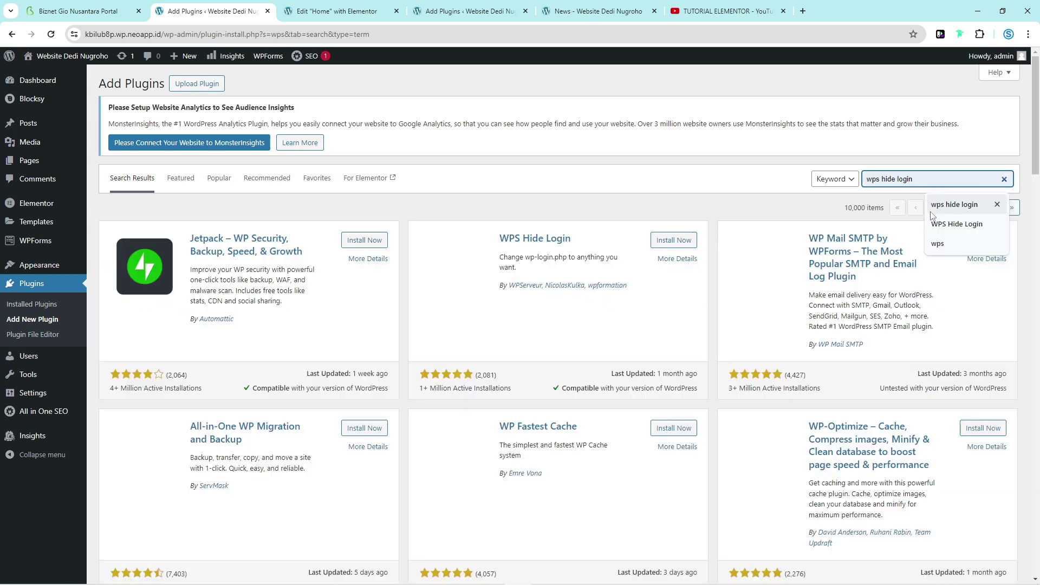
left_click(931, 208)
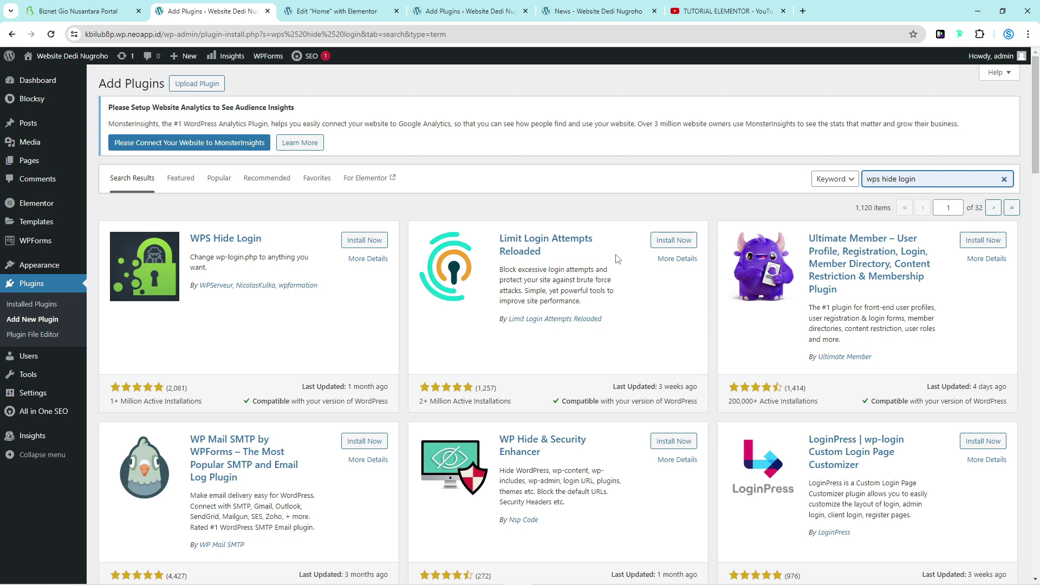
left_click(719, 10)
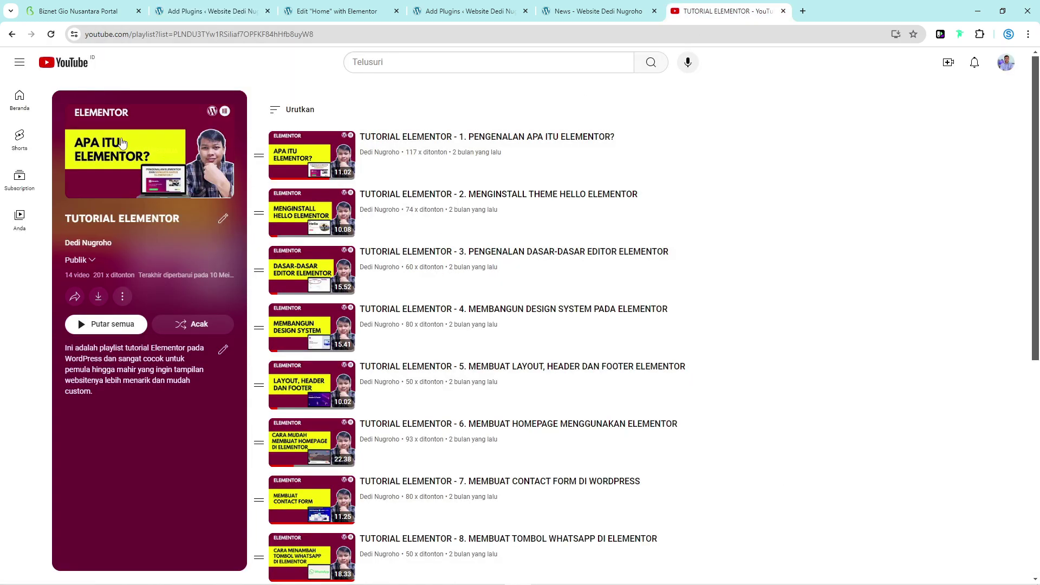
Step: Return to the YouTube channel's Playlists tab showing its five playlists
left_click(12, 34)
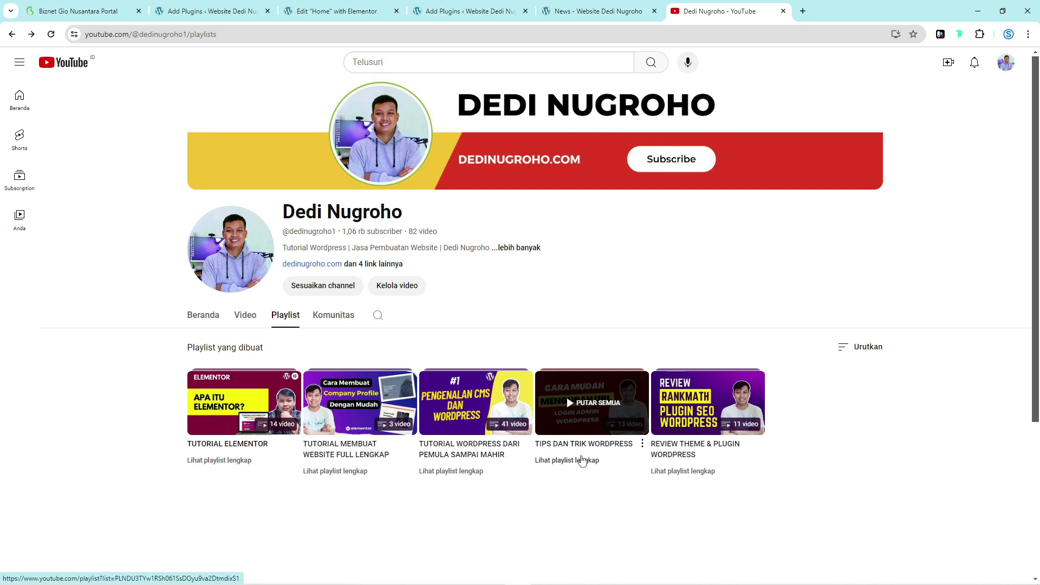
Step: Switch back to WordPress admin and show the Installed Plugins list
left_click(211, 16)
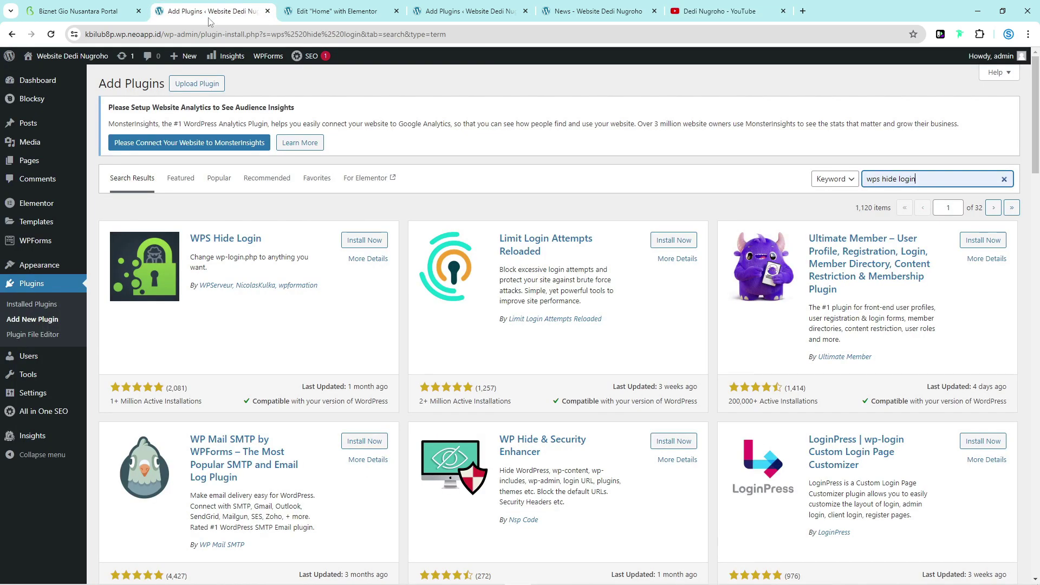
left_click(30, 311)
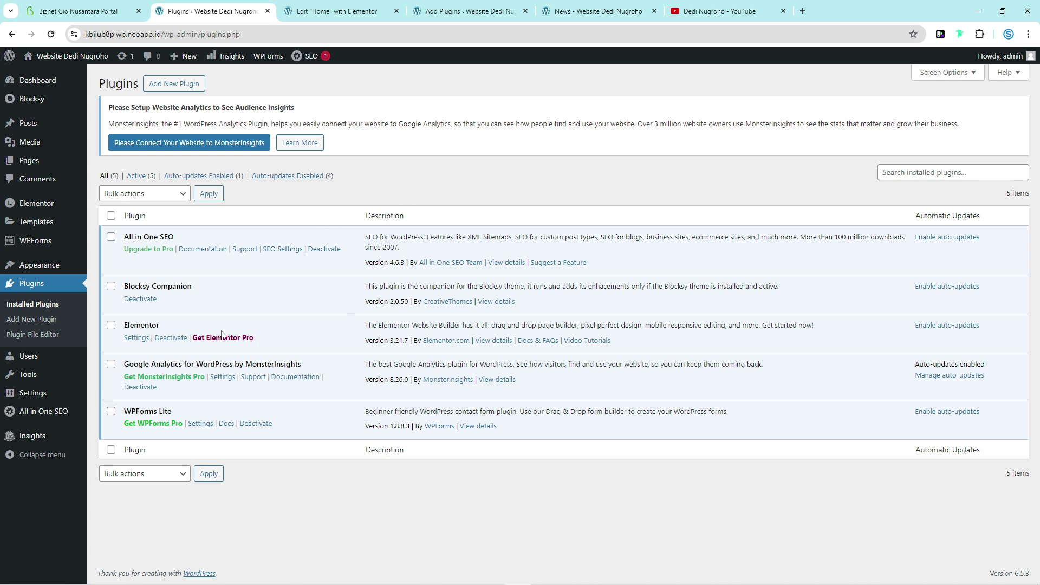
Step: Deactivate MonsterInsights without feedback, then delete it, leaving four installed plugins
left_click(148, 388)
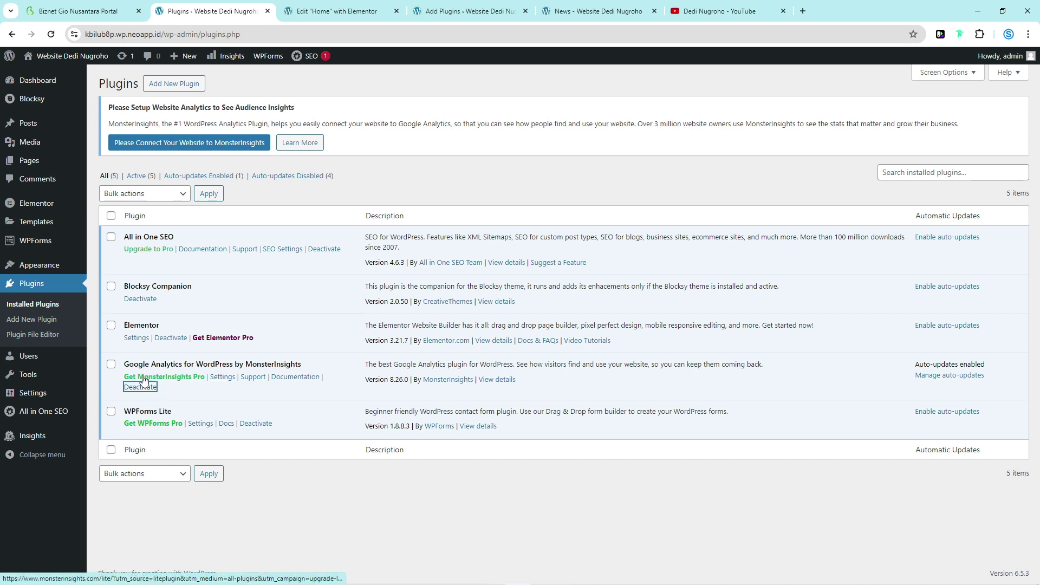
left_click(140, 388)
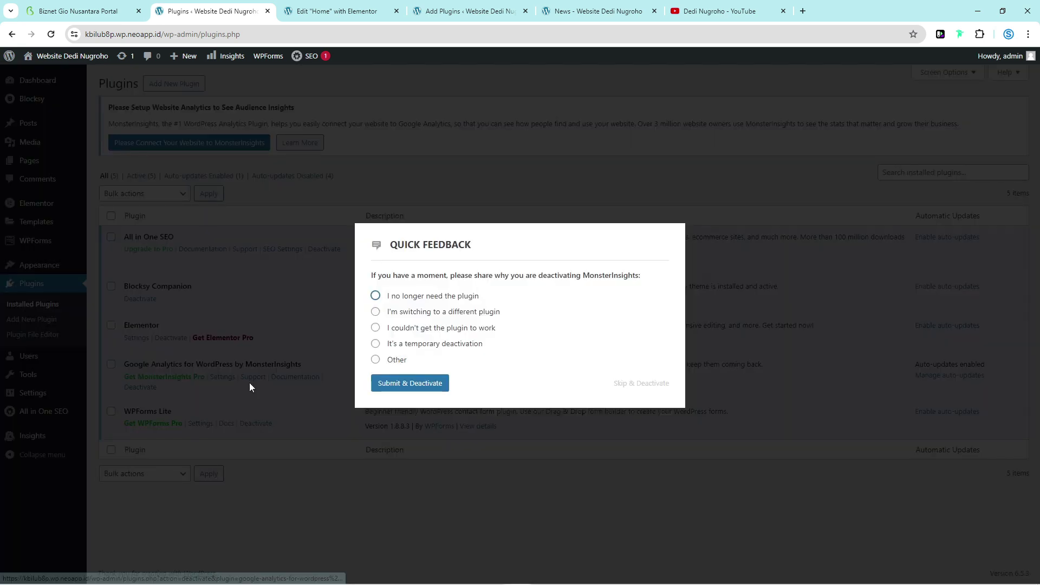
left_click(436, 390)
left_click(643, 391)
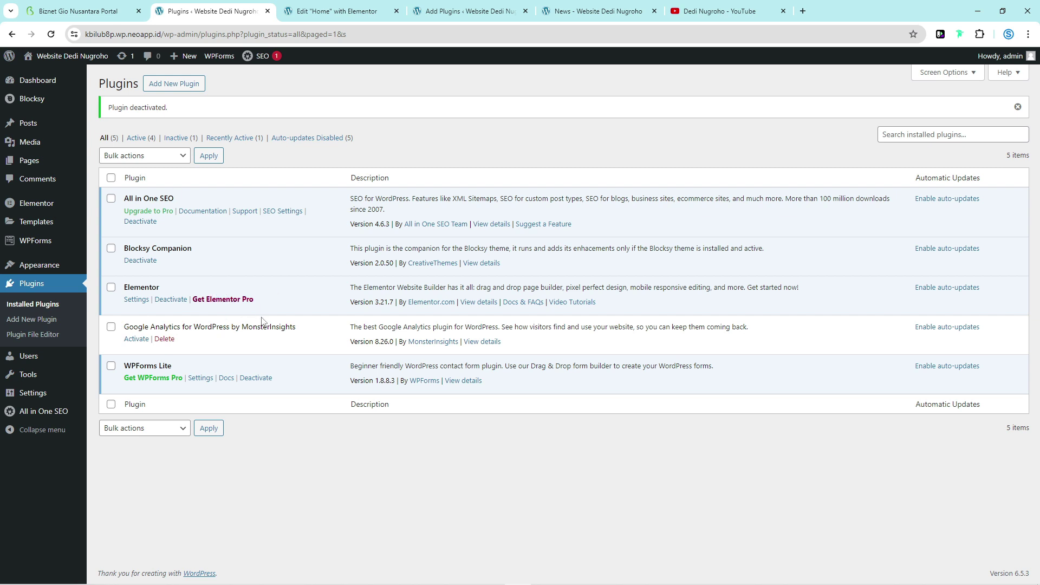
left_click(165, 339)
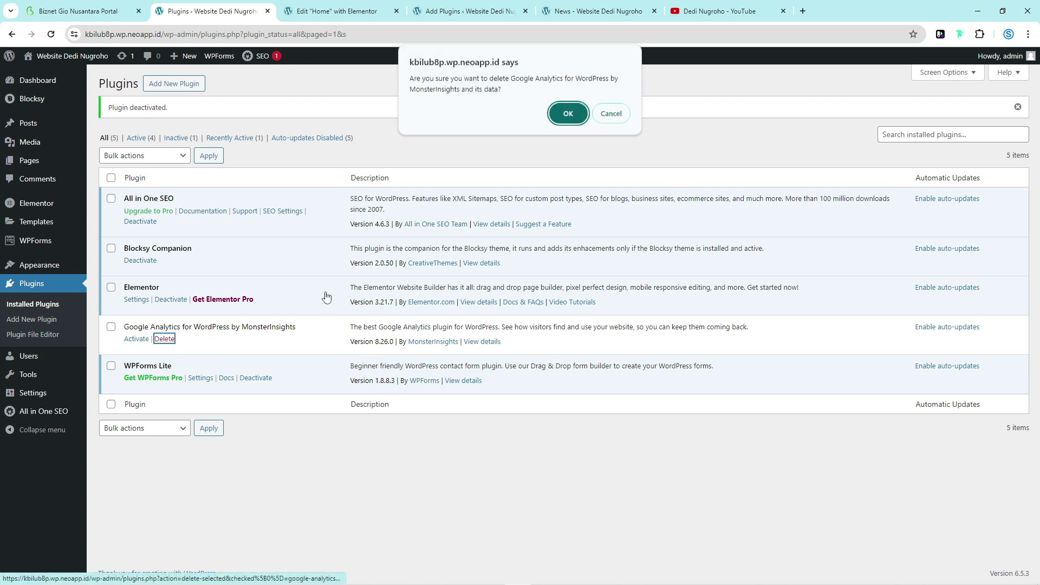
left_click(558, 114)
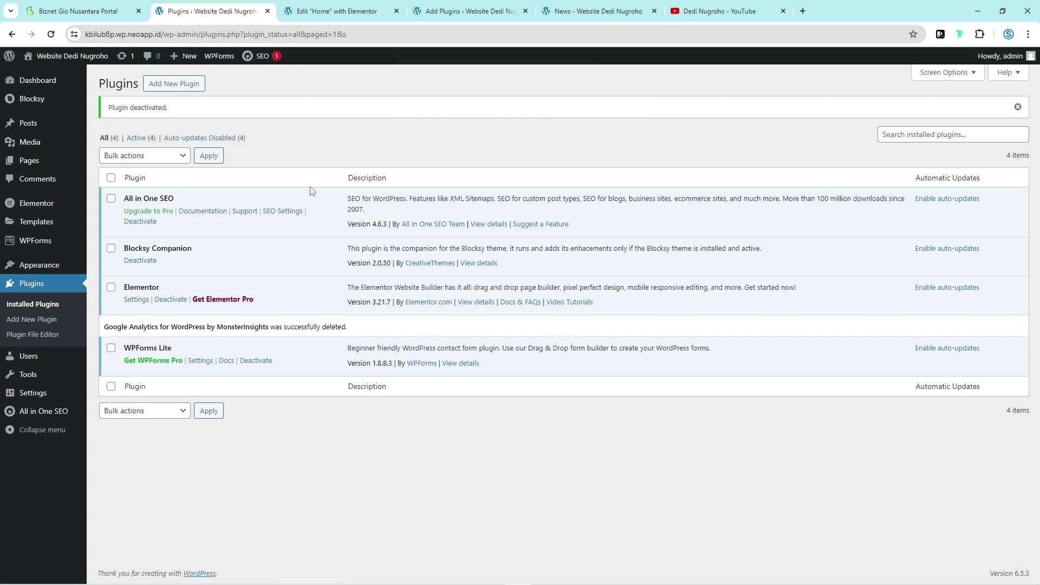